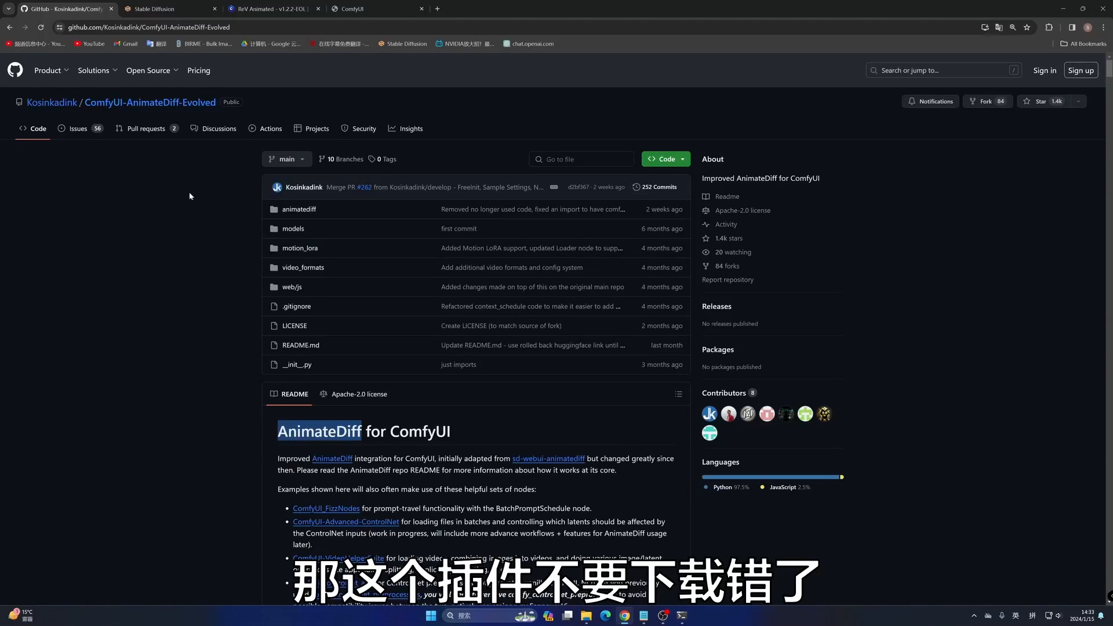
Step: Examine the ComfyUI-AnimateDiff-Evolved repository's name, web address and README instructions for installing through Comfy Manager
drag(219, 103, 127, 103)
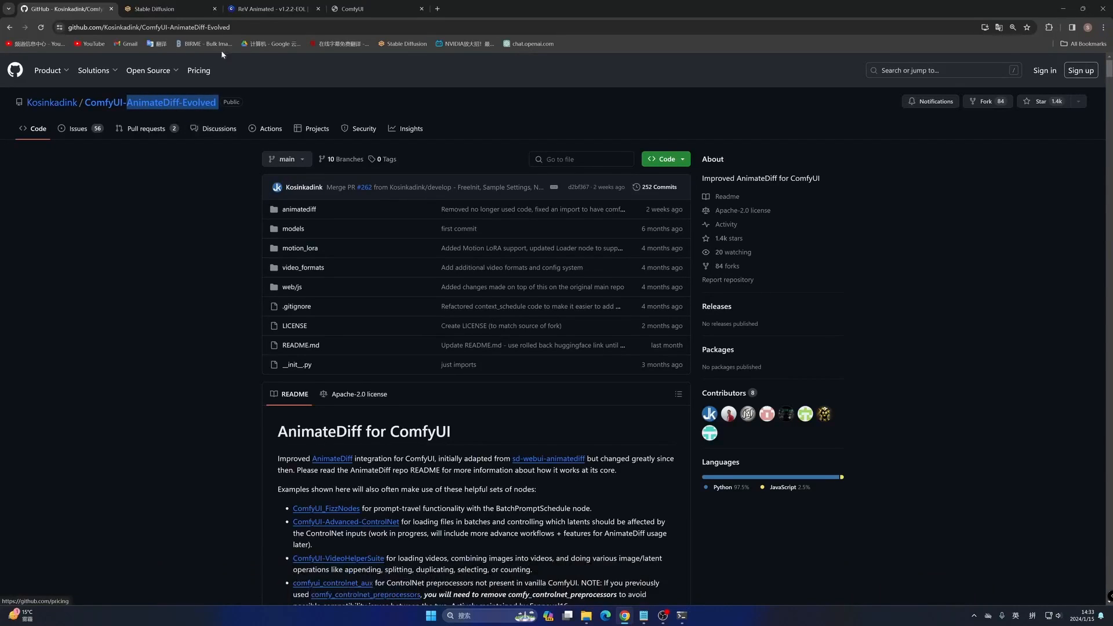
click(258, 27)
click(258, 27)
drag(254, 27, 68, 27)
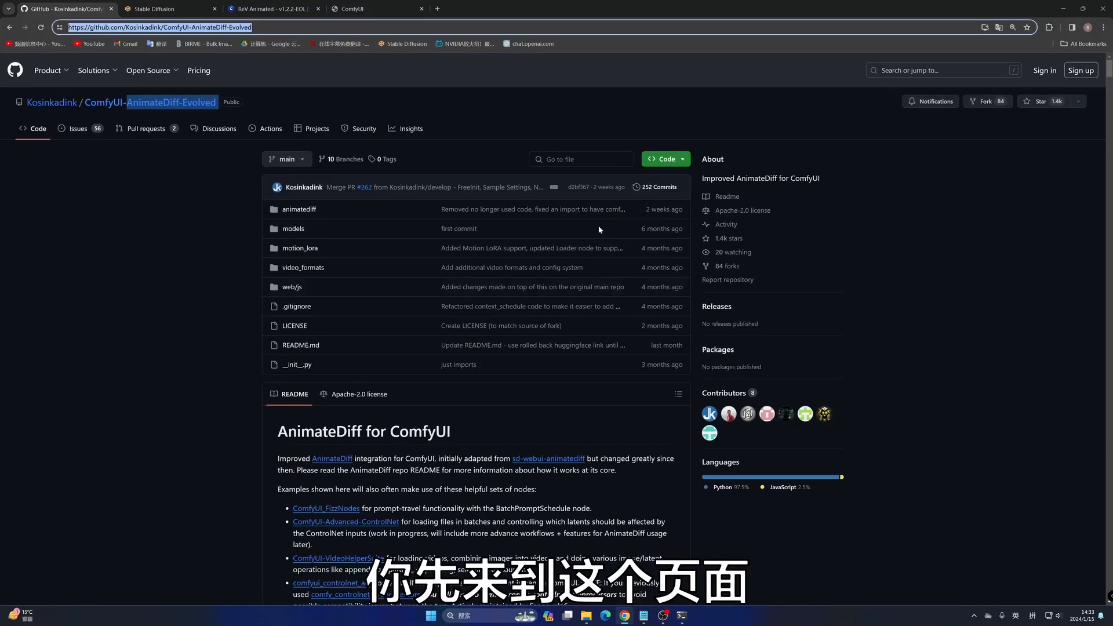
click(197, 231)
scroll(199, 220, down, 5)
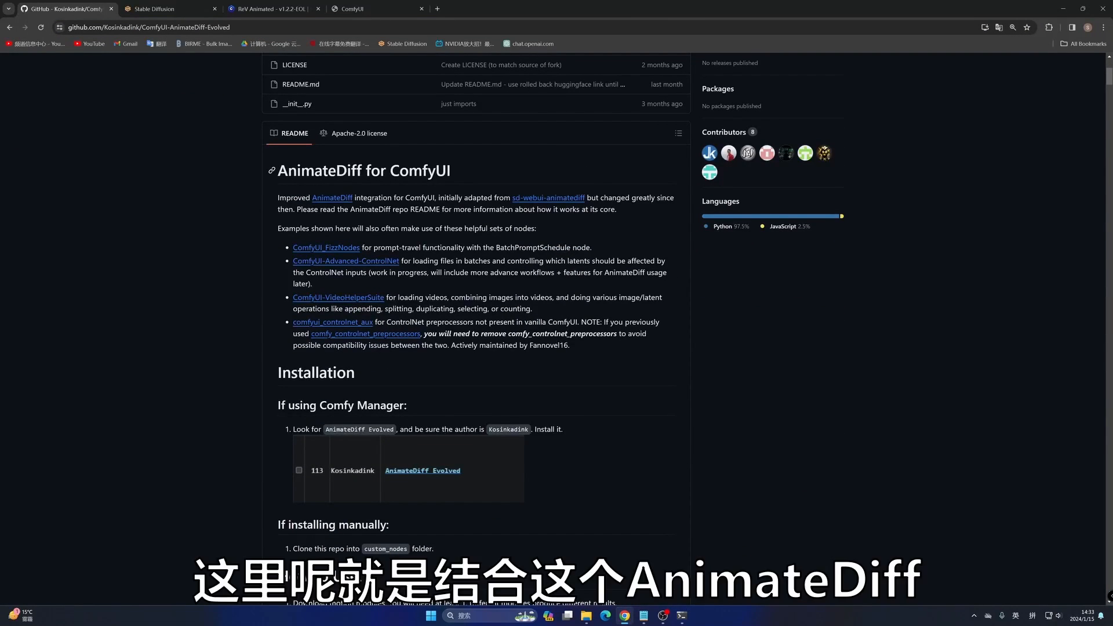
drag(278, 170, 365, 170)
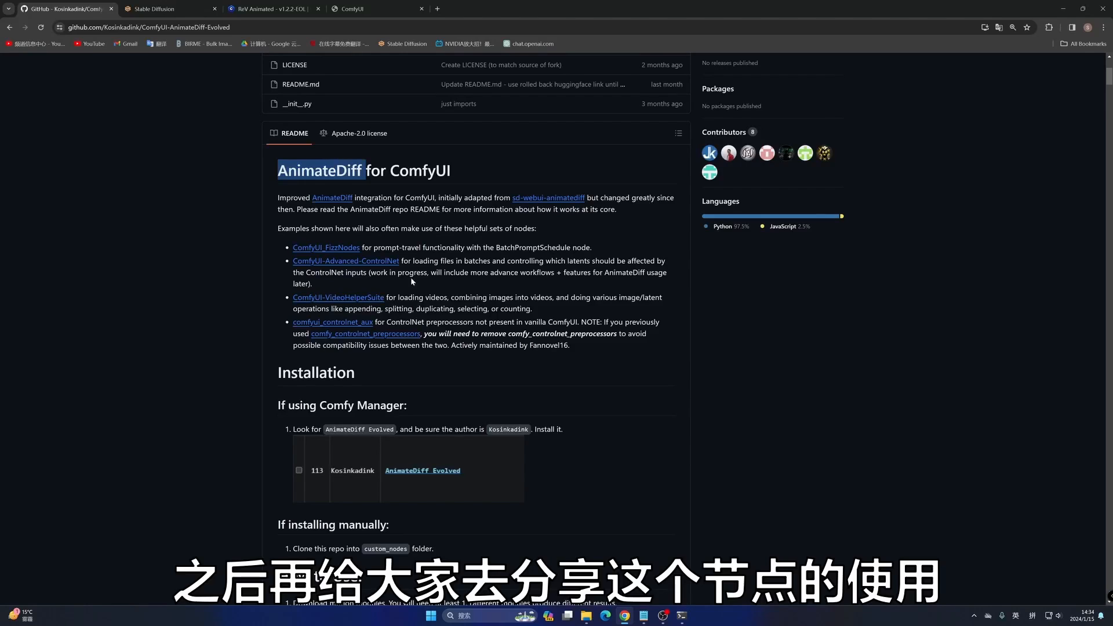
scroll(467, 248, down, 2)
scroll(467, 248, down, 2)
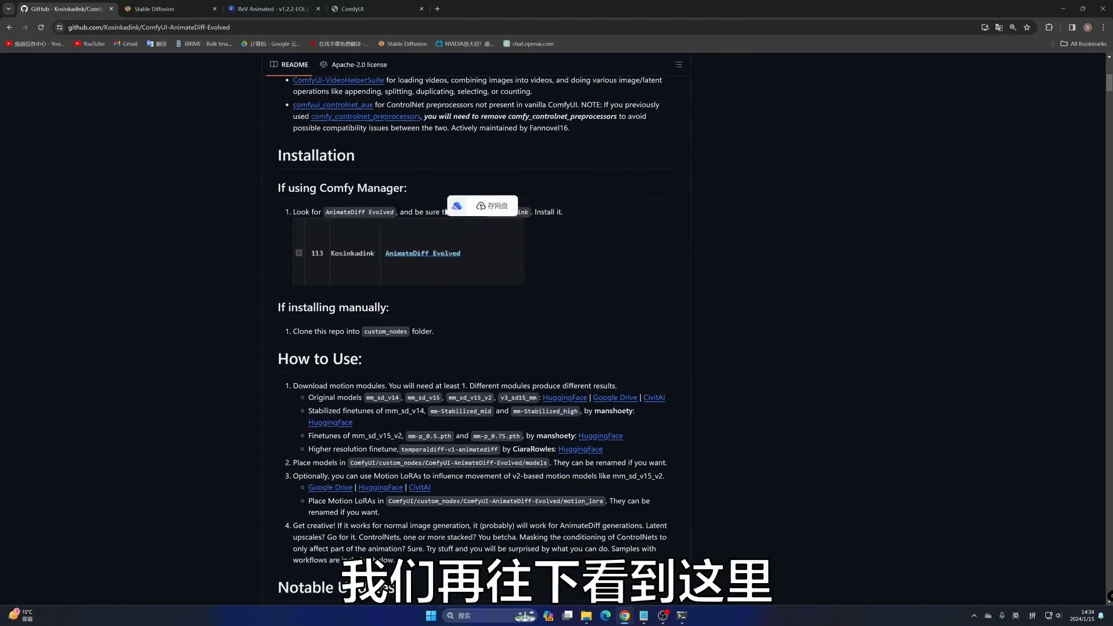
scroll(404, 200, up, 1)
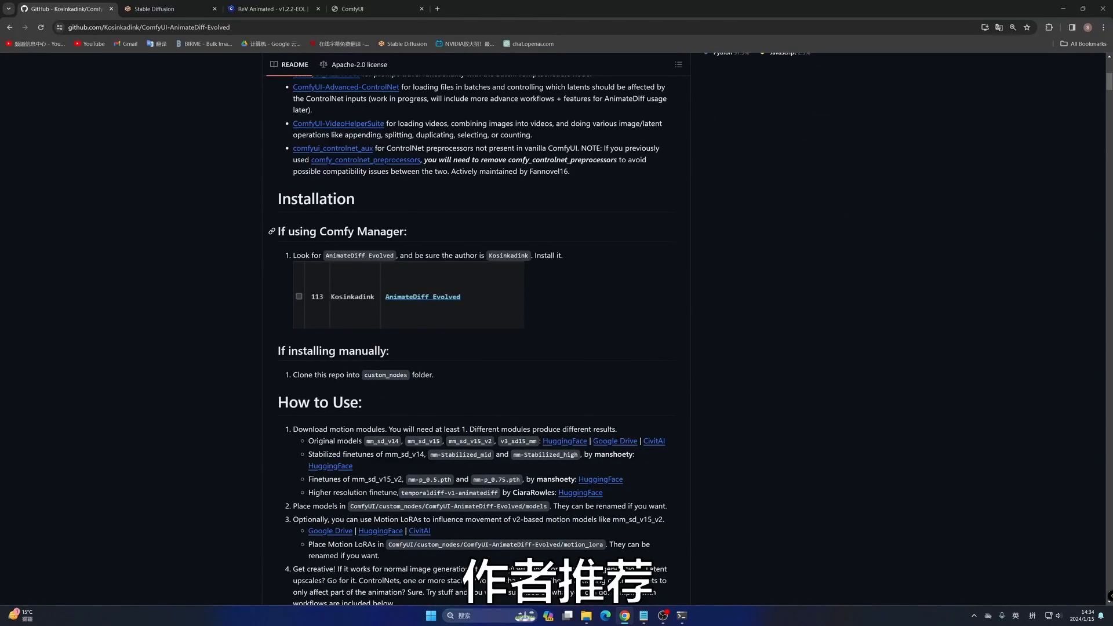
drag(404, 231, 322, 256)
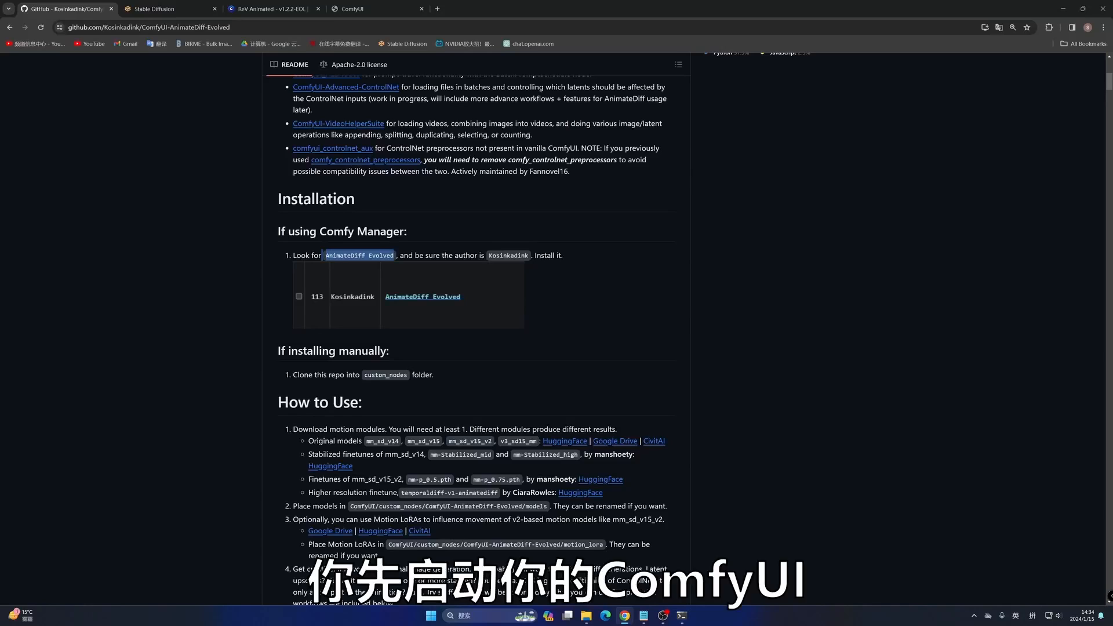
Step: Search ComfyUI's custom node manager for "animatediff", check the AnimateDiff Evolved entry, and close the manager
click(374, 8)
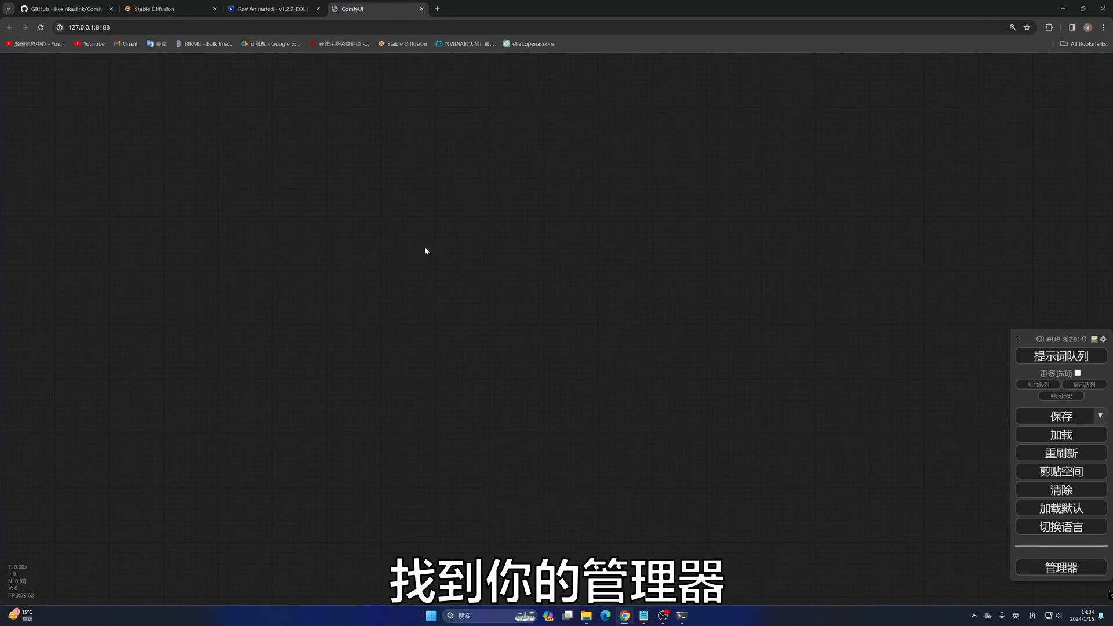
click(1060, 568)
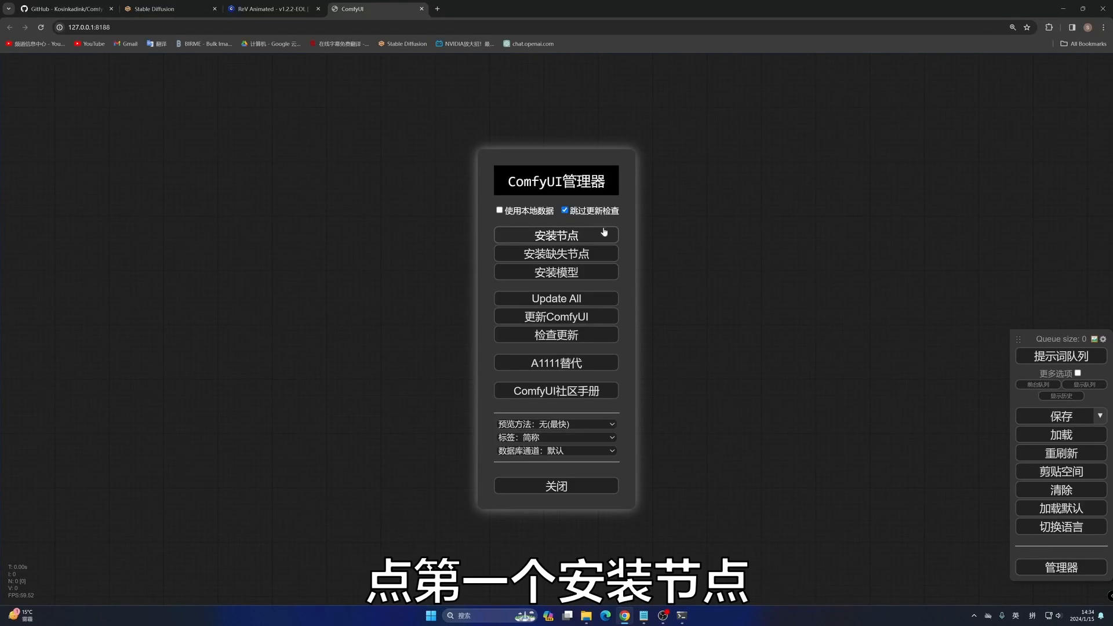
click(566, 234)
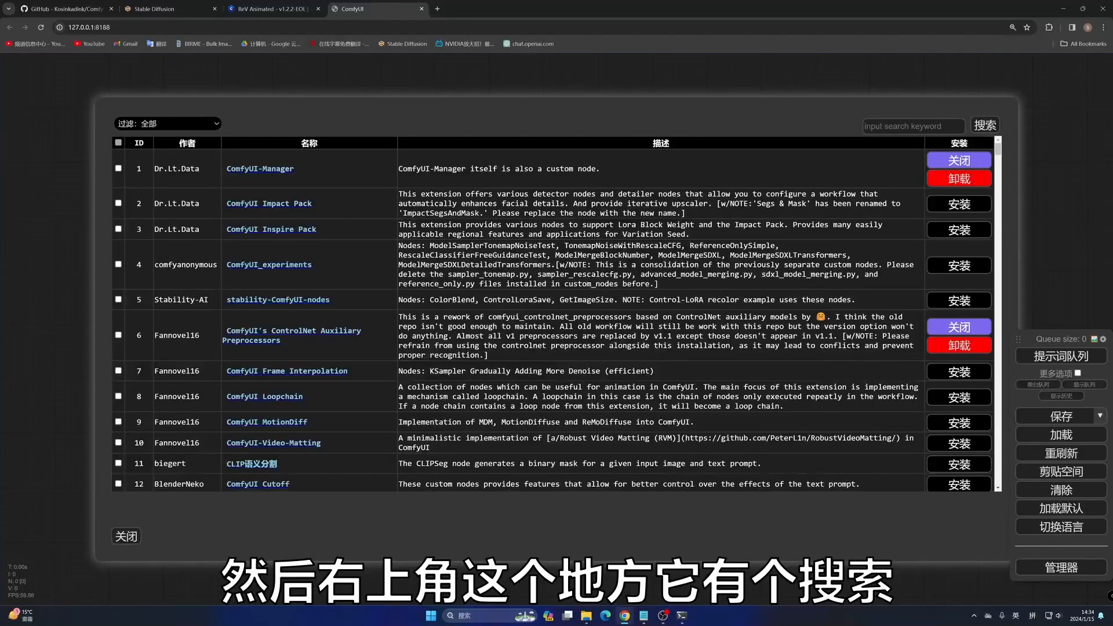
click(913, 126)
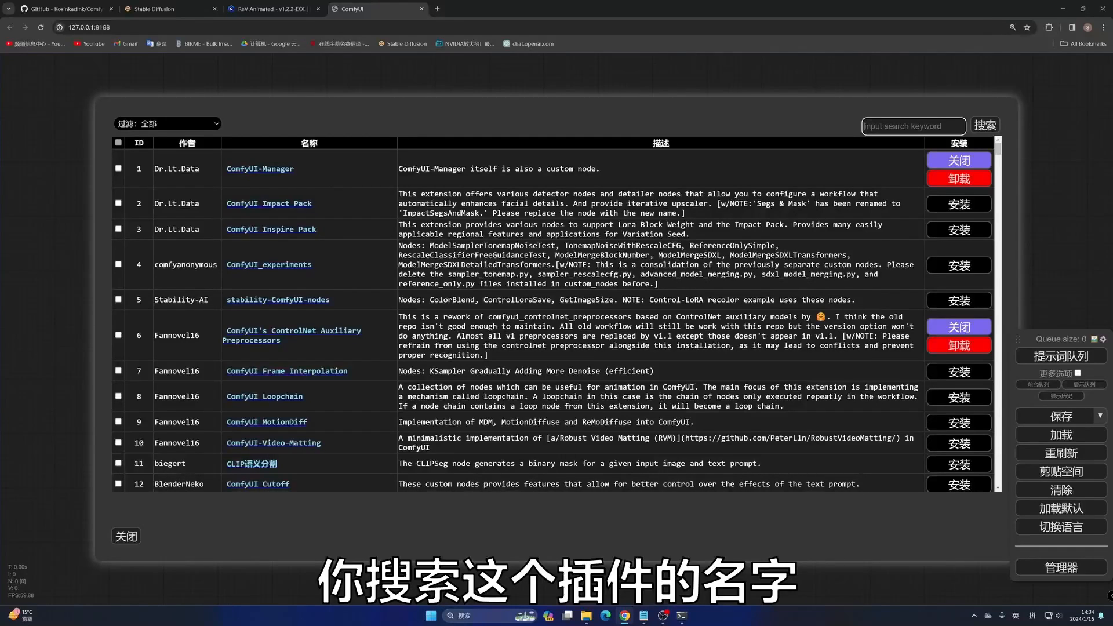
text(animatediff)
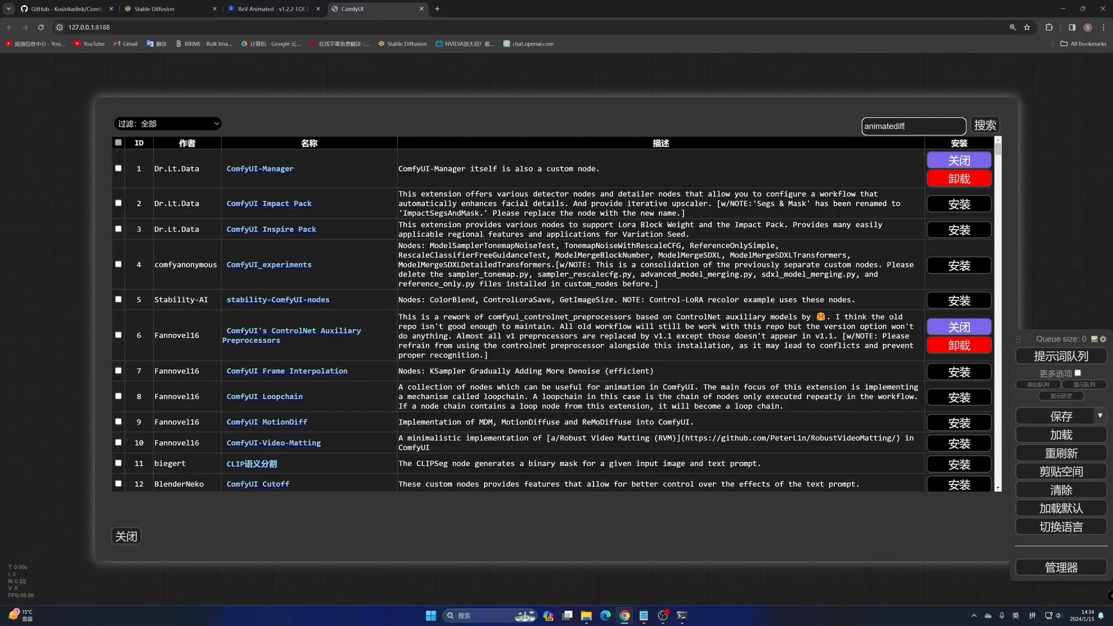
key(Return)
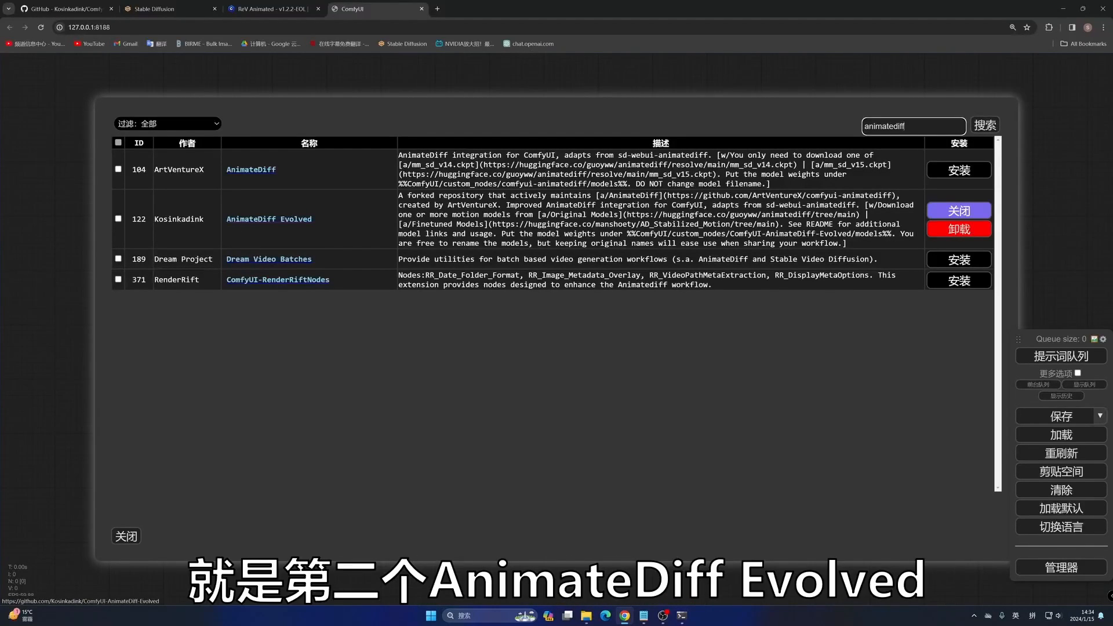
drag(226, 219, 312, 219)
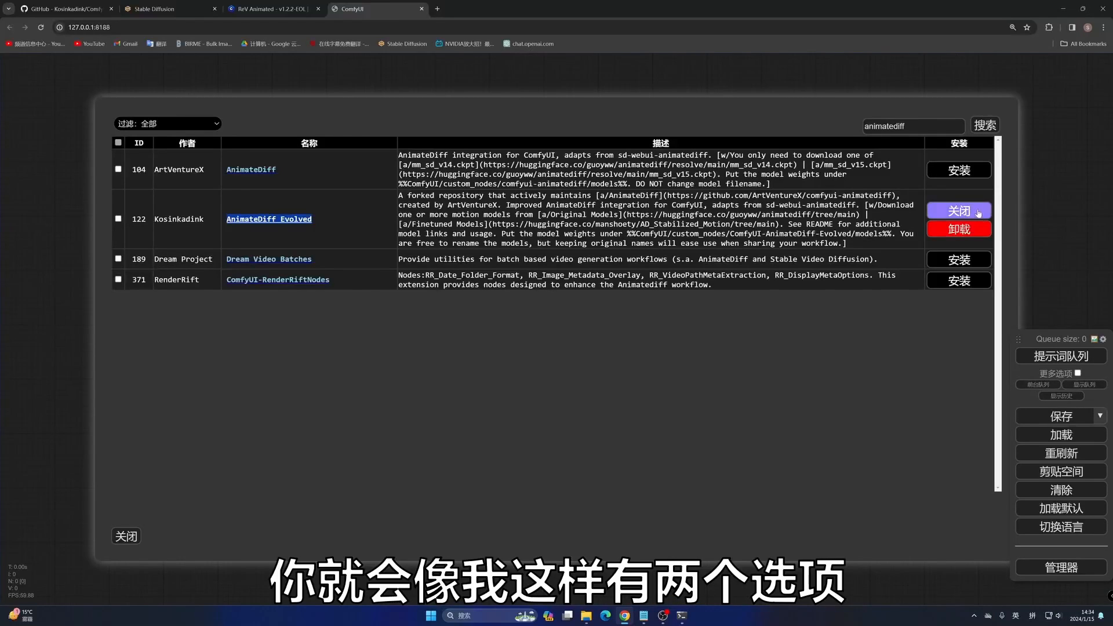
click(116, 539)
click(555, 490)
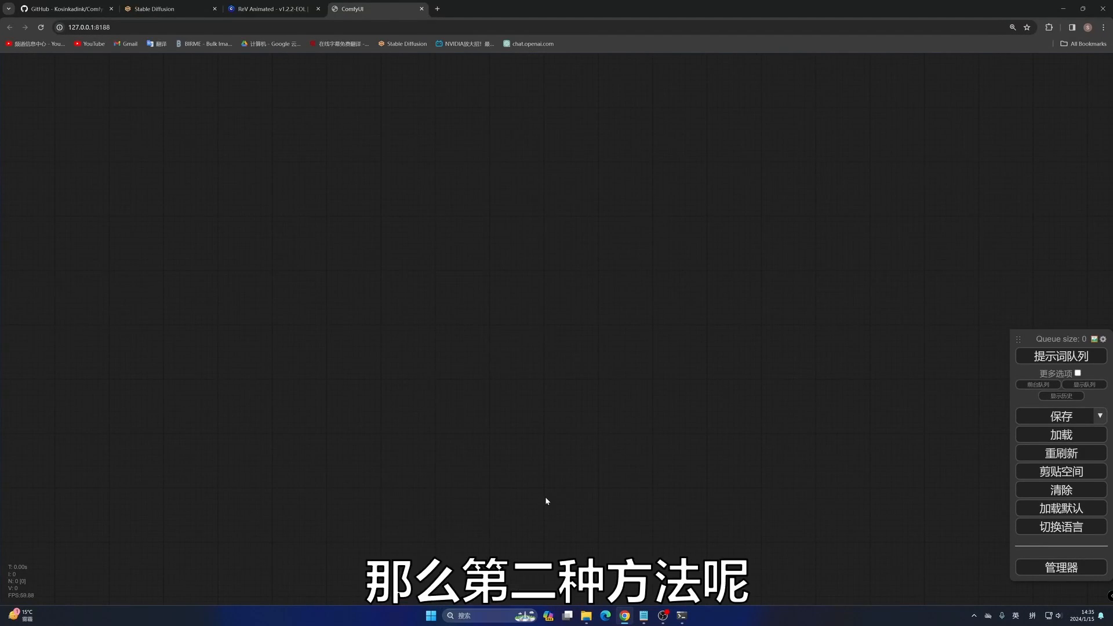
Step: Check the README's manual installation folder and copy the ComfyUI-AnimateDiff-Evolved repository's HTTPS clone URL
click(58, 9)
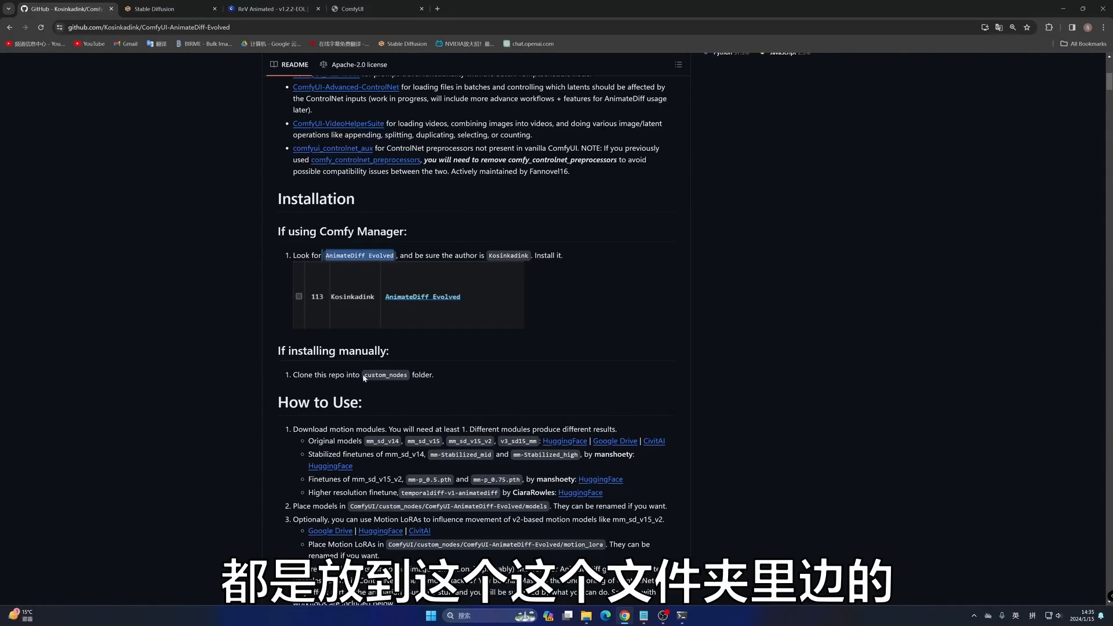
drag(364, 375, 412, 374)
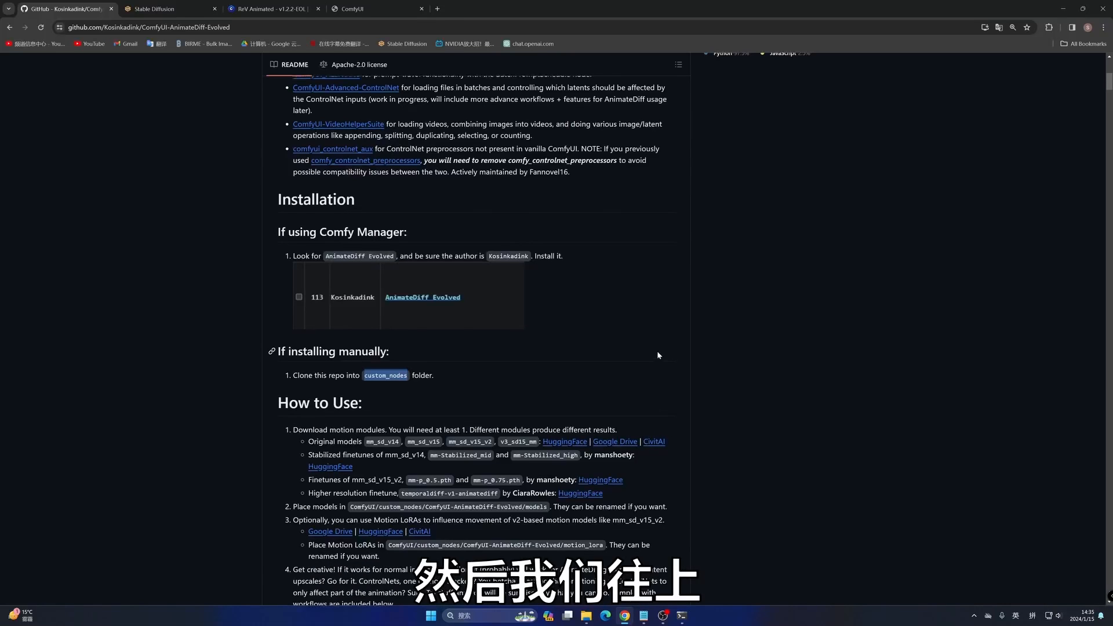
scroll(656, 350, up, 8)
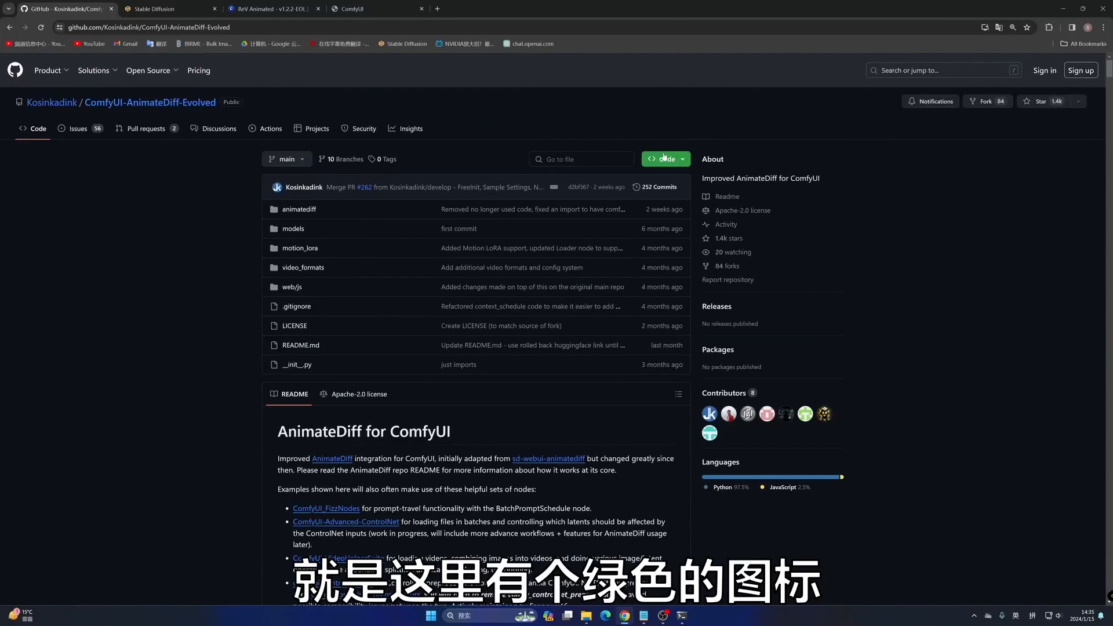
click(681, 160)
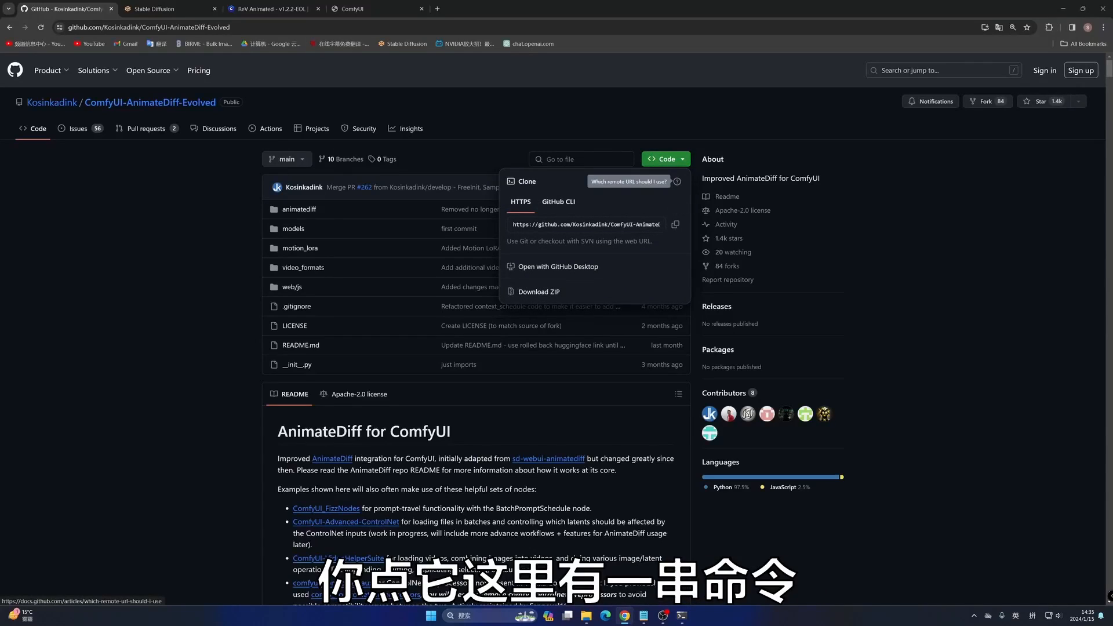
click(675, 224)
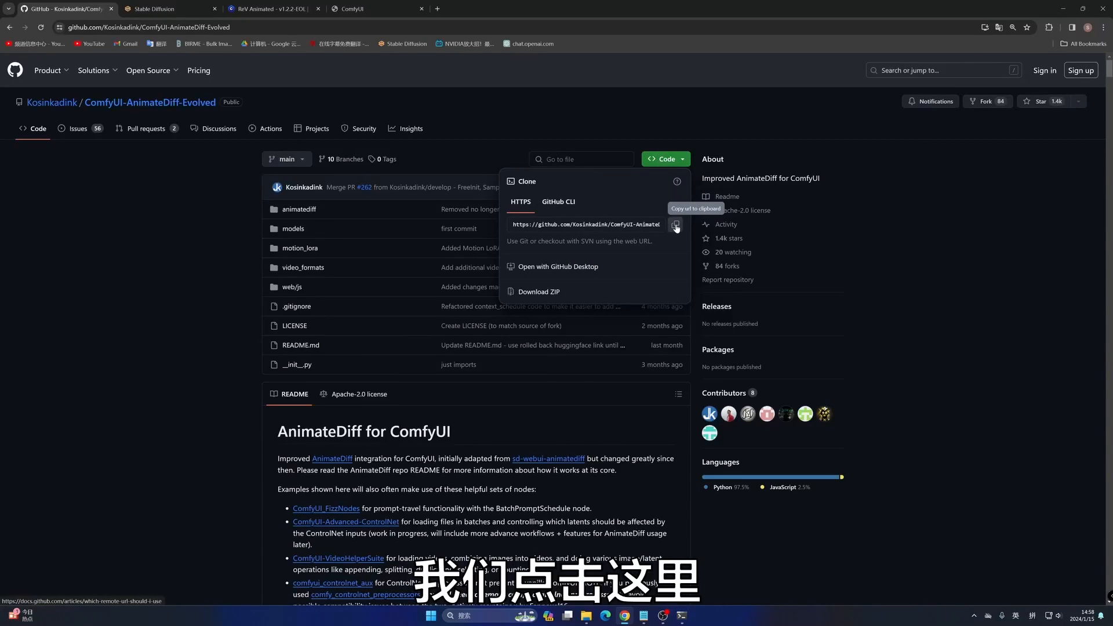
Step: Switch to File Explorer and open the custom_nodes folder inside the ComfyUI folder
click(586, 616)
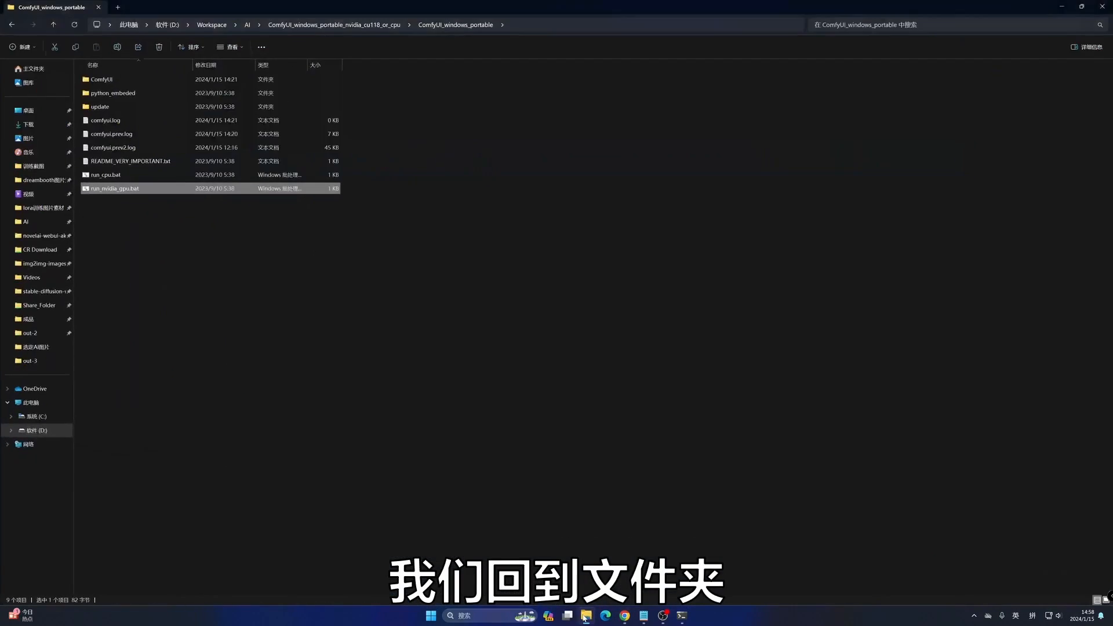
double_click(138, 79)
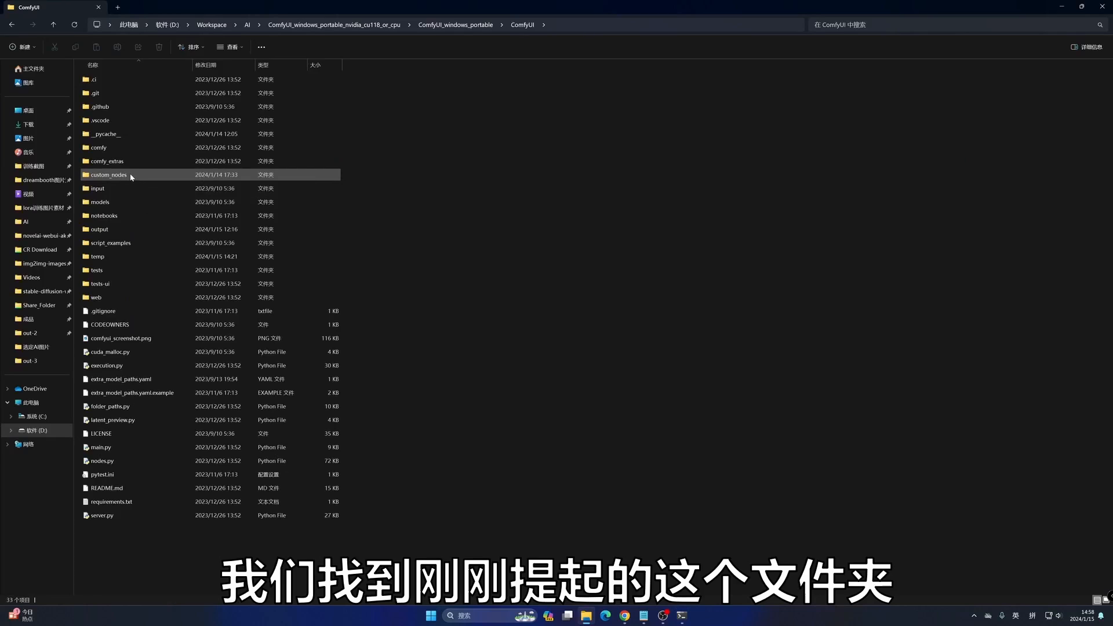
click(131, 176)
double_click(131, 175)
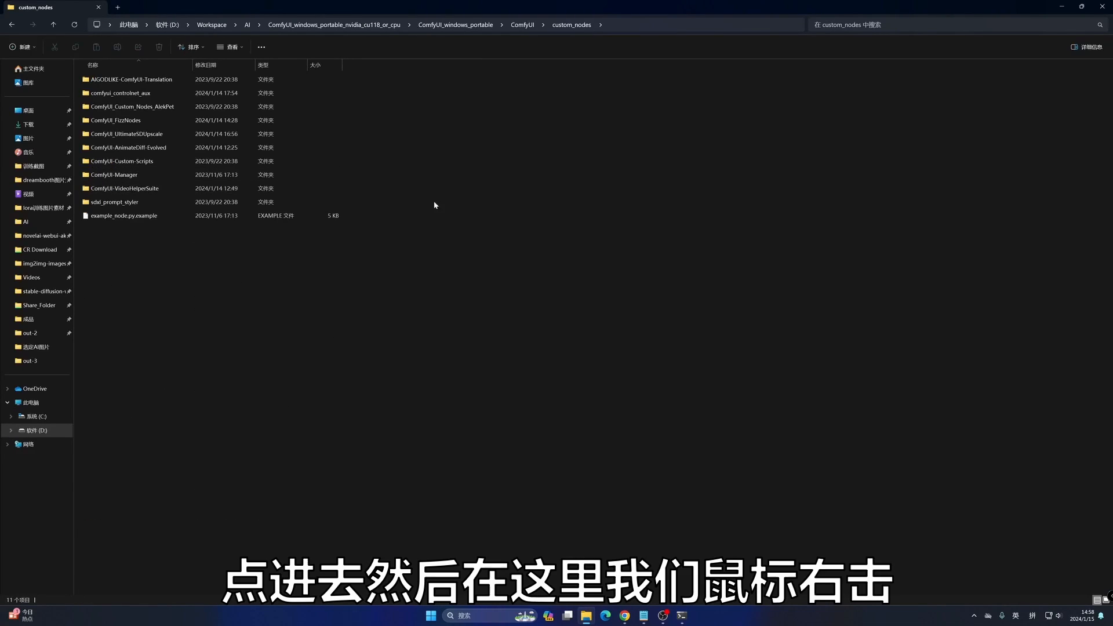
Step: Open a terminal in the custom_nodes folder and close it again
right_click(423, 150)
click(473, 249)
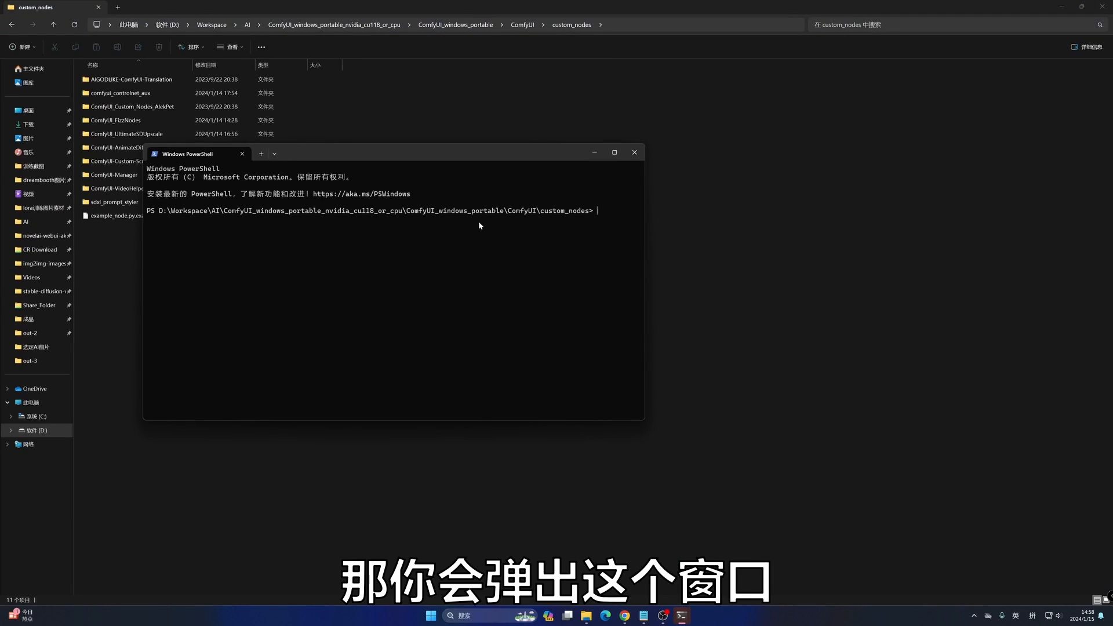
click(634, 152)
Step: Launch powershell from the custom_nodes folder's path and move its window clear of the file list
click(619, 26)
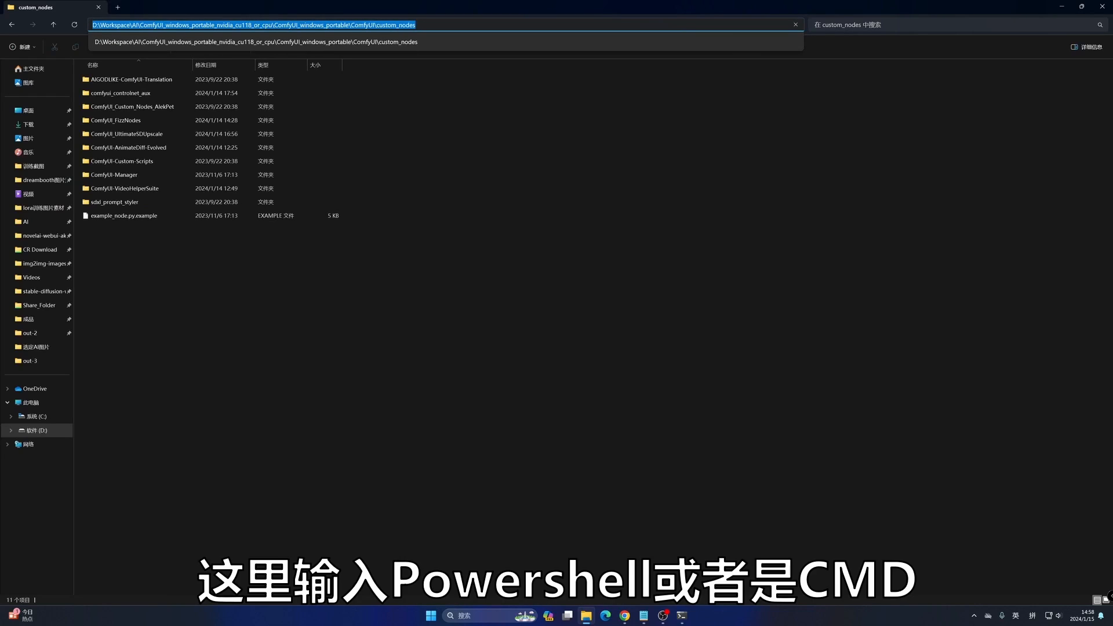
text(powe)
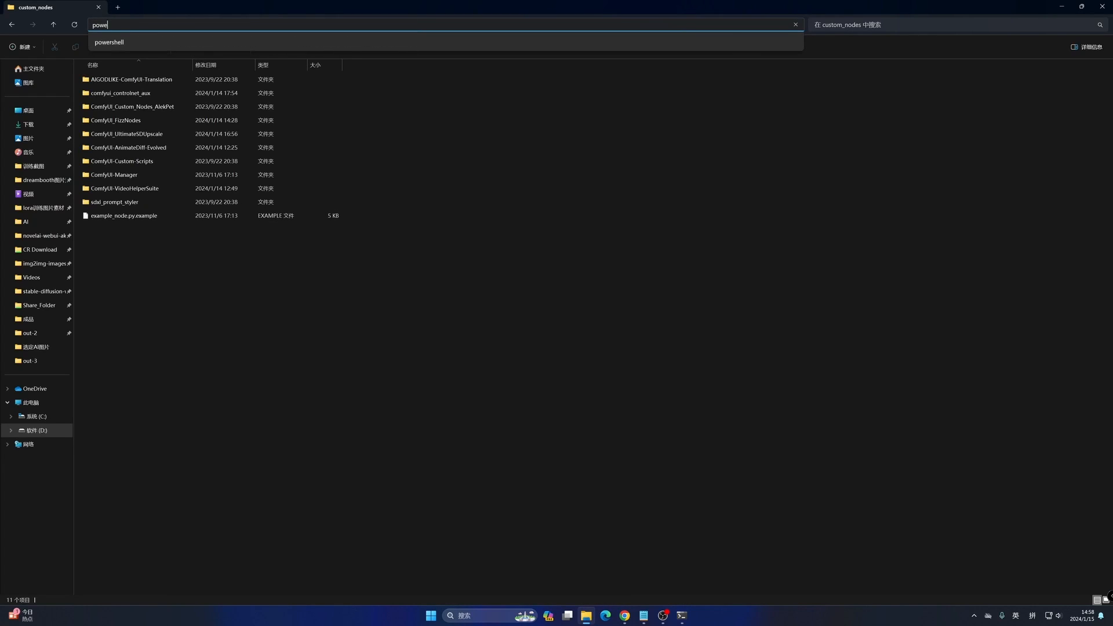
text(rshell)
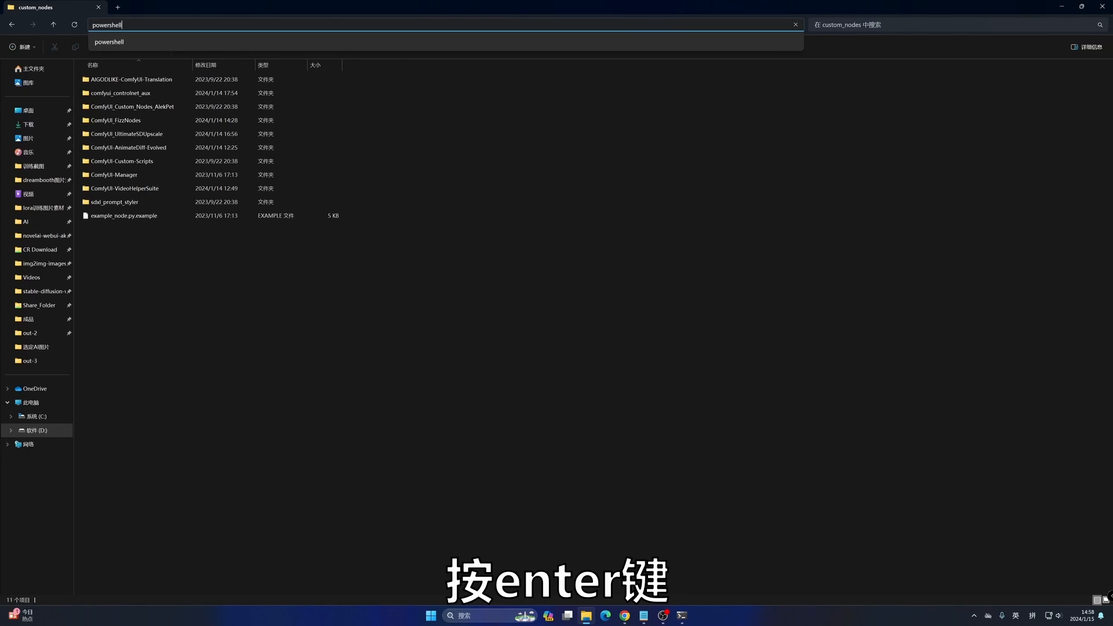
key(Return)
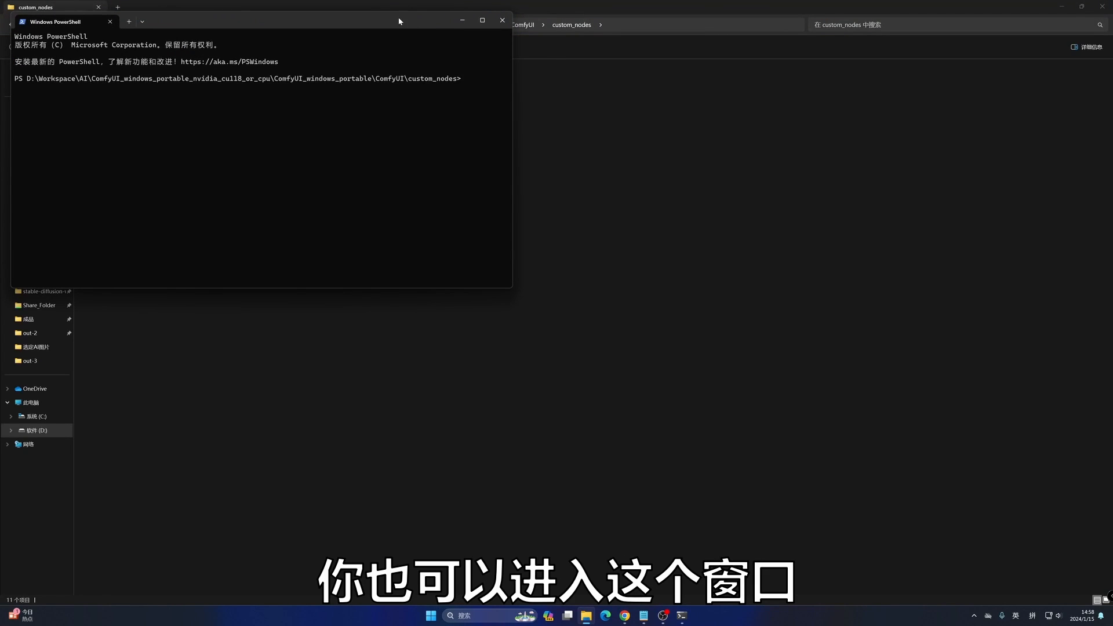
drag(398, 17, 655, 155)
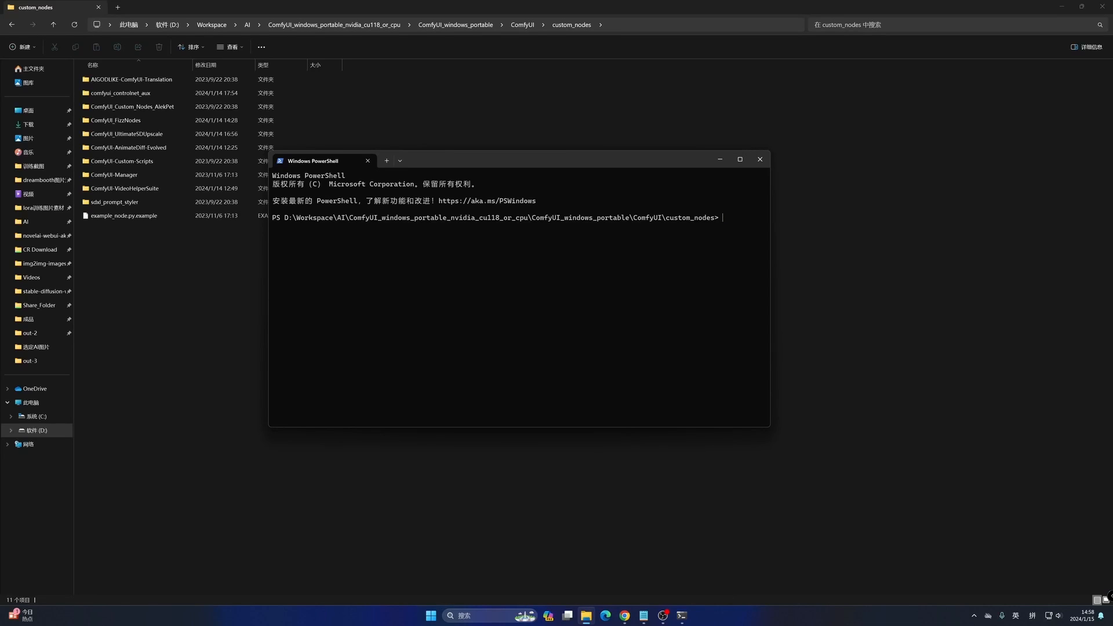
Step: Enter a git clone command with the copied ComfyUI-AnimateDiff-Evolved.git URL, and close the terminal without running it
text(git clone)
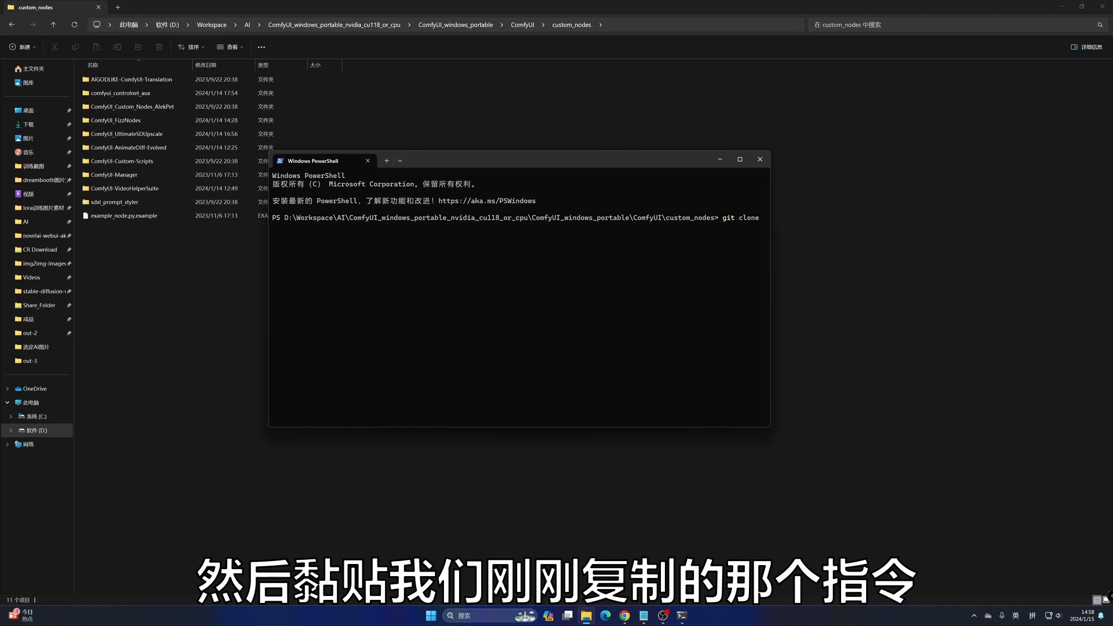
text(https://github.com/Kosinkadink/ComfyUI-AnimateDiff-Evolved.git)
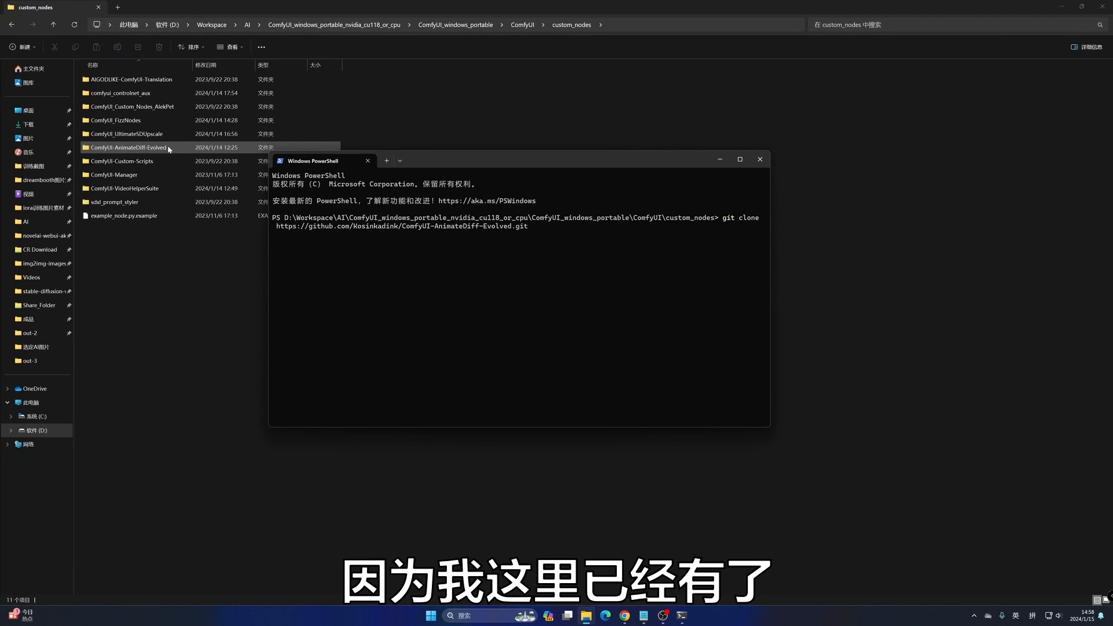
click(759, 159)
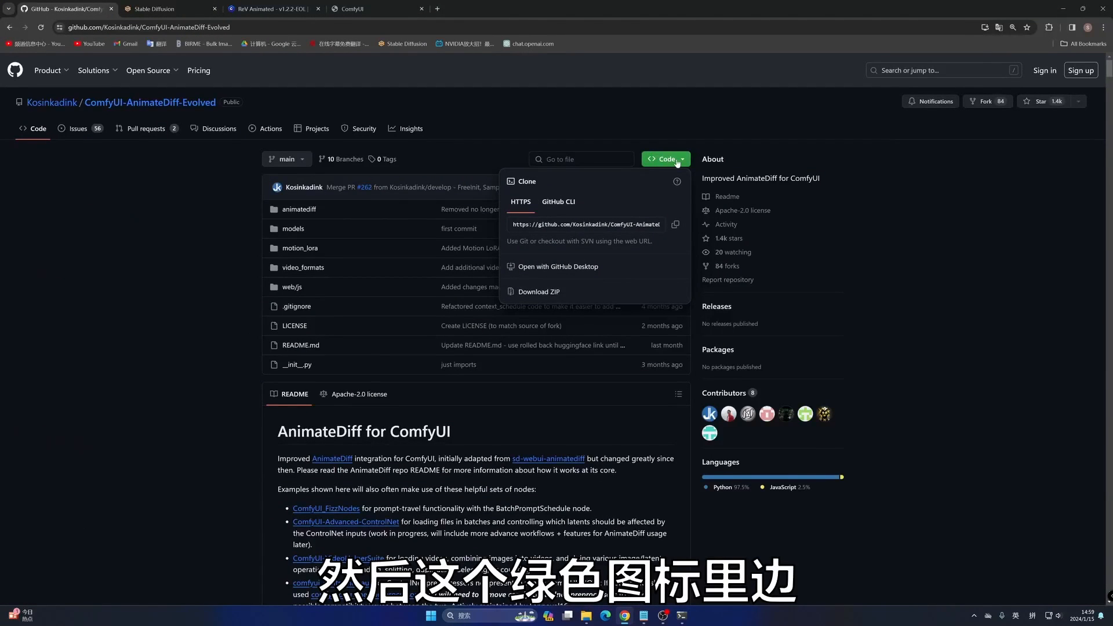
Step: Review the repository's ZIP download option and select the matching ComfyUI-AnimateDiff-Evolved folder in custom_nodes
click(651, 161)
click(650, 161)
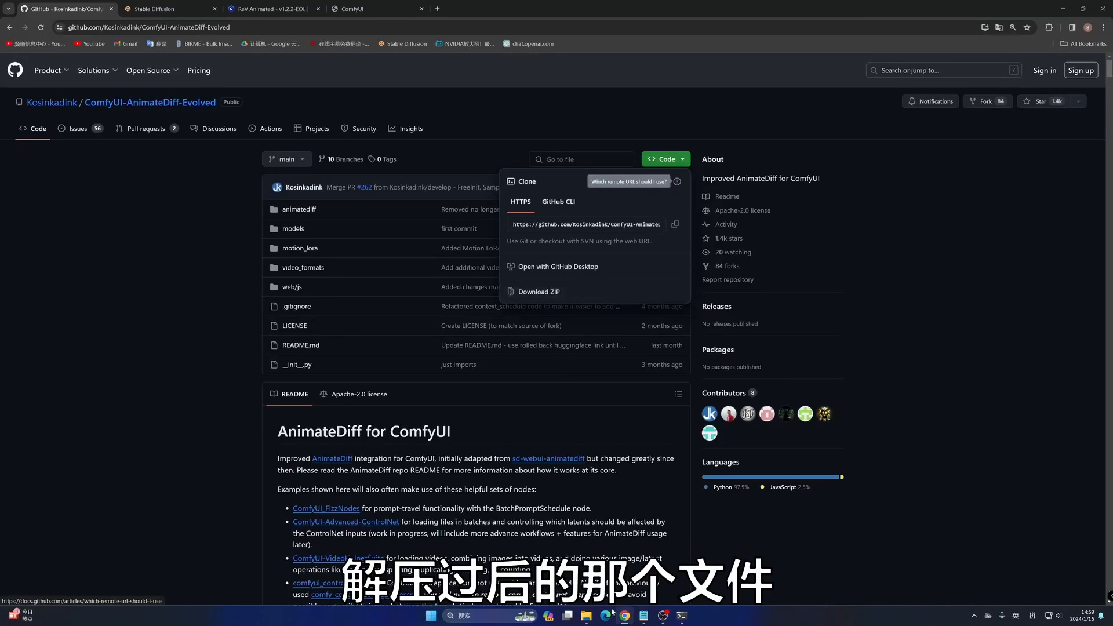
mouse_move(587, 617)
click(586, 565)
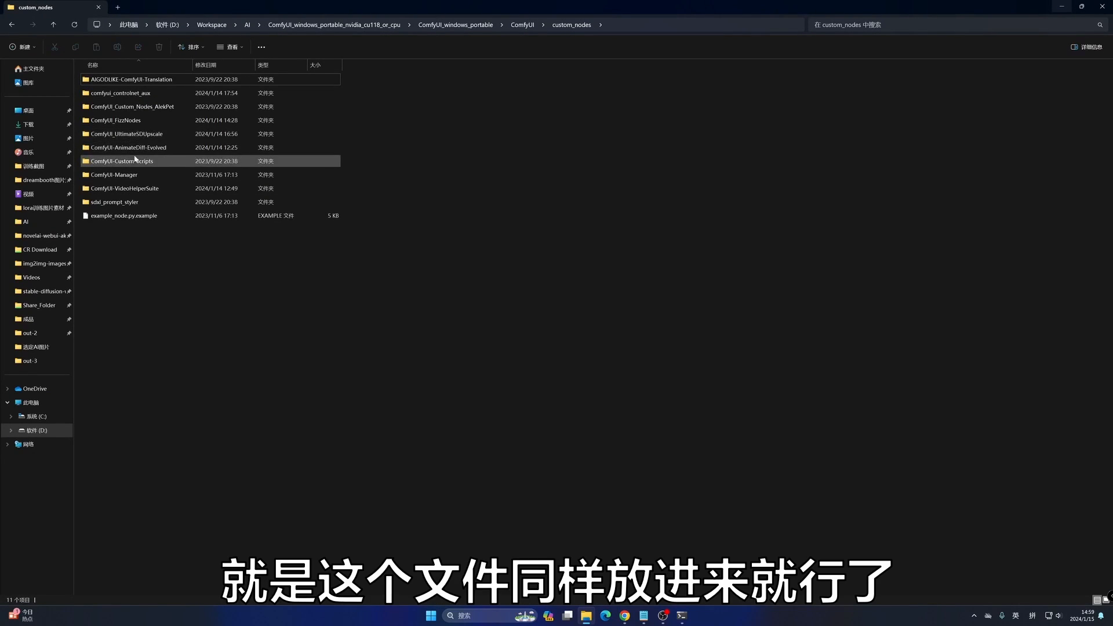
click(150, 150)
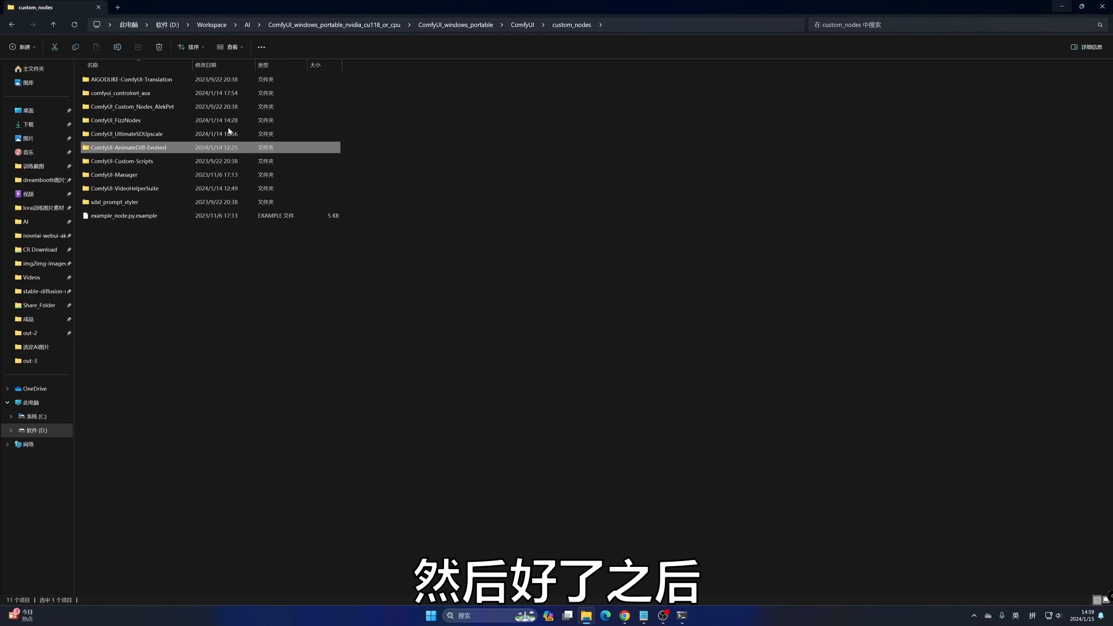
Step: Return to the ComfyUI_windows_portable folder and find the motion modules download instruction under How to Use in the repository's README
click(455, 24)
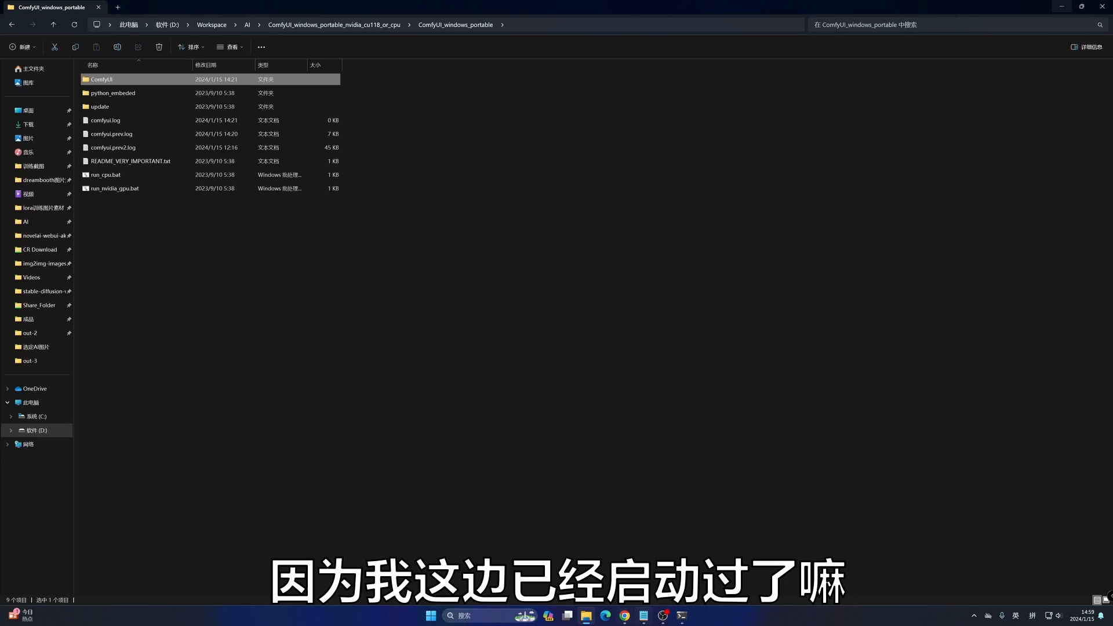
mouse_move(682, 610)
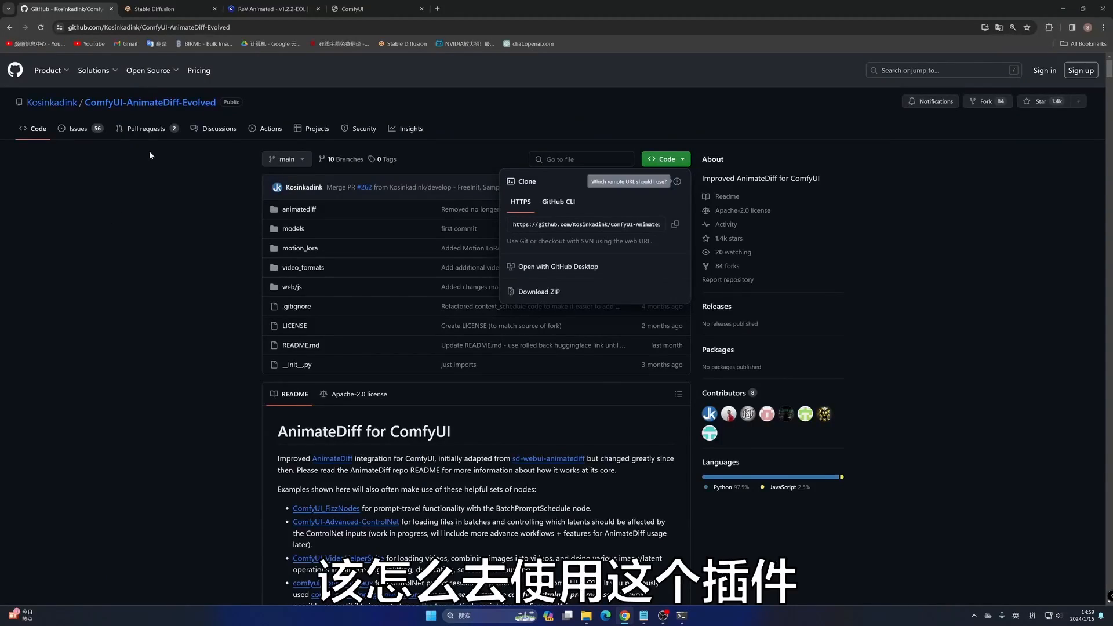
scroll(217, 353, down, 12)
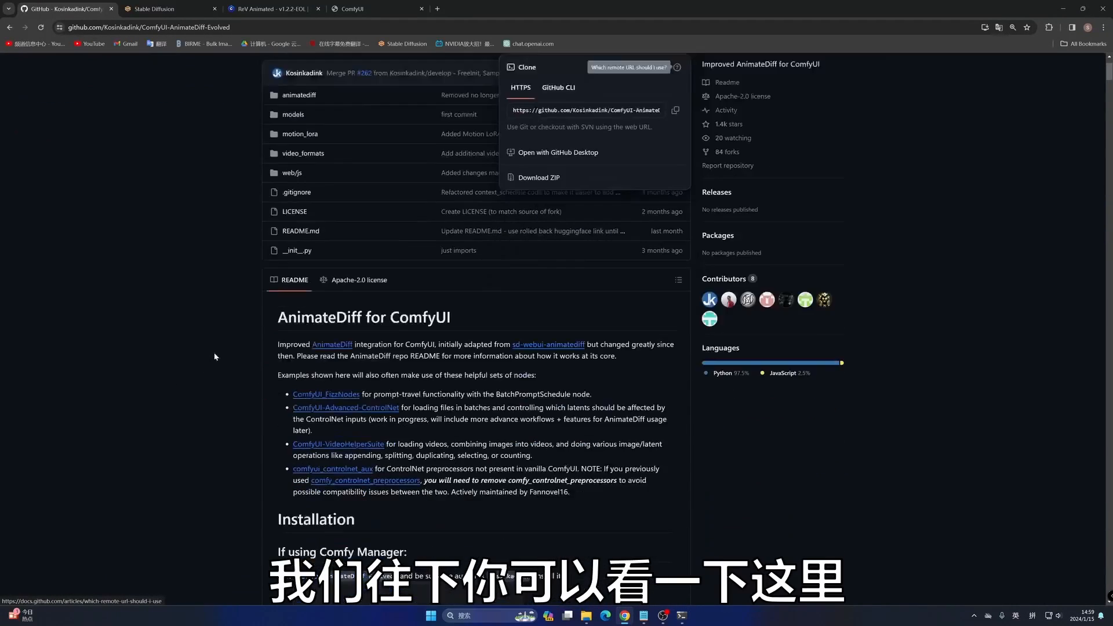
scroll(243, 359, down, 1)
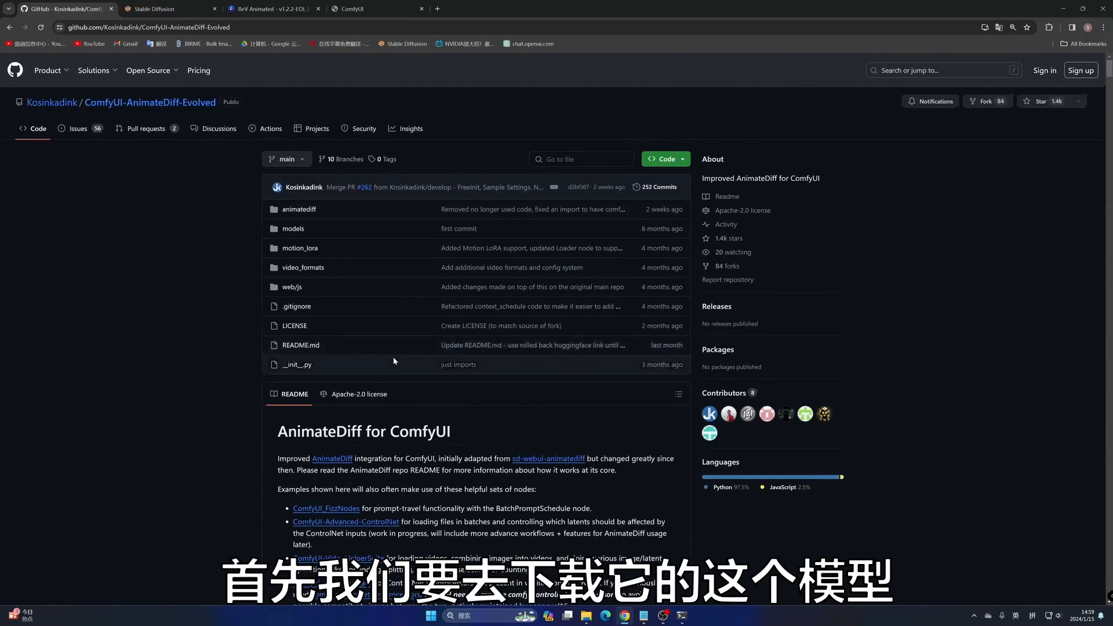
scroll(412, 336, down, 8)
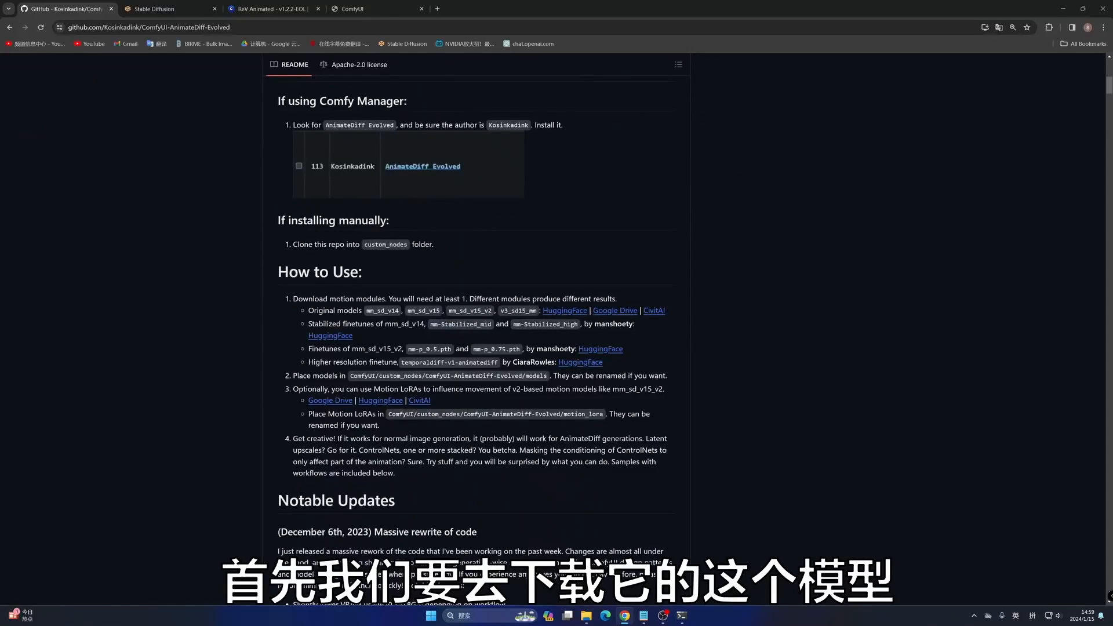
drag(341, 298, 376, 298)
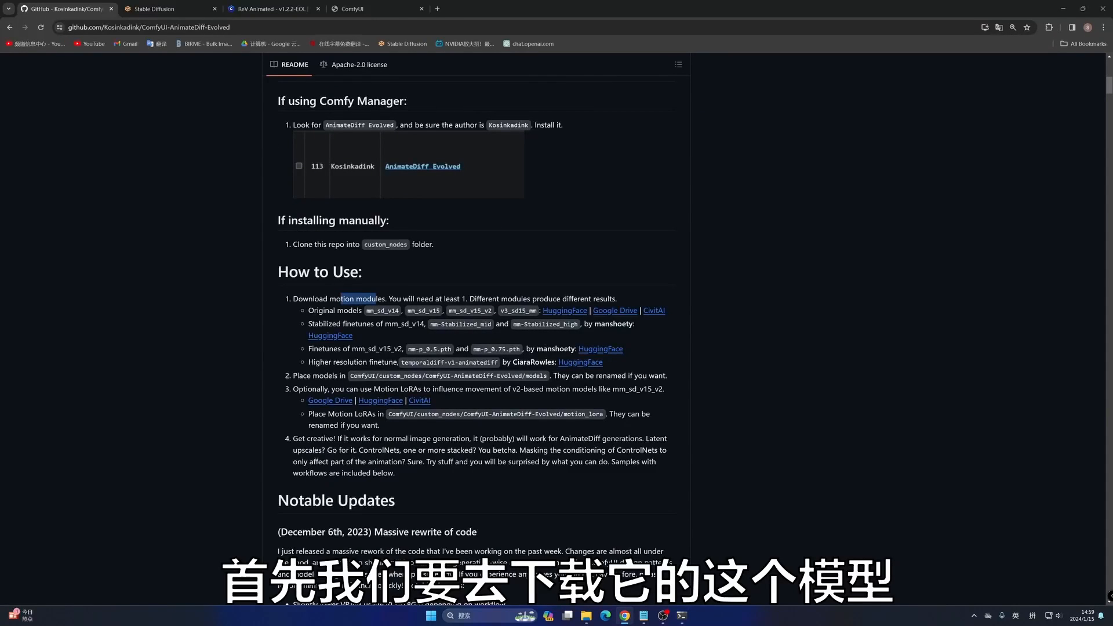
Step: Switch to the Stable Diffusion WebUI and display the motion module choices in its AnimateDiff section
click(160, 7)
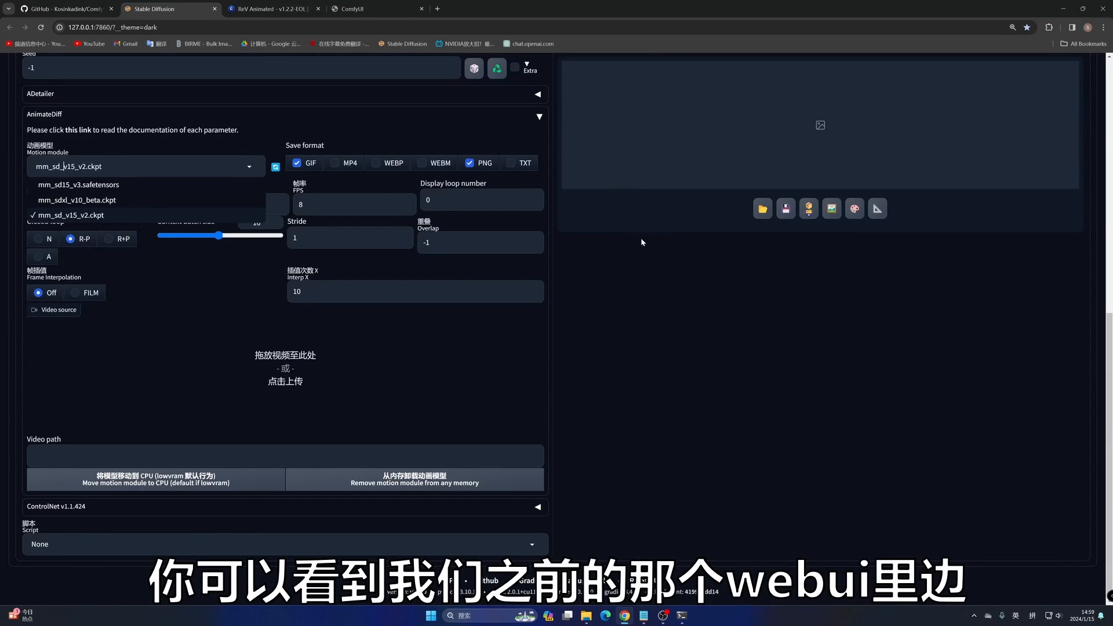
click(642, 273)
scroll(299, 142, up, 7)
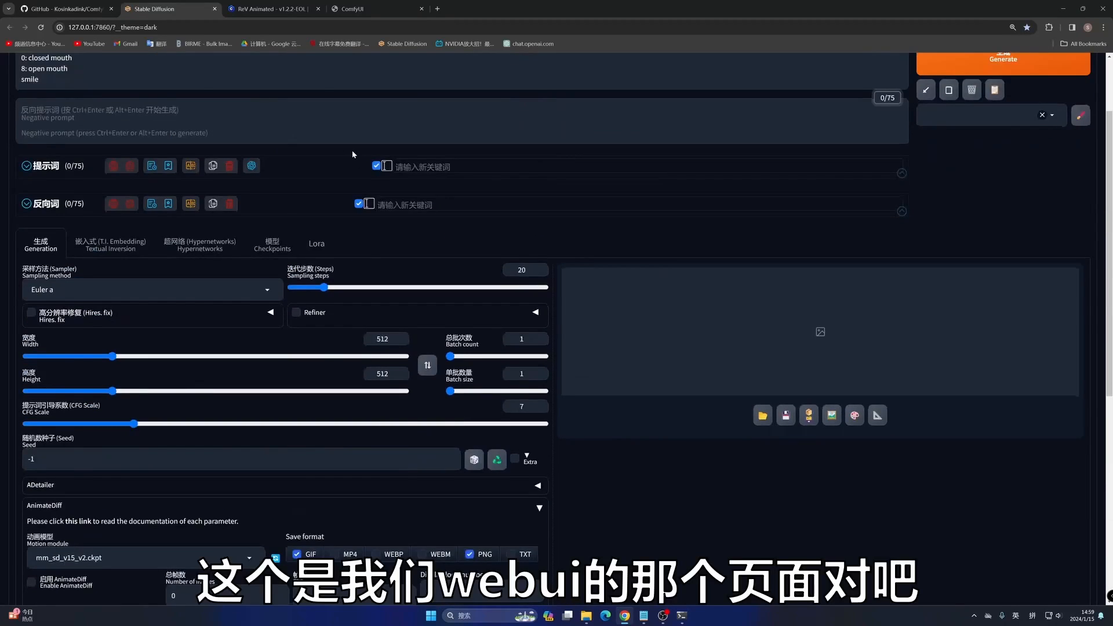
scroll(352, 154, up, 2)
scroll(213, 243, down, 8)
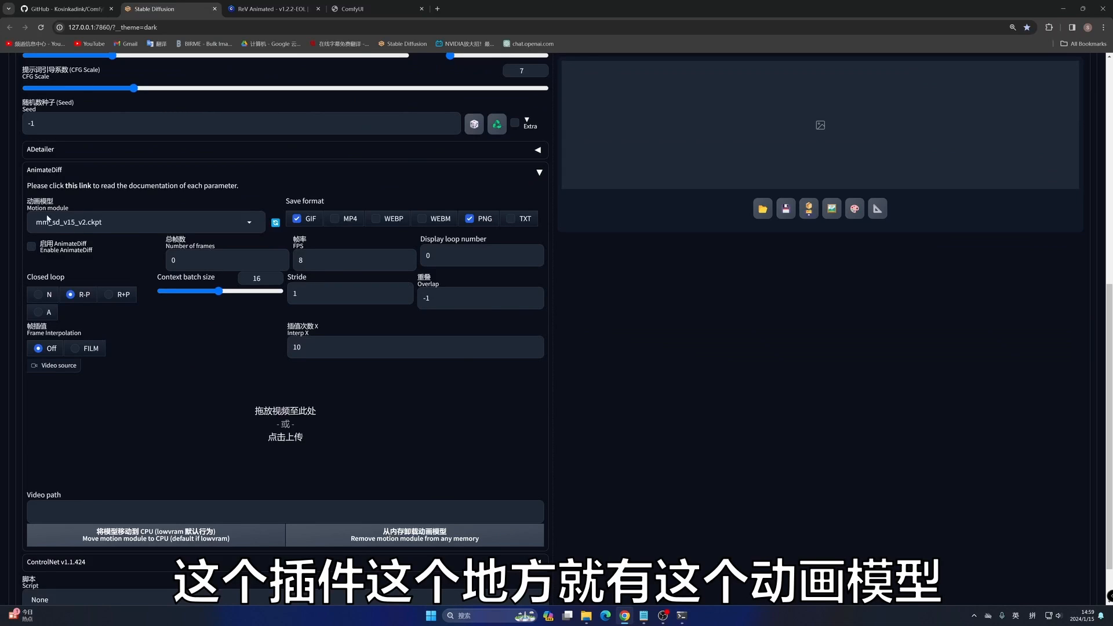
click(116, 223)
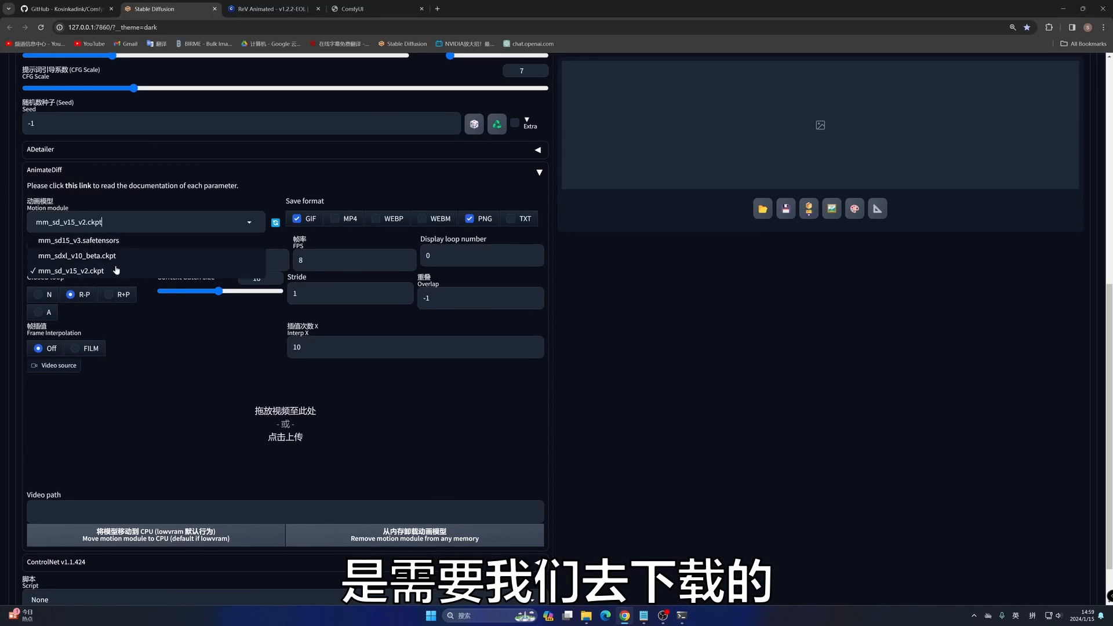
Step: Open the README's HuggingFace link for the original motion models in a new tab and show that page
click(50, 8)
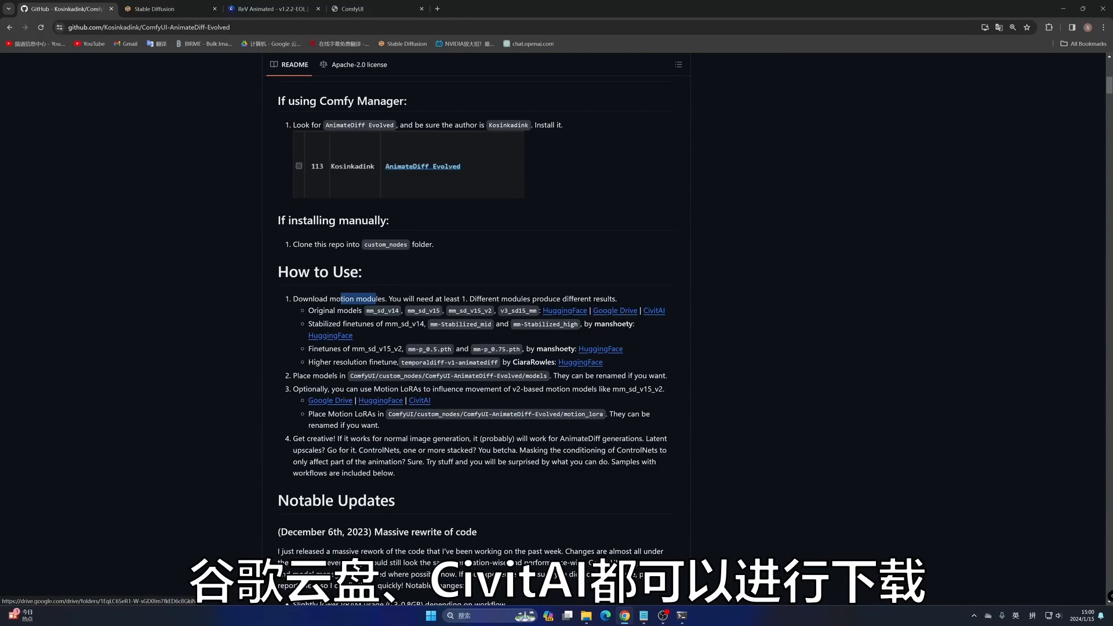
right_click(560, 311)
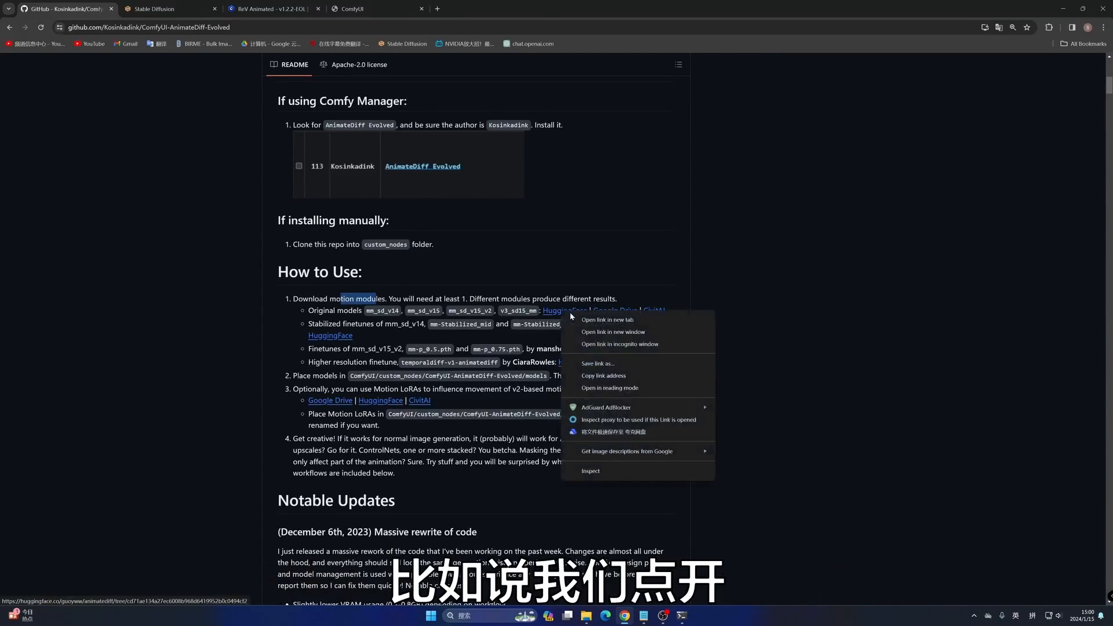
click(606, 319)
click(162, 11)
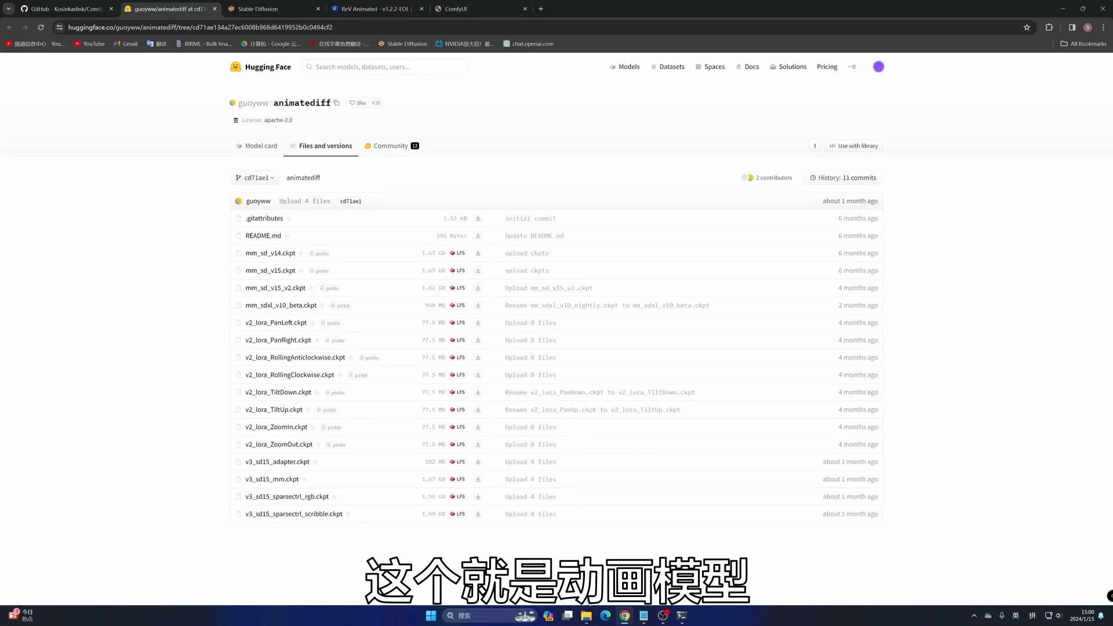
Step: In File Explorer, open the models folder inside custom_nodes/ComfyUI-AnimateDiff-Evolved, select the three motion model files, and minimize the window
click(587, 616)
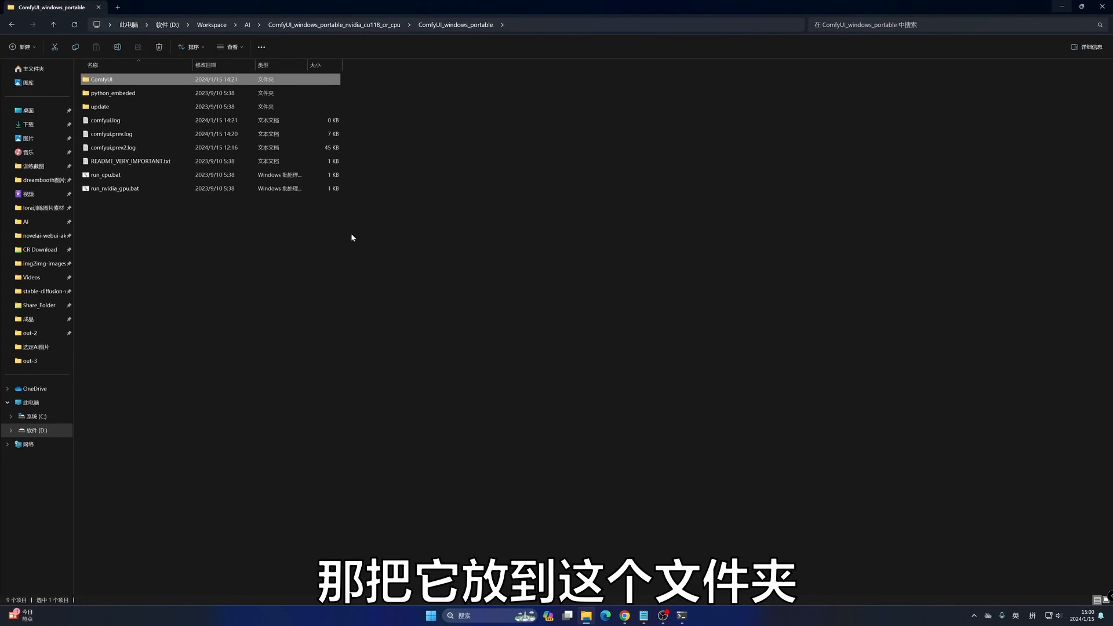
double_click(135, 82)
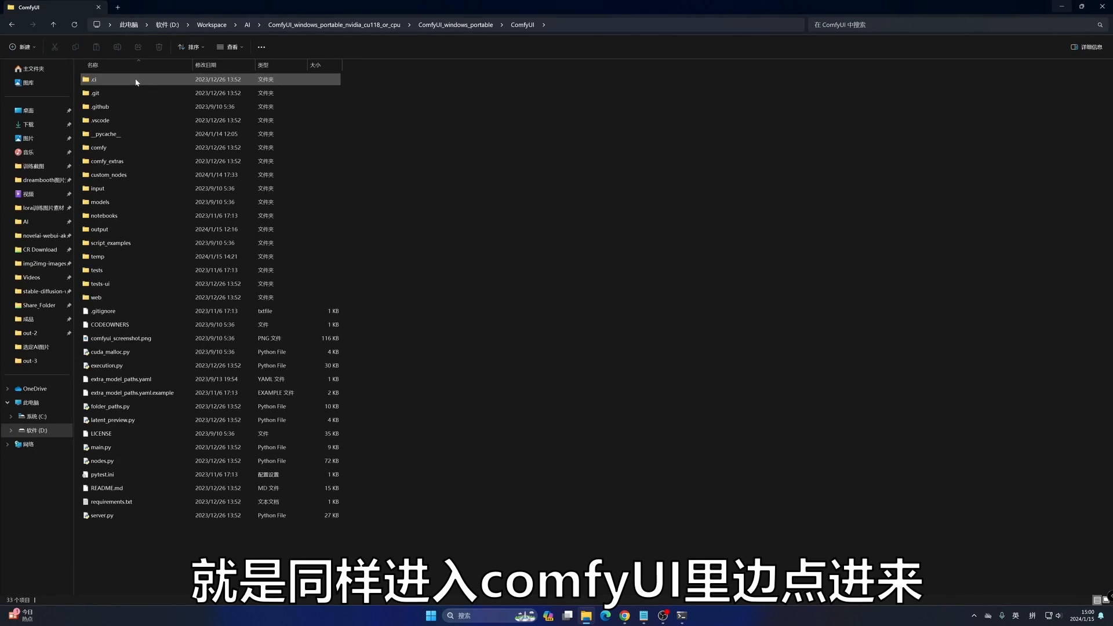
double_click(137, 176)
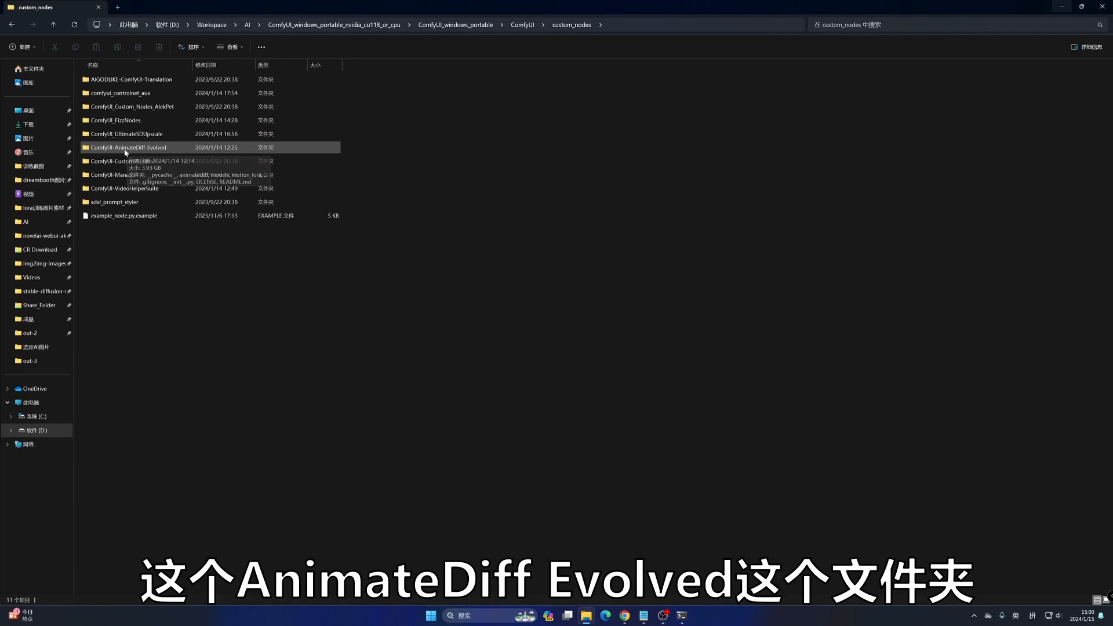
double_click(169, 149)
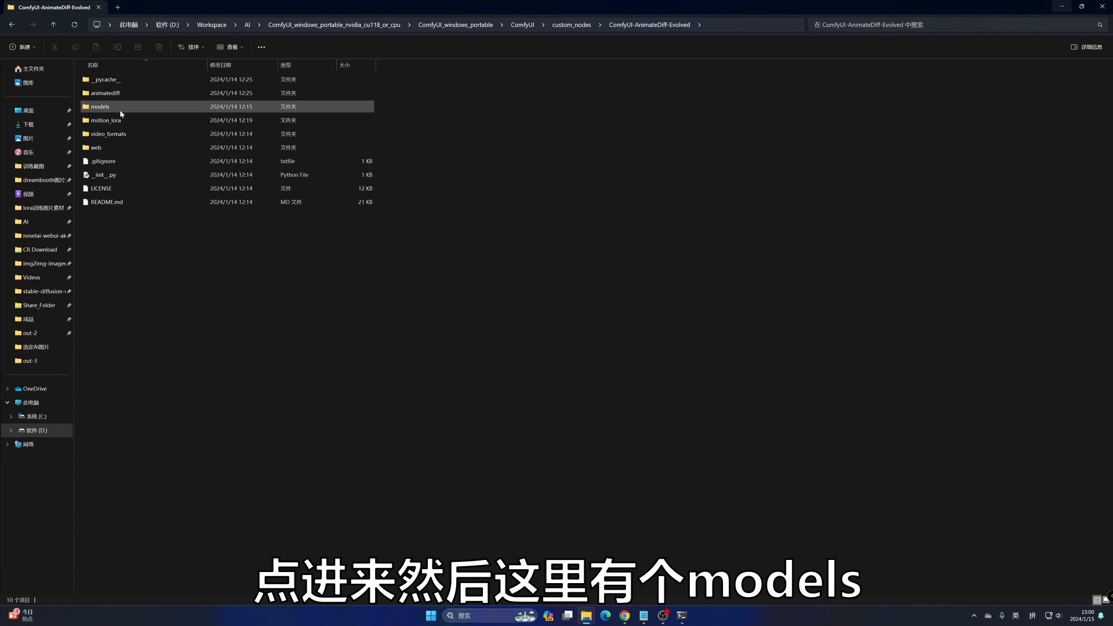
double_click(145, 108)
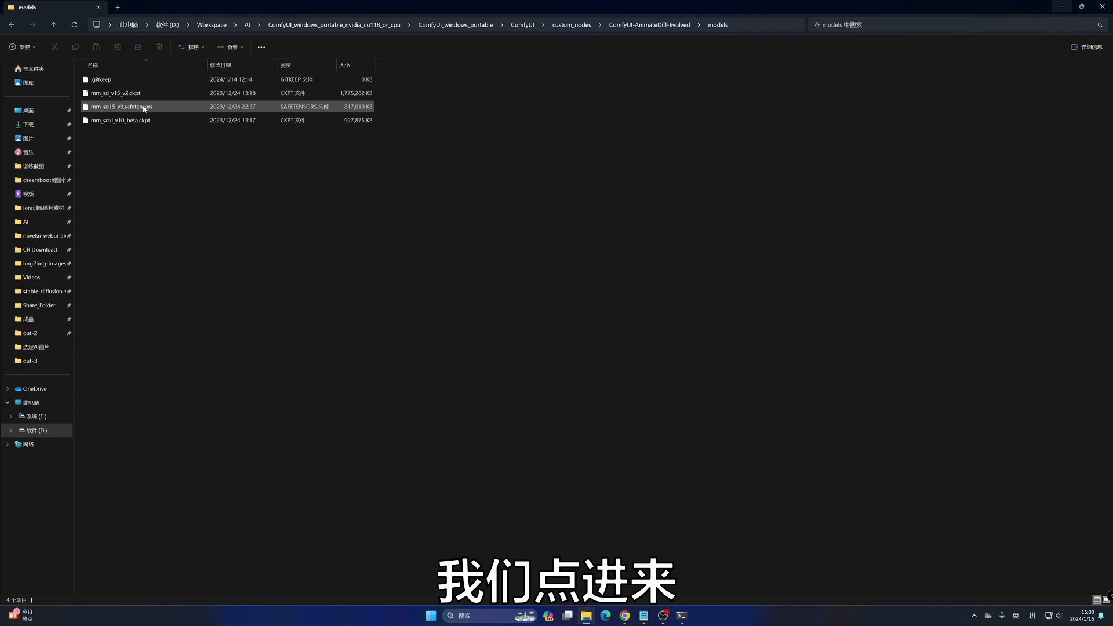
drag(142, 136, 147, 95)
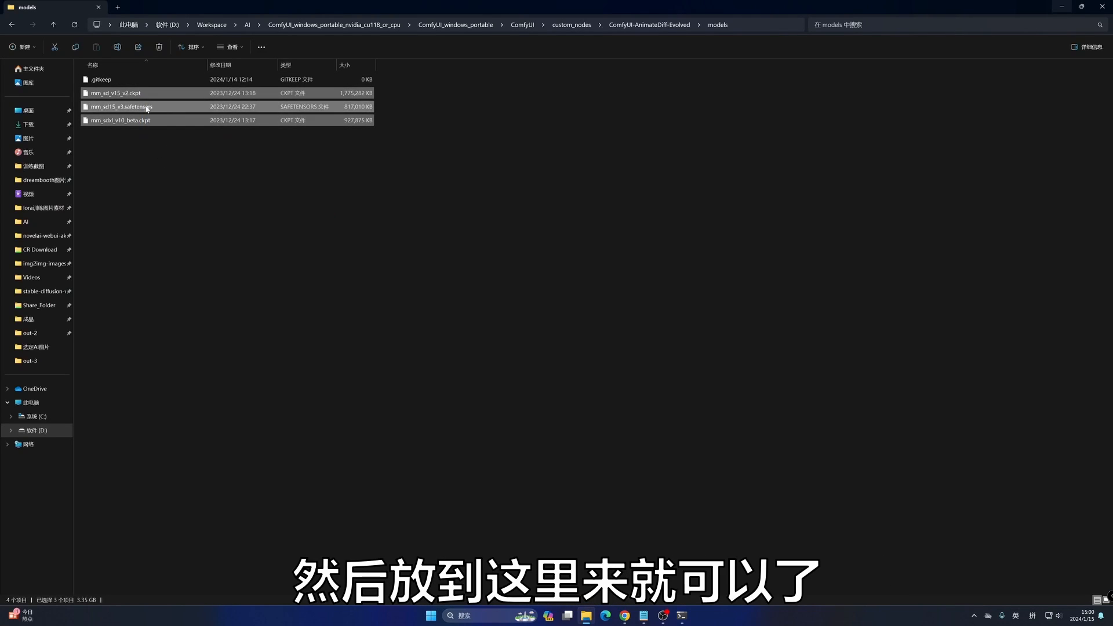
click(1061, 7)
Step: Highlight the README's models and motion_lora destination paths and return to the Hugging Face animatediff file list
click(56, 8)
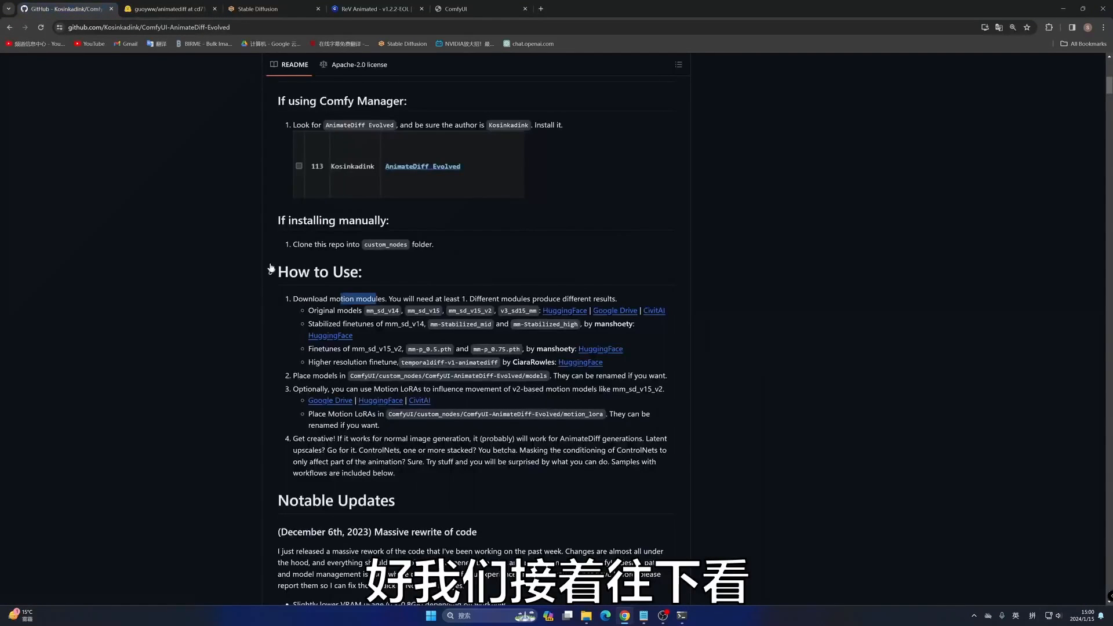
drag(338, 376, 548, 376)
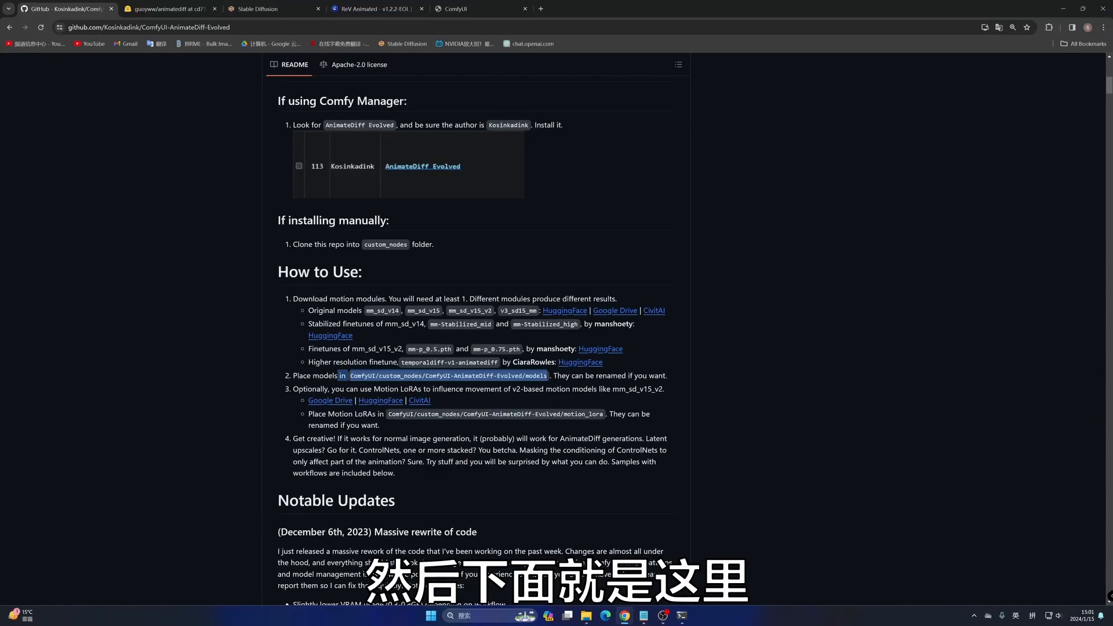
click(475, 401)
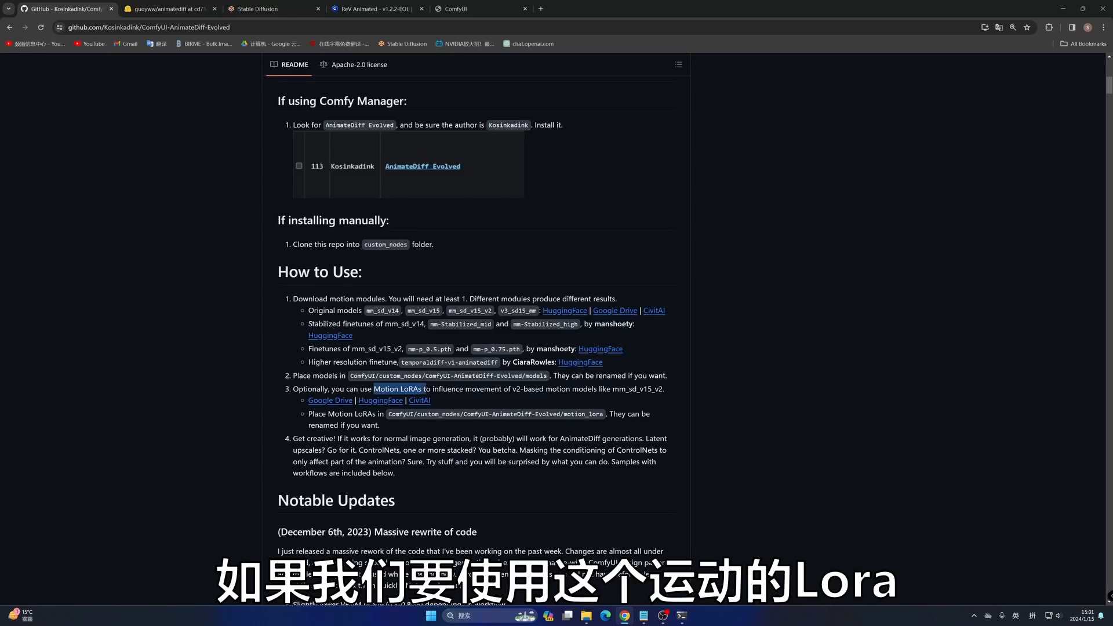
drag(387, 414, 615, 419)
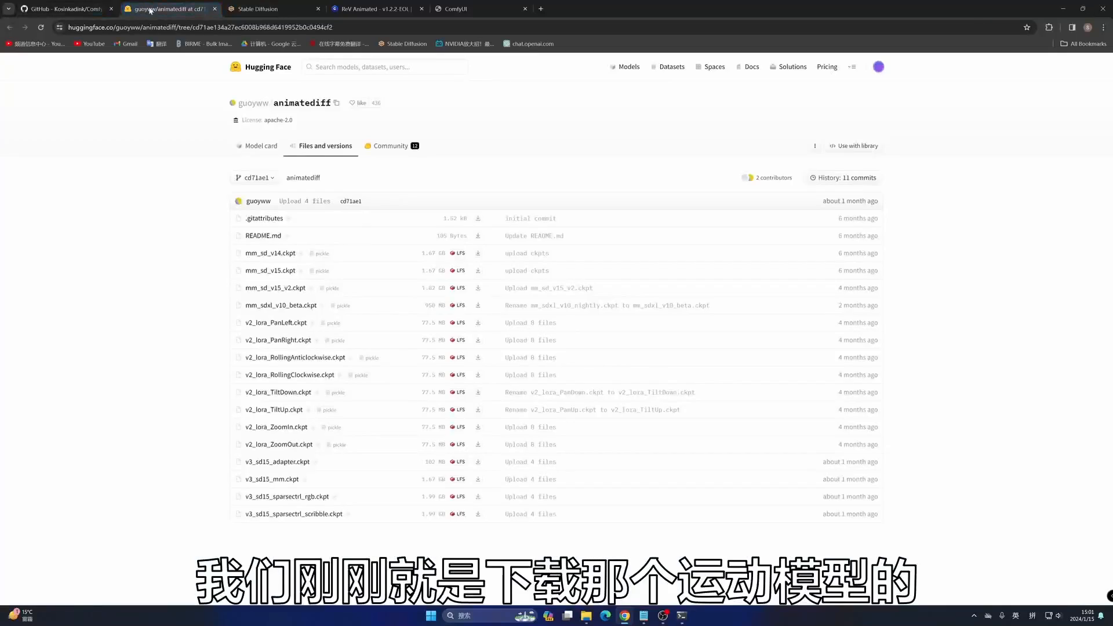
click(168, 9)
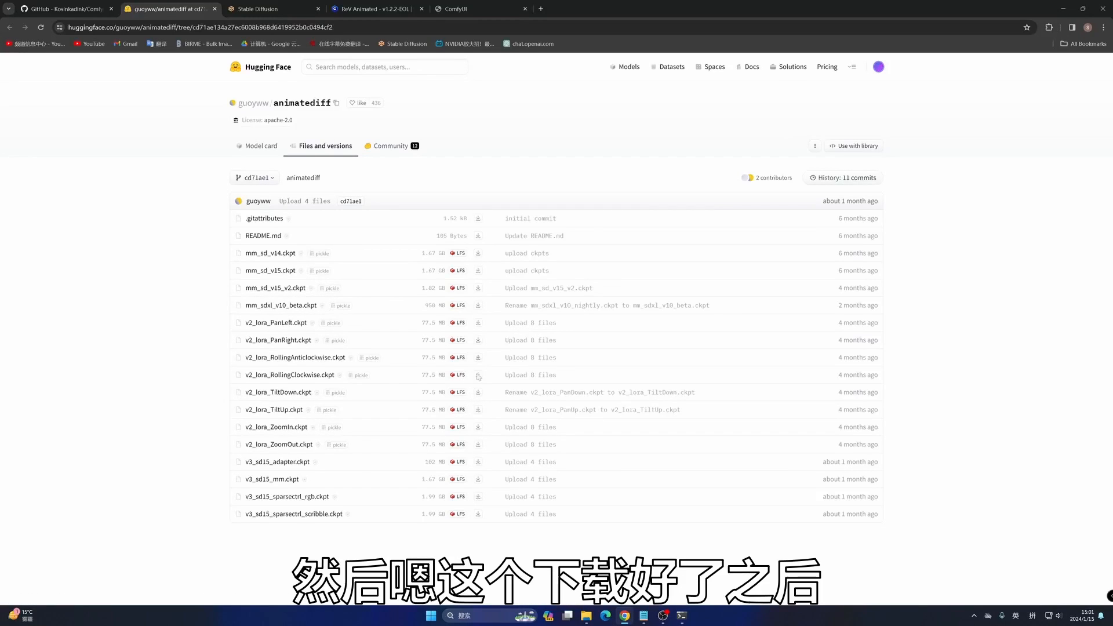
Step: In File Explorer, open the motion_lora folder of ComfyUI-AnimateDiff-Evolved, select all v2_lora files, and minimize the window
click(586, 615)
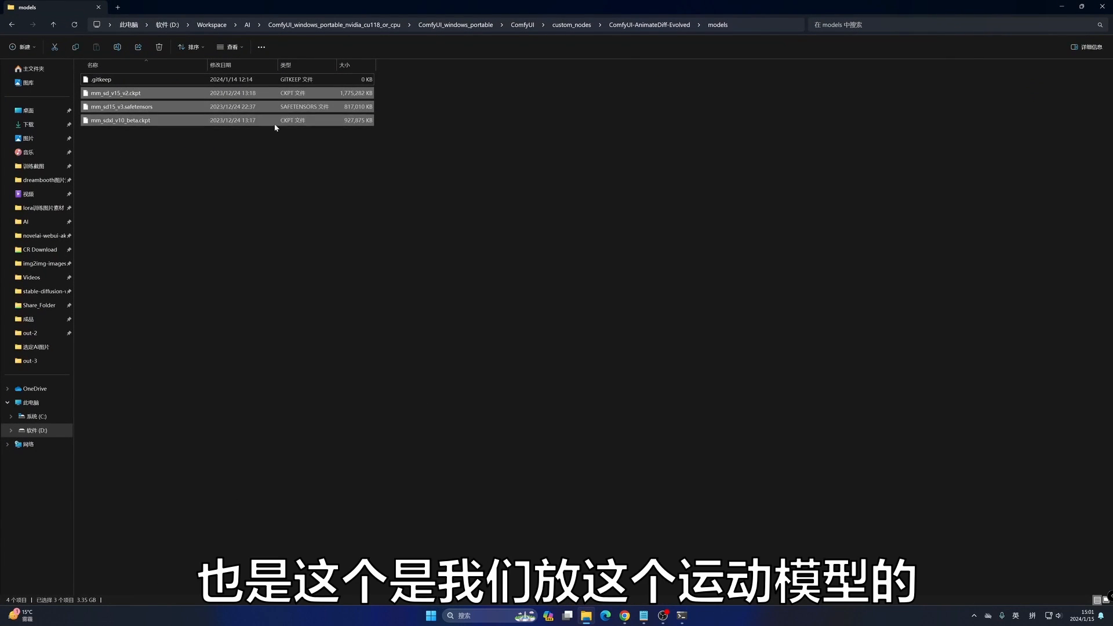
click(673, 25)
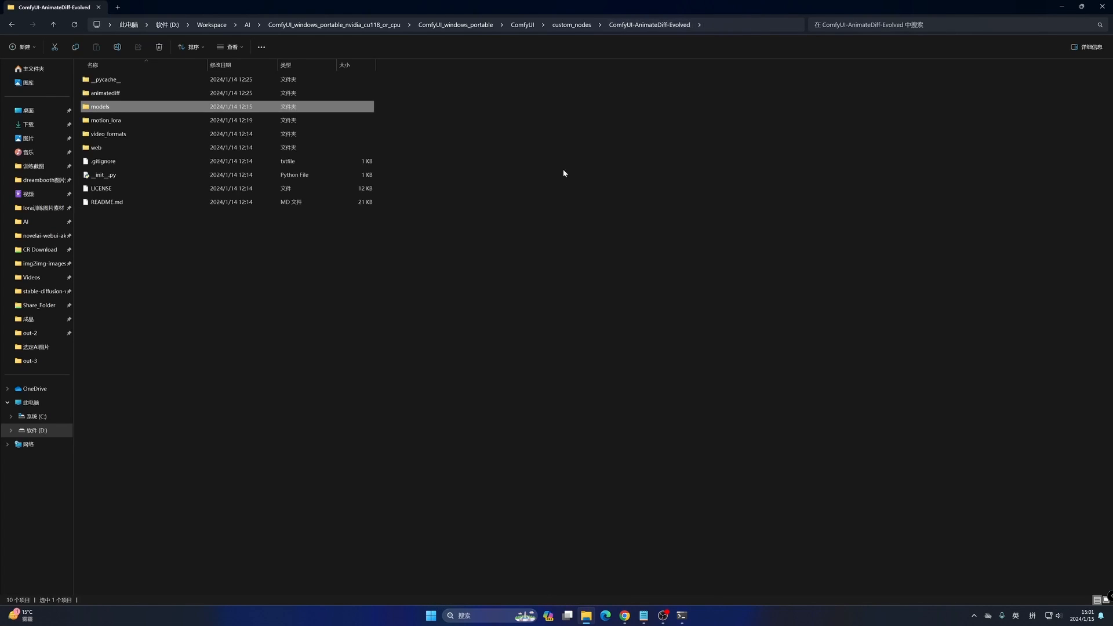
click(127, 121)
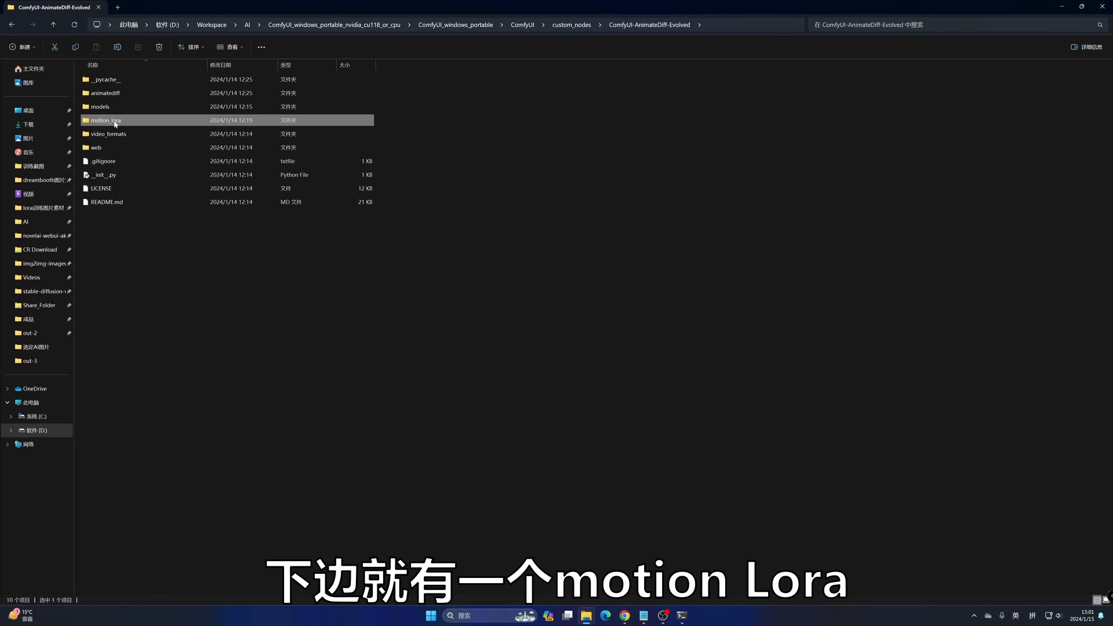
click(104, 121)
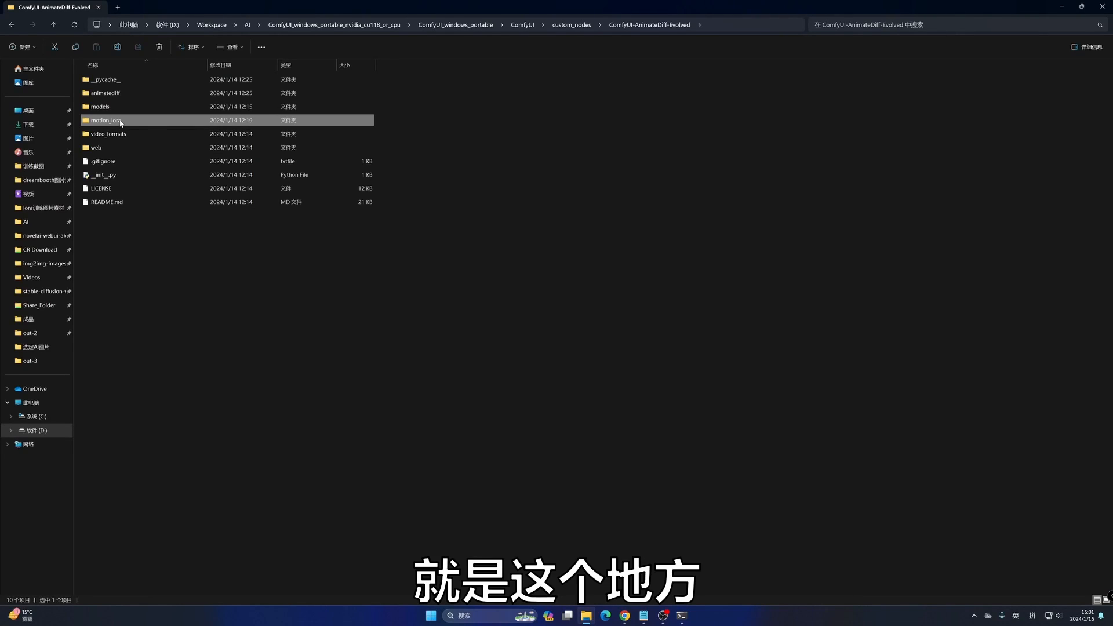
double_click(137, 120)
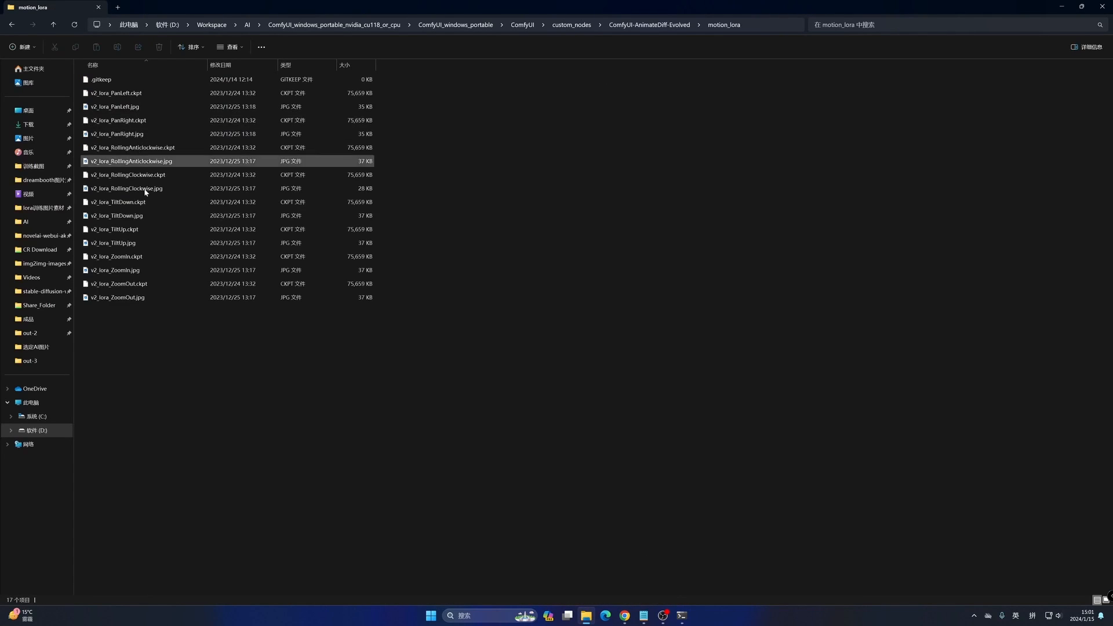
drag(133, 314, 152, 87)
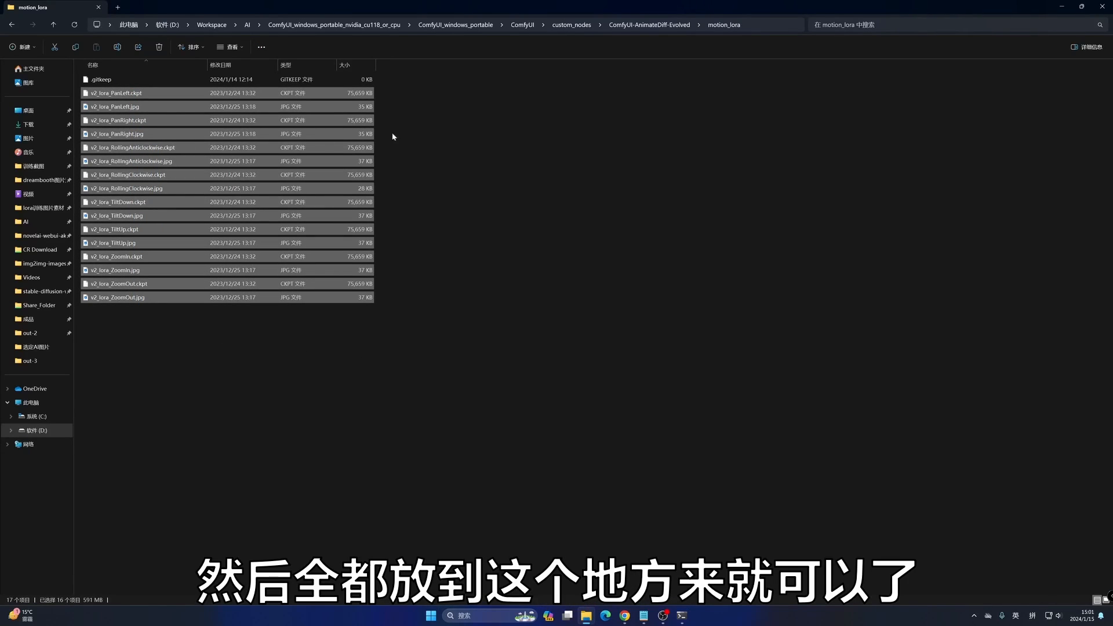
click(1060, 7)
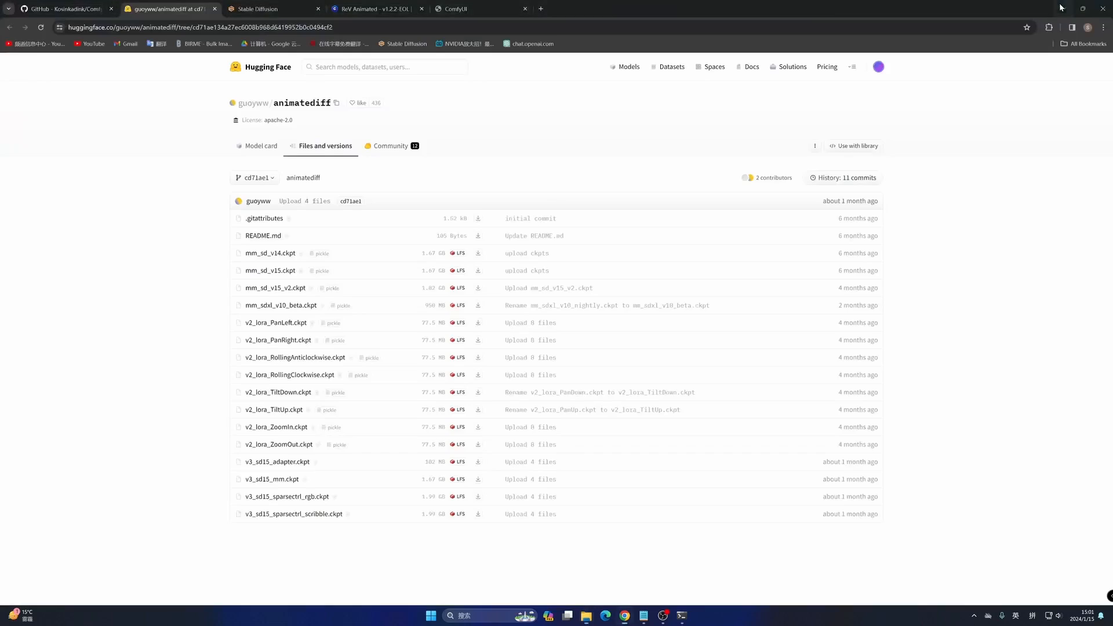
Step: Review the repository README's Notable Updates, Features and Core Nodes sections as far as the AnimateDiff Loader description
click(31, 6)
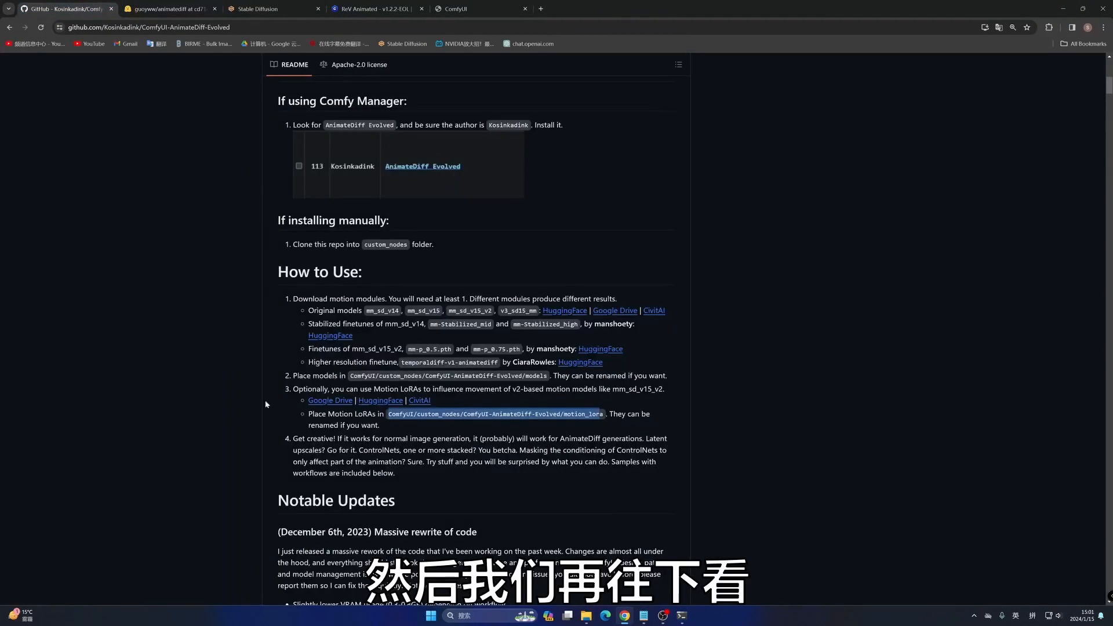
scroll(265, 404, down, 7)
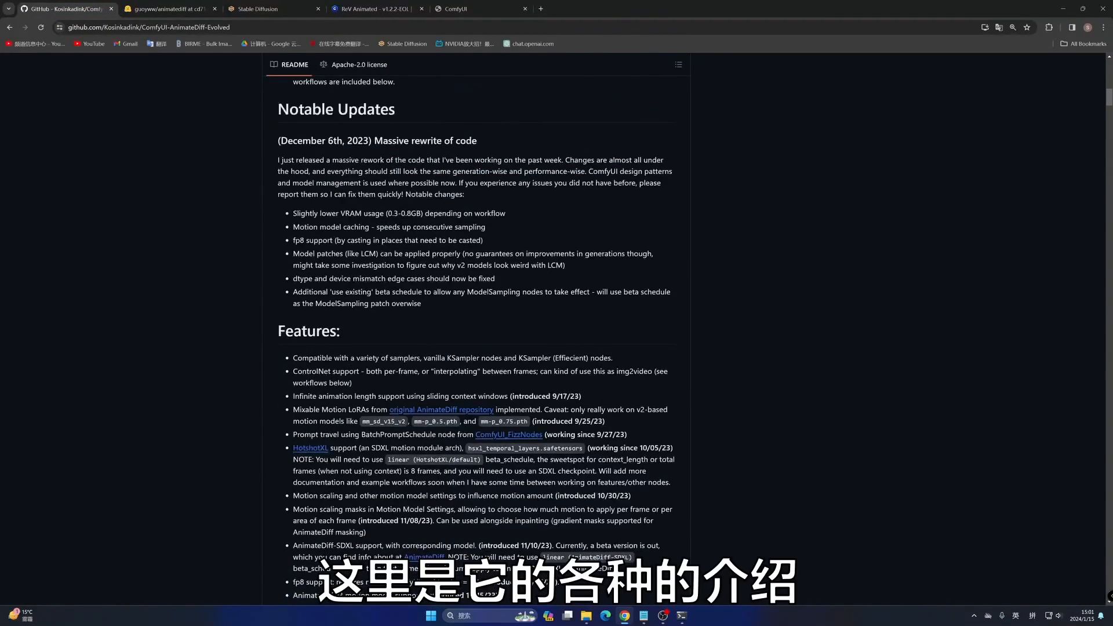
scroll(482, 359, down, 6)
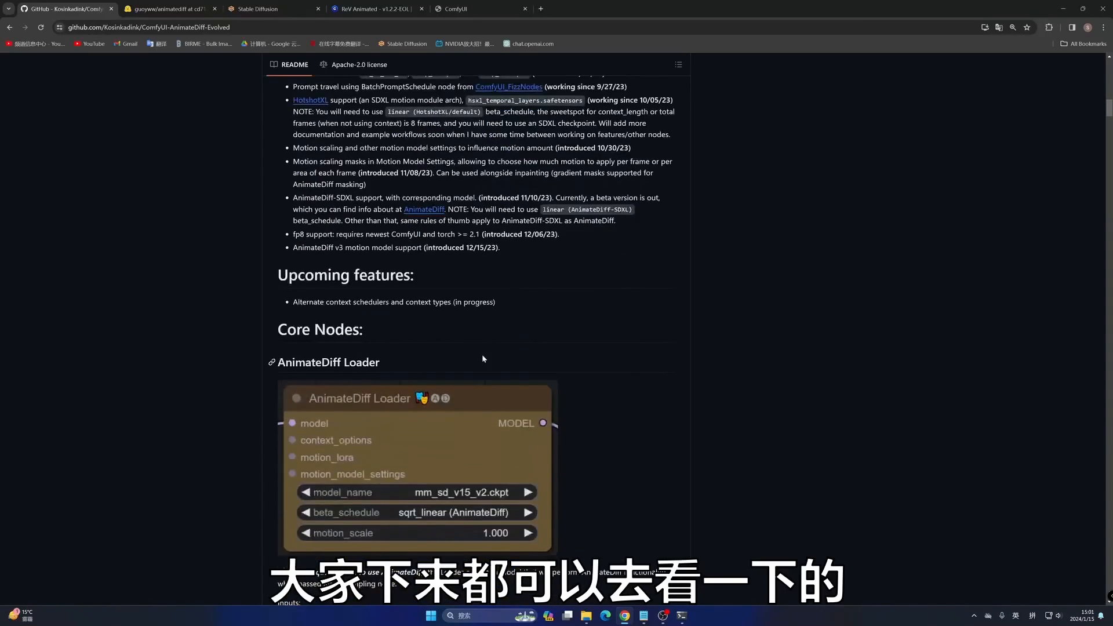
scroll(482, 359, down, 4)
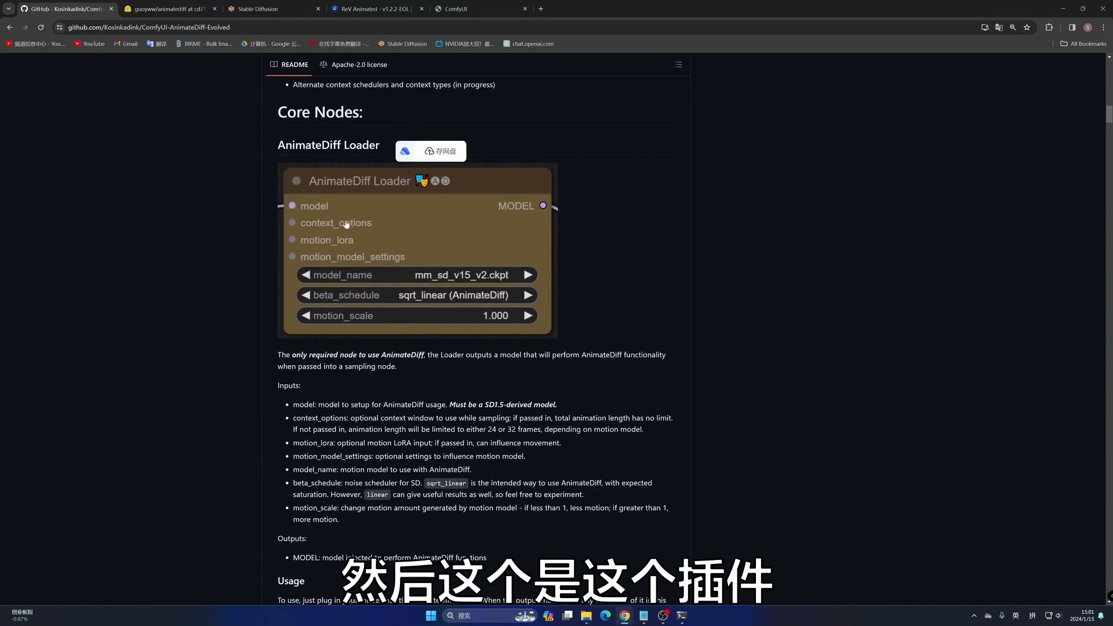
Step: Review the README's AnimateDiff Loader usage, AnimateDiff LoRA Loader and sample workflows, ending at the txt2img sample
scroll(476, 369, down, 6)
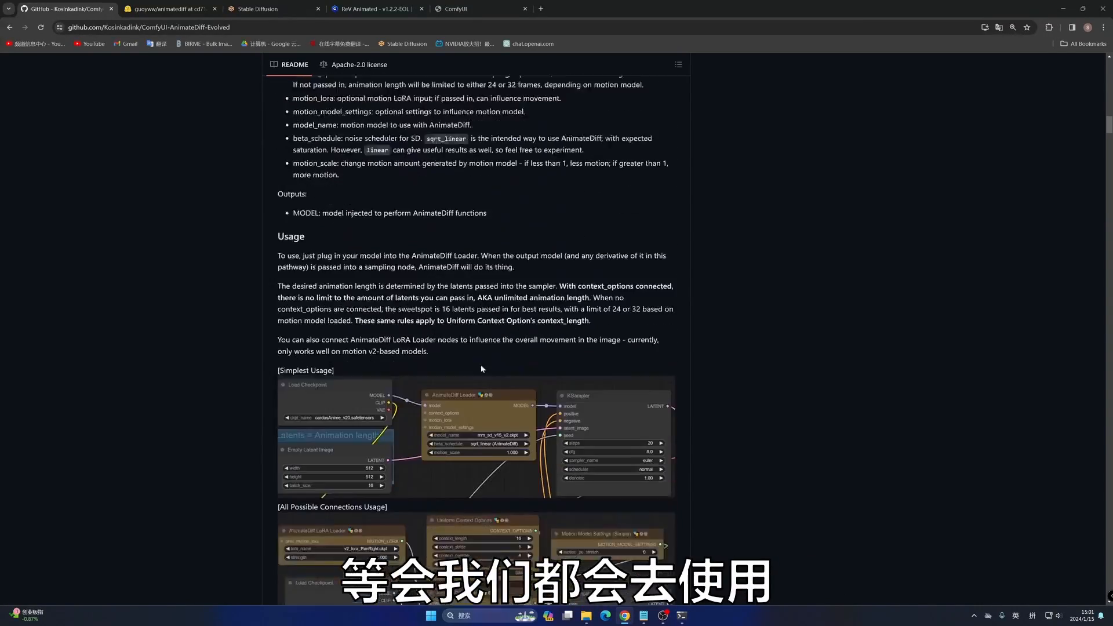
scroll(481, 368, down, 11)
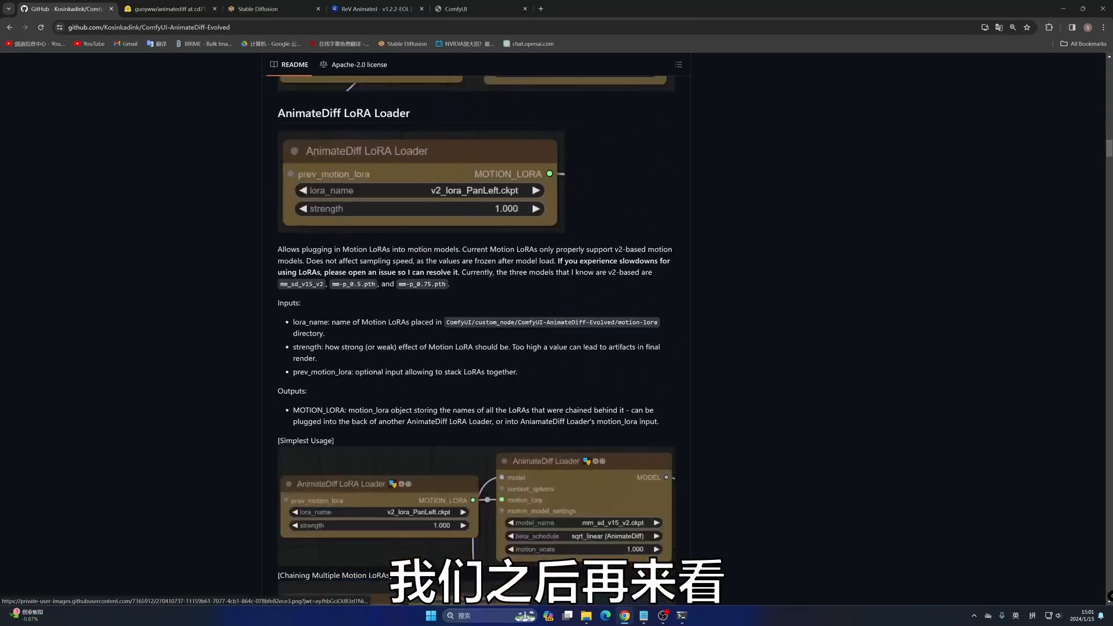
scroll(495, 346, down, 16)
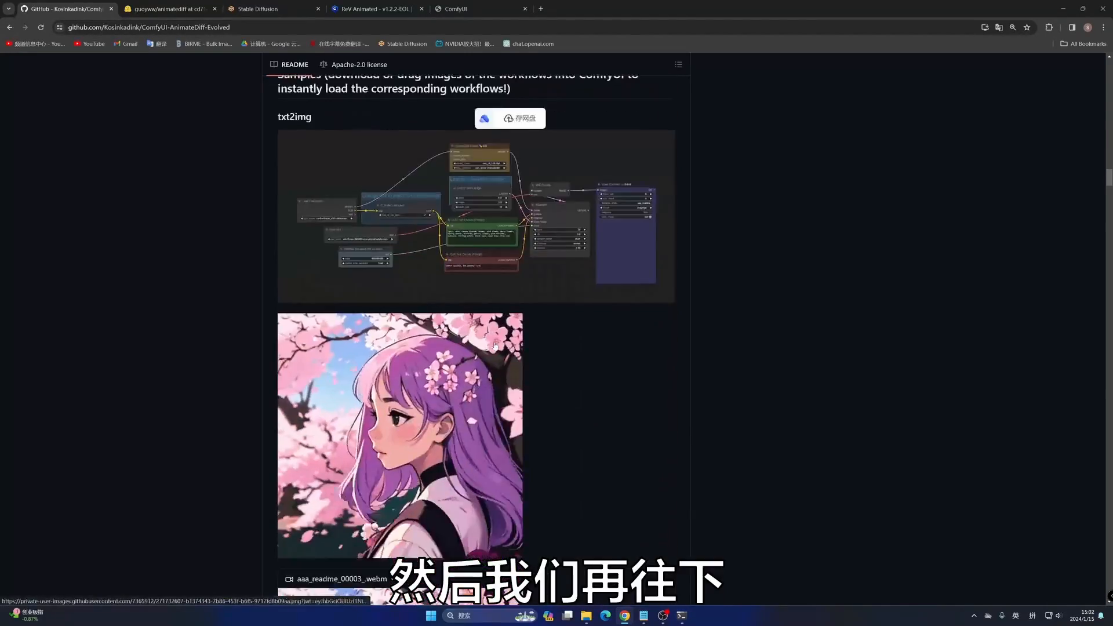
scroll(494, 346, up, 2)
scroll(510, 348, down, 20)
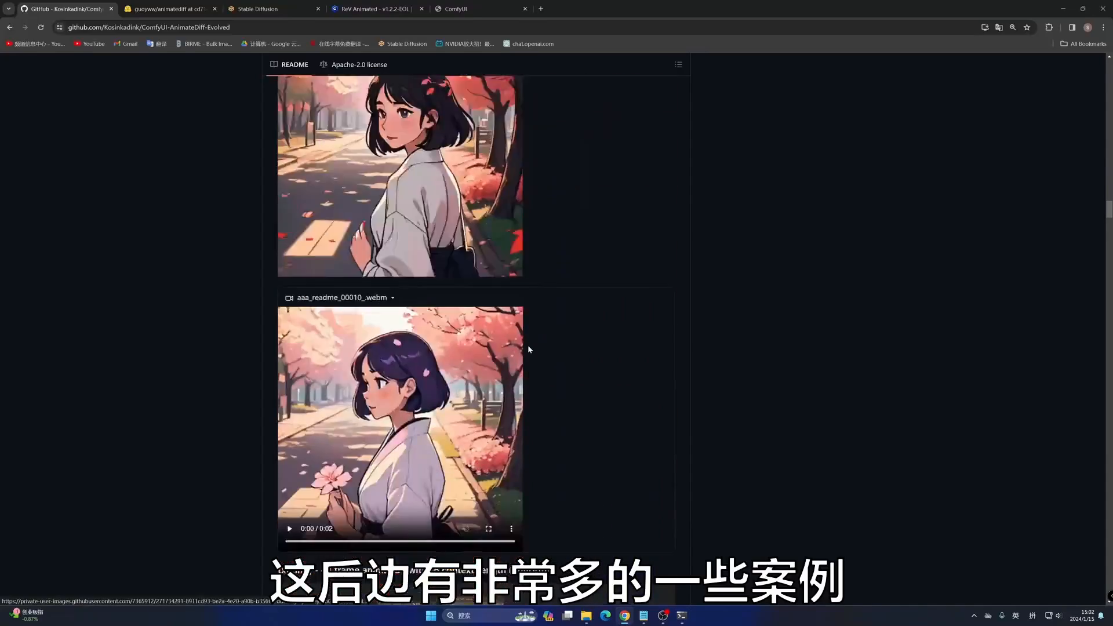
scroll(541, 360, down, 10)
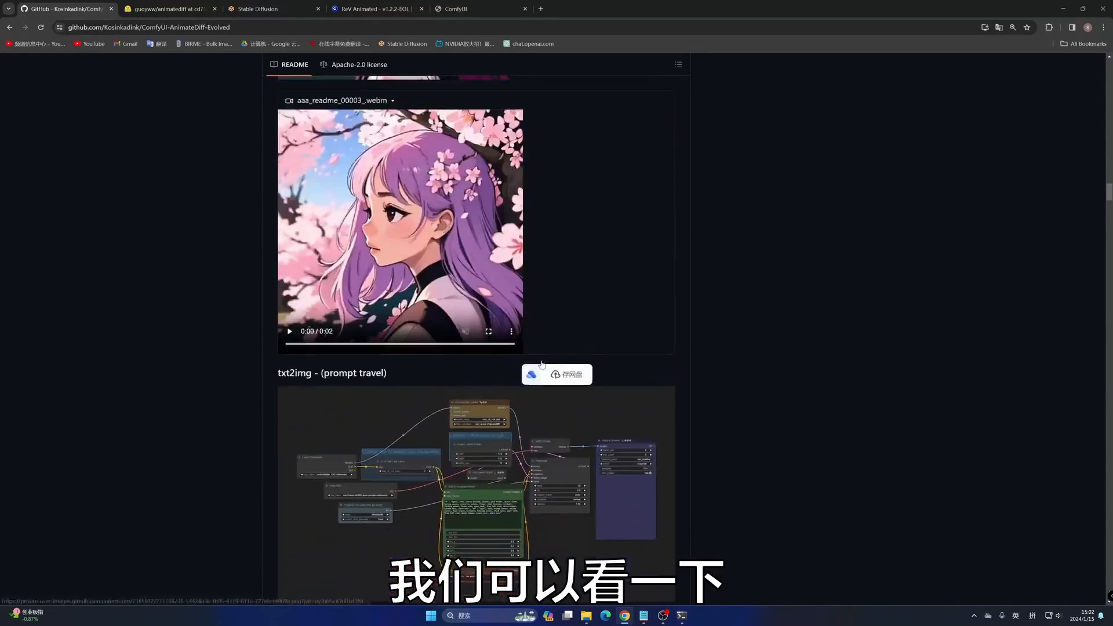
scroll(540, 364, up, 20)
scroll(543, 353, down, 3)
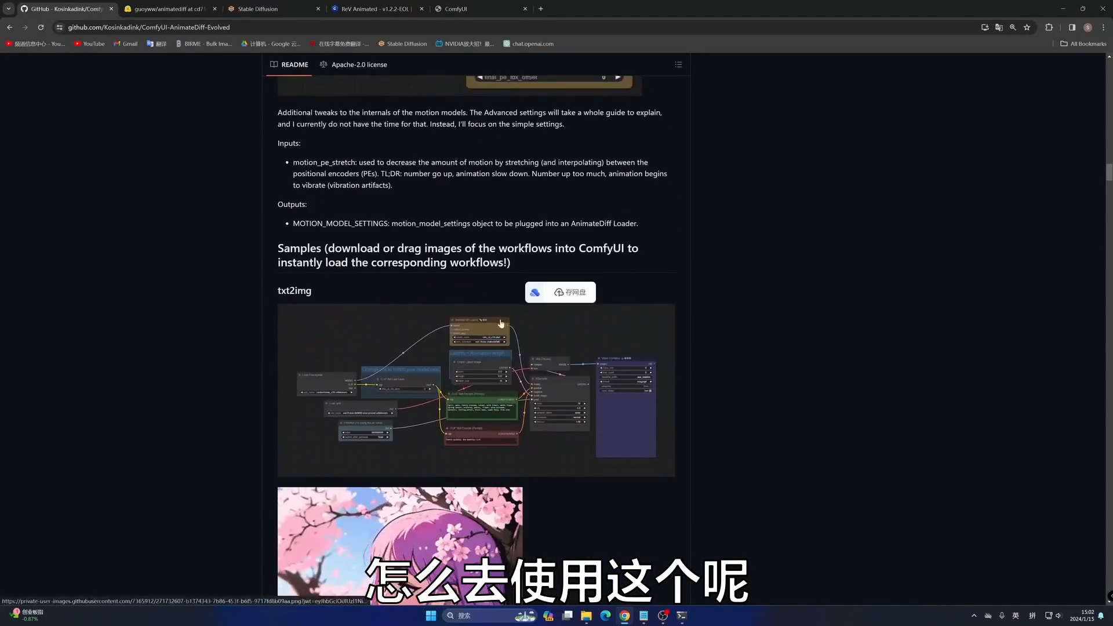
Step: Load the README's txt2img sample workflow image into ComfyUI and move the Empty Latent node below the KSampler
scroll(573, 452, down, 1)
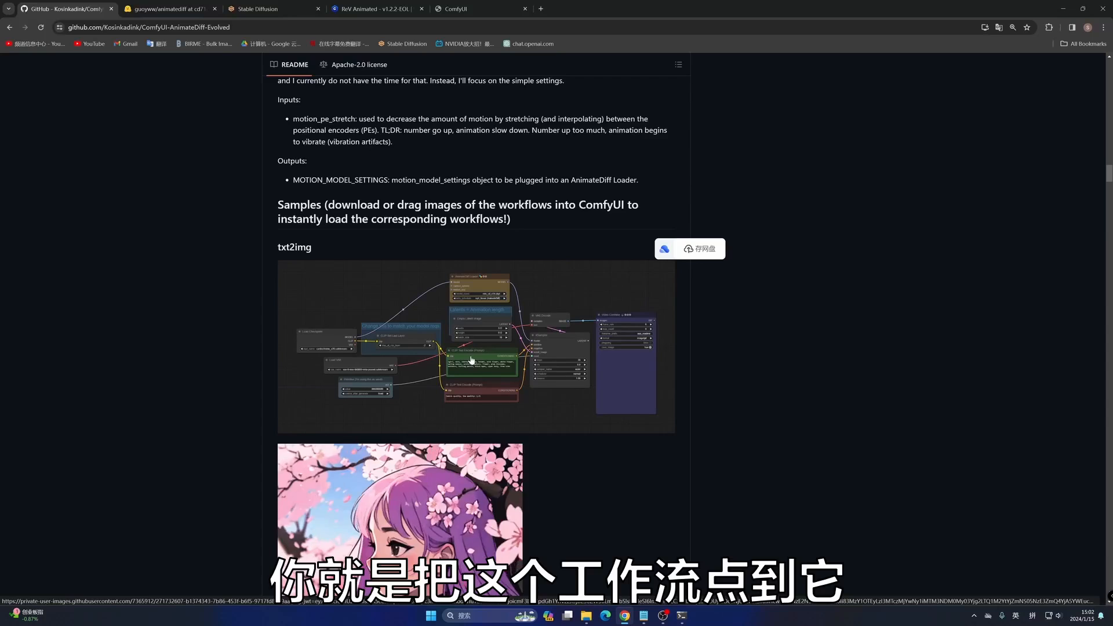
drag(471, 360, 417, 285)
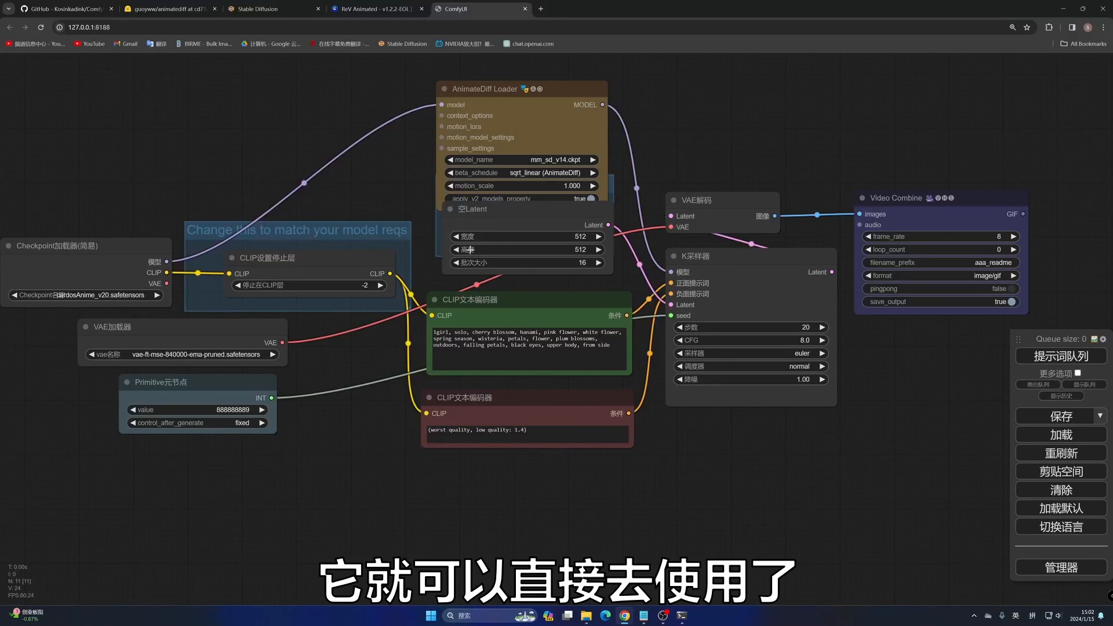
drag(524, 206, 767, 432)
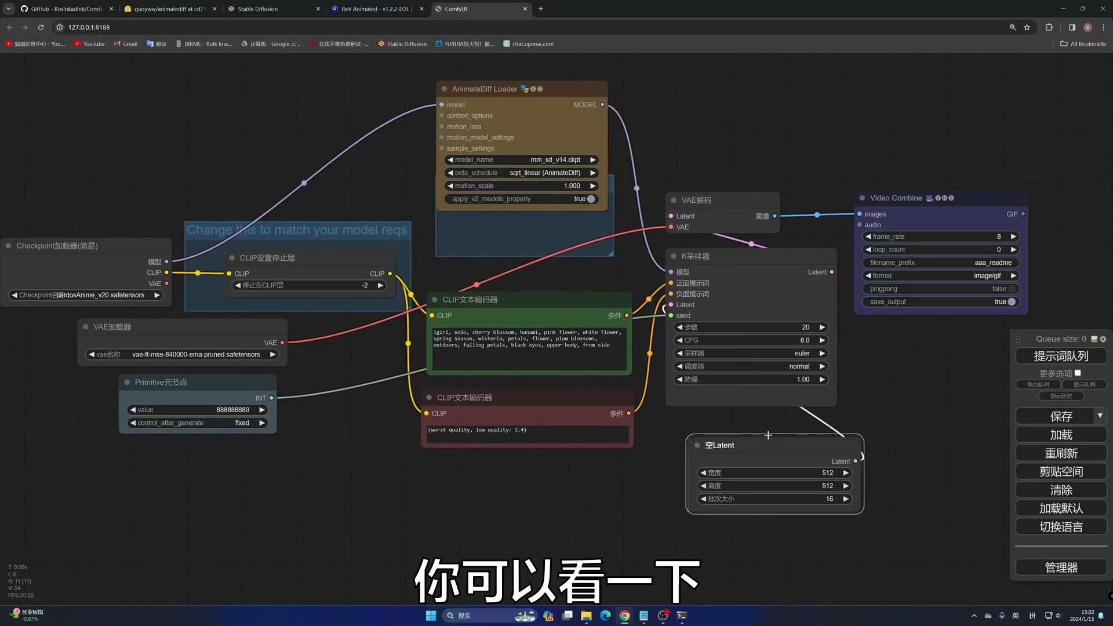
Step: Set the AnimateDiff Loader's motion model to mm_sd15_v3.safetensors and the checkpoint to 动漫大模型\cardosAnime_v20.safetensors
click(540, 161)
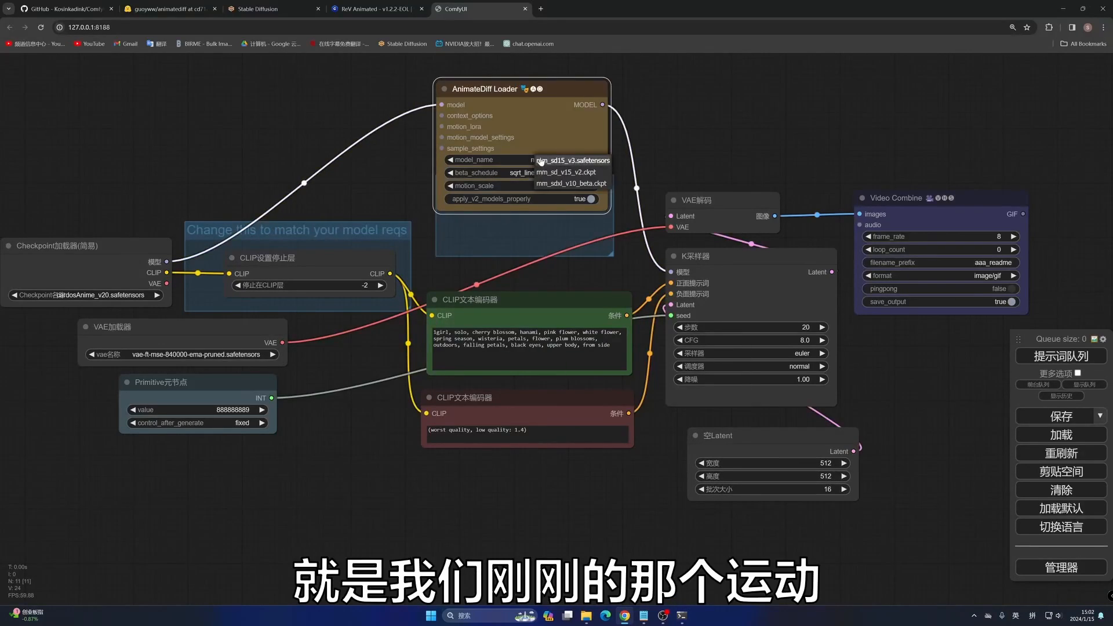
click(574, 161)
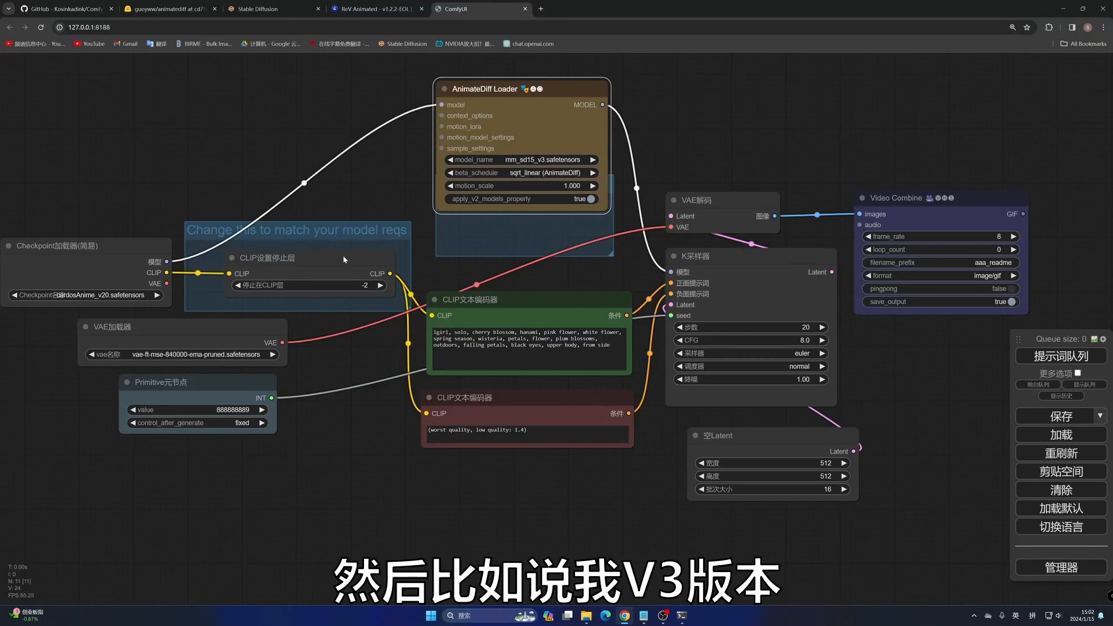
drag(331, 356, 565, 335)
click(311, 275)
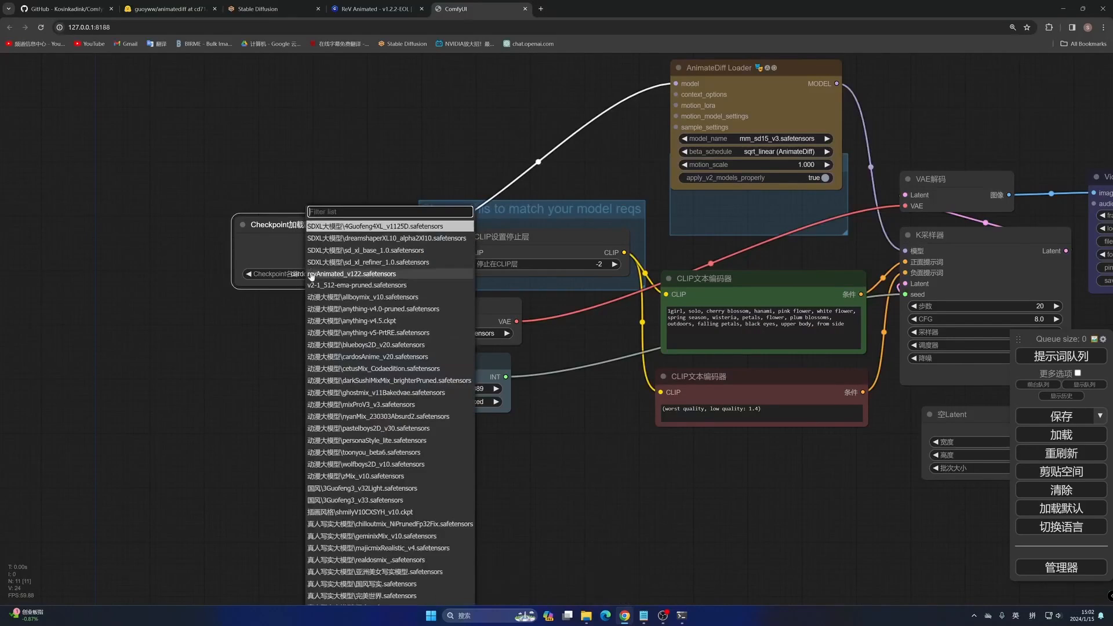
click(367, 356)
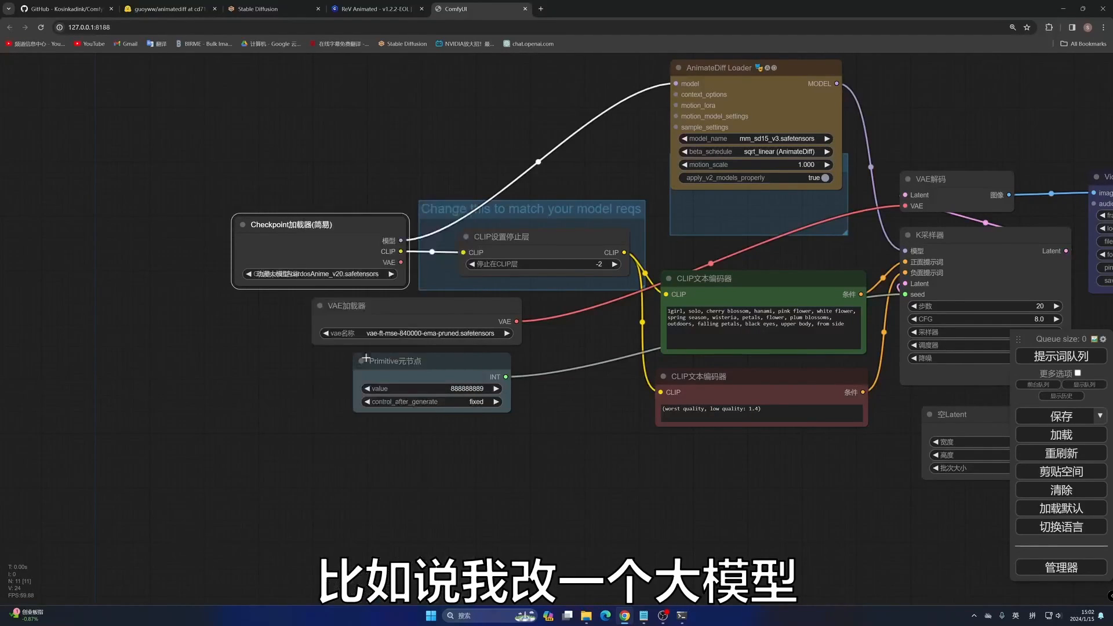
Step: Queue the txt2img animation workflow for generation
drag(626, 408, 439, 406)
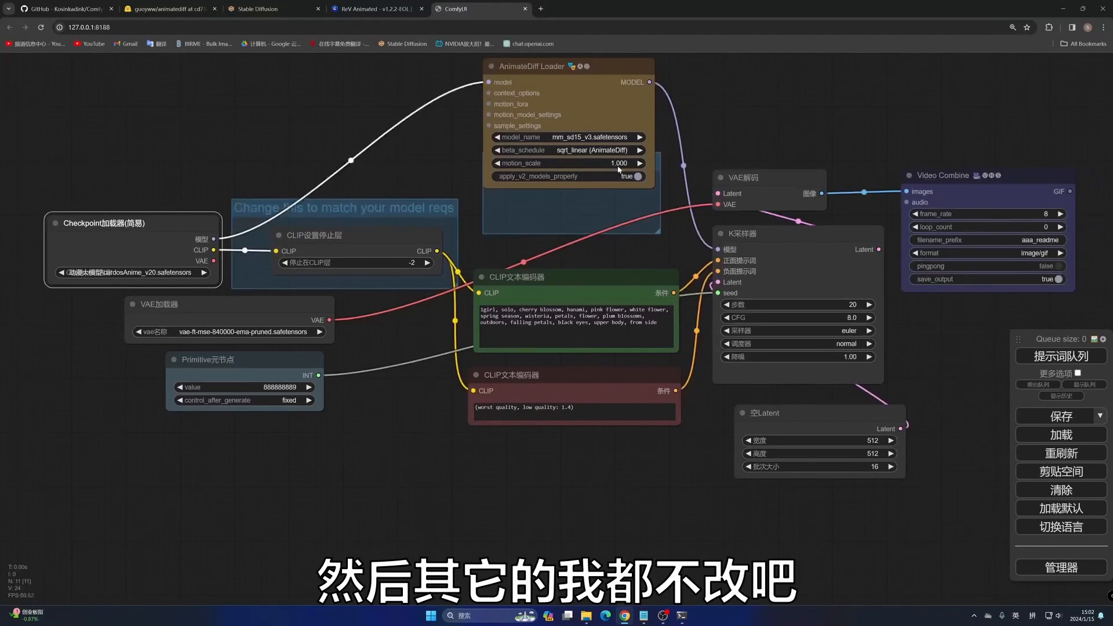
drag(939, 346, 899, 362)
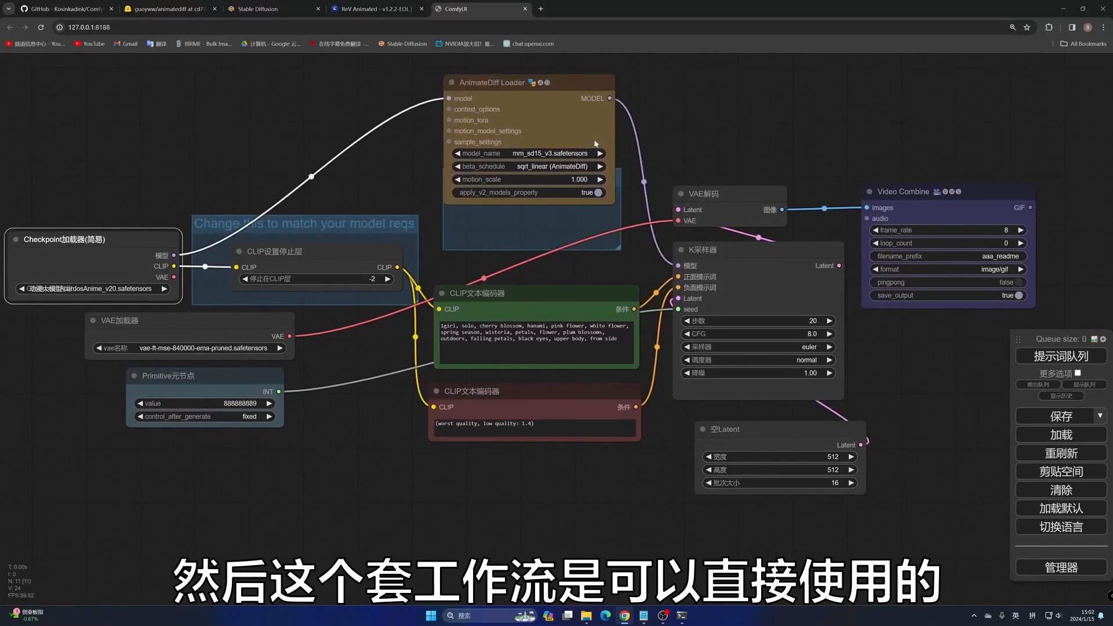
click(1061, 356)
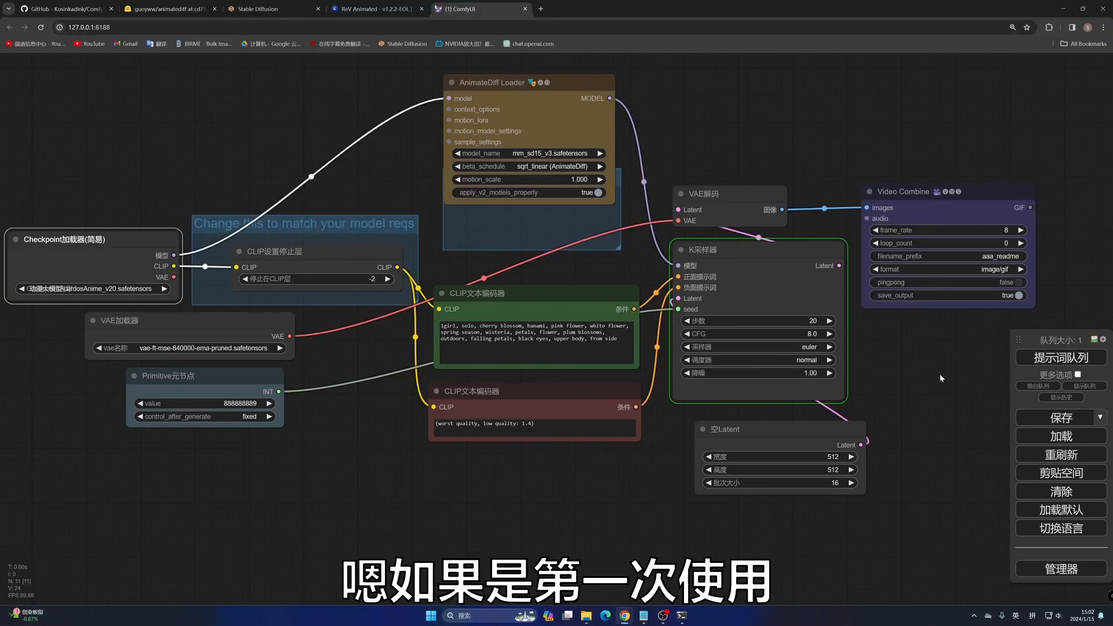
Step: Move the Video Combine node up and further from VAE Decode, and briefly open and close the ComfyUI manager
drag(940, 373, 841, 404)
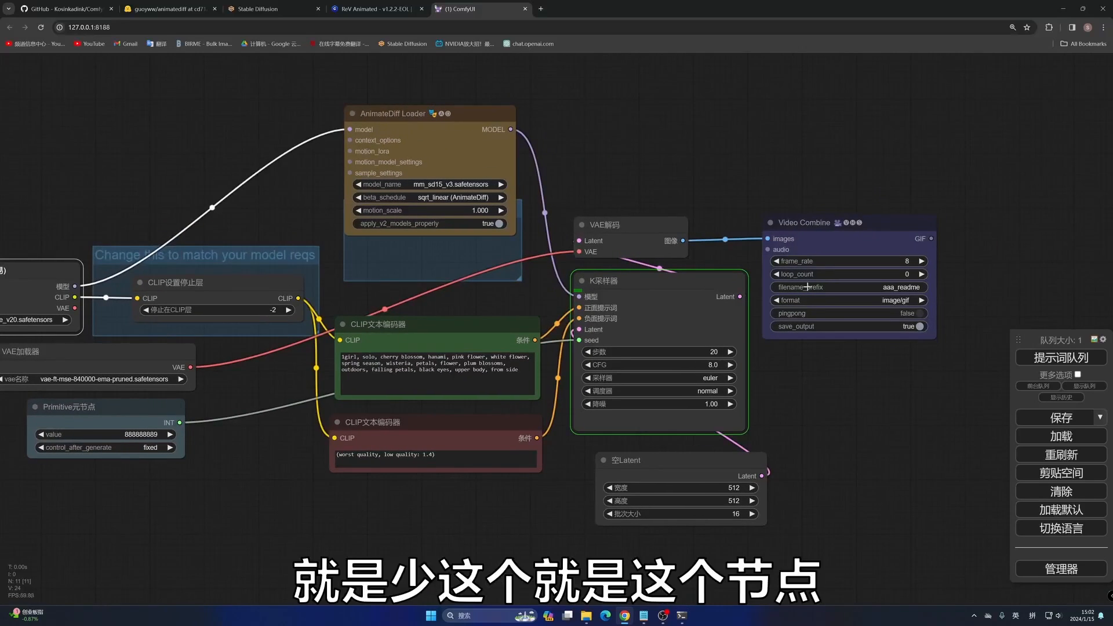
drag(807, 223, 835, 178)
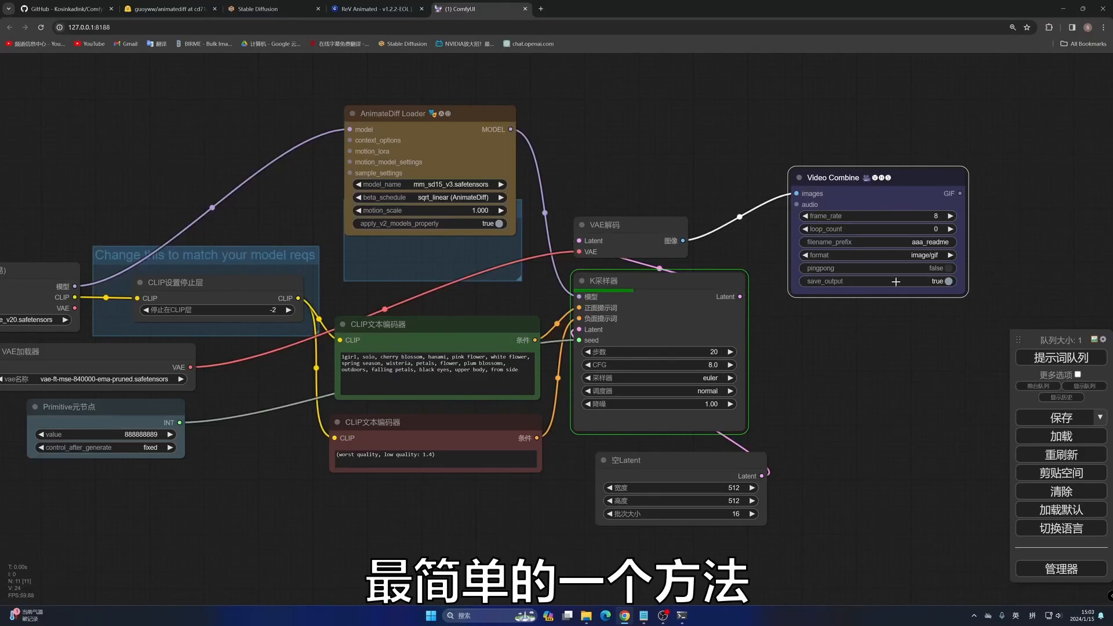
click(1050, 571)
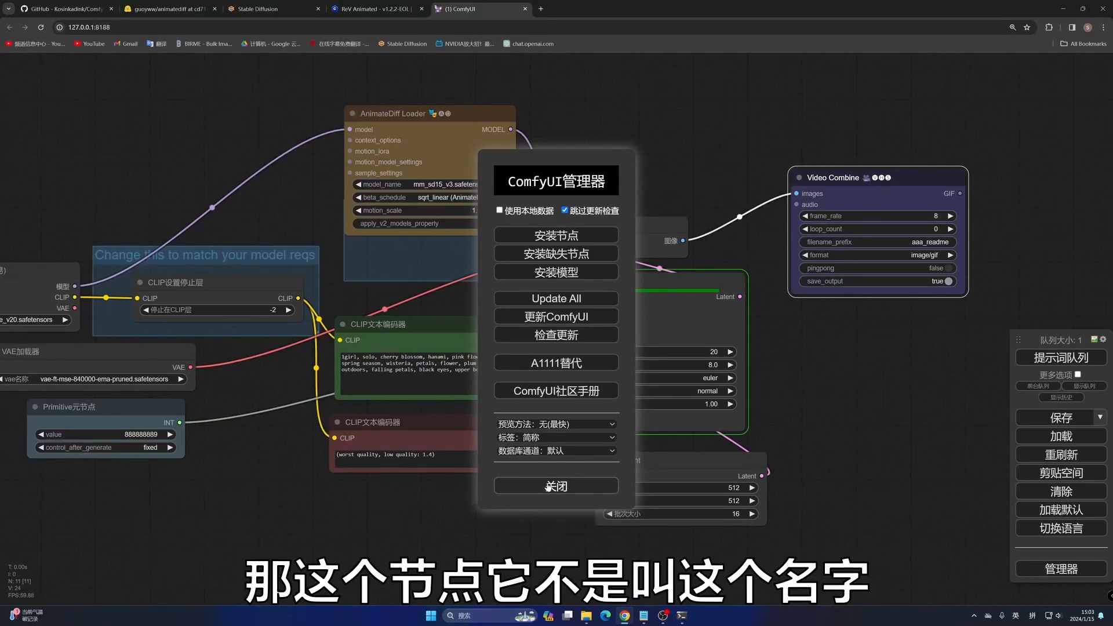
click(565, 485)
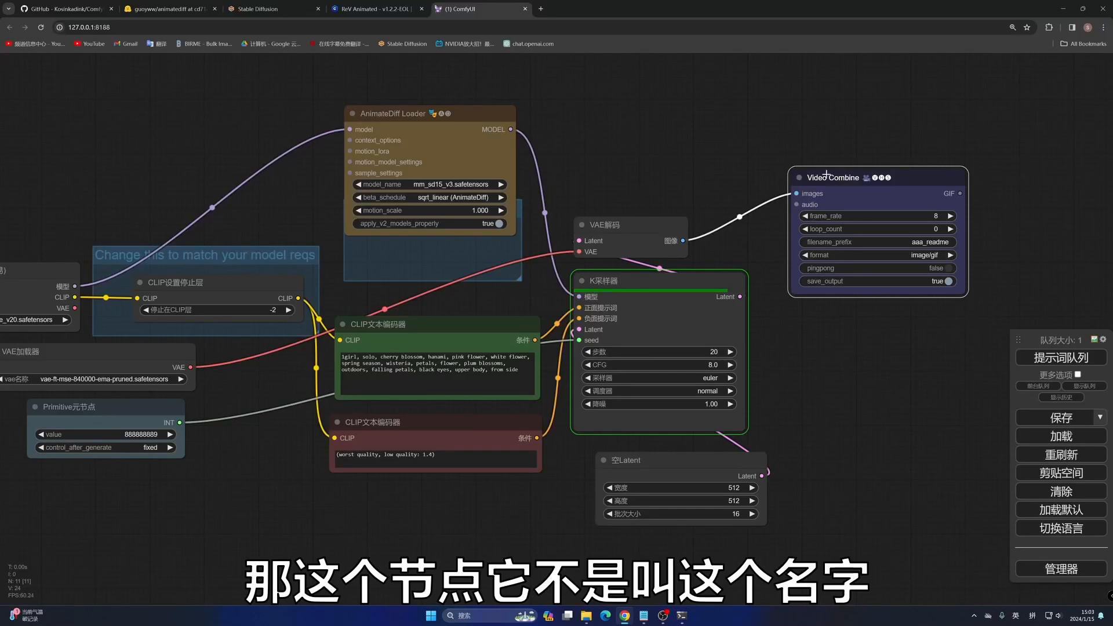
Step: Return to the start of the AnimateDiff Evolved README on GitHub and point out the ComfyUI-VideoHelperSuite link
click(64, 8)
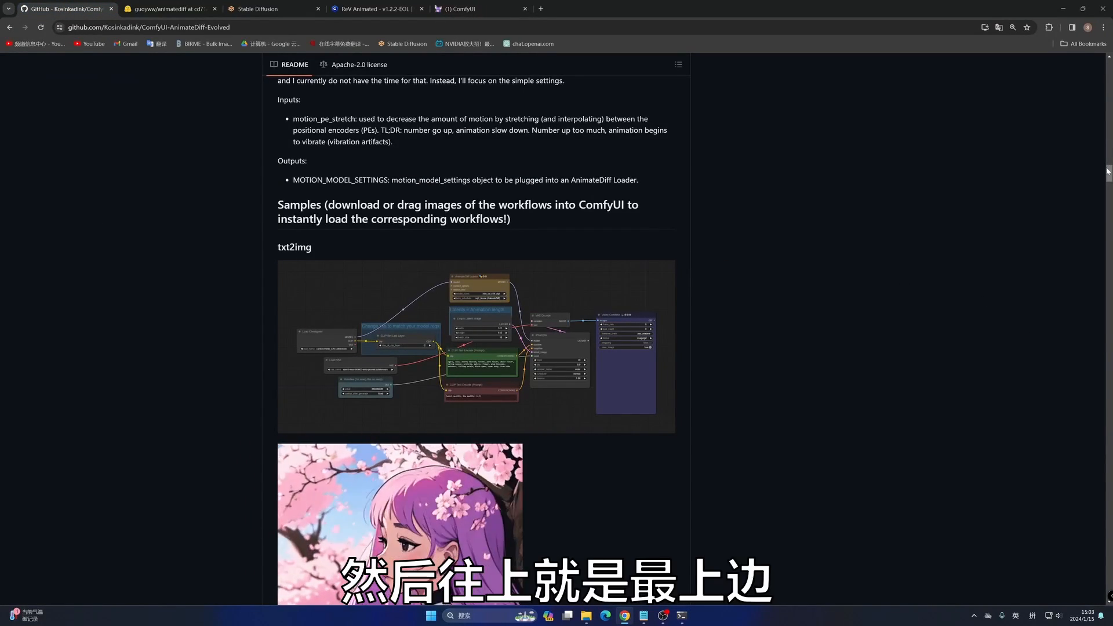
drag(1108, 173, 1093, 66)
scroll(598, 387, down, 4)
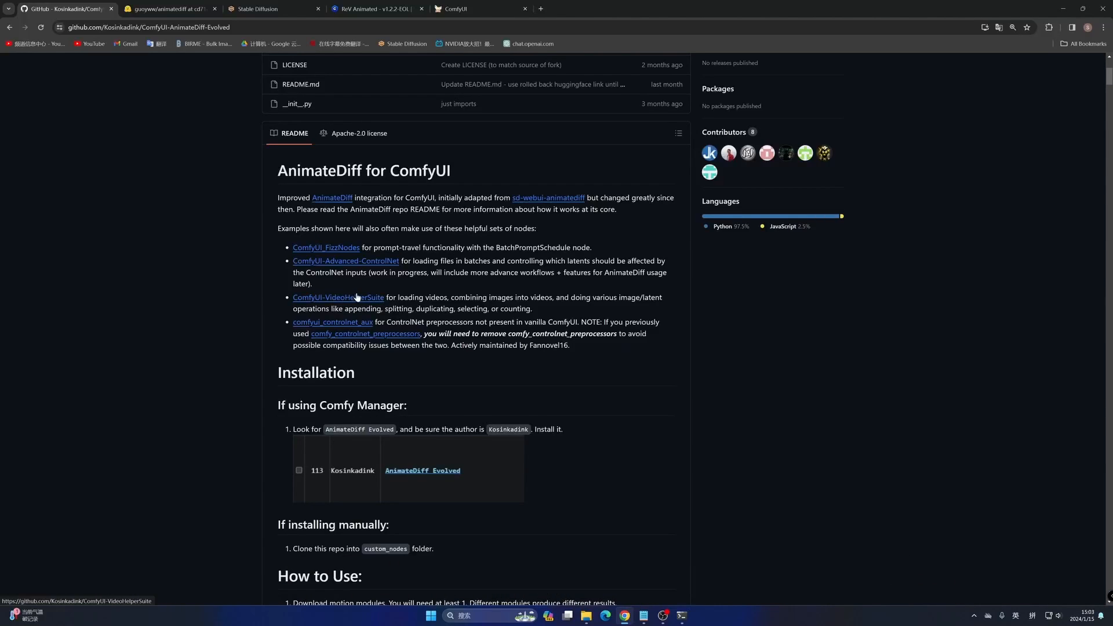
drag(404, 297, 291, 299)
click(242, 300)
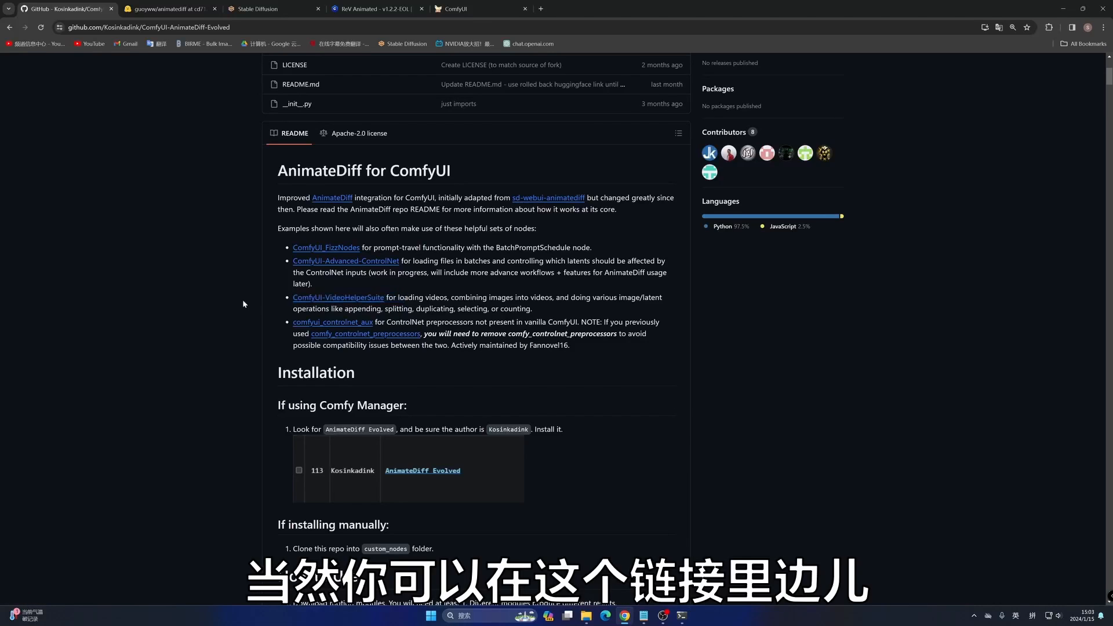
Step: Open the ComfyUI-VideoHelperSuite repository in a new tab, highlight its name, and review its README through the Video Combine section
right_click(335, 300)
click(362, 307)
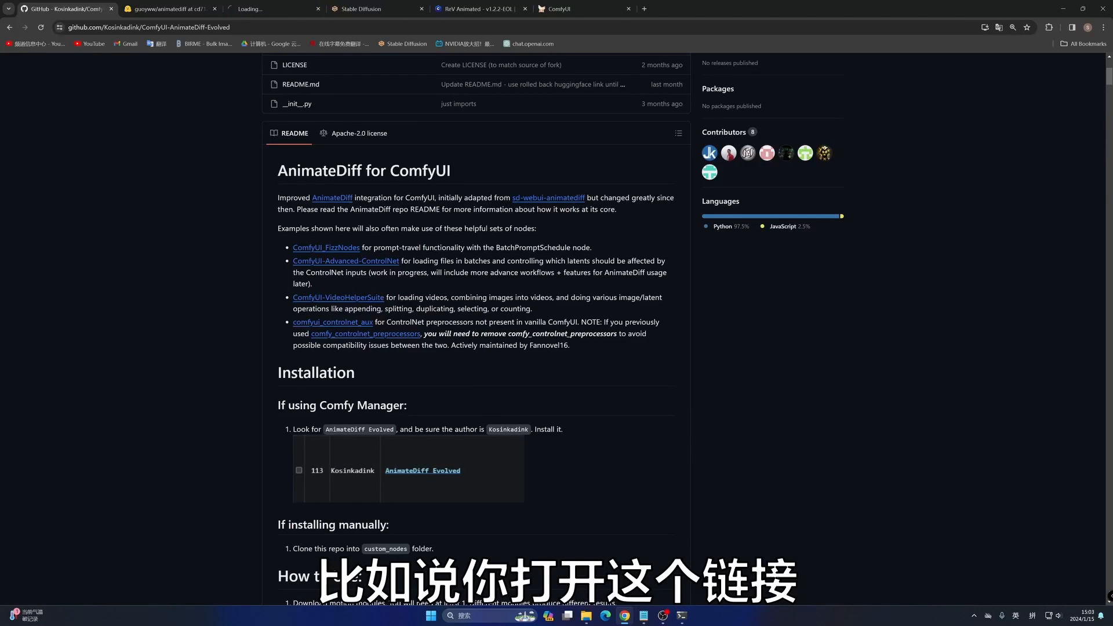
click(262, 11)
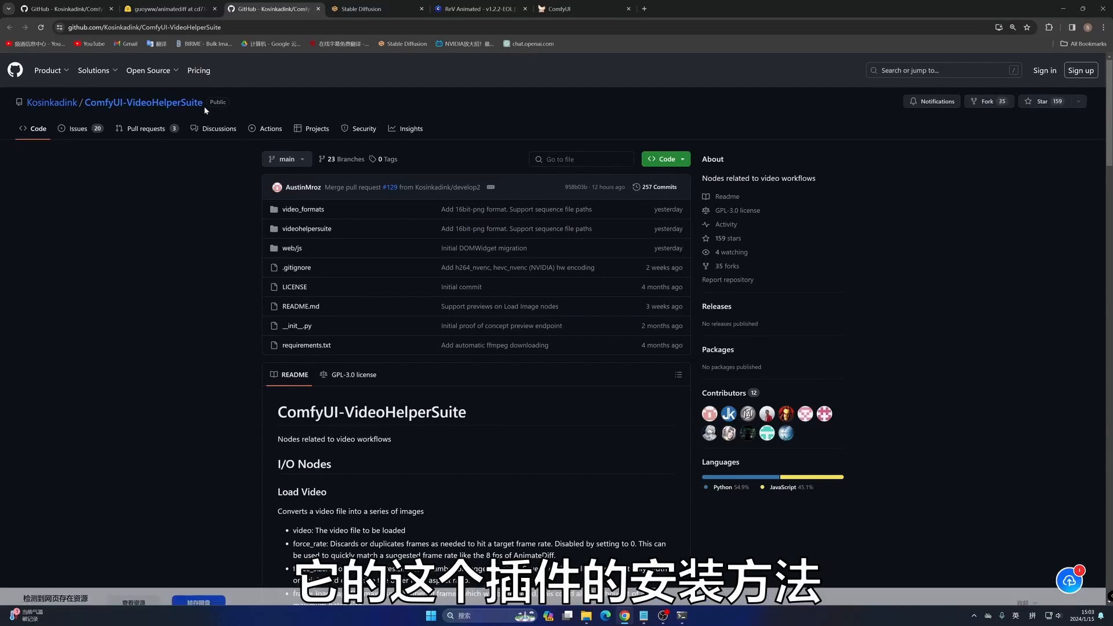
drag(204, 105, 121, 103)
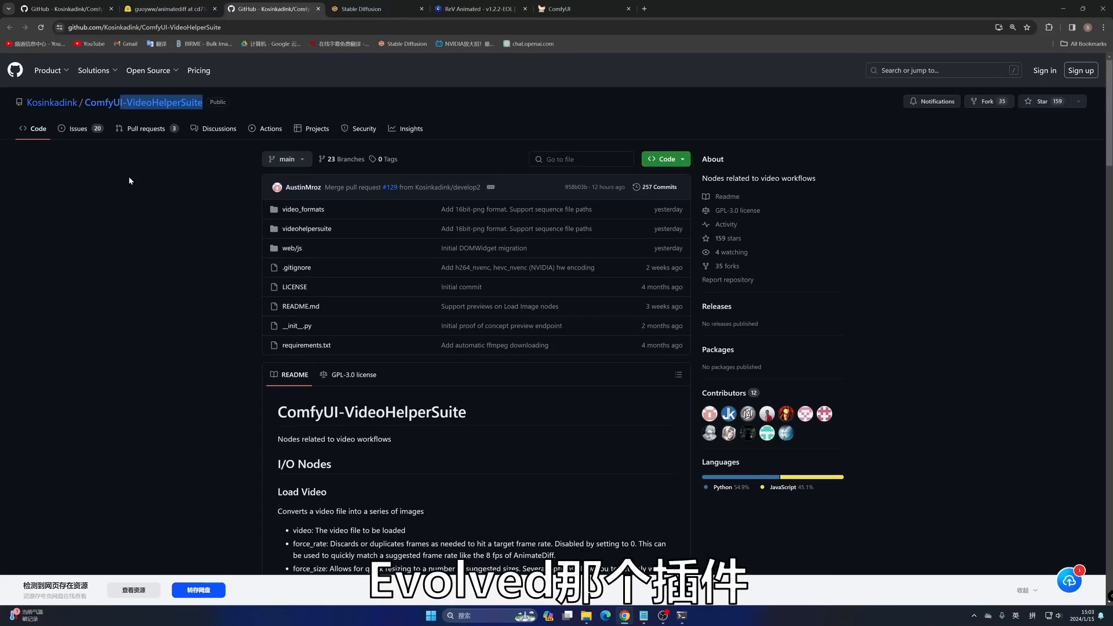
scroll(191, 269, down, 15)
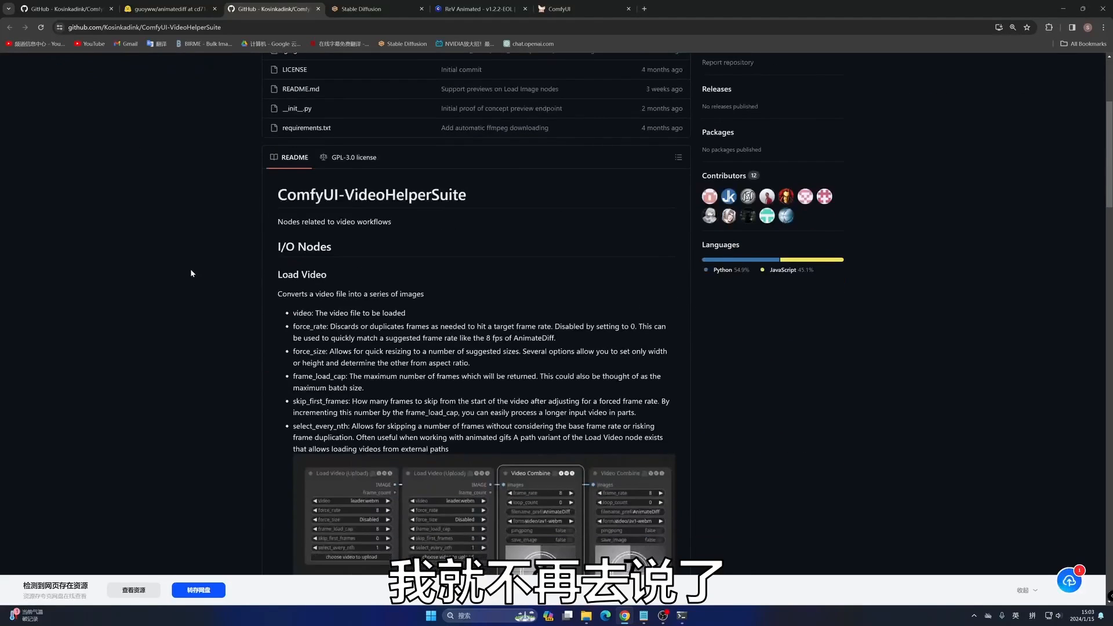
scroll(222, 276, down, 8)
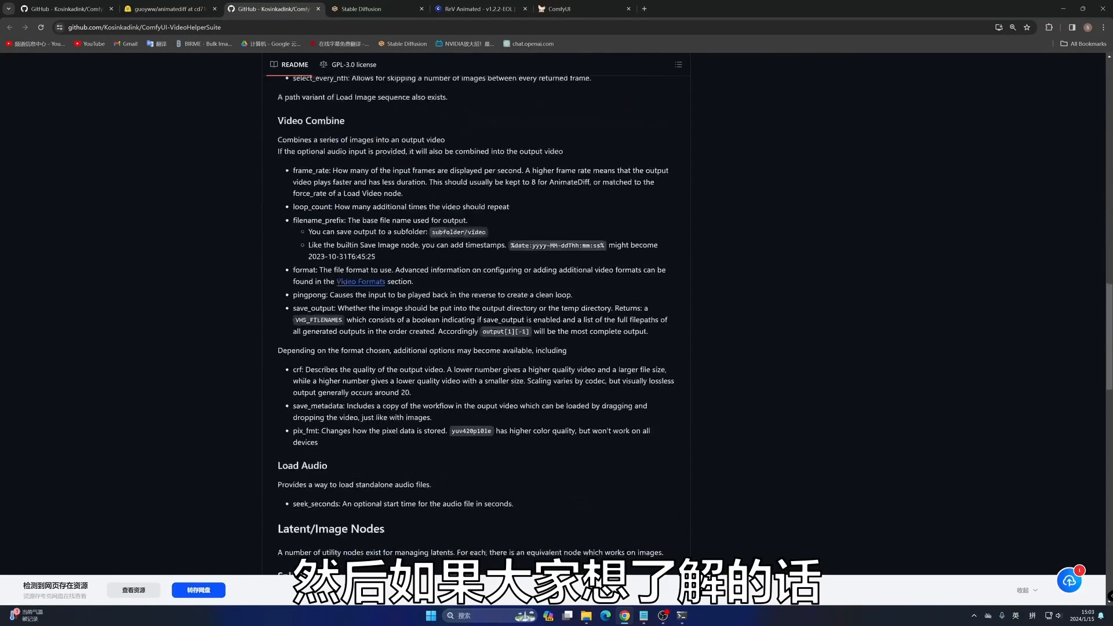
scroll(393, 268, up, 20)
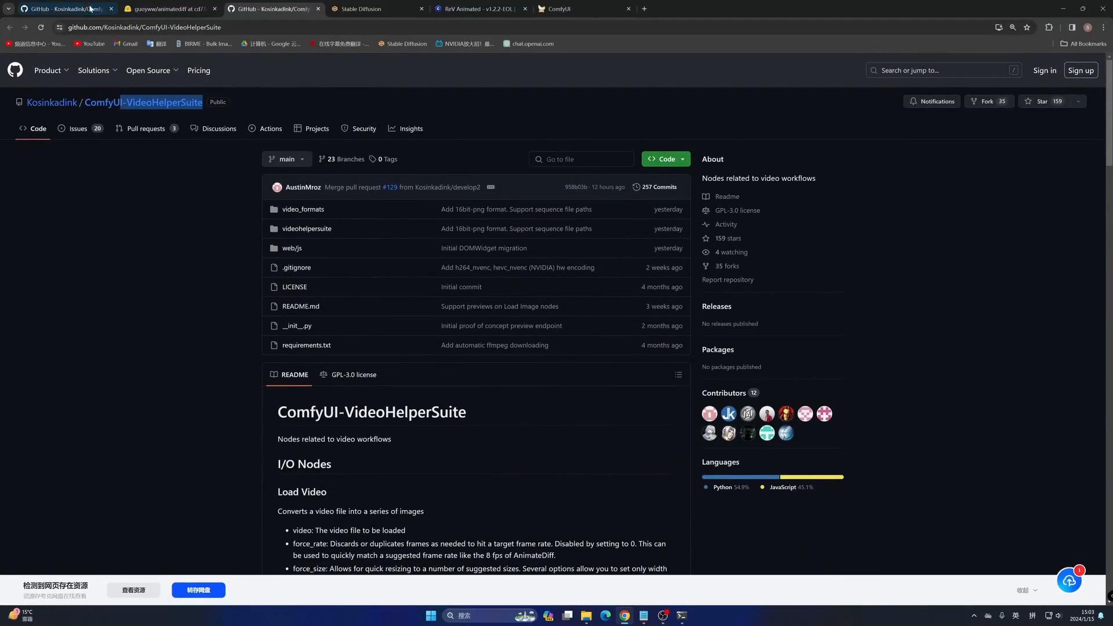
Step: Return to the ComfyUI workflow and enlarge the Video Combine node to view the generated animation
click(63, 4)
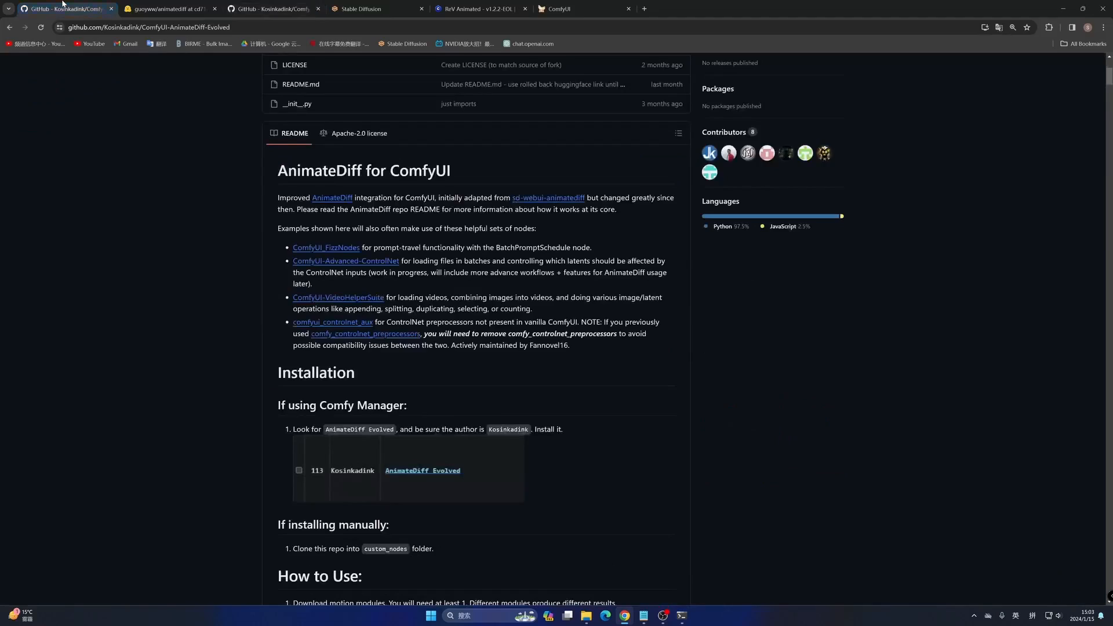
click(541, 4)
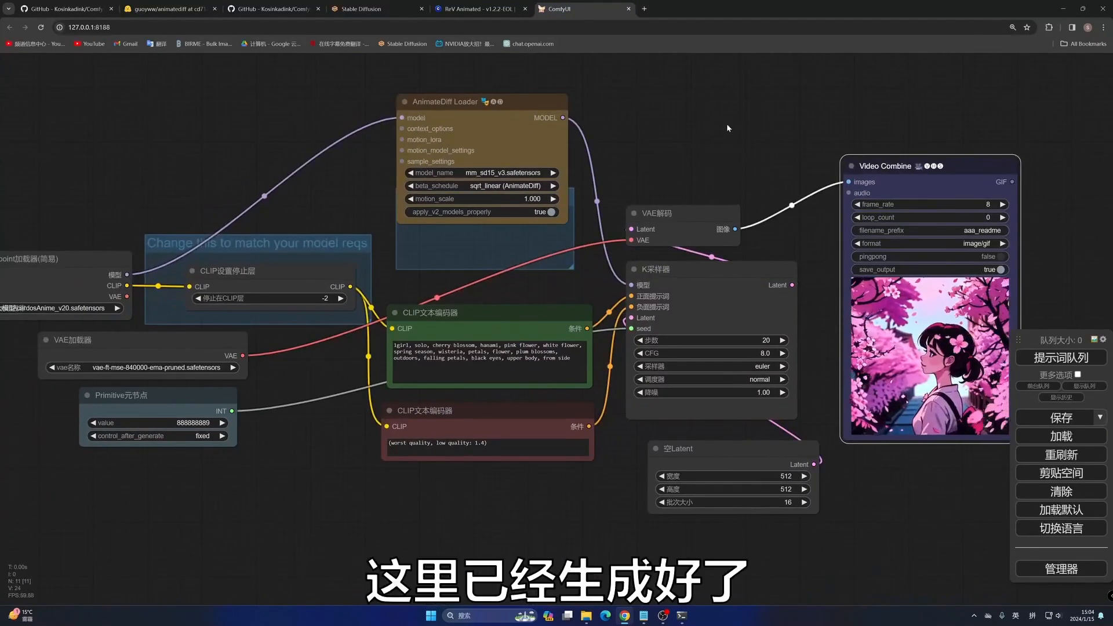
scroll(726, 124, down, 3)
drag(944, 357, 1026, 462)
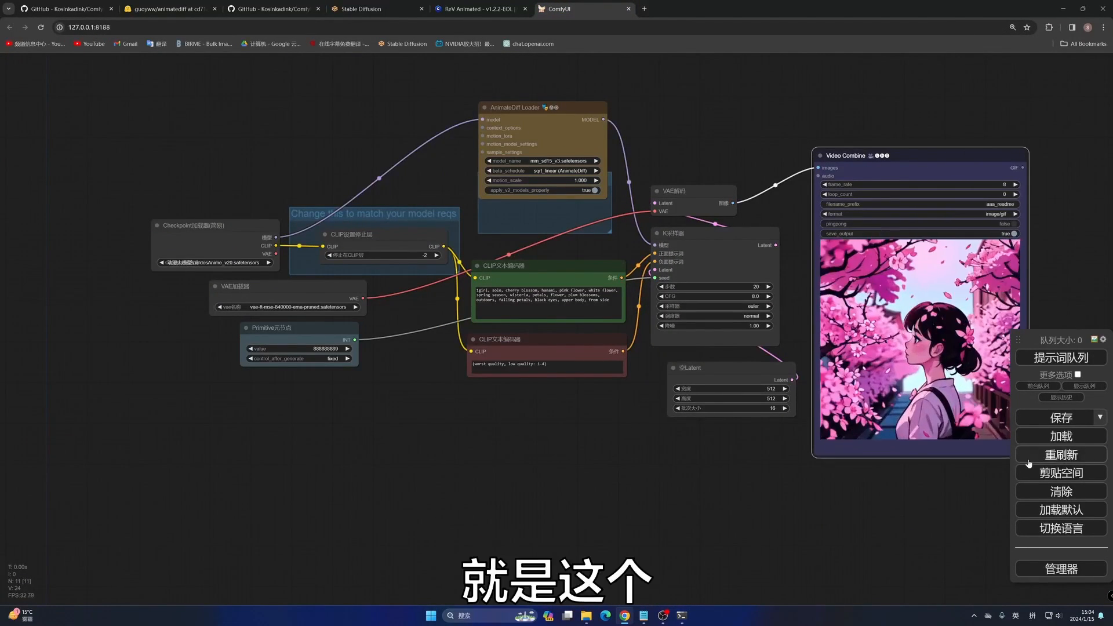
Step: View the generated animation alongside the whole workflow and shrink the Video Combine node slightly
drag(938, 507, 594, 526)
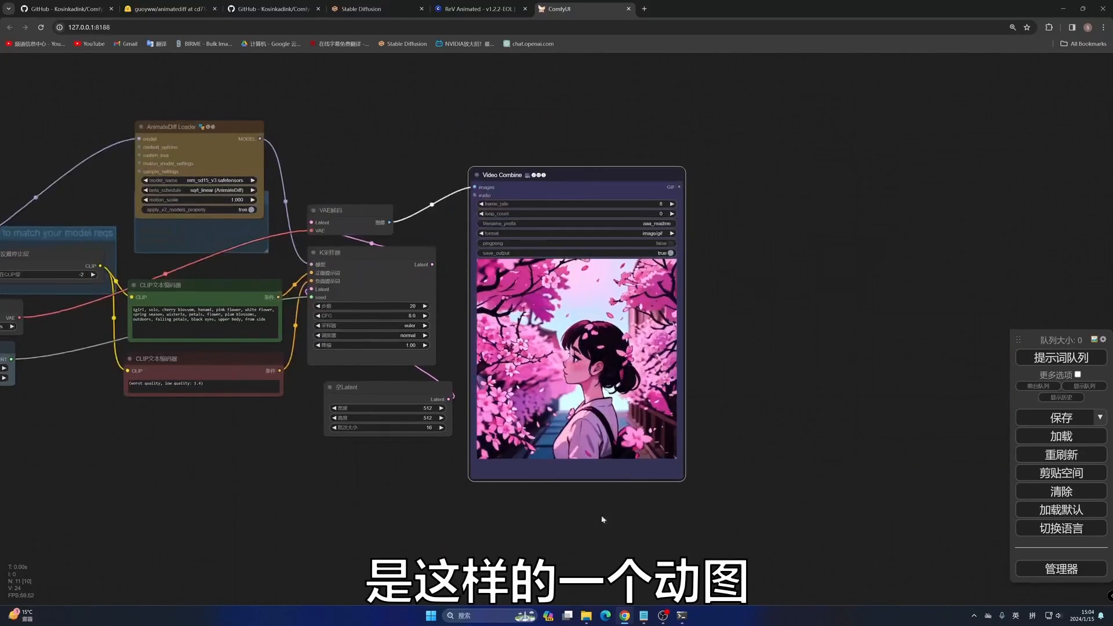
drag(171, 482, 469, 429)
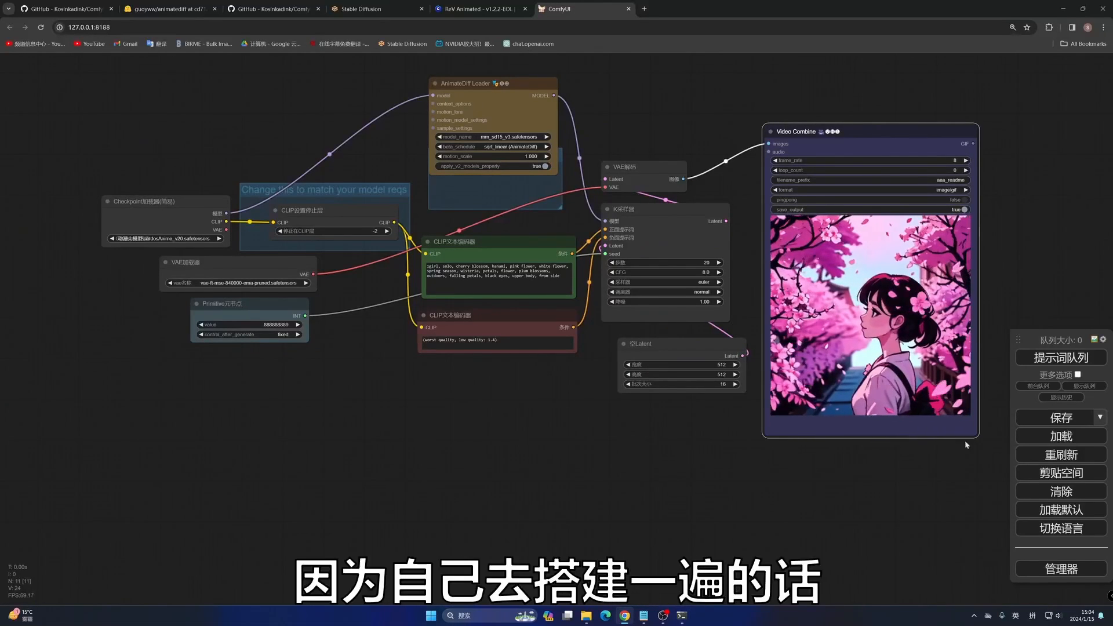
drag(978, 437, 940, 358)
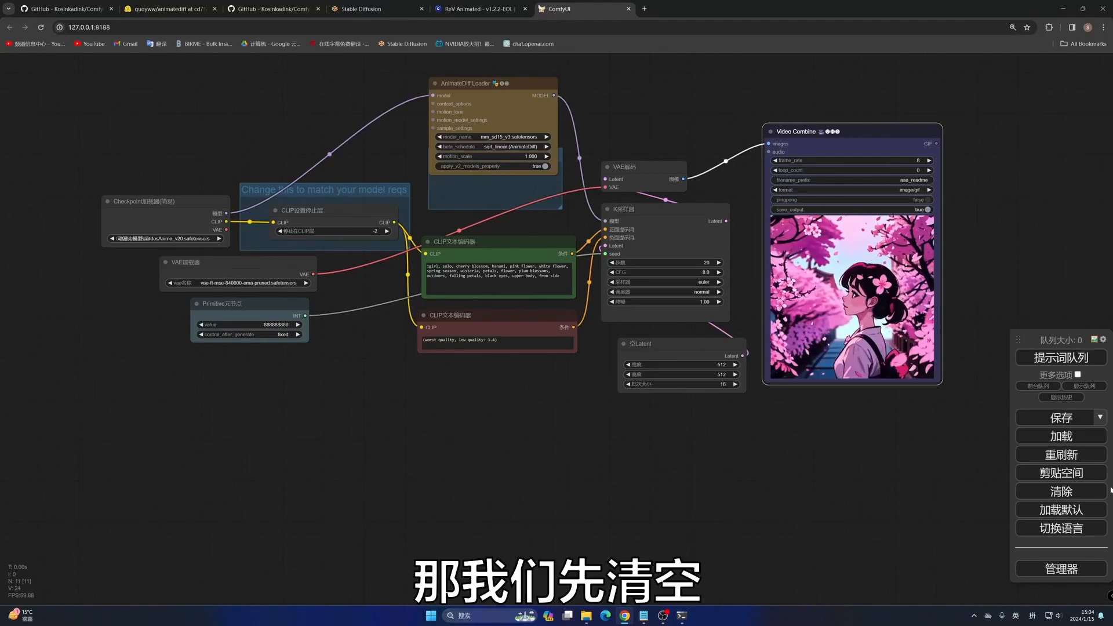
Step: Clear the ComfyUI workflow, then switch to Stable Diffusion WebUI and review its checkpoint, VAE, Clip skip and txt2img generation settings
click(1061, 491)
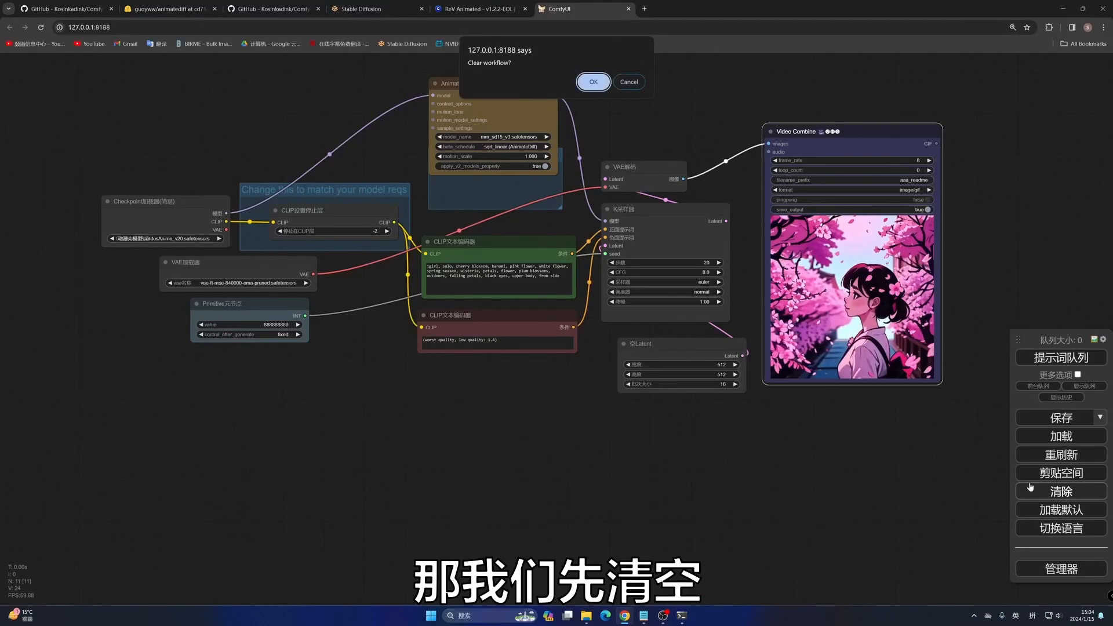
click(593, 82)
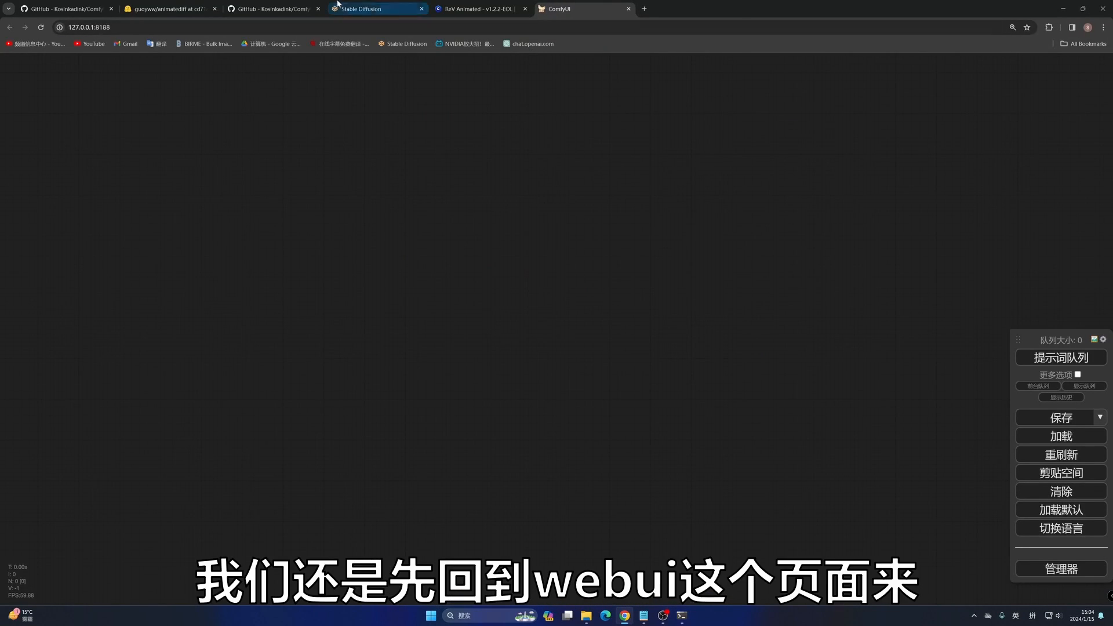
click(358, 10)
scroll(652, 287, up, 10)
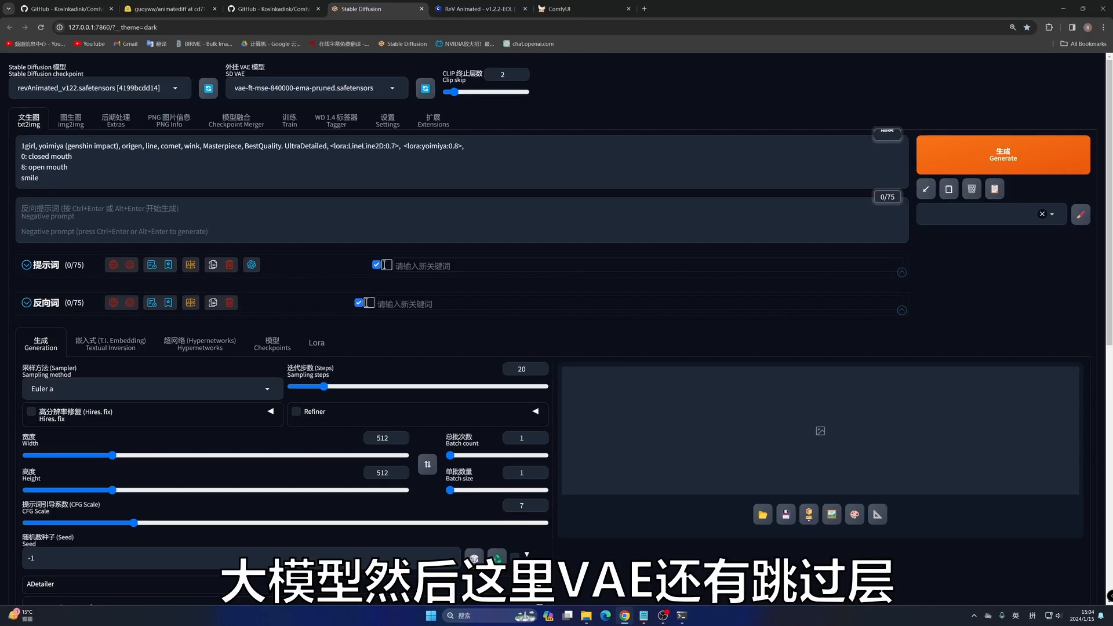
scroll(403, 285, down, 4)
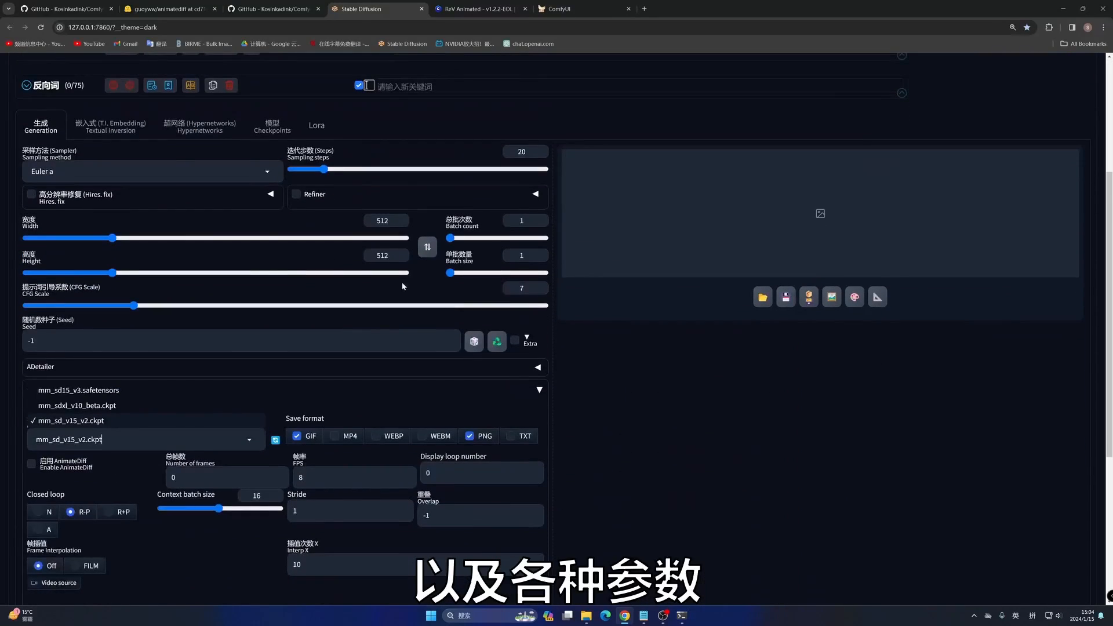
scroll(514, 335, up, 4)
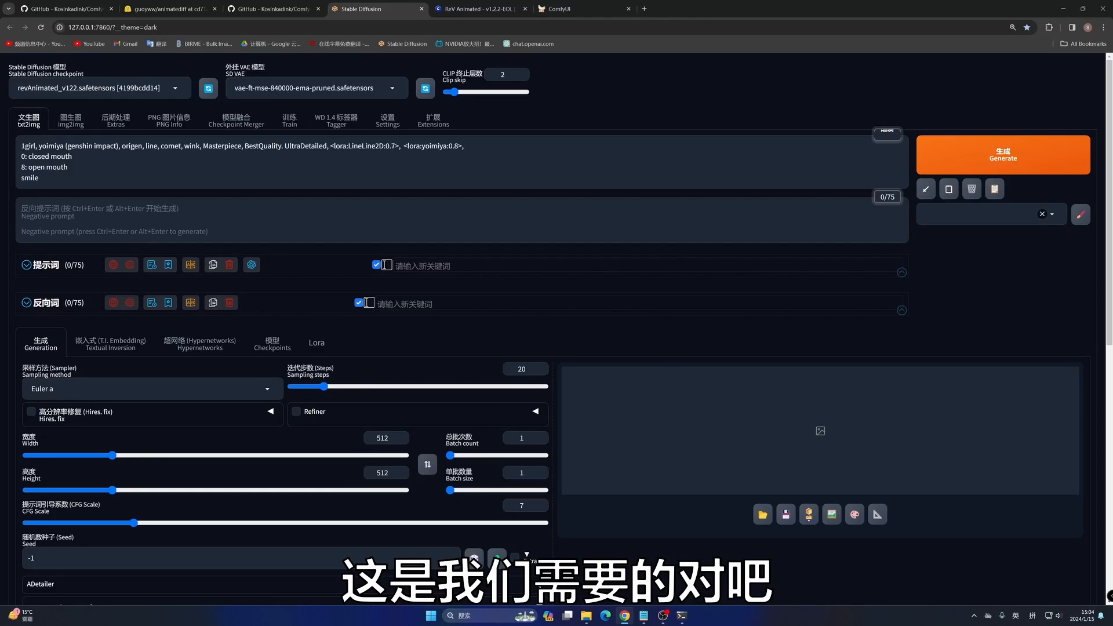
Step: Return to ComfyUI and load the default text-to-image workflow onto the empty canvas
click(559, 8)
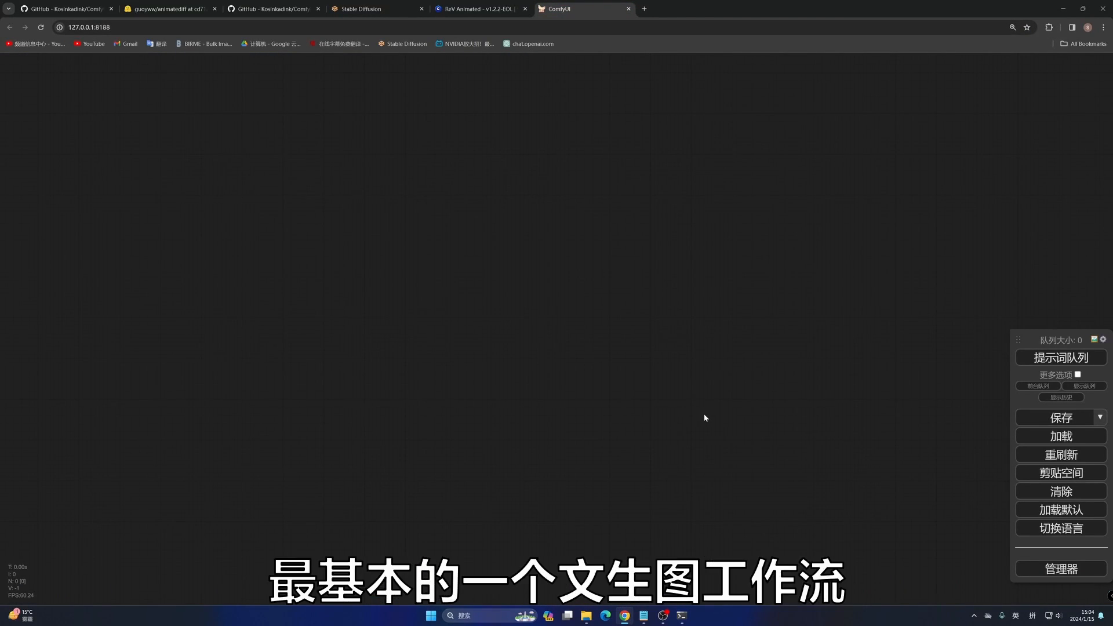
click(1058, 511)
click(590, 85)
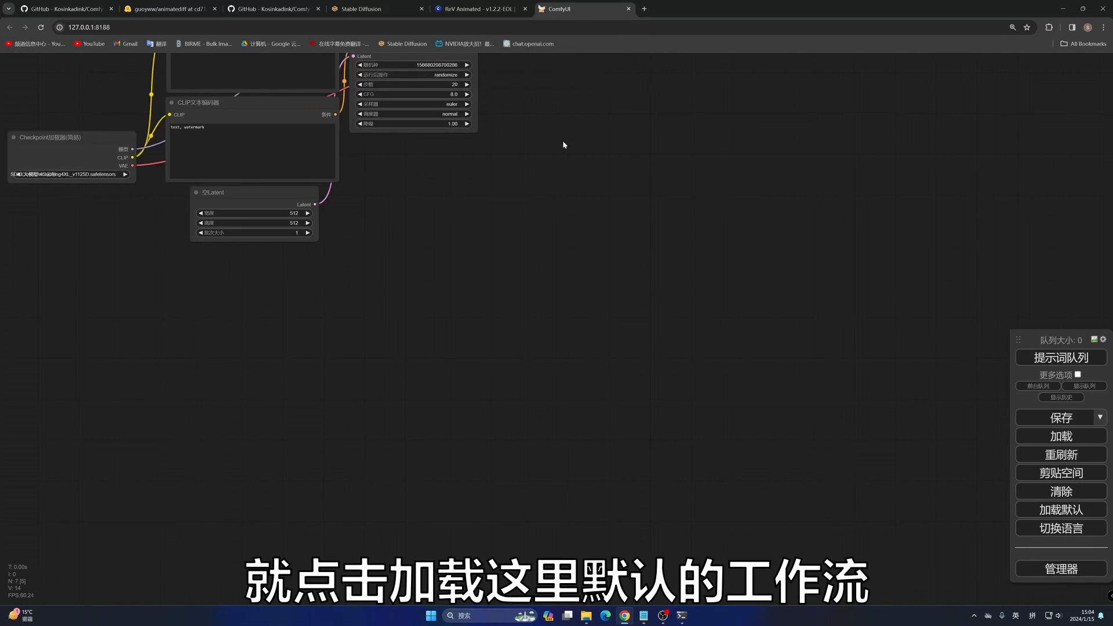
mouse_move(381, 127)
mouse_down()
mouse_move(527, 278)
mouse_move(389, 138)
mouse_up()
drag(495, 217, 684, 411)
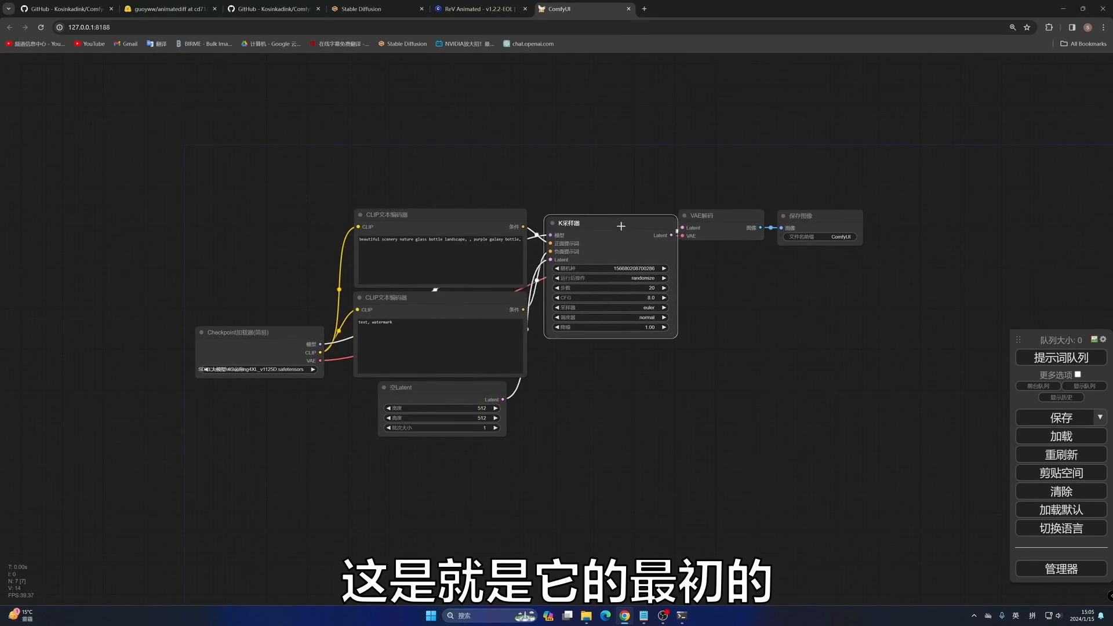
scroll(693, 349, up, 2)
scroll(693, 346, up, 3)
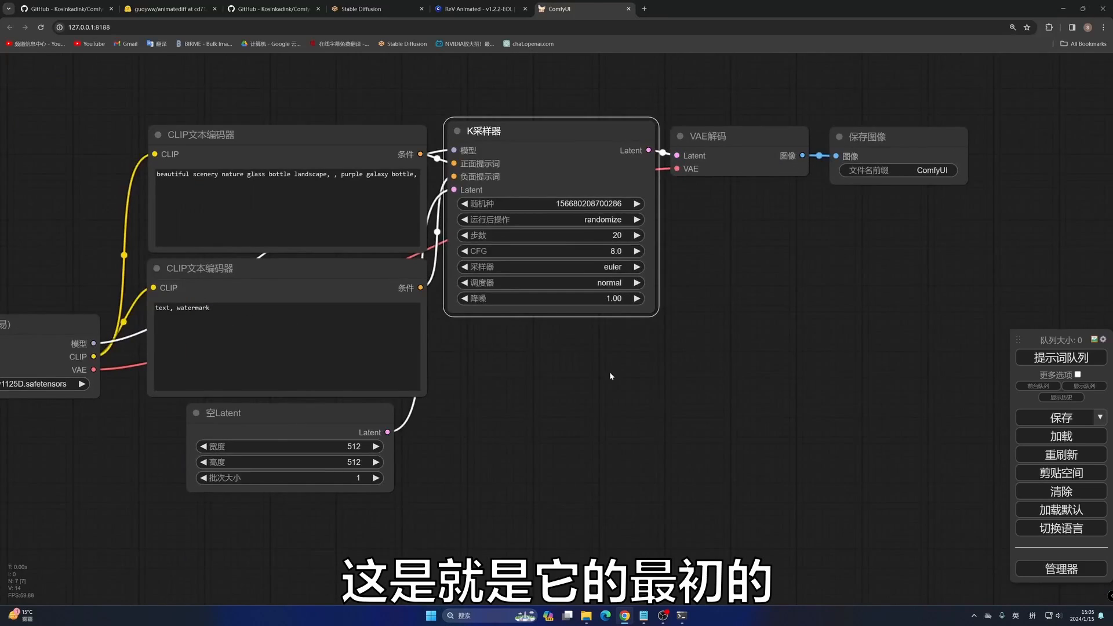
Step: Move the Checkpoint loader node farther away from the CLIP text encoders to make room between them
drag(560, 371, 751, 359)
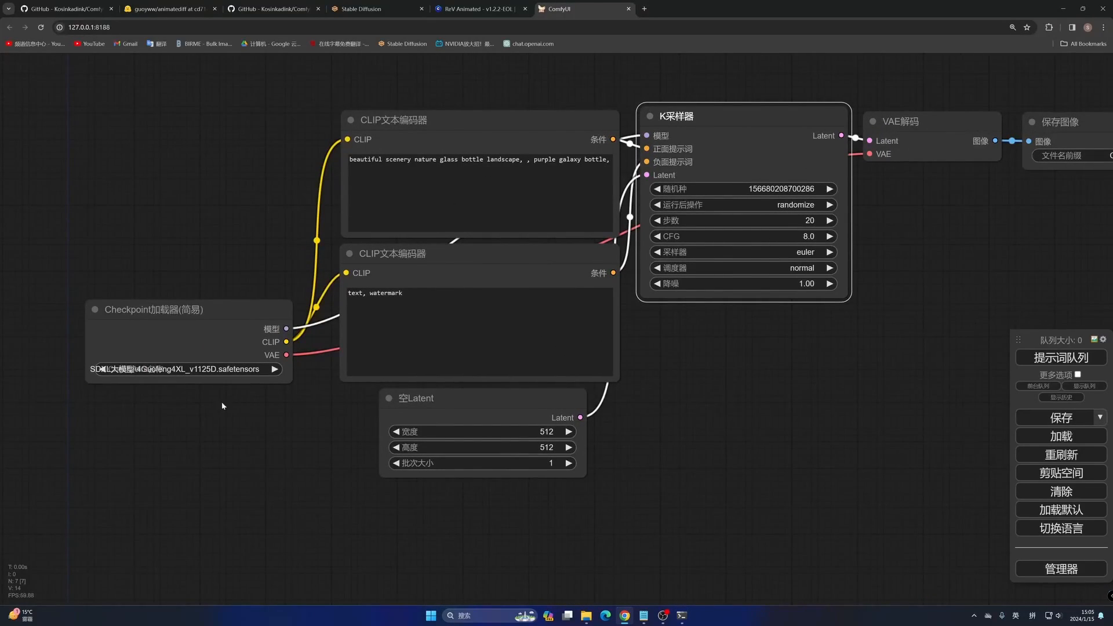
drag(221, 422, 293, 448)
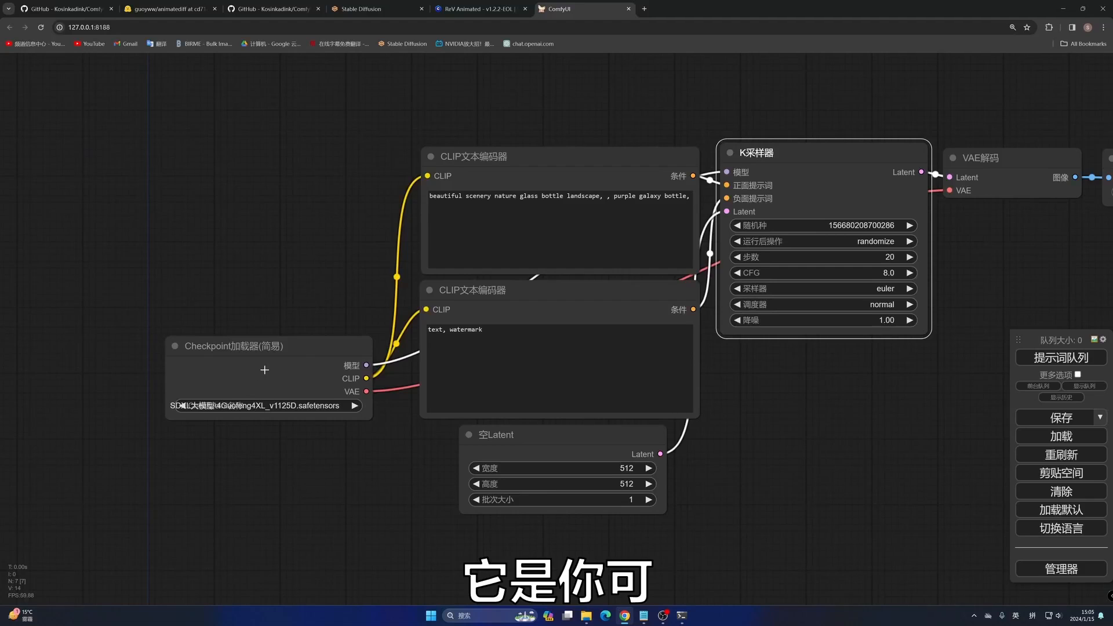
drag(313, 356, 162, 270)
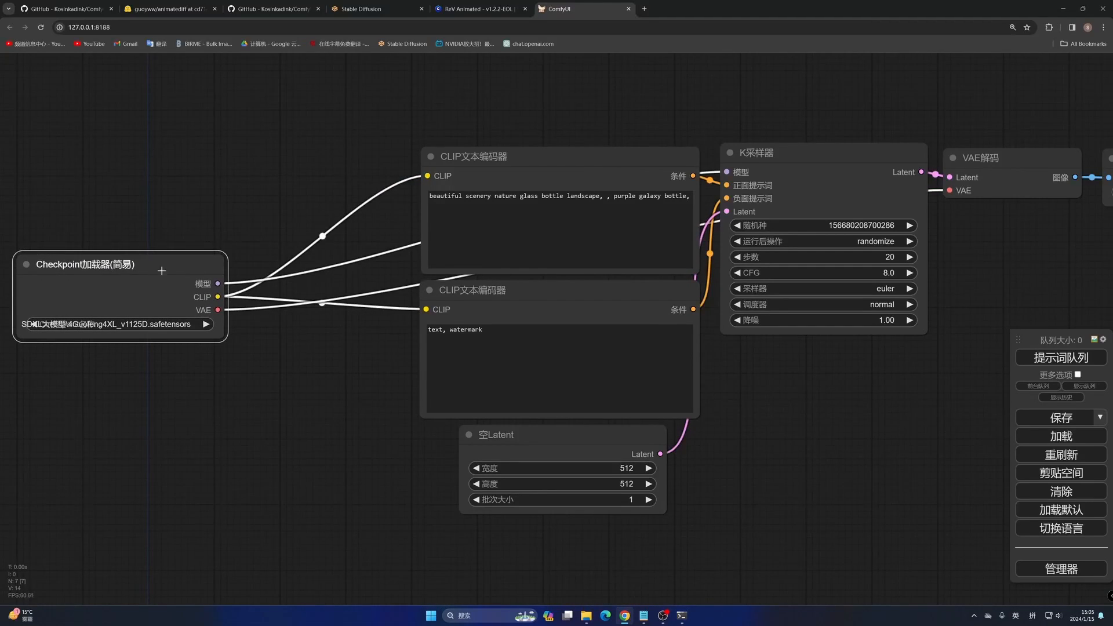
drag(285, 354, 372, 348)
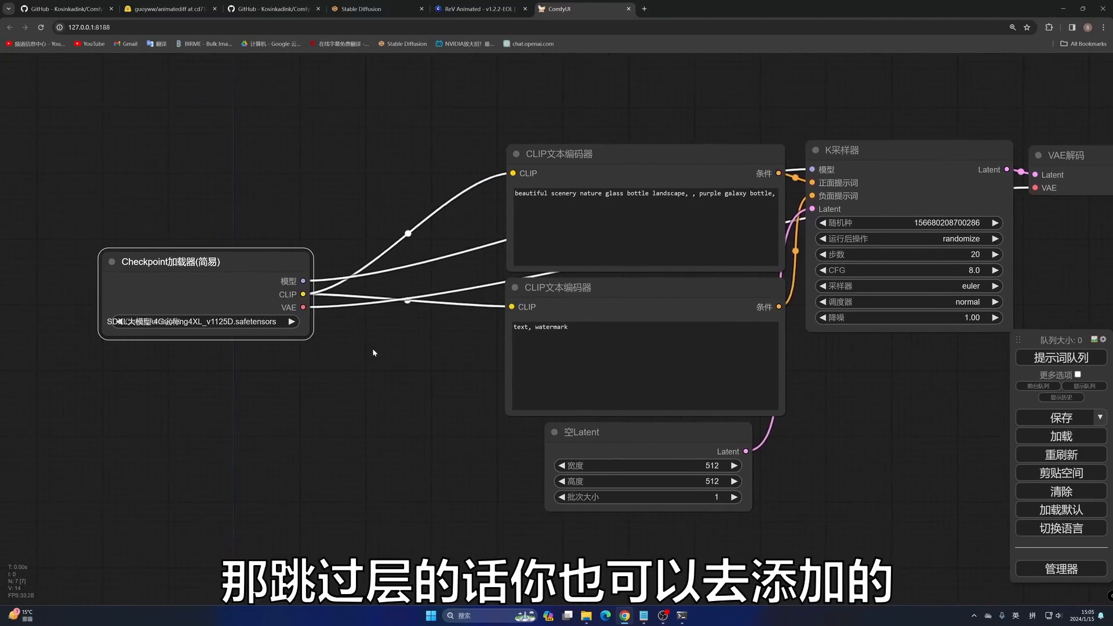
Step: Add a CLIP设置停止层 node from the Checkpoint loader's CLIP output and place it beside the loader
drag(270, 270, 283, 302)
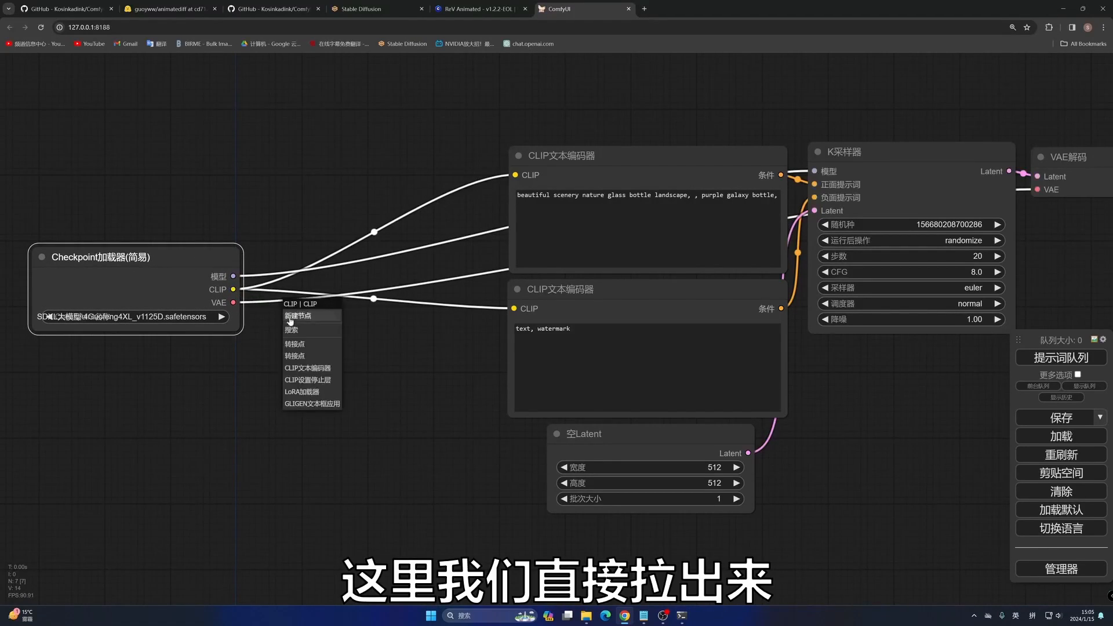
click(326, 381)
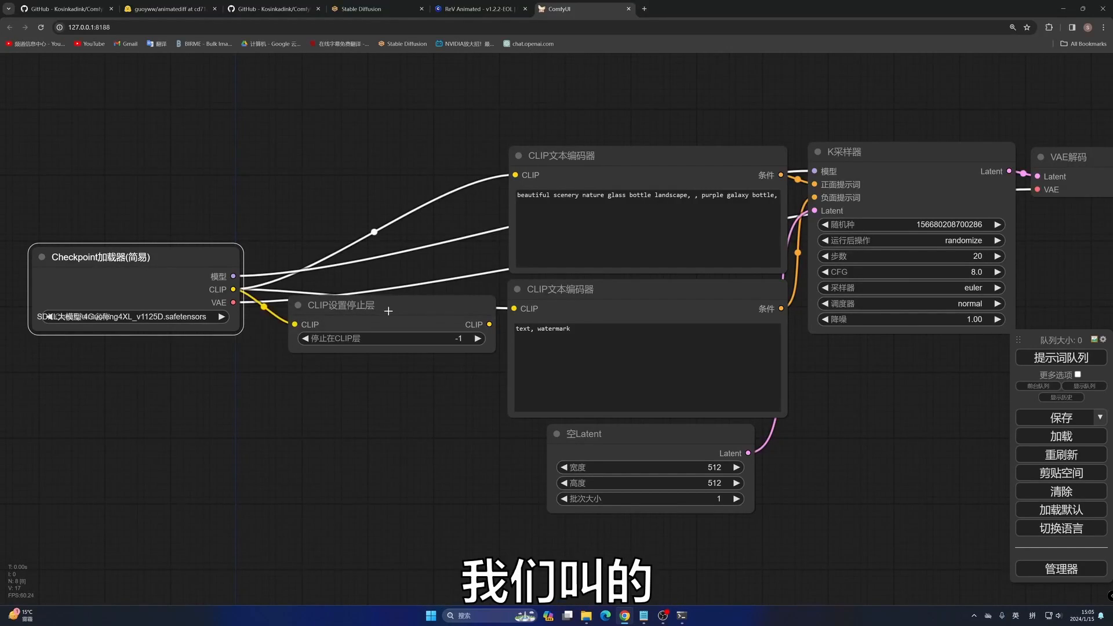
drag(388, 312, 359, 289)
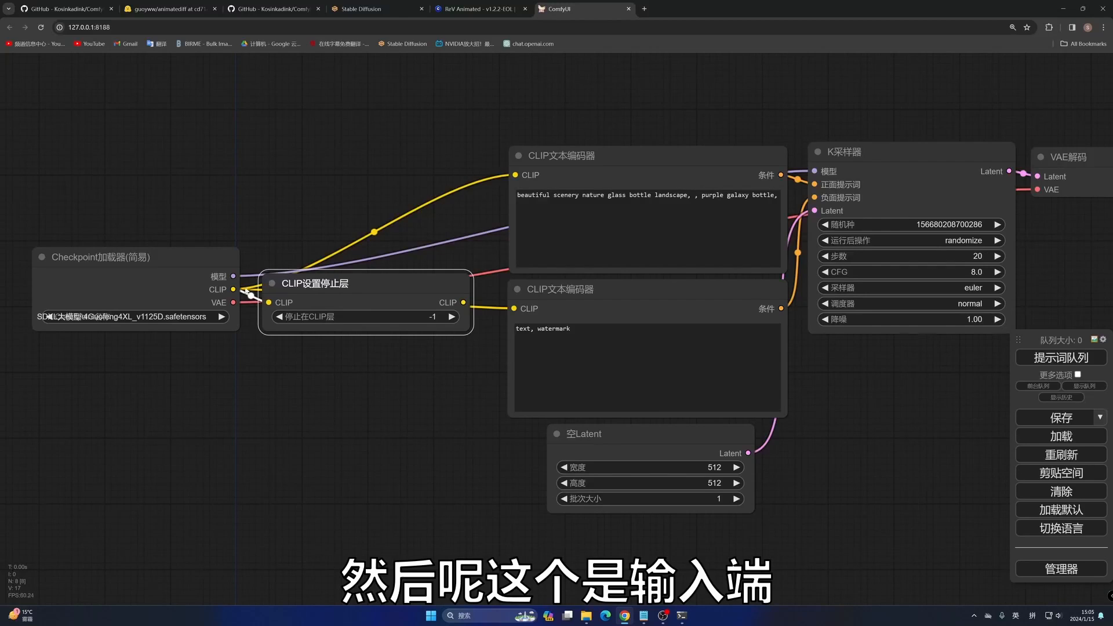
Step: Connect the CLIP设置停止层 node's CLIP output to both CLIP text encoders and nudge the node slightly upward
drag(463, 302, 515, 174)
drag(463, 302, 513, 308)
mouse_move(431, 285)
mouse_down()
mouse_move(390, 158)
mouse_move(427, 280)
mouse_move(433, 254)
mouse_move(426, 266)
mouse_up()
drag(428, 350, 289, 379)
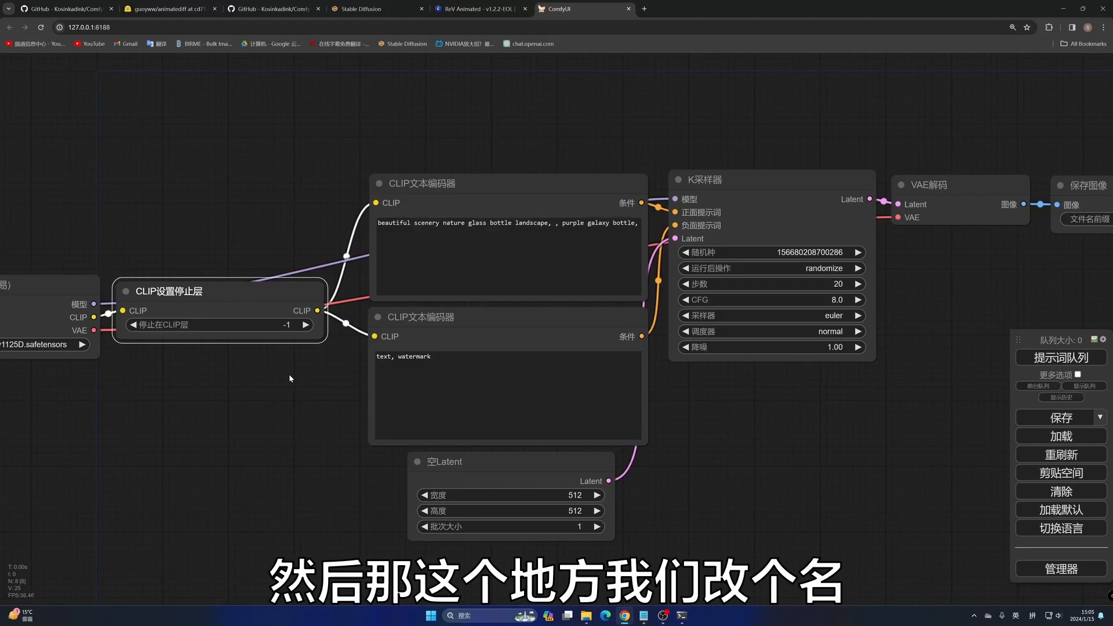
Step: Colour the positive prompt's CLIP text encoder green and the negative prompt's encoder red
drag(477, 192, 480, 195)
right_click(483, 186)
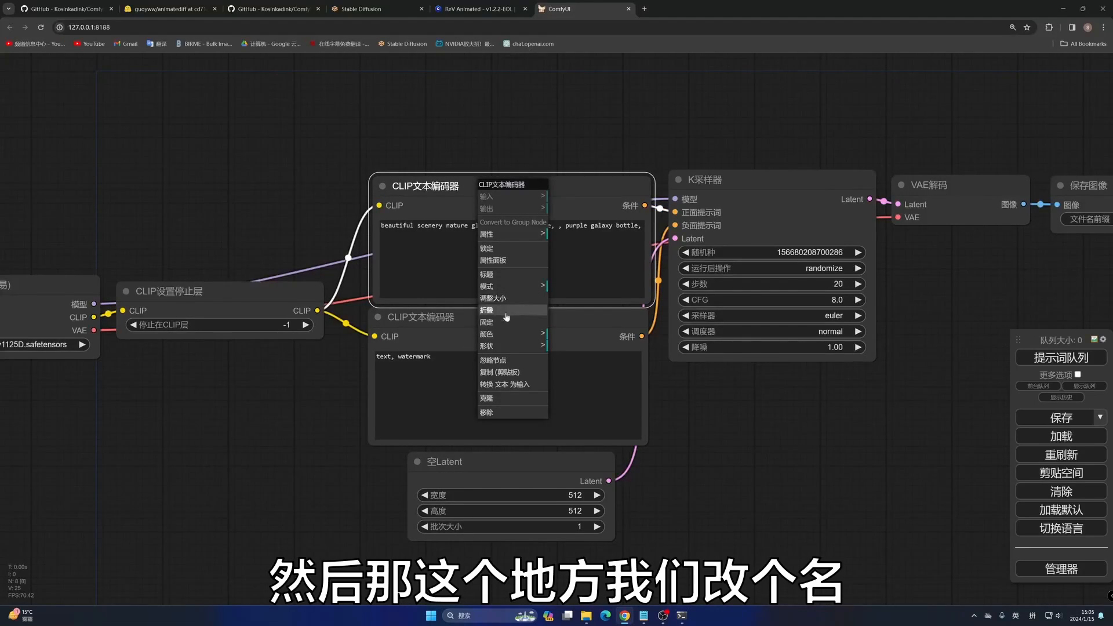
click(493, 335)
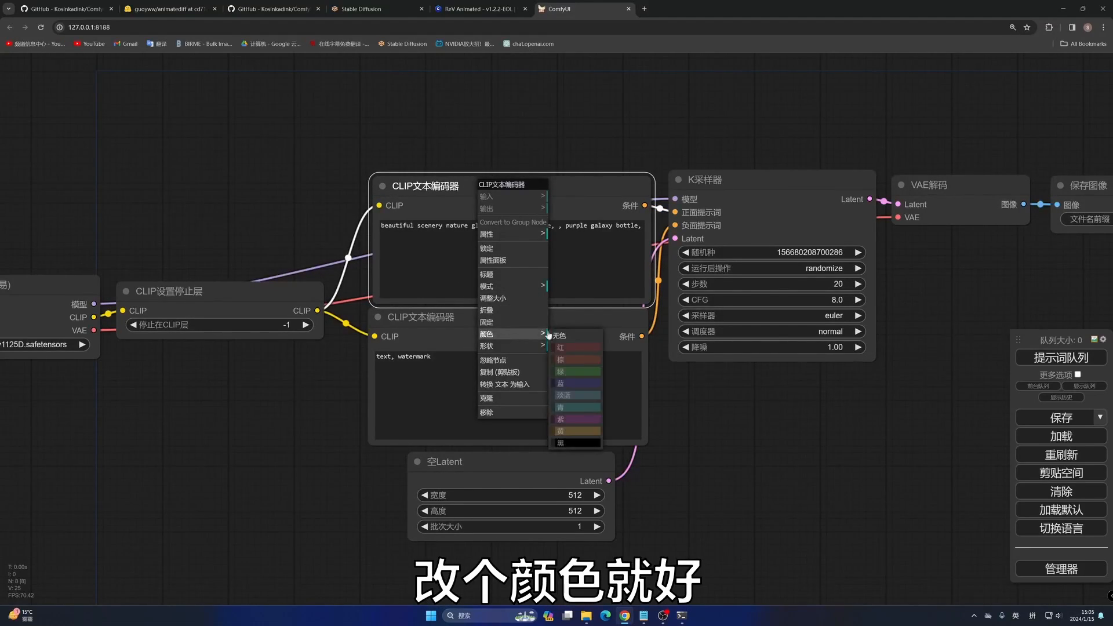
click(567, 374)
drag(515, 345, 513, 345)
right_click(513, 345)
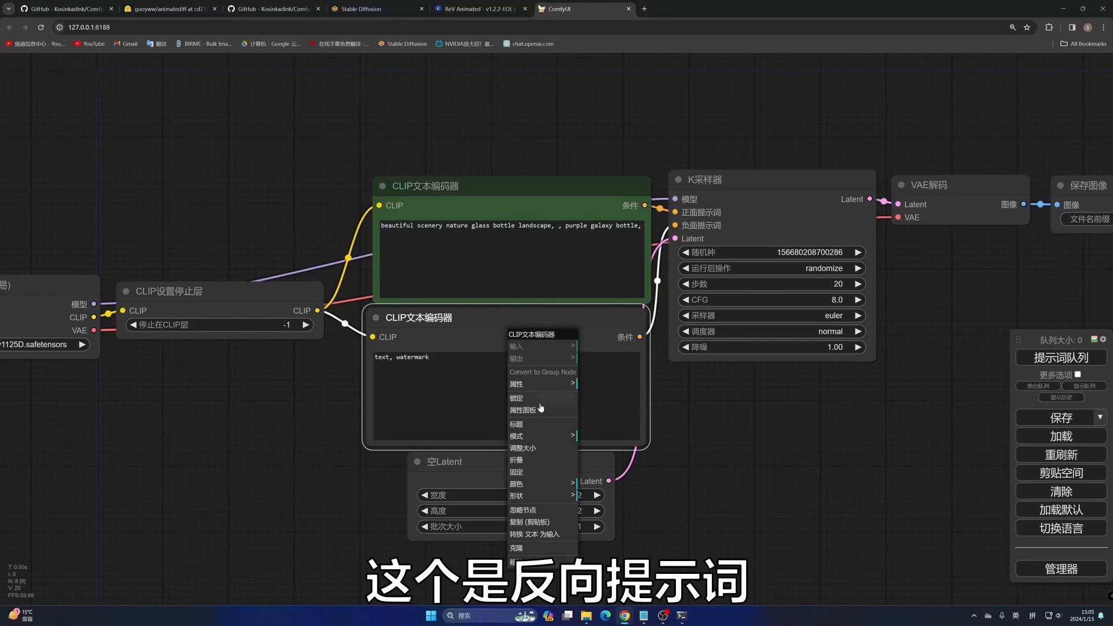
click(548, 483)
click(602, 496)
Step: Move the 空Latent node from under the negative prompt encoder to just below the KSampler
drag(736, 489, 721, 429)
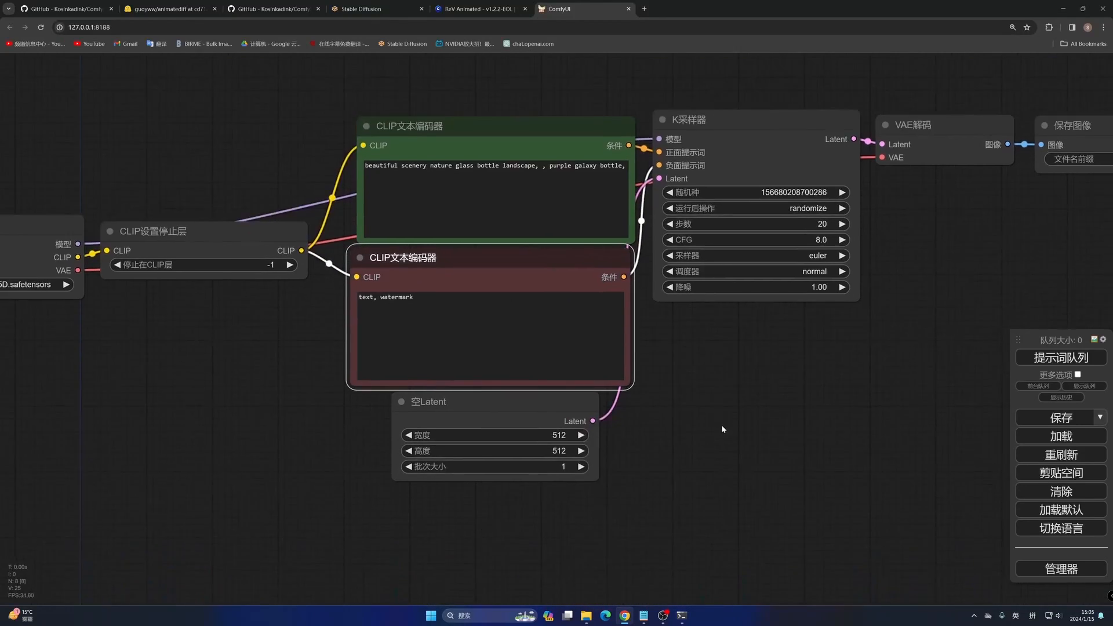
drag(550, 410, 827, 334)
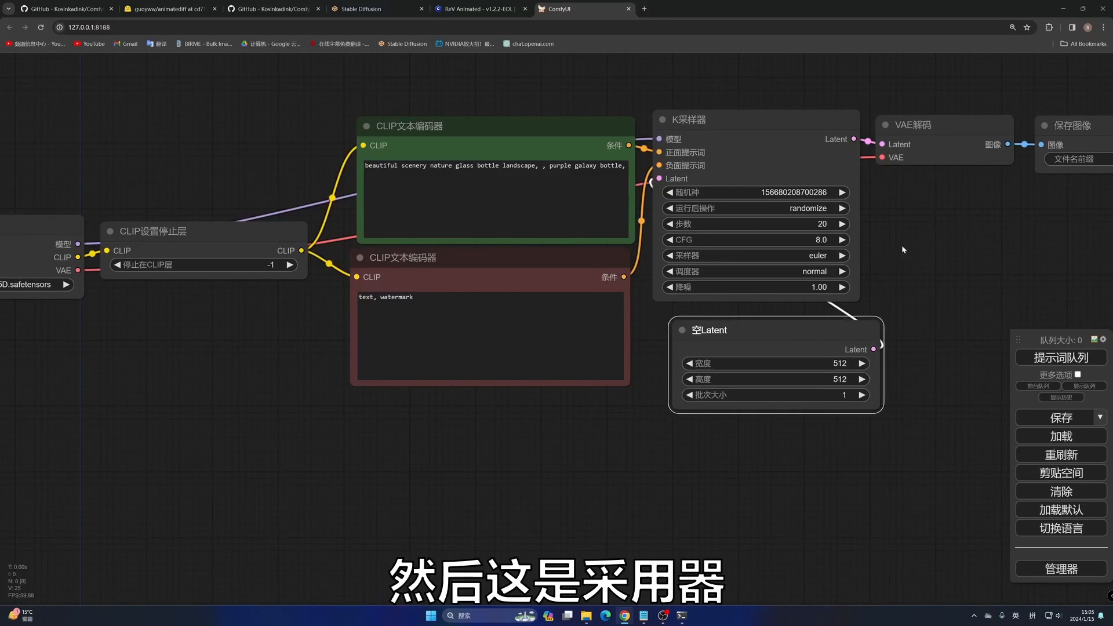
drag(902, 246, 648, 344)
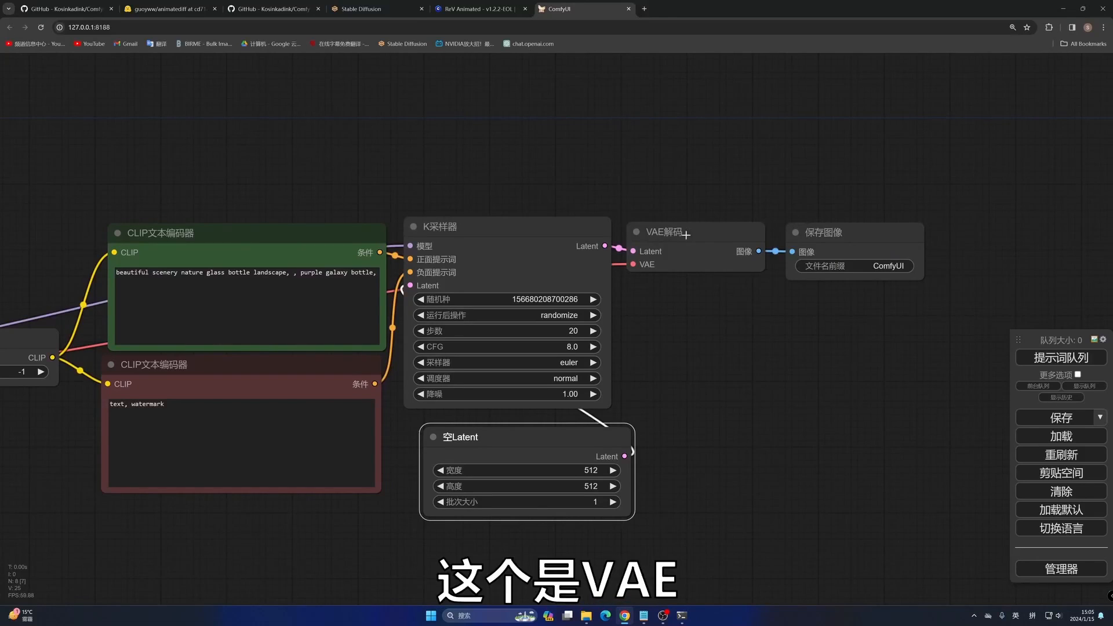
Step: Disconnect the VAE Decode node's VAE input, feed it from a new VAE加载器 node, and place that loader below the decoder
drag(674, 300, 605, 306)
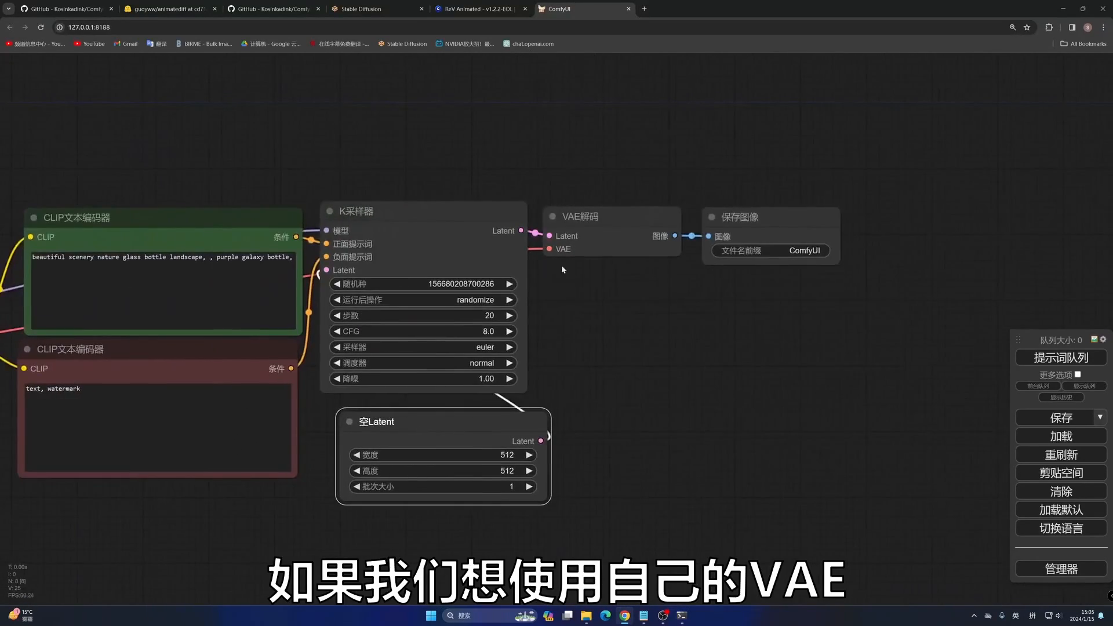
drag(549, 249, 559, 277)
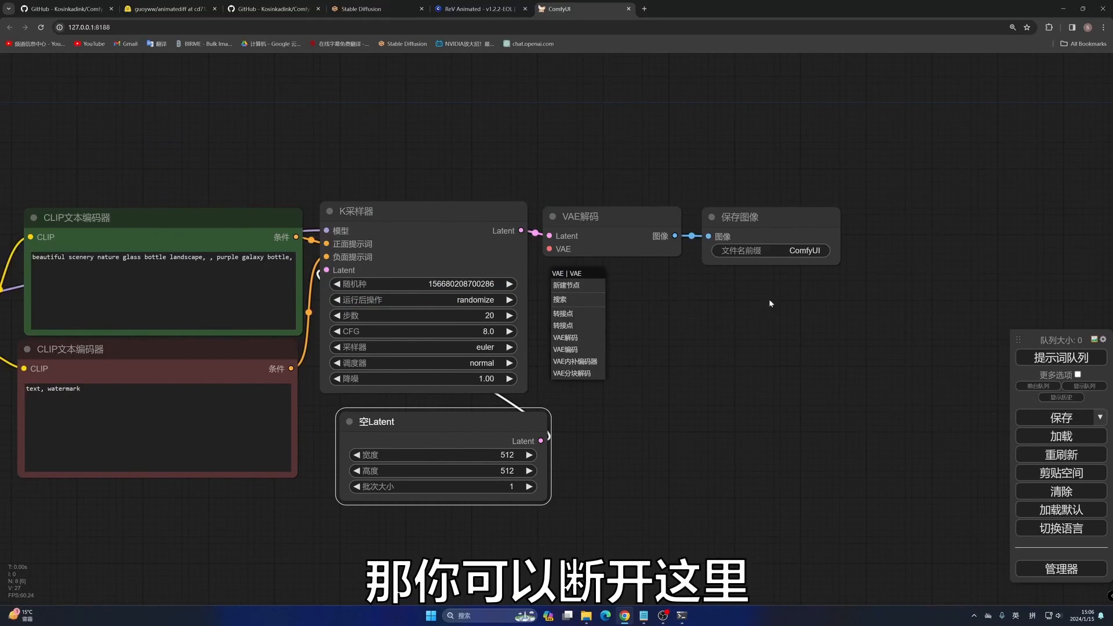
drag(769, 301, 759, 299)
drag(547, 278, 555, 276)
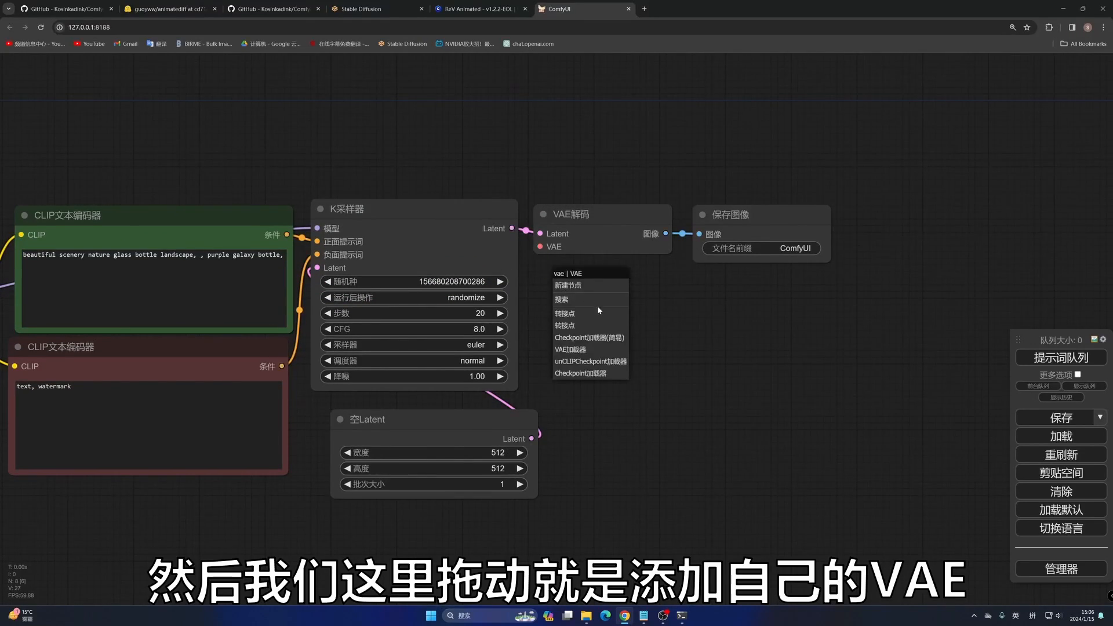
click(572, 350)
drag(676, 276, 651, 302)
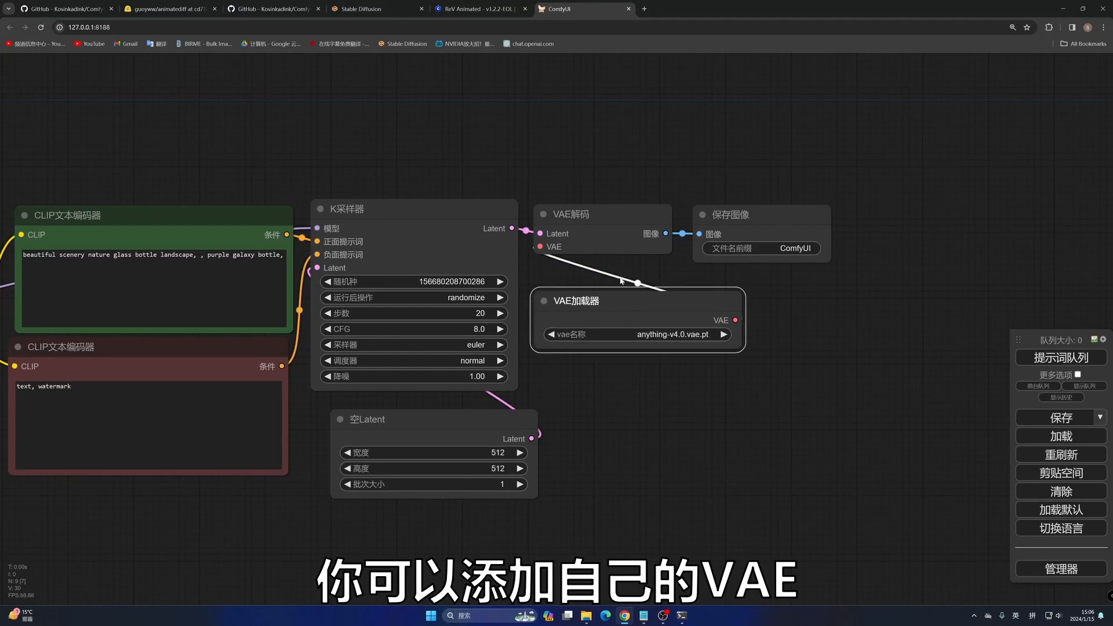
Step: Set the VAE loader to kl-f8-anime2.ckpt and move the 保存图像 node farther from VAE Decode
click(667, 335)
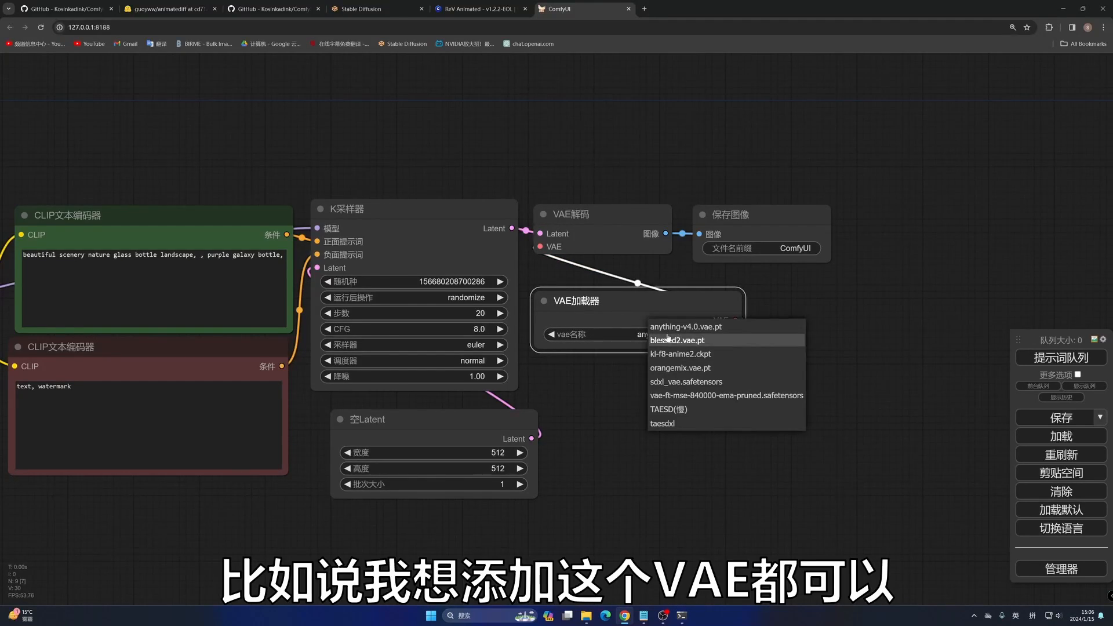
click(682, 354)
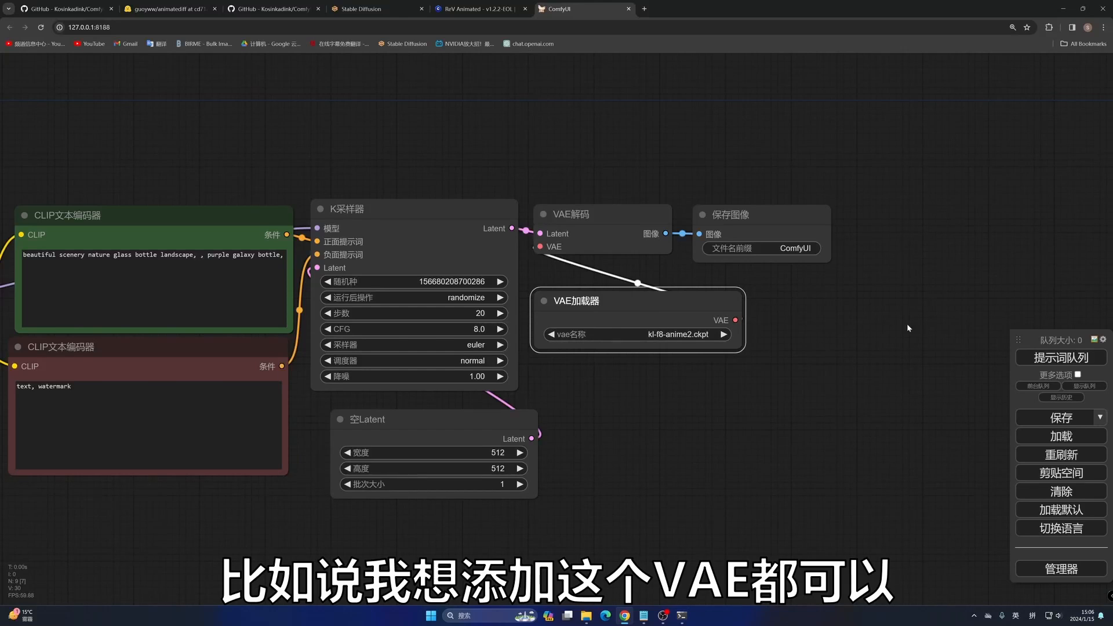
drag(790, 219, 821, 219)
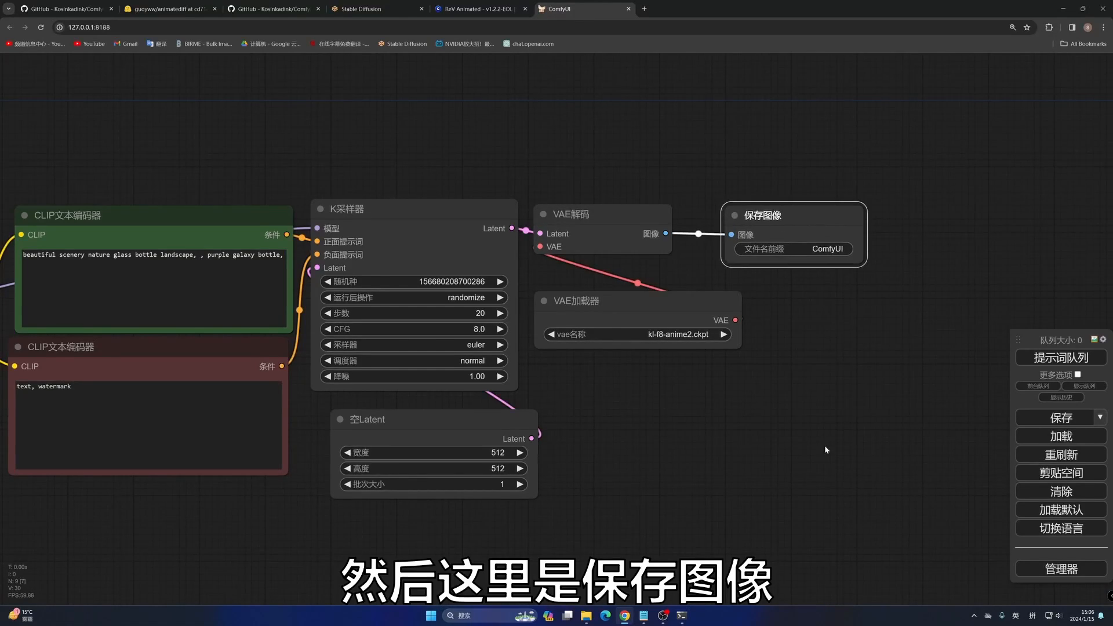
Step: Look over the basic workflow, check the AnimateDiff motion module settings in Stable Diffusion WebUI, and return to ComfyUI
drag(638, 469, 939, 411)
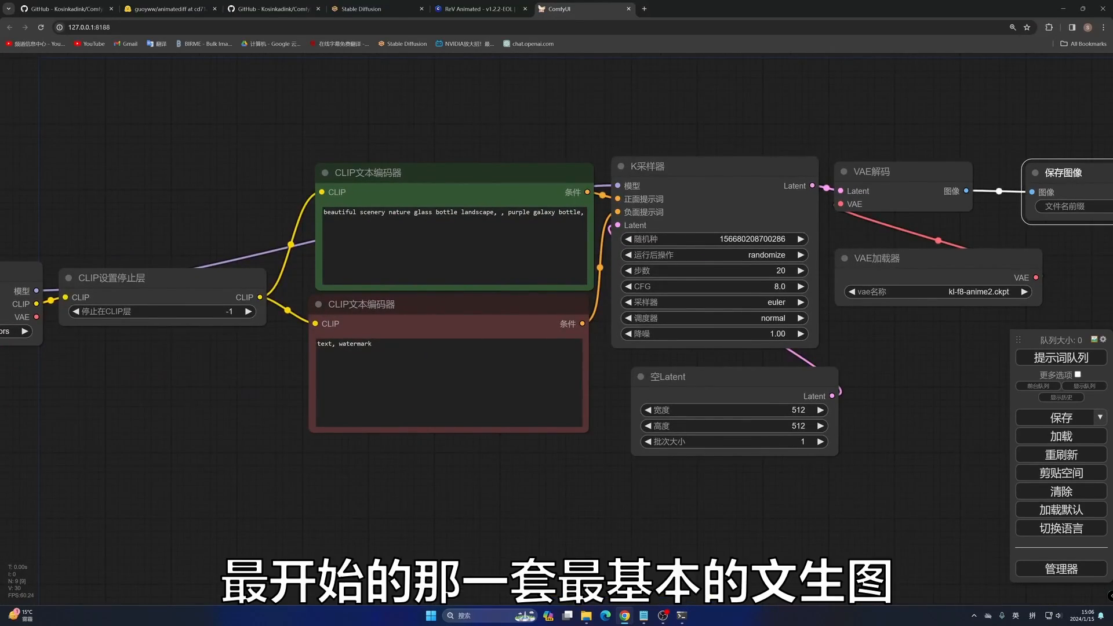
drag(392, 460, 542, 444)
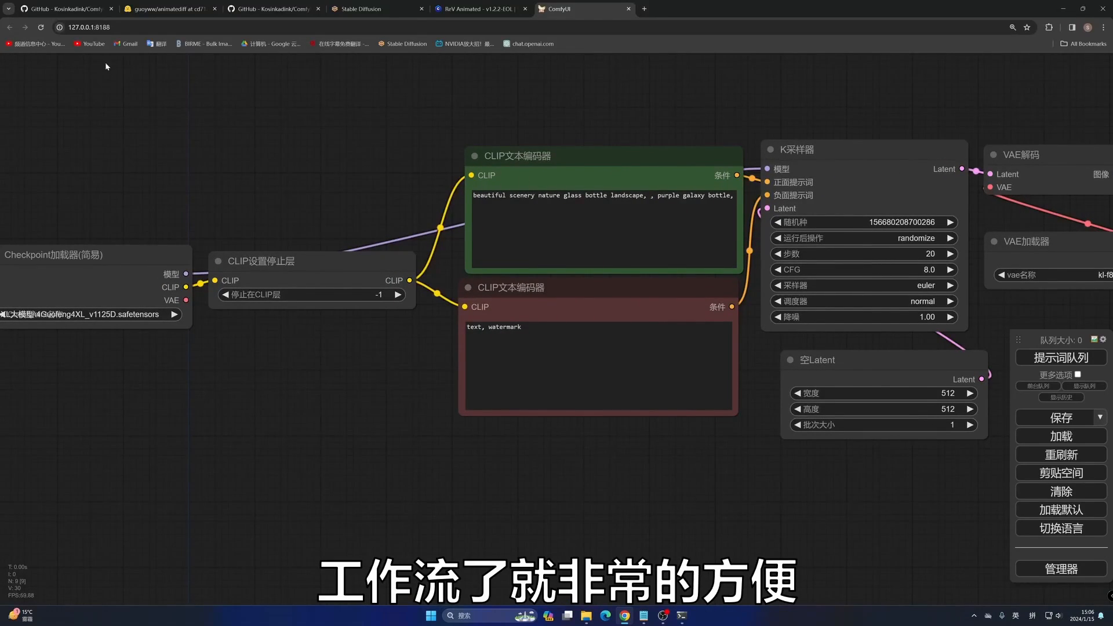
click(376, 8)
scroll(174, 290, down, 8)
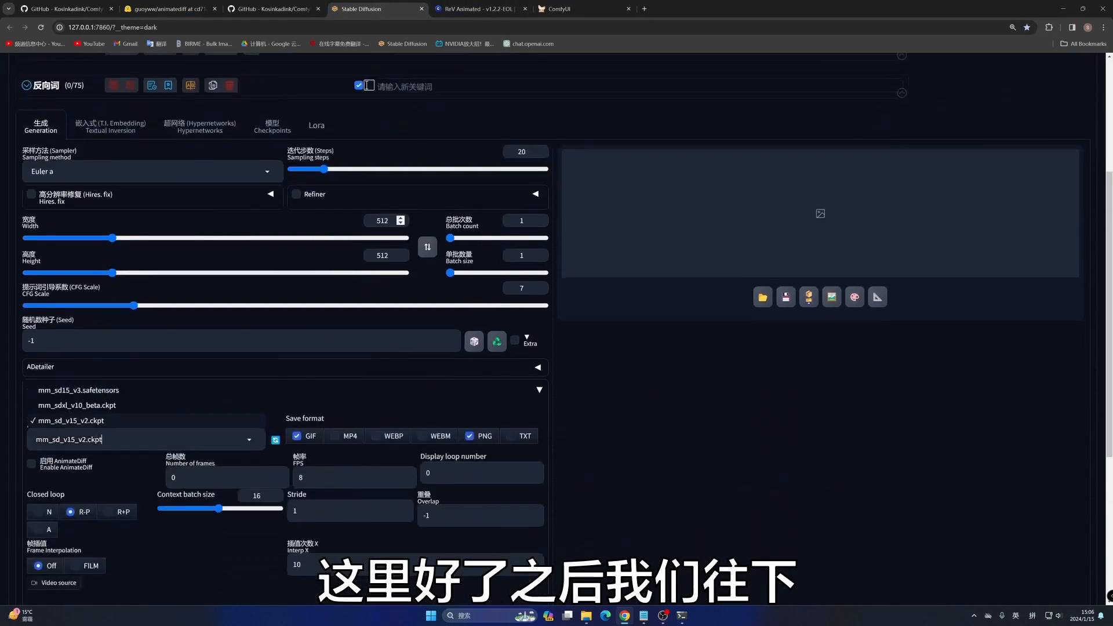
click(102, 178)
click(106, 166)
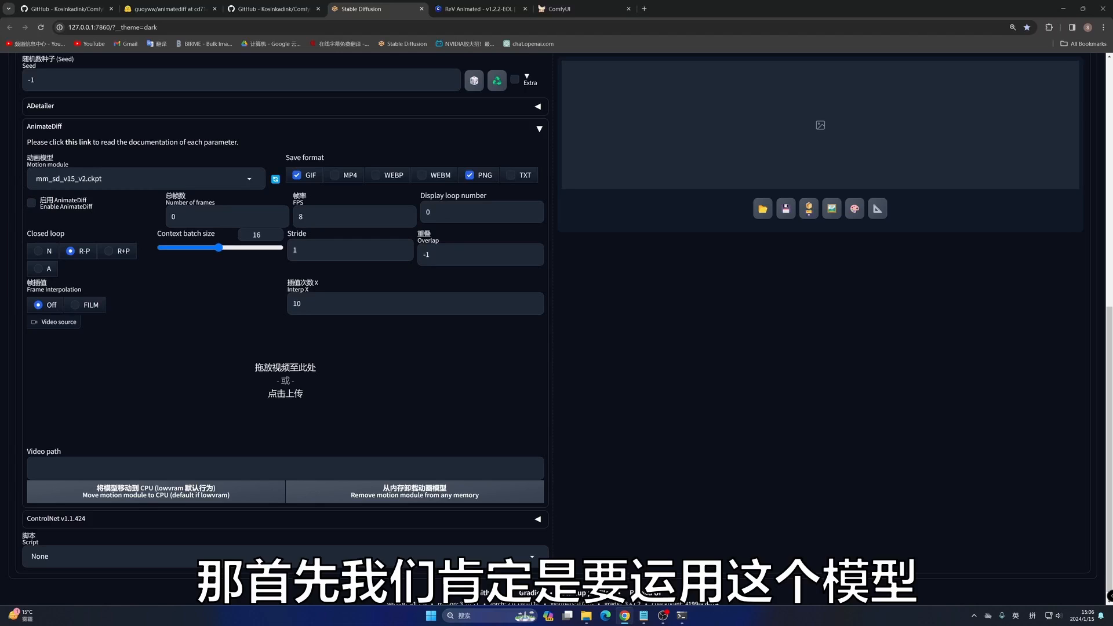
click(579, 9)
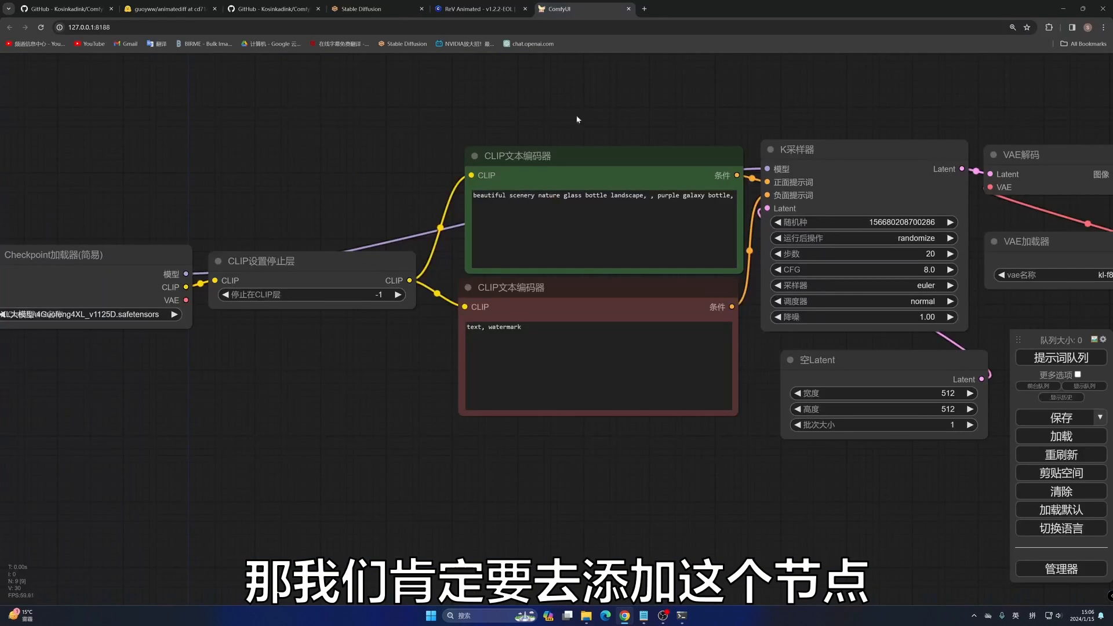
Step: Add an AnimateDiff Loader node above the positive prompt encoder and choose mm_sd15_v3.safetensors as its motion model
drag(655, 102, 629, 240)
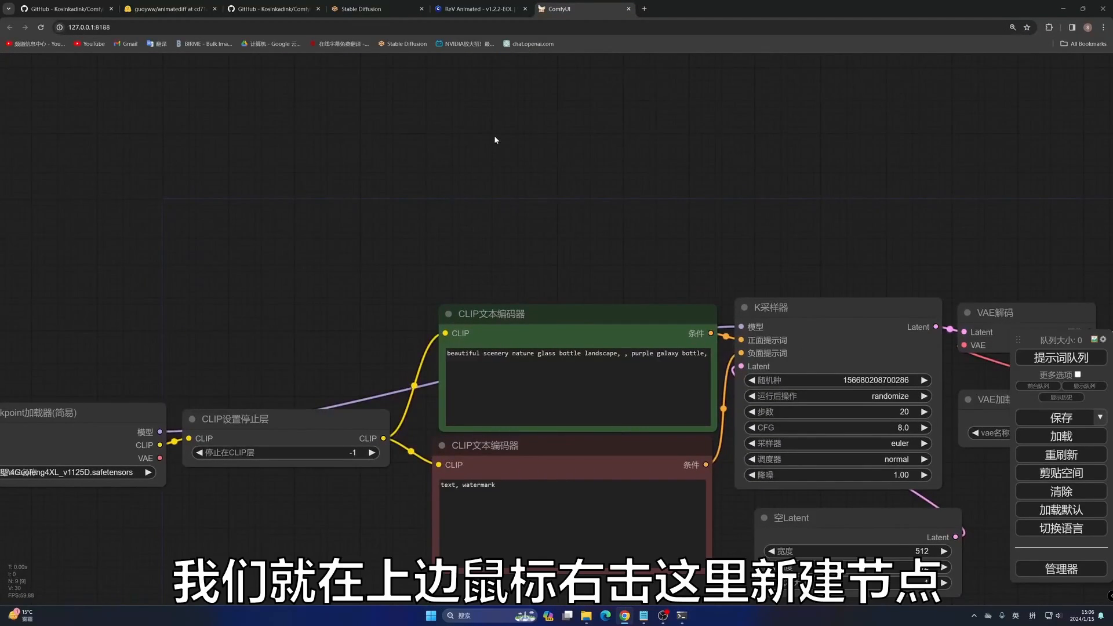
right_click(495, 117)
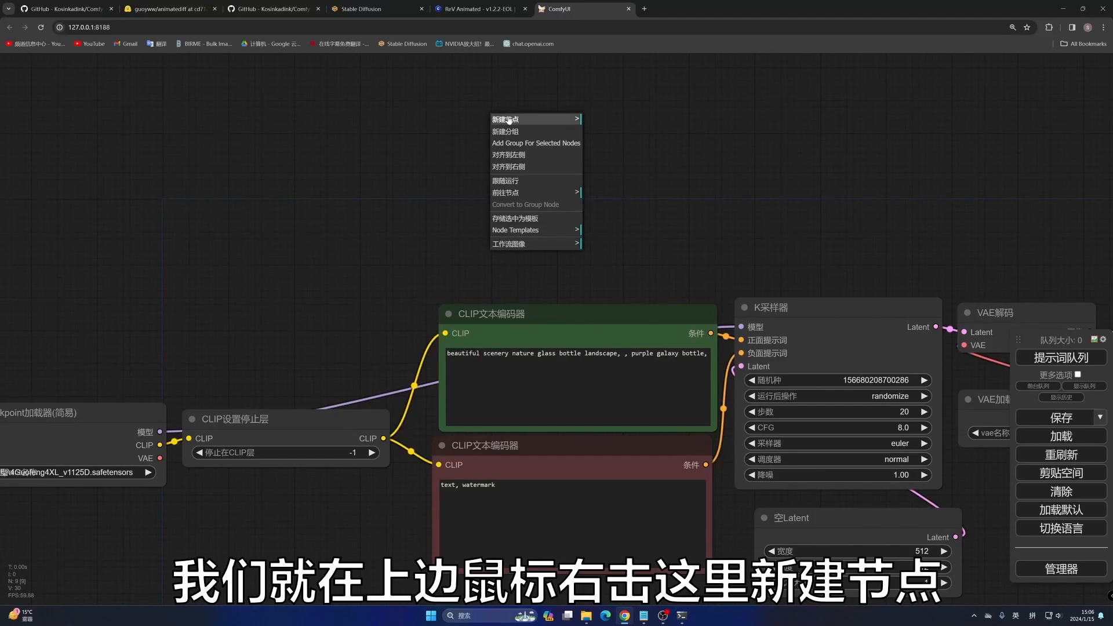
click(509, 119)
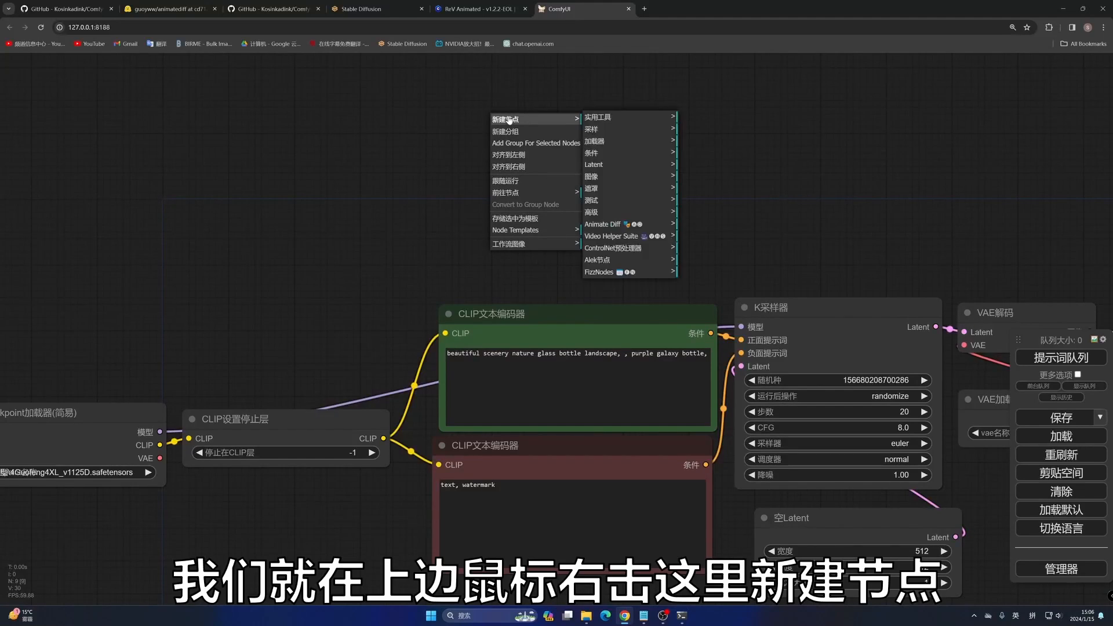
click(616, 225)
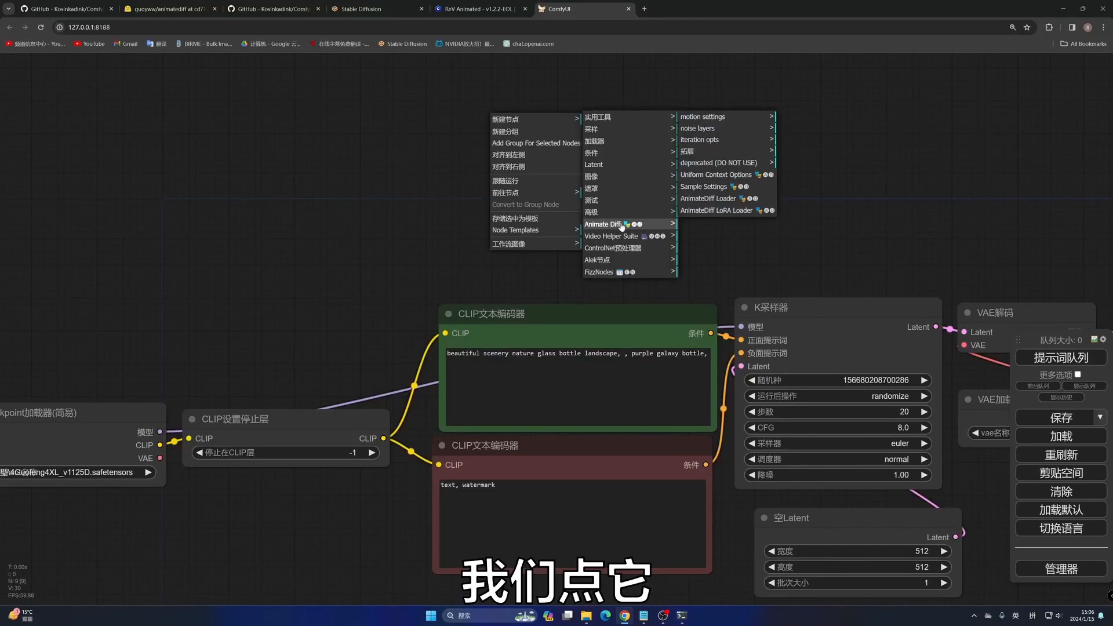
click(717, 199)
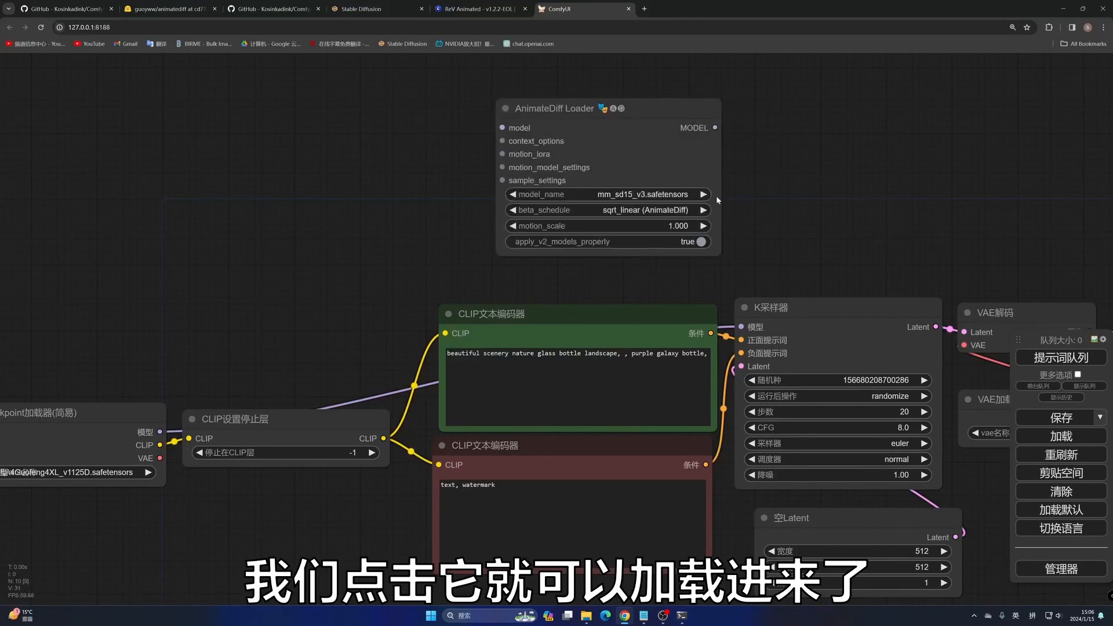
click(637, 194)
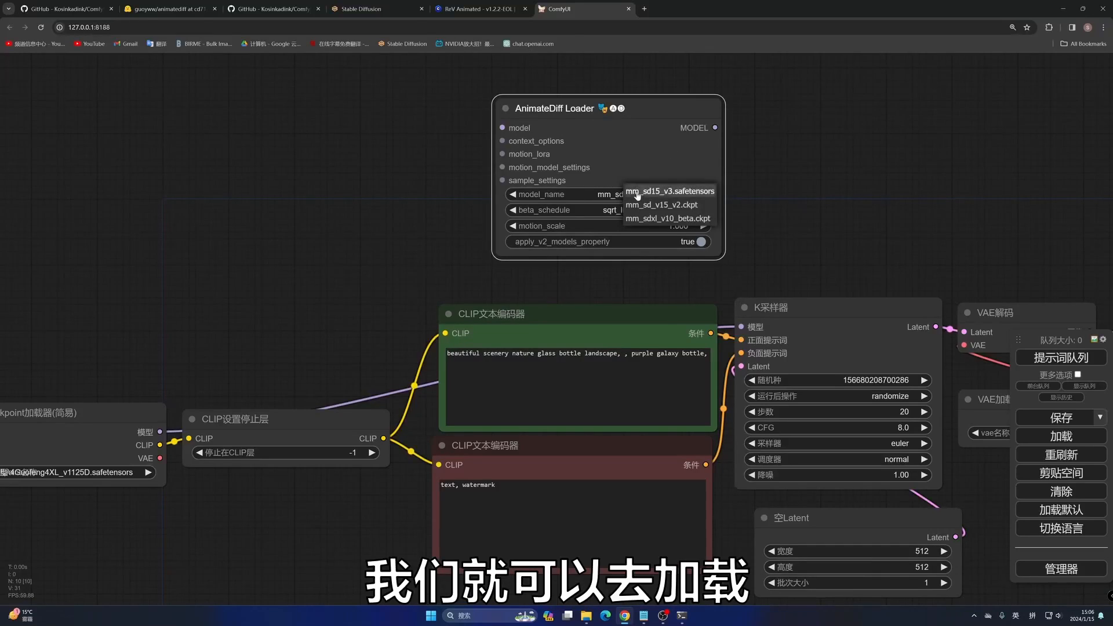
click(680, 192)
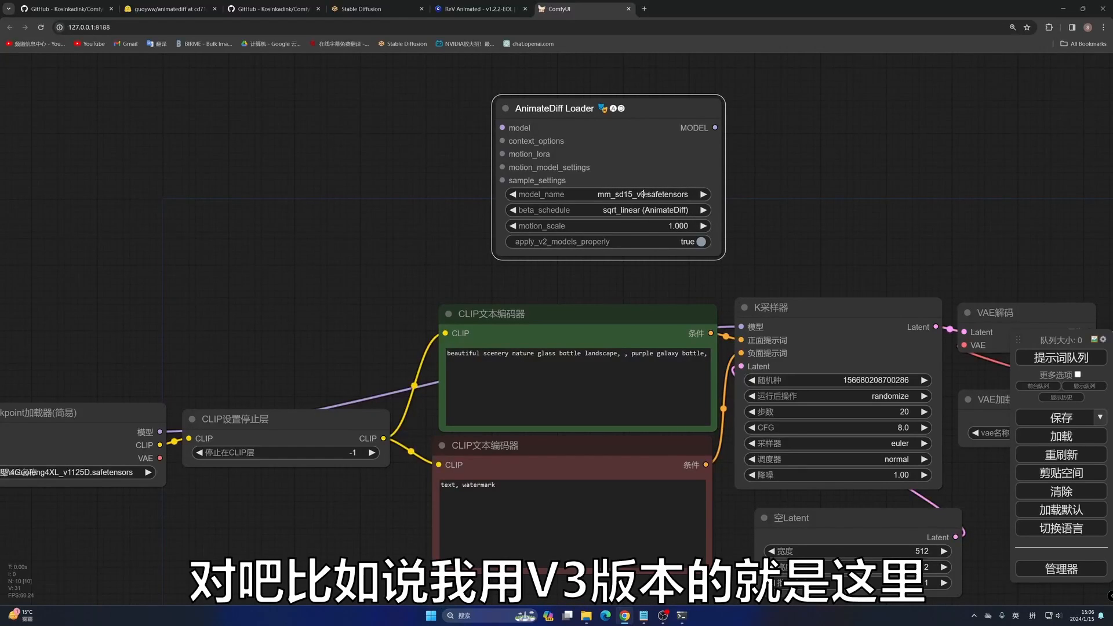
Step: Route the checkpoint's model output through the AnimateDiff Loader into the KSampler's model input, and shift the loader farther from the KSampler
drag(357, 235, 524, 232)
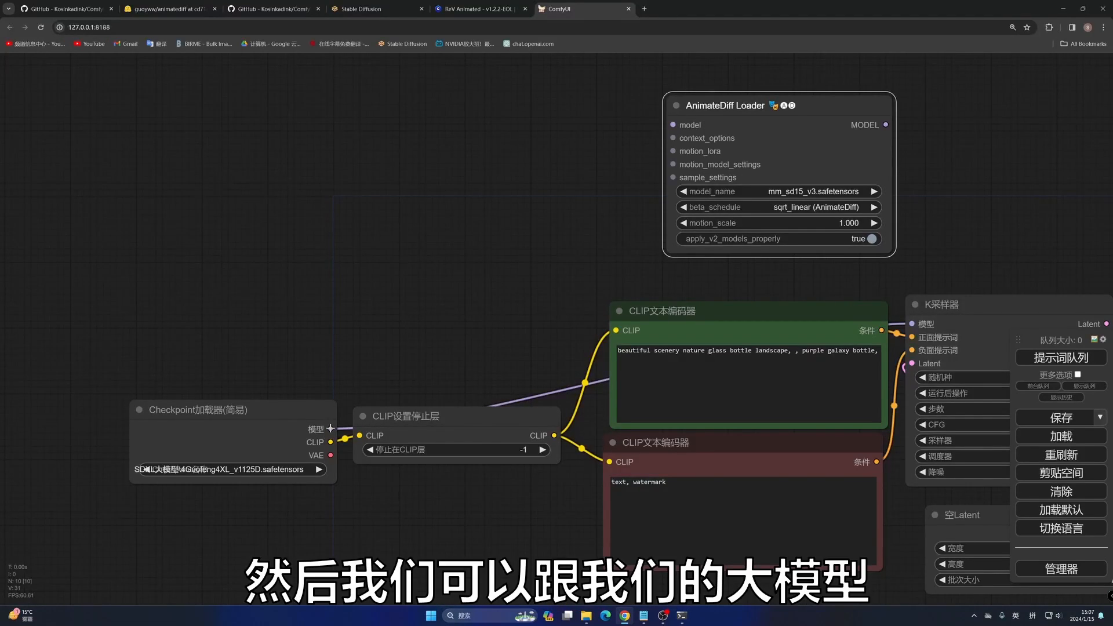
drag(331, 429, 673, 124)
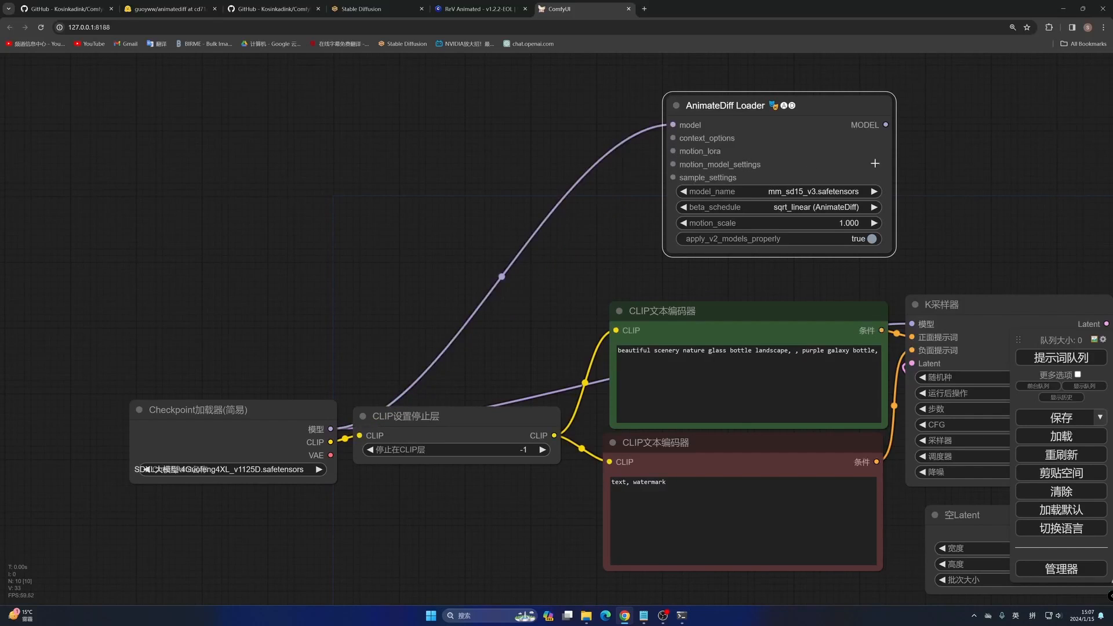
drag(905, 130, 639, 137)
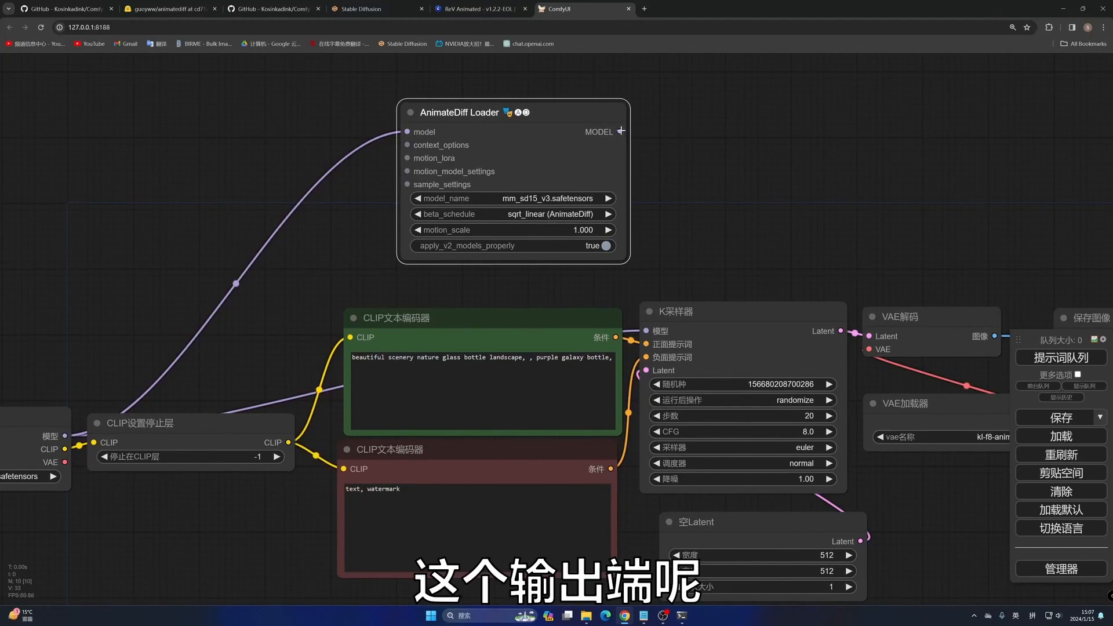
drag(620, 131, 648, 331)
drag(575, 106, 479, 112)
drag(281, 284, 325, 179)
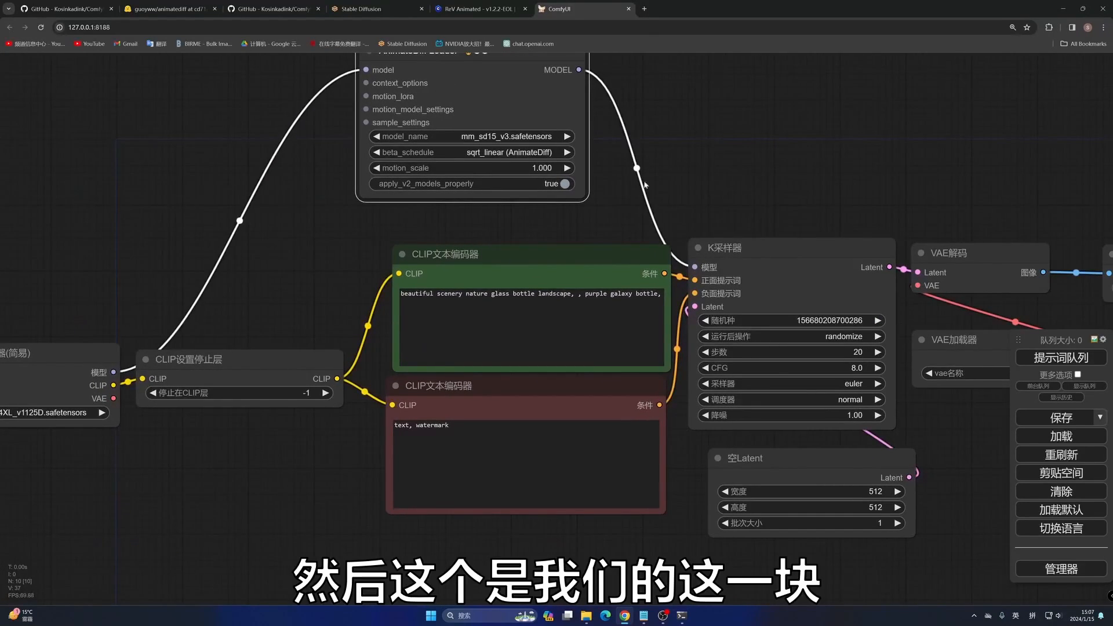
Step: Check the AnimateDiff frame and save format settings in Stable Diffusion WebUI and return to ComfyUI
drag(773, 132, 714, 196)
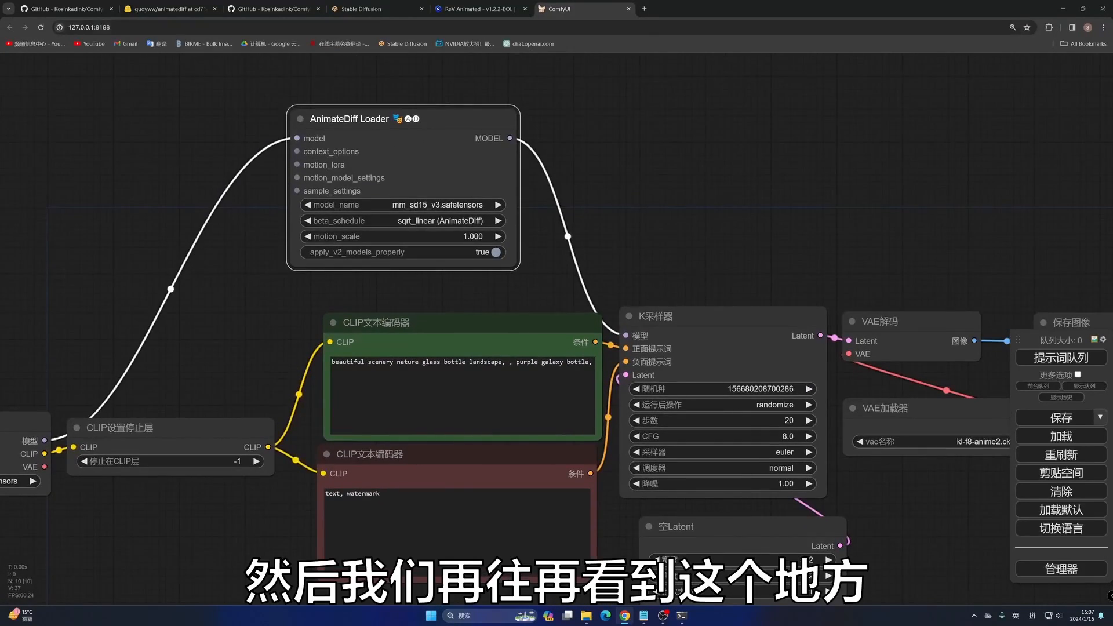
click(365, 10)
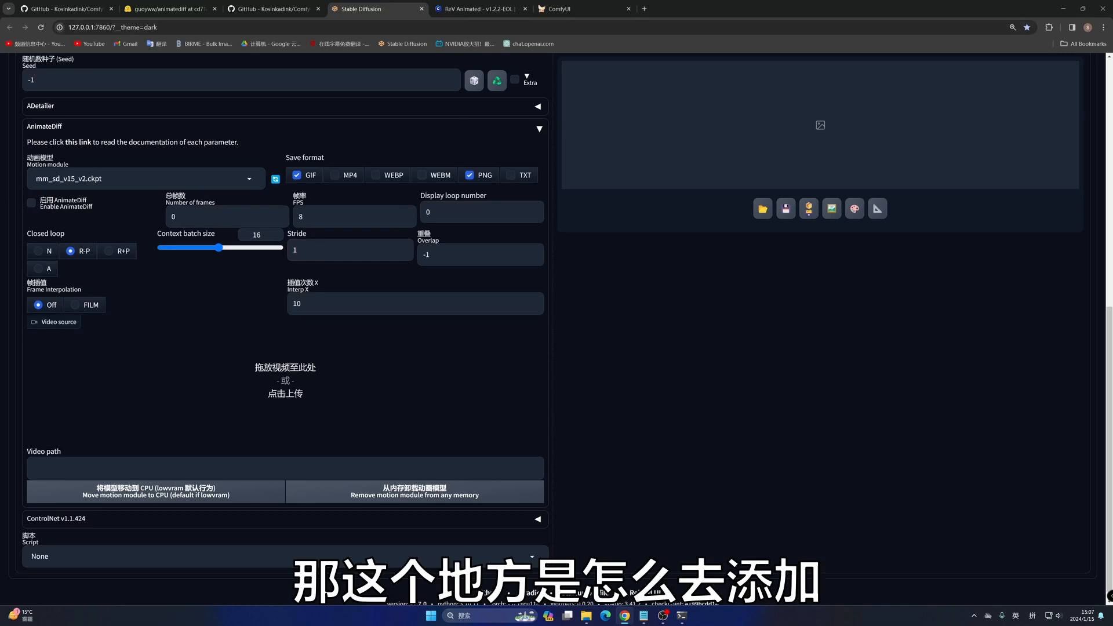
click(569, 8)
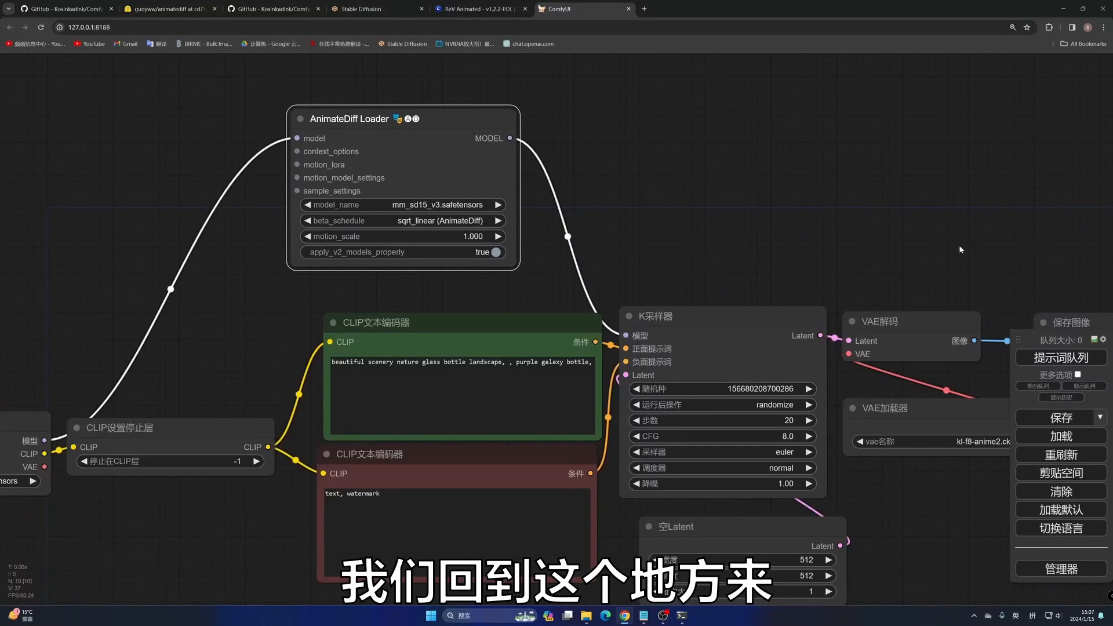
Step: Move the 保存图像 node slightly farther from the VAE Decode node
drag(1000, 245, 678, 158)
click(783, 236)
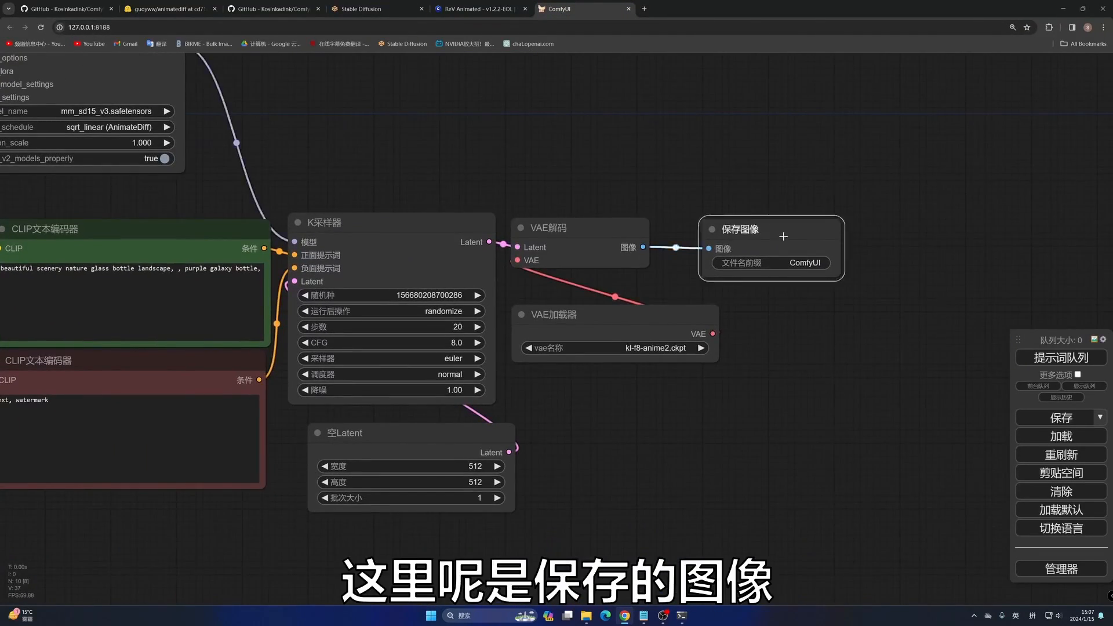
drag(782, 236, 813, 232)
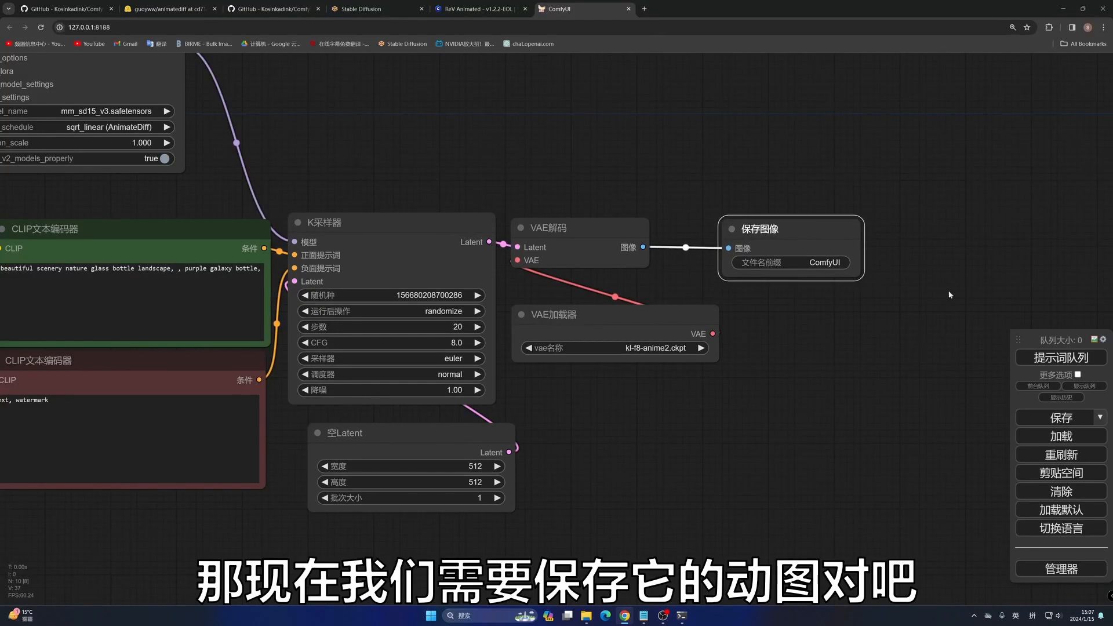
Step: Add a Video Combine node fed by VAE Decode's image output, and place it beyond and slightly above the 保存图像 node
drag(967, 231, 885, 268)
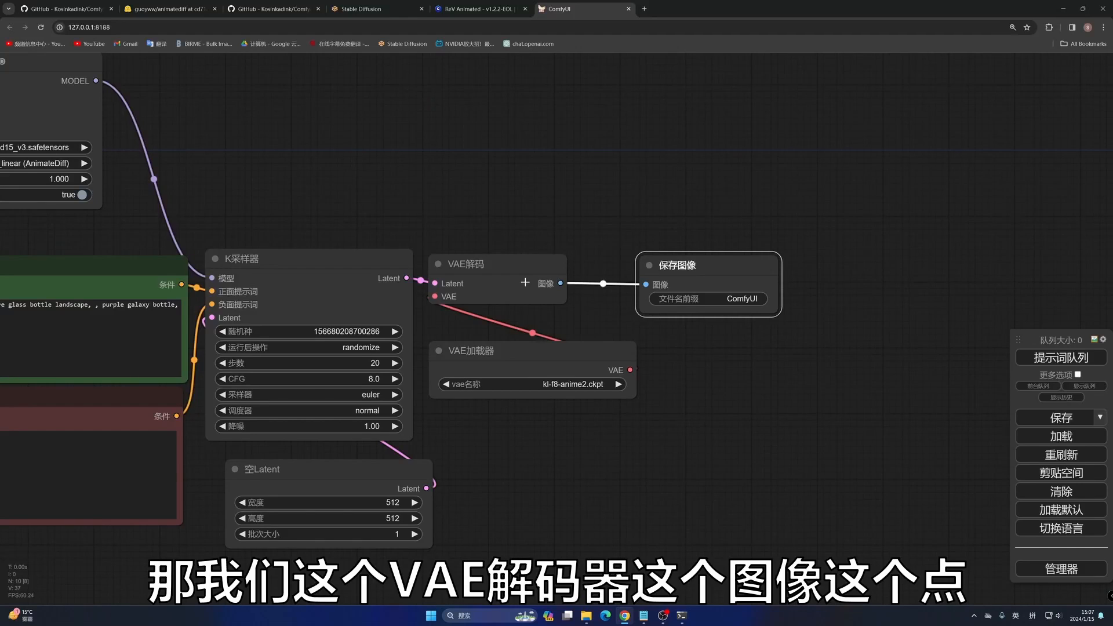
drag(560, 283, 853, 294)
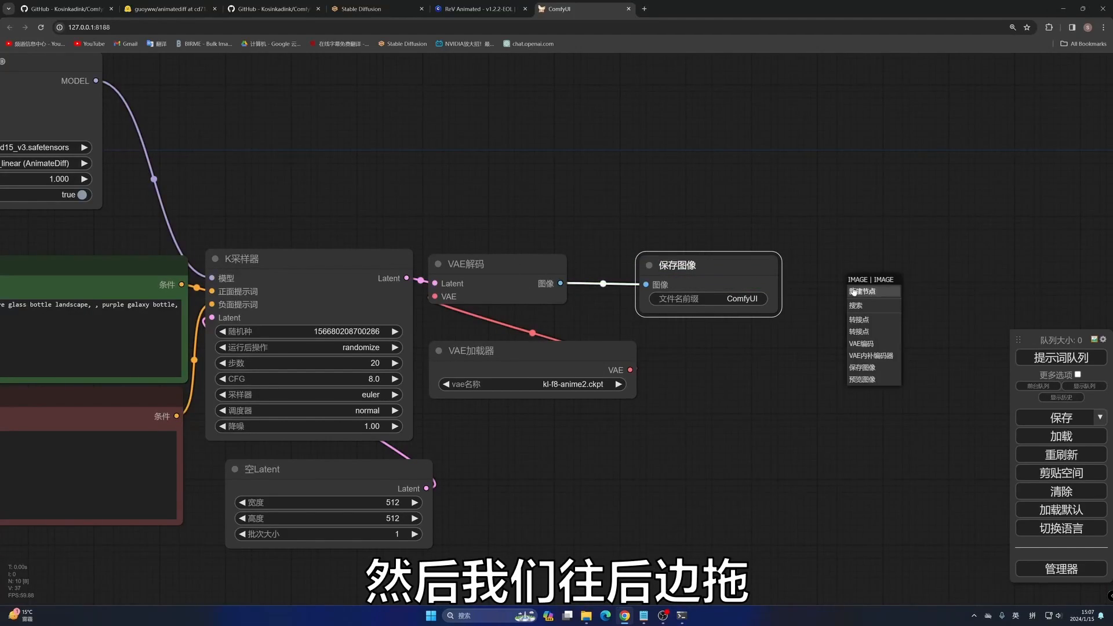
click(863, 293)
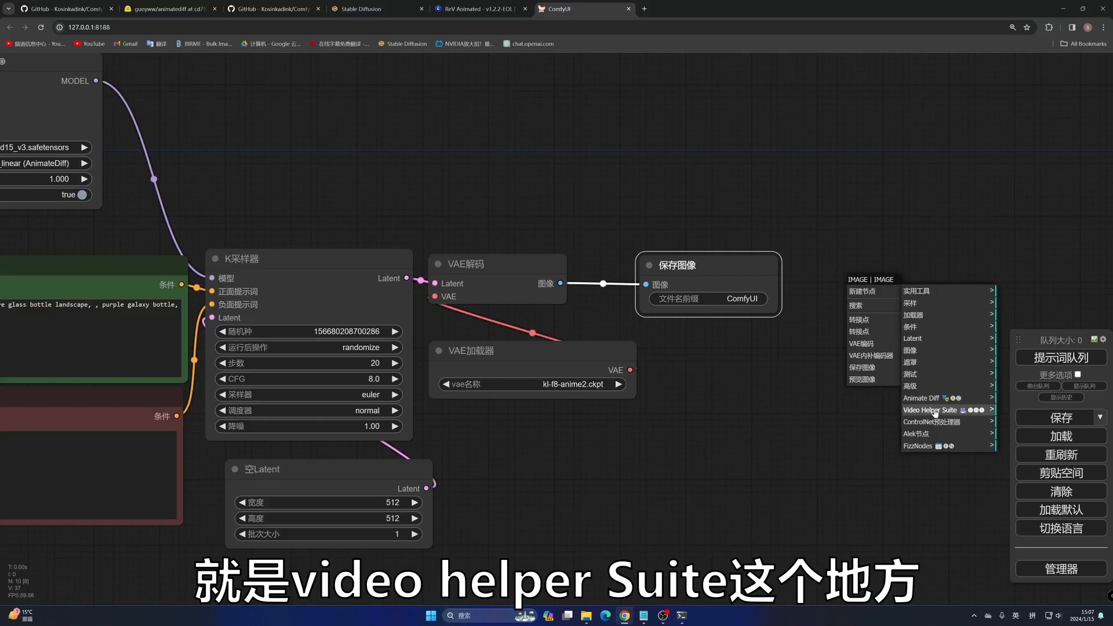
click(934, 411)
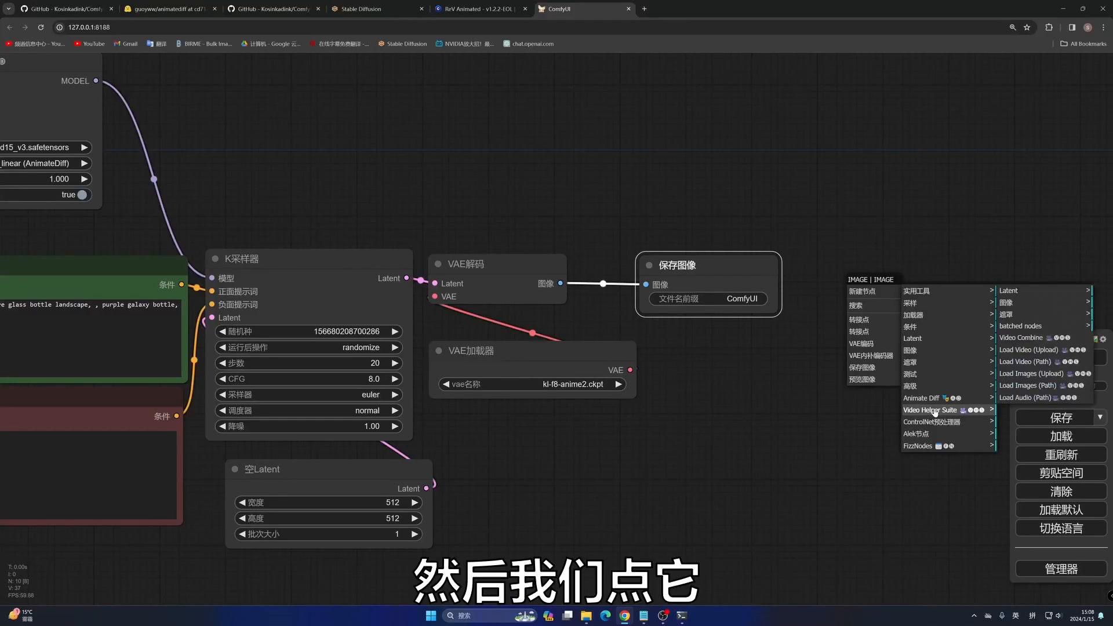
click(1019, 339)
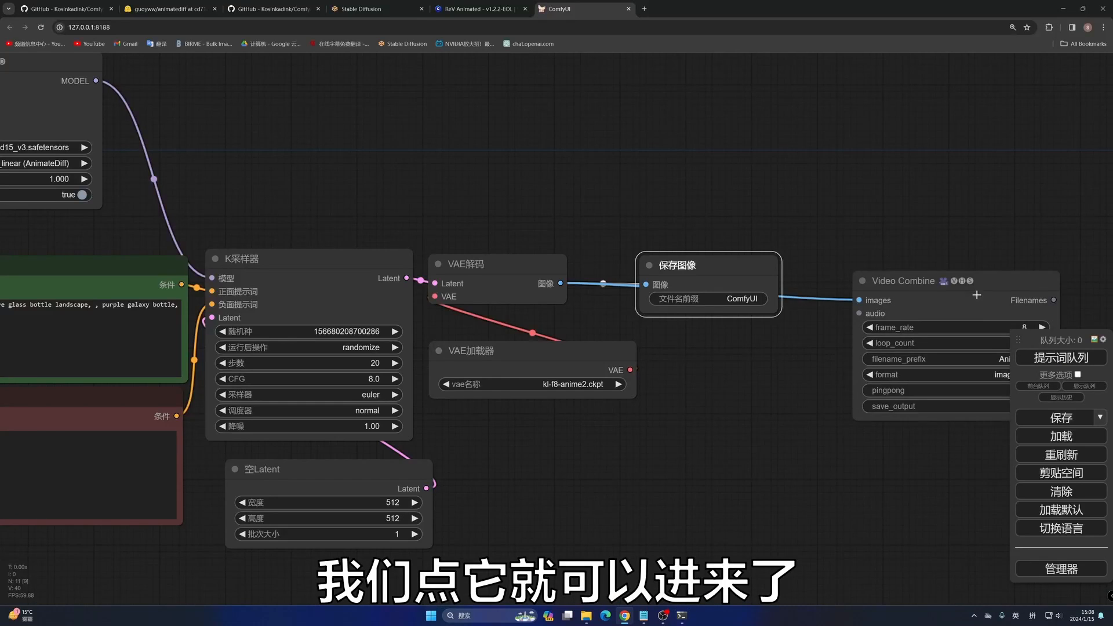
drag(973, 300, 942, 216)
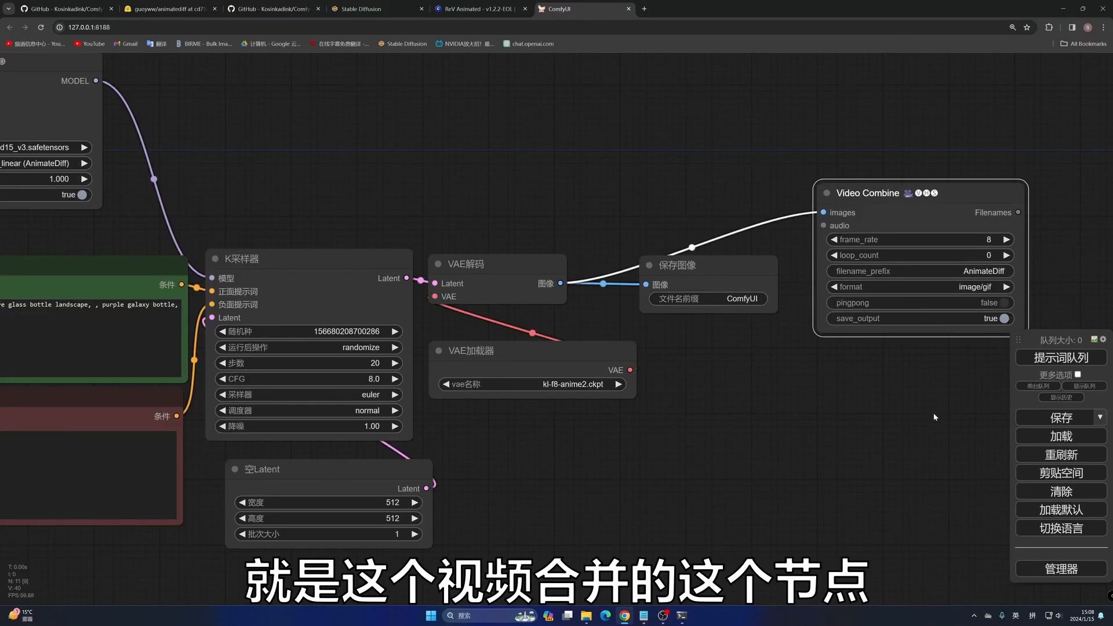
Step: Set the Video Combine node's output format to video/h265-mp4
drag(933, 414, 747, 420)
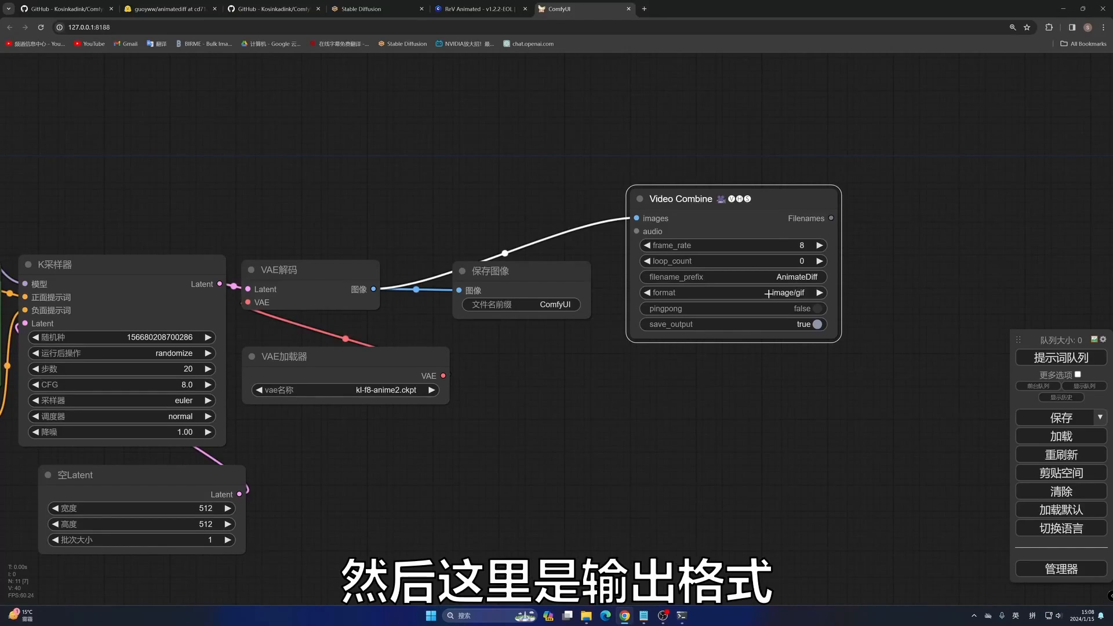
click(798, 294)
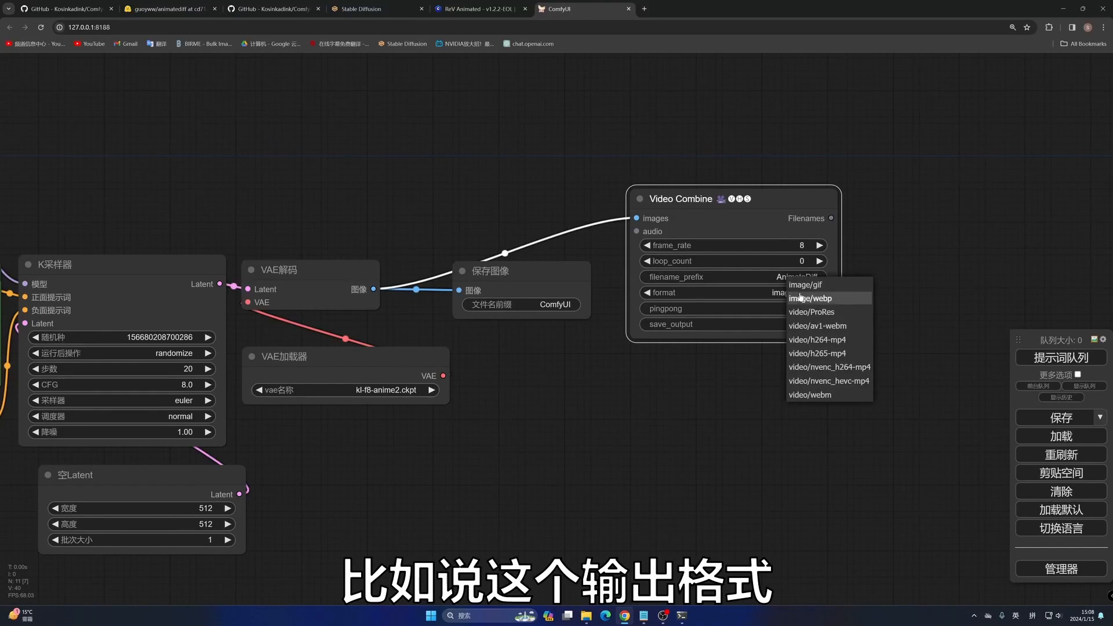
click(830, 354)
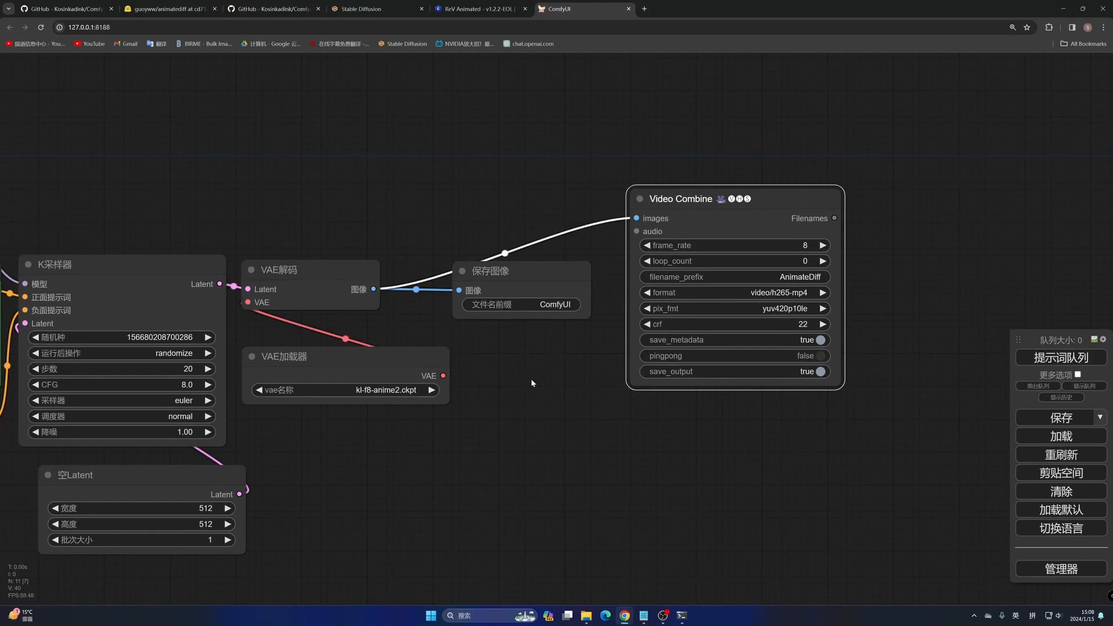
Step: Set the batch size of the 空Latent node to 16
drag(530, 378, 883, 246)
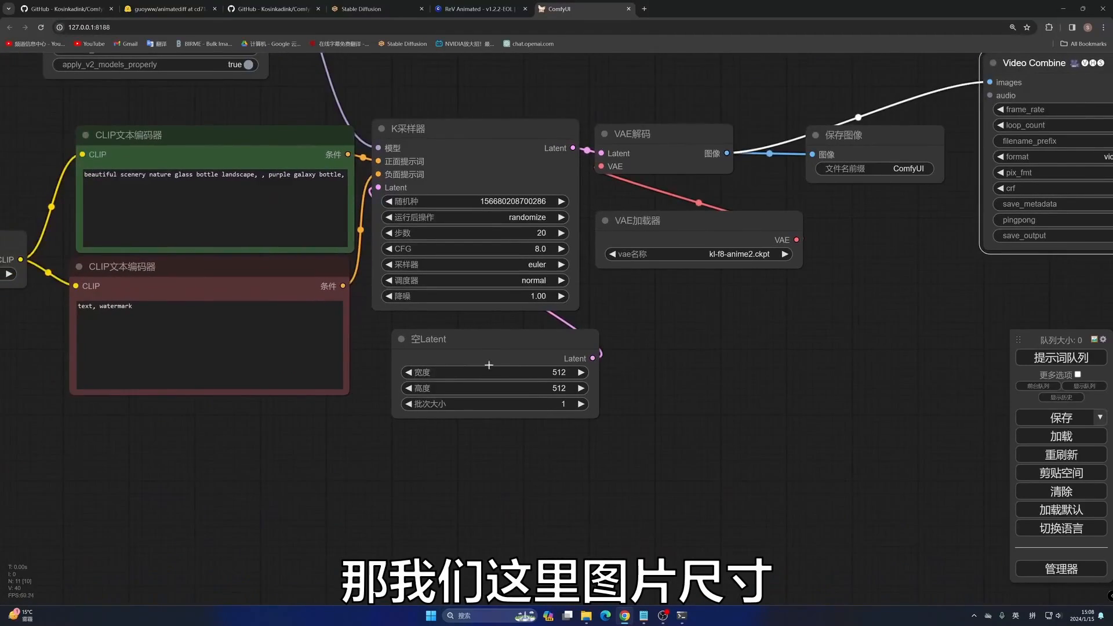
click(575, 405)
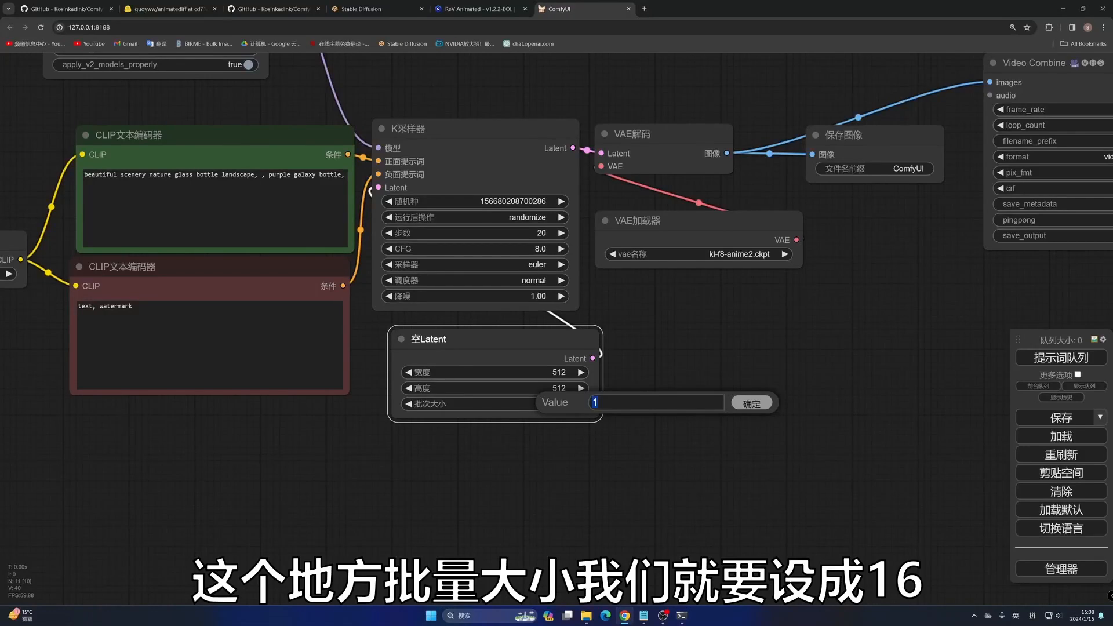
text(16)
click(753, 402)
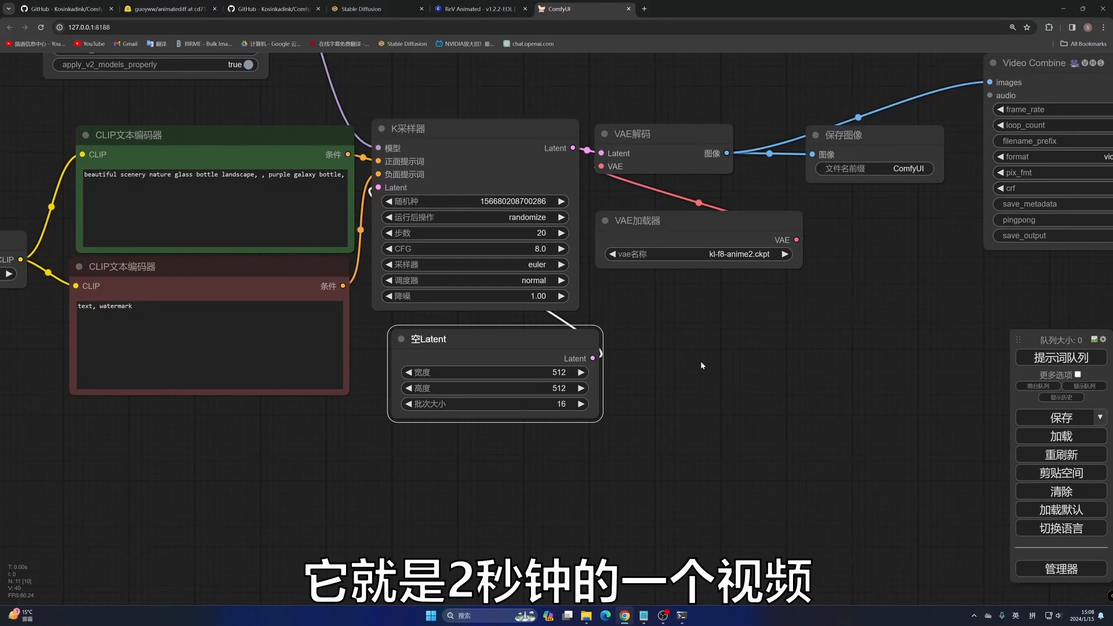
Step: Set the Checkpoint loader's model to revAnimated_v122.safetensors
drag(700, 361, 827, 423)
scroll(850, 449, down, 4)
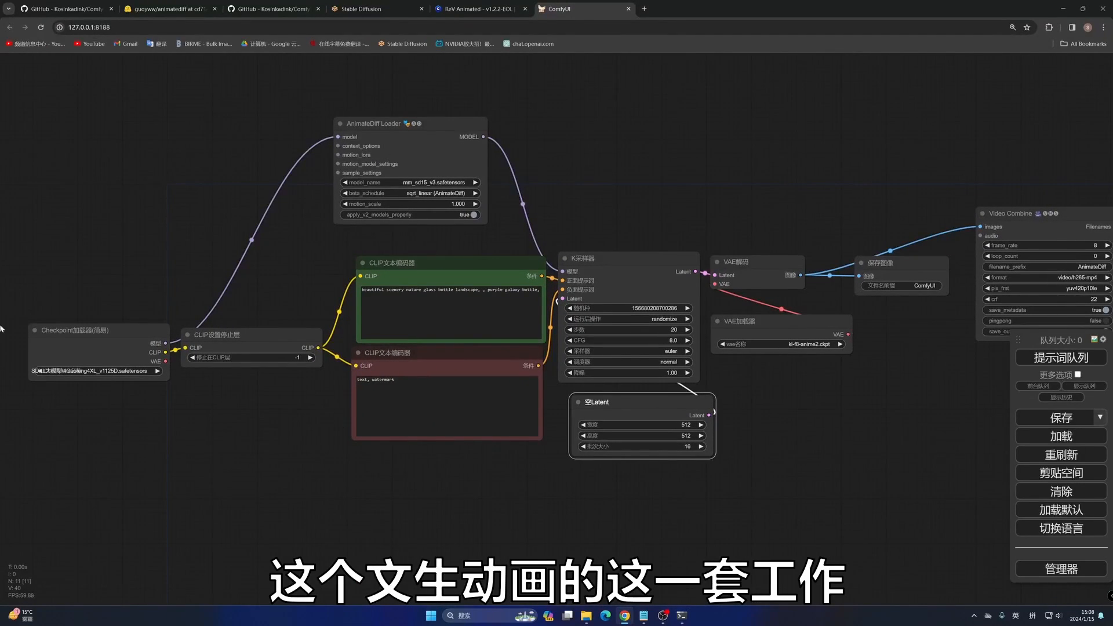
drag(186, 434, 423, 415)
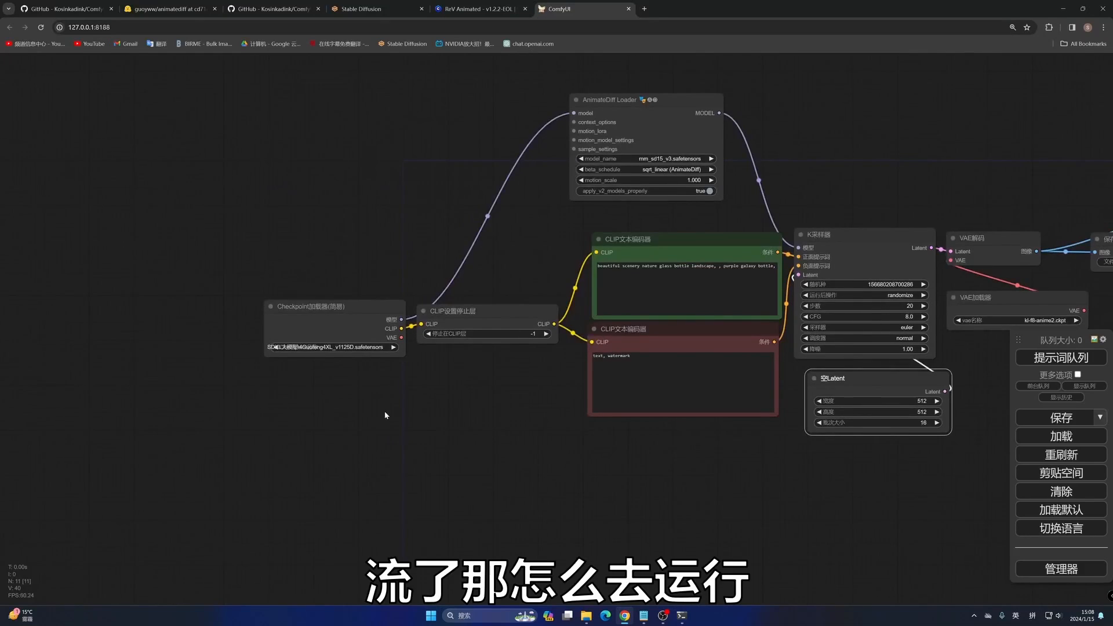
scroll(394, 407, up, 5)
click(283, 310)
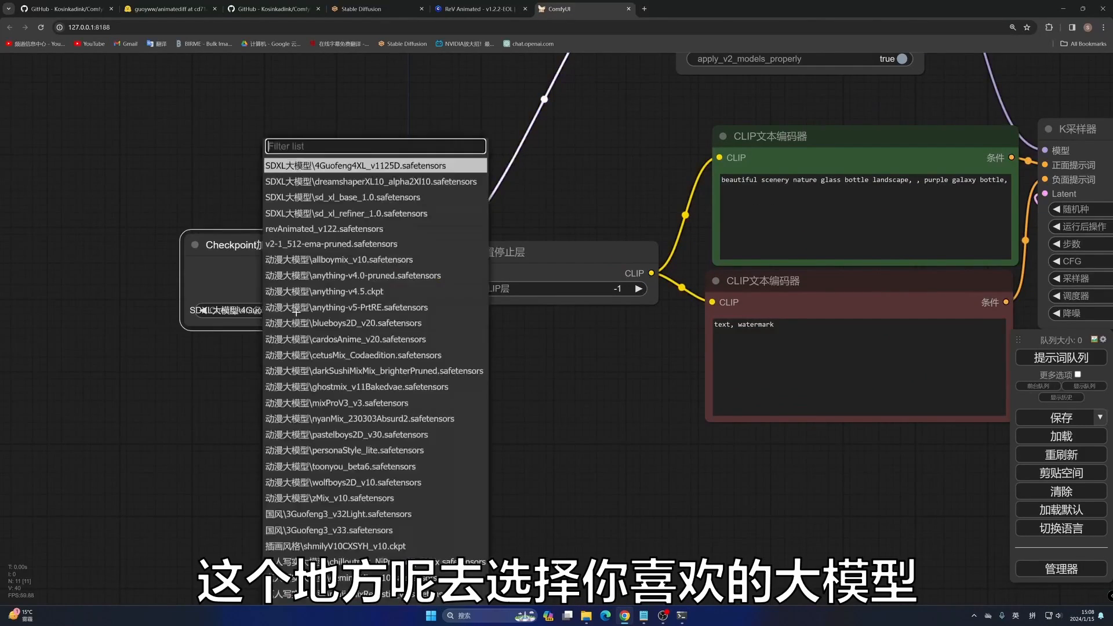
click(325, 228)
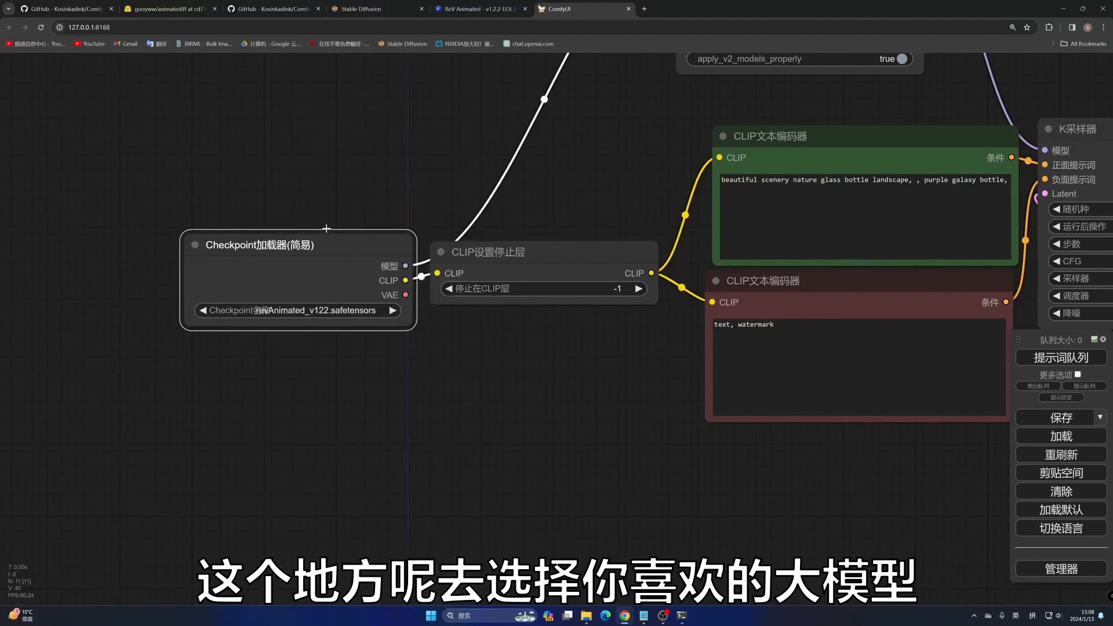
Step: Set the stop layer of the CLIP设置停止层 node to -2
drag(575, 340, 338, 376)
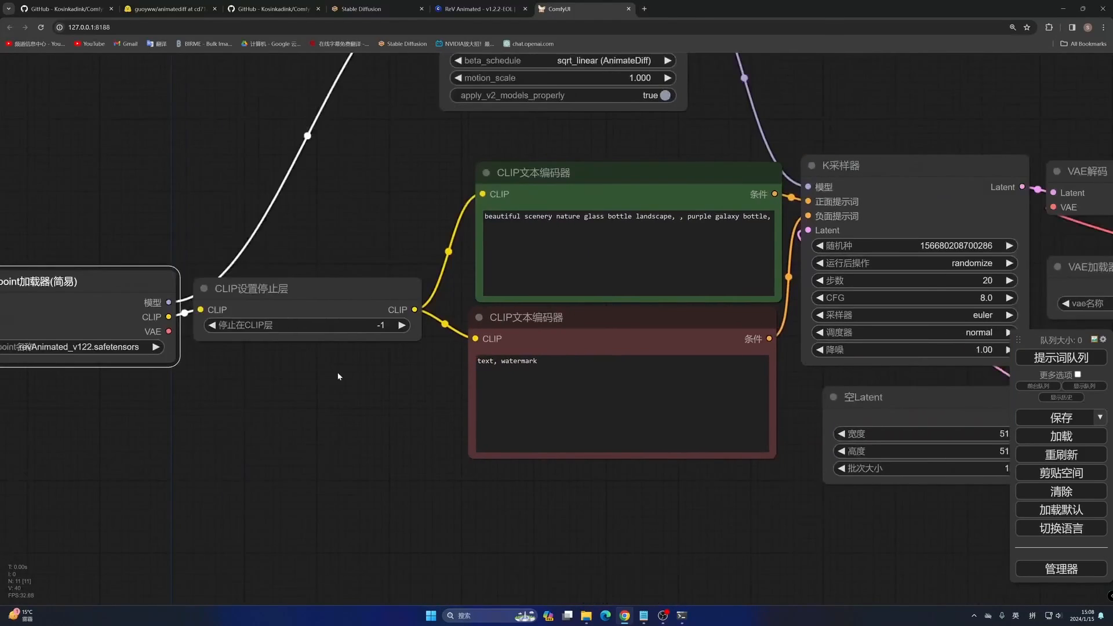
click(369, 324)
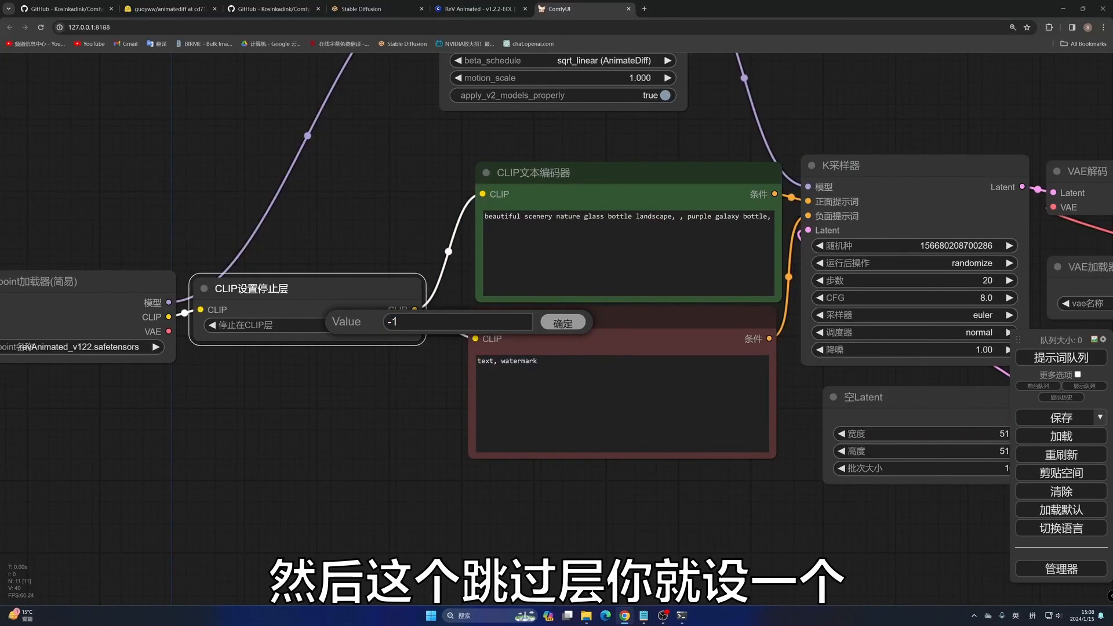
text(2)
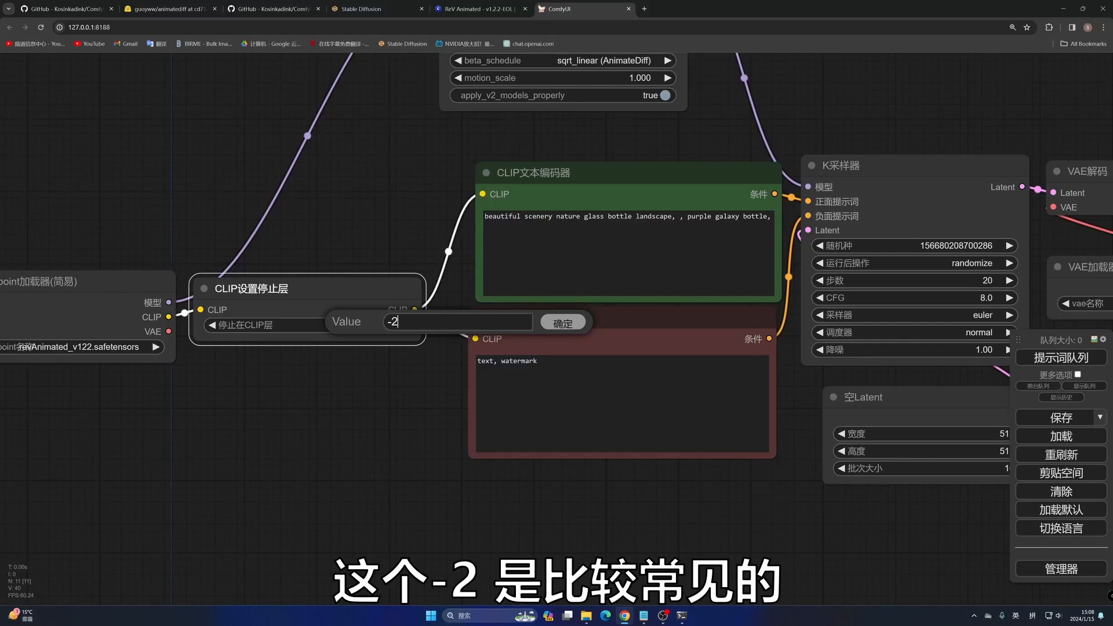
click(560, 324)
Step: Choose mm_sd15_v3.safetensors as the motion model of the AnimateDiff Loader node
drag(593, 137, 476, 279)
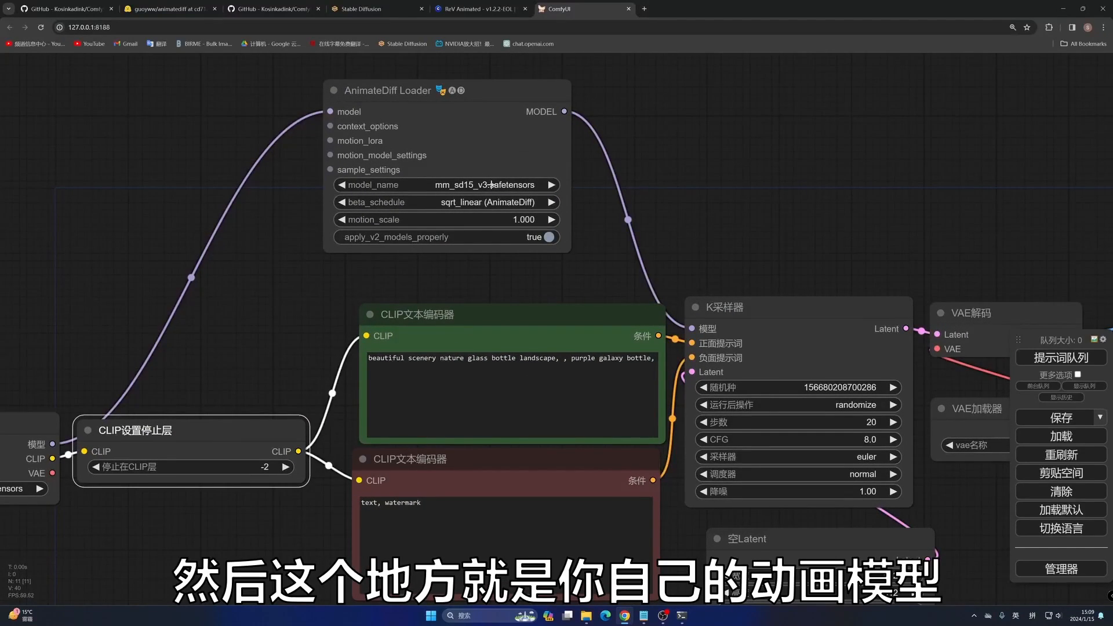
click(491, 184)
click(516, 187)
Step: Replace the positive prompt with the prompt copied from the first sample image on Civitai's ReV Animated page
drag(548, 444, 572, 344)
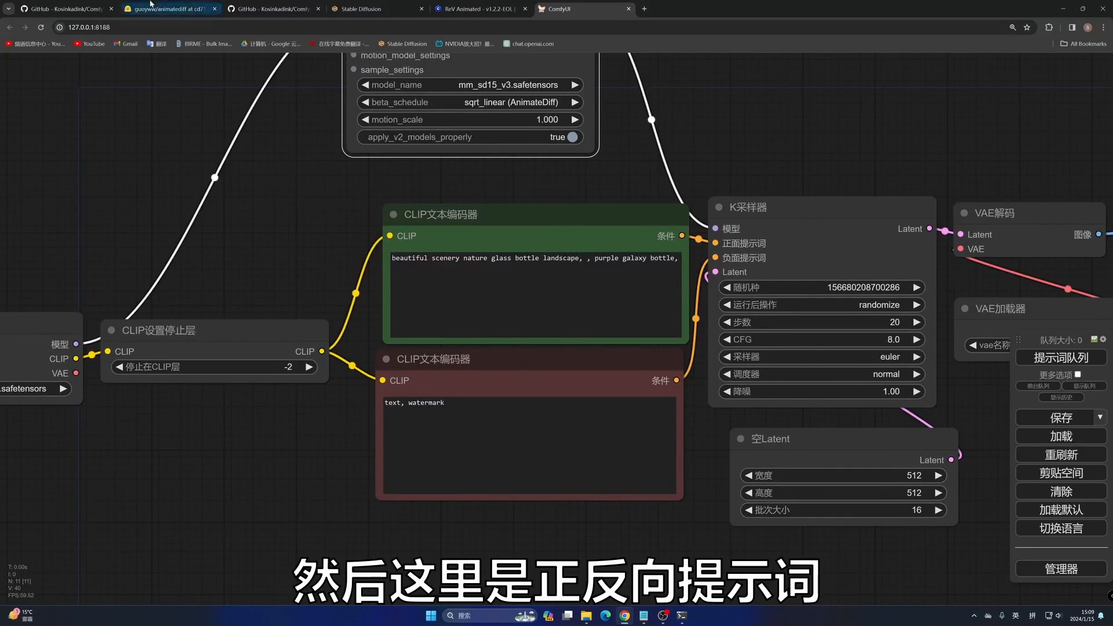
click(477, 9)
click(439, 219)
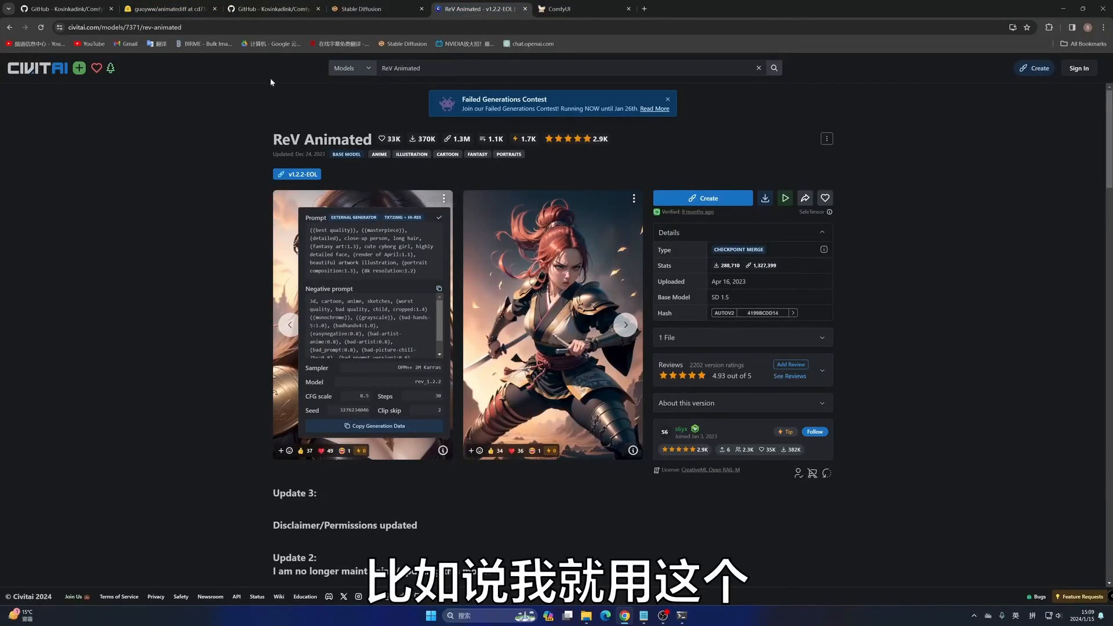
click(559, 8)
click(533, 296)
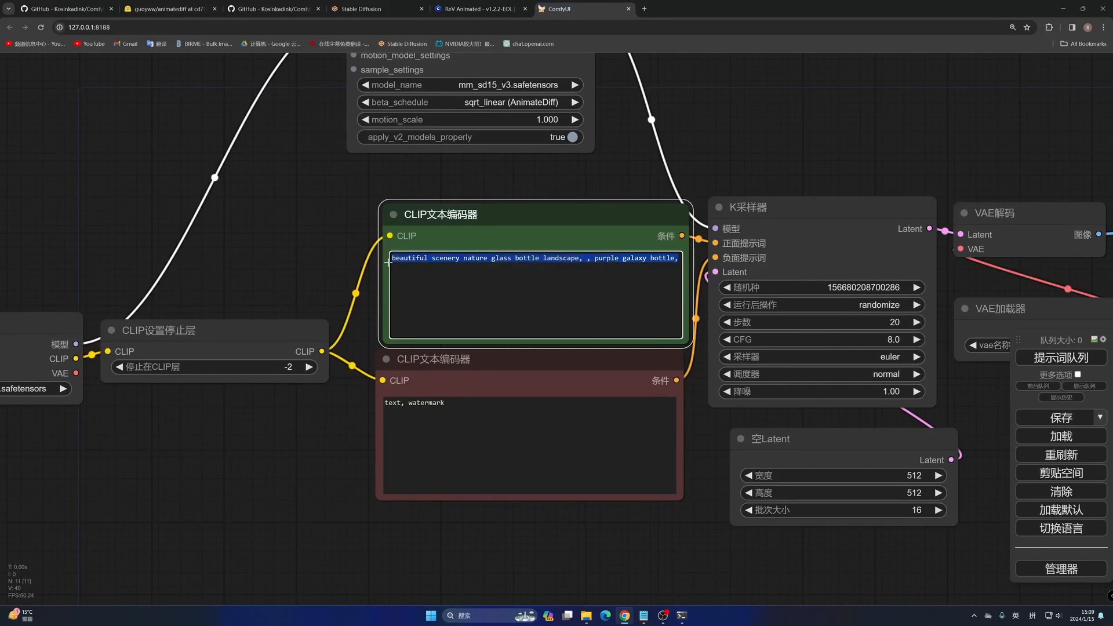
key(ctrl+a)
key(ctrl+v)
Step: Replace the negative prompt with the negative prompt copied from the same ReV Animated sample image on Civitai
click(493, 9)
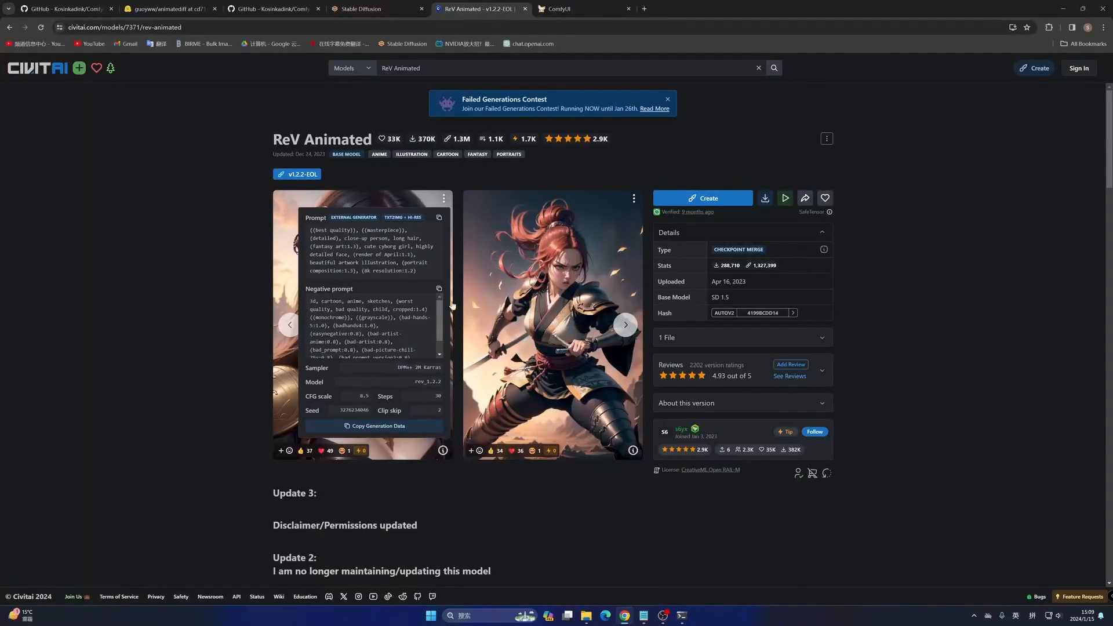
click(439, 288)
click(565, 9)
click(533, 441)
key(ctrl+a)
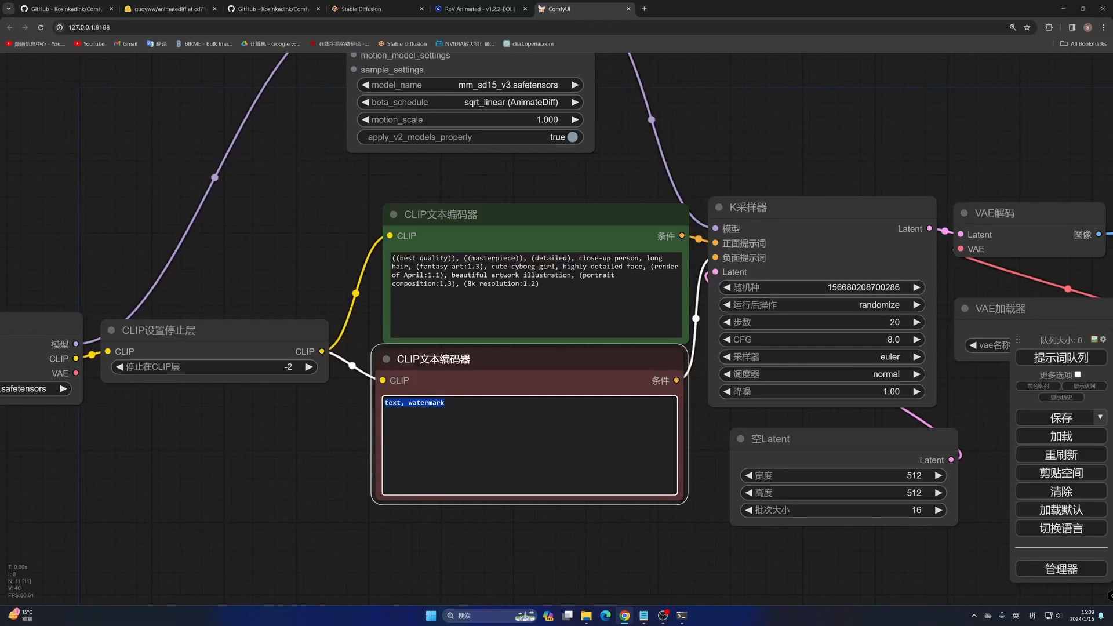
key(ctrl+v)
Step: Check the latent size, VAE and Video Combine settings, and run the workflow to generate the 16-frame animation
drag(716, 439, 500, 425)
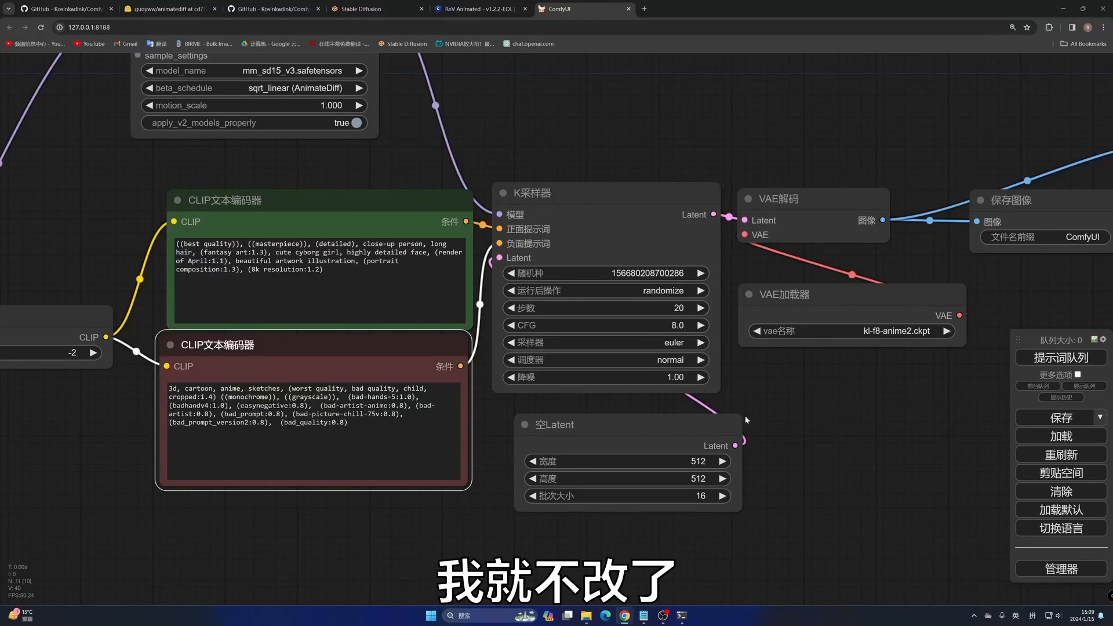
drag(746, 419, 744, 329)
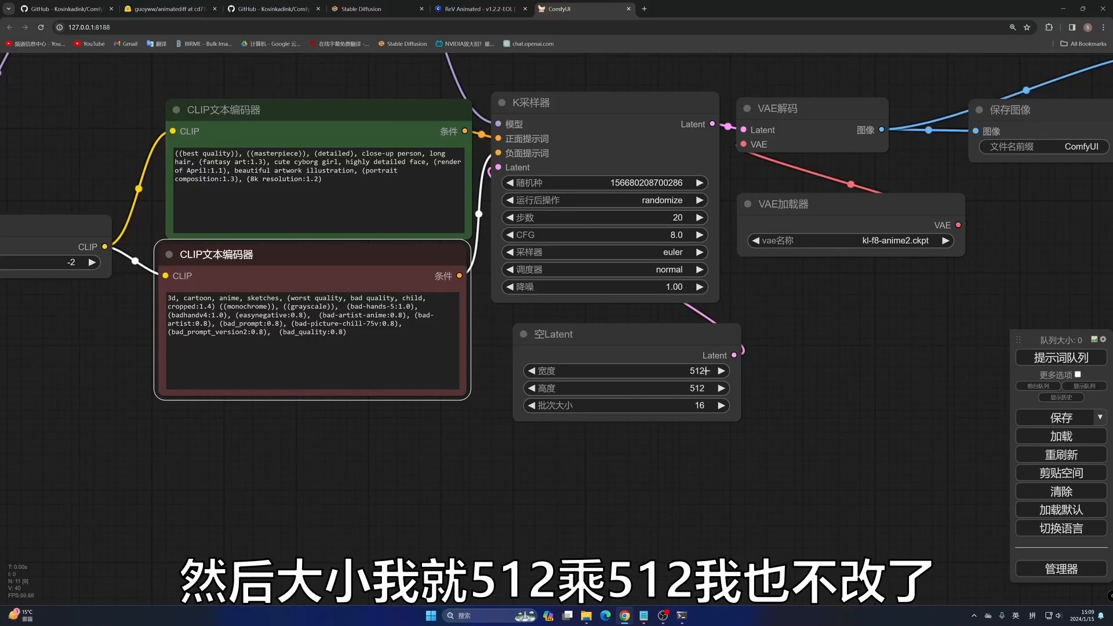
drag(1008, 329, 752, 456)
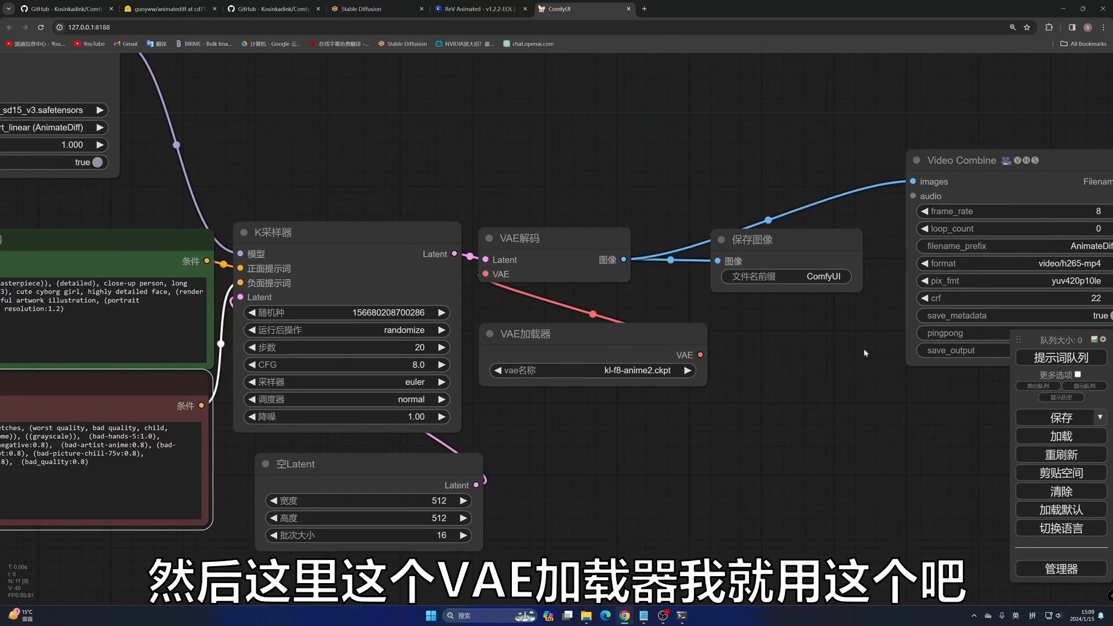
drag(823, 361, 671, 409)
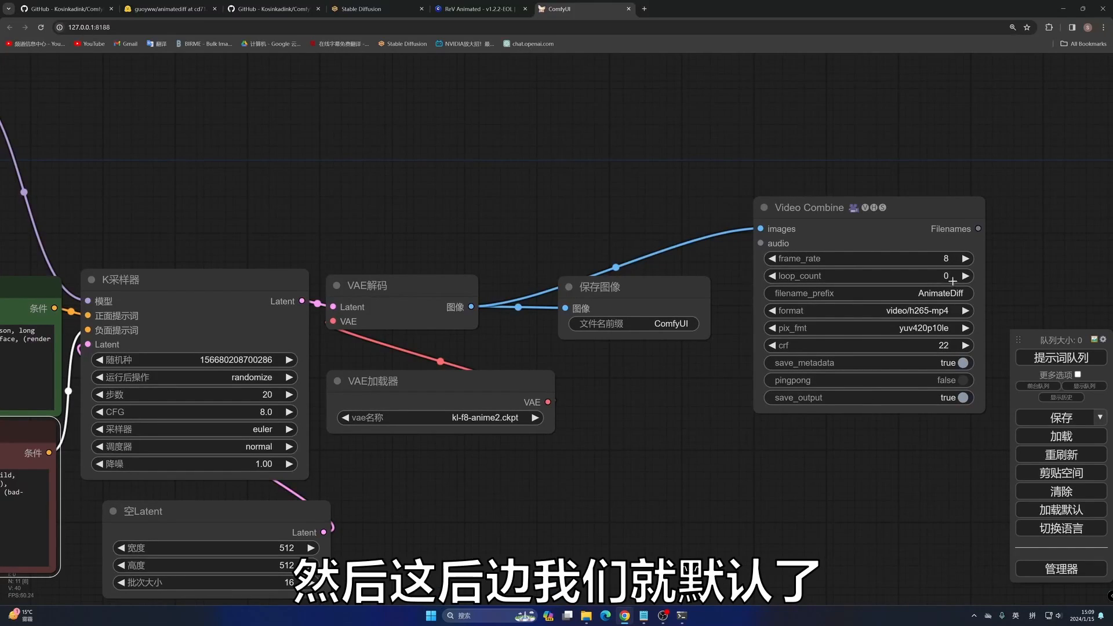
scroll(946, 304, down, 1)
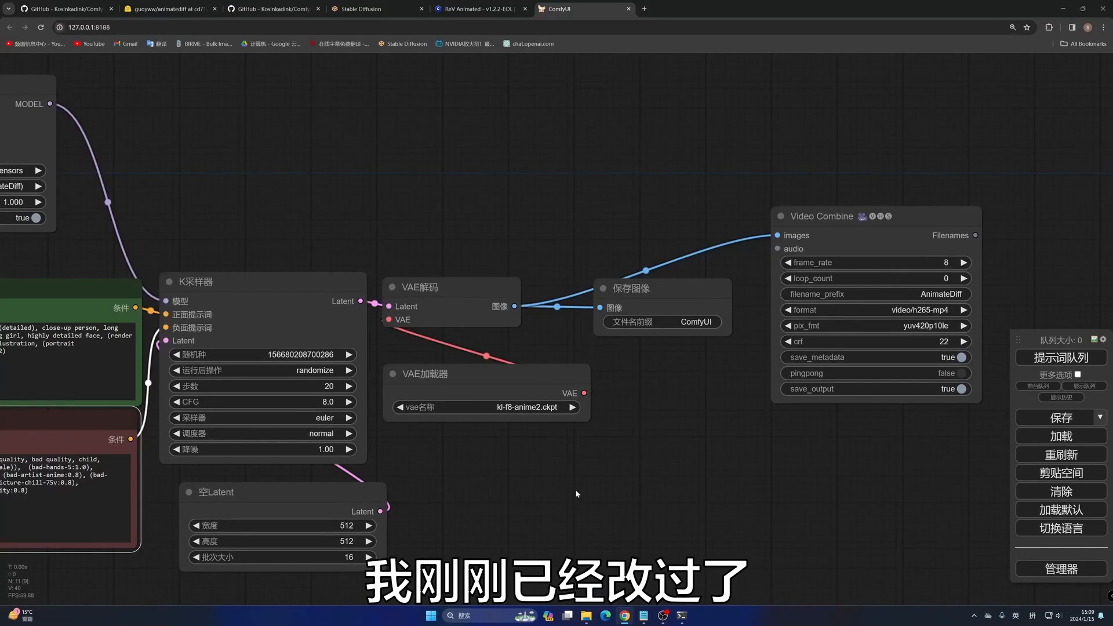
drag(560, 493, 844, 425)
scroll(847, 399, down, 4)
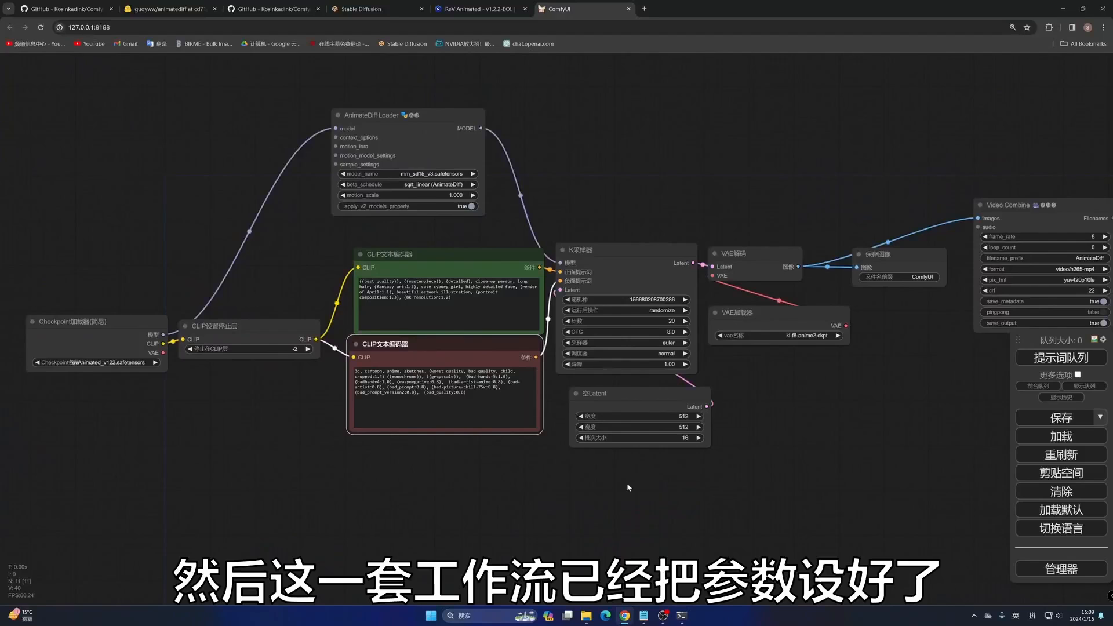
click(1055, 360)
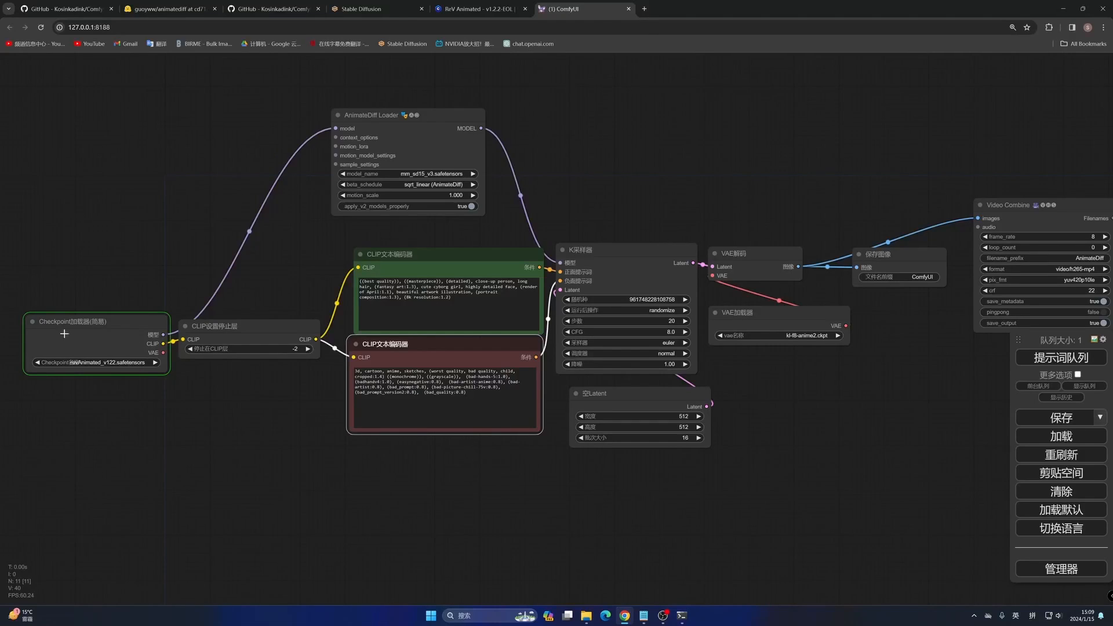
Step: Enlarge the Video Combine node to more than twice its width to view the generated animation at a larger size
scroll(597, 404, down, 2)
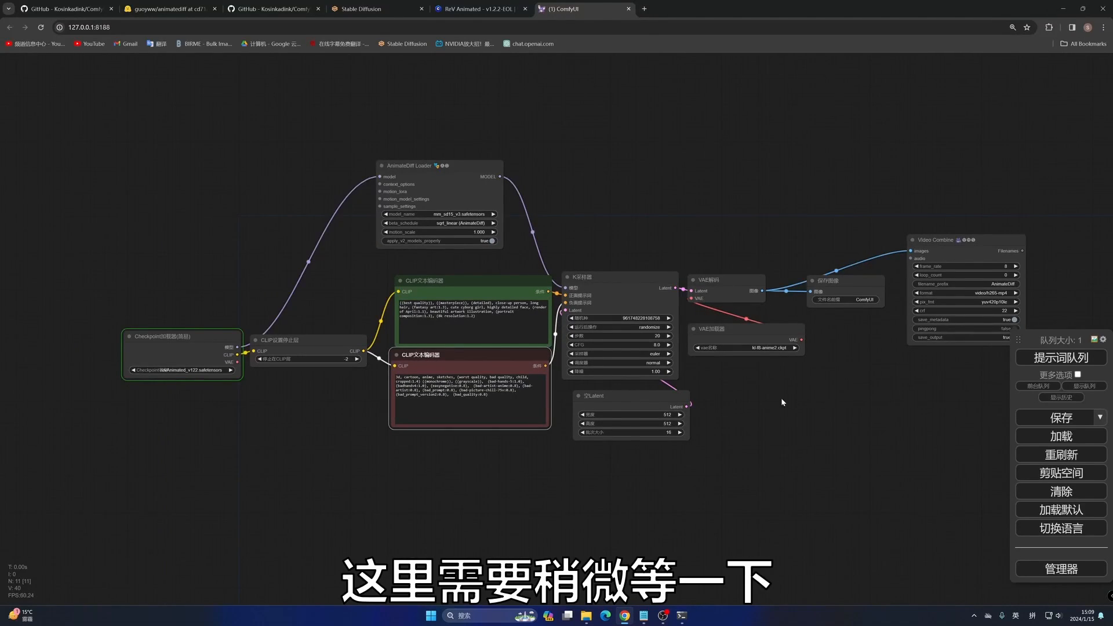
scroll(735, 405, up, 1)
drag(744, 454, 731, 410)
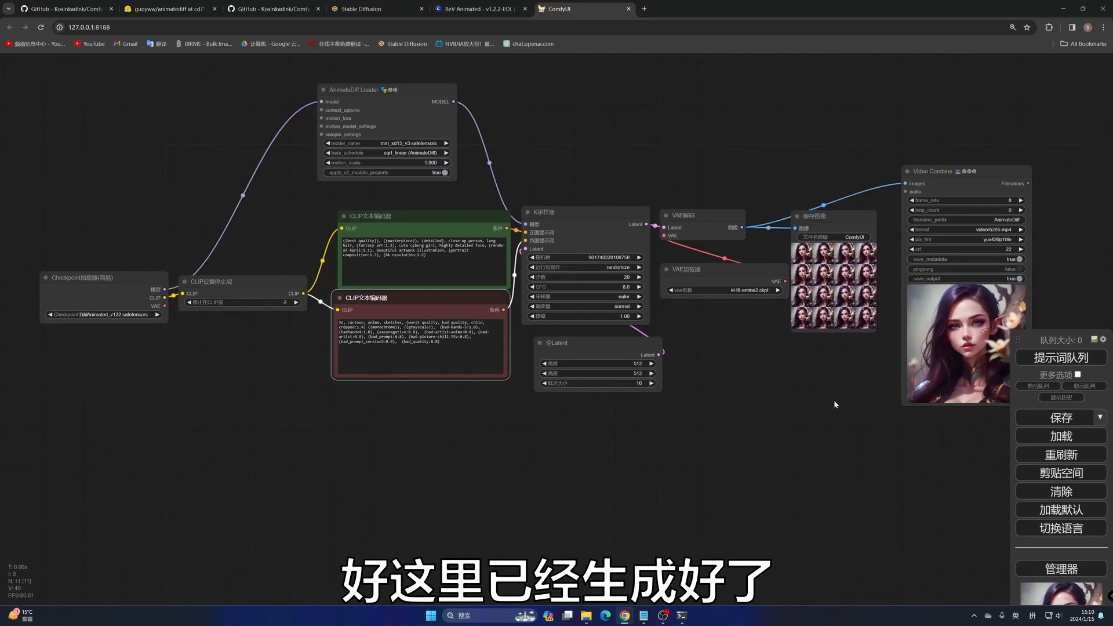
drag(833, 389, 556, 378)
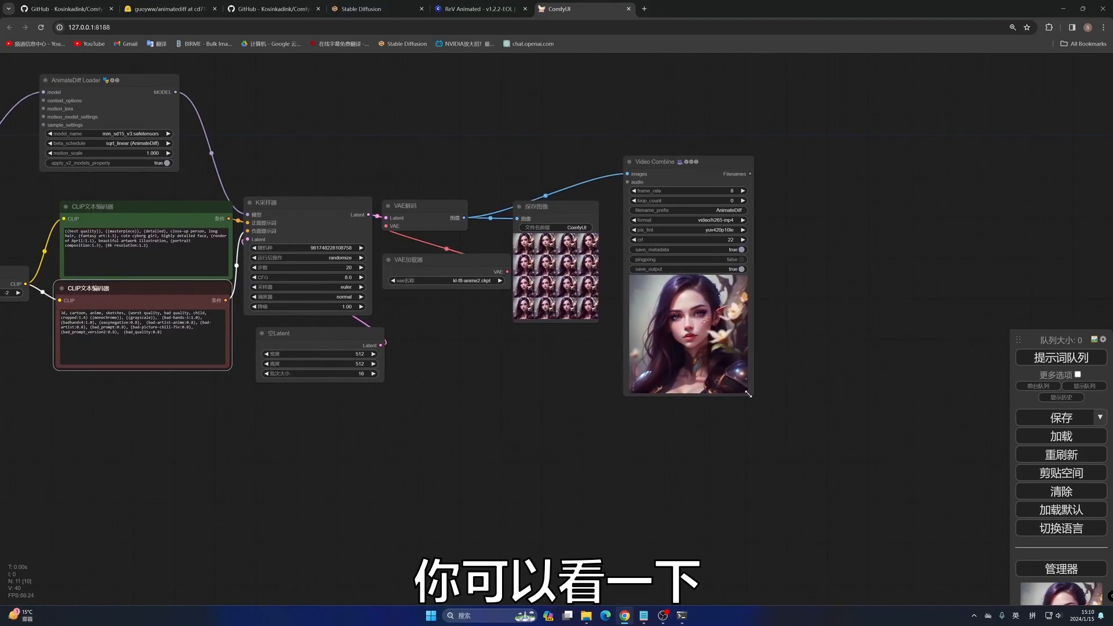
drag(748, 394, 936, 577)
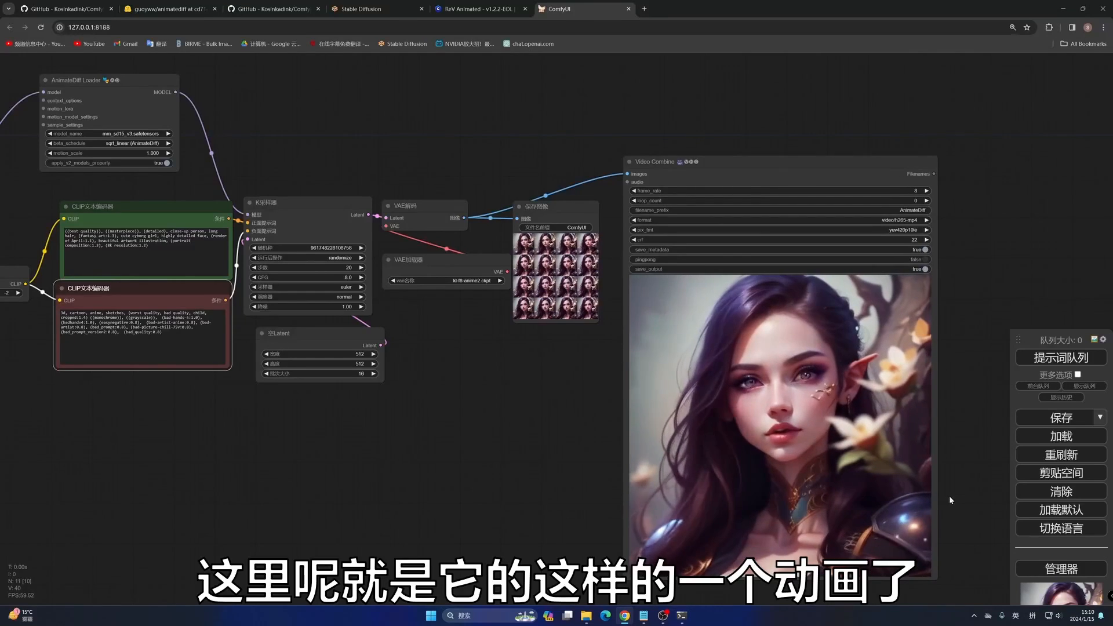
drag(948, 495, 907, 364)
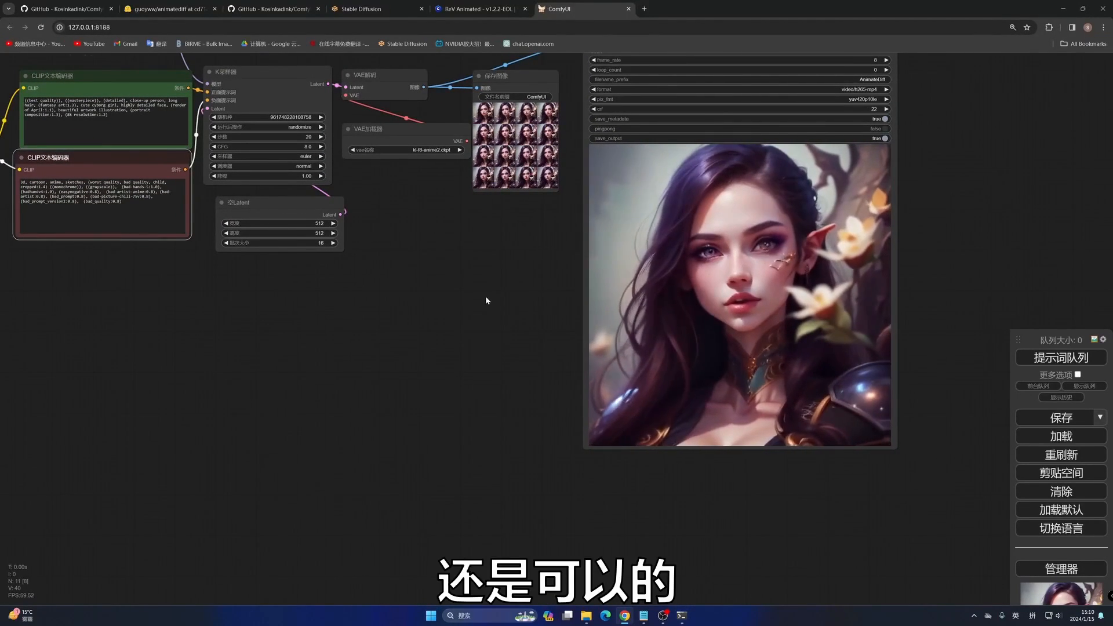
Step: Set the batch size of the 空Latent node to 48
scroll(485, 300, down, 2)
drag(421, 305, 719, 332)
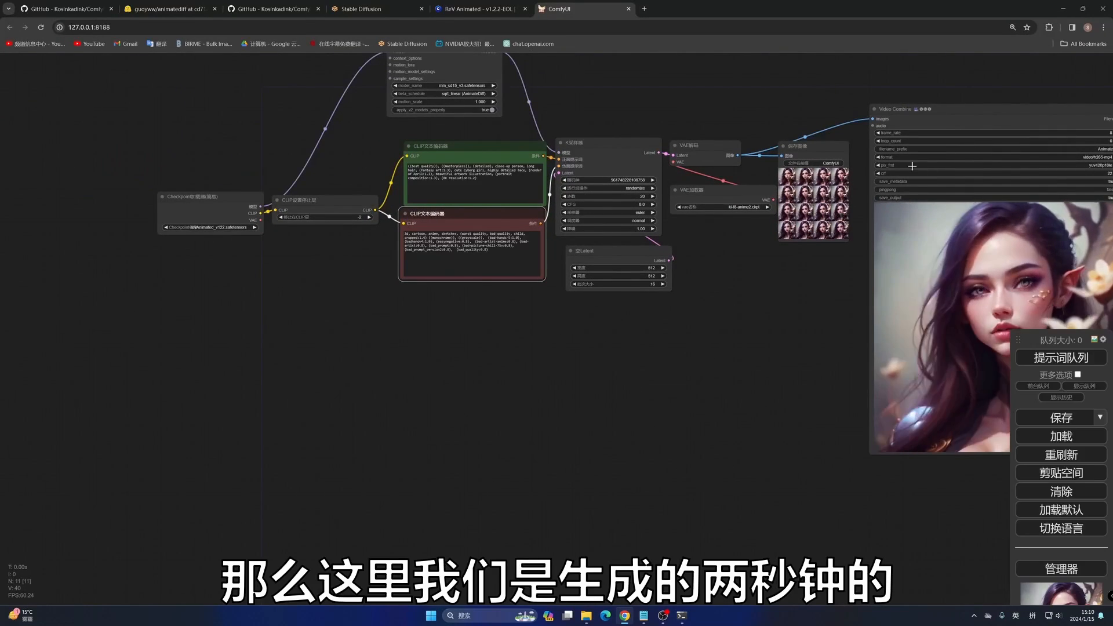
drag(796, 269, 687, 305)
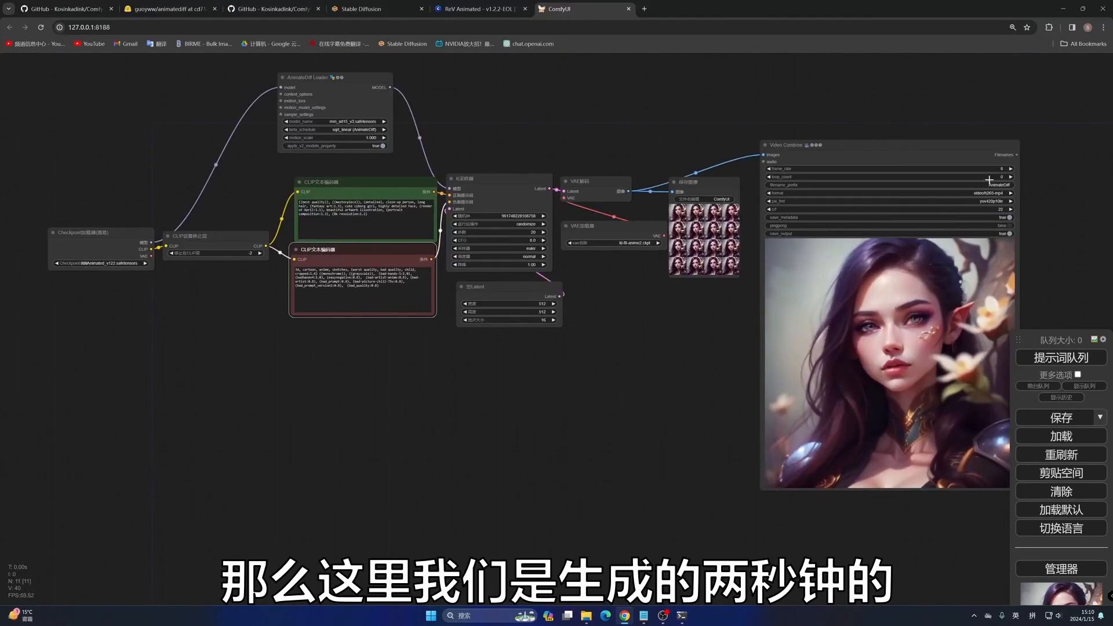
scroll(600, 407, up, 4)
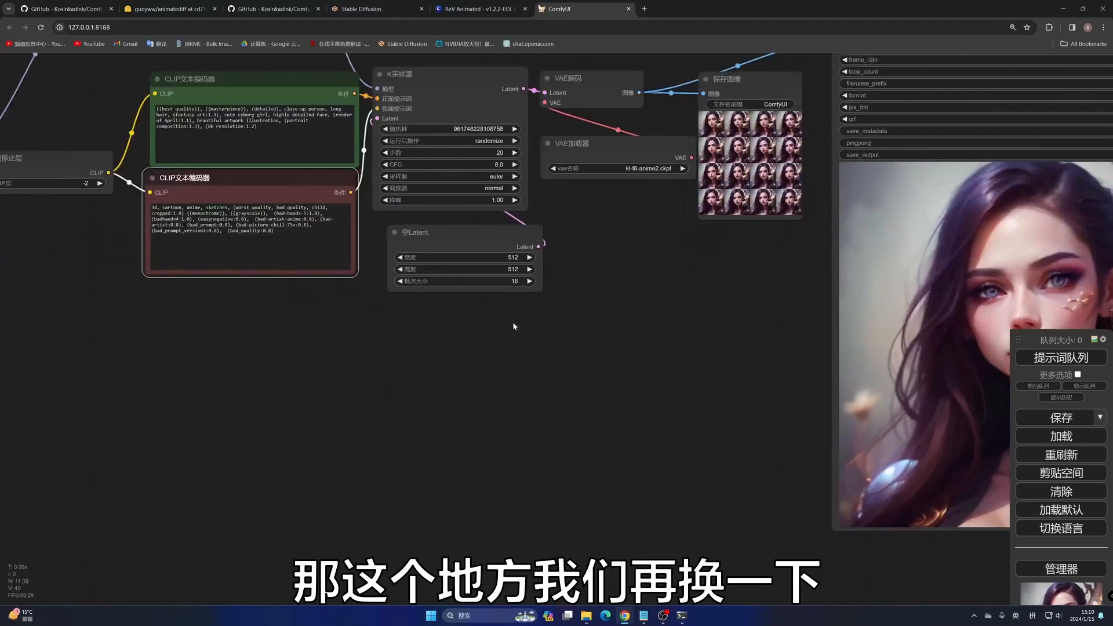
click(510, 281)
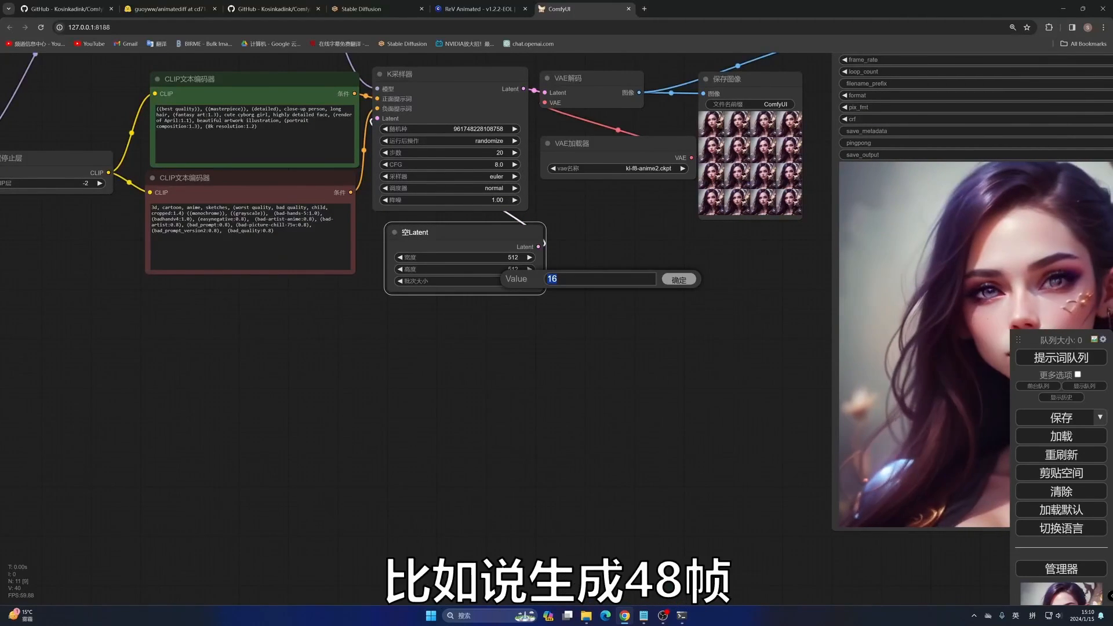
text(48)
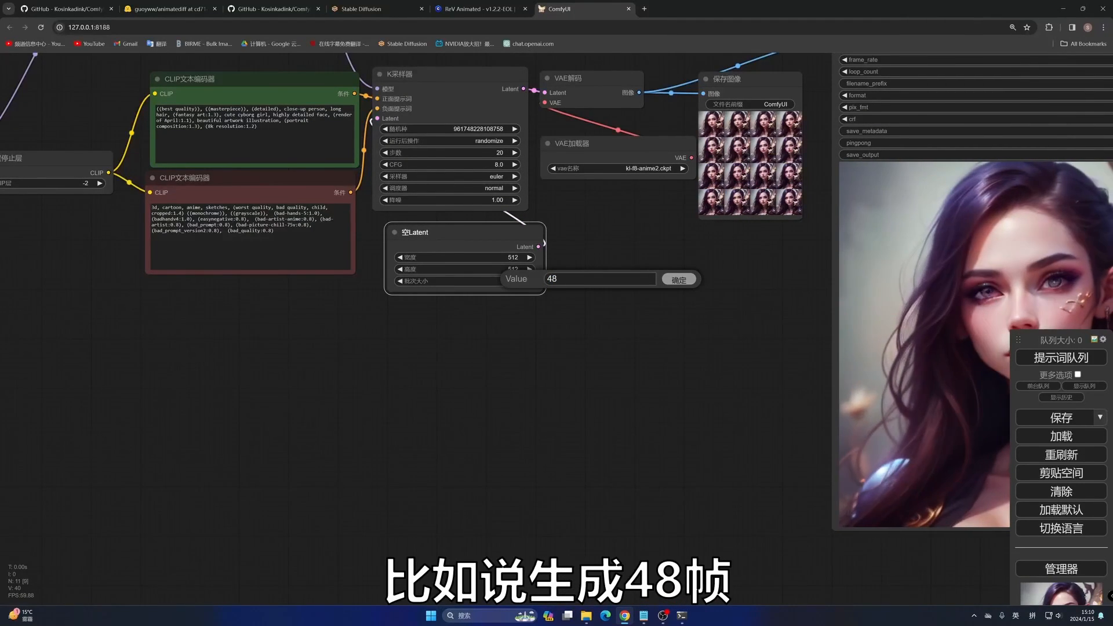
click(675, 280)
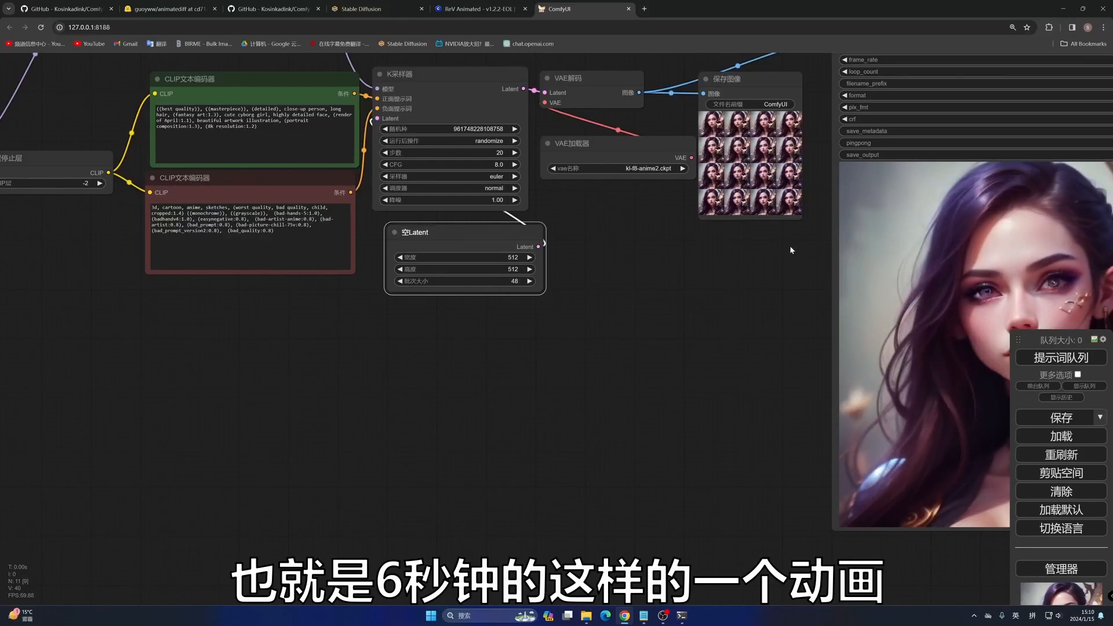
Step: Try to generate the animation with the 48-frame batch, and read and dismiss the sampler's error report
drag(790, 250, 726, 390)
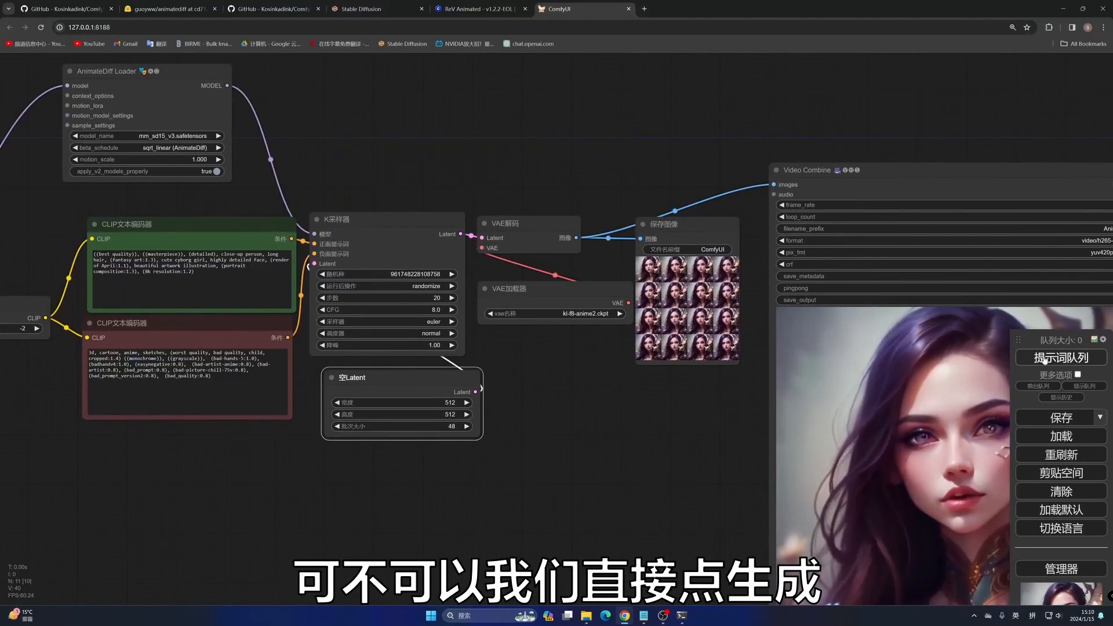
click(1045, 360)
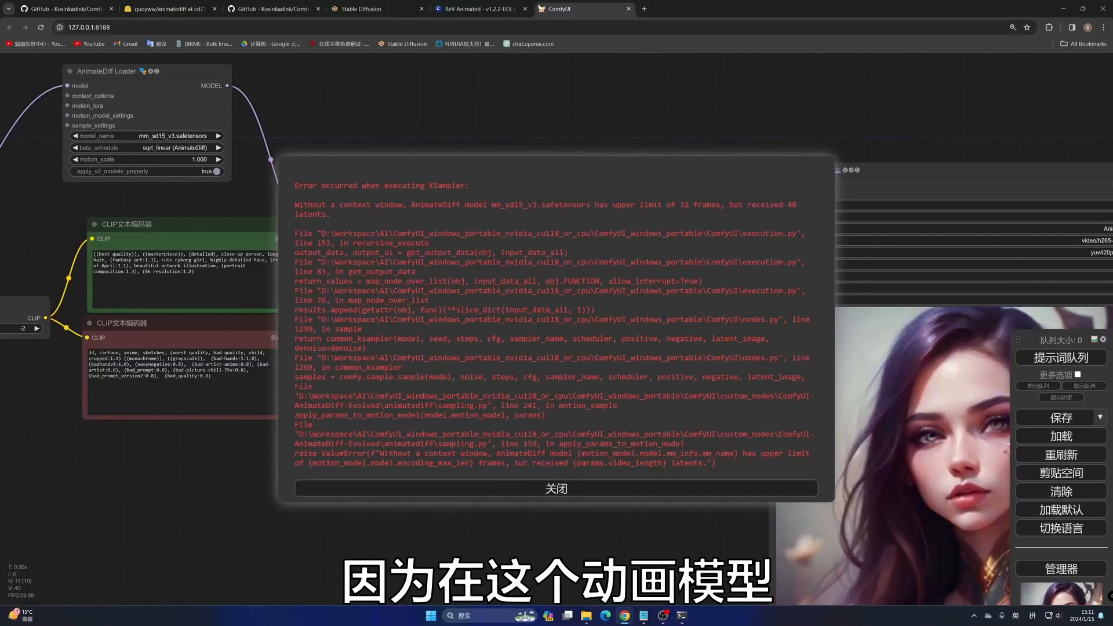
drag(469, 204, 549, 205)
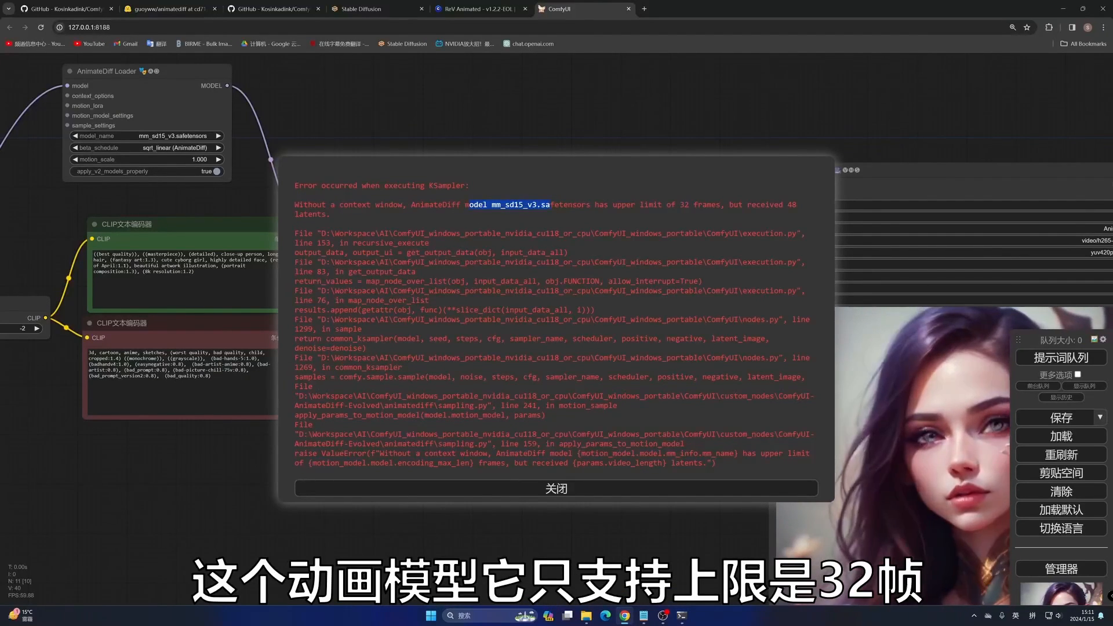
drag(640, 204, 795, 211)
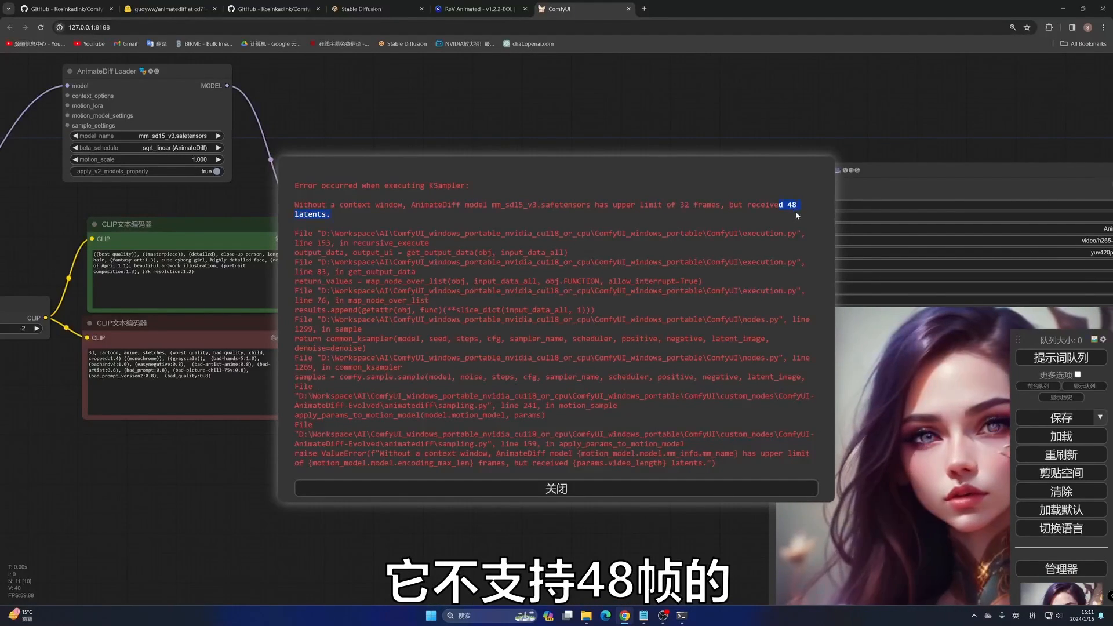
click(589, 486)
Step: Add a Uniform Context Options node feeding the AnimateDiff Loader's context_options input, and place it to the left of the loader
drag(285, 456, 611, 528)
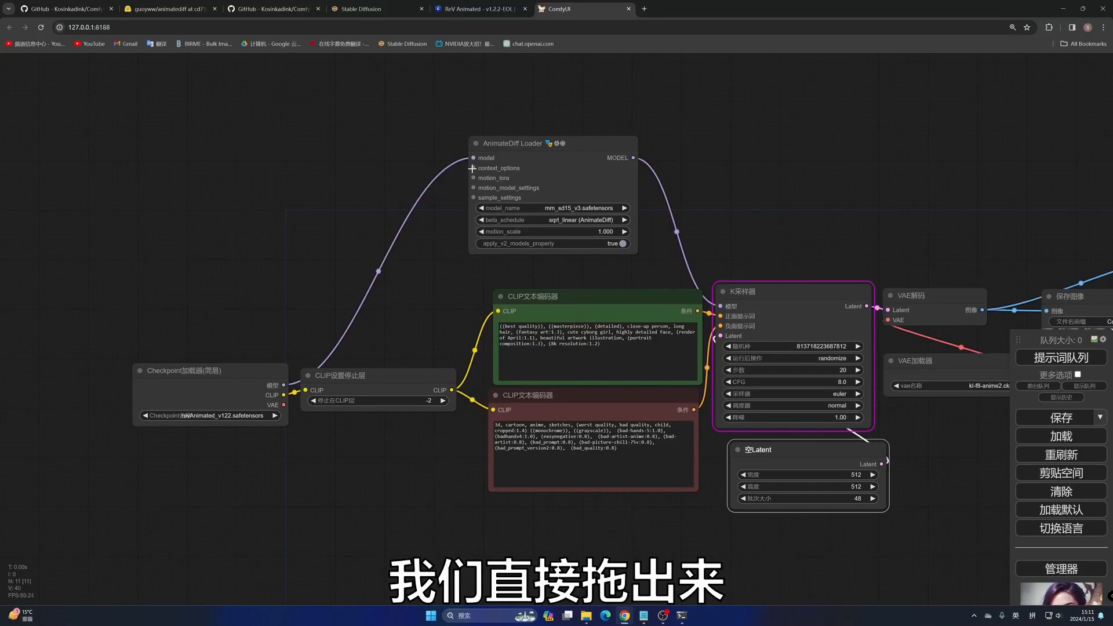
drag(473, 168, 380, 160)
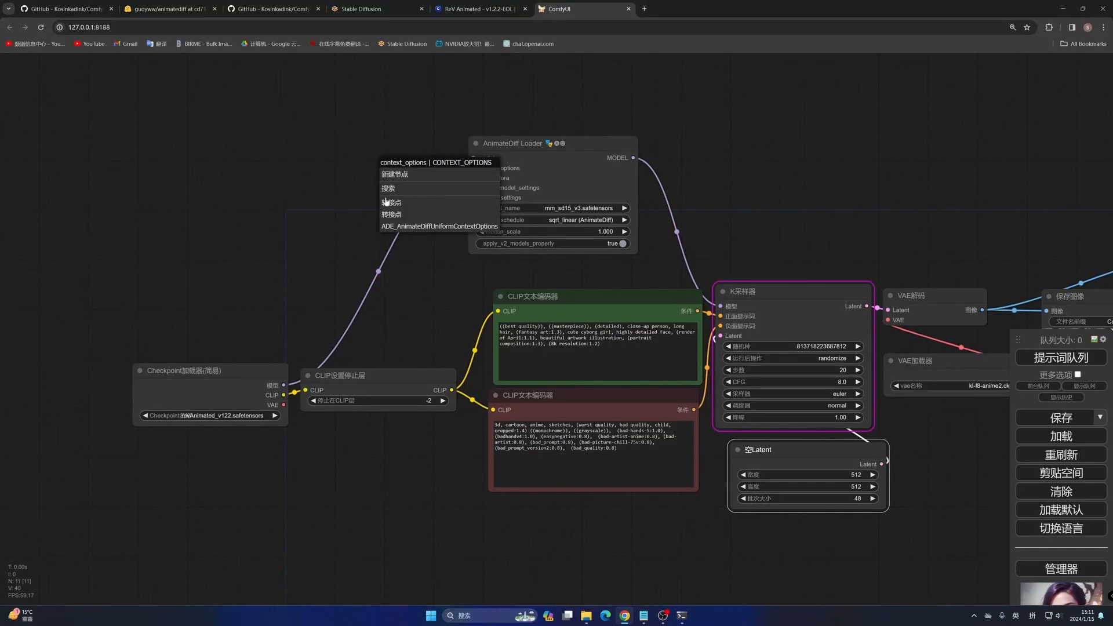
click(410, 227)
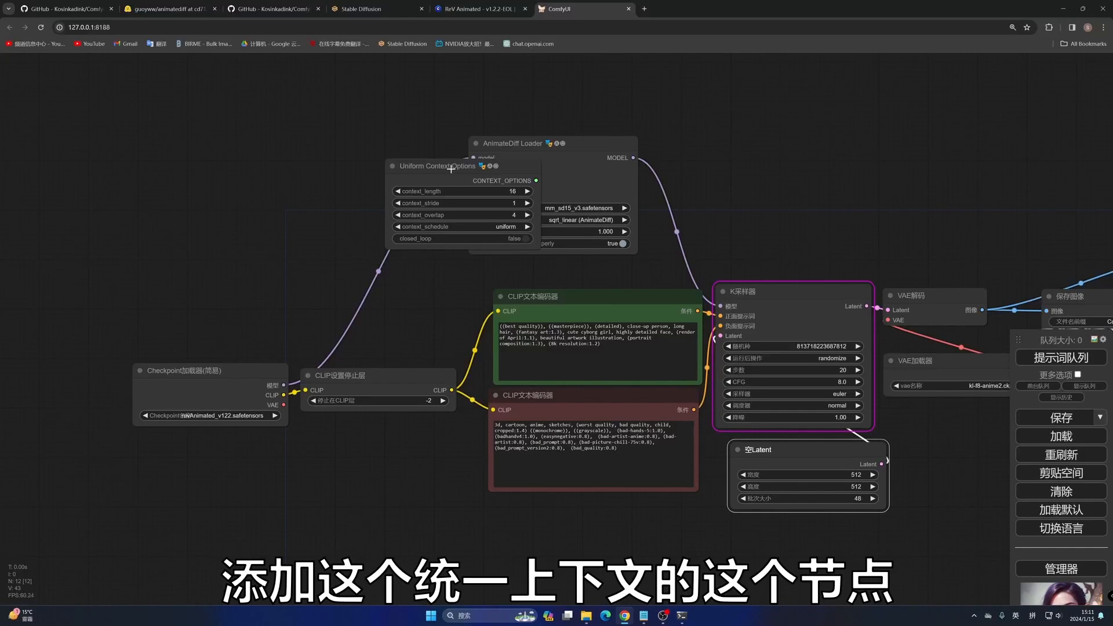
drag(468, 164, 285, 126)
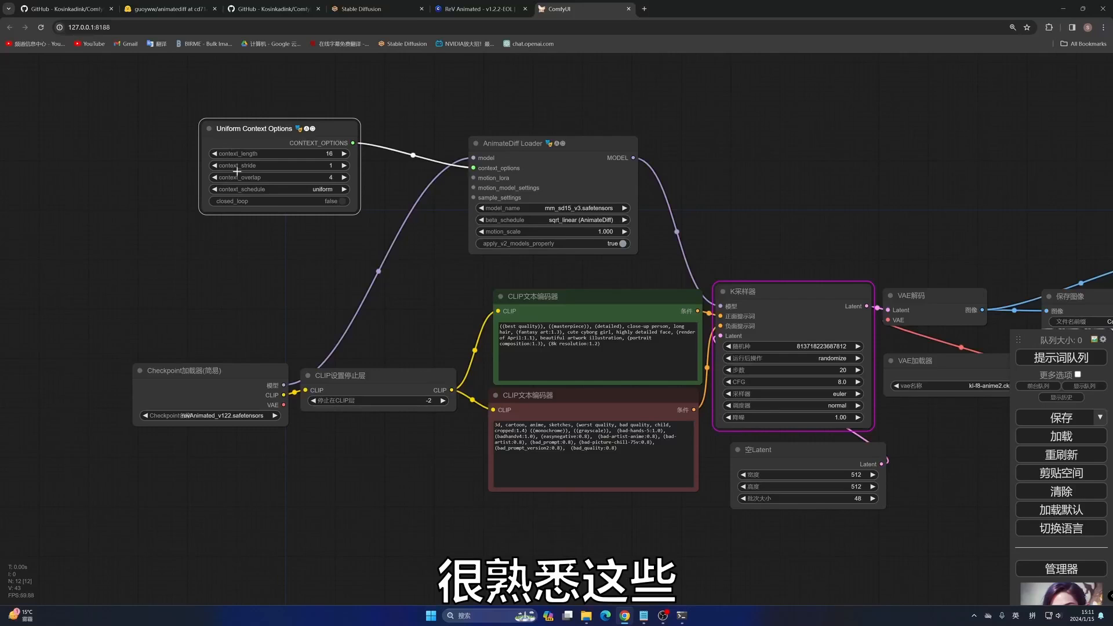
Step: Compare the Uniform Context Options with the context batch size, stride and overlap settings in the Stable Diffusion WebUI's AnimateDiff section, and return to ComfyUI
click(355, 8)
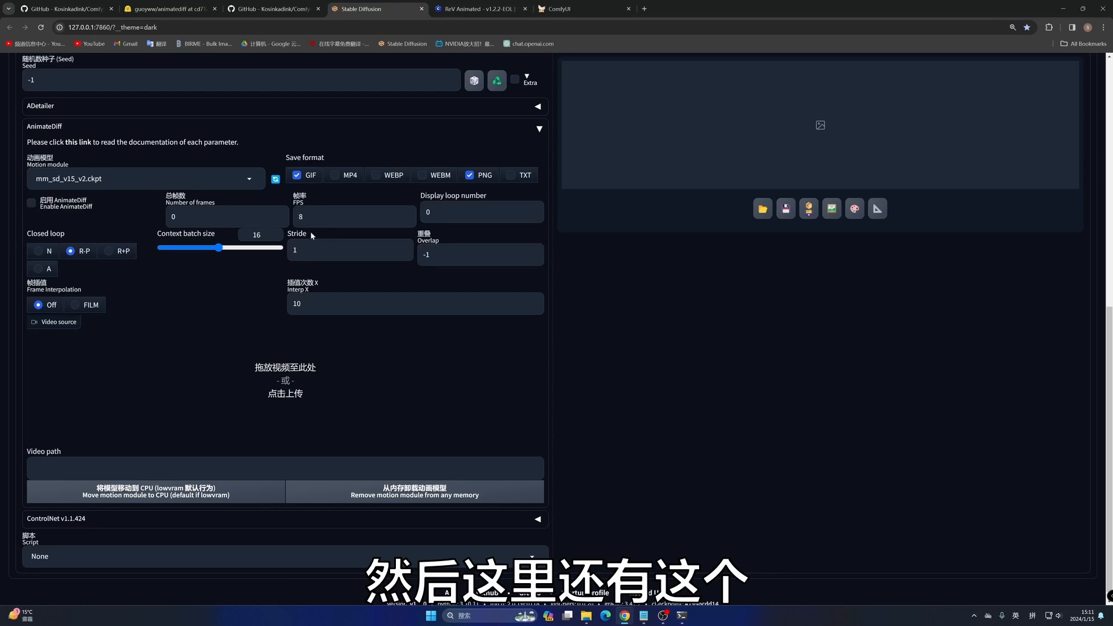
drag(311, 232, 289, 236)
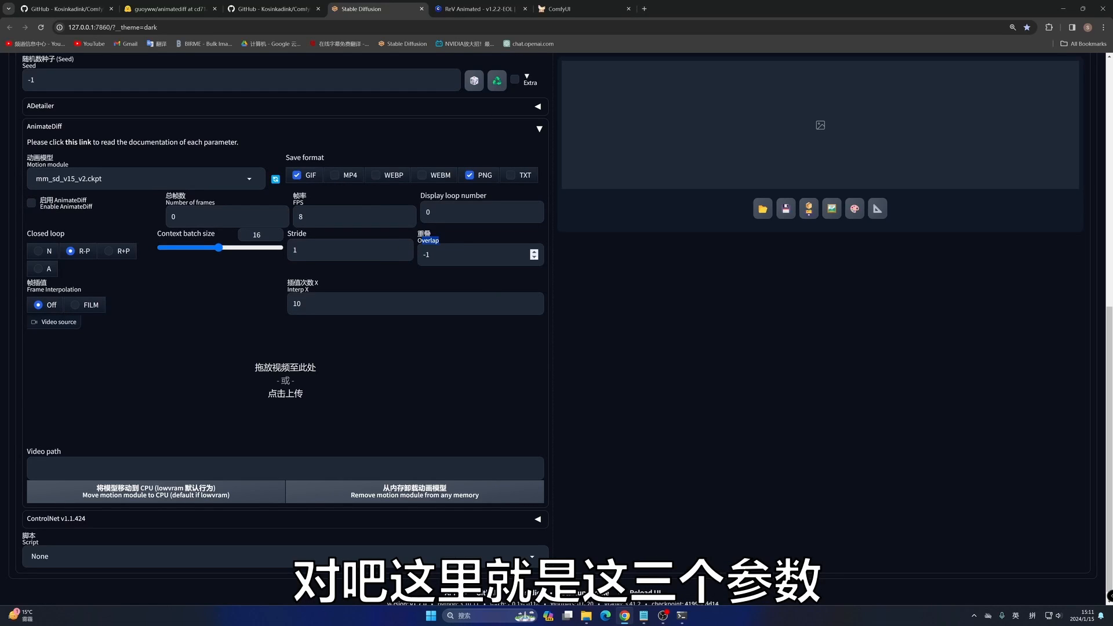
click(565, 9)
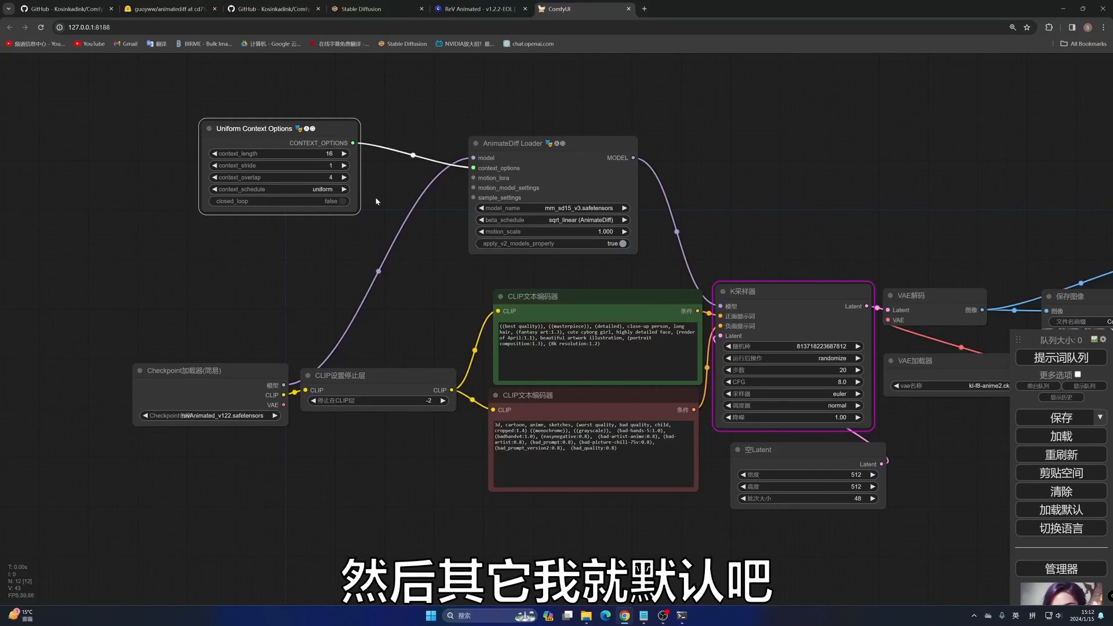
Step: Generate the 48-frame animation with the Uniform Context Options connected and view the result in the Video Combine node
drag(384, 193, 273, 171)
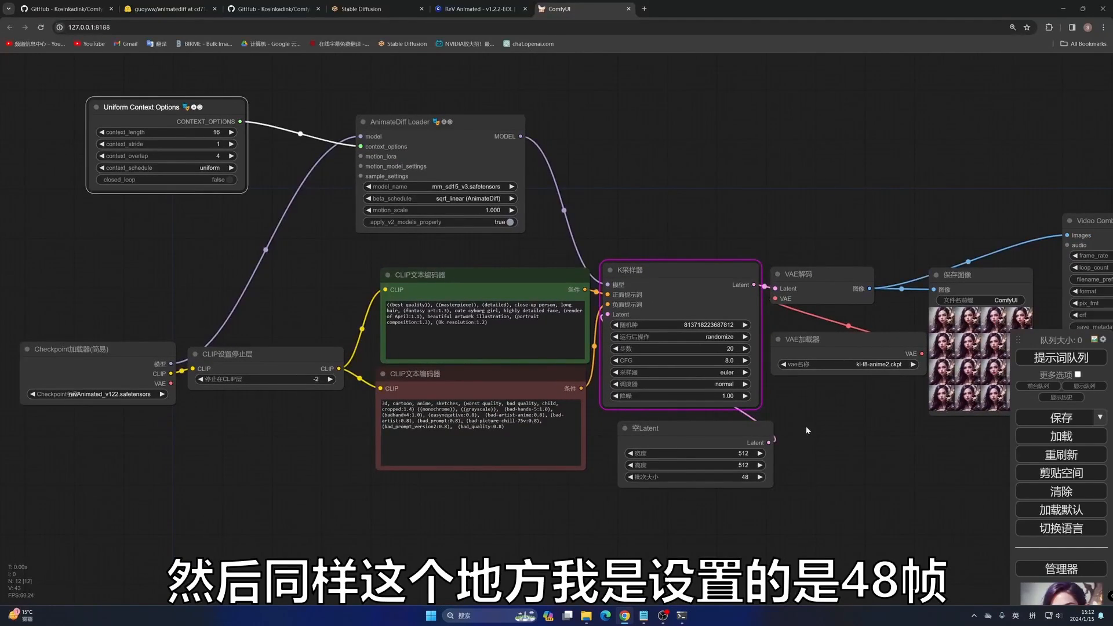
drag(807, 431, 719, 354)
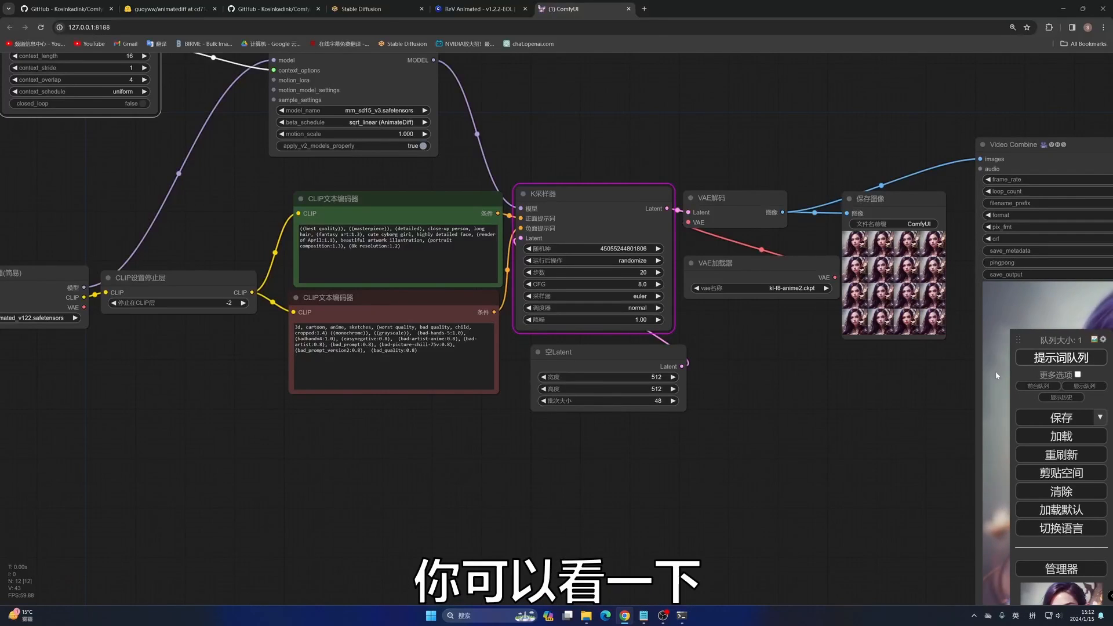
drag(770, 395, 866, 472)
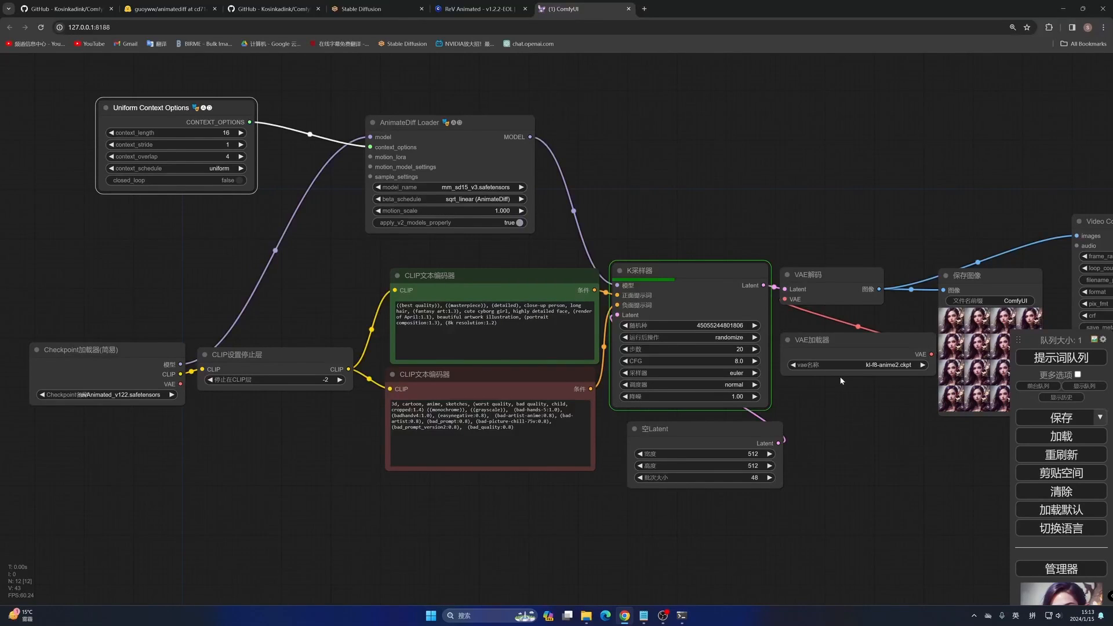
drag(840, 376, 404, 246)
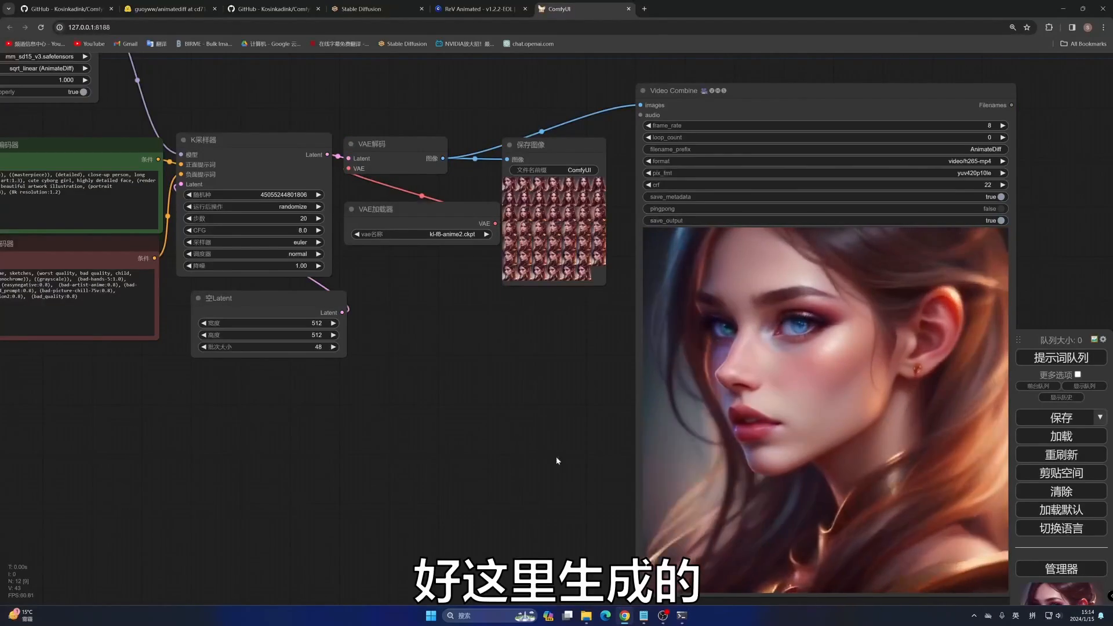
drag(555, 457, 368, 356)
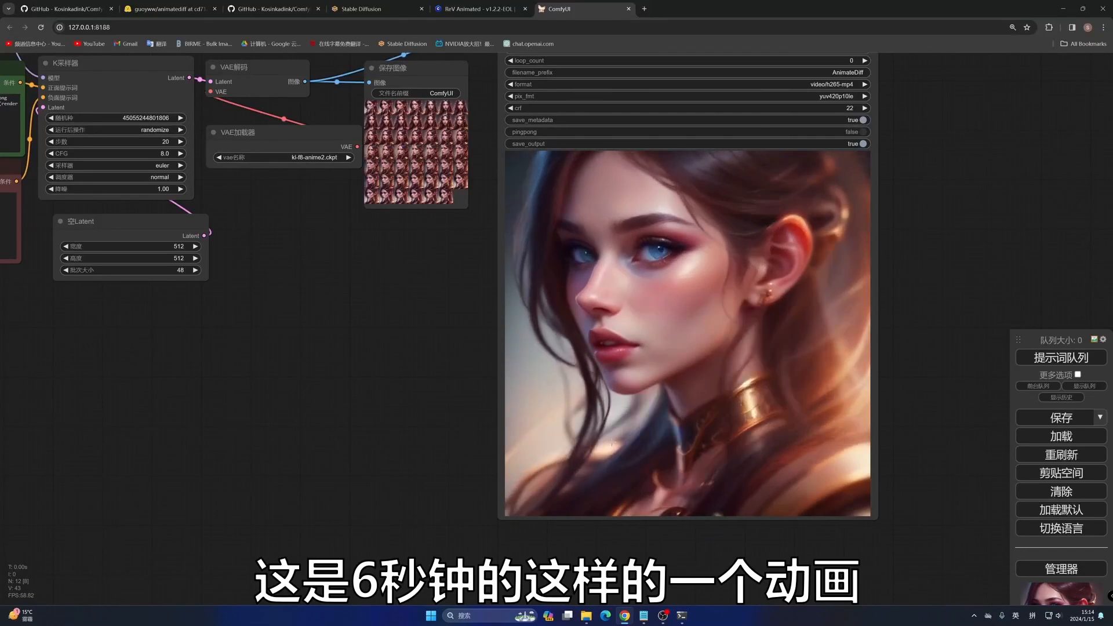
drag(304, 291, 448, 341)
scroll(934, 574, down, 3)
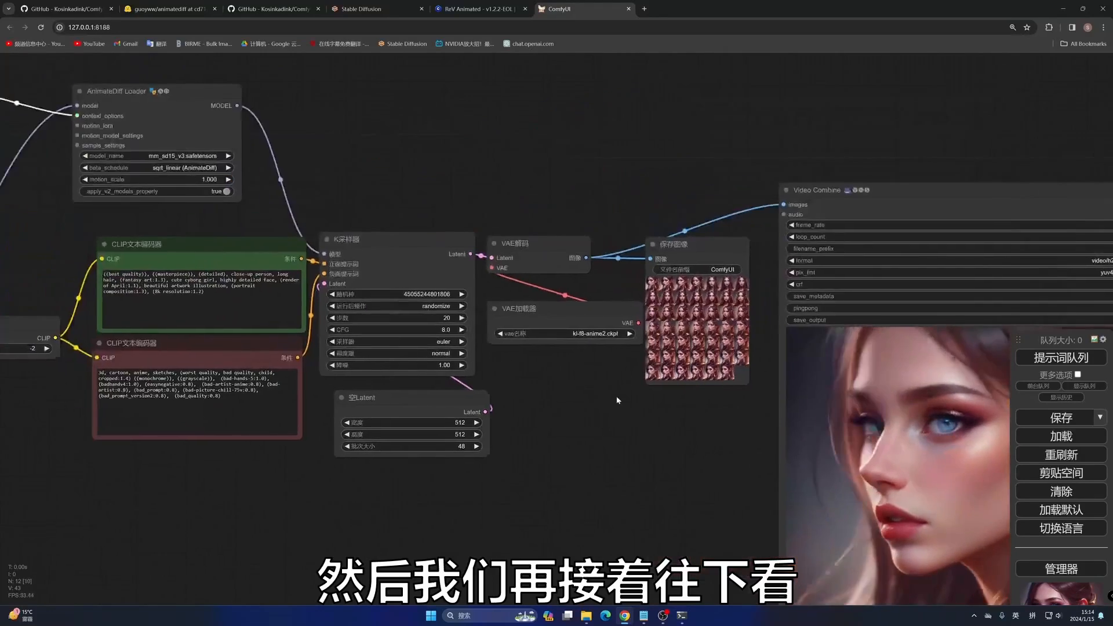
drag(555, 507, 645, 482)
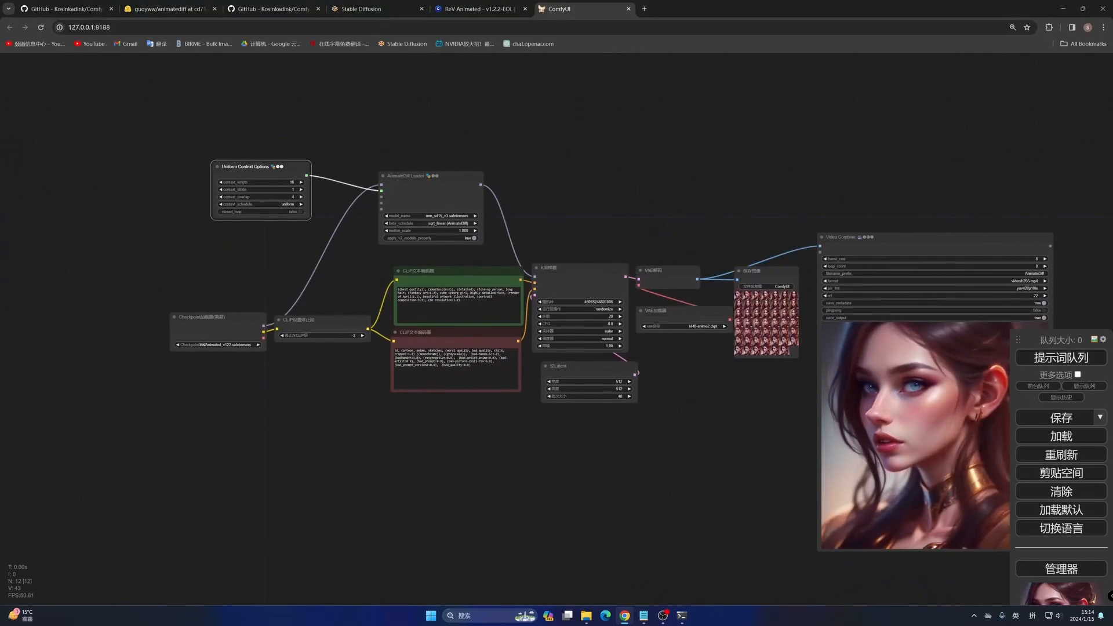
Step: Switch to the Stable Diffusion WebUI, examine the motion LoRAs in its Lora library, and return to ComfyUI
click(409, 12)
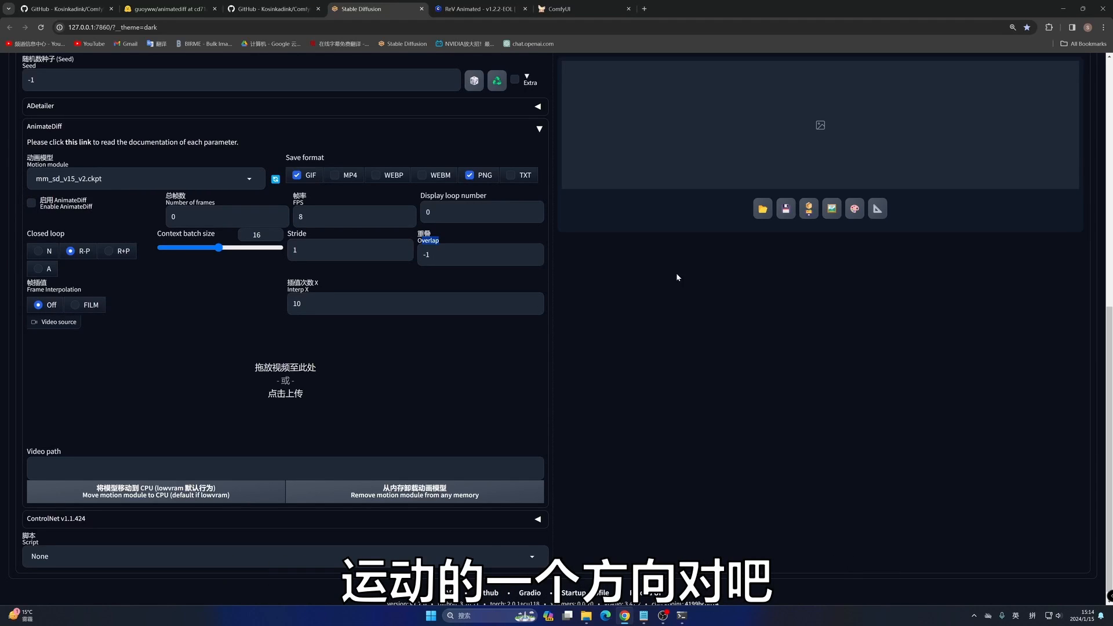
scroll(641, 251, up, 10)
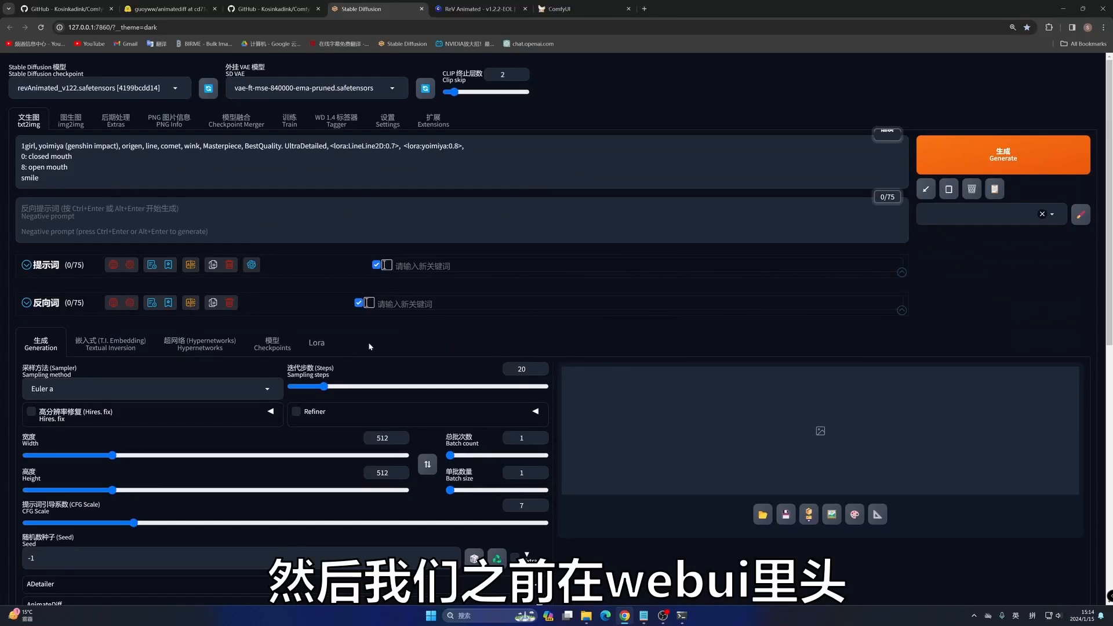
click(317, 342)
scroll(661, 330, down, 4)
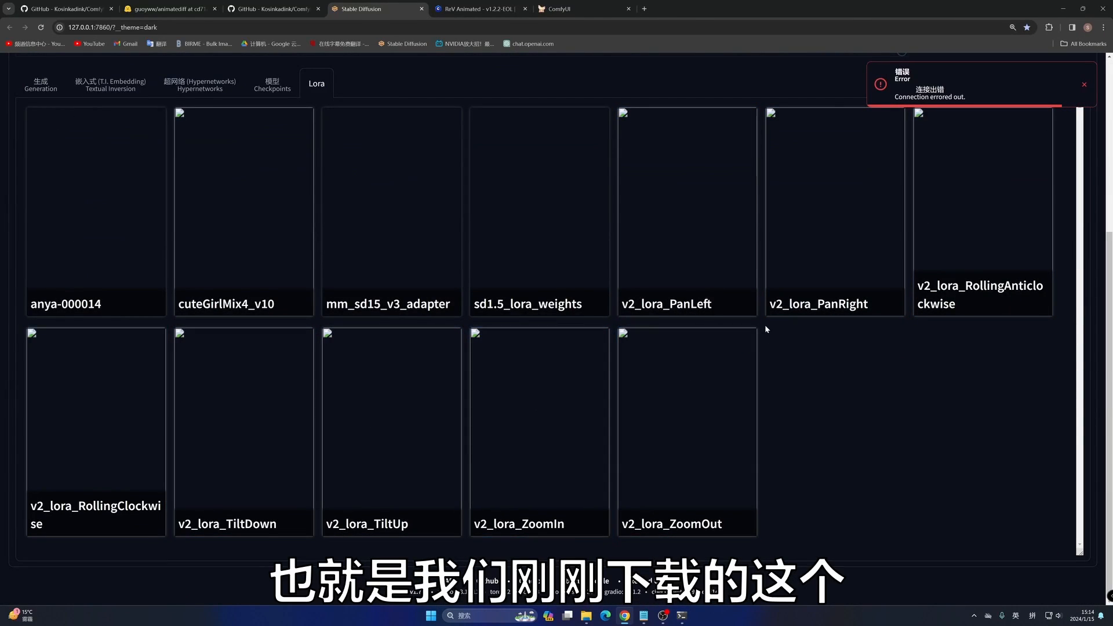
click(591, 11)
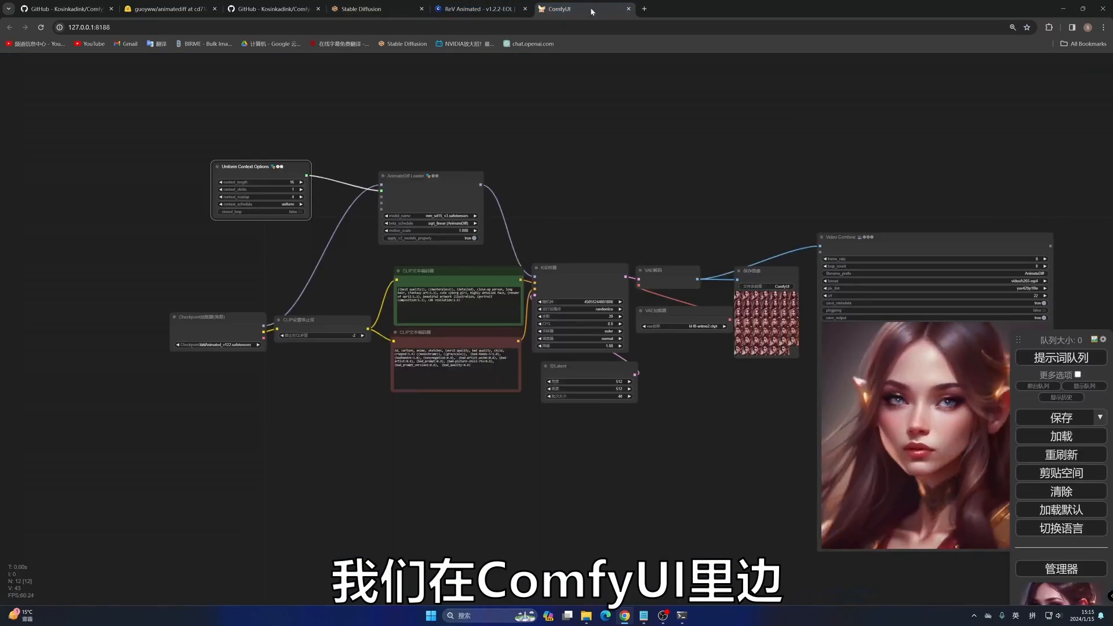
Step: Add an AnimateDiff LoRA Loader feeding the AnimateDiff Loader's motion_lora input, place it below Uniform Context Options, and choose v2_lora_ZoomIn.ckpt
scroll(579, 169, up, 8)
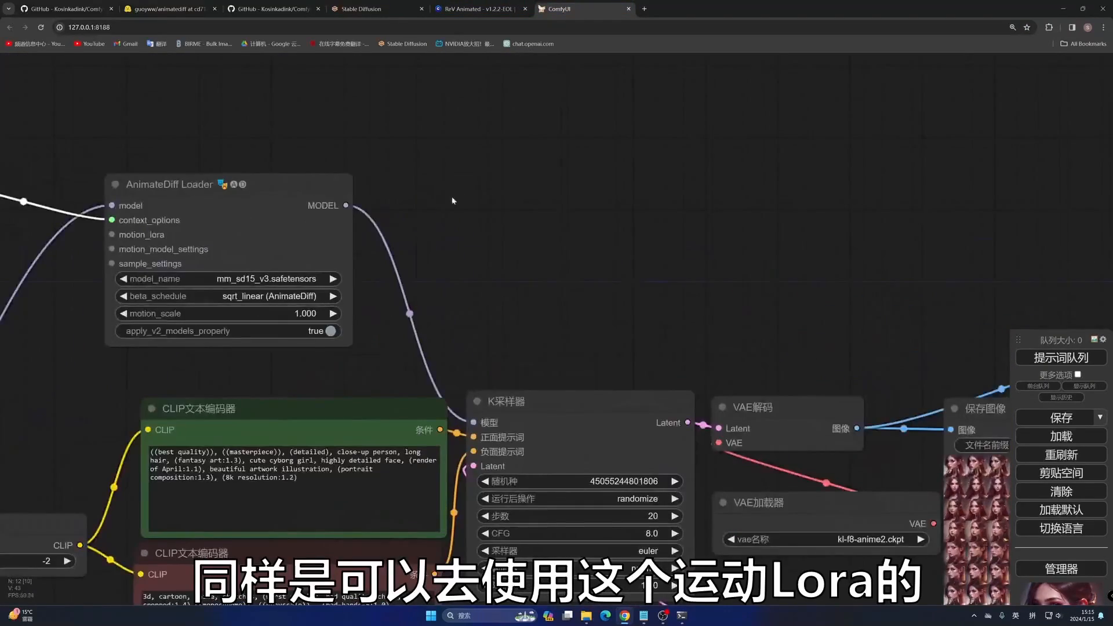
drag(453, 201, 915, 114)
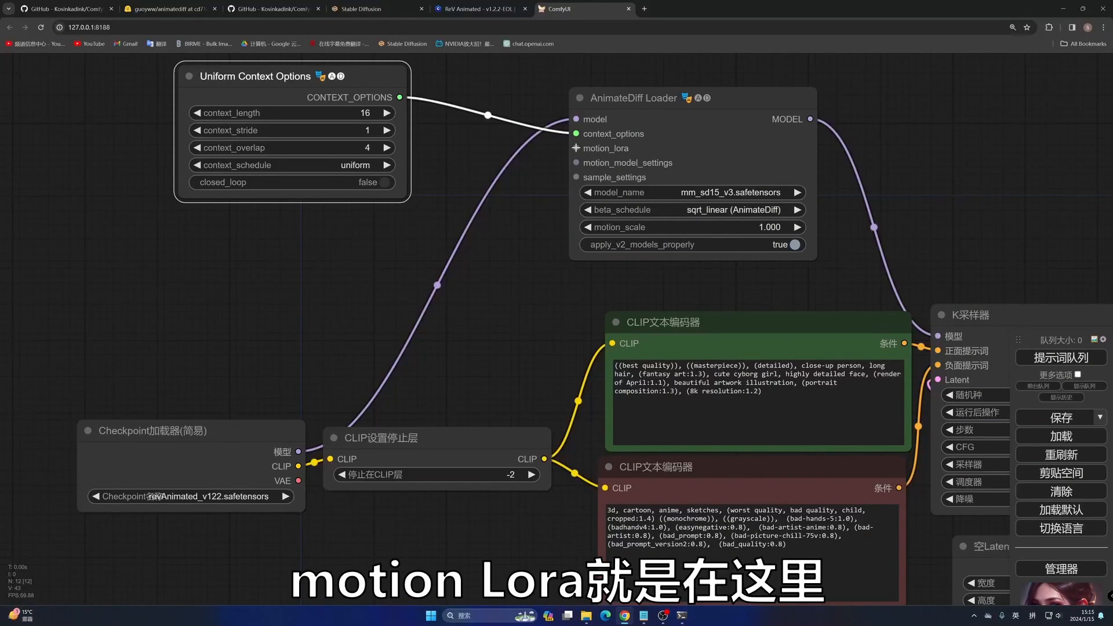
drag(575, 148, 418, 230)
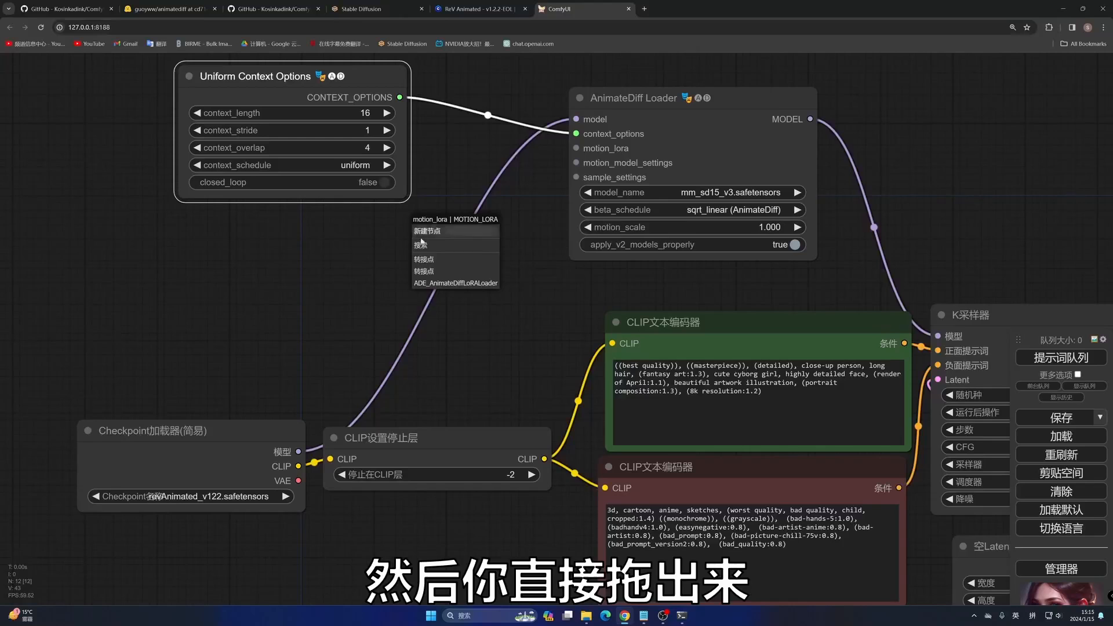
click(449, 284)
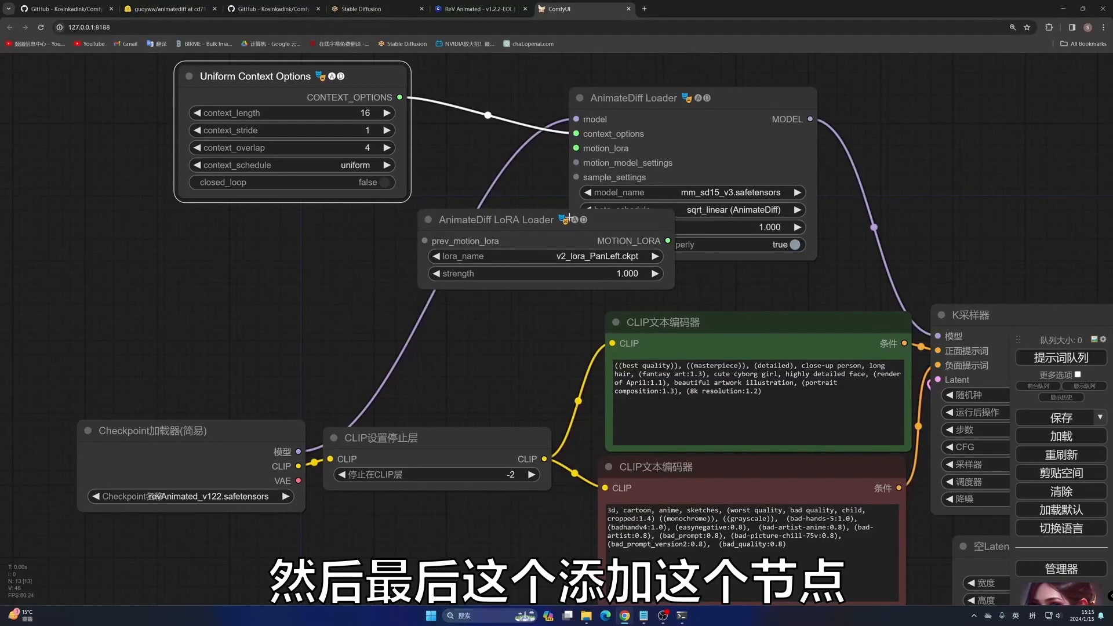
drag(589, 219, 358, 242)
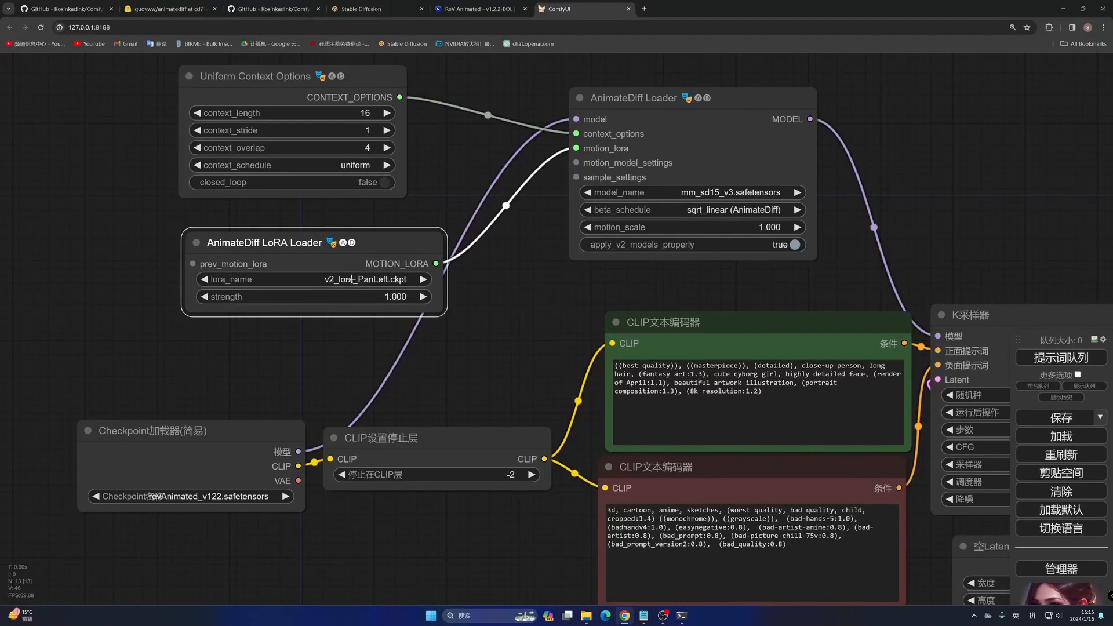
click(371, 280)
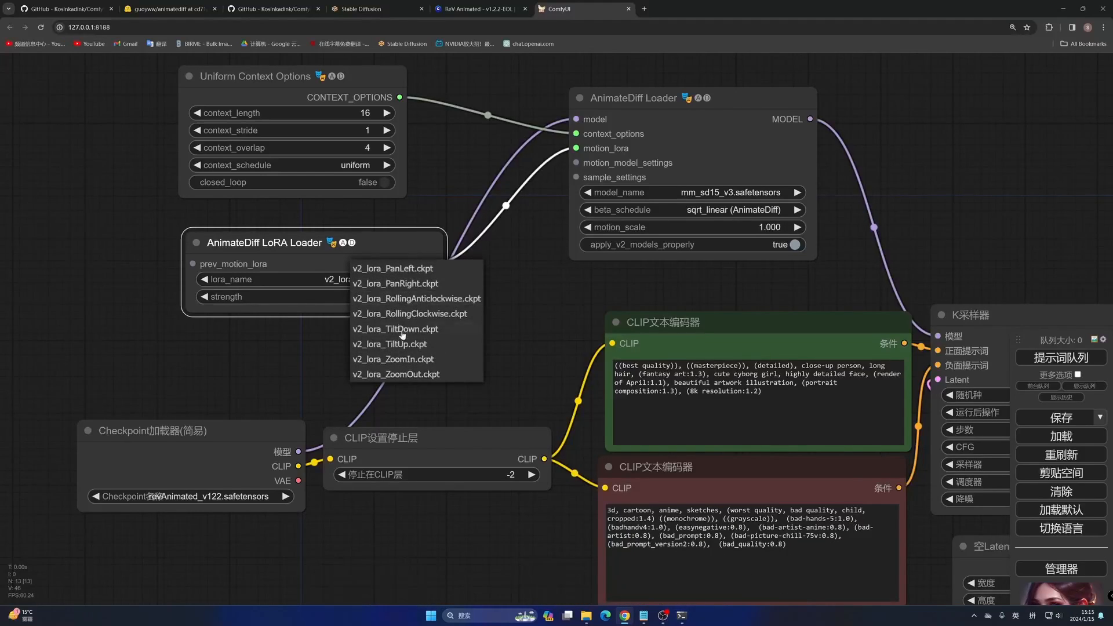
click(396, 358)
Step: Chain a second AnimateDiff LoRA Loader into the first one's prev_motion_lora input, view its available LoRAs, and delete the extra node
drag(187, 243, 375, 237)
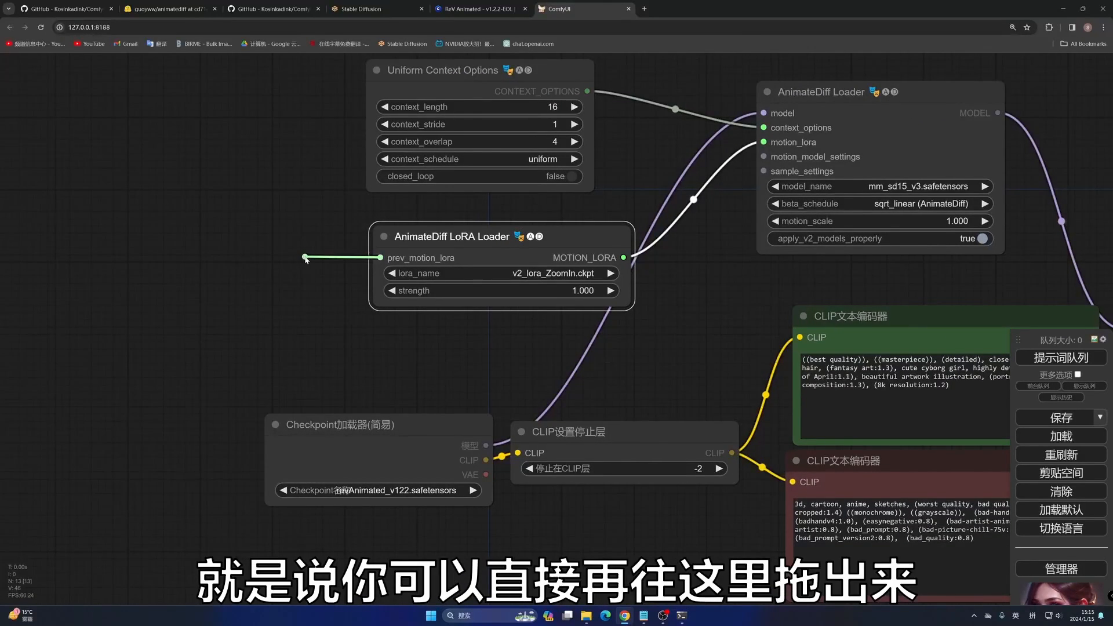
drag(305, 259, 305, 259)
click(324, 308)
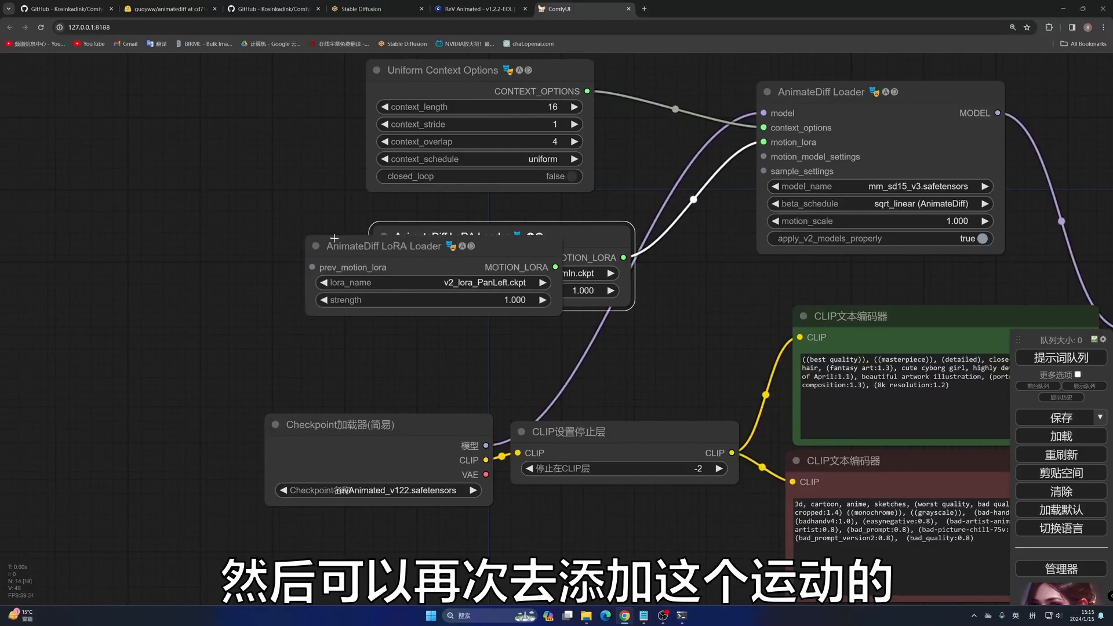
drag(410, 246, 160, 229)
click(211, 266)
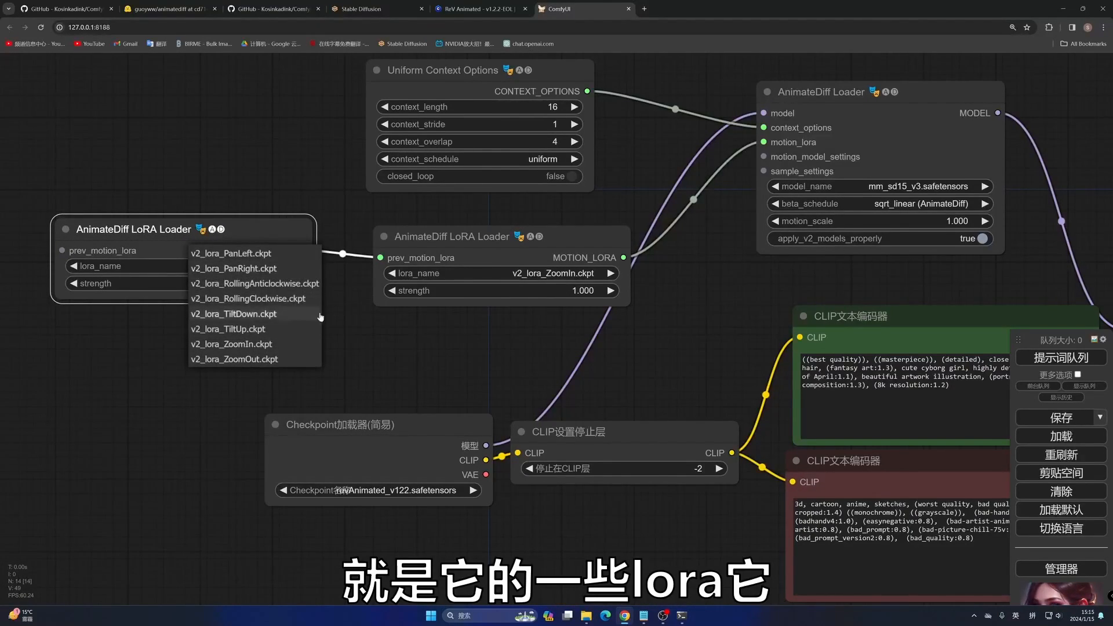
click(342, 323)
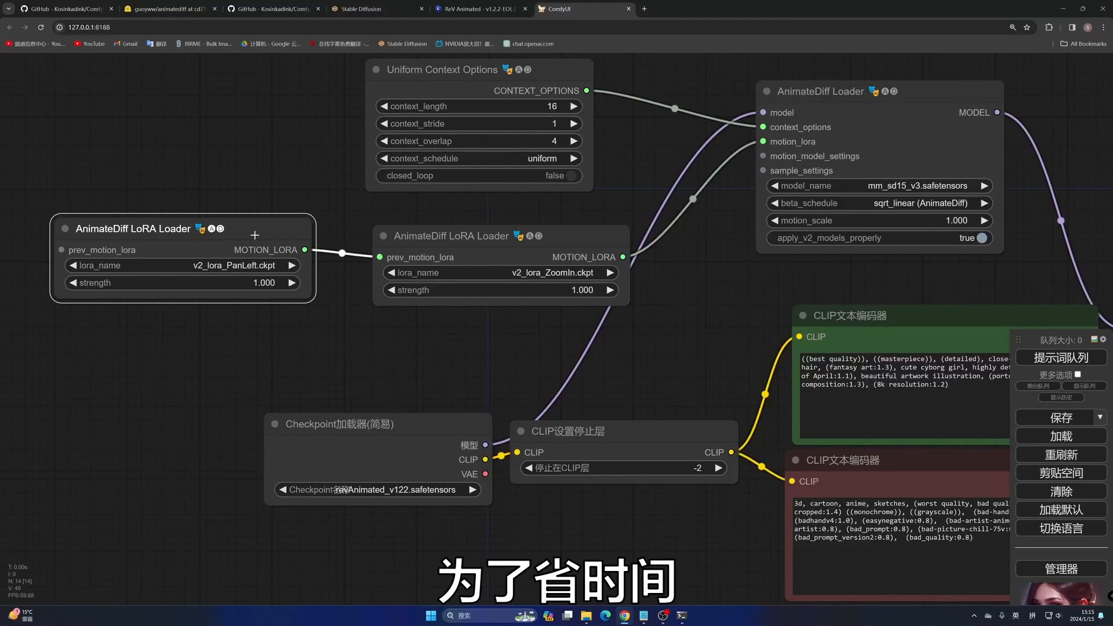
key(Delete)
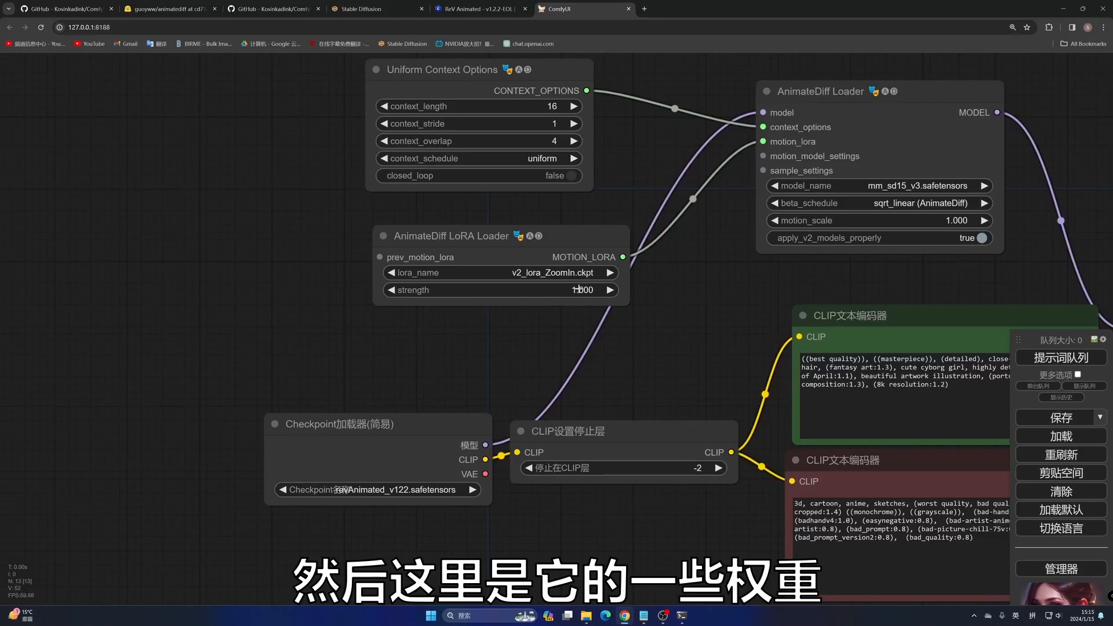
Step: Generate the animation with the ZoomIn motion LoRA and examine the camera movement in the Video Combine preview
drag(704, 286, 432, 284)
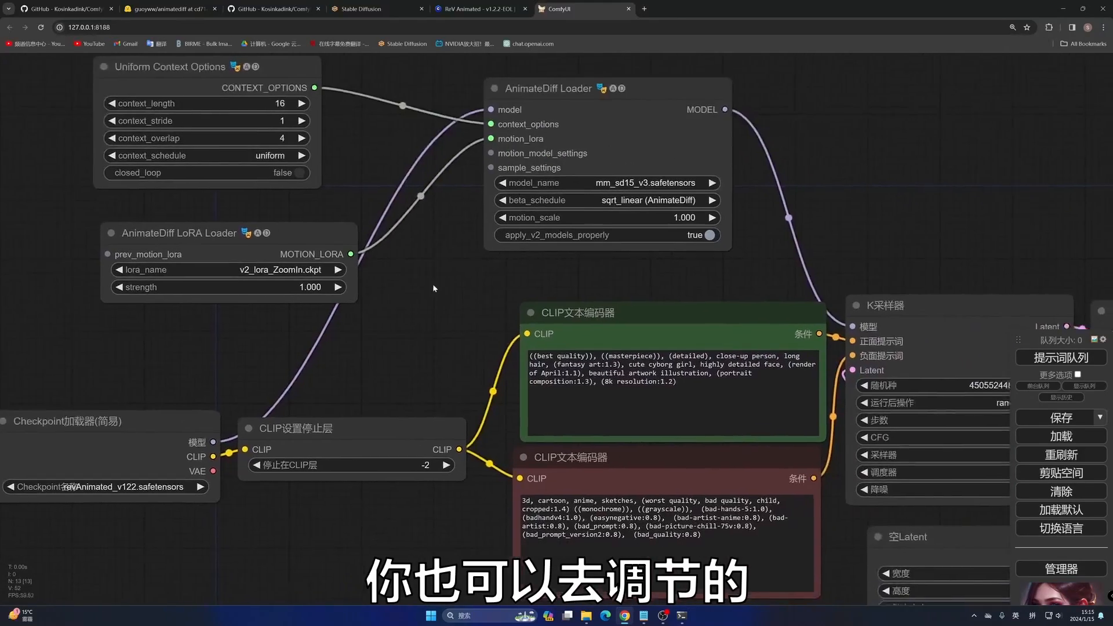
scroll(433, 288, down, 3)
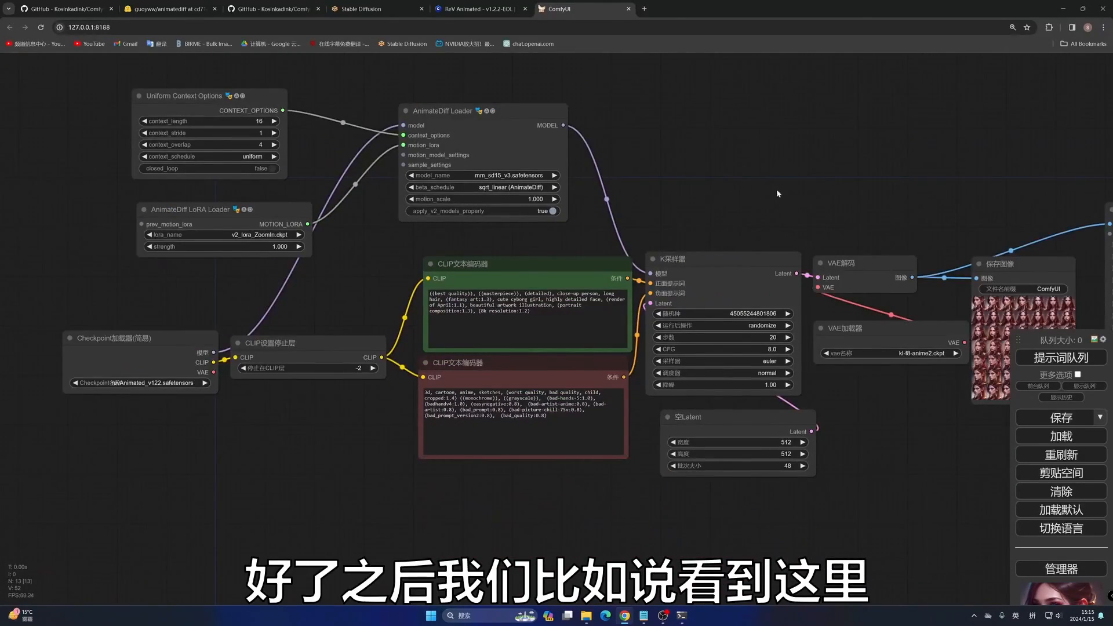
drag(778, 193, 569, 185)
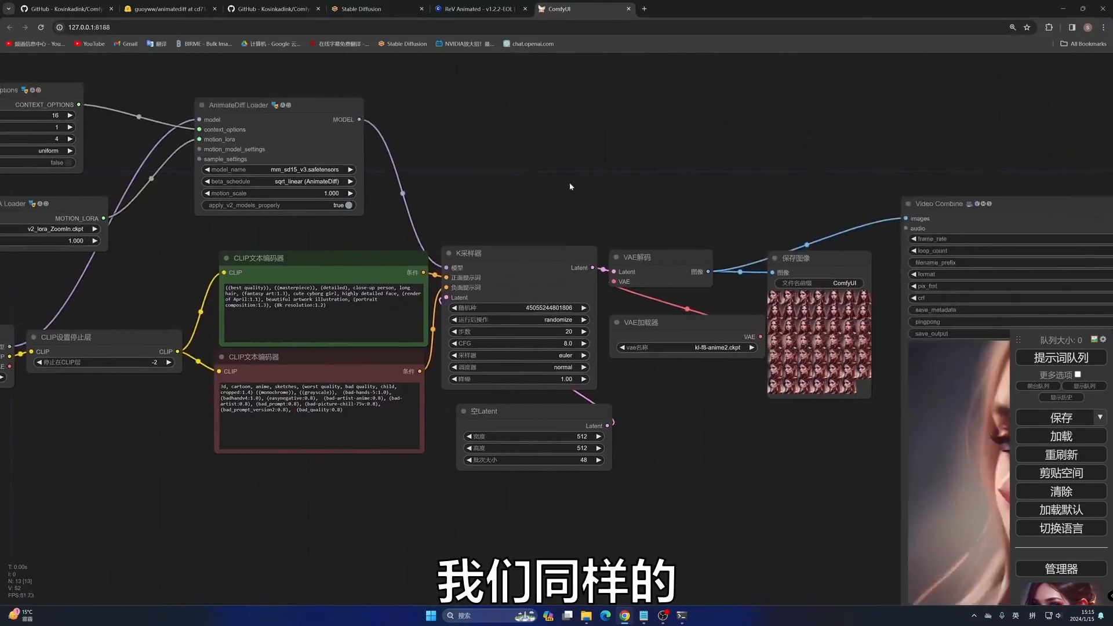
click(1058, 358)
scroll(759, 394, down, 2)
drag(755, 416, 614, 329)
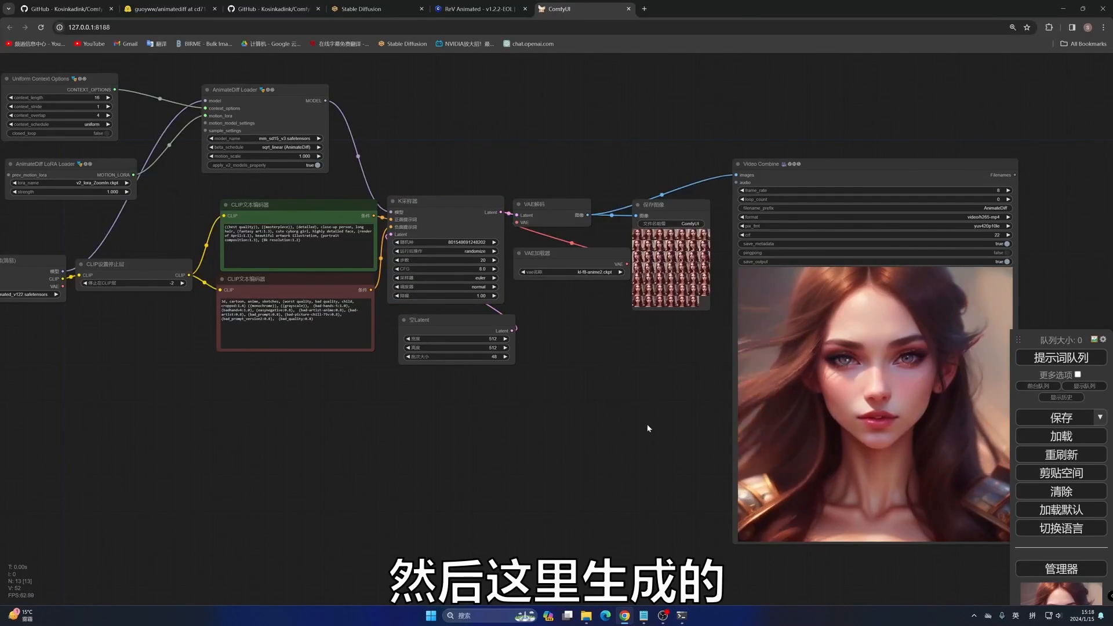
drag(647, 427, 544, 335)
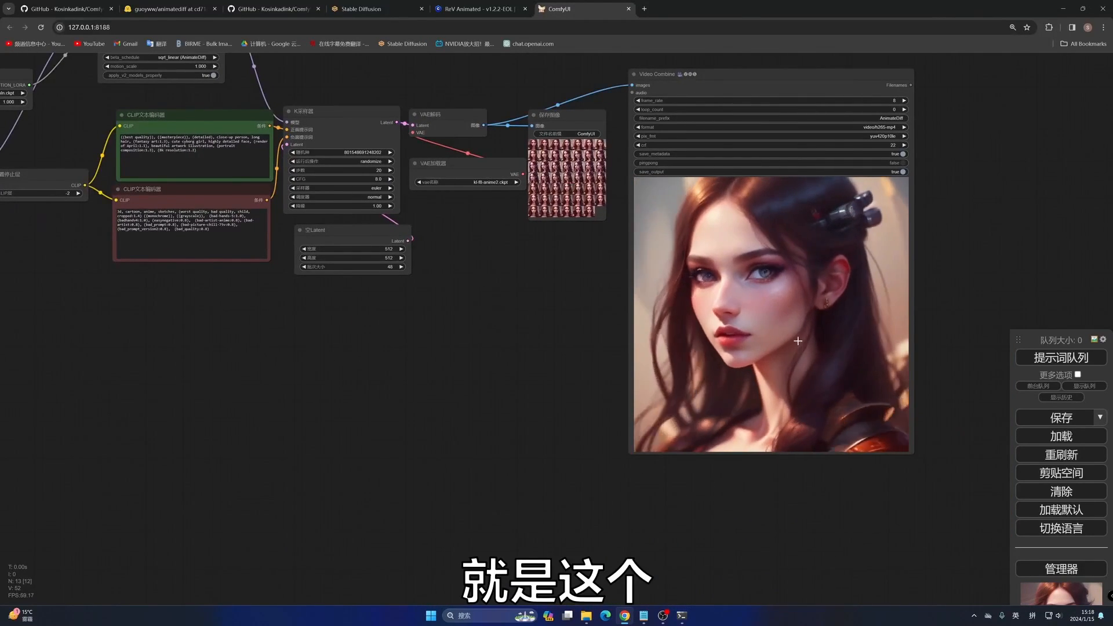
scroll(797, 341, down, 2)
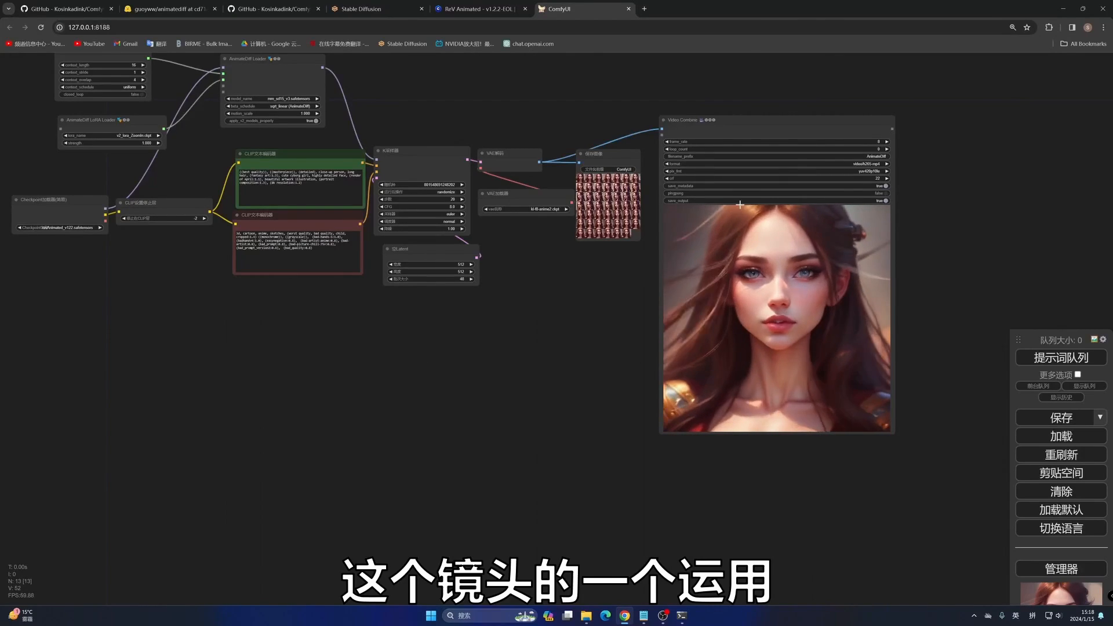
scroll(599, 282, up, 2)
scroll(600, 281, down, 2)
drag(514, 299, 623, 377)
scroll(623, 378, down, 1)
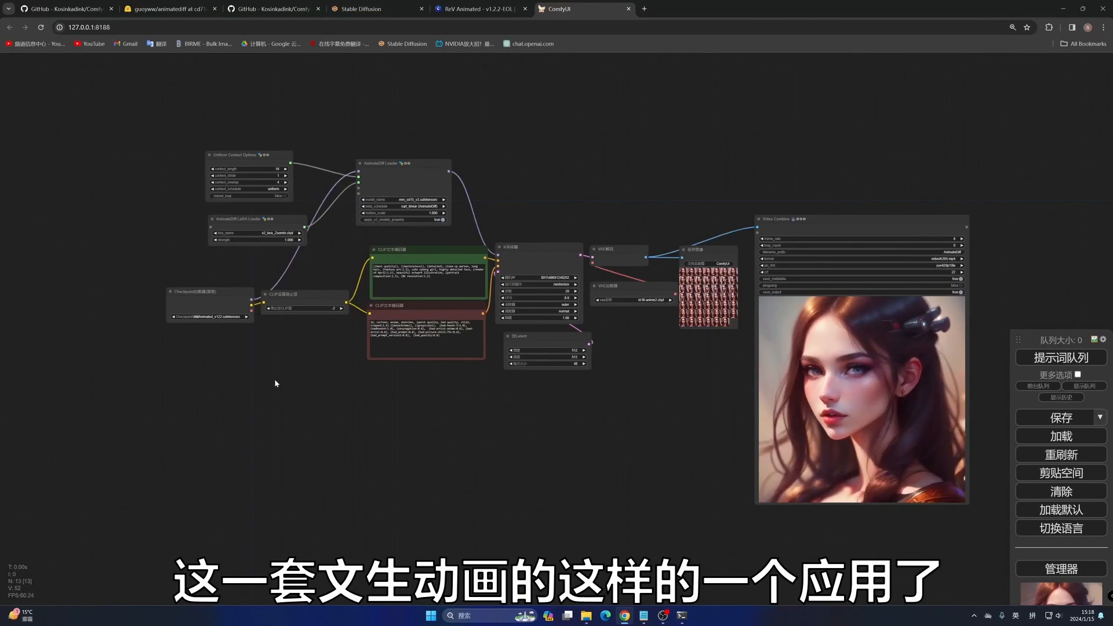
Step: Move the Video Combine node higher on the canvas and shrink it
drag(882, 220, 889, 143)
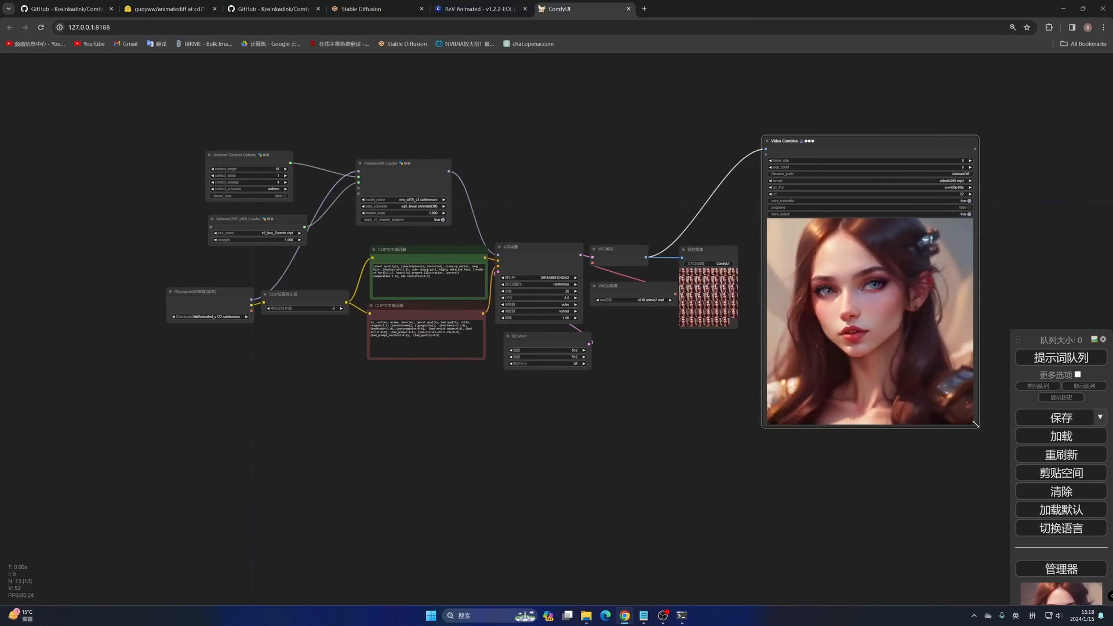
drag(975, 424, 937, 385)
Step: Bring the three AnimateDiff nodes into close view and select the AnimateDiff Loader
drag(523, 430, 666, 414)
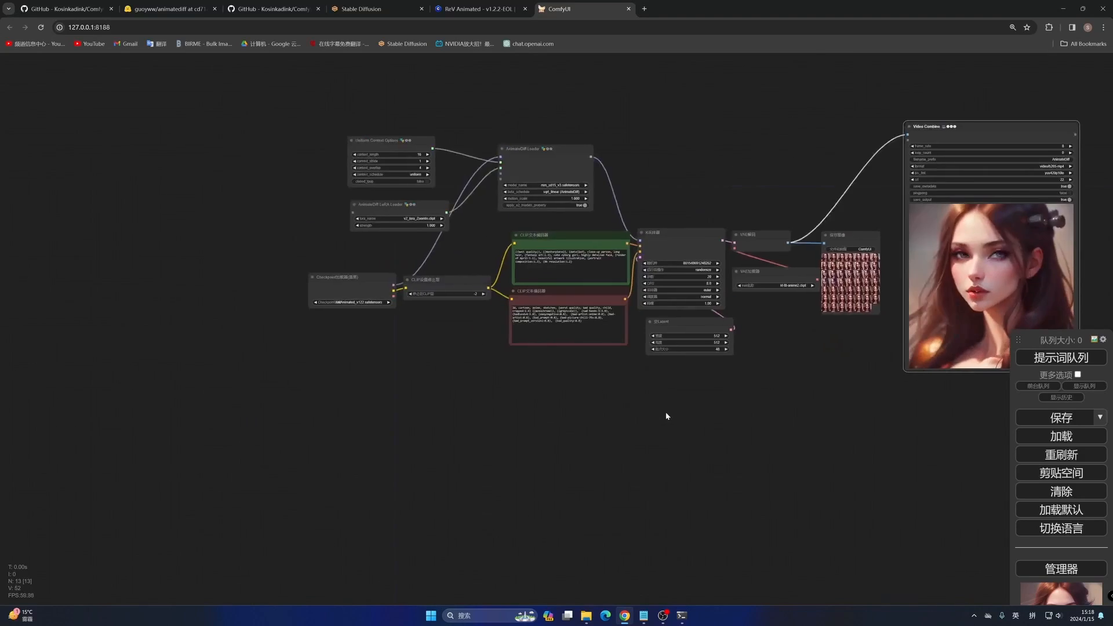
scroll(522, 438, up, 5)
drag(446, 347, 490, 620)
click(611, 286)
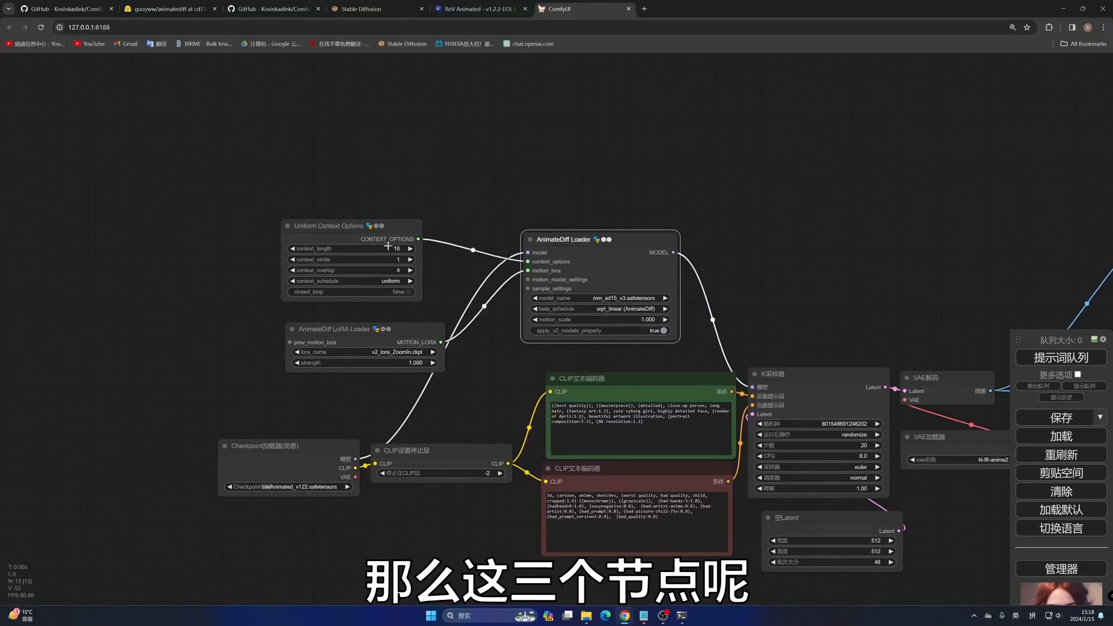
Step: Colour the Uniform Context Options, AnimateDiff LoRA Loader and AnimateDiff Loader nodes blue
click(353, 329)
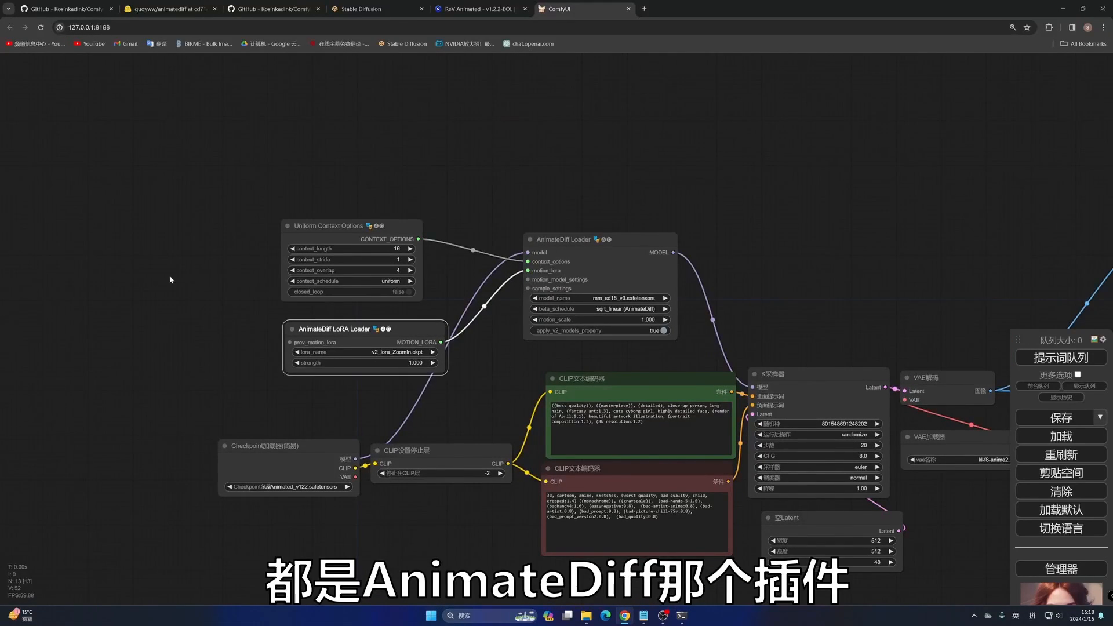
click(610, 246)
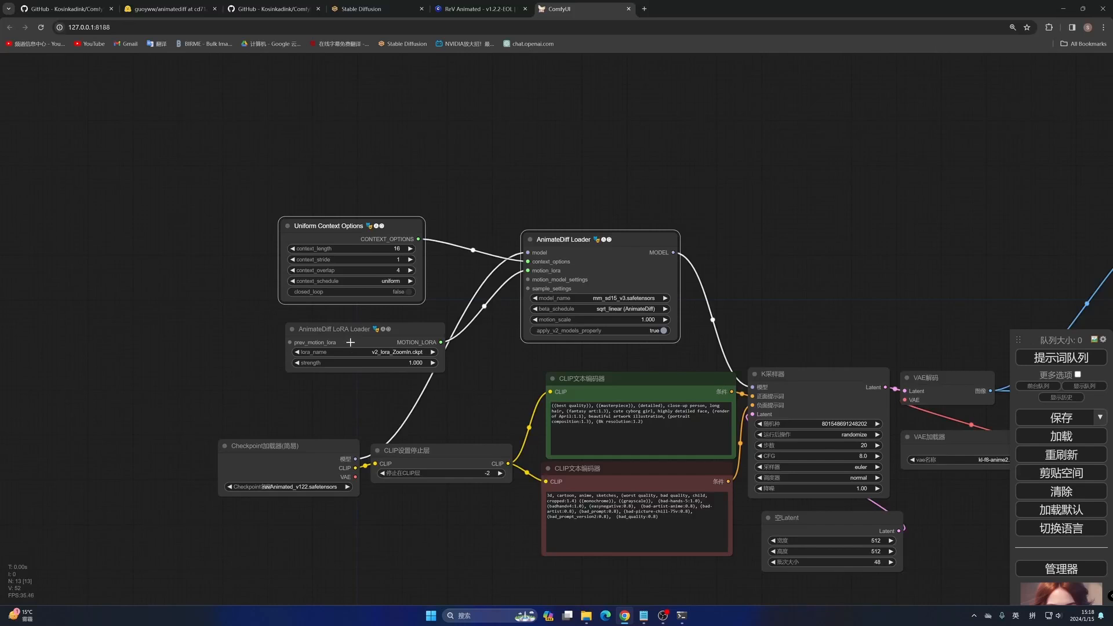
right_click(578, 255)
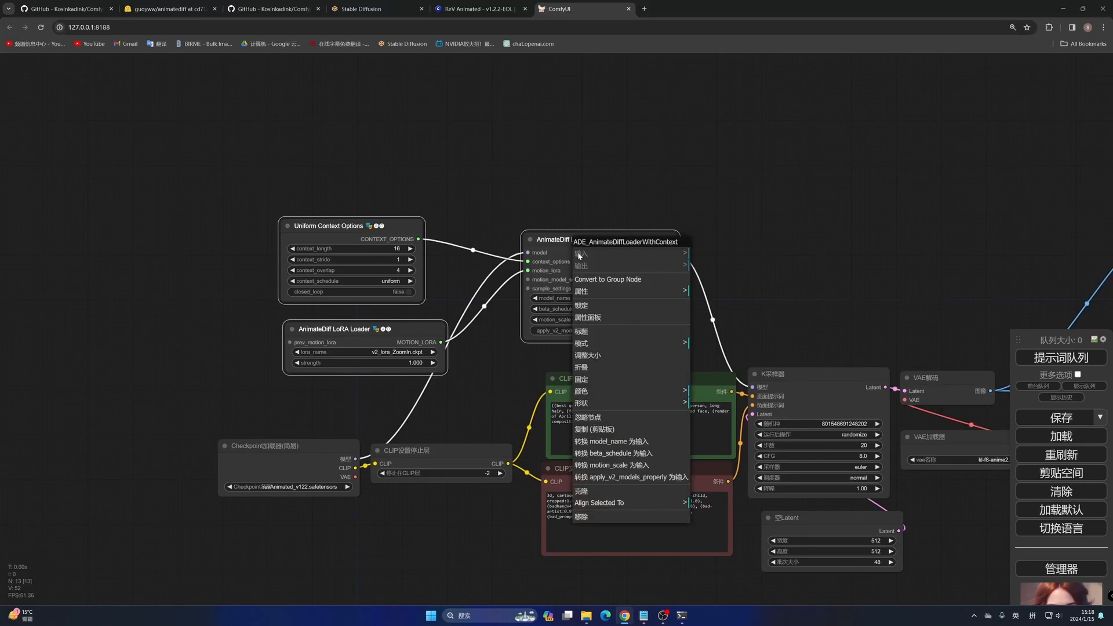
click(611, 393)
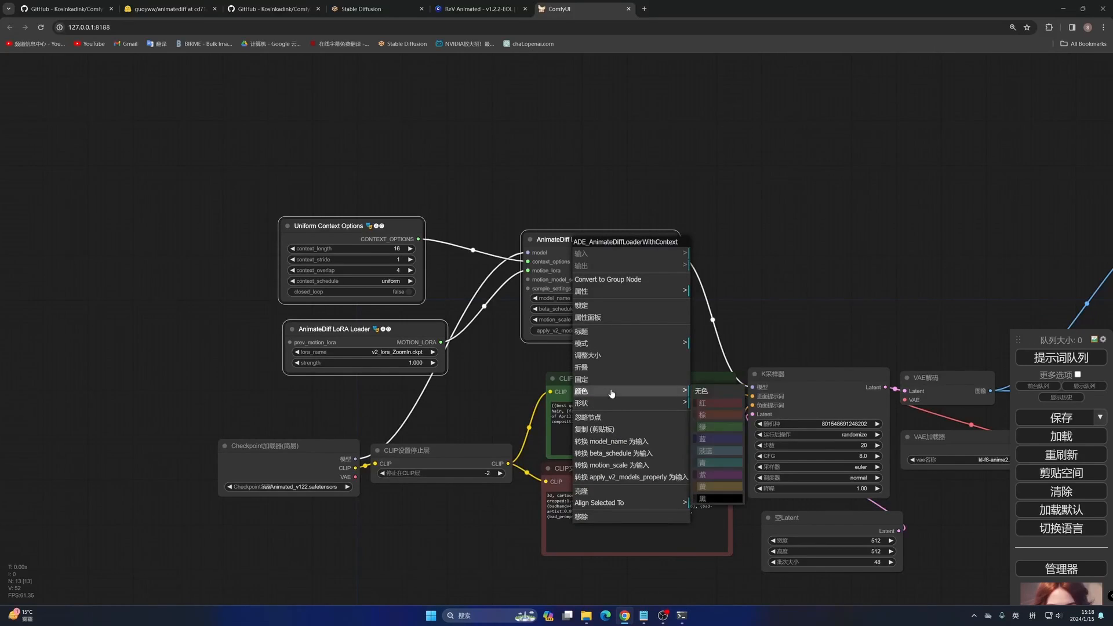
click(719, 441)
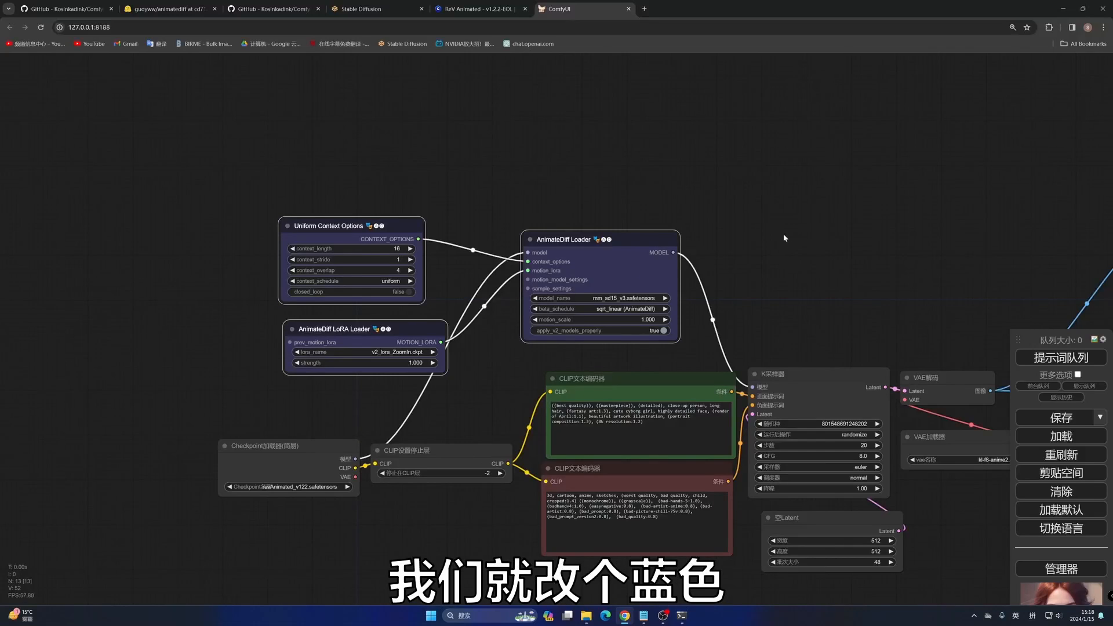
Step: Select all the remaining uncoloured nodes, from the Checkpoint loader to Video Combine, and colour them purple
drag(794, 222, 645, 191)
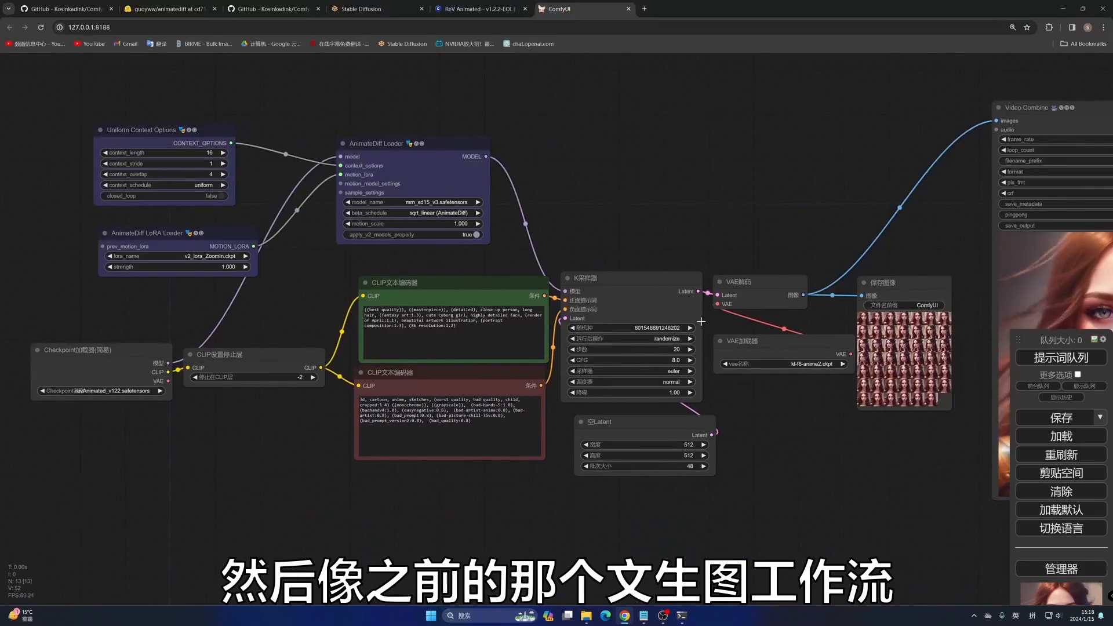
ctrl+click(87, 355)
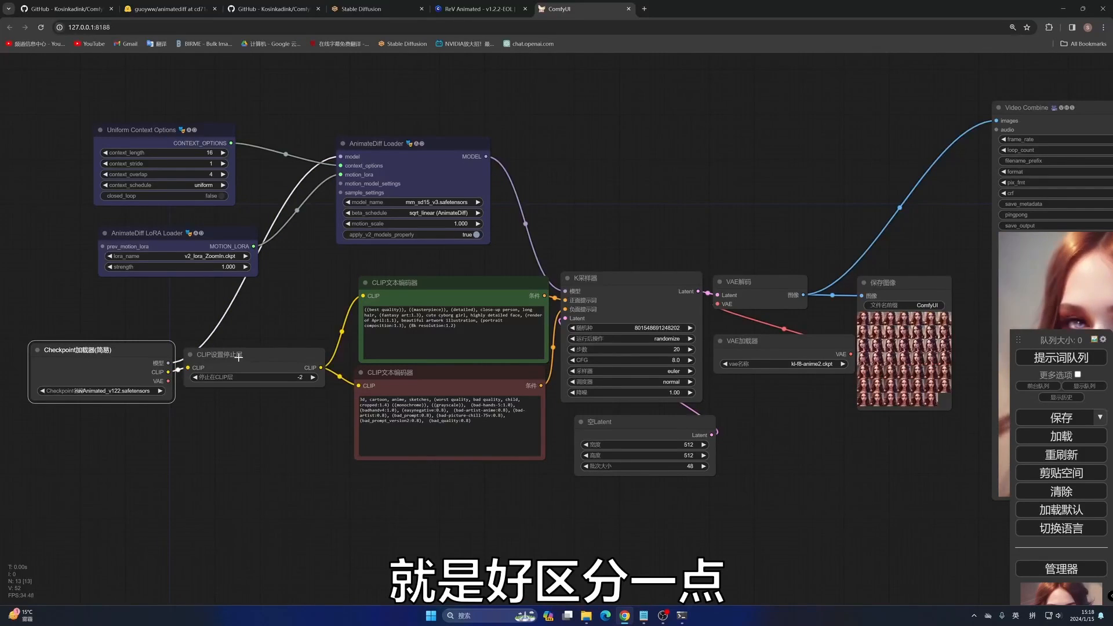
ctrl+click(238, 355)
ctrl+click(653, 284)
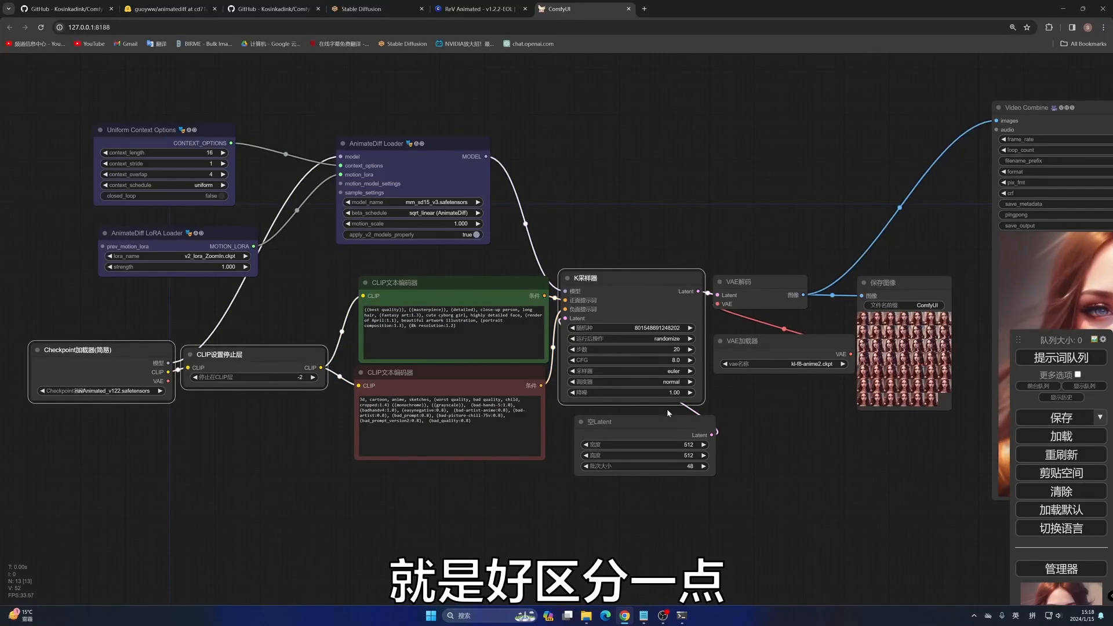
ctrl+click(760, 305)
ctrl+click(897, 291)
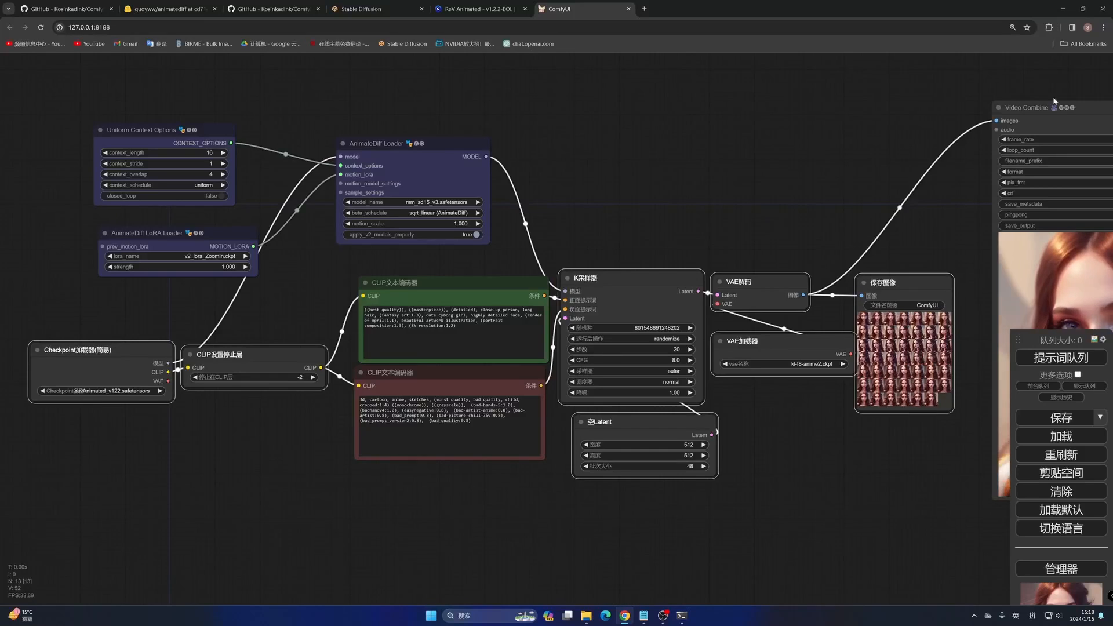
right_click(682, 376)
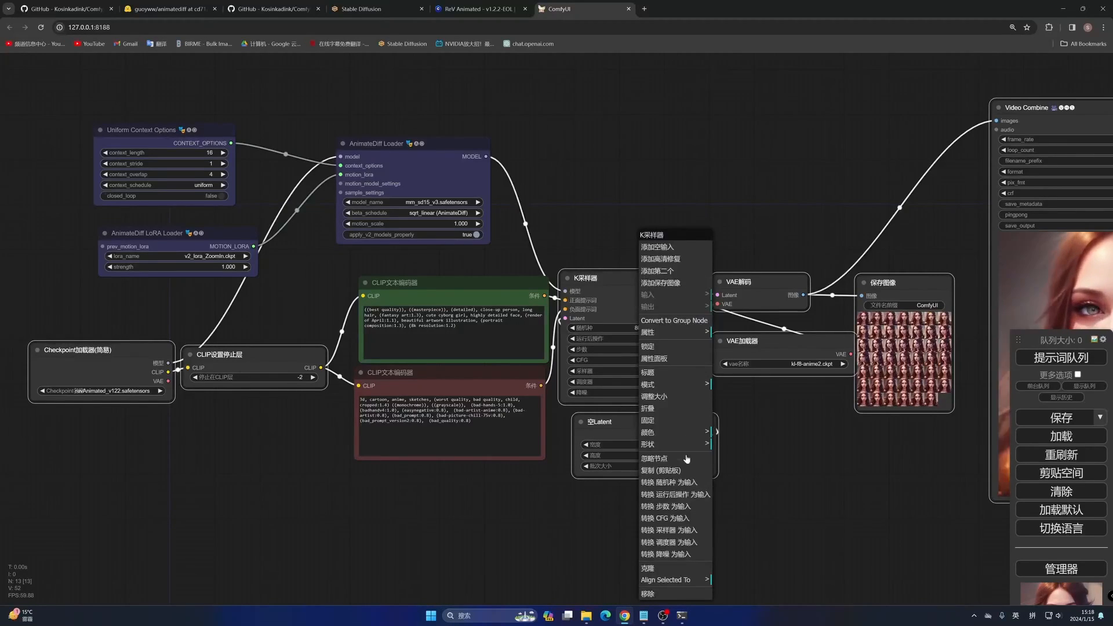
click(661, 434)
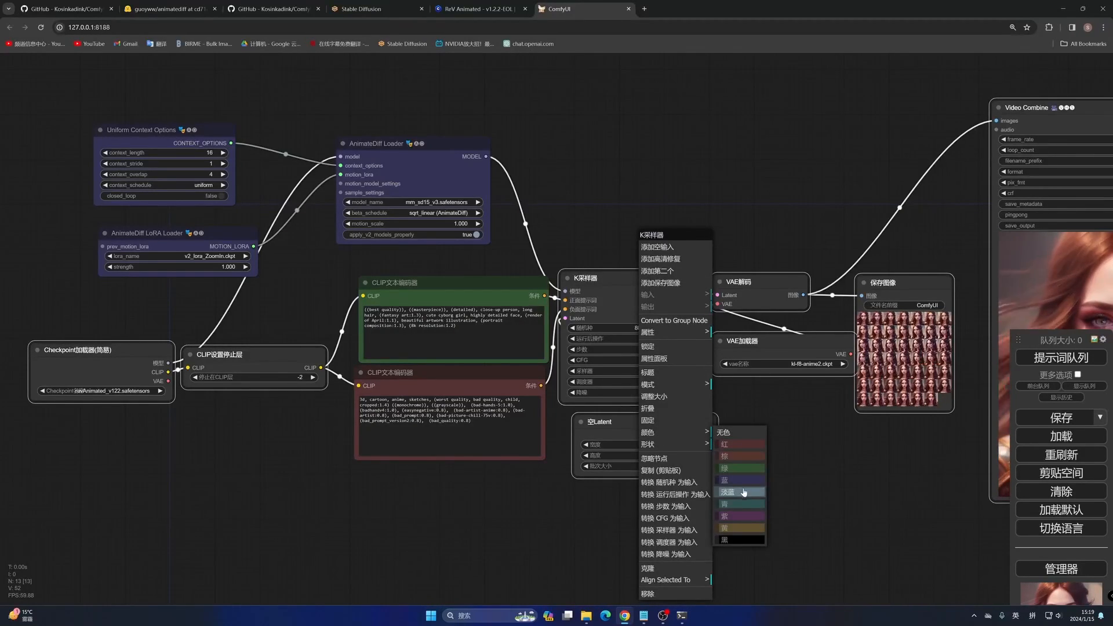
click(742, 516)
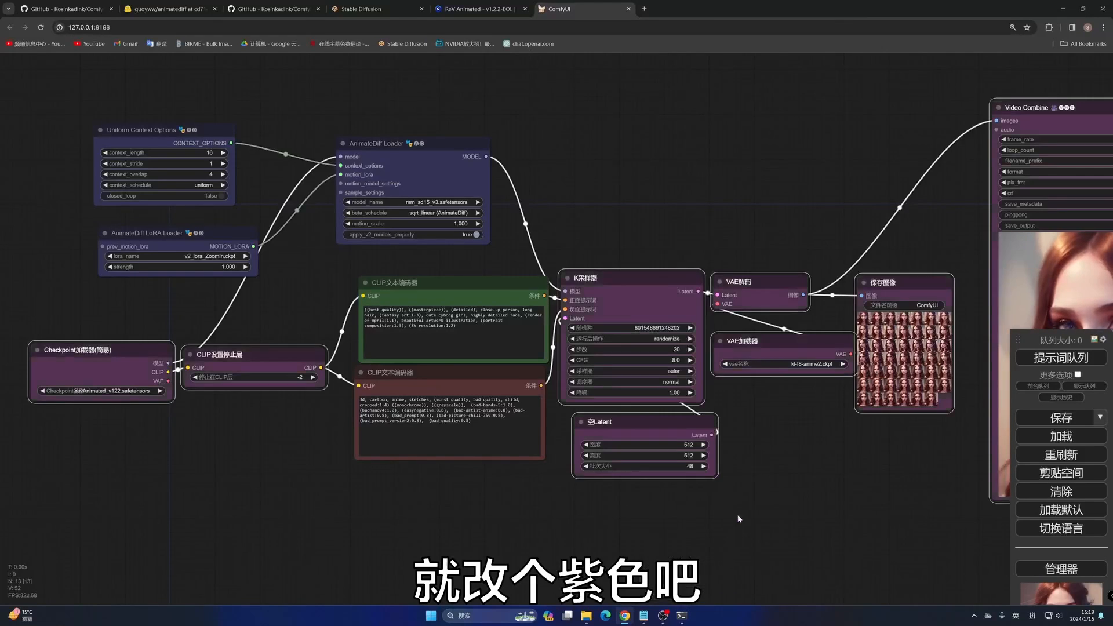
click(694, 520)
Step: Add a new group on the empty canvas below the nodes and title it 文生动画
scroll(815, 438, down, 4)
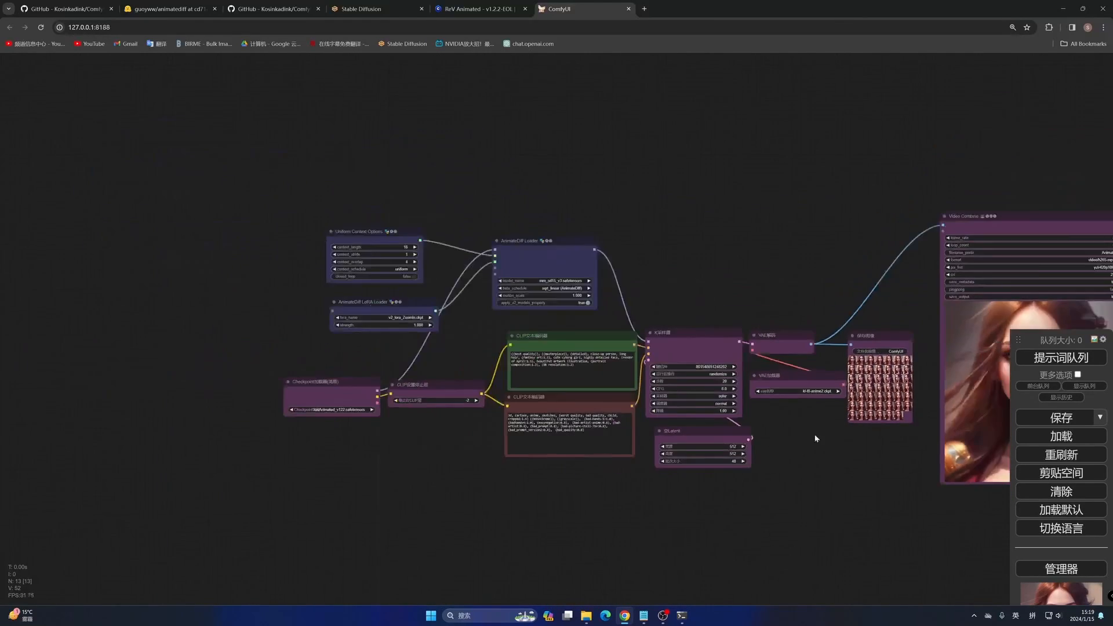
drag(898, 473, 731, 406)
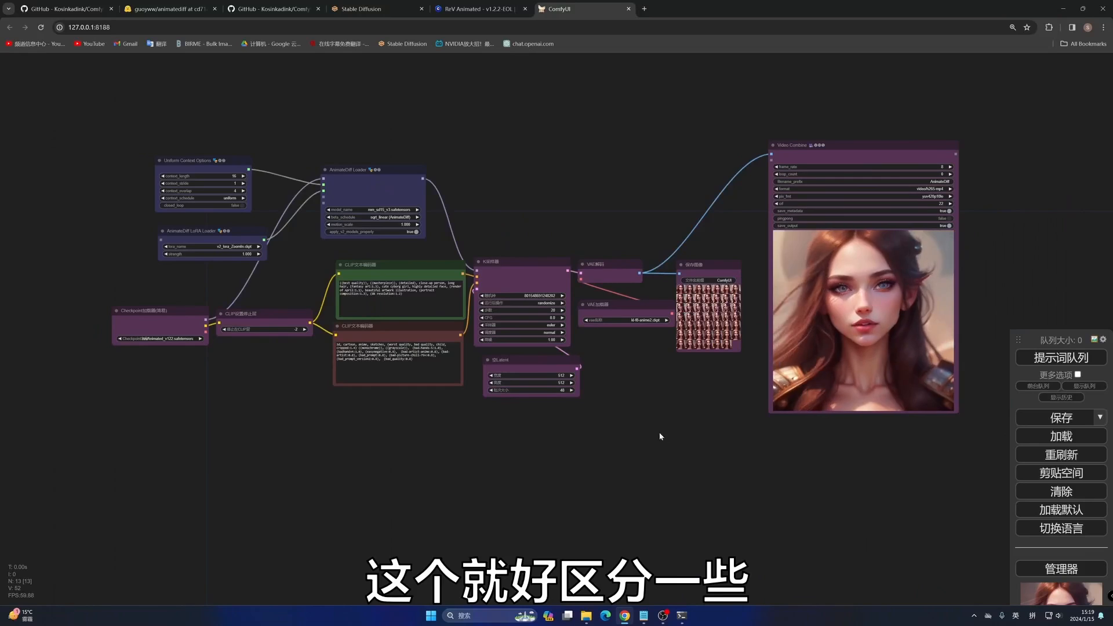
right_click(603, 429)
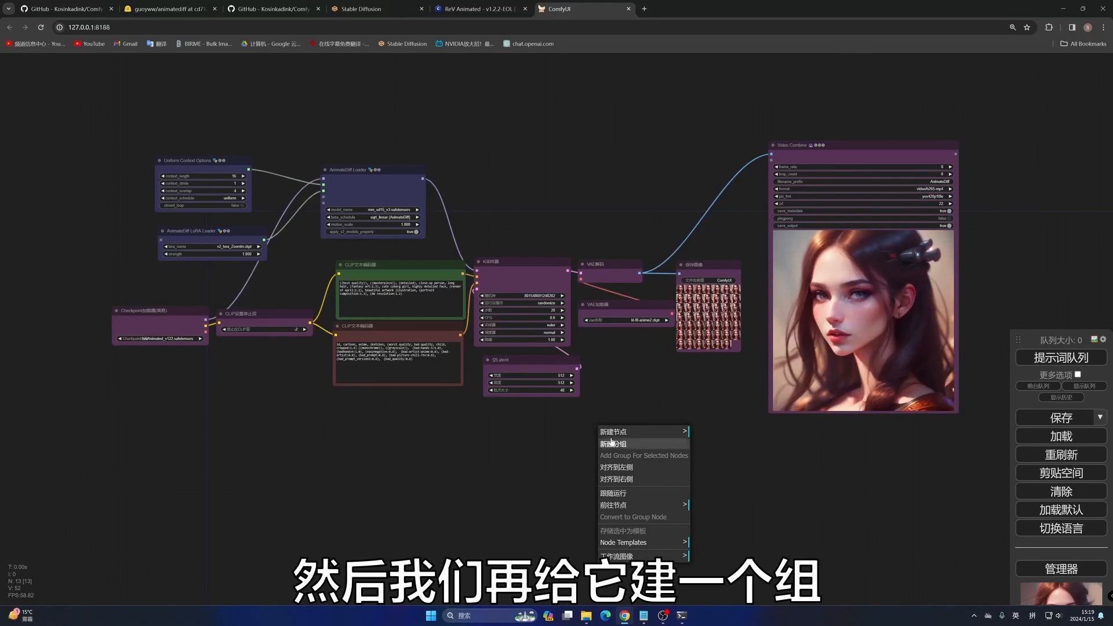
click(613, 444)
right_click(639, 452)
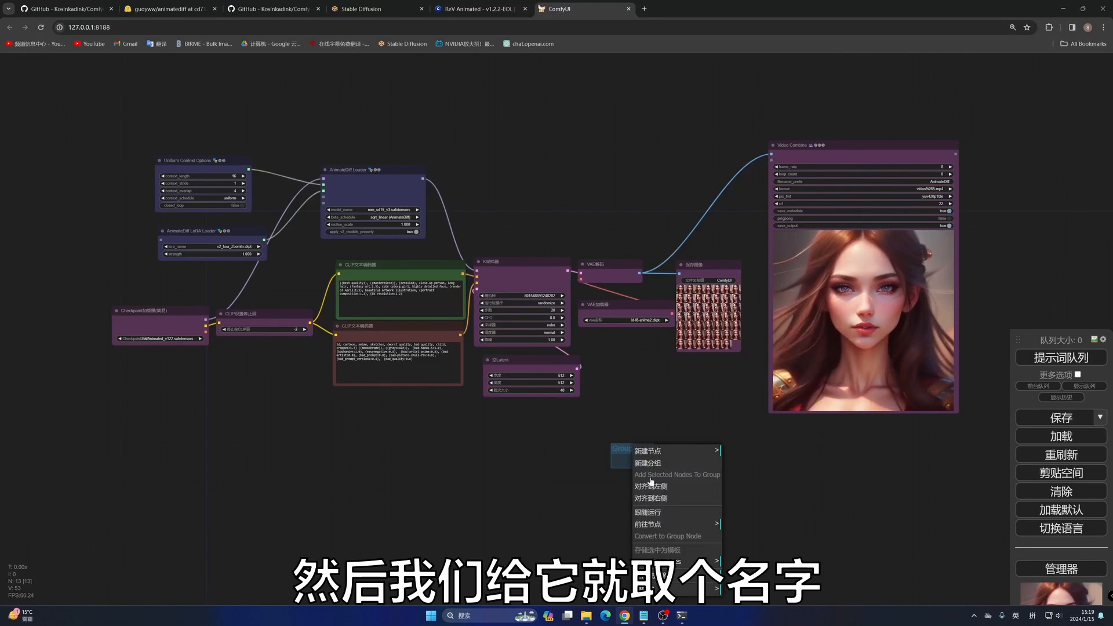
click(696, 588)
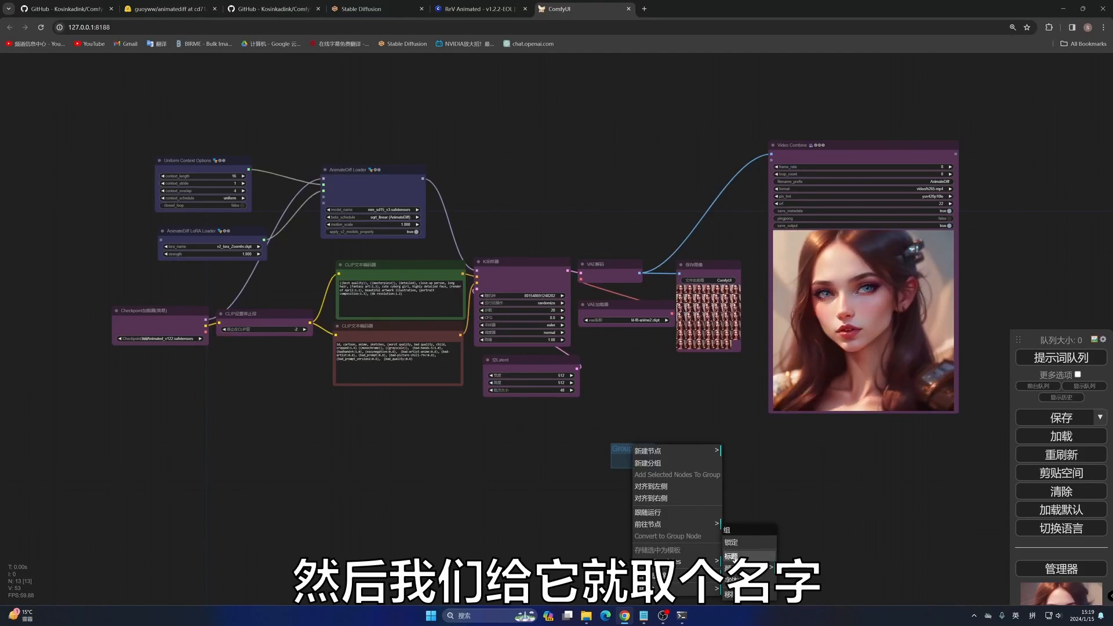
click(731, 555)
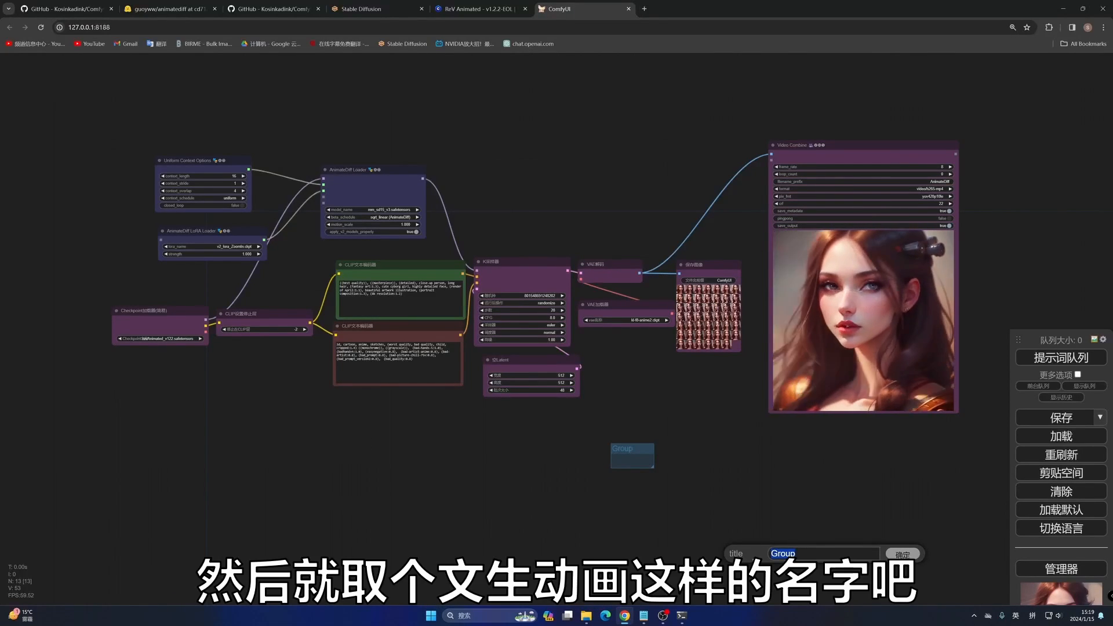
text(we)
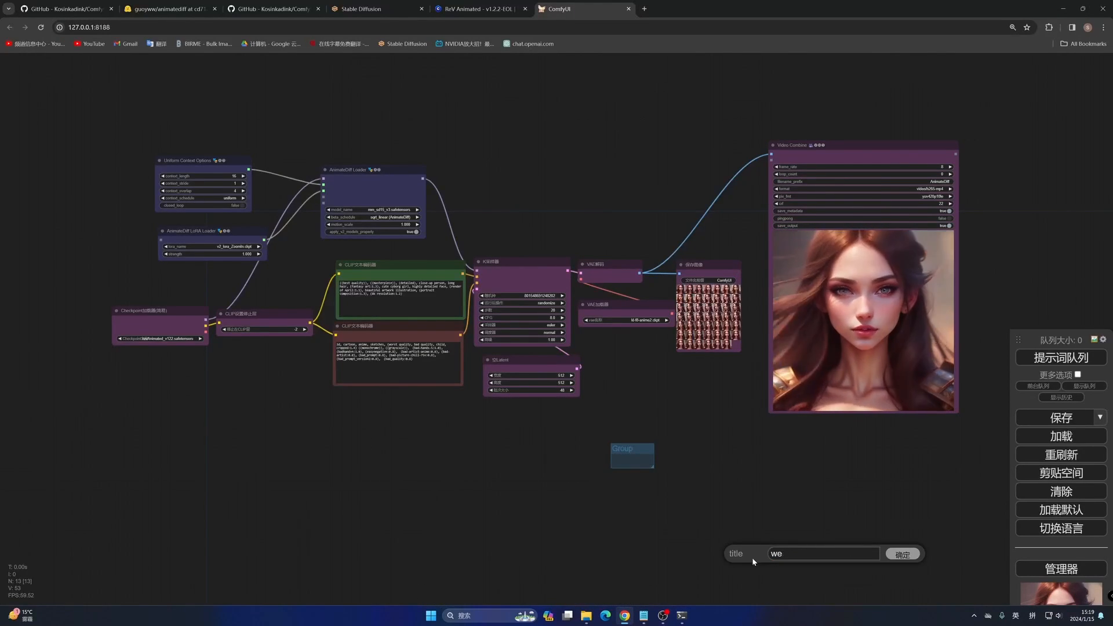
text(n文生动画)
click(906, 553)
Step: Move the 文生动画 group to the upper-left corner of the workflow and enlarge it to enclose all nodes
drag(640, 449, 123, 118)
drag(136, 138, 984, 434)
drag(591, 206, 609, 184)
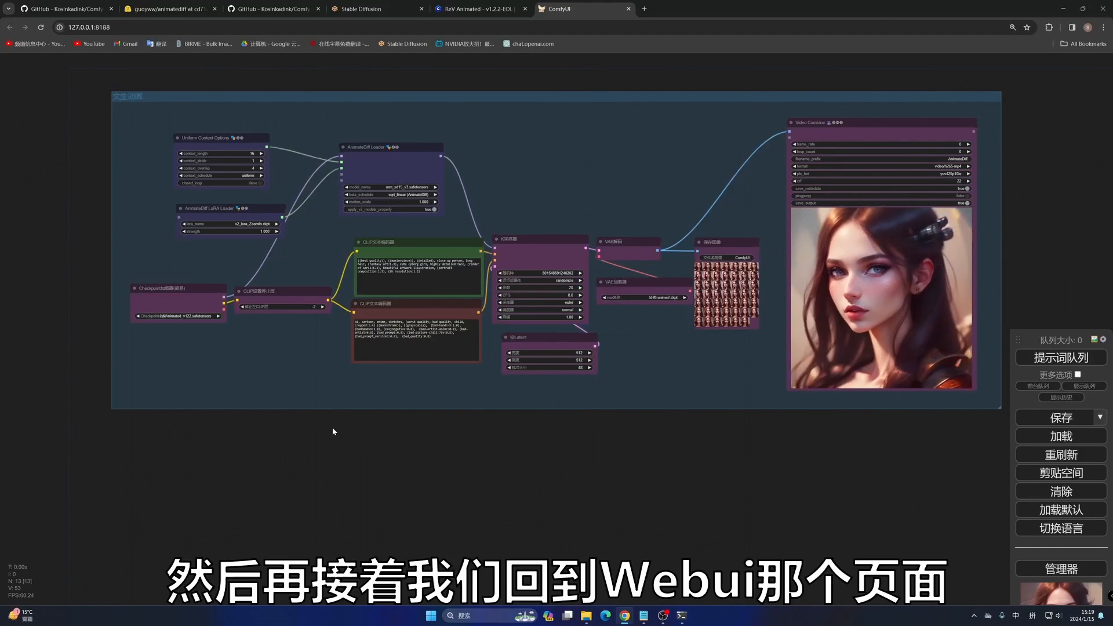
drag(330, 427, 380, 430)
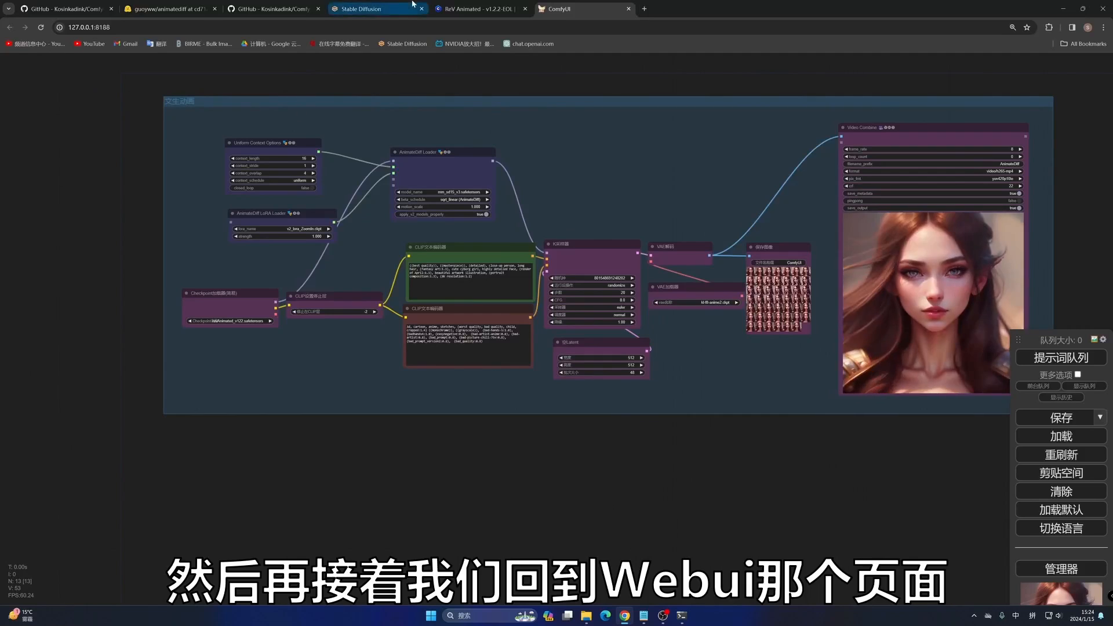
Step: Switch to the Stable Diffusion WebUI and examine the txt2img generation settings and AnimateDiff options
click(413, 4)
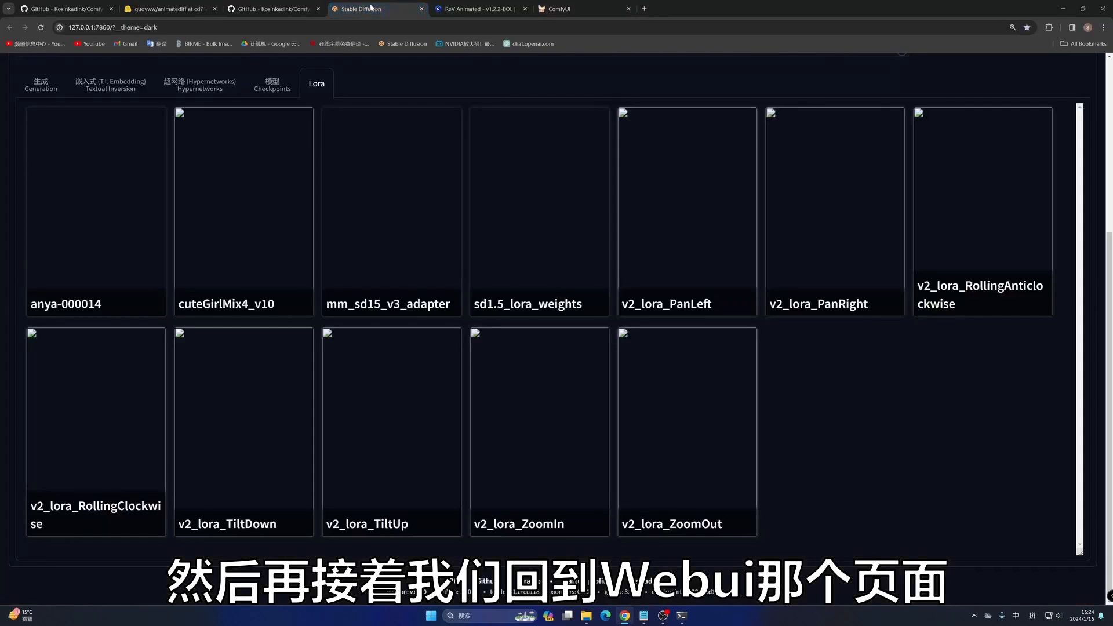
scroll(212, 224, up, 3)
scroll(212, 224, up, 2)
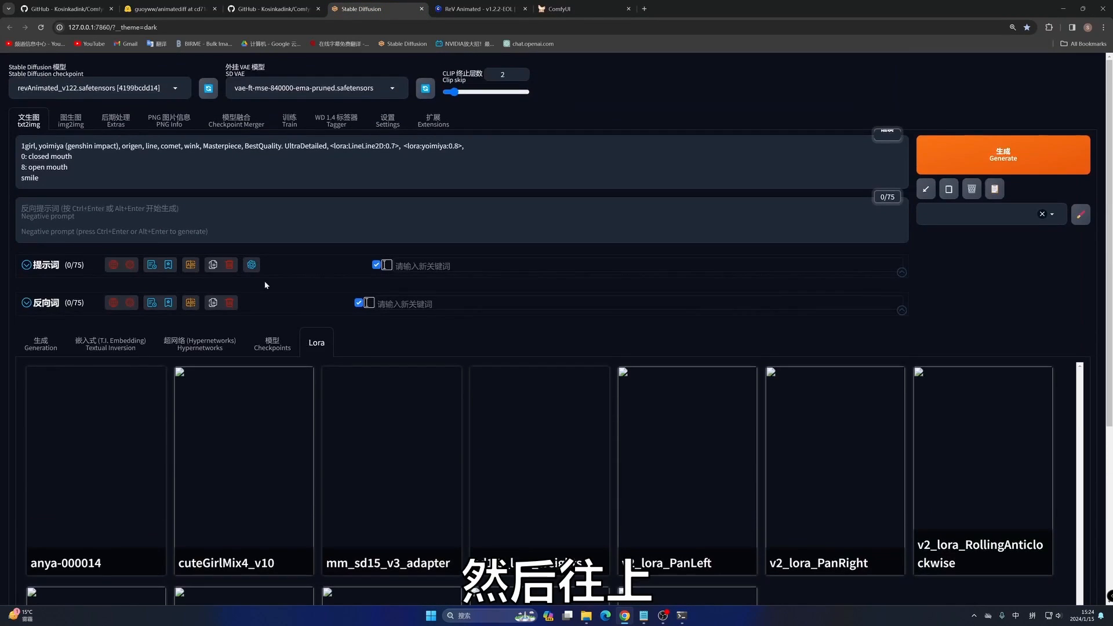
click(42, 345)
click(72, 157)
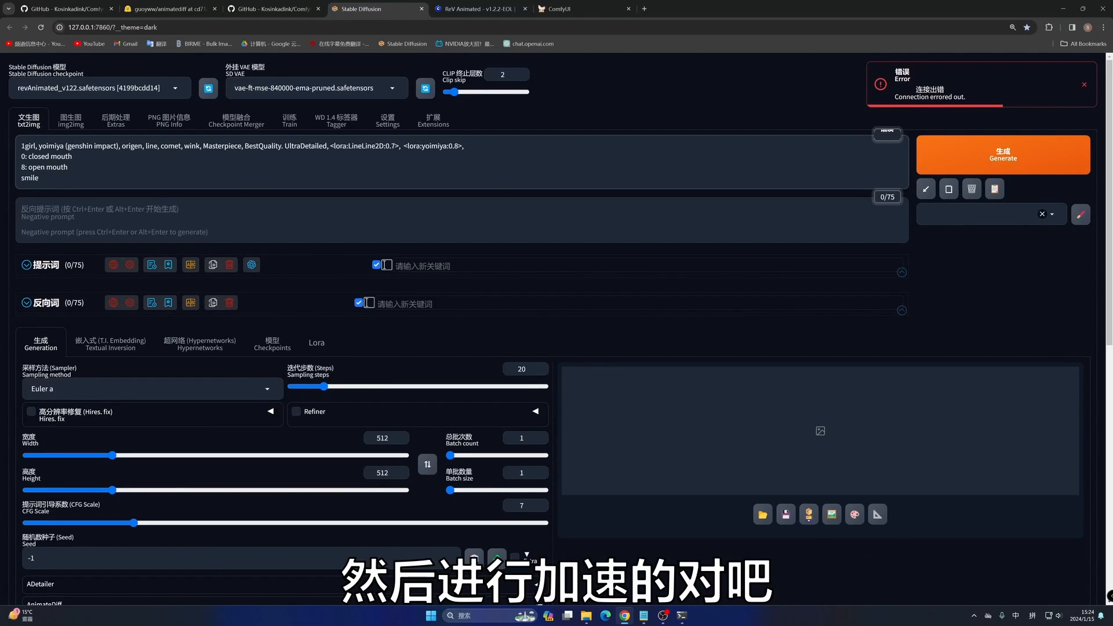
scroll(556, 325, down, 6)
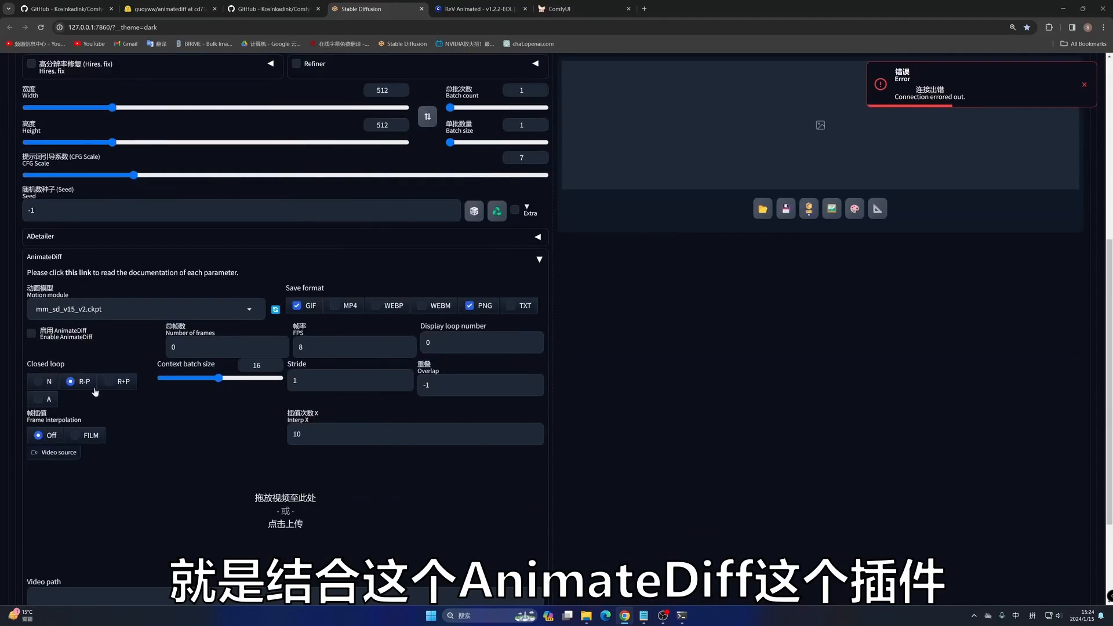
scroll(377, 324, up, 6)
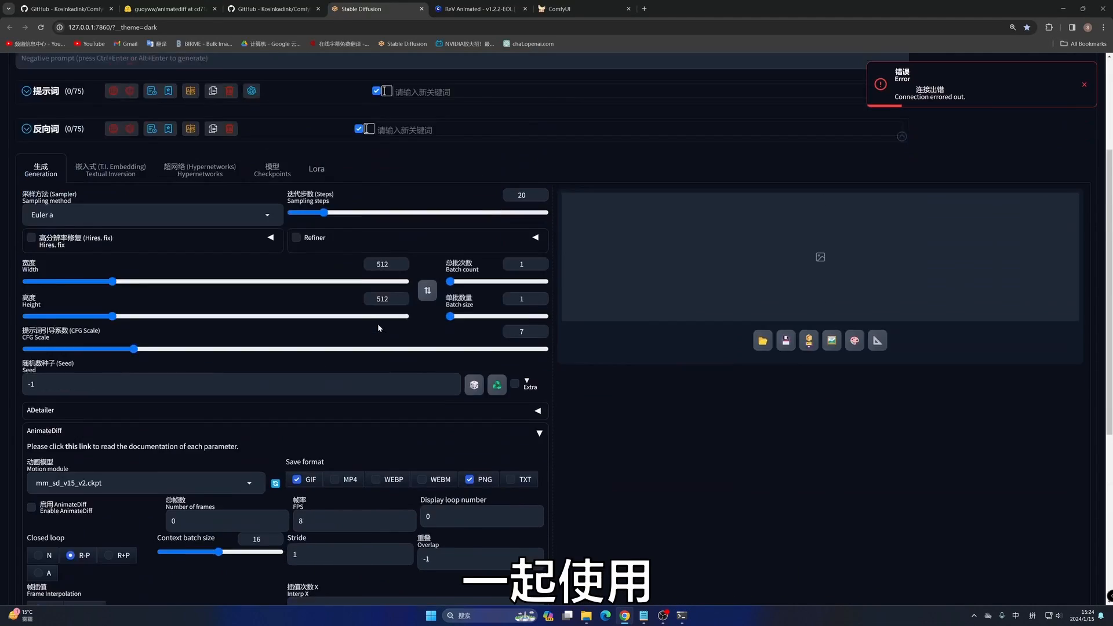
Step: Return to ComfyUI, copy all nodes inside the 文生动画 group and place the duplicate on the empty canvas below it
click(586, 9)
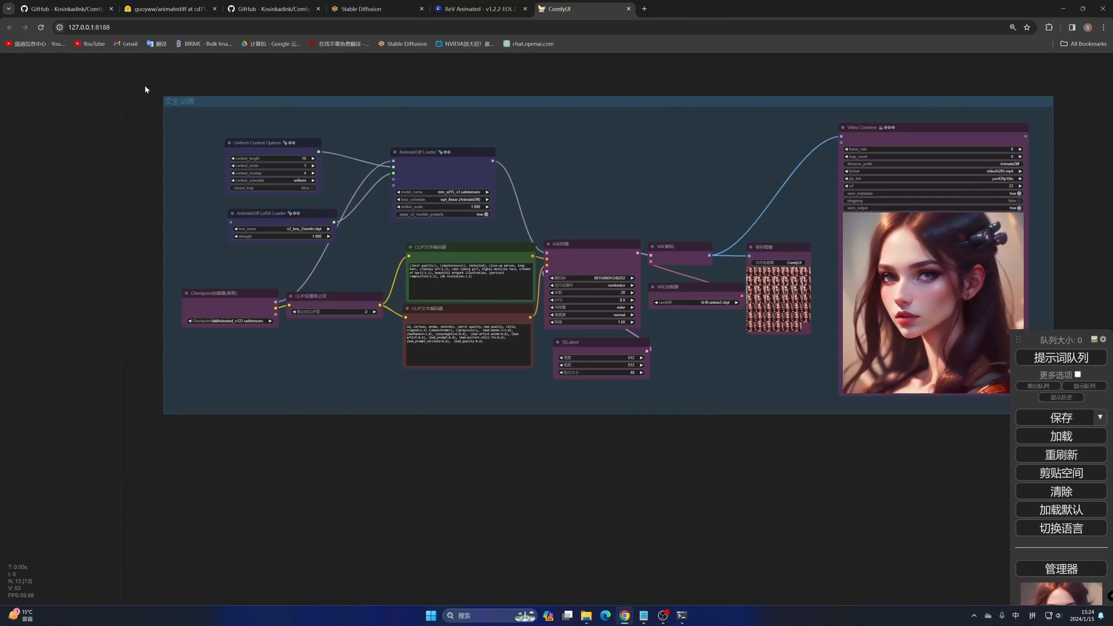
drag(144, 85, 1010, 429)
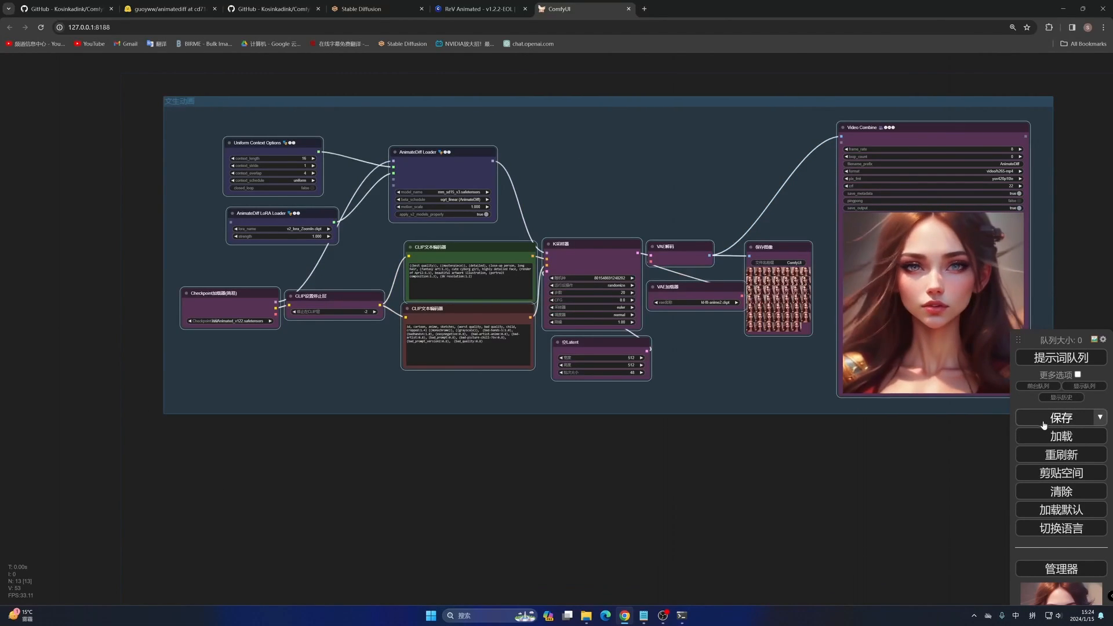
key(ctrl+c)
drag(718, 536, 680, 274)
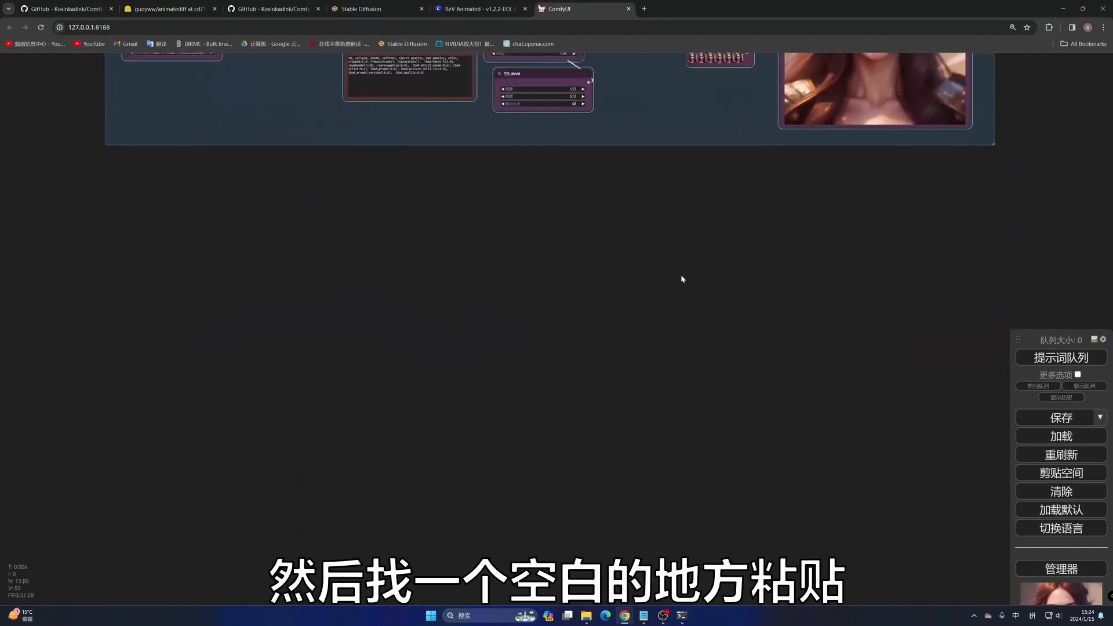
key(ctrl+v)
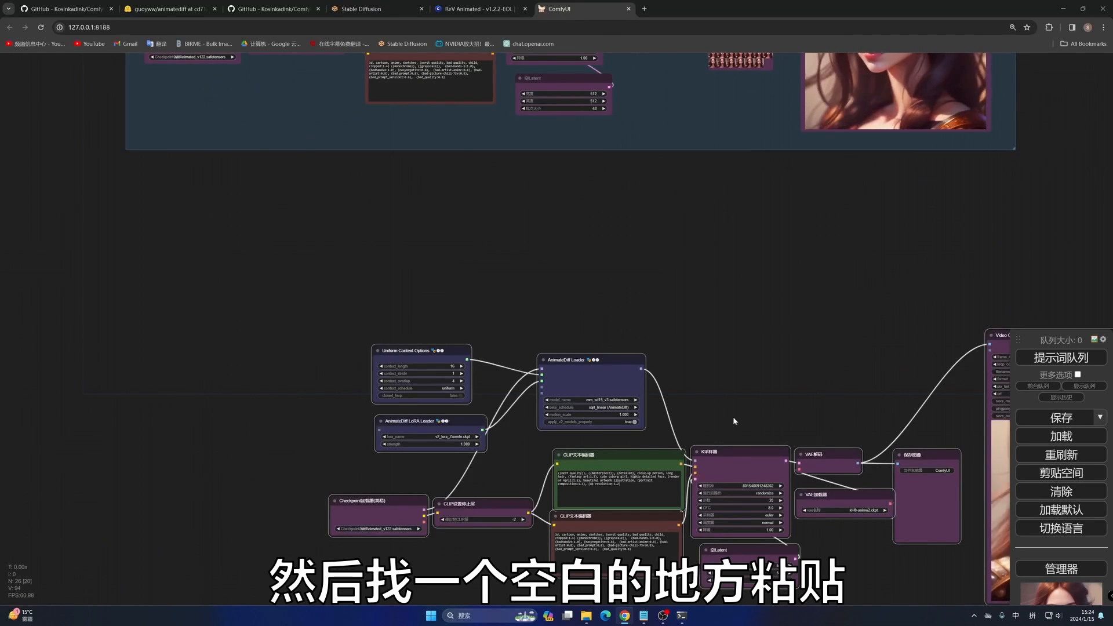
drag(748, 454, 541, 354)
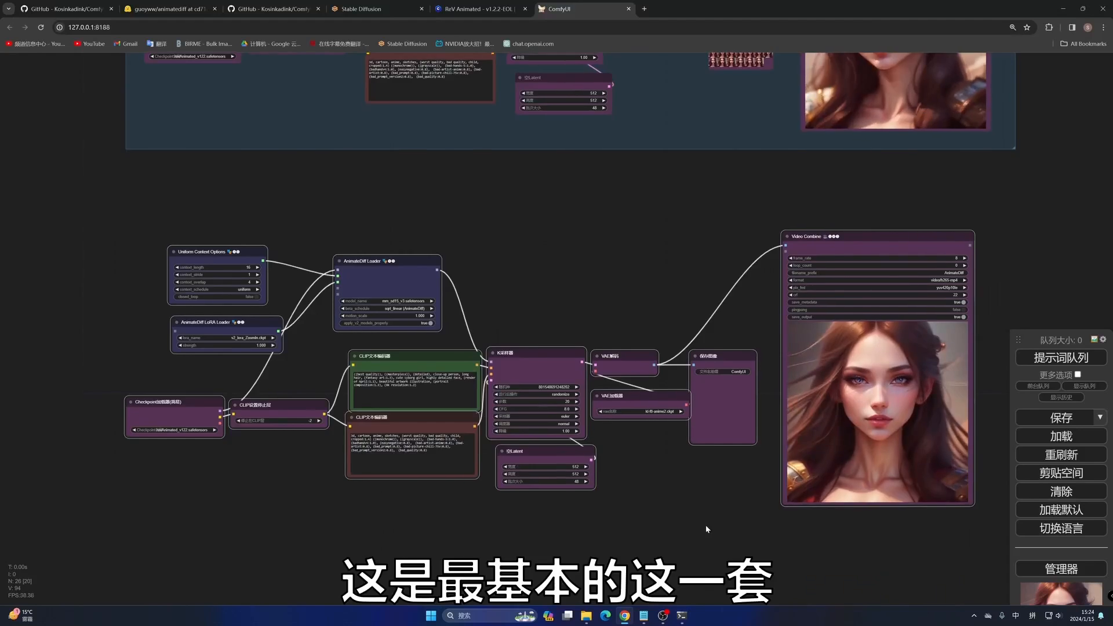
drag(705, 524, 756, 412)
click(579, 406)
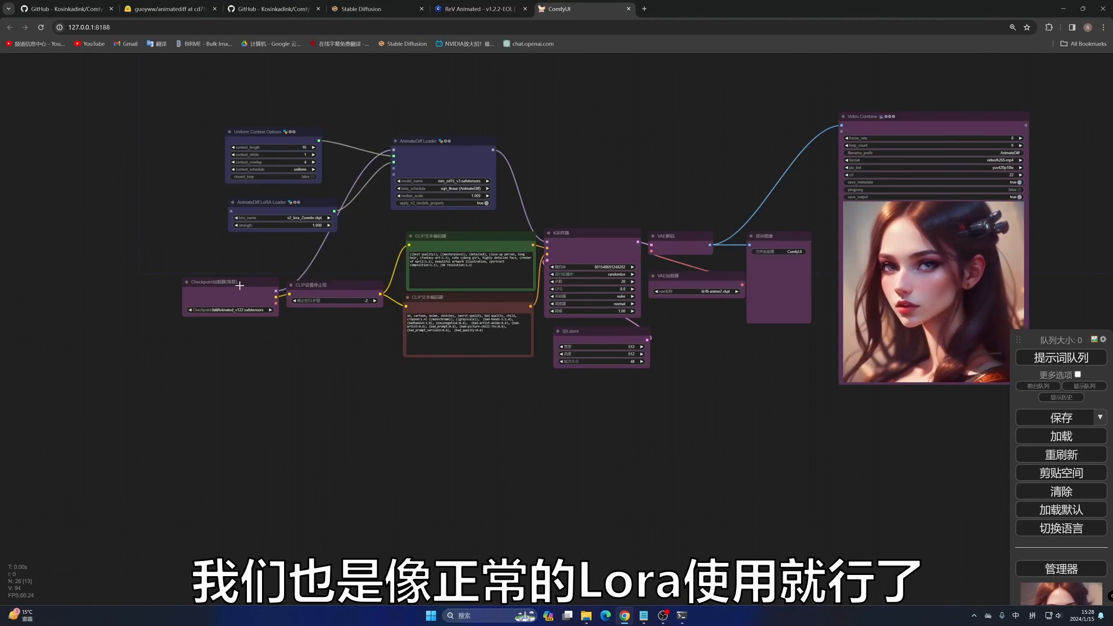
Step: Move the duplicated Checkpoint loader farther from the CLIP设置停止层 node to make room between them
drag(242, 284, 134, 278)
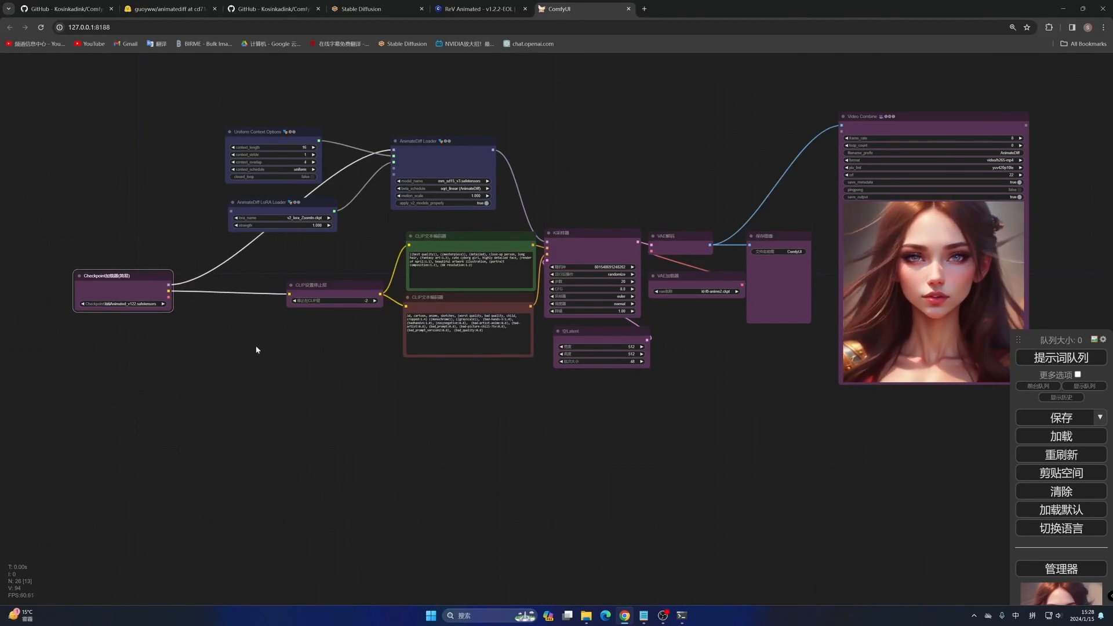
drag(256, 348, 503, 384)
scroll(502, 384, up, 5)
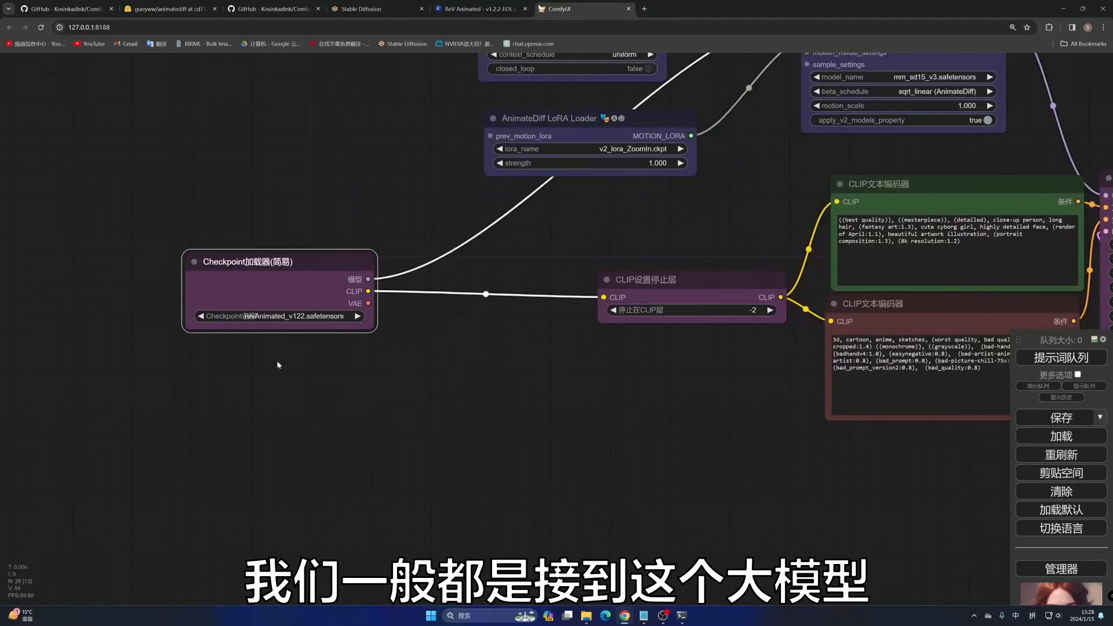
scroll(449, 336, up, 2)
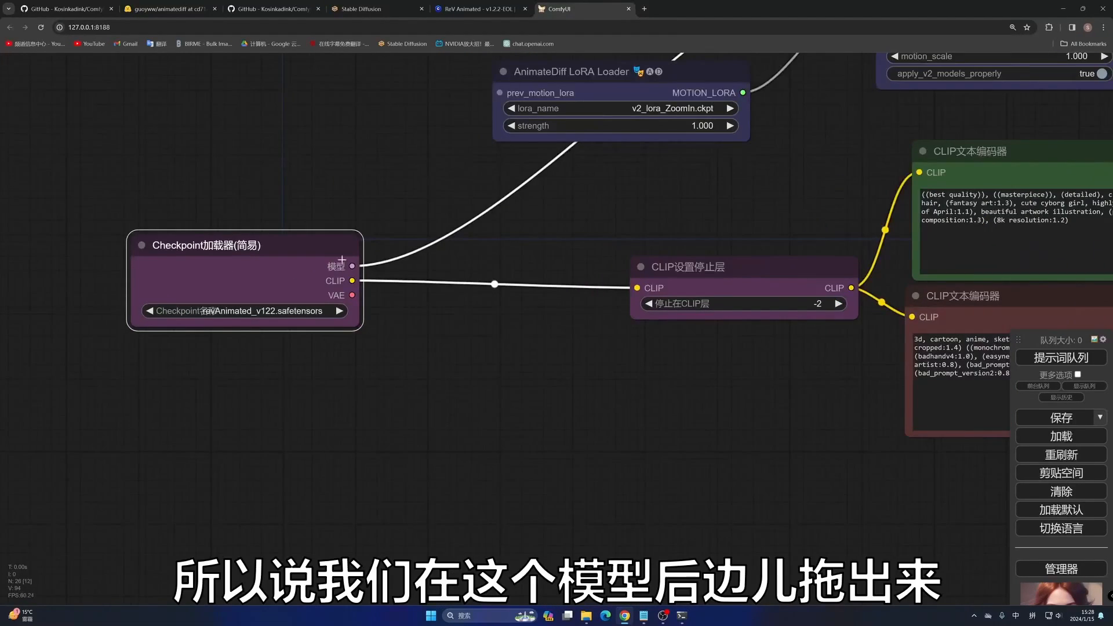
Step: Add a LoRA加载器 node from the Checkpoint loader's model output and set its LoRA to LCM\sd1.5_lora_weights .safetensors
drag(352, 266, 414, 319)
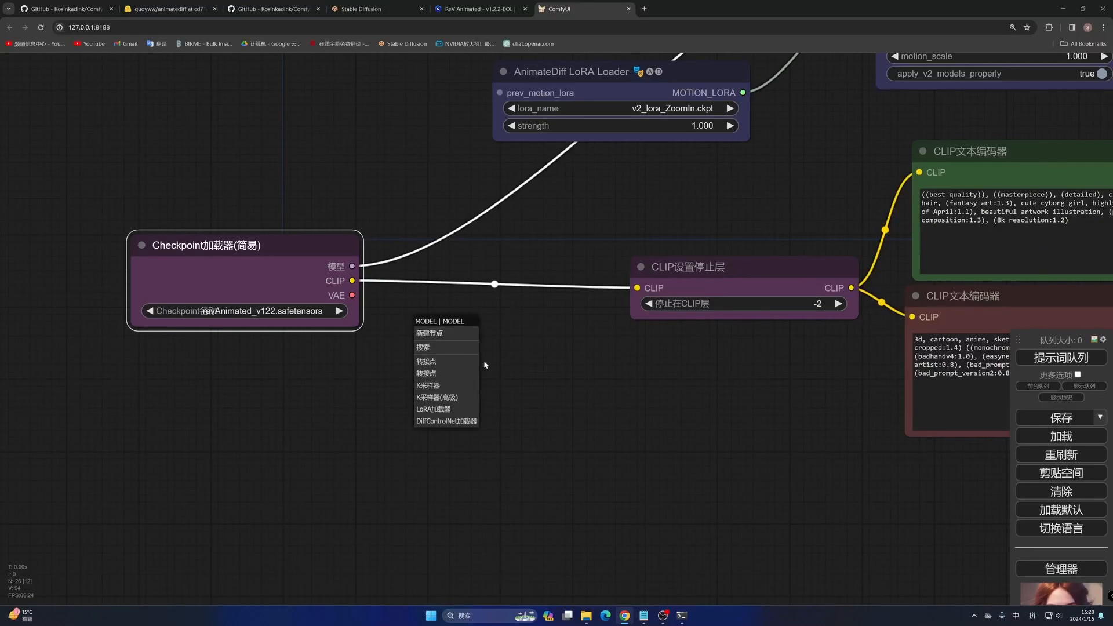
click(434, 409)
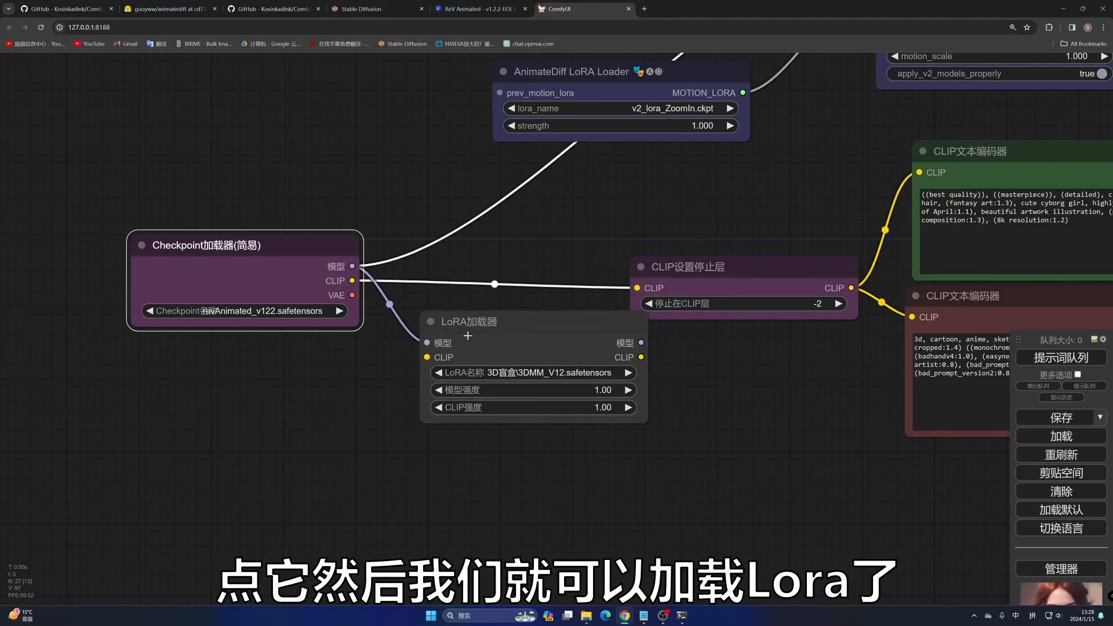
click(556, 372)
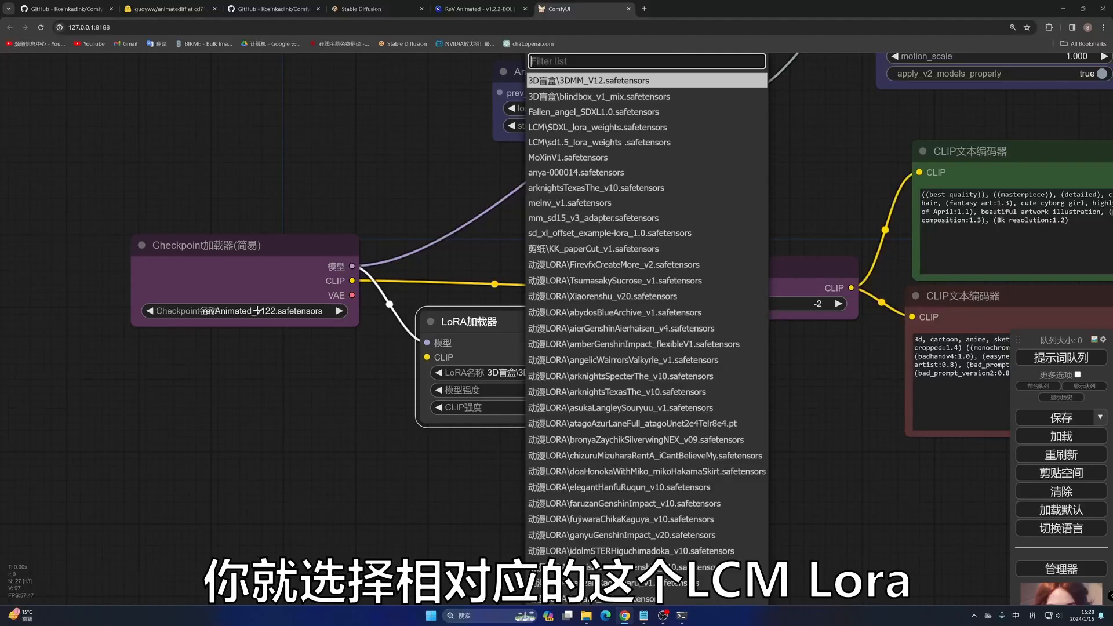
click(570, 144)
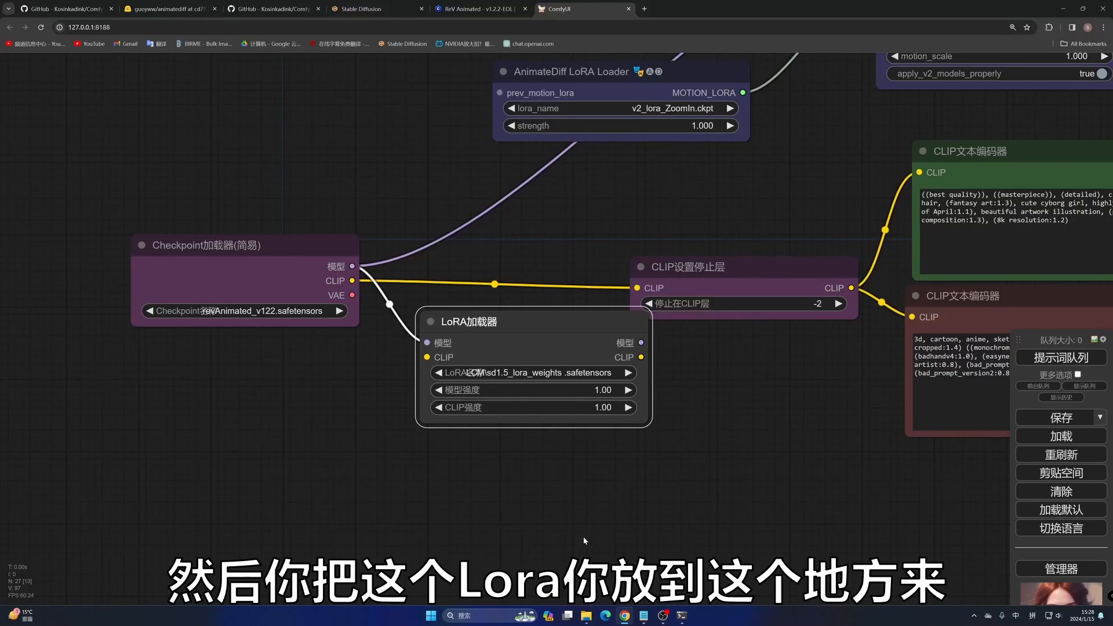
Step: Switch to File Explorer to find the folder for regular LoRA files
click(589, 618)
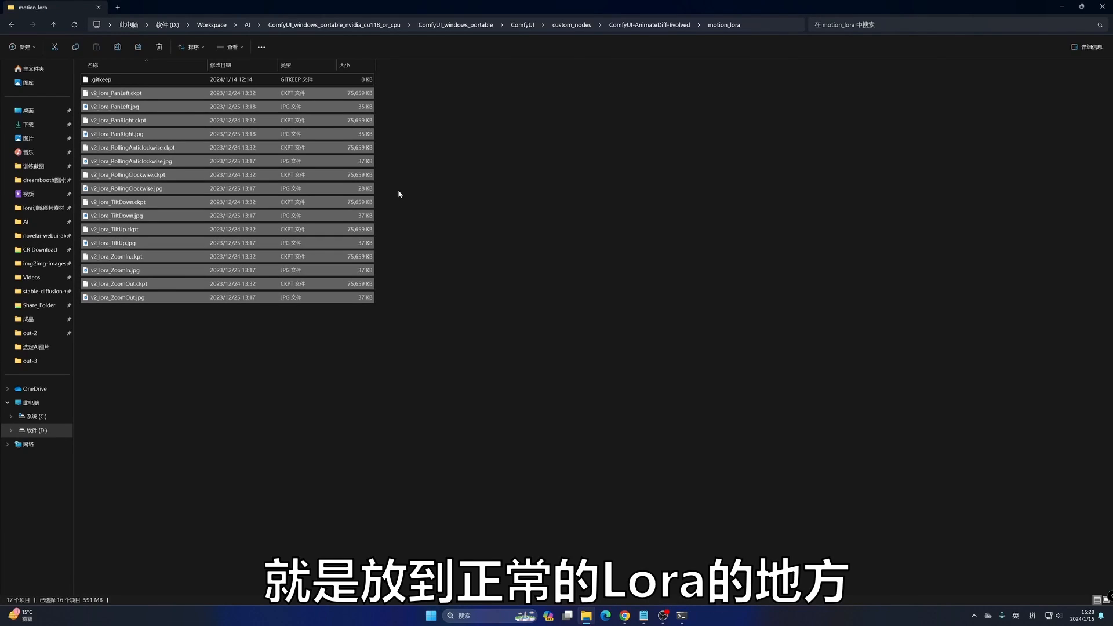
Step: Open the ComfyUI models\loras folder to see where LoRA files belong, and return to the ComfyUI workflow in the browser
click(525, 25)
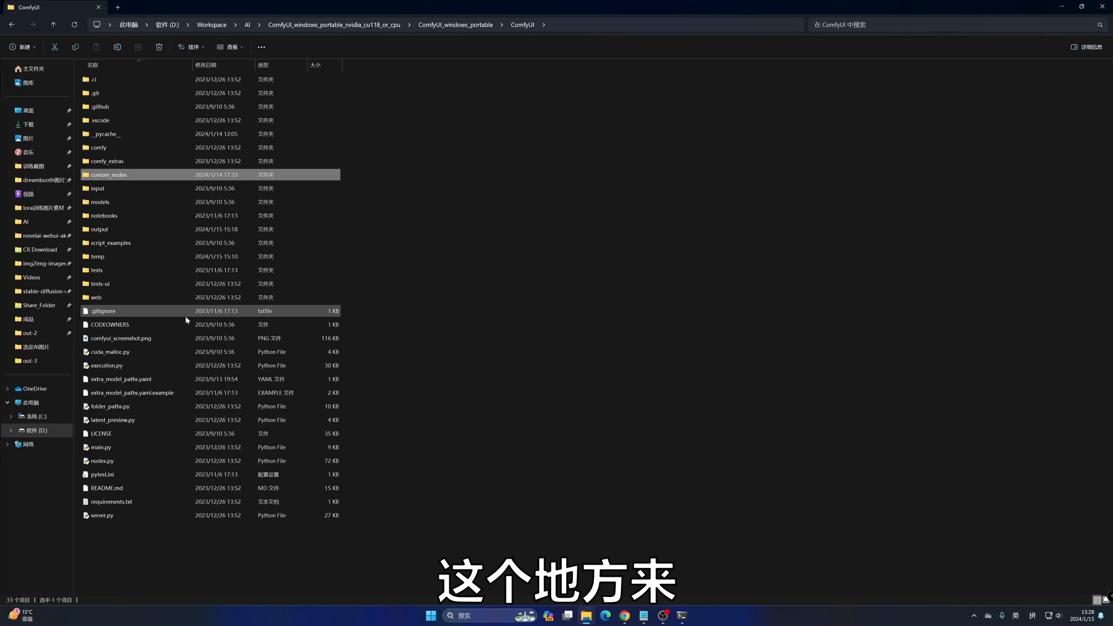
double_click(112, 203)
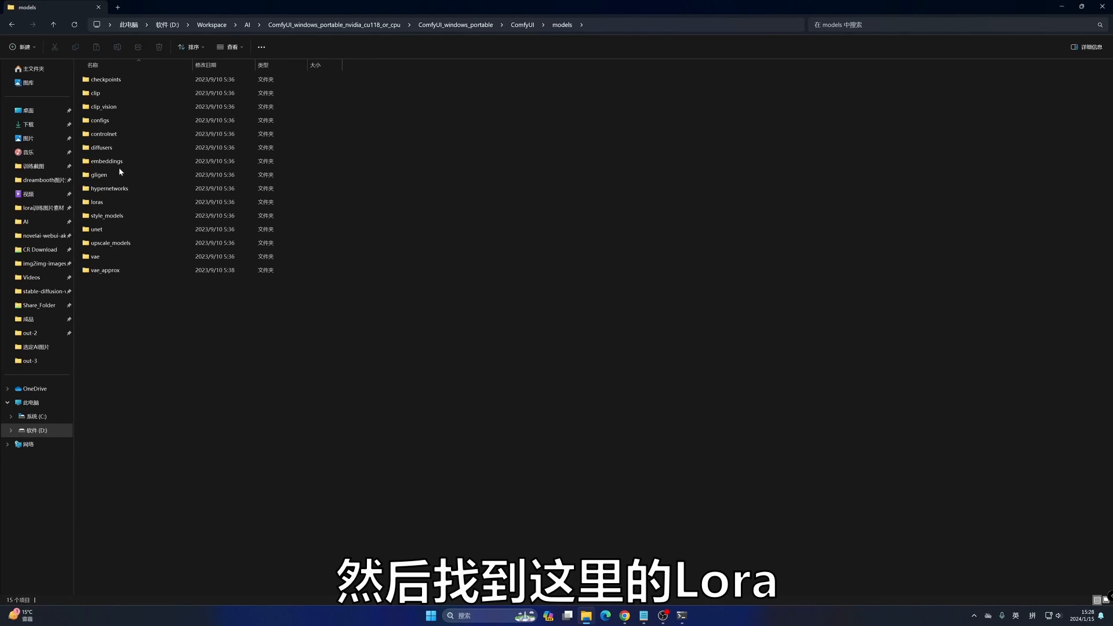
double_click(123, 203)
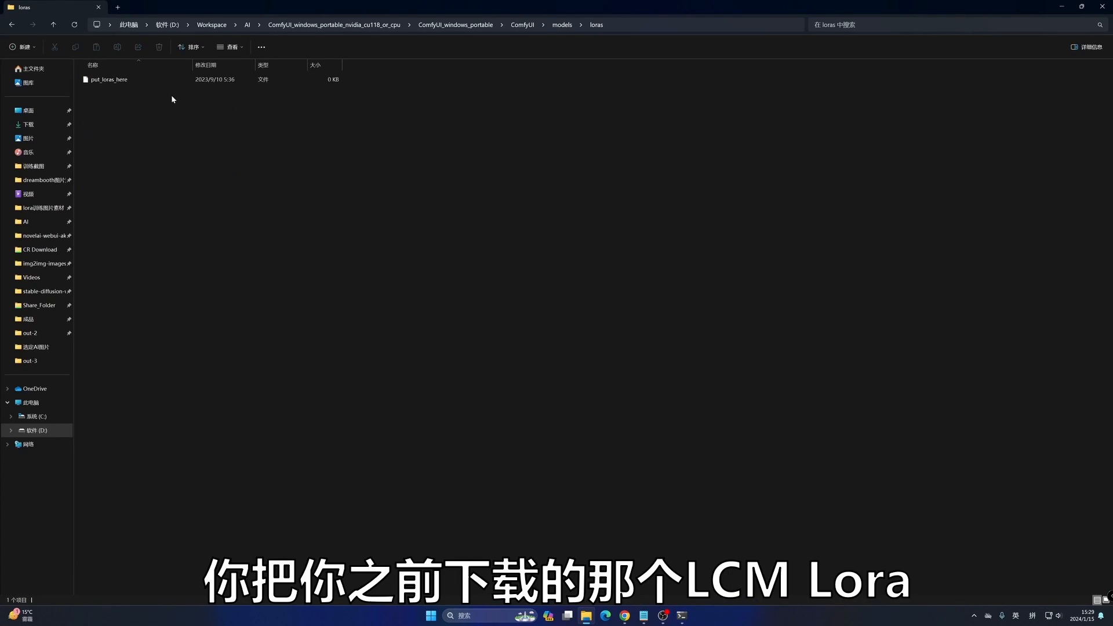
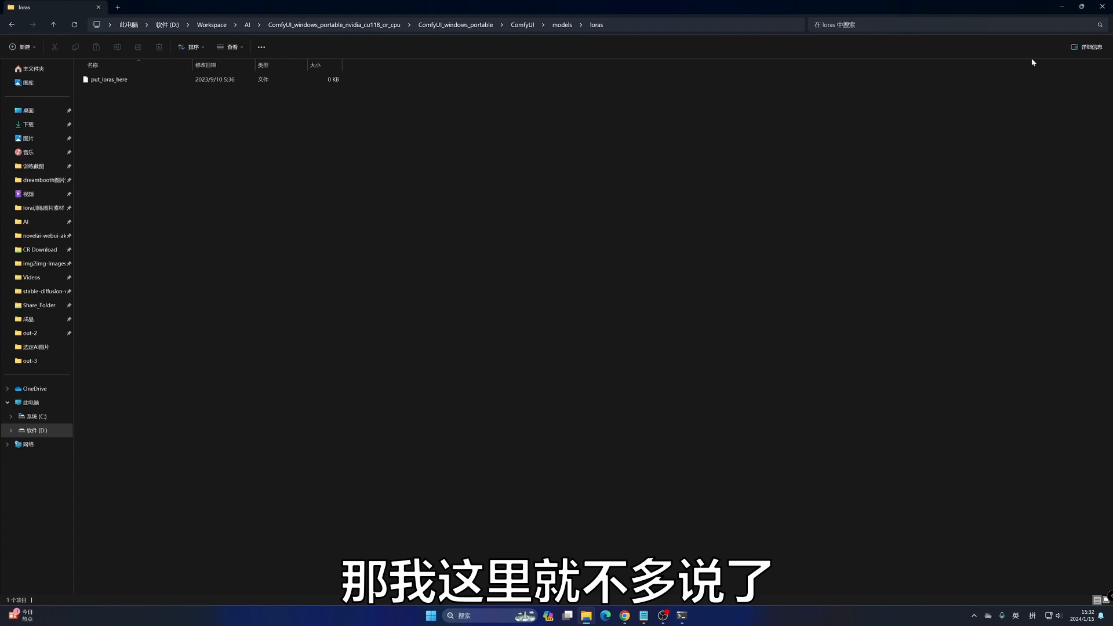
click(1061, 7)
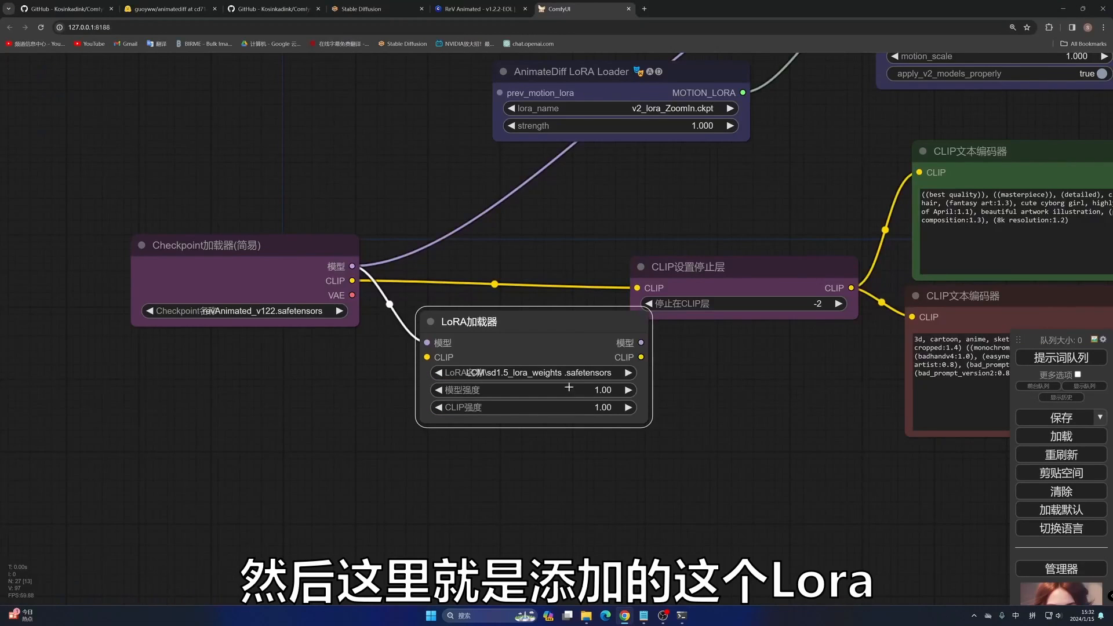
Step: Route the Checkpoint loader's CLIP output through the LoRA loader and on to the CLIP设置停止层 node
drag(572, 348, 510, 368)
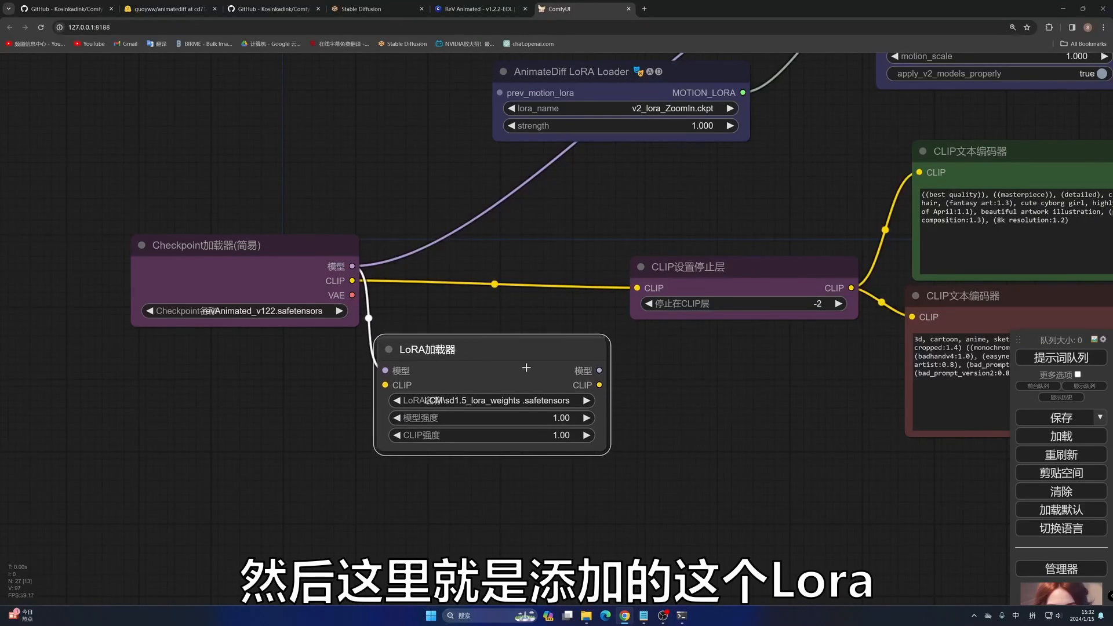
drag(440, 364, 534, 350)
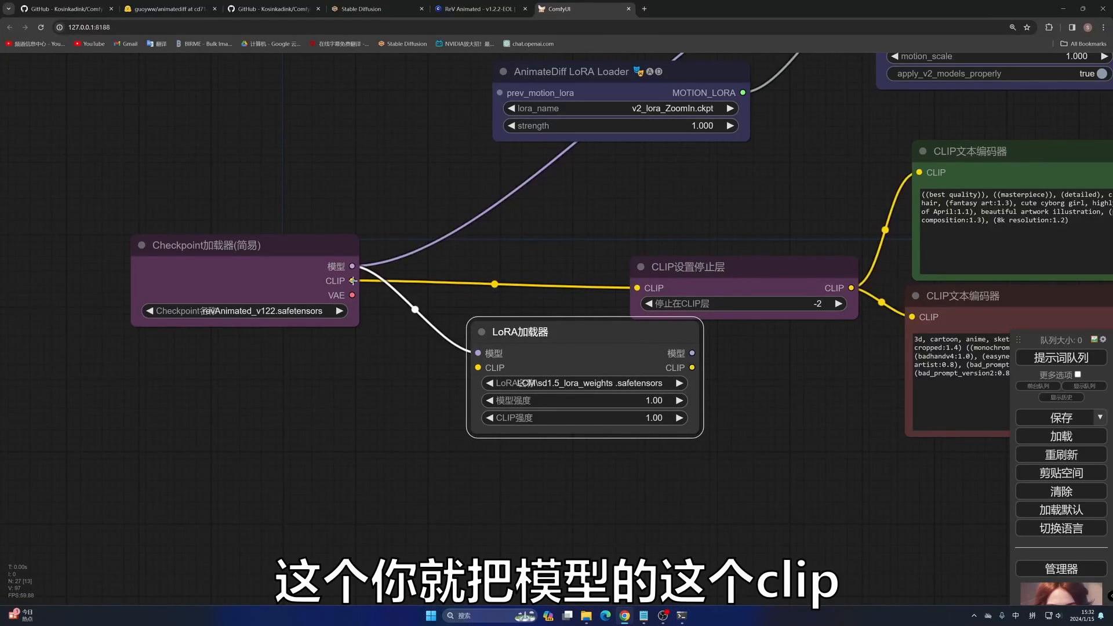
drag(352, 281, 477, 367)
drag(586, 331, 464, 229)
drag(570, 266, 638, 289)
Step: Connect the LoRA loader's model output to the AnimateDiff Loader's model input, and place the Checkpoint and LoRA loaders side by side
drag(820, 186, 688, 348)
drag(417, 441, 731, 136)
drag(561, 389, 883, 290)
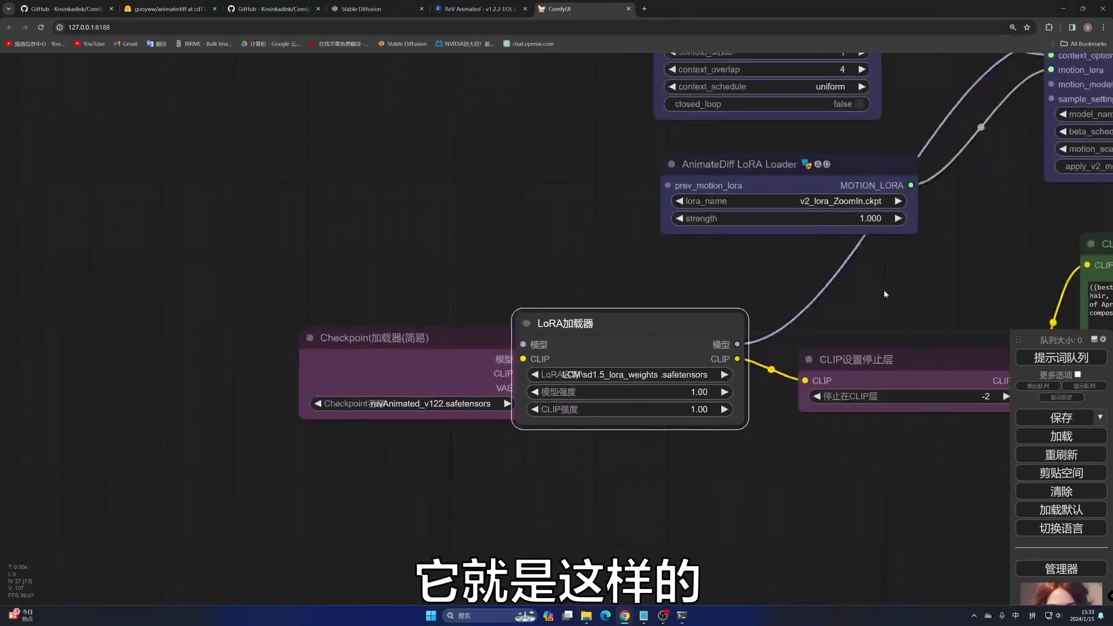
drag(425, 361, 239, 346)
drag(648, 331, 509, 328)
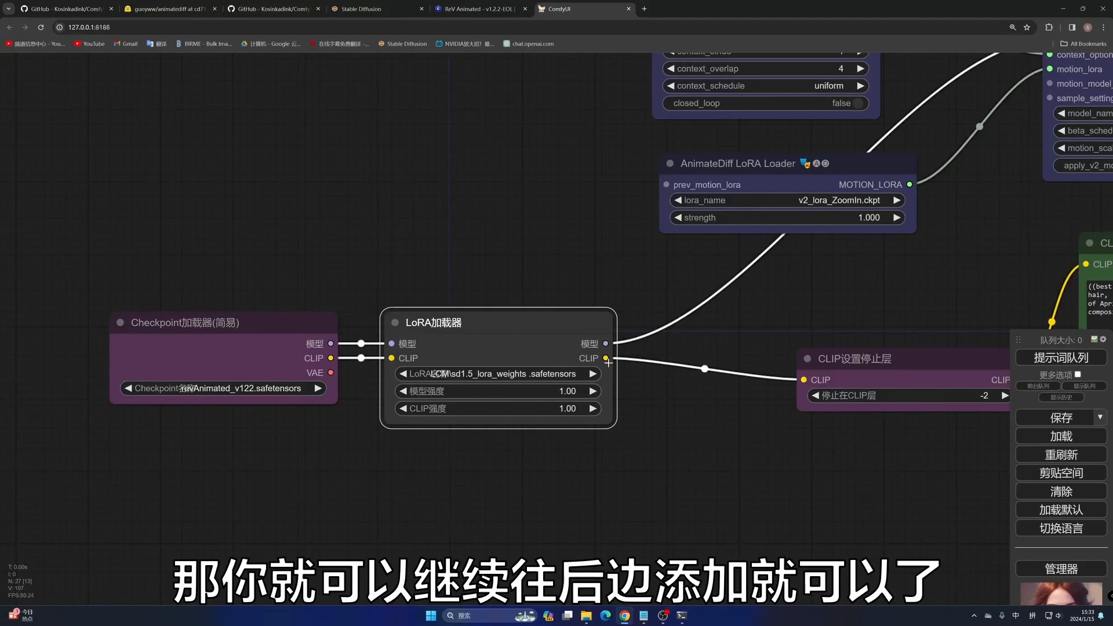
drag(592, 329, 556, 322)
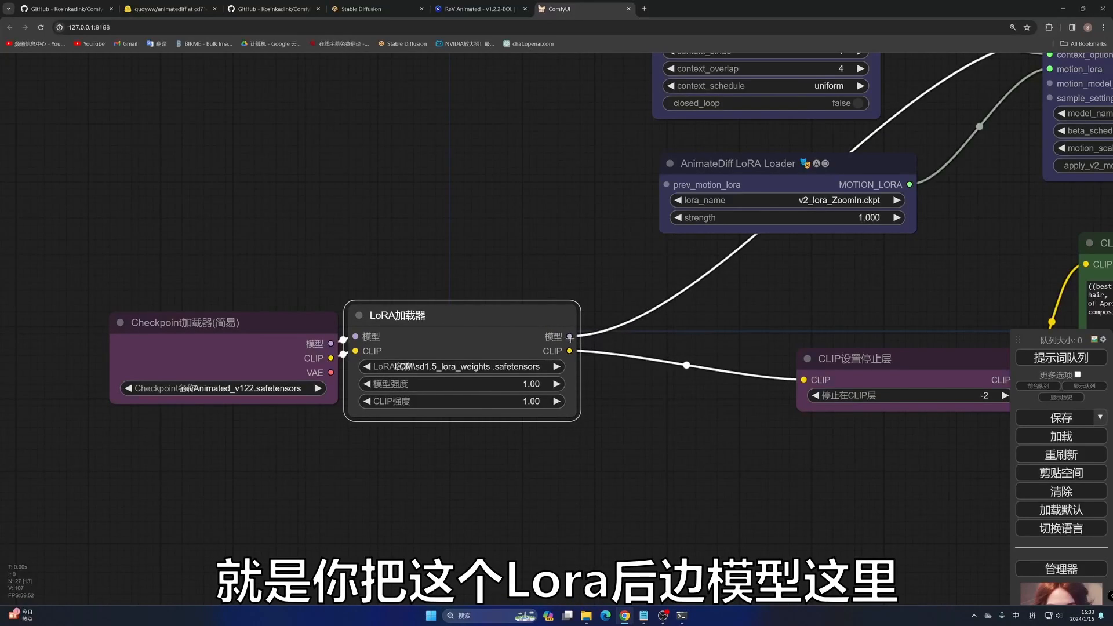
Step: Add a second LoRA loader fed by the first one's model and CLIP outputs, and place it below the first
drag(570, 336, 658, 396)
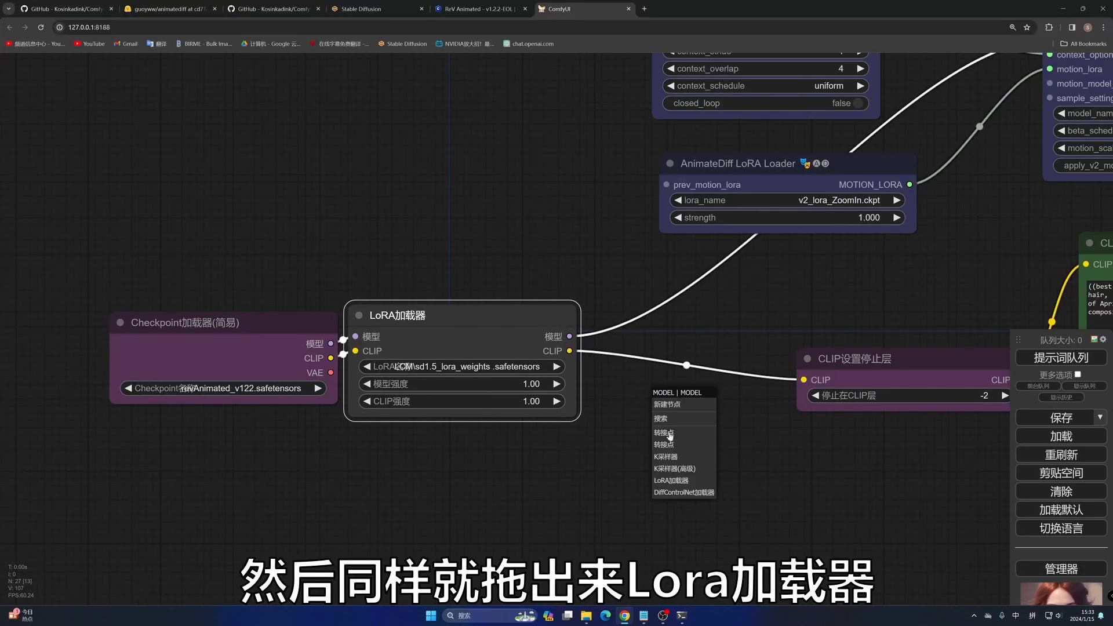
click(671, 481)
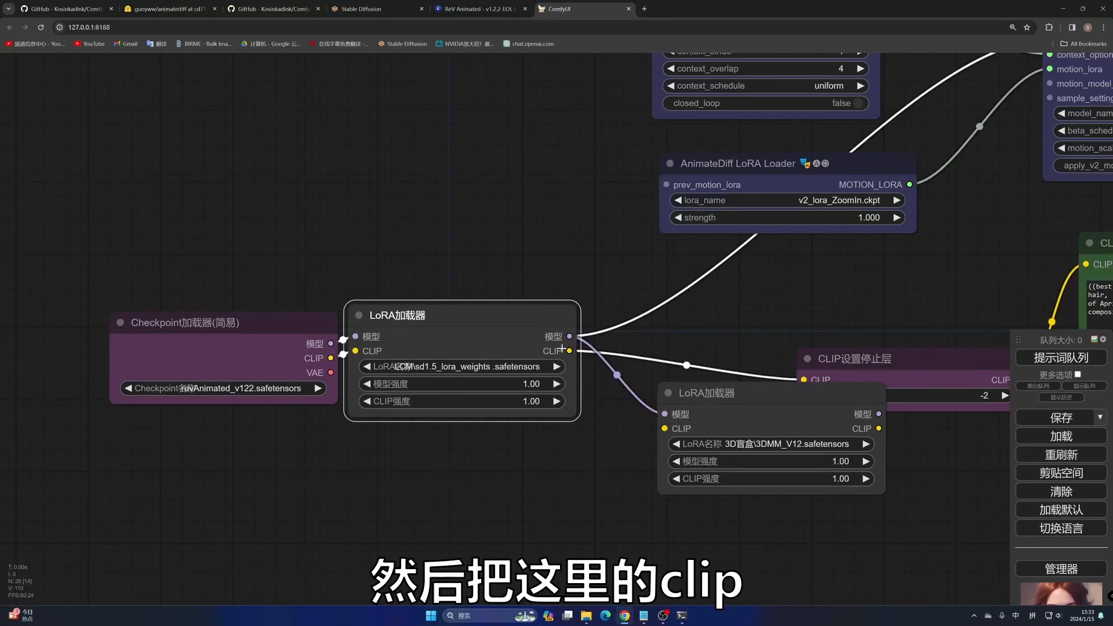
drag(569, 351, 664, 428)
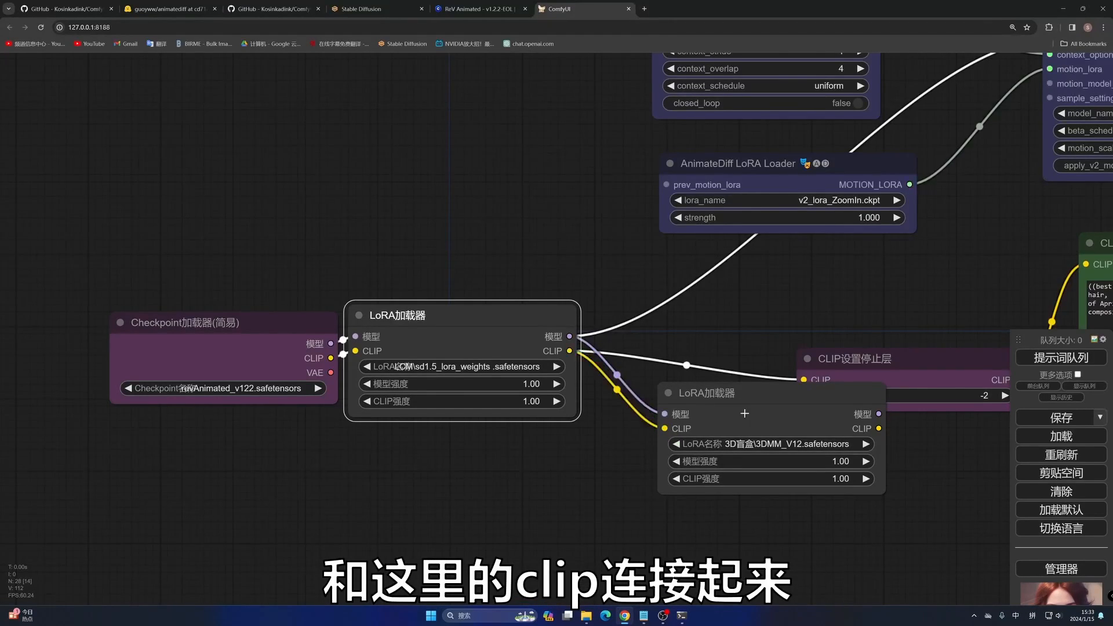
drag(741, 411, 444, 471)
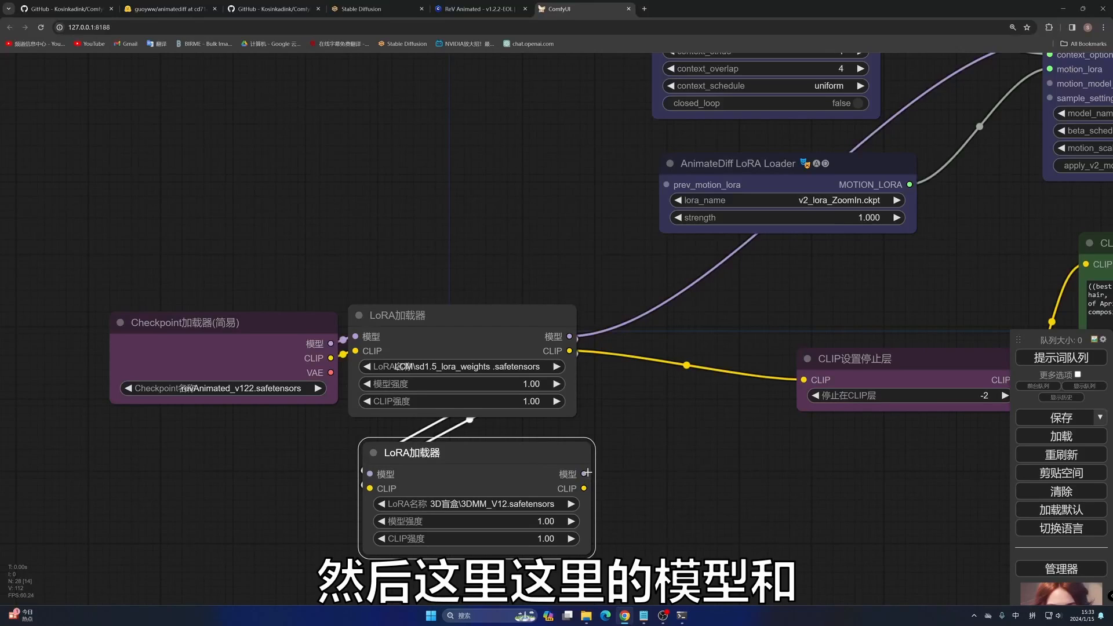
Step: Connect the second LoRA loader's model output to the AnimateDiff Loader and its CLIP output to the CLIP设置停止层 node
drag(584, 474, 728, 391)
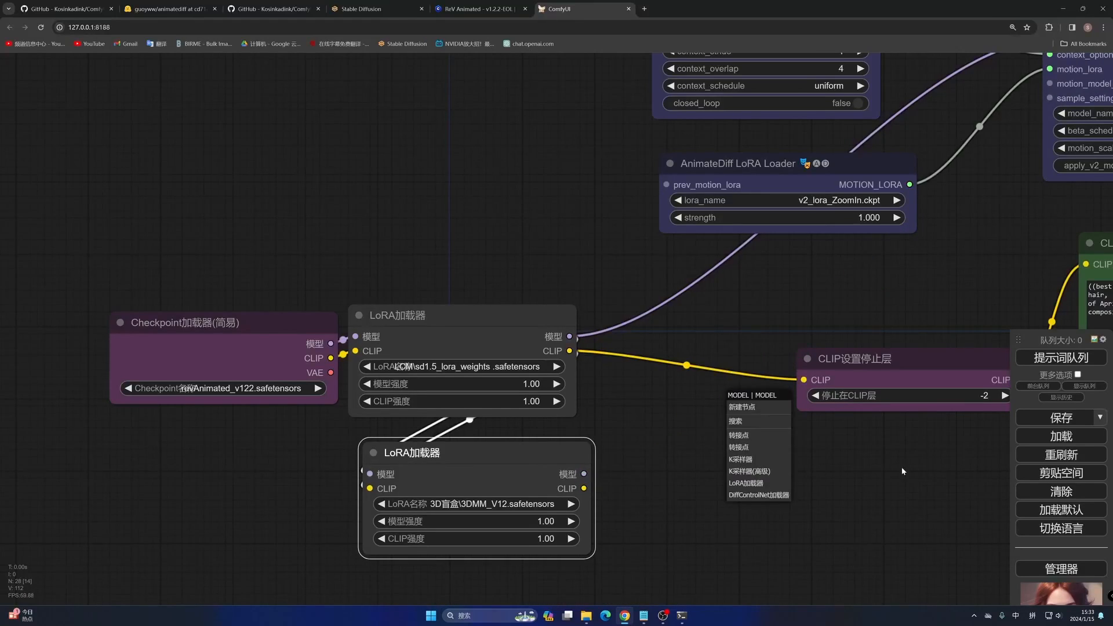
drag(901, 469, 672, 542)
scroll(671, 541, down, 1)
drag(402, 550, 807, 79)
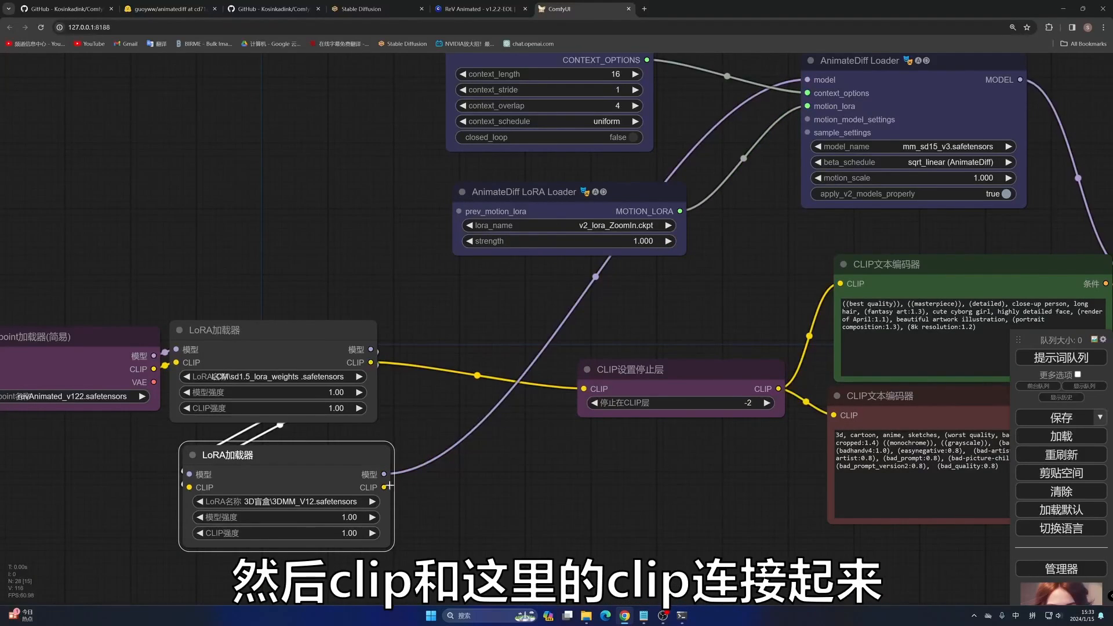
drag(384, 487, 584, 389)
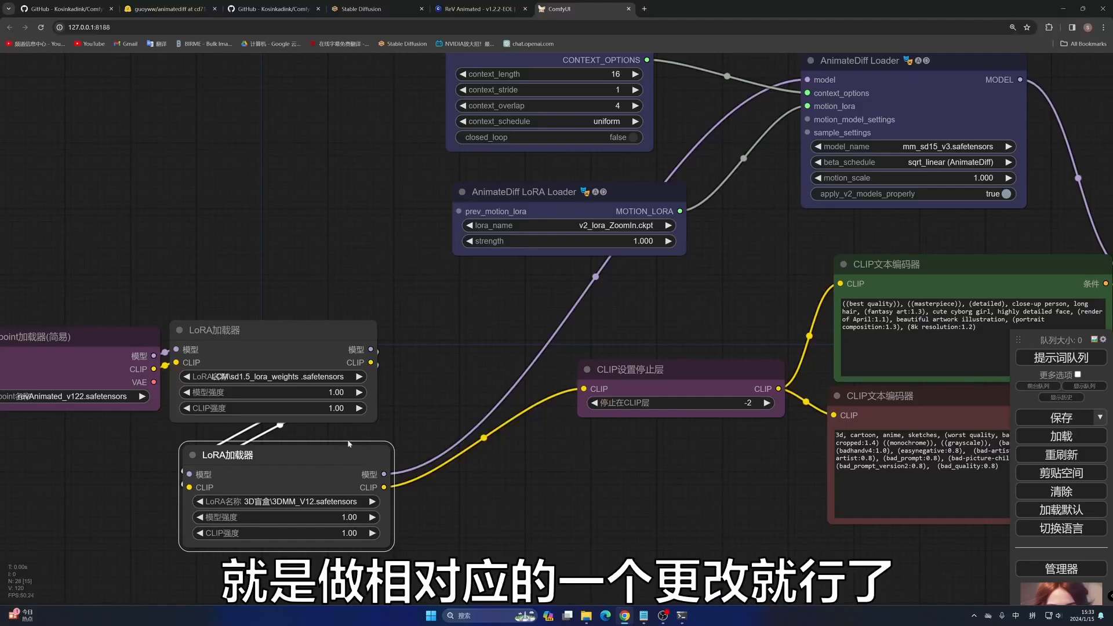
Step: Arrange the Checkpoint loader and both LoRA loaders in one row before the CLIP设置停止层 node
drag(332, 471, 542, 346)
drag(106, 313, 208, 317)
drag(502, 324, 426, 317)
drag(688, 312, 623, 312)
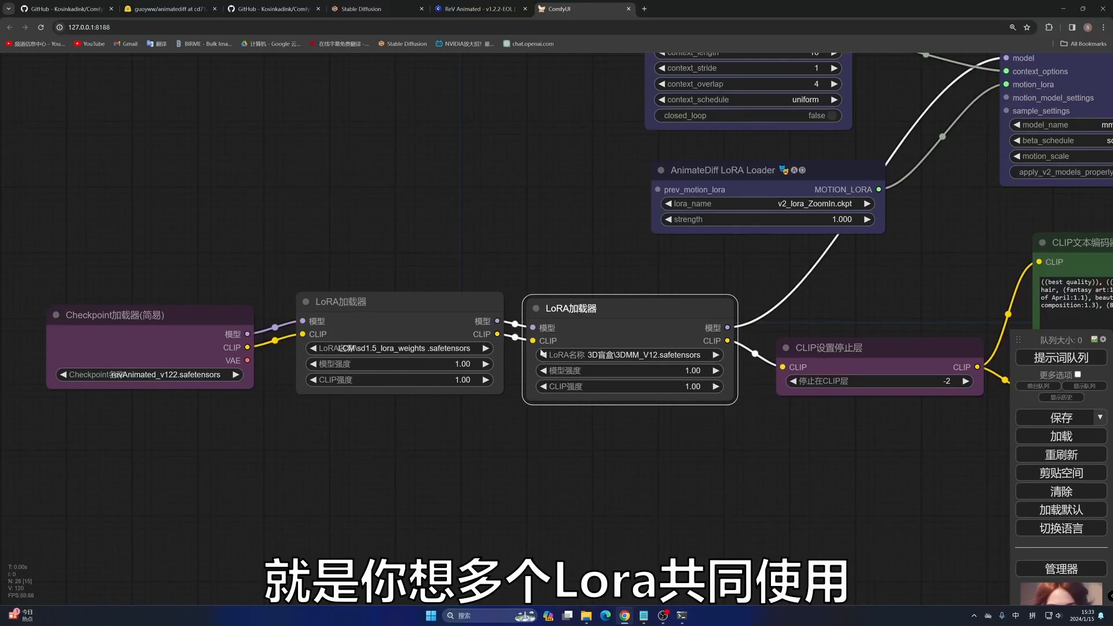
Step: Choose 3D盲盒\blindbox_v1_mix.safetensors in the second LoRA loader and set its model strength to 0.5
click(627, 355)
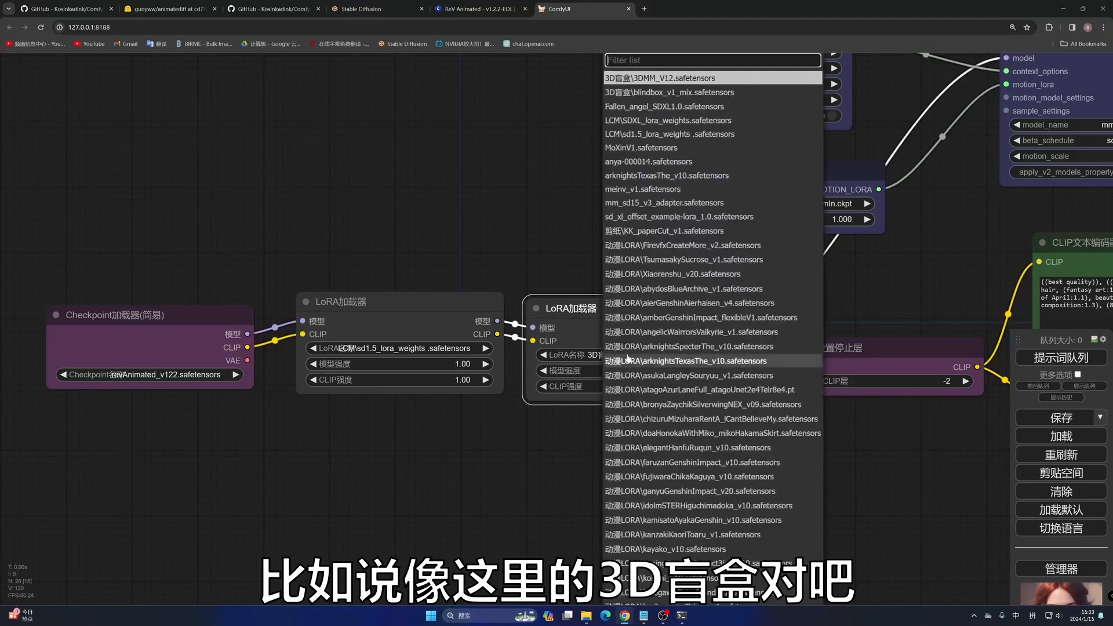
click(659, 92)
click(696, 371)
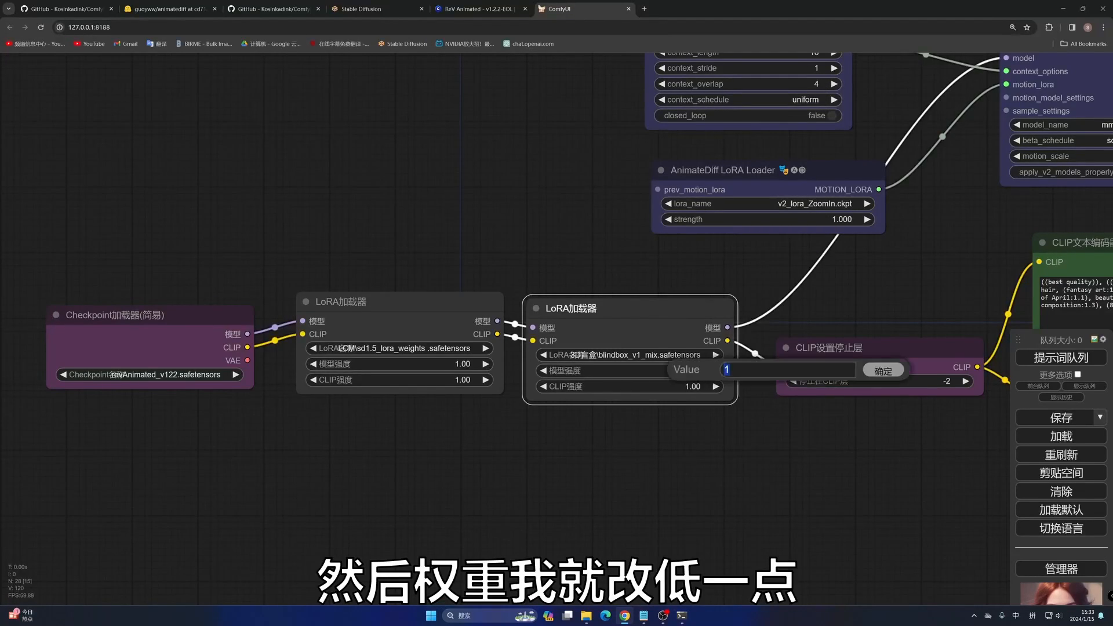
text(0.5)
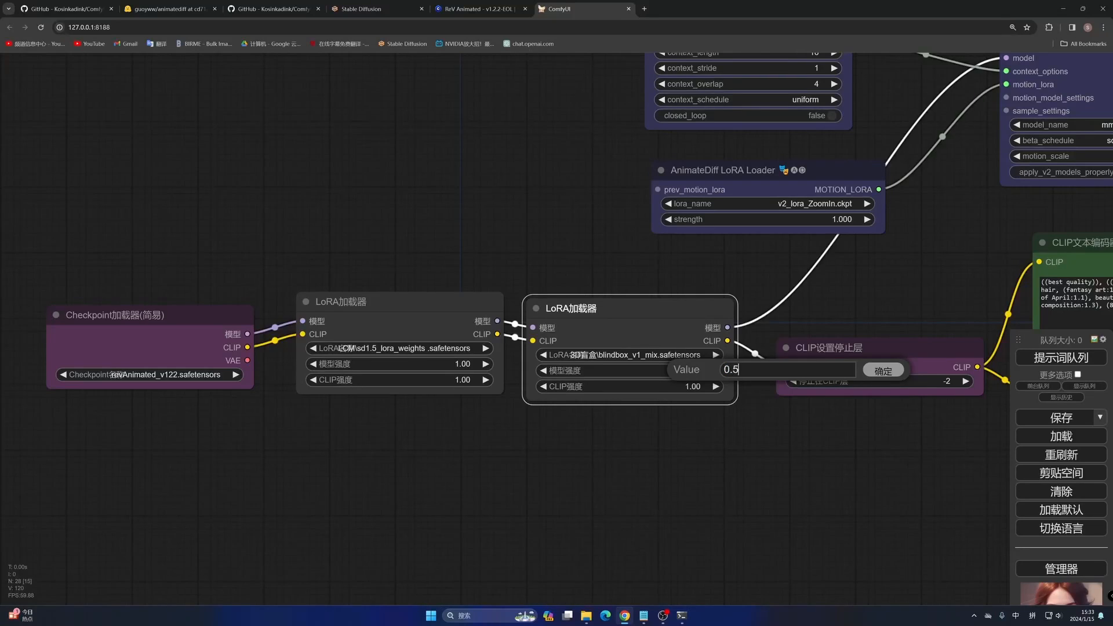
click(881, 372)
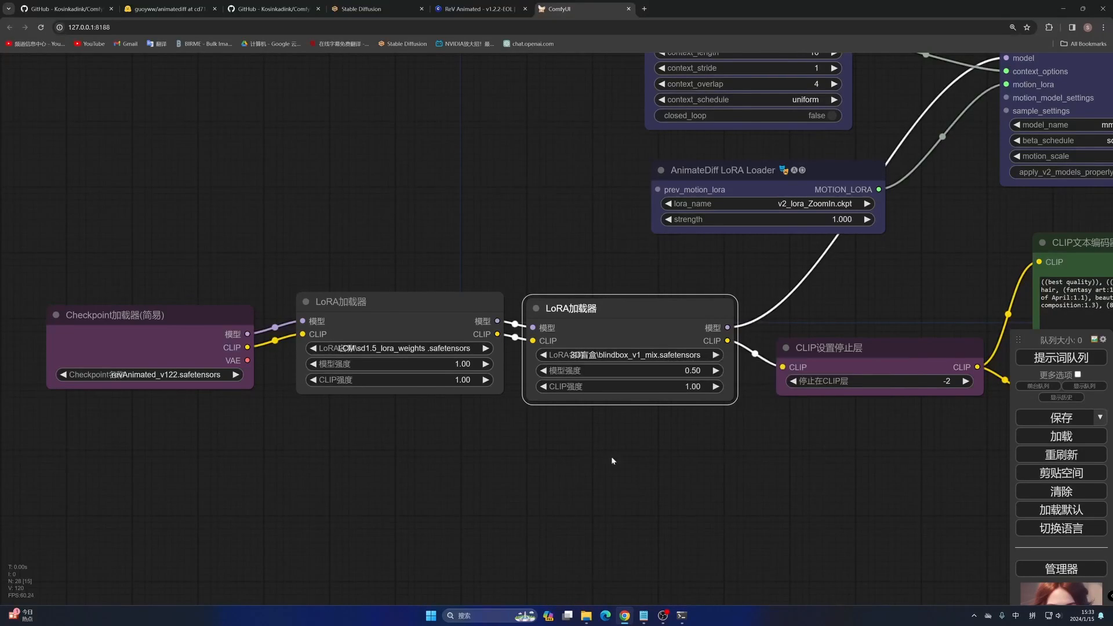
click(426, 434)
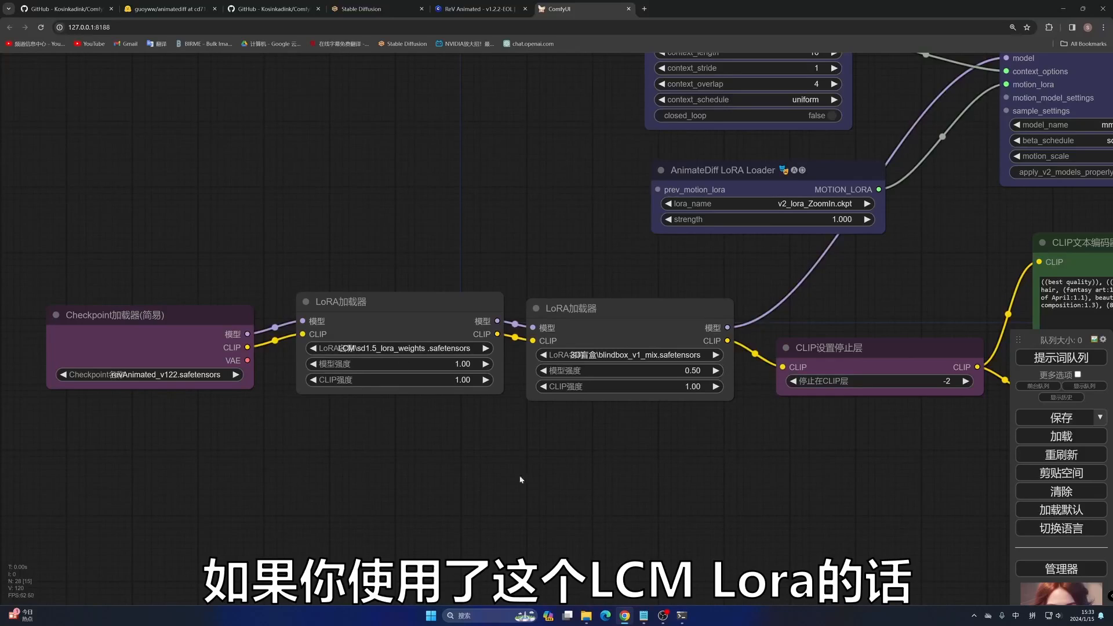
Step: Set the K采样器 node's step count to 5
drag(912, 447, 368, 425)
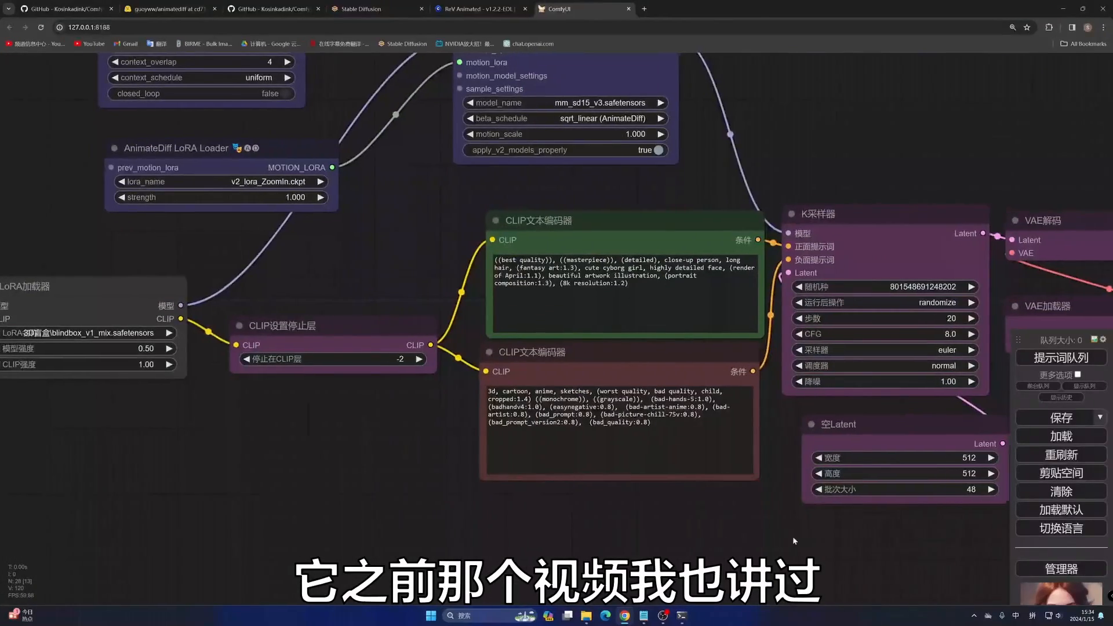
drag(792, 539, 556, 498)
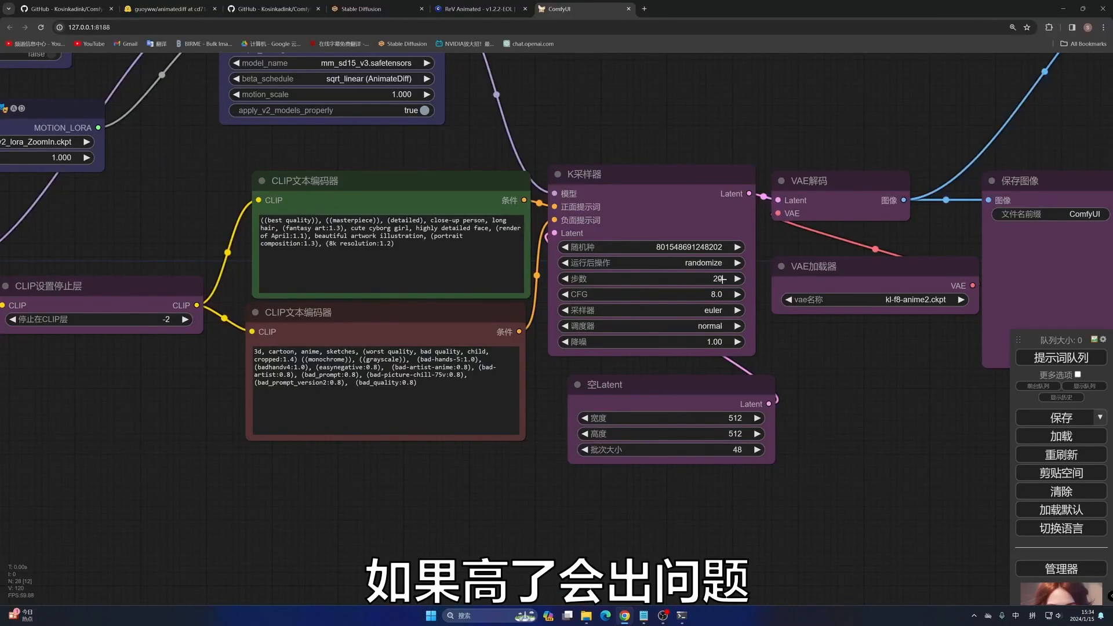
click(721, 278)
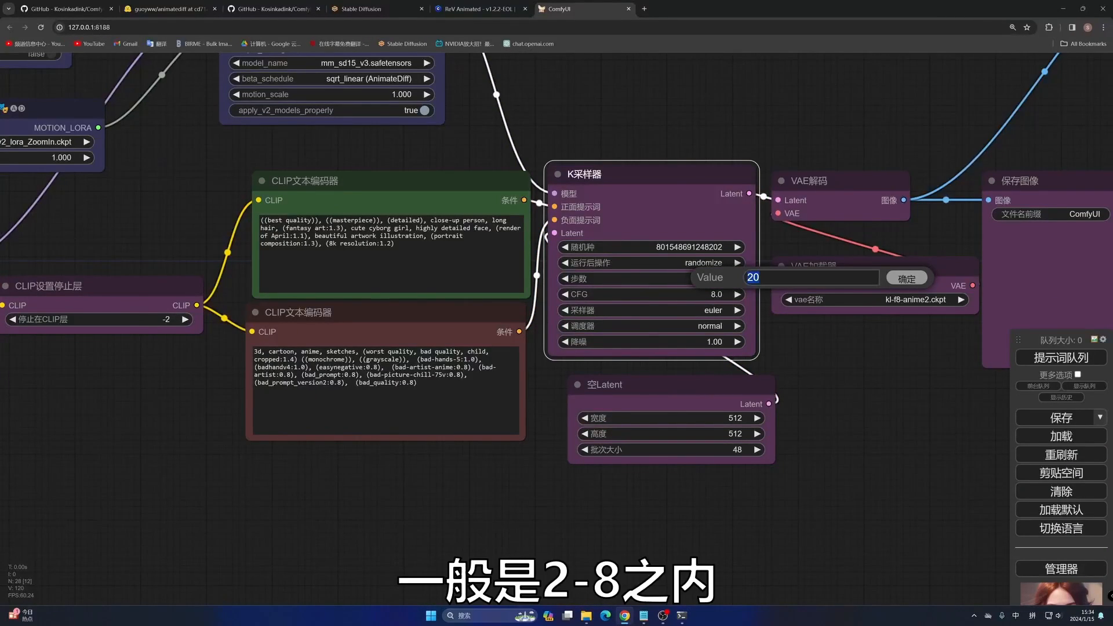
text(5)
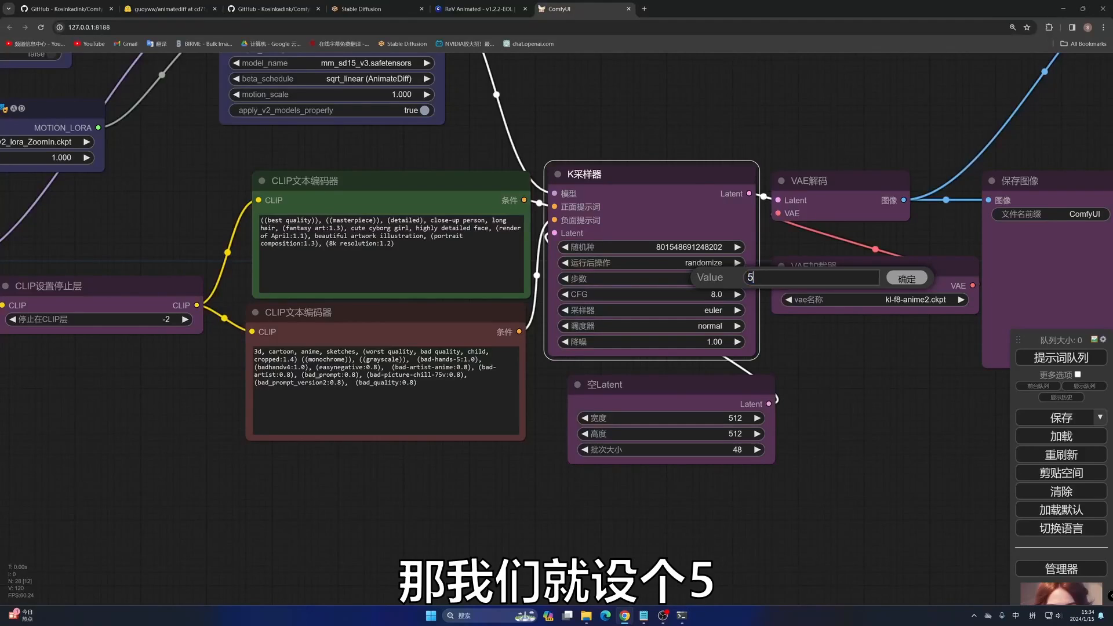
click(902, 277)
Step: Set the K采样器 node's CFG to 1 and its sampler to lcm
click(733, 295)
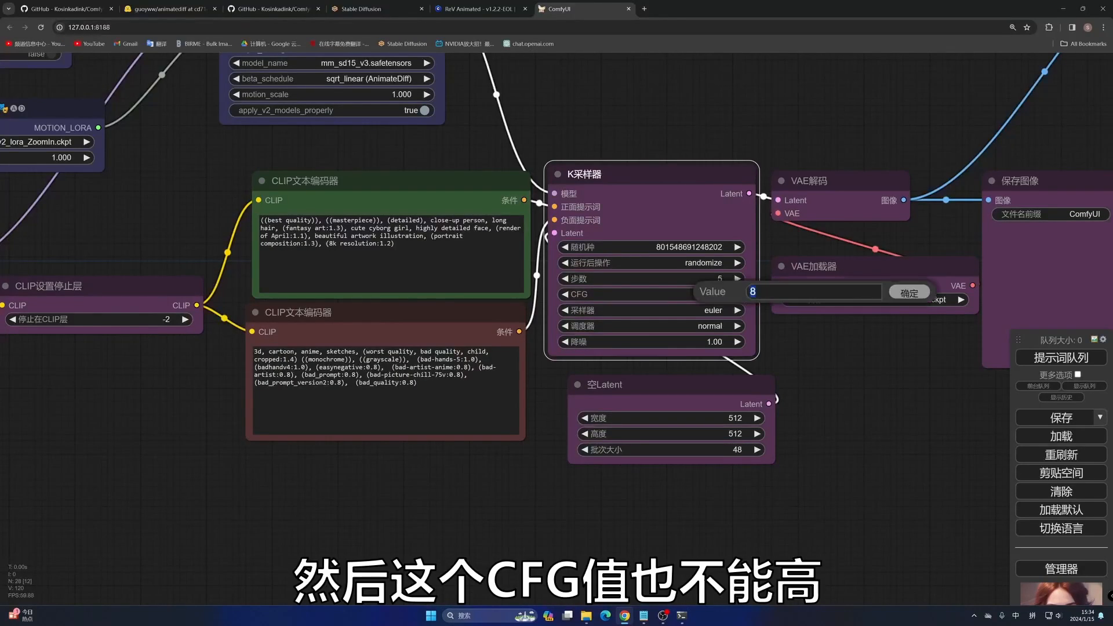
text(1)
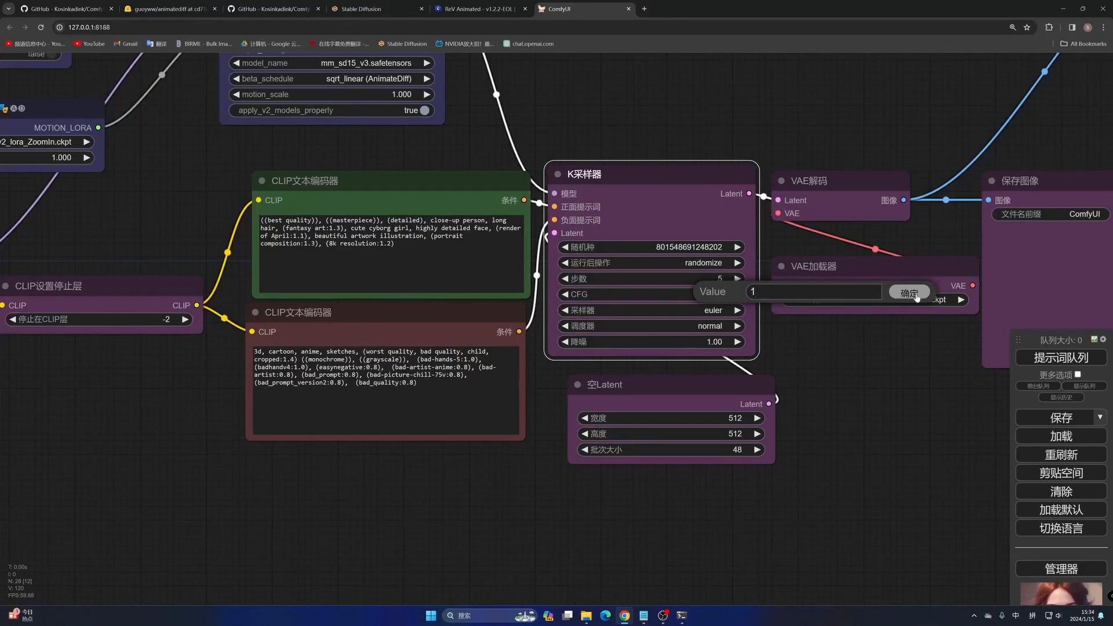
click(915, 296)
click(725, 311)
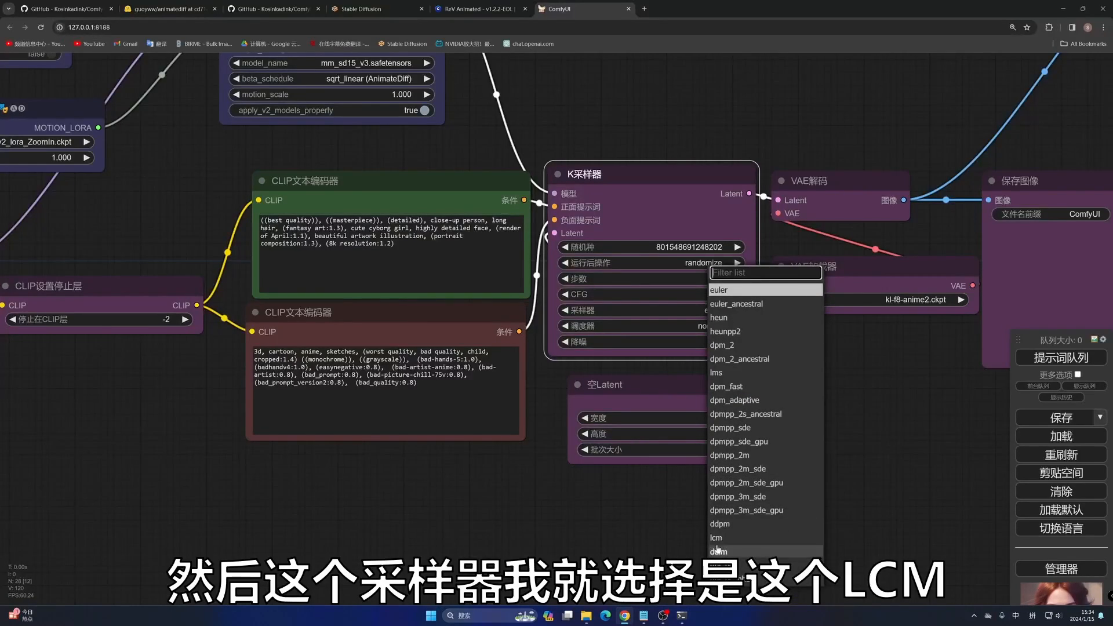
click(727, 545)
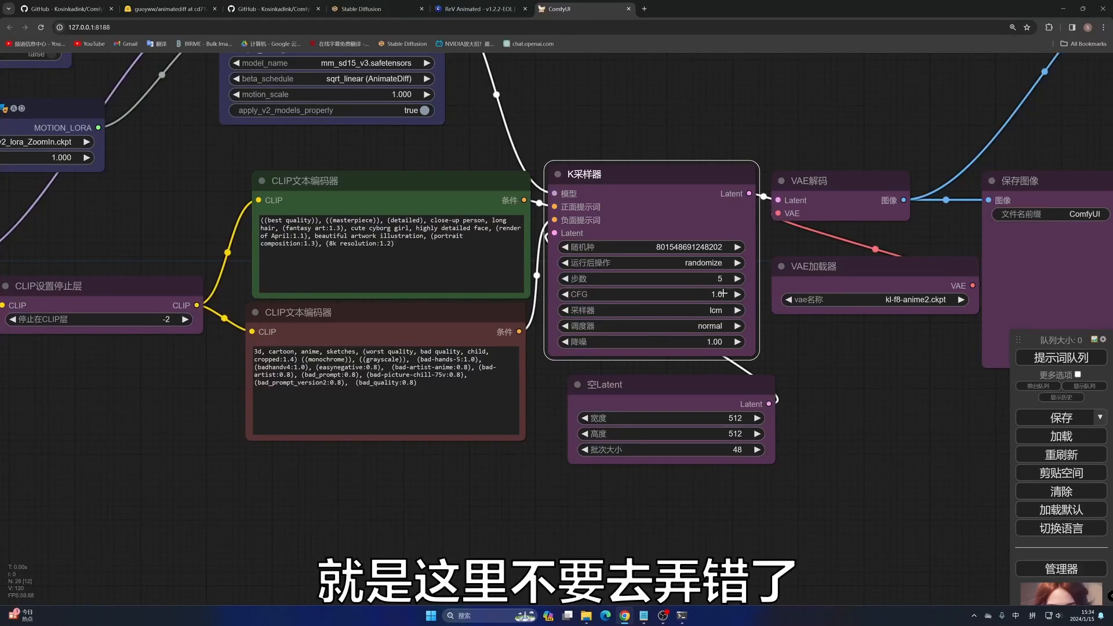
Step: Bypass the AnimateDiff LoRA Loader node in the lower workflow
scroll(746, 450, down, 1)
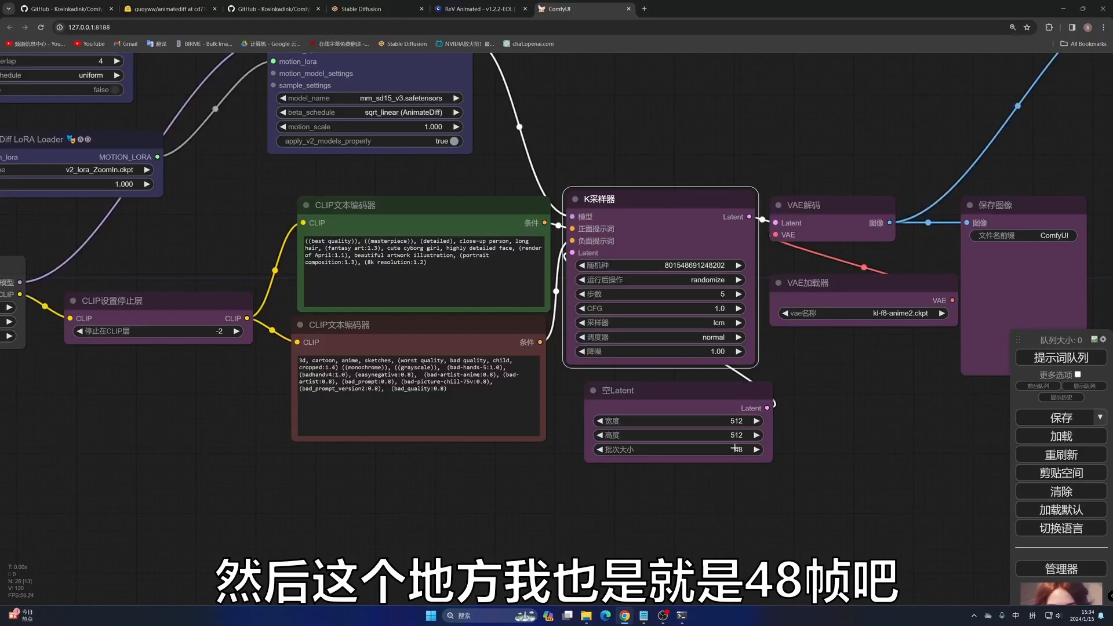
drag(942, 426, 733, 480)
scroll(918, 419, down, 3)
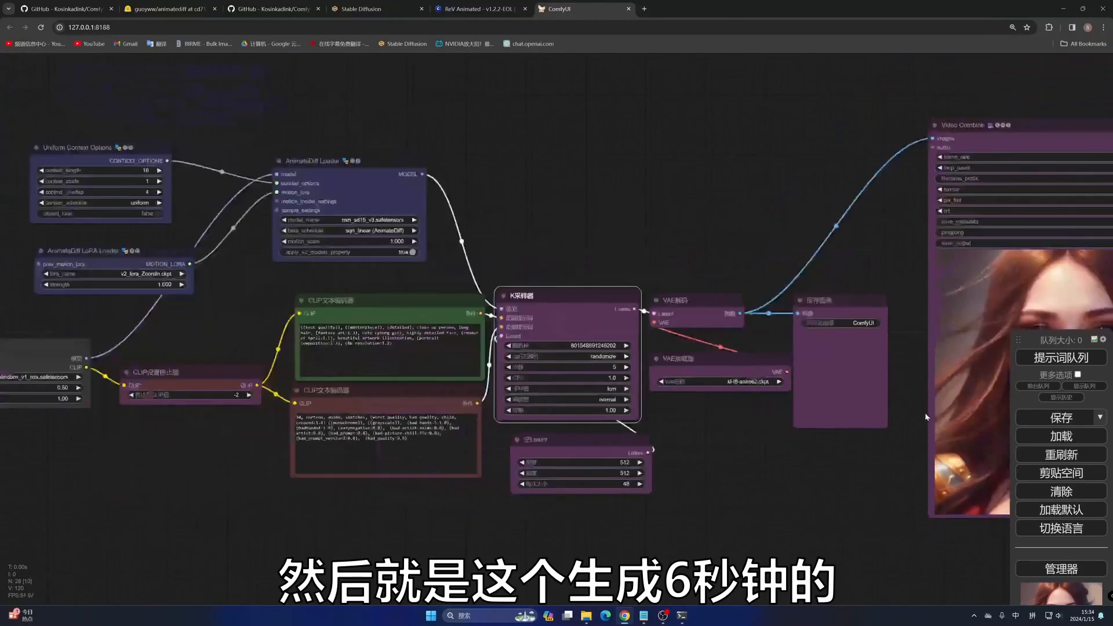
drag(639, 512, 954, 458)
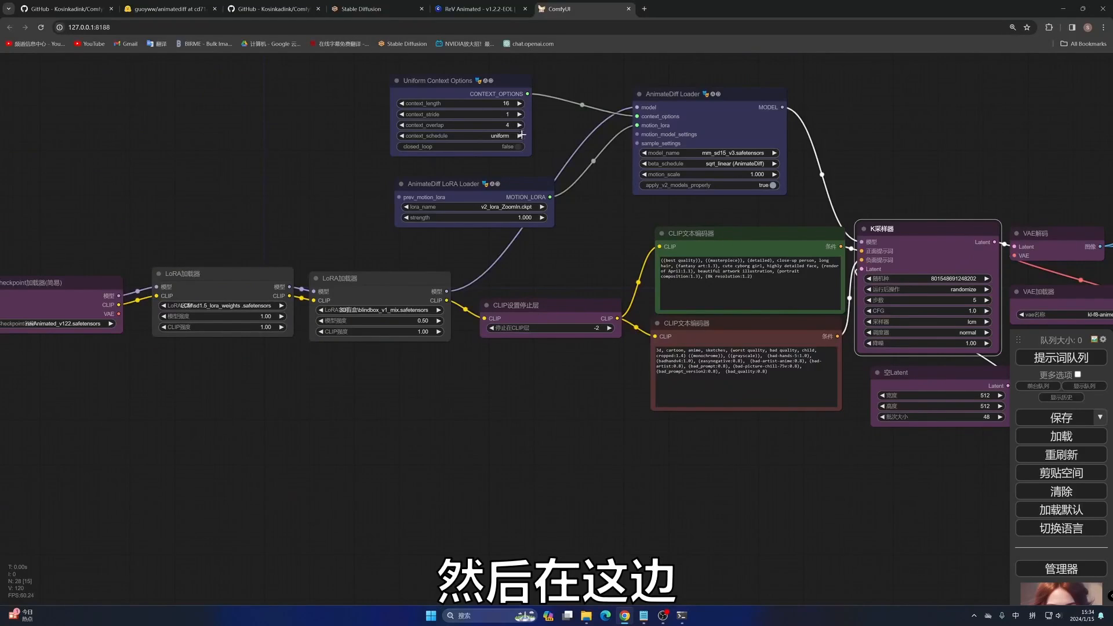
right_click(482, 188)
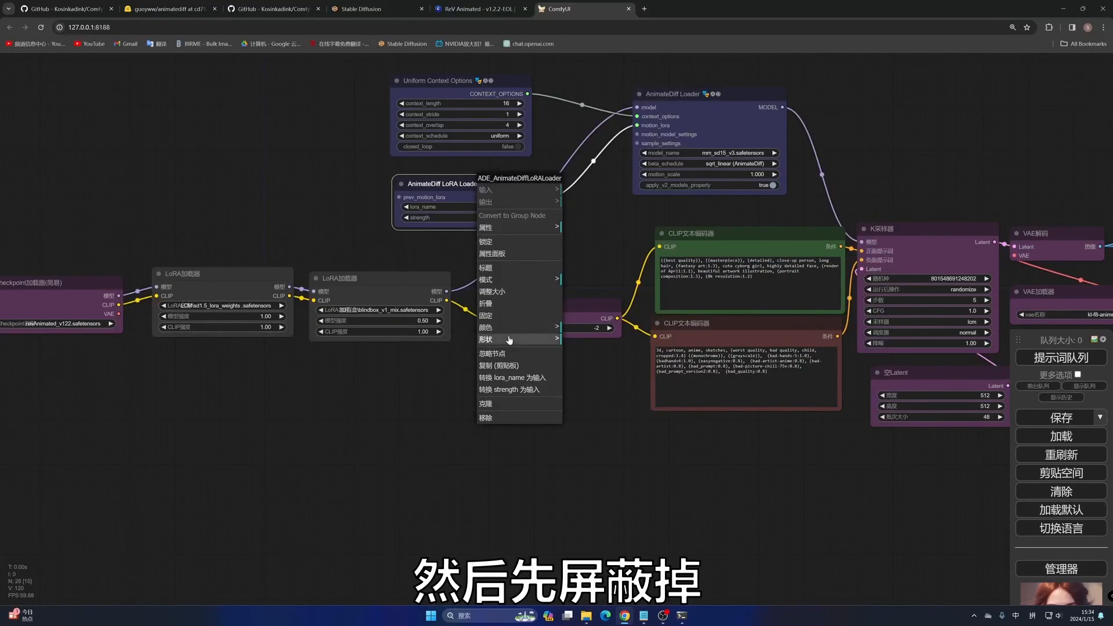
click(492, 353)
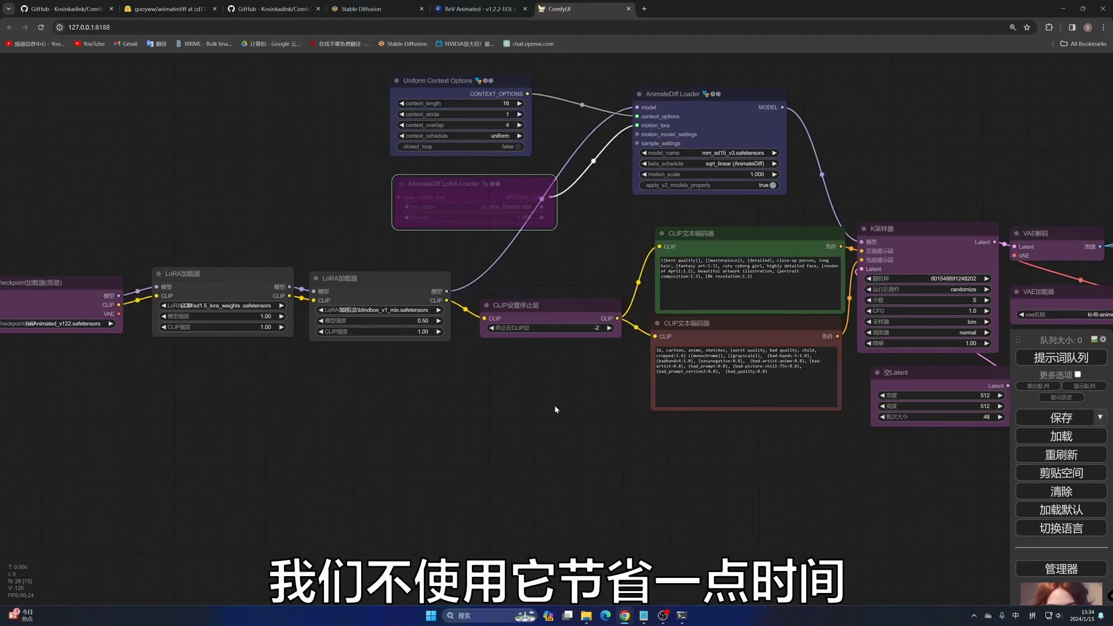
Step: Queue the prompt to generate the animations with the 5-step lcm sampler settings
scroll(526, 420, down, 2)
drag(586, 417, 390, 410)
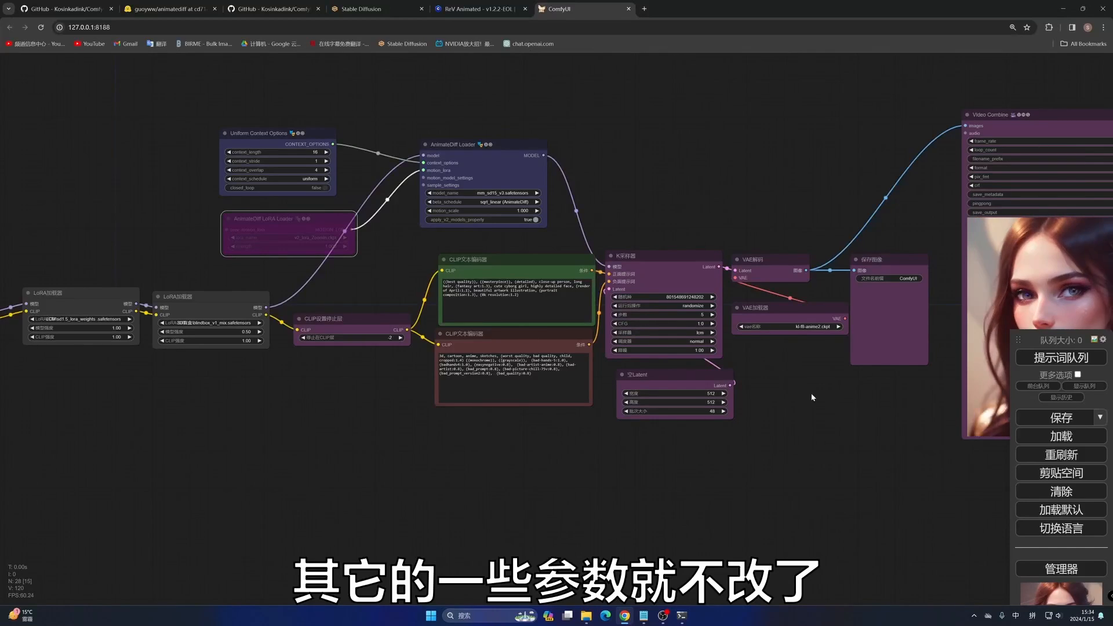
scroll(766, 383, up, 3)
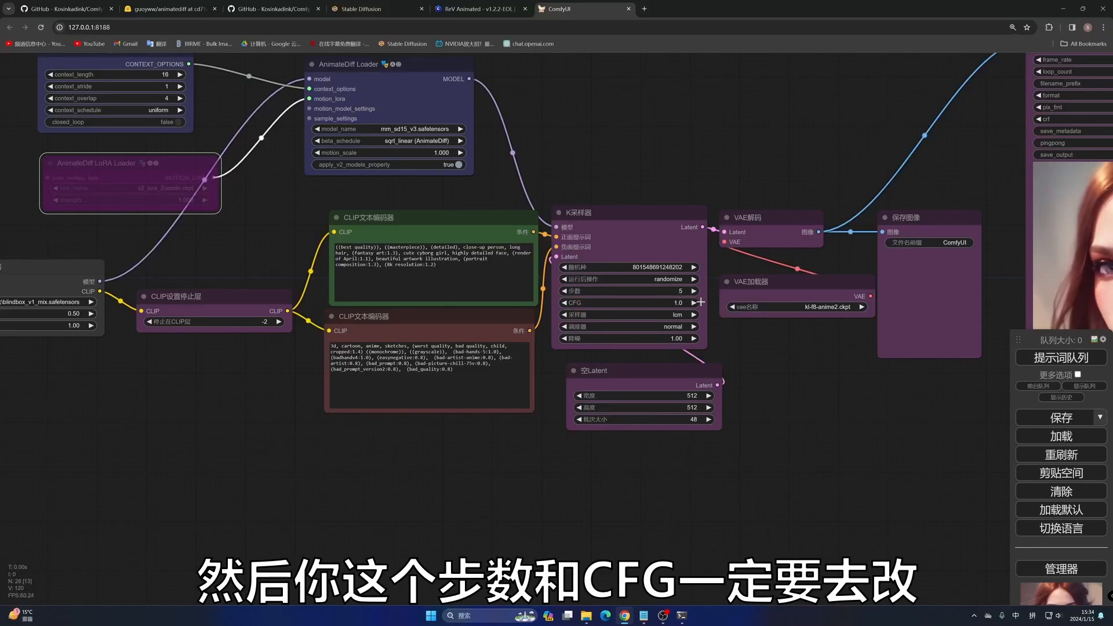
drag(839, 368, 735, 398)
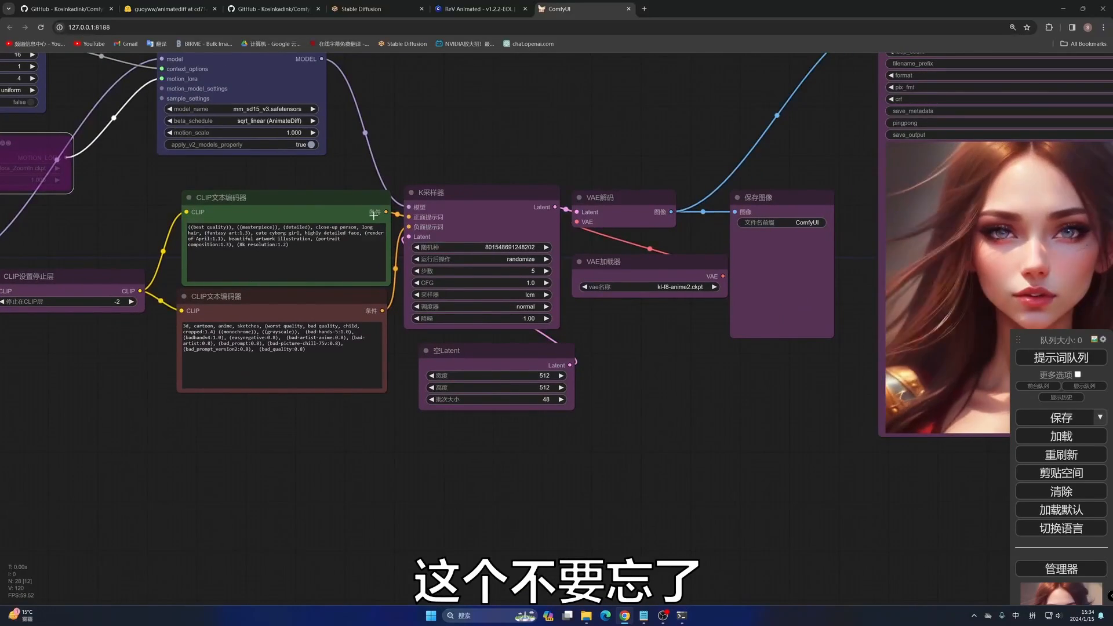
click(1061, 358)
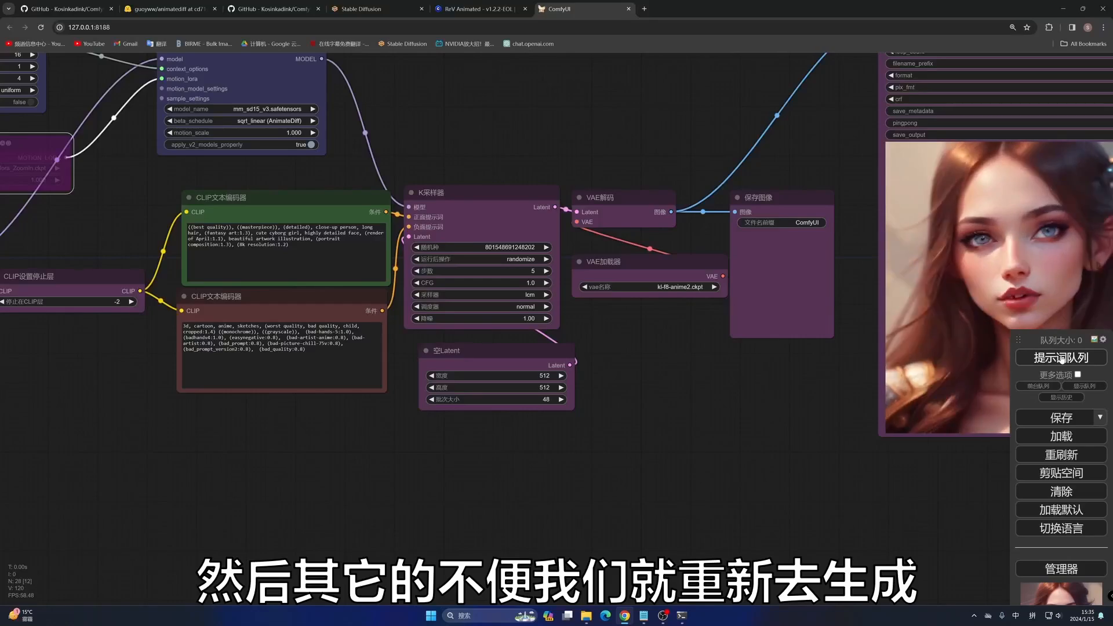
Step: Examine the upper and lower workflows on the canvas while the queued generation runs
scroll(666, 429, down, 10)
drag(733, 241, 659, 293)
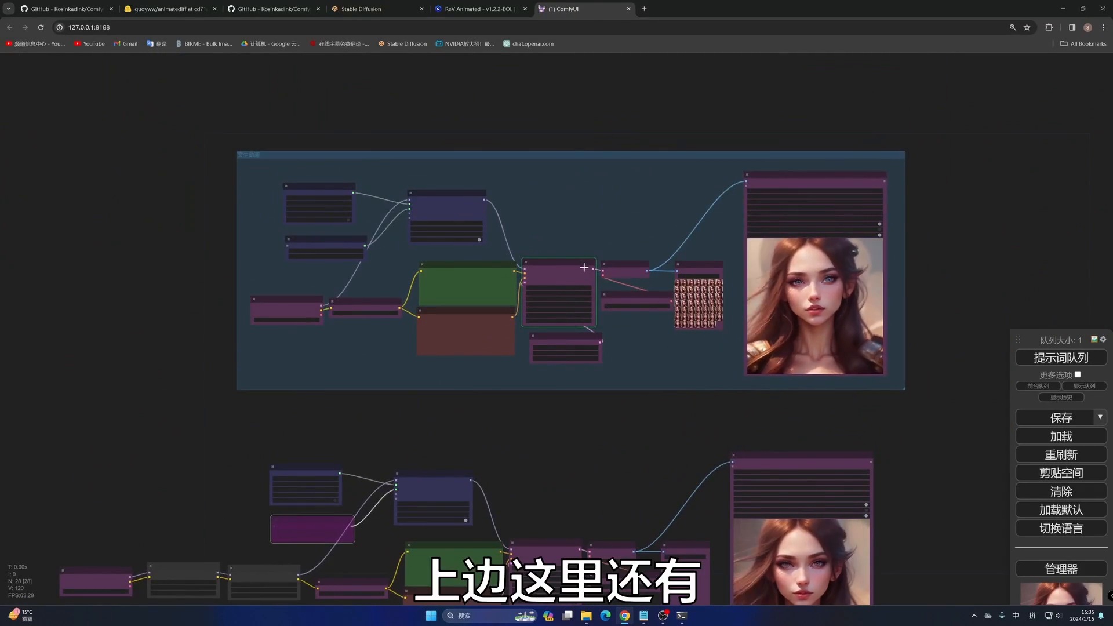
scroll(637, 277, up, 5)
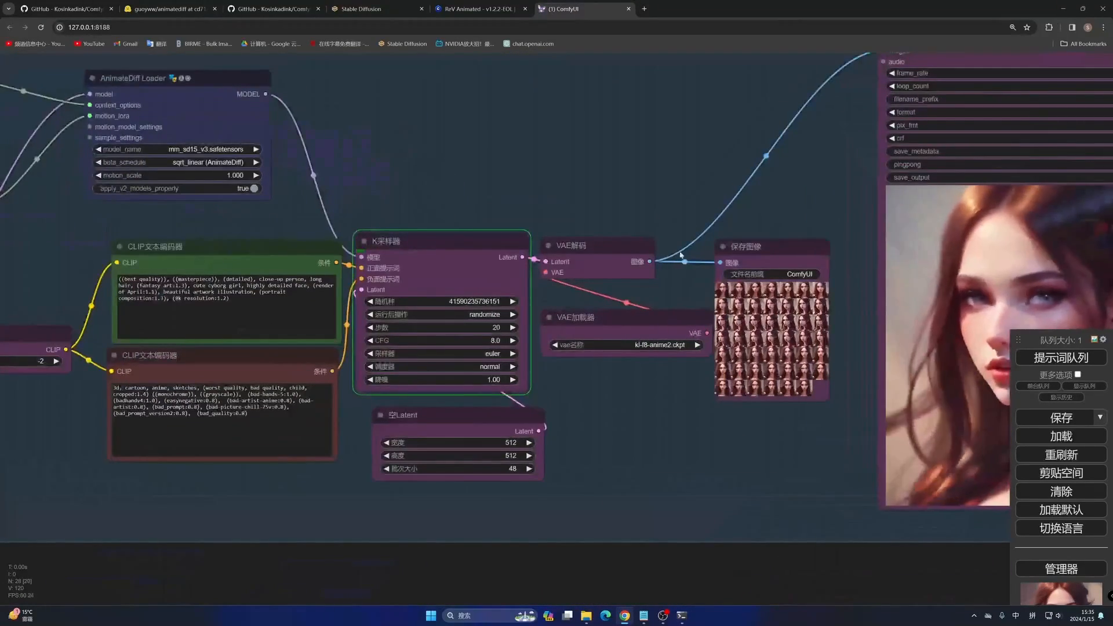
scroll(704, 234, down, 4)
drag(683, 462, 680, 145)
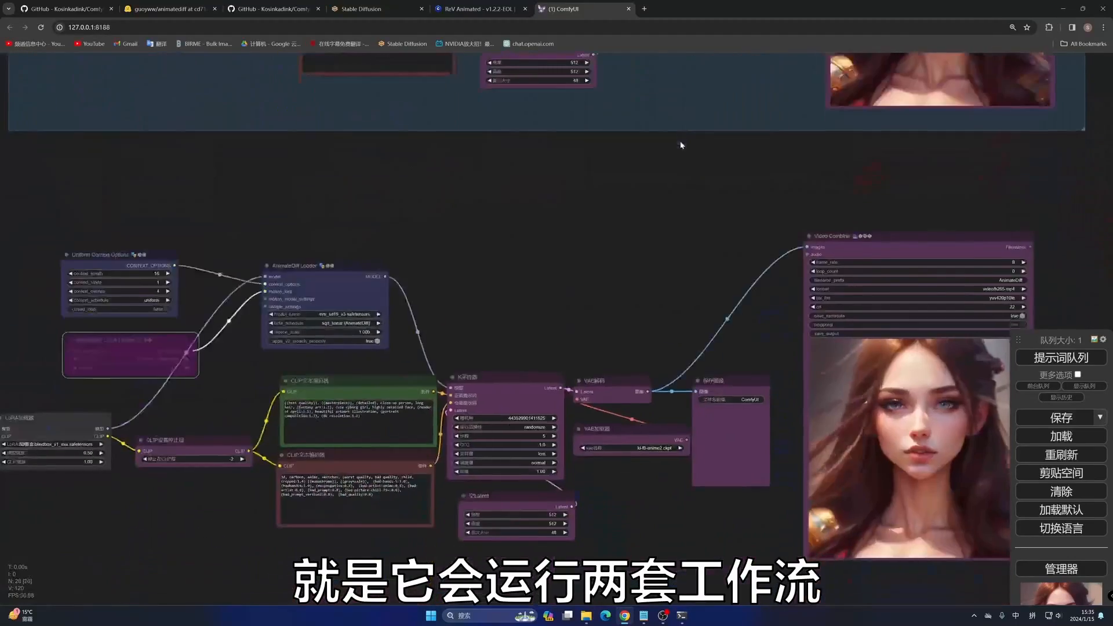
drag(642, 510, 712, 354)
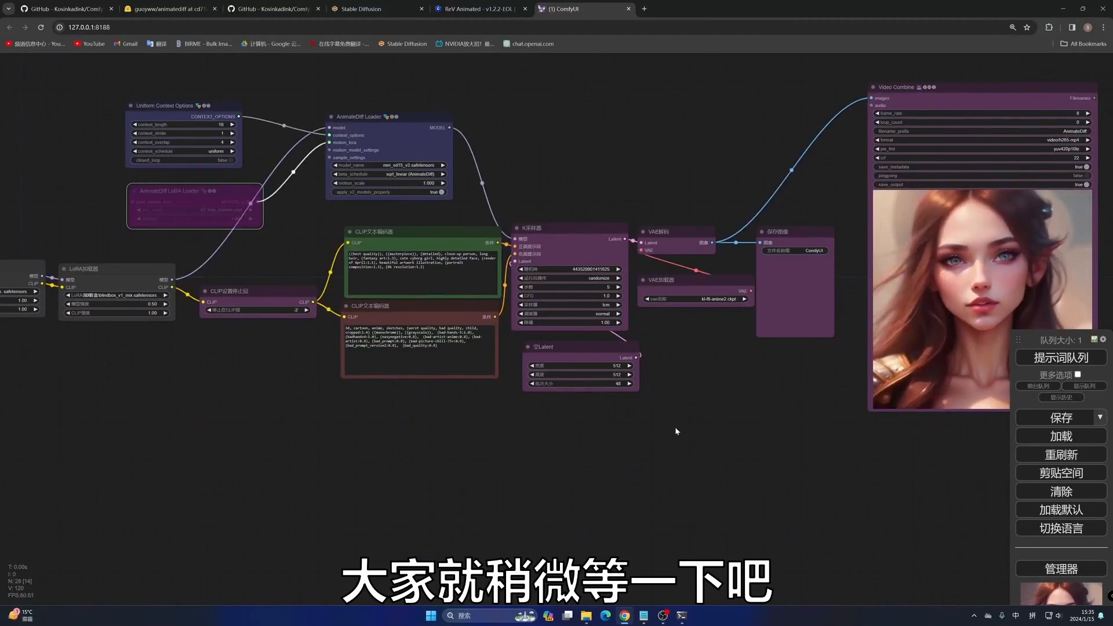
scroll(674, 427, down, 2)
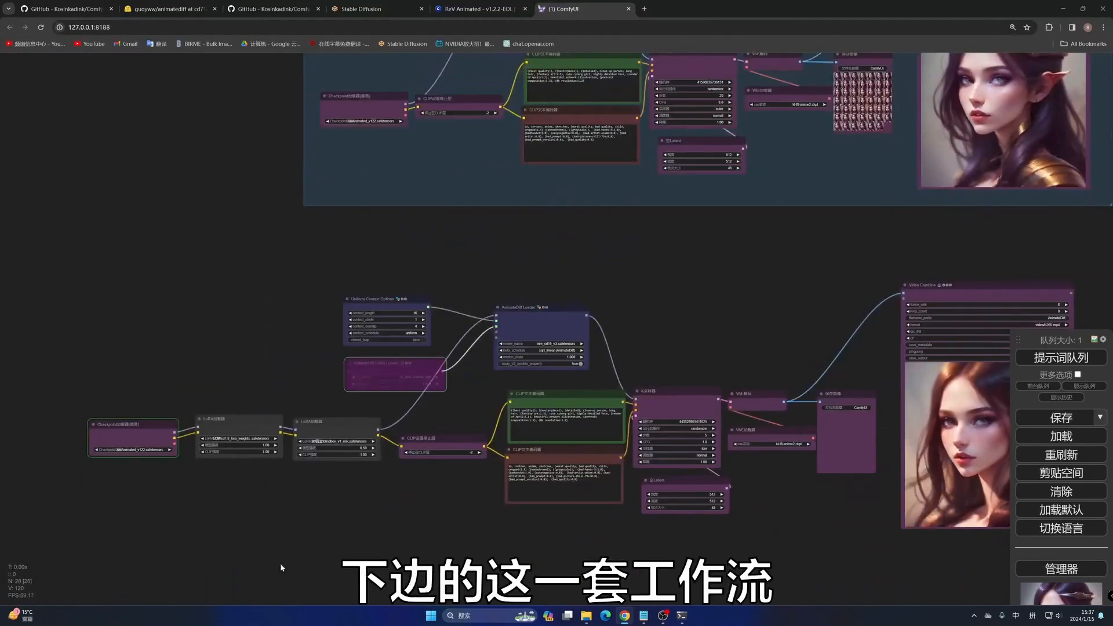
drag(352, 496, 351, 375)
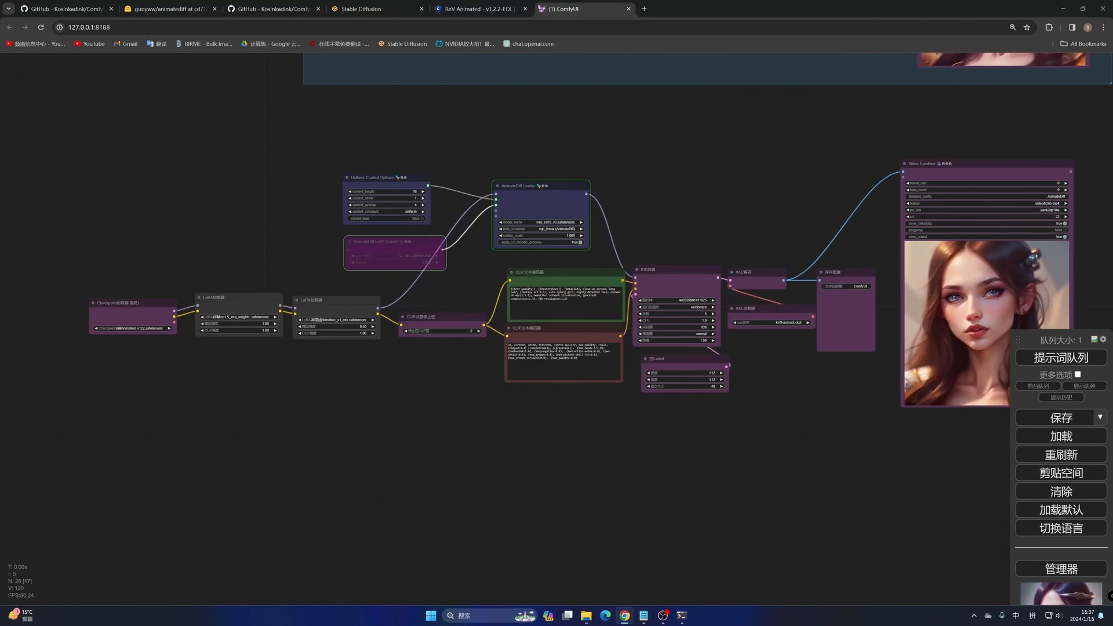
drag(812, 401, 687, 408)
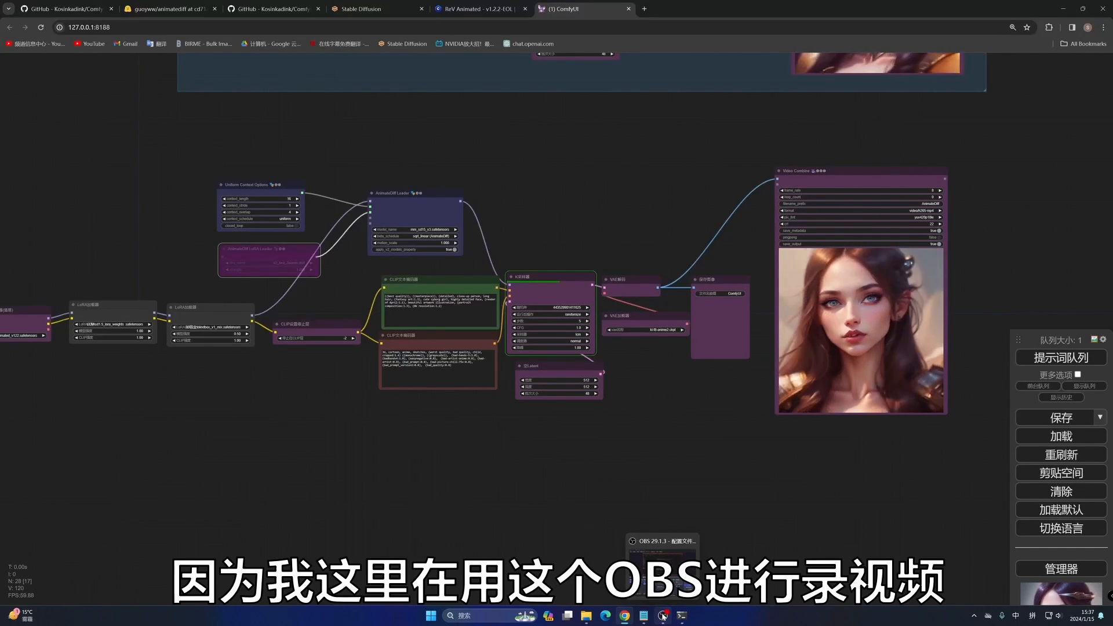
mouse_move(664, 618)
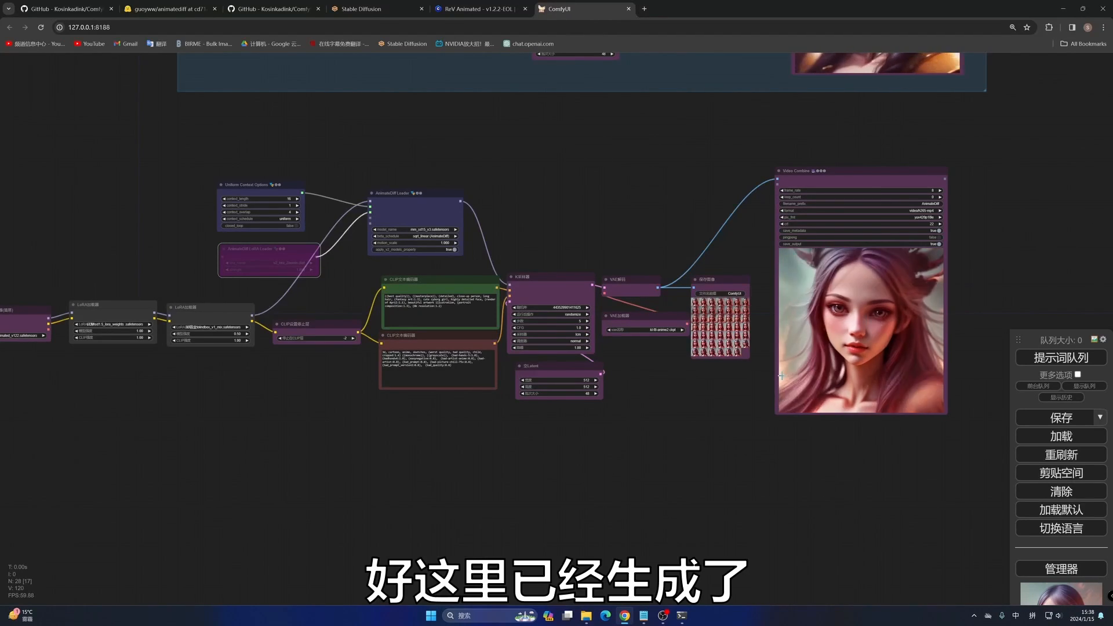
Step: Disconnect the image inputs of the upper workflow's Video Combine and 保存图像 nodes from its VAE解码 output
drag(745, 386, 809, 402)
scroll(809, 402, down, 2)
drag(723, 228, 701, 422)
scroll(743, 266, up, 8)
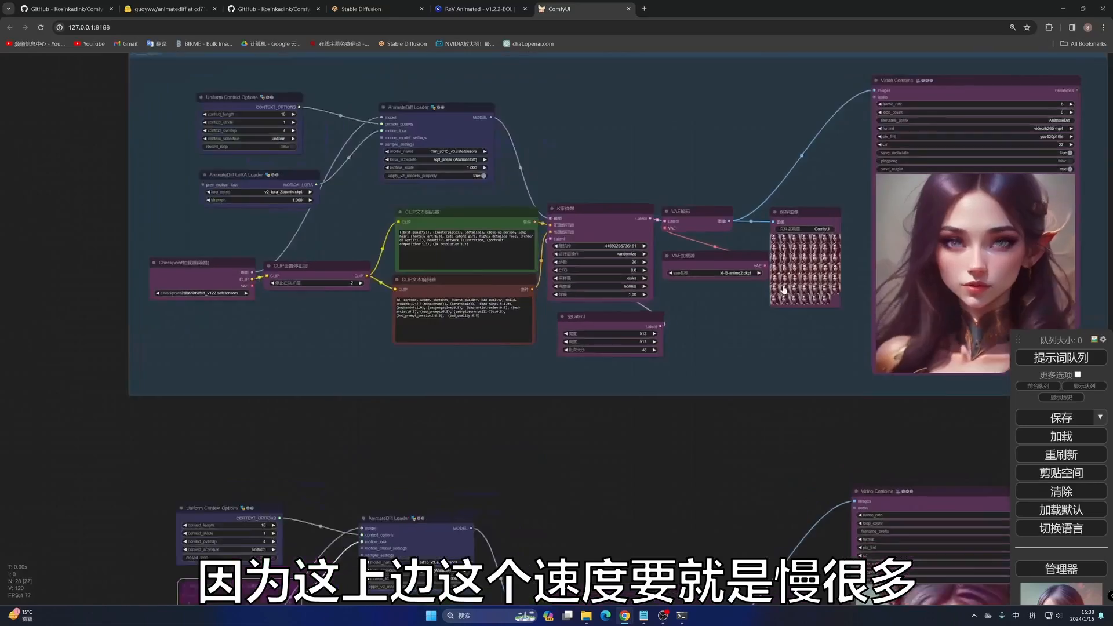
drag(865, 402, 757, 533)
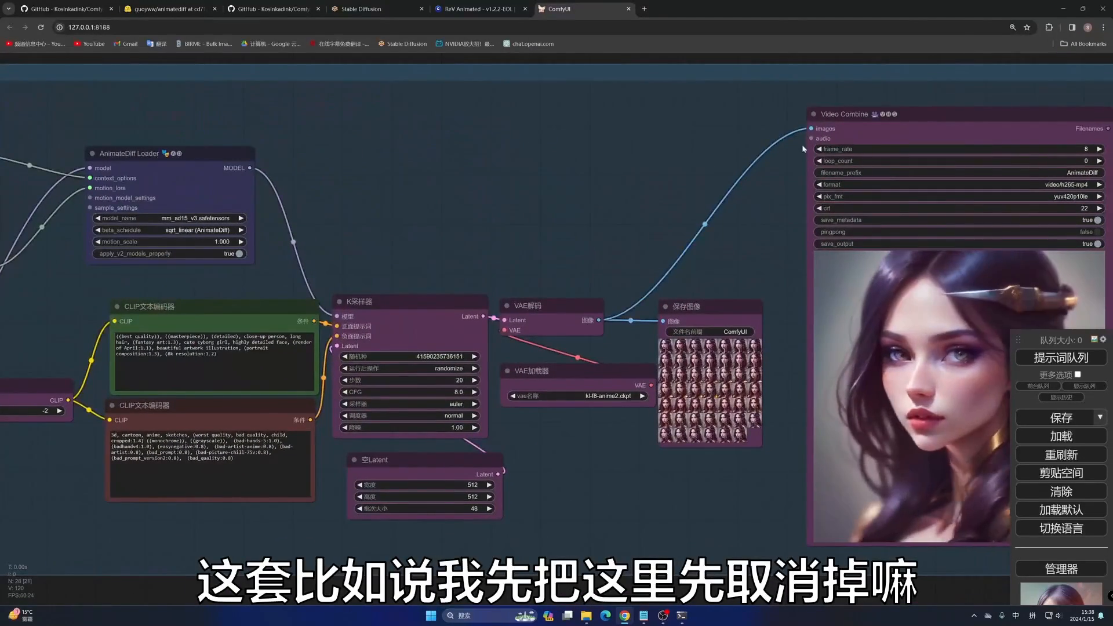
drag(811, 129, 778, 76)
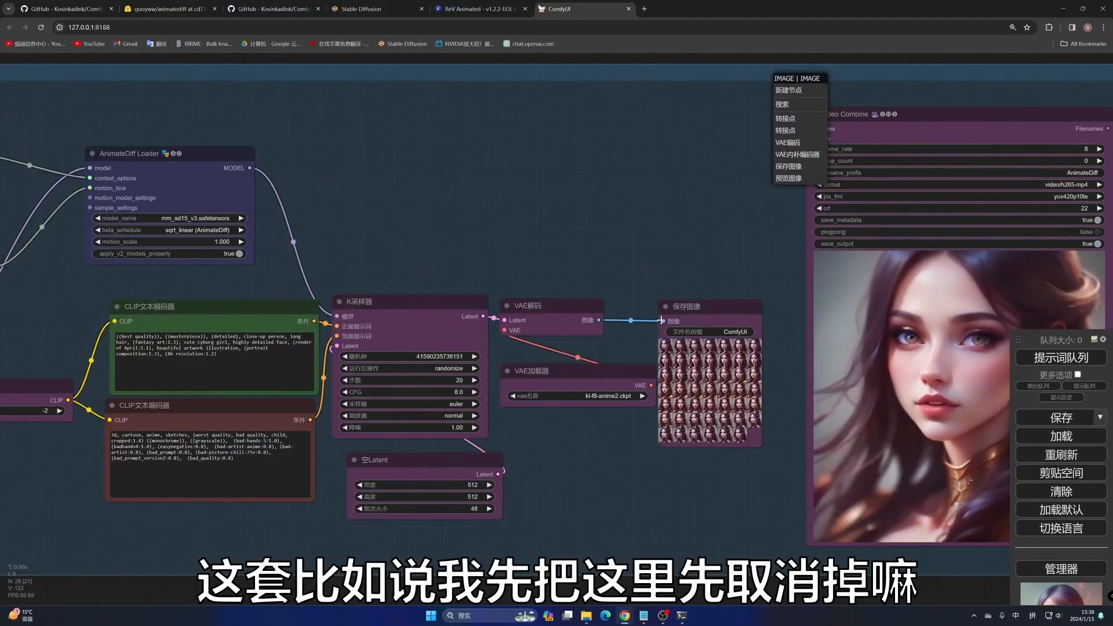
drag(663, 321, 659, 281)
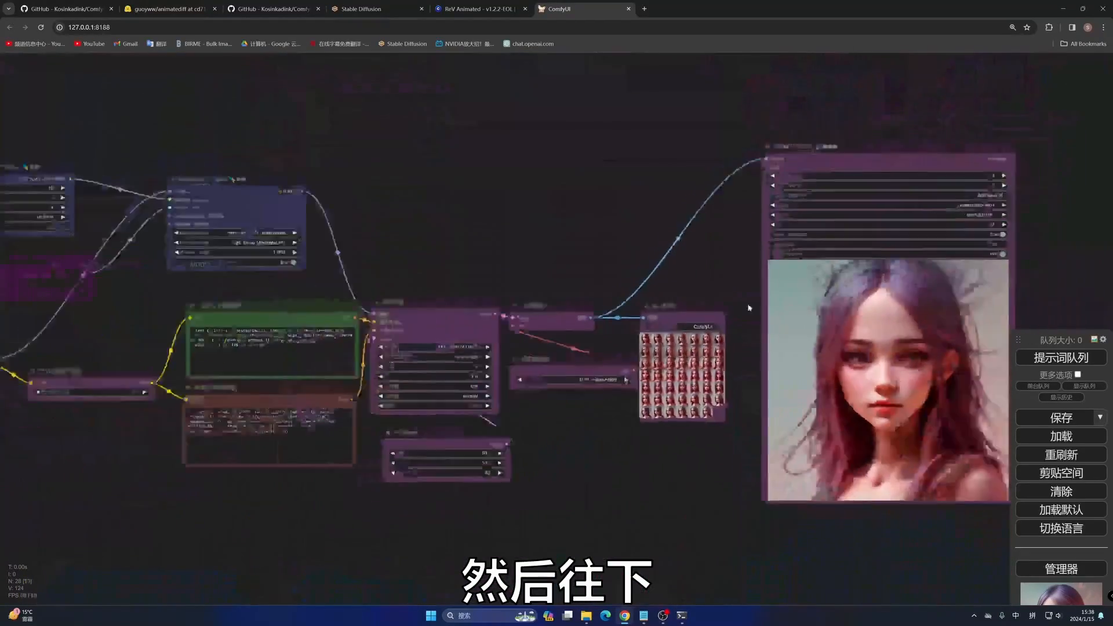
Step: Queue the prompt again with only the lower workflow connected and view the resulting video in its Video Combine node
drag(446, 458, 633, 449)
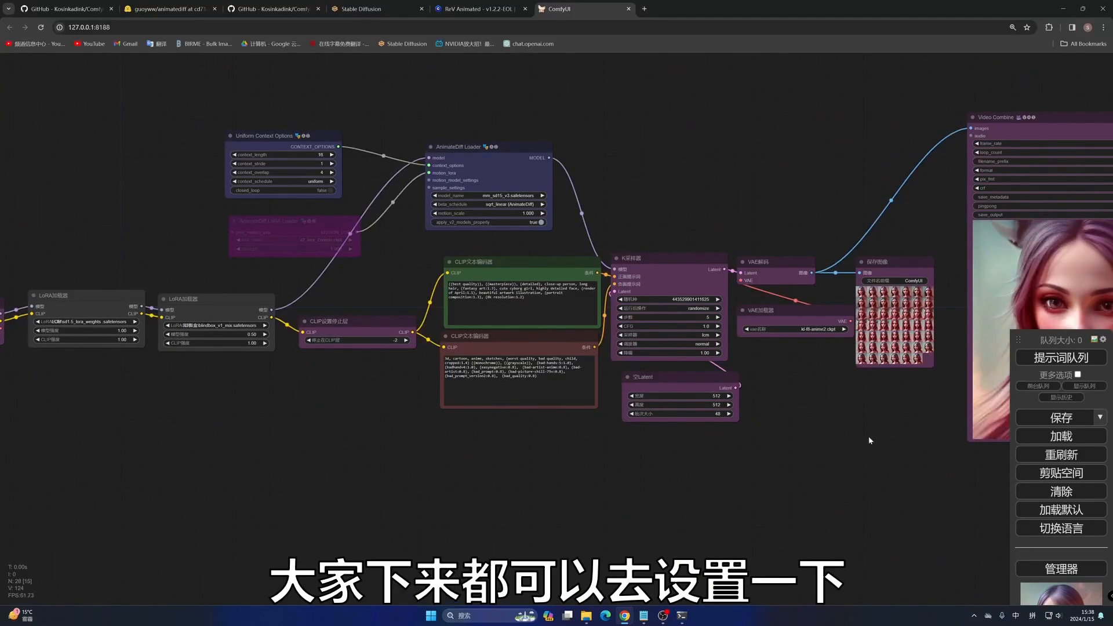
scroll(868, 436, down, 3)
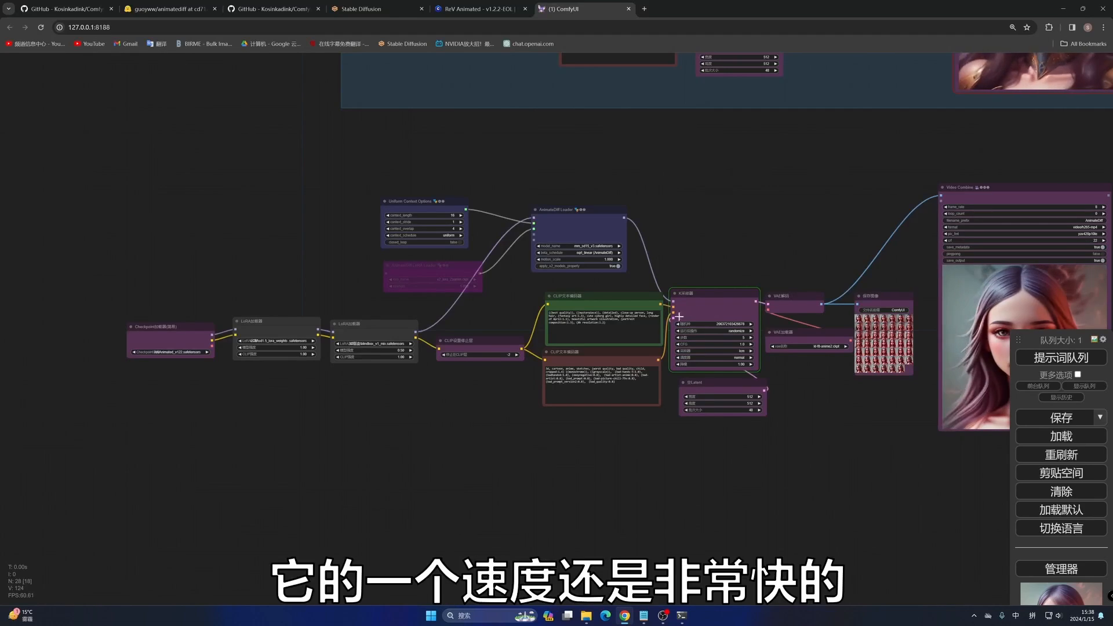
drag(874, 430, 775, 408)
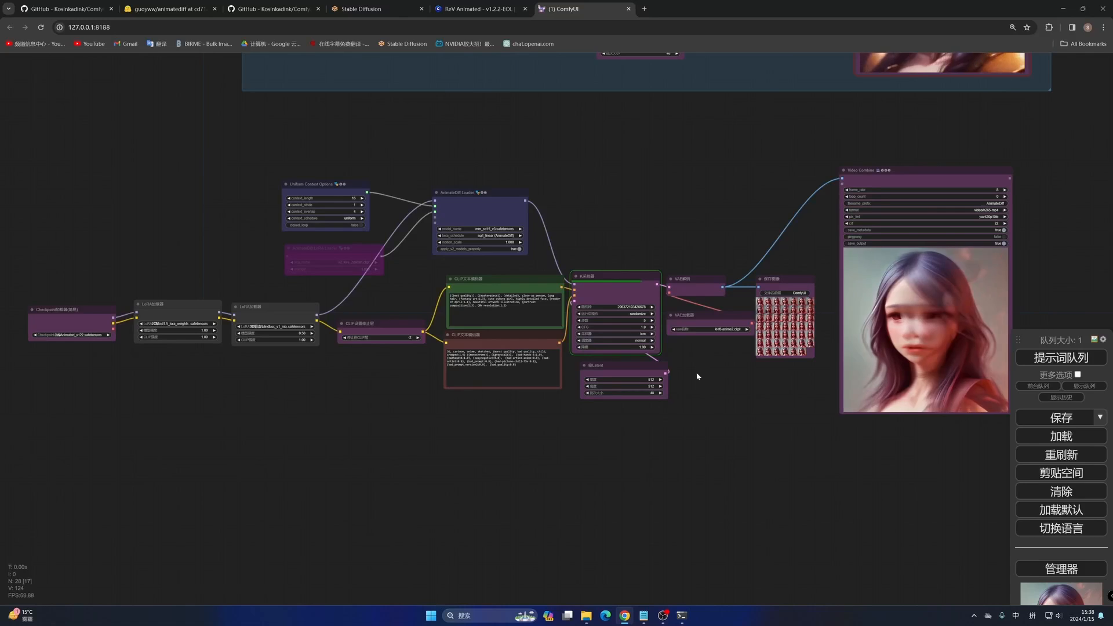
scroll(697, 376, up, 5)
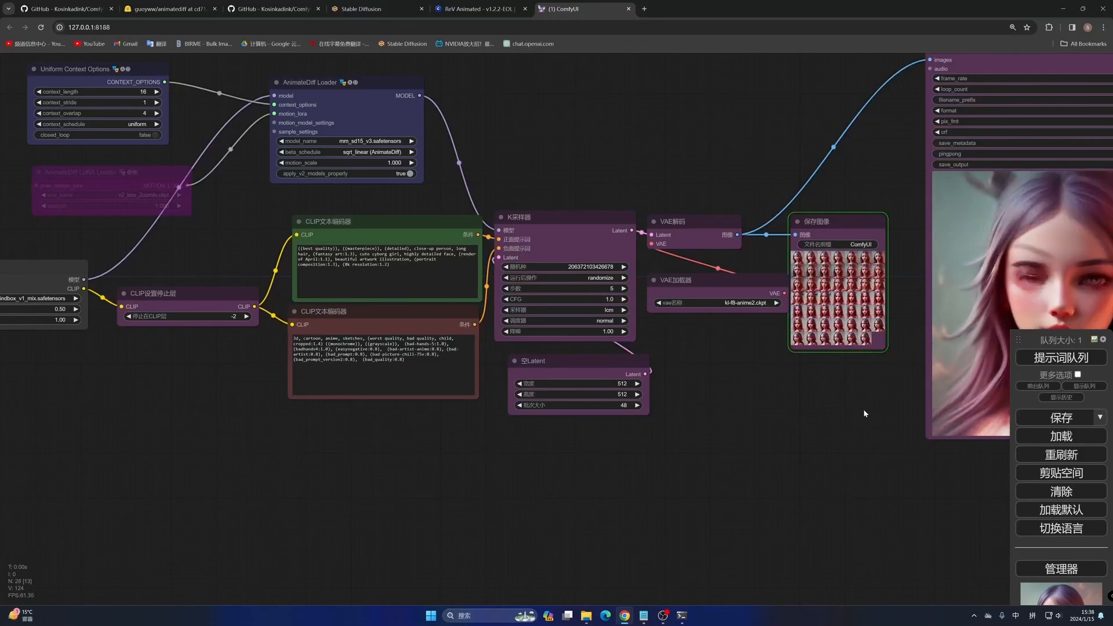
drag(864, 408, 612, 450)
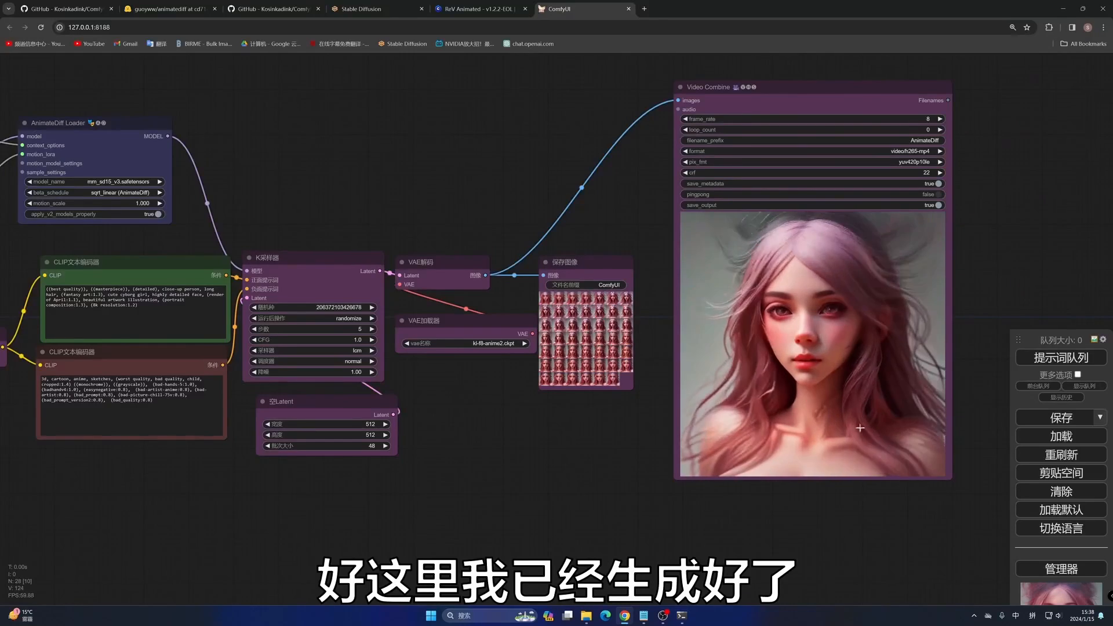
Step: Stack the lower workflow's Checkpoint loader and both LoRA loaders vertically below the AnimateDiff LoRA Loader, with CLIP设置停止层 beneath the text encoders
scroll(625, 461, down, 4)
drag(399, 528, 682, 471)
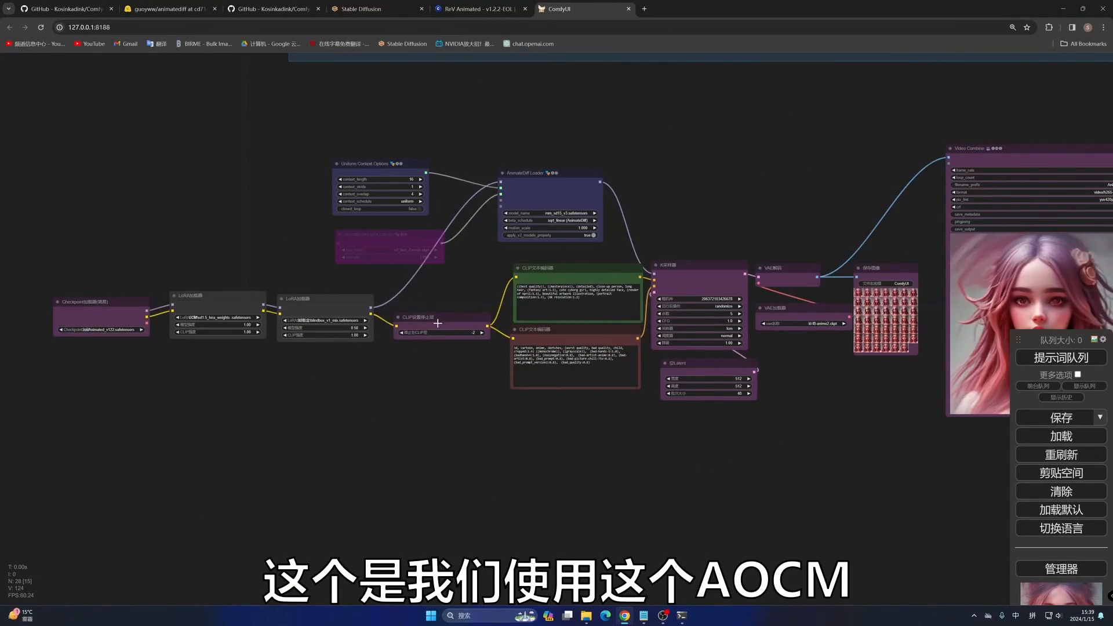
drag(438, 323, 574, 424)
drag(306, 299, 395, 413)
drag(212, 313, 406, 354)
drag(84, 319, 404, 284)
drag(485, 439, 576, 339)
Step: Change the color of both LoRA加载器 nodes to yellow
right_click(508, 252)
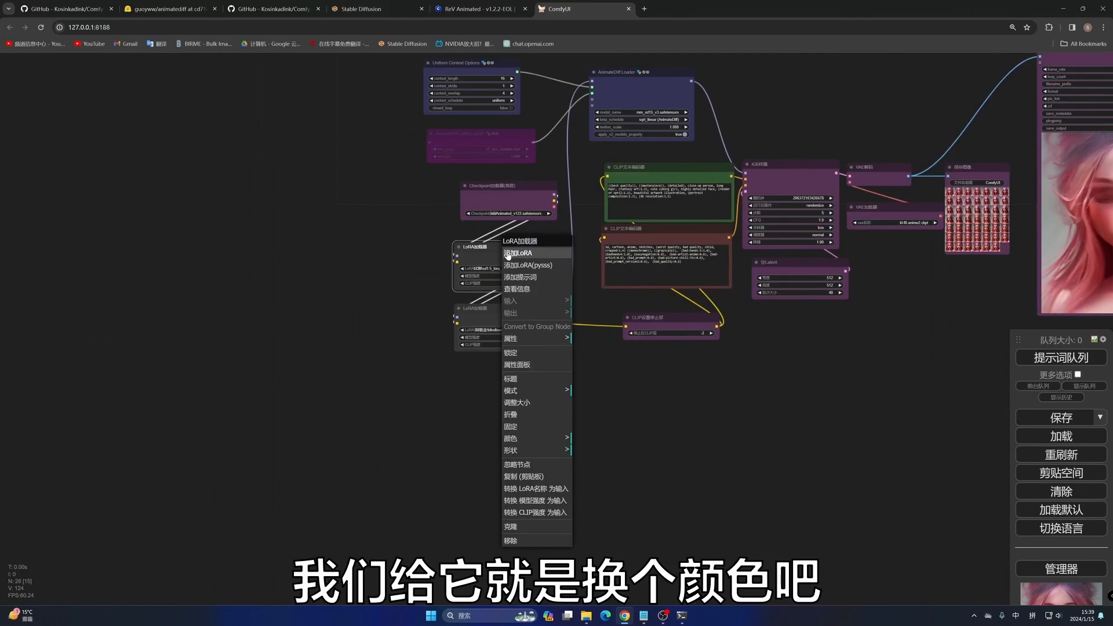
click(534, 439)
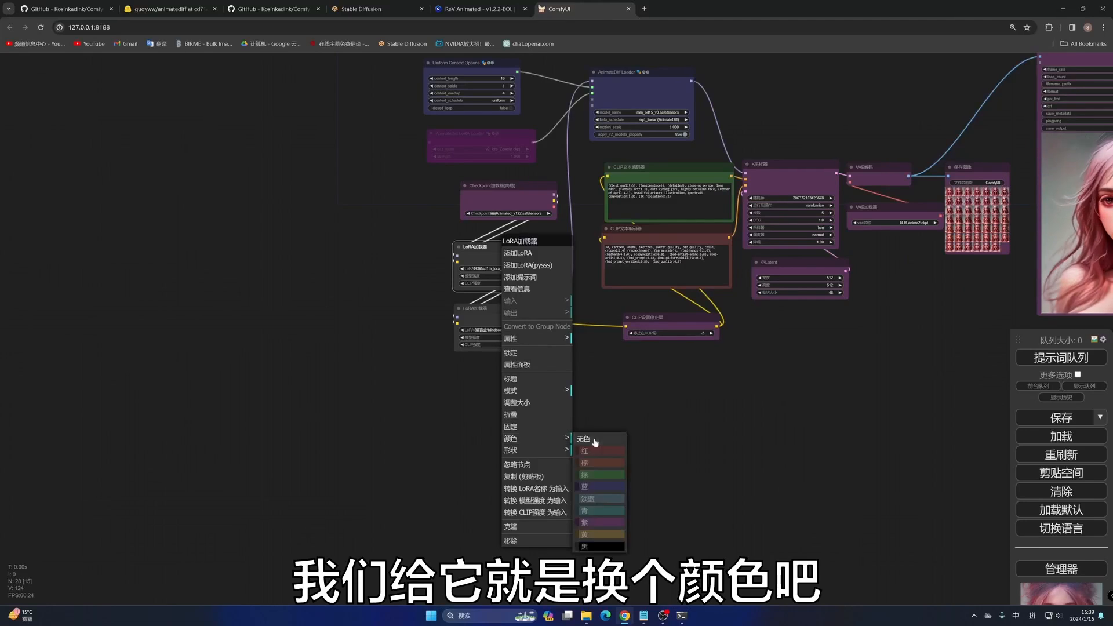
click(610, 535)
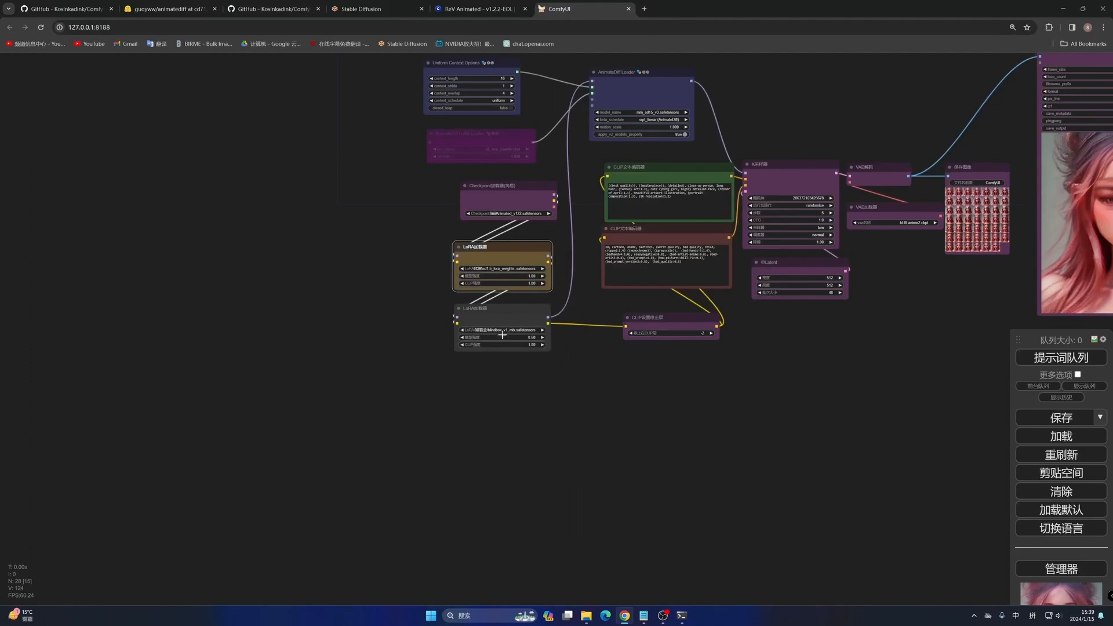
right_click(497, 315)
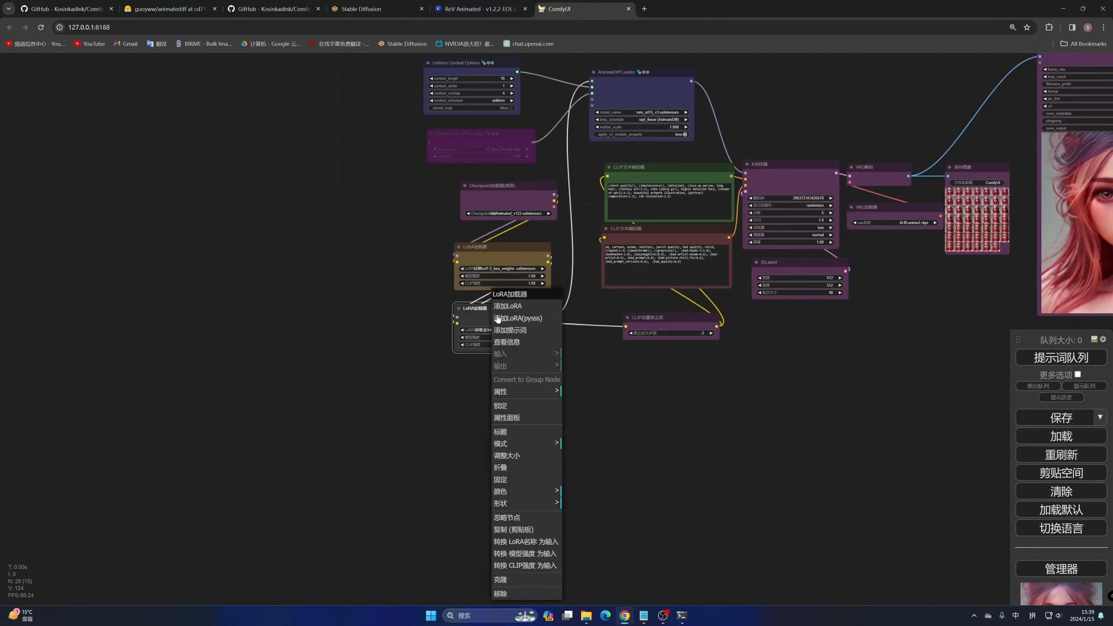
click(534, 493)
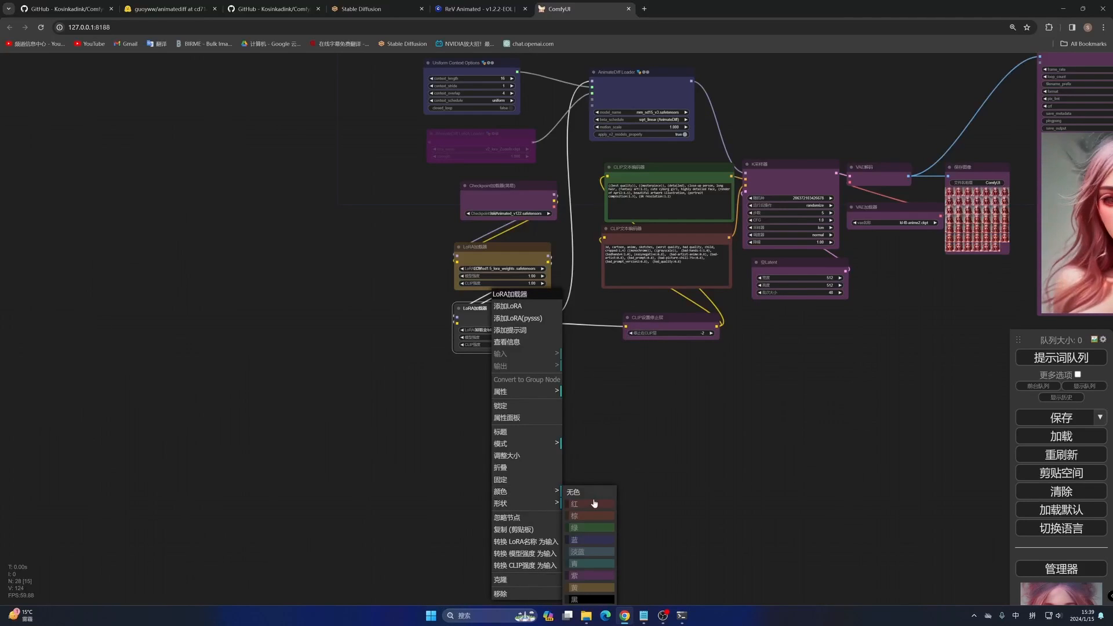
click(585, 587)
Step: Disconnect the image inputs of the lower workflow's Video Combine and 保存图像 nodes from its VAE解码 output
drag(774, 453, 489, 474)
scroll(651, 423, up, 4)
drag(744, 266, 768, 555)
drag(812, 211, 769, 159)
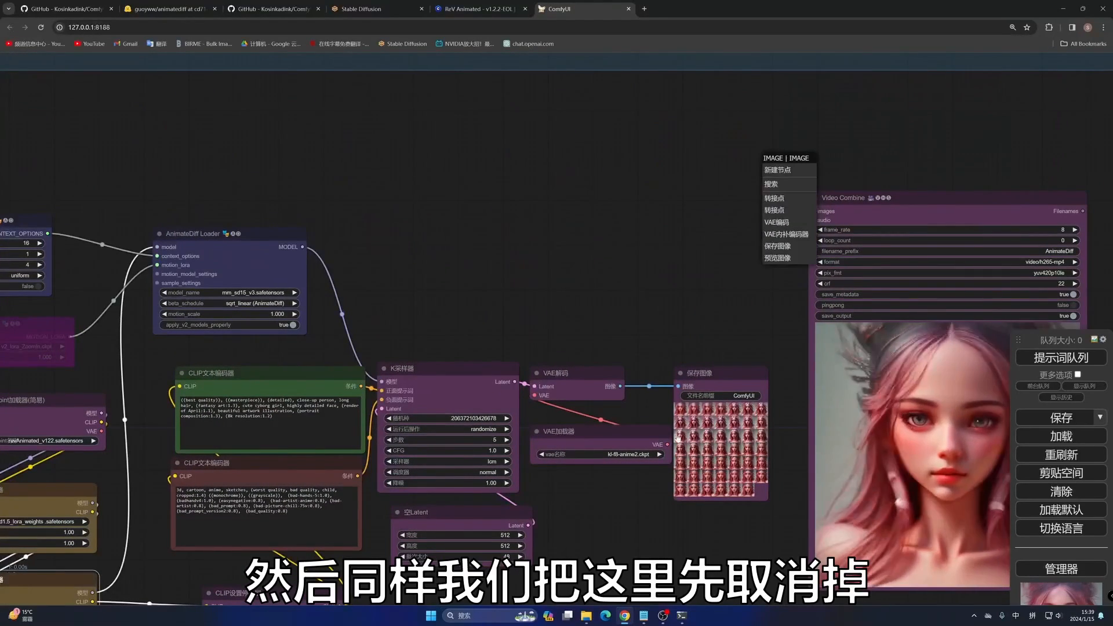
drag(678, 386, 642, 320)
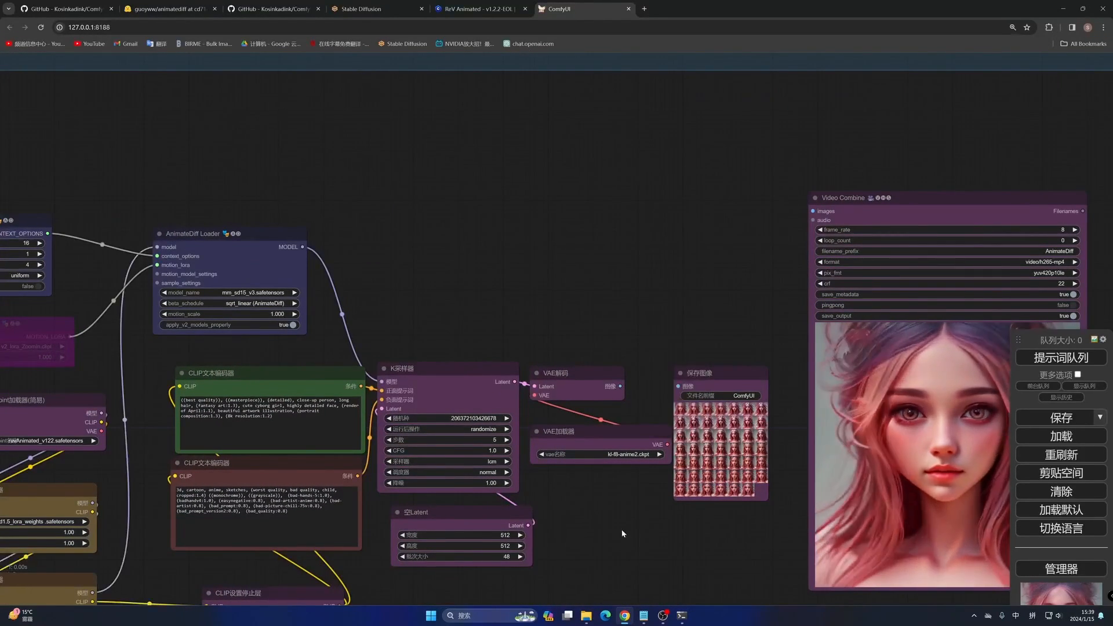
drag(607, 511, 811, 326)
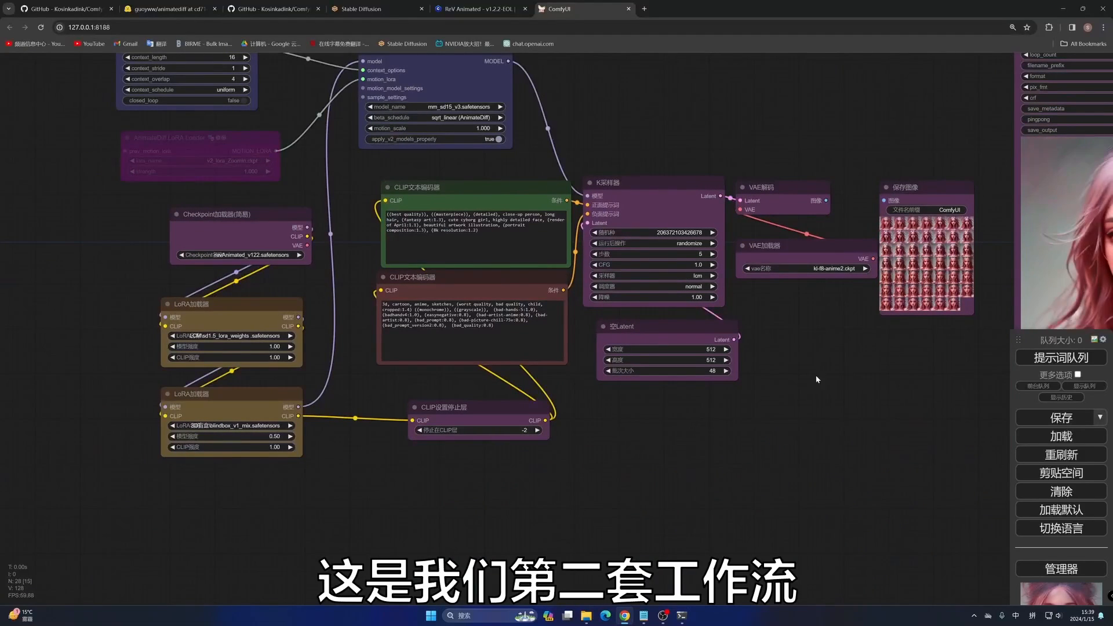
Step: Create a new group titled LCM and place it above the lower workflow's Uniform Context Options node
right_click(802, 367)
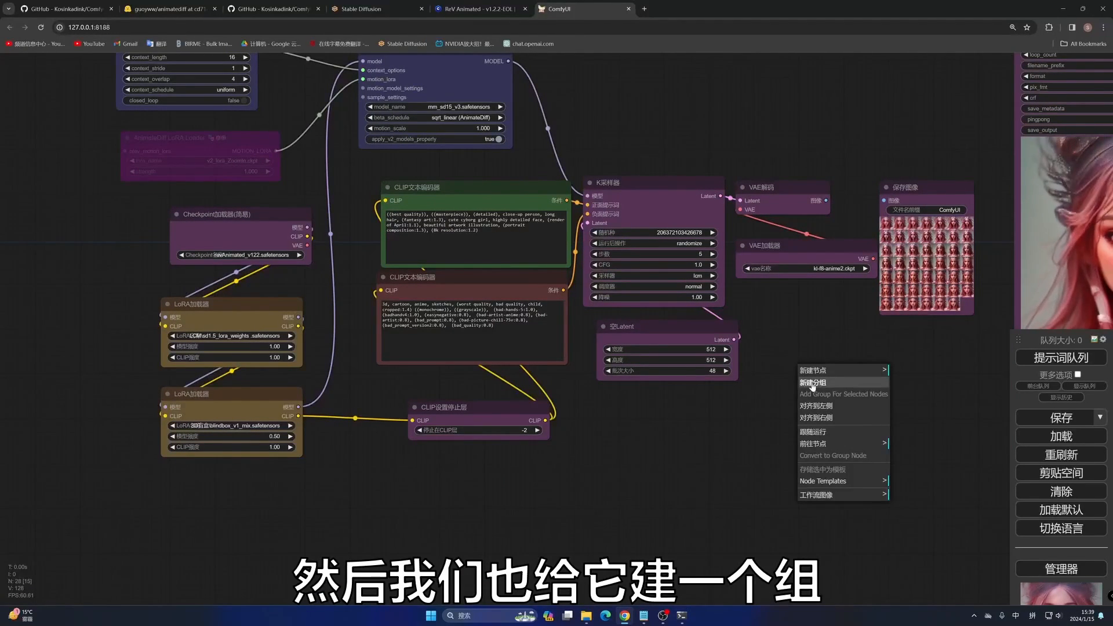
click(813, 384)
right_click(835, 391)
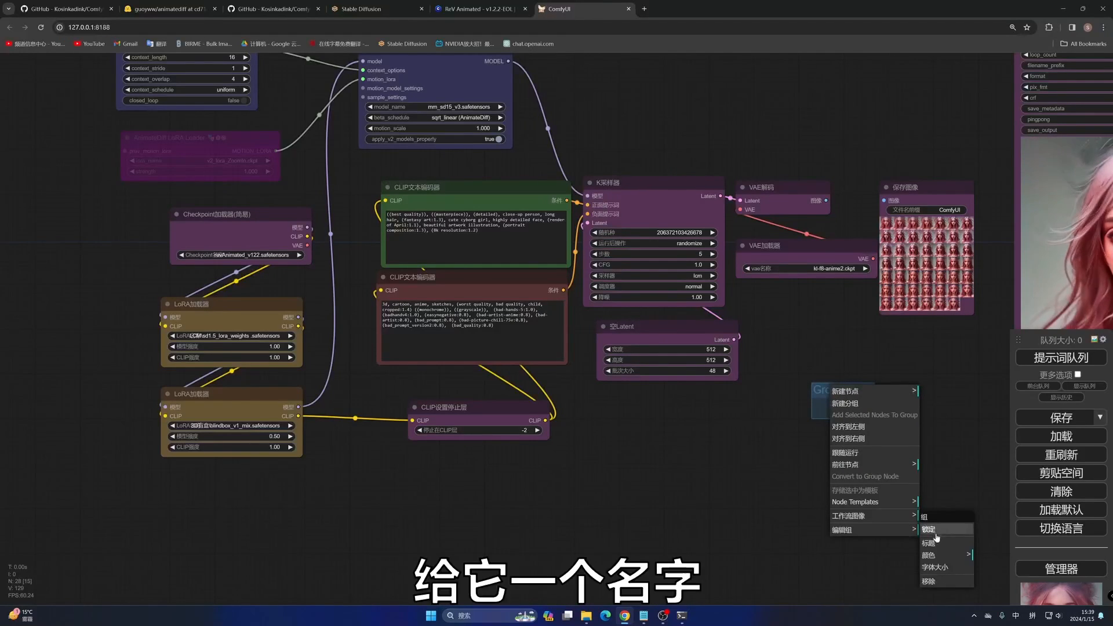
click(934, 543)
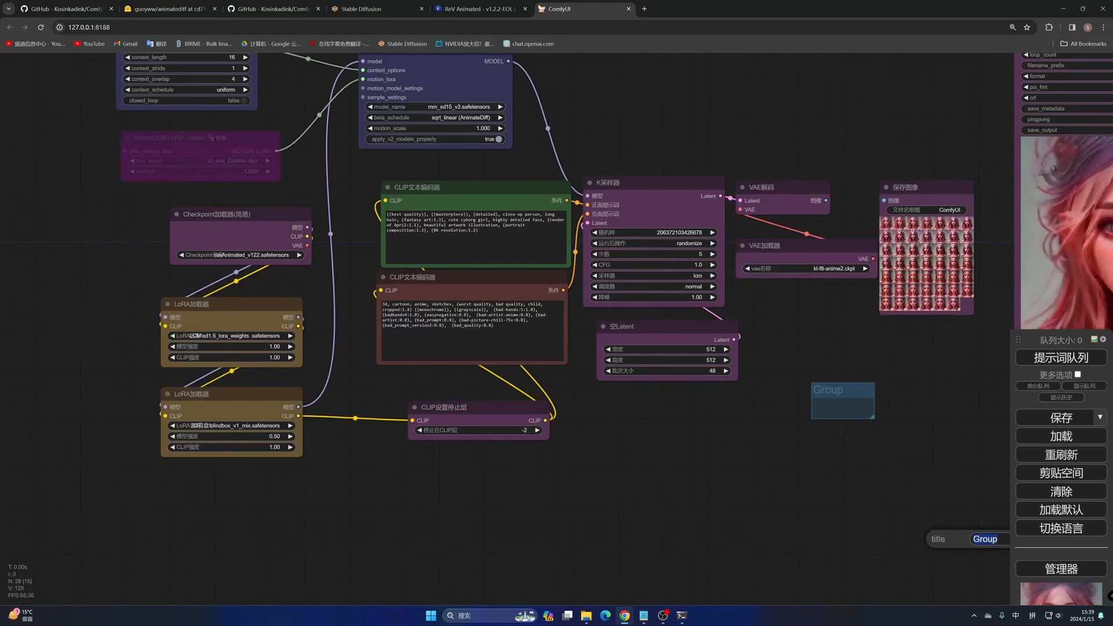
scroll(903, 412, down, 2)
drag(903, 412, 895, 456)
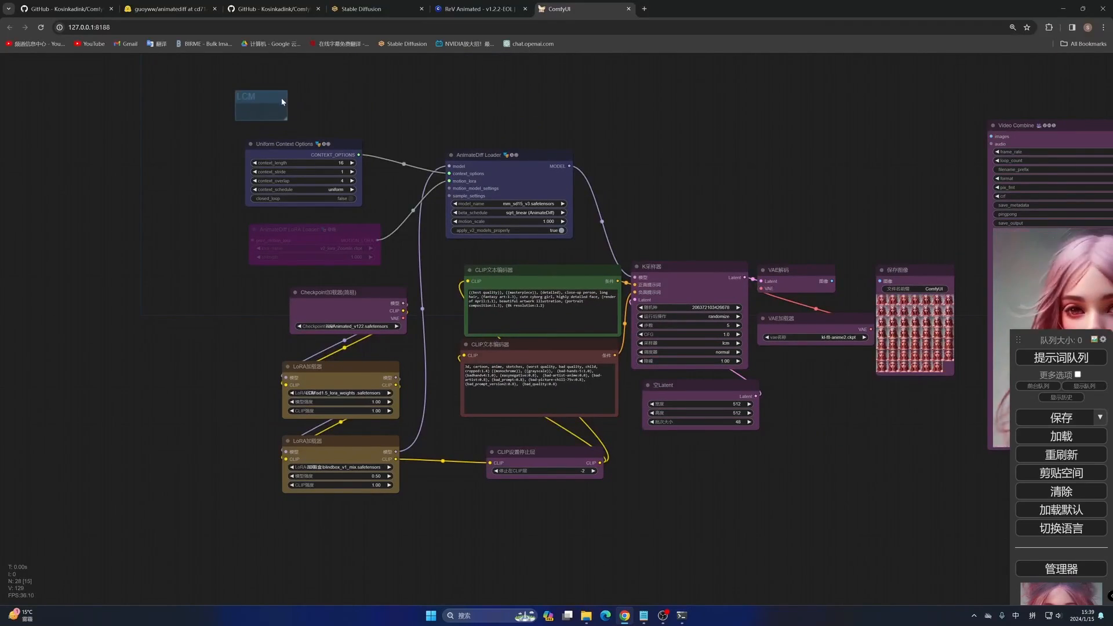
Step: Enlarge the LCM group to enclose the whole lower workflow and align it directly beneath the 文生动画 group
drag(285, 119, 1000, 496)
drag(1002, 502, 968, 513)
scroll(923, 503, down, 5)
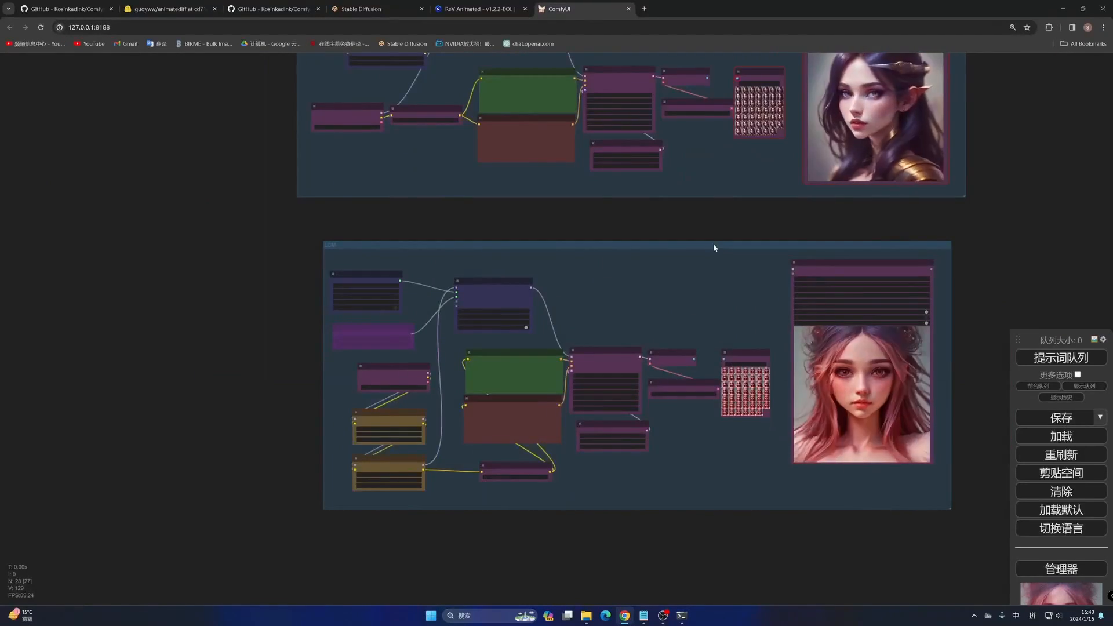
drag(713, 247, 688, 218)
drag(307, 375, 380, 315)
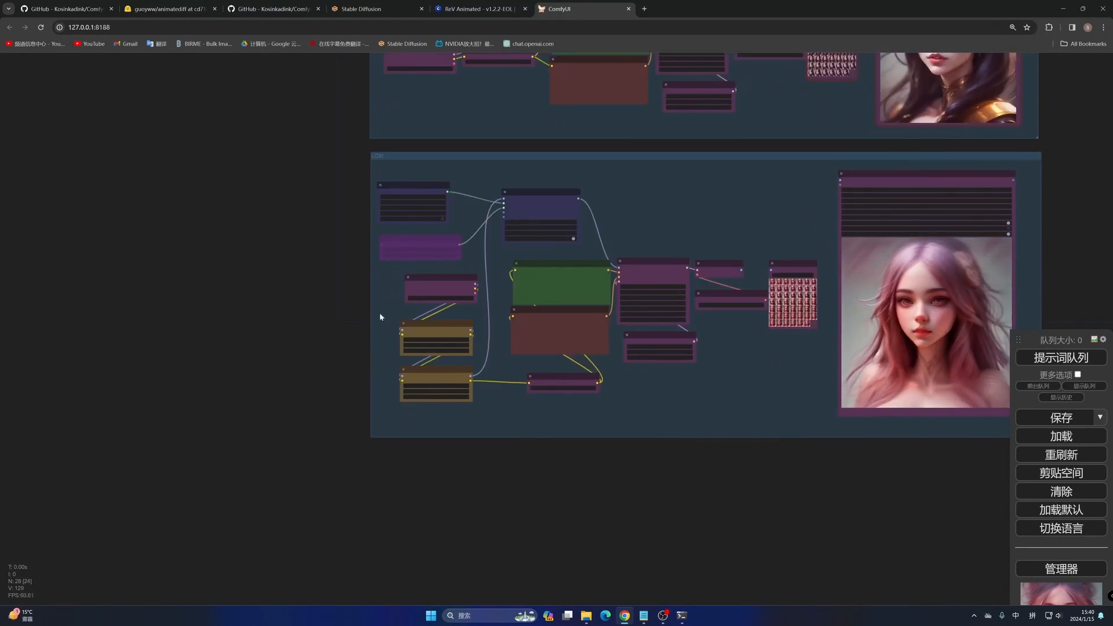
Step: Switch to the ComfyUI-AnimateDiff-Evolved GitHub page and examine its txt2img prompt travel example and the helper node packs listed in the README
scroll(730, 431, up, 5)
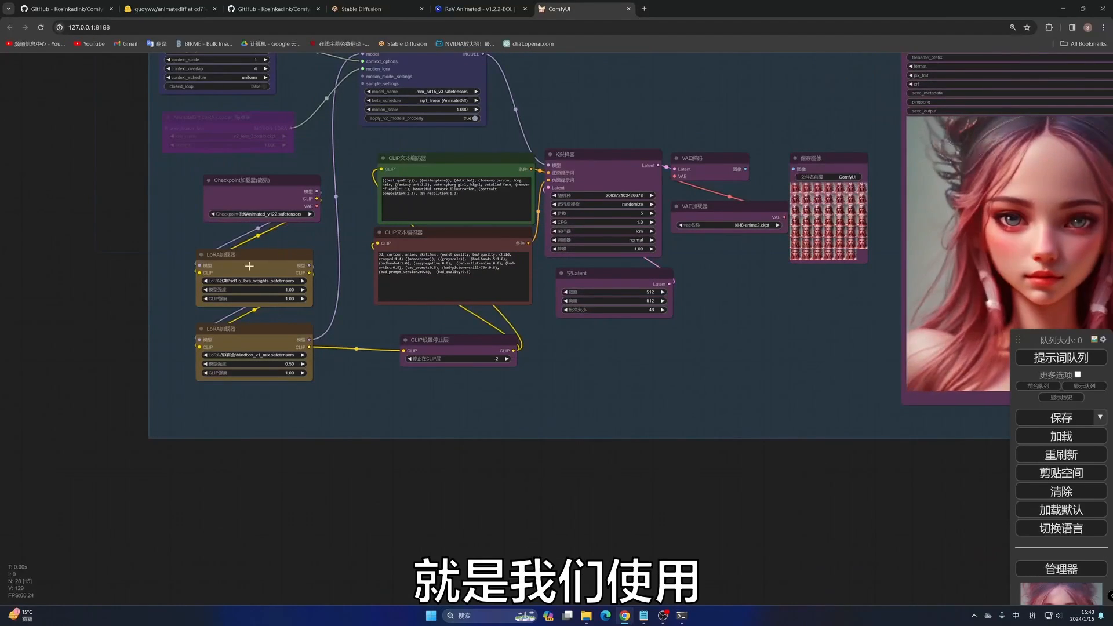
drag(641, 472, 728, 585)
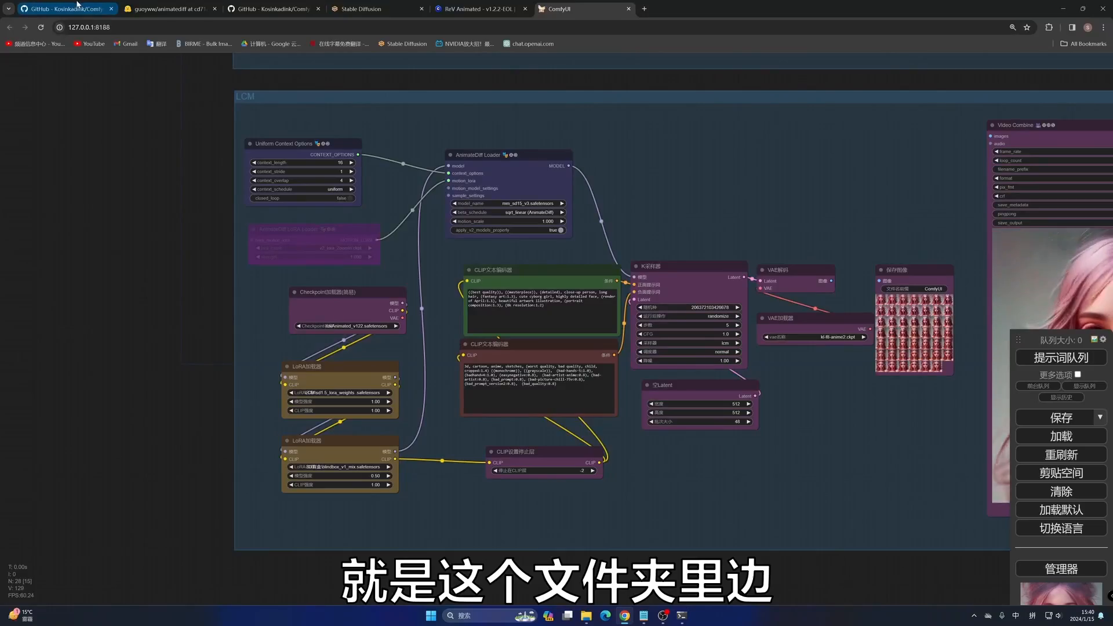
click(78, 7)
scroll(245, 234, down, 10)
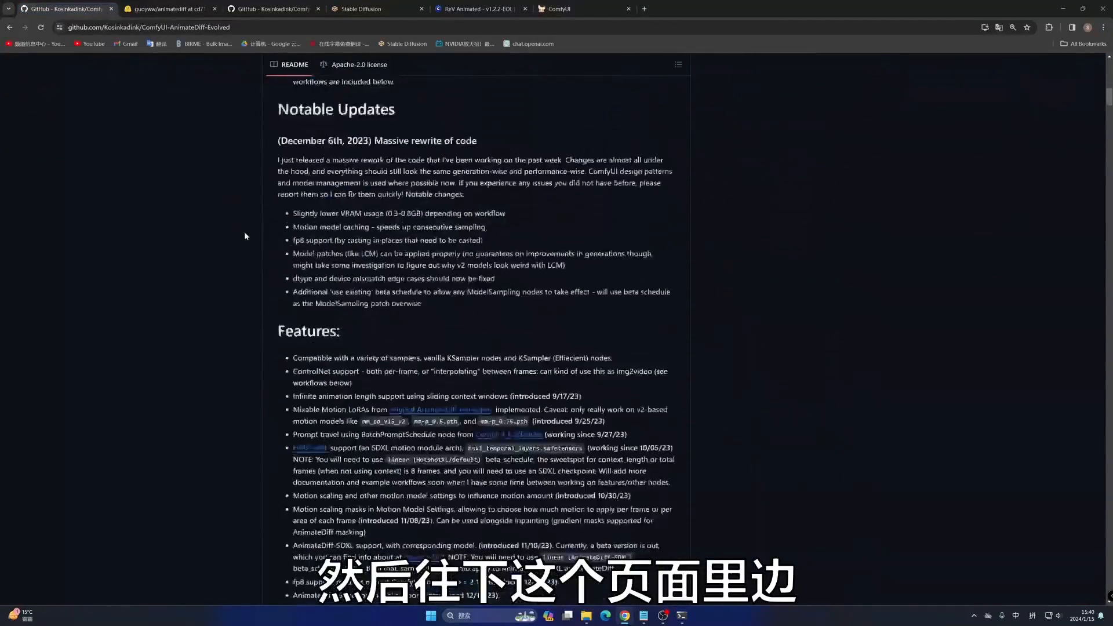
scroll(249, 224, down, 20)
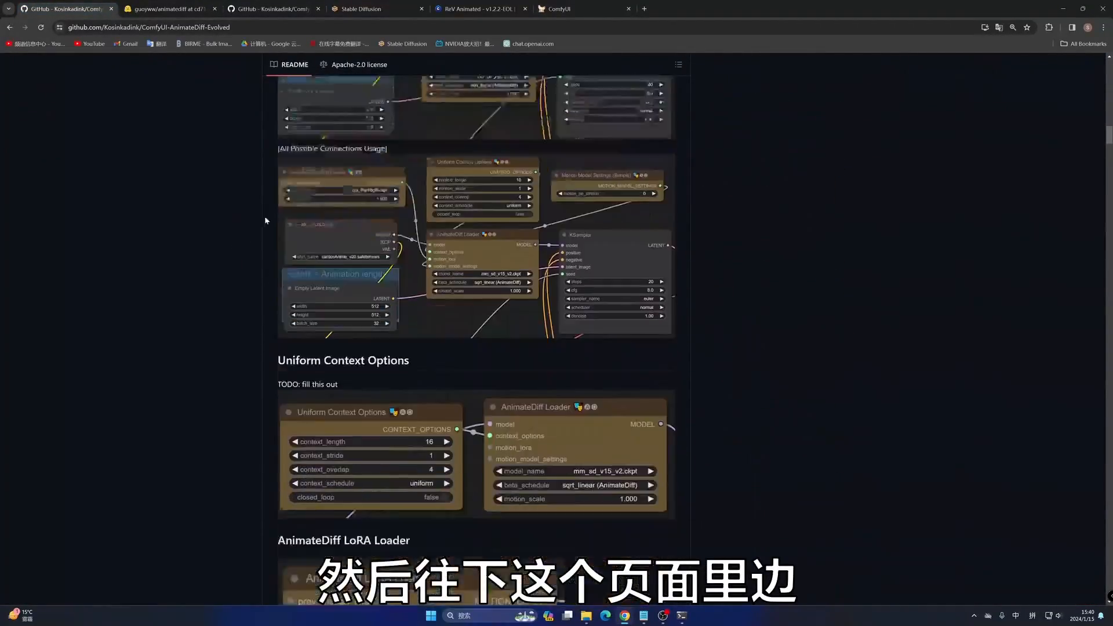
scroll(265, 220, down, 20)
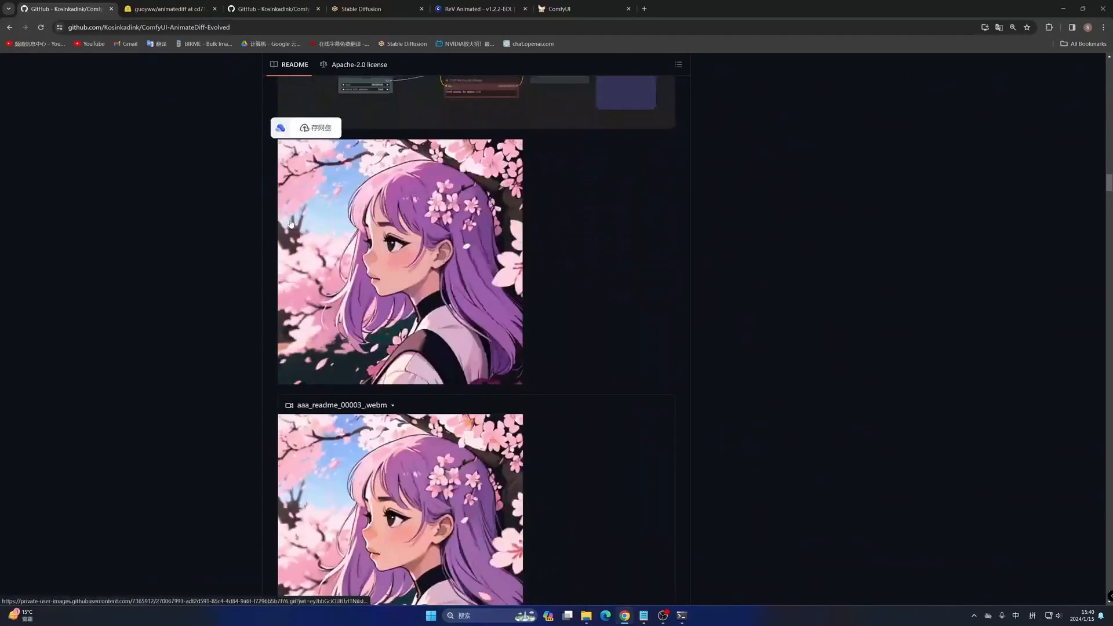
scroll(290, 223, down, 5)
scroll(405, 200, down, 4)
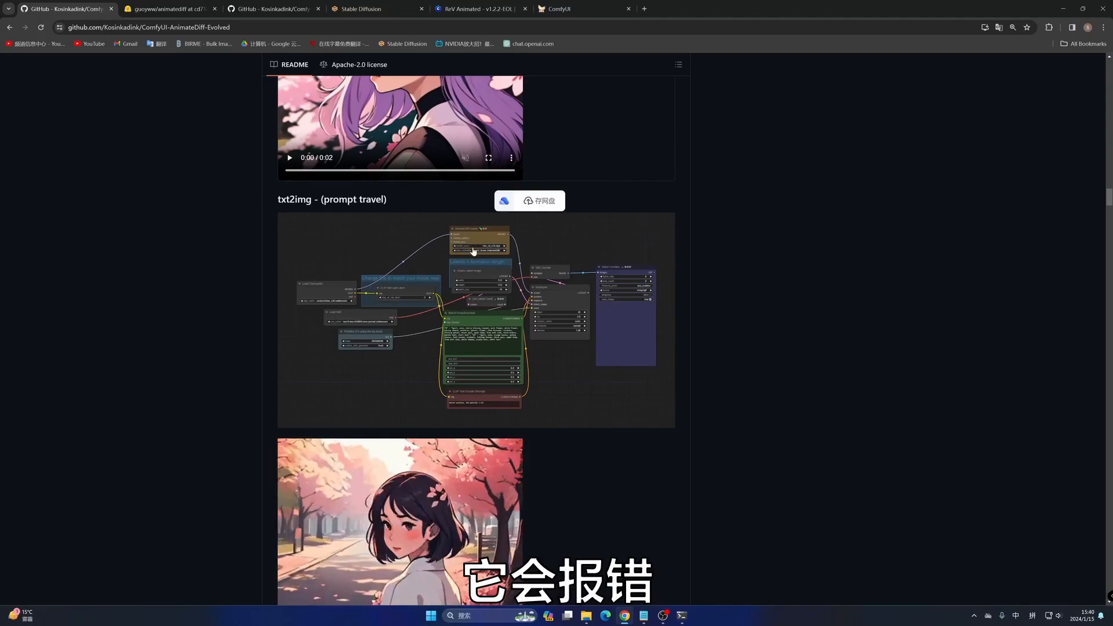
scroll(616, 255, up, 8)
drag(1109, 183, 1100, 82)
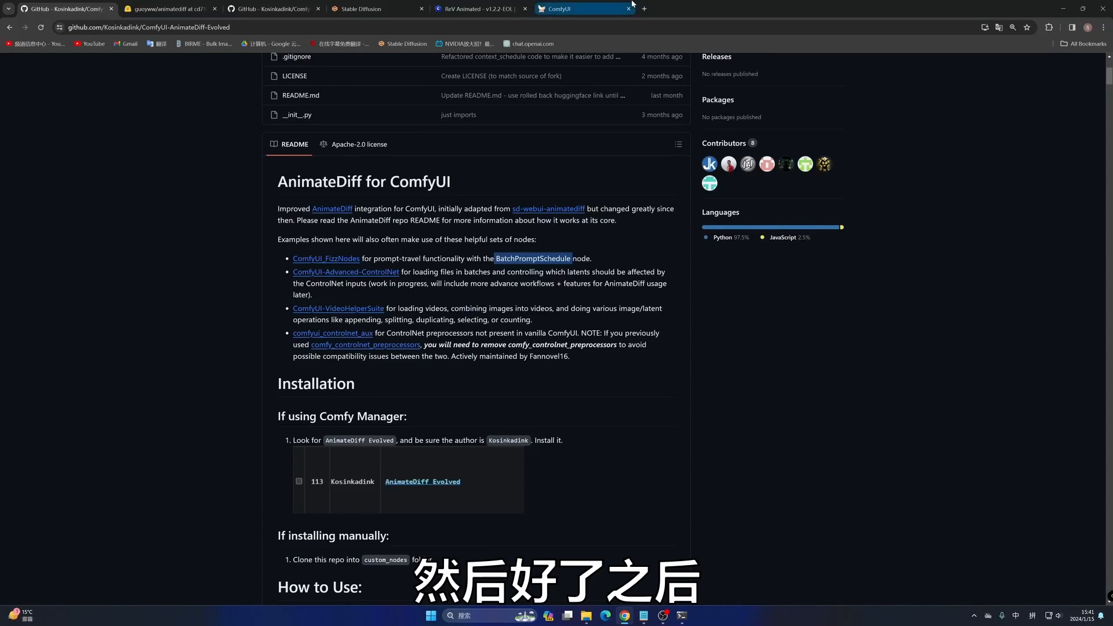
Step: Back in ComfyUI, copy all nodes of the 文生动画 group and paste them into the empty area beneath the LCM group
click(569, 10)
scroll(719, 307, down, 2)
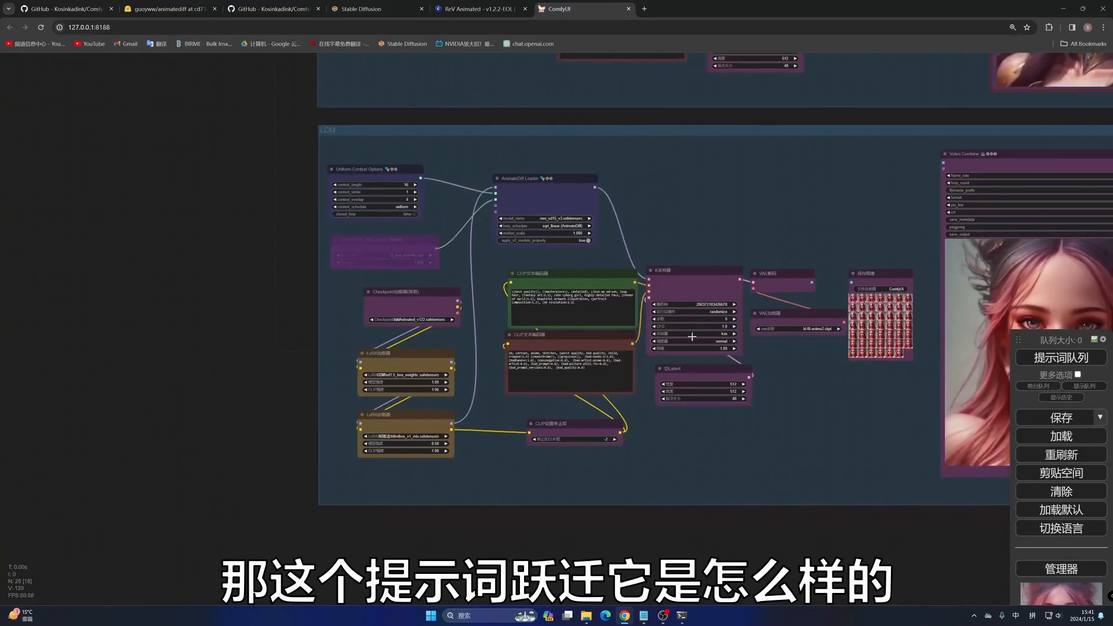
drag(282, 458, 255, 560)
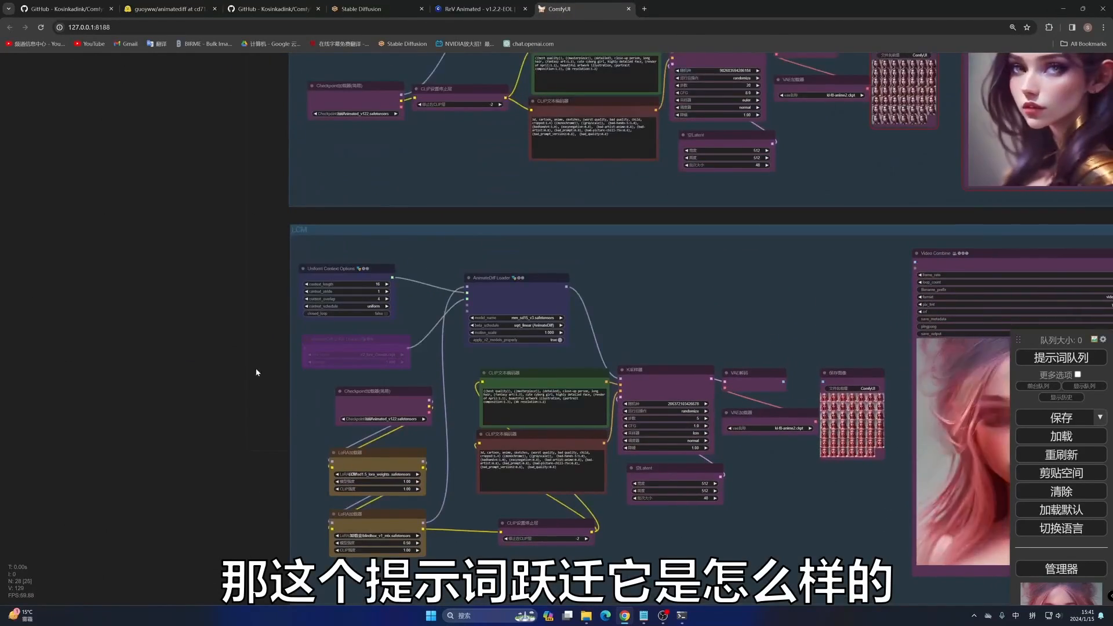
drag(249, 260, 72, 253)
drag(155, 83, 1030, 389)
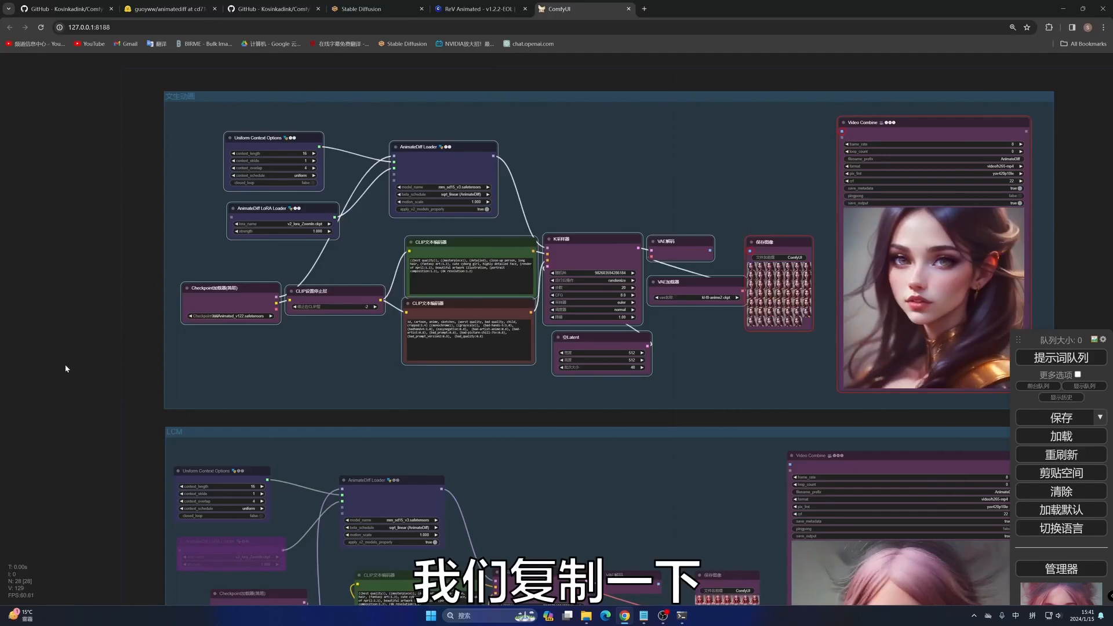
click(443, 415)
scroll(448, 416, down, 4)
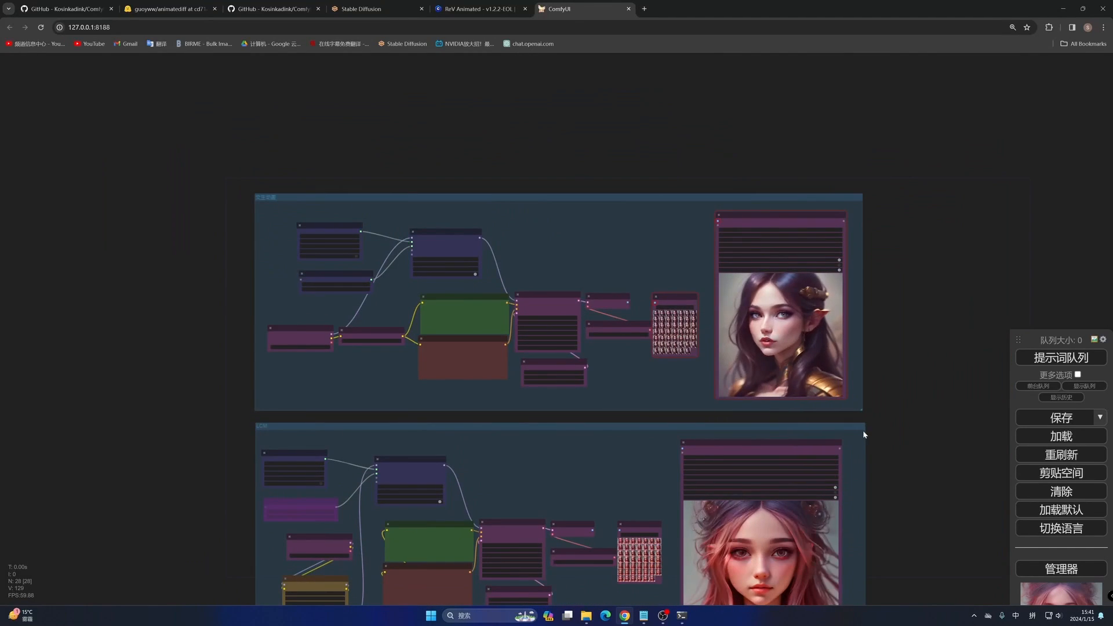
mouse_move(871, 426)
mouse_down()
mouse_move(904, 211)
mouse_move(887, 70)
mouse_up()
drag(782, 469, 800, 338)
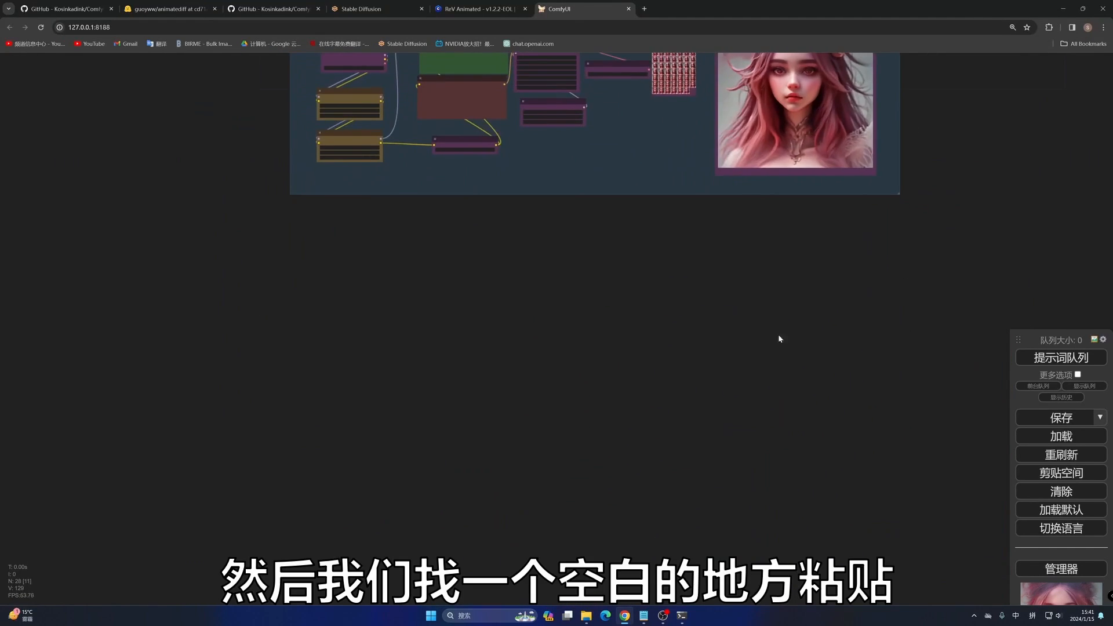
key(ctrl+v)
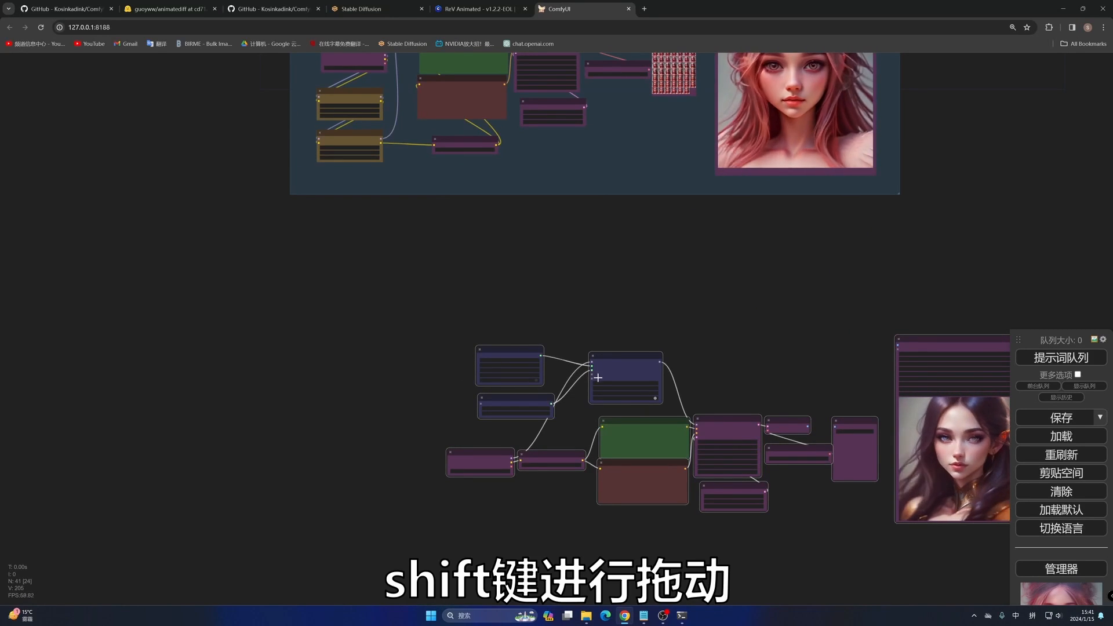
drag(727, 435, 584, 354)
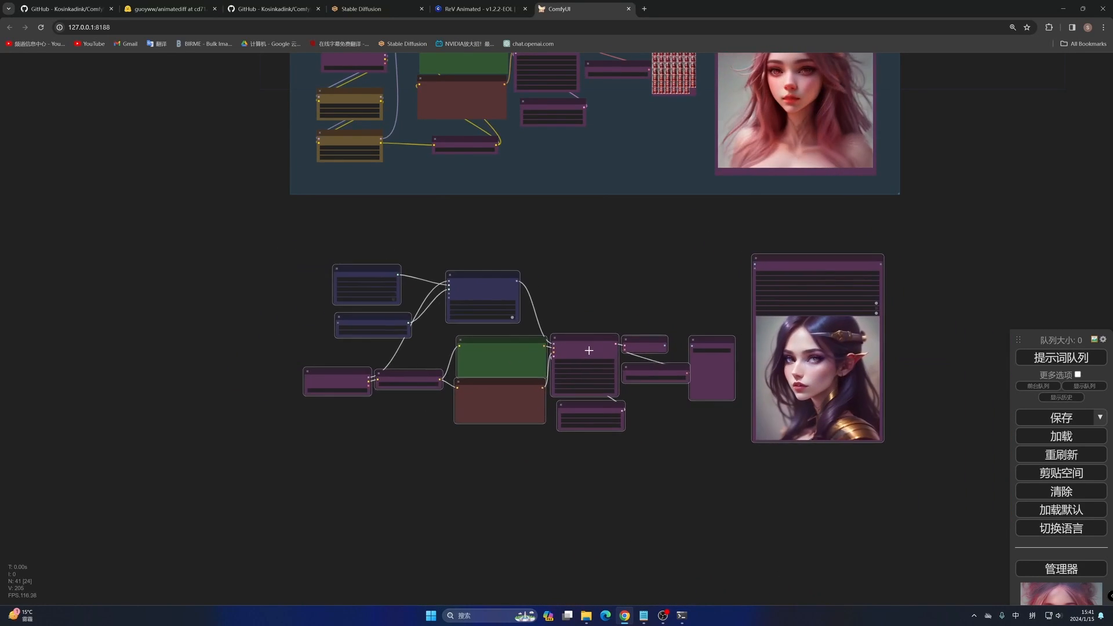
Step: Switch to the Stable Diffusion WebUI and examine the global prompt, numbered frame lines and closing prompt in its txt2img prompt
scroll(678, 481, up, 10)
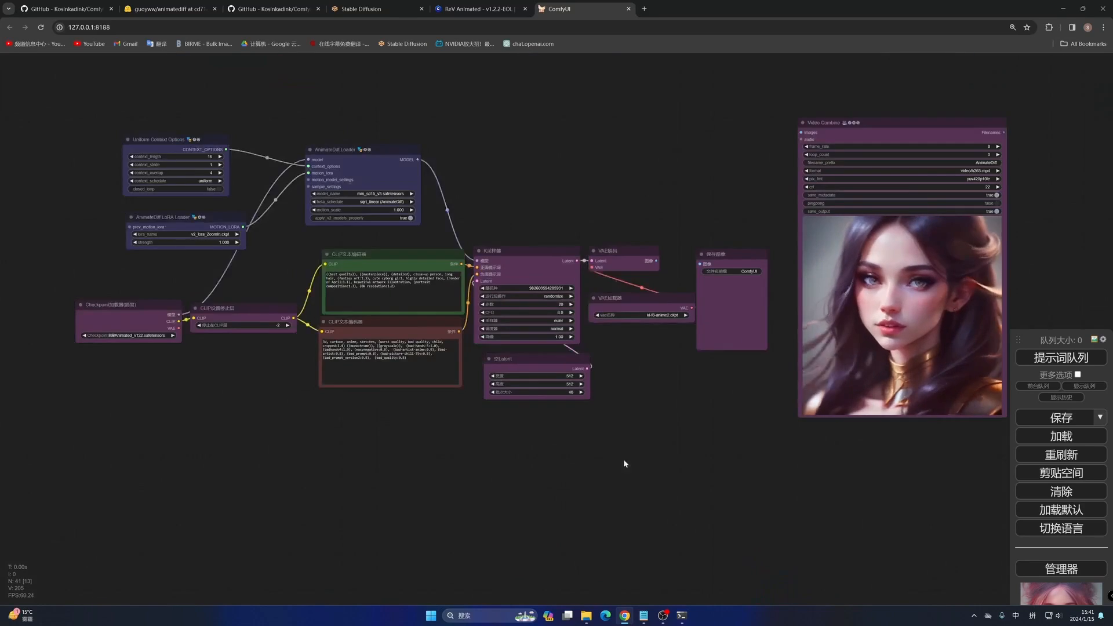
drag(579, 429, 769, 476)
scroll(771, 473, down, 4)
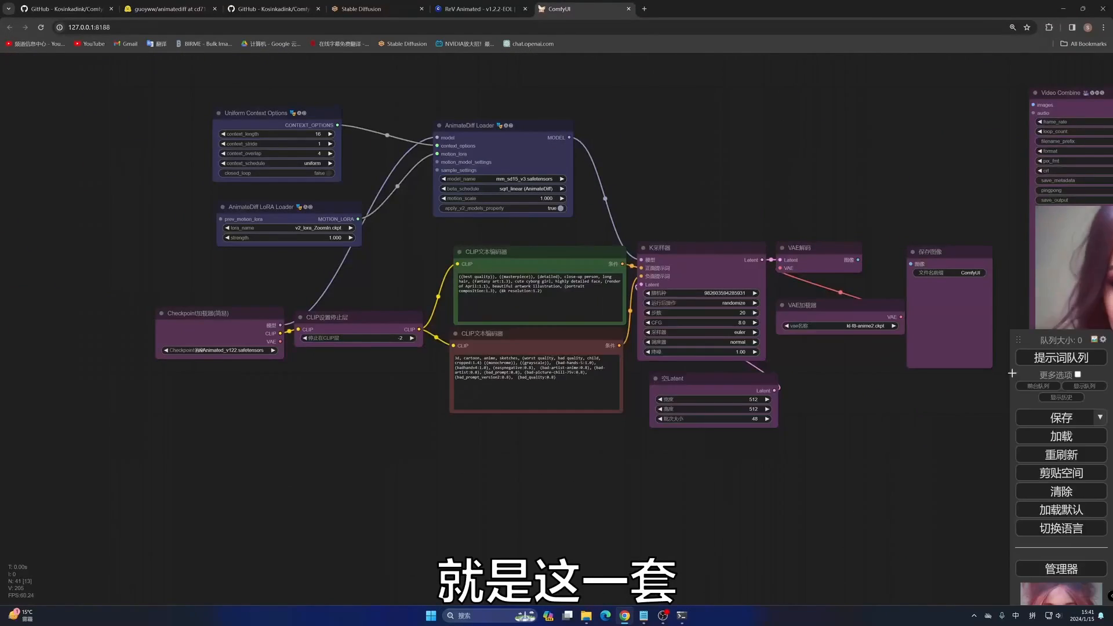
drag(597, 458, 554, 461)
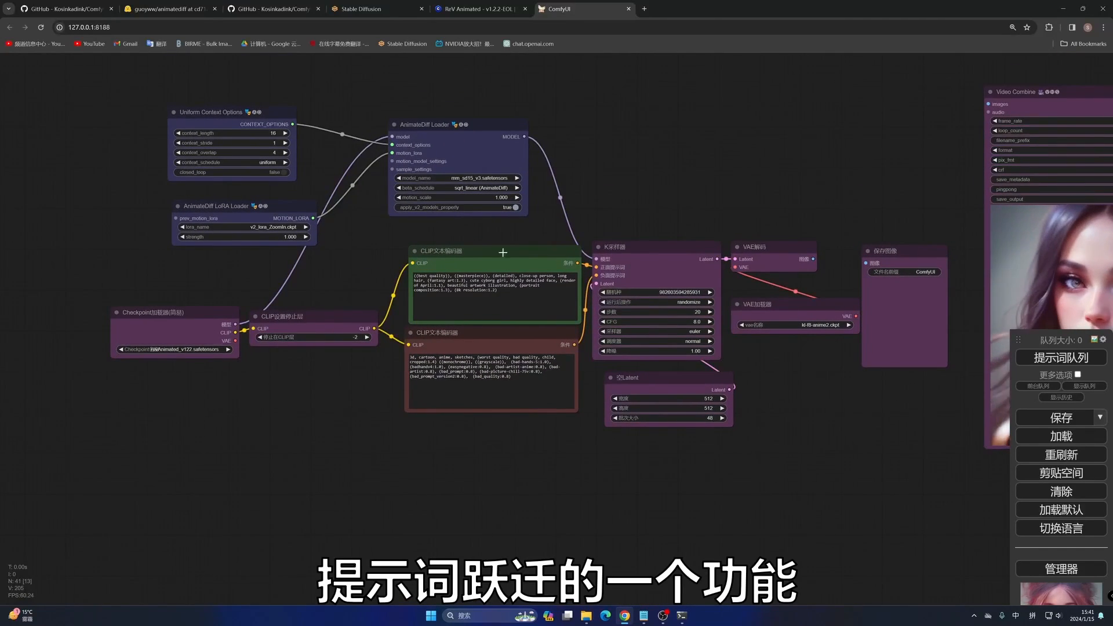
click(360, 9)
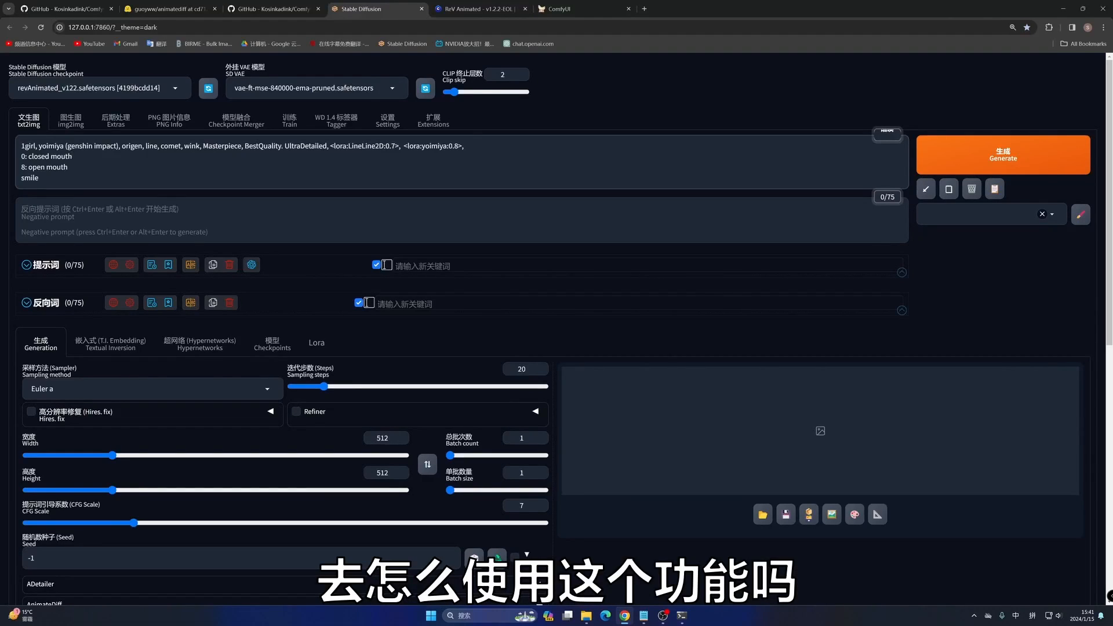
drag(24, 146, 408, 146)
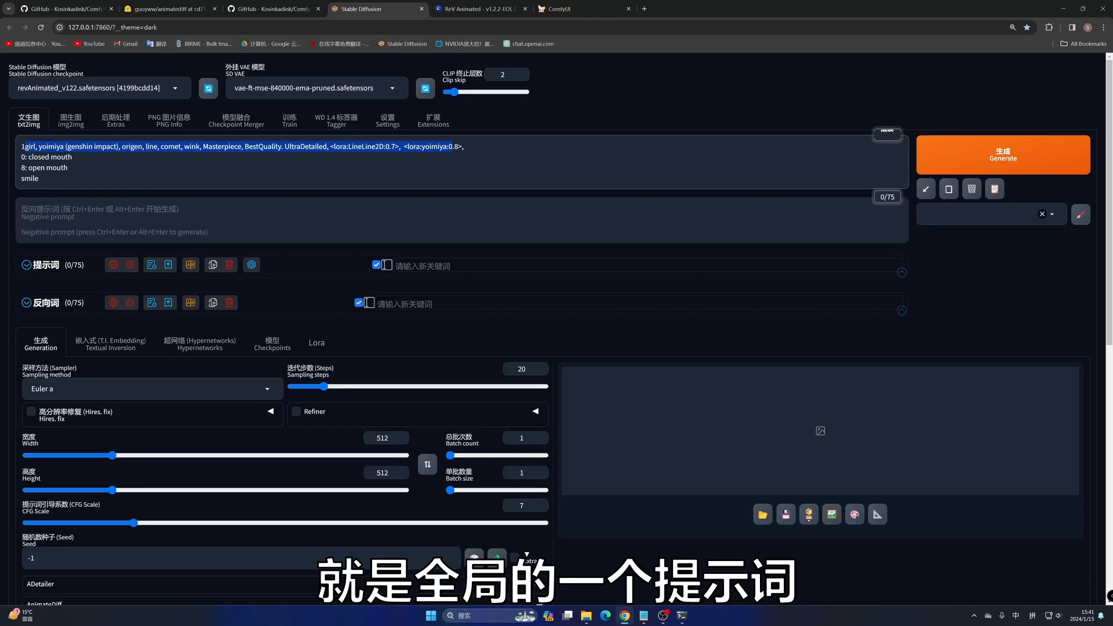
click(24, 156)
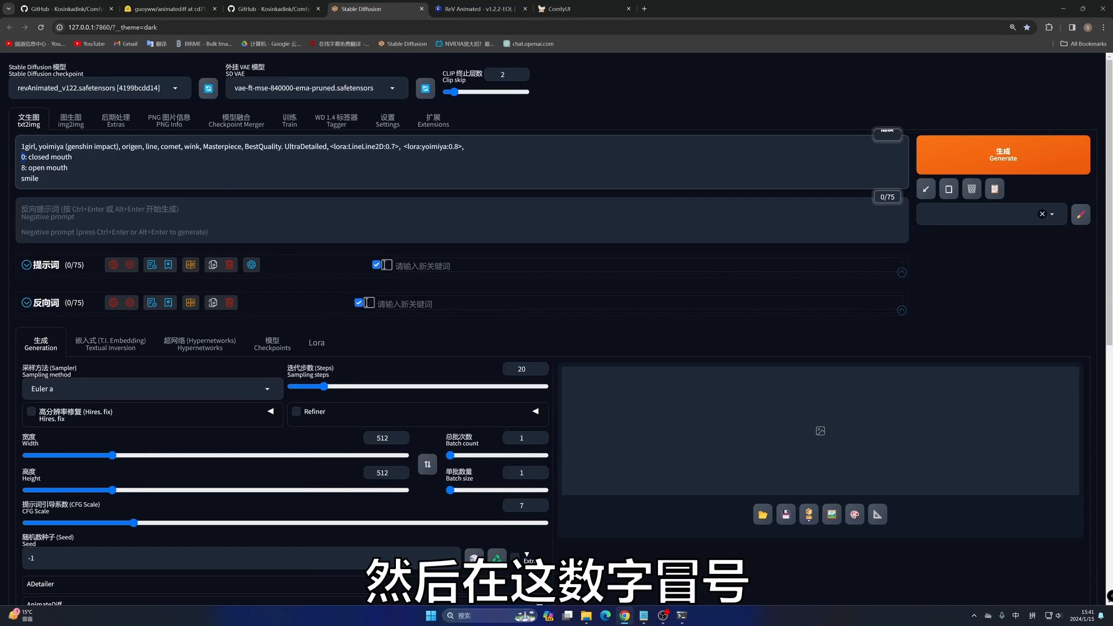
drag(72, 157, 22, 179)
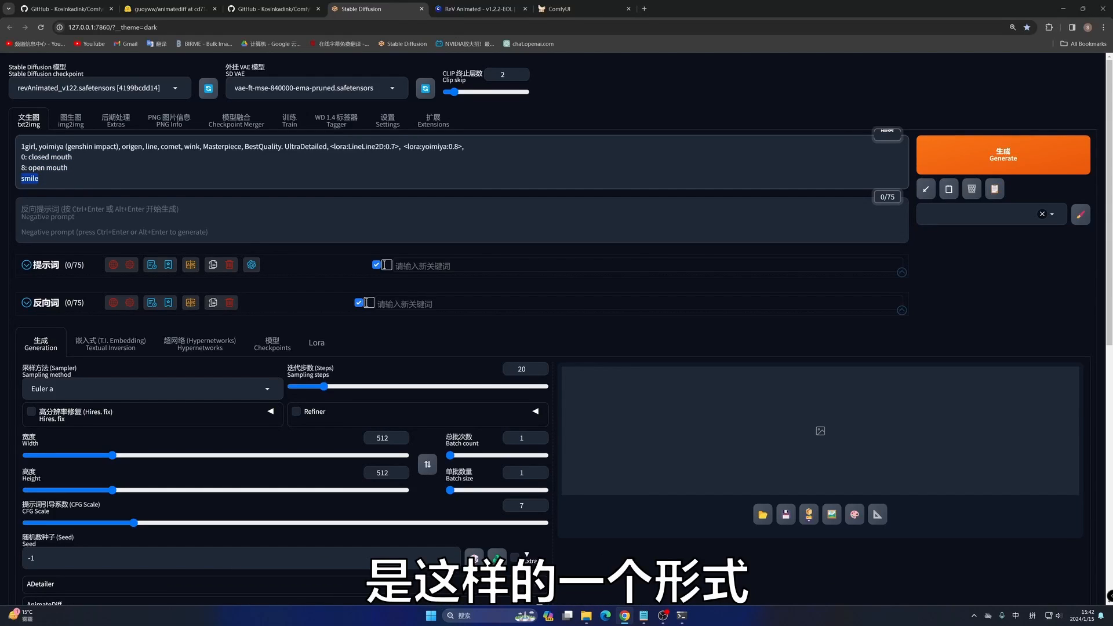
Step: Return to ComfyUI and add a FizzNodes Batch Prompt Schedule node below the copied workflow's text encoders
click(570, 9)
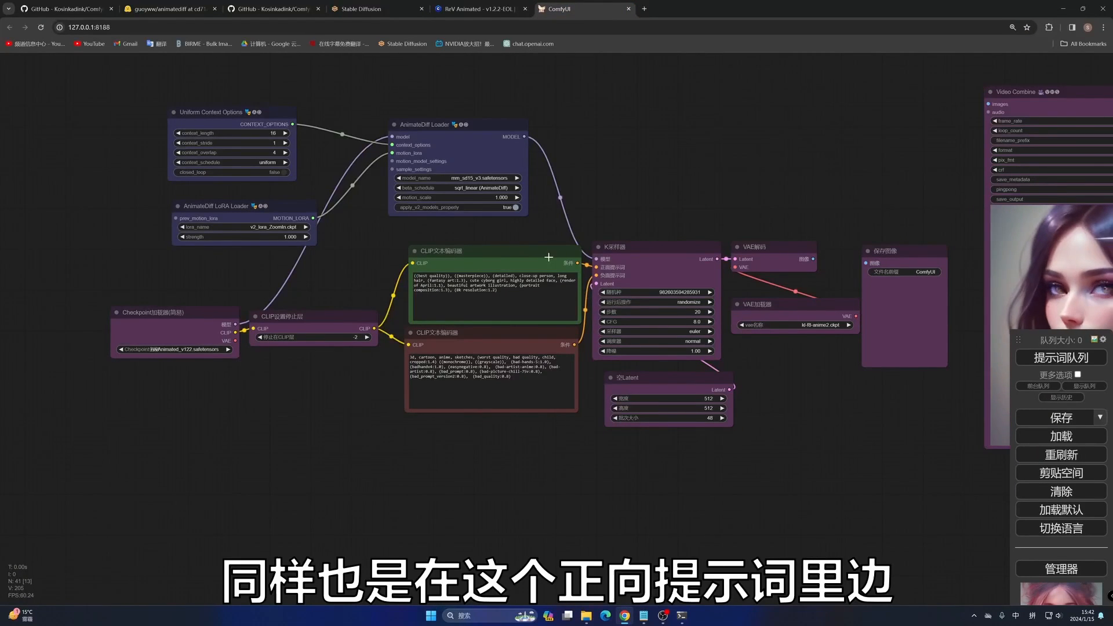
mouse_move(548, 257)
mouse_down()
mouse_move(562, 236)
mouse_move(582, 242)
mouse_move(545, 255)
mouse_move(550, 247)
mouse_move(539, 247)
mouse_up()
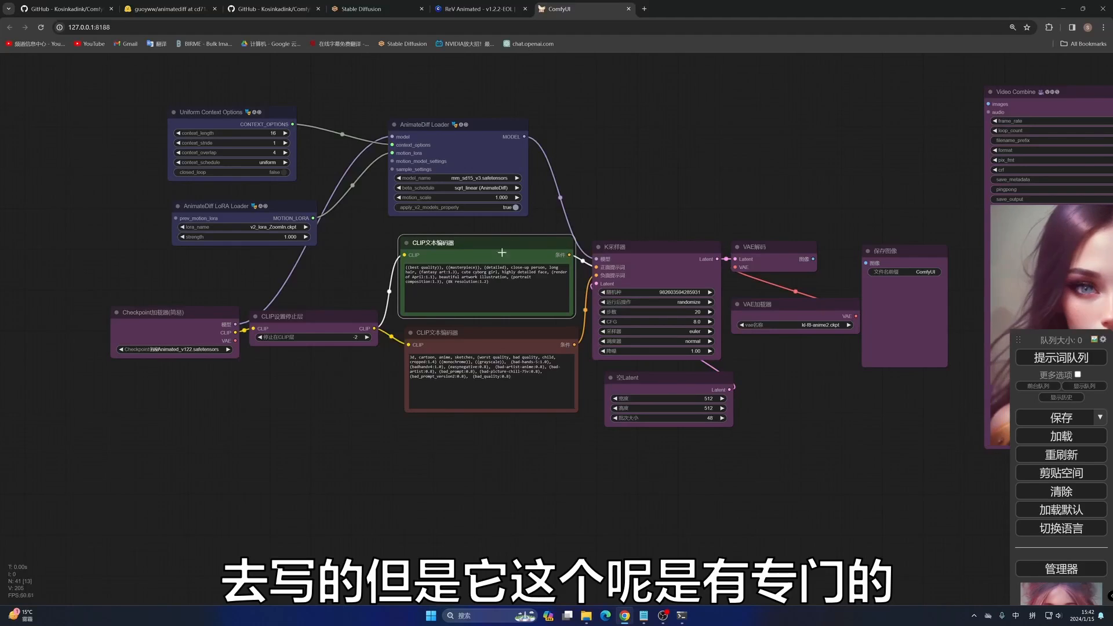
drag(467, 466, 565, 351)
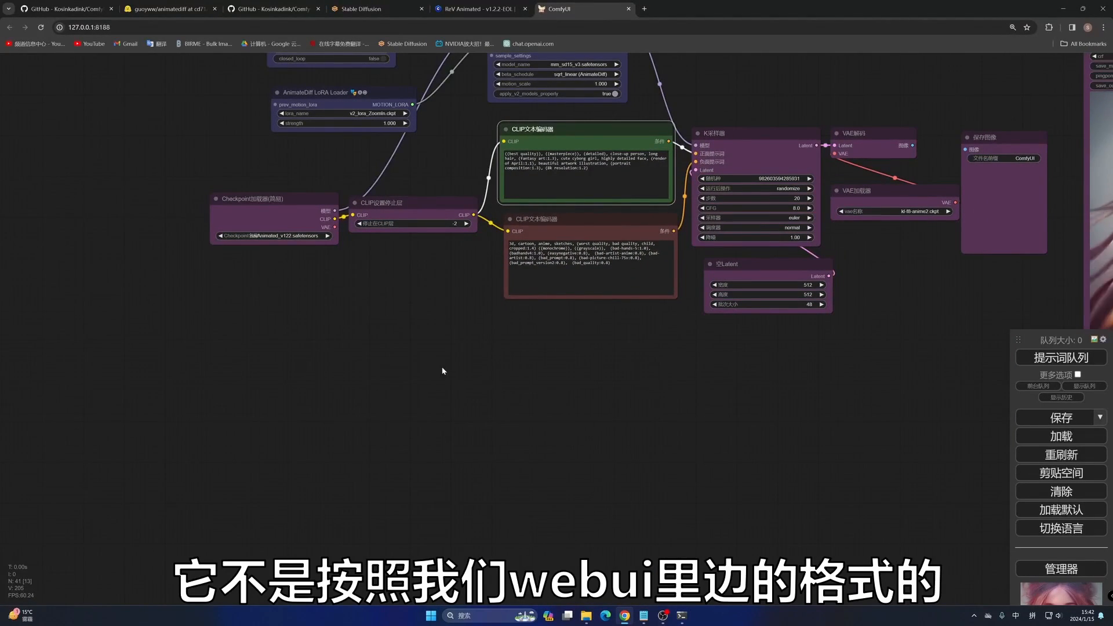
right_click(387, 318)
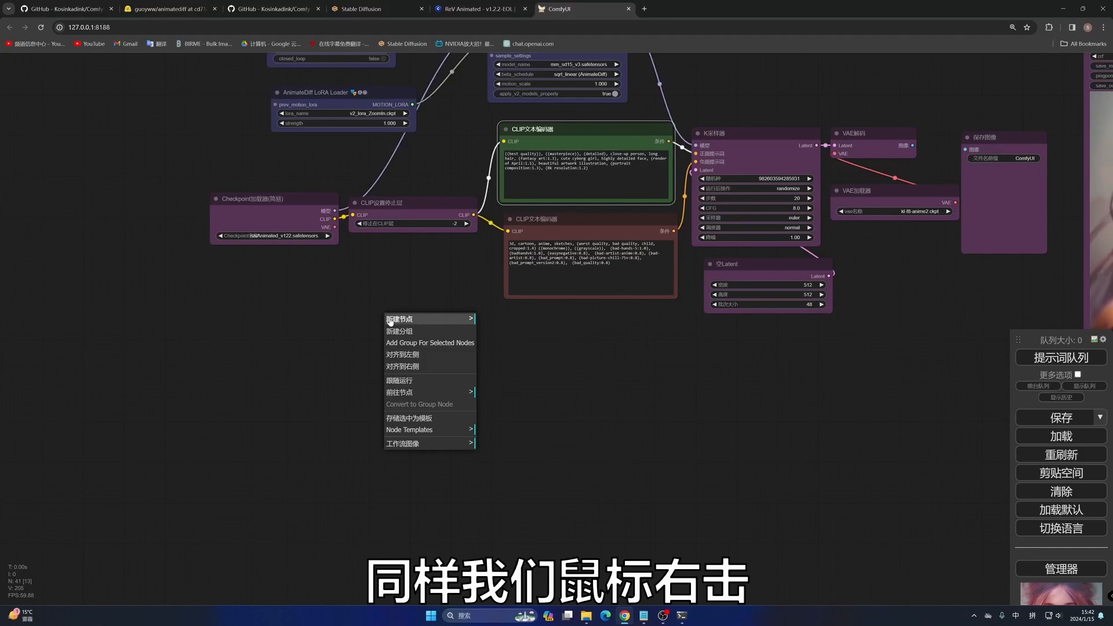
click(391, 320)
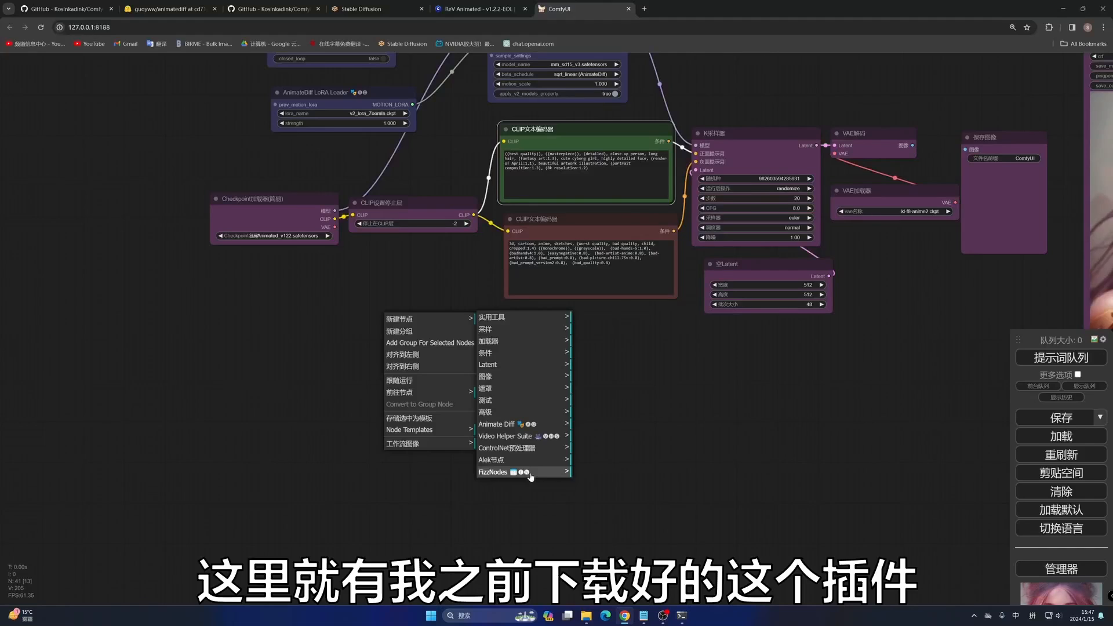
click(530, 474)
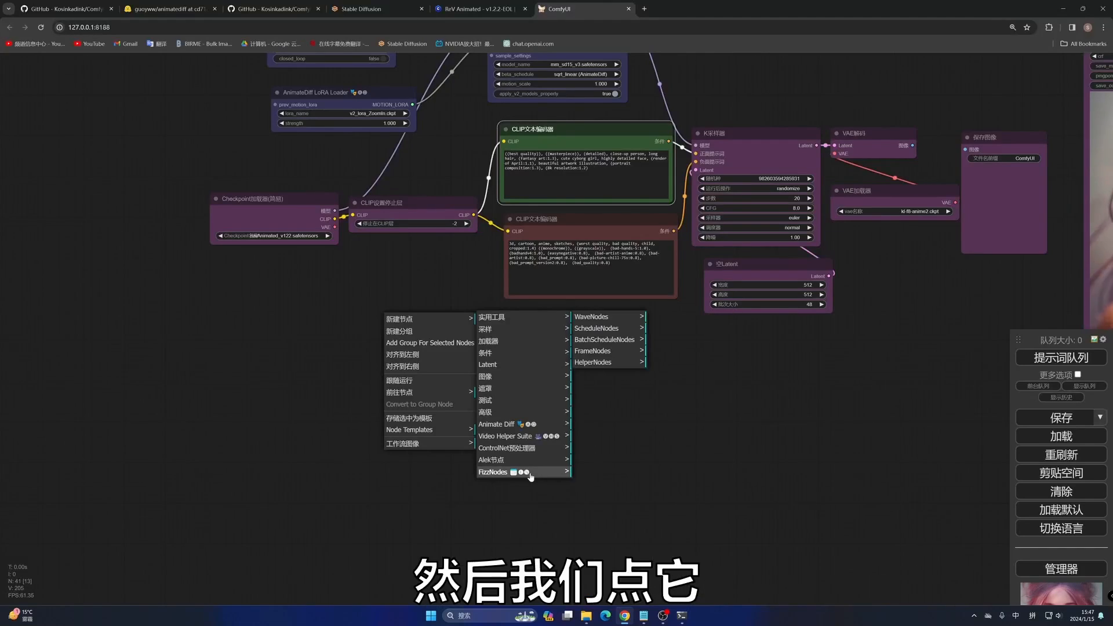
click(613, 341)
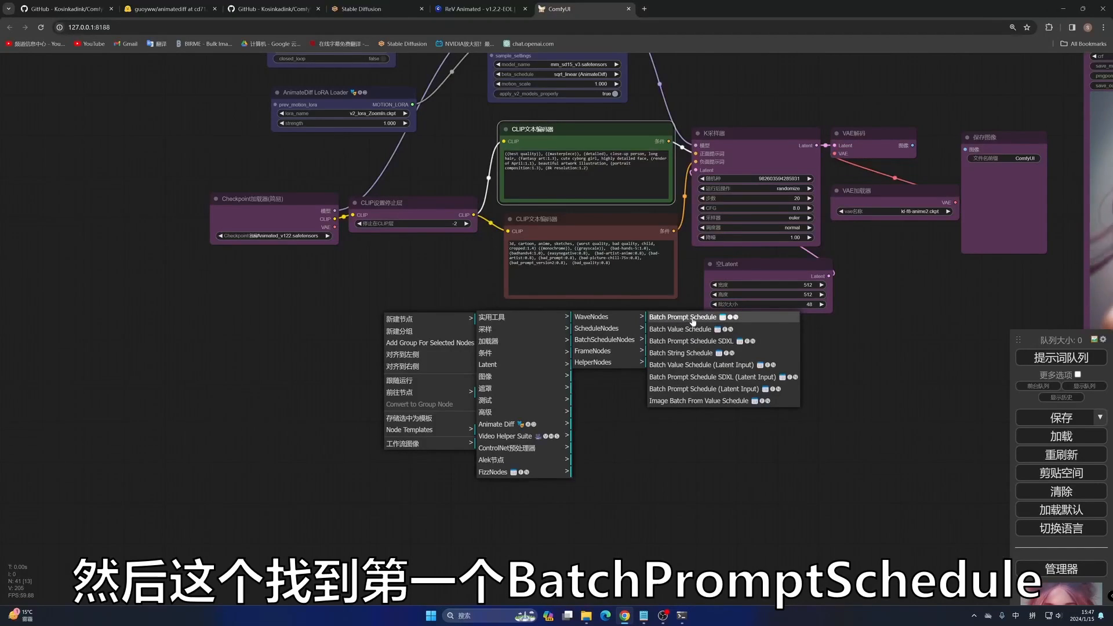
click(688, 317)
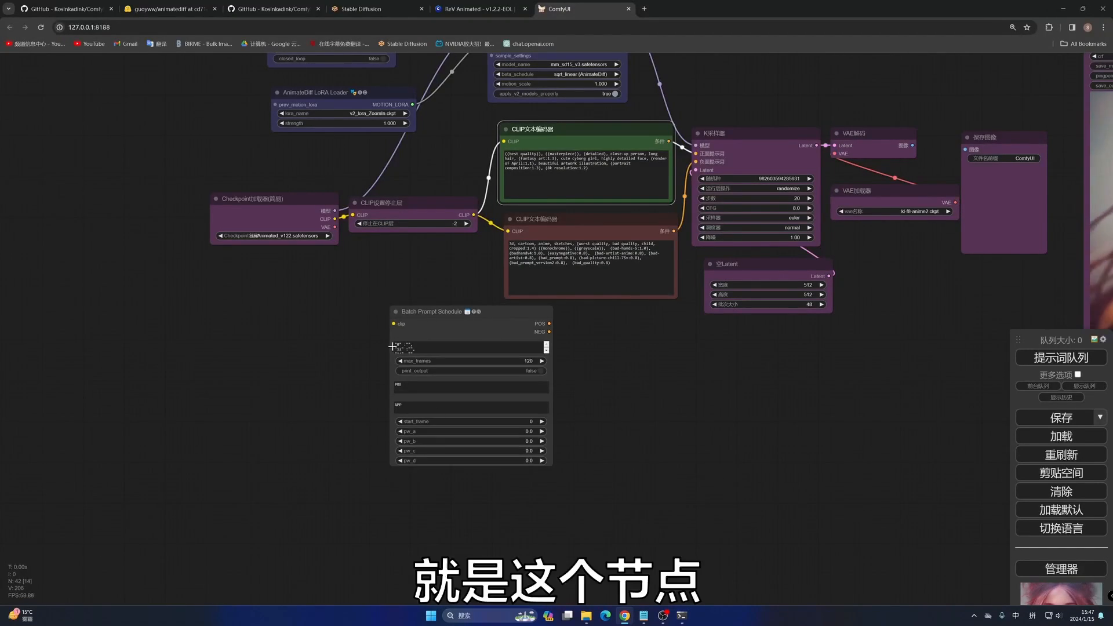
Step: Enlarge the Batch Prompt Schedule node and examine its keyframe list, max_frames, PRE and APP fields
drag(495, 318, 395, 294)
drag(451, 444, 547, 586)
drag(618, 533, 779, 344)
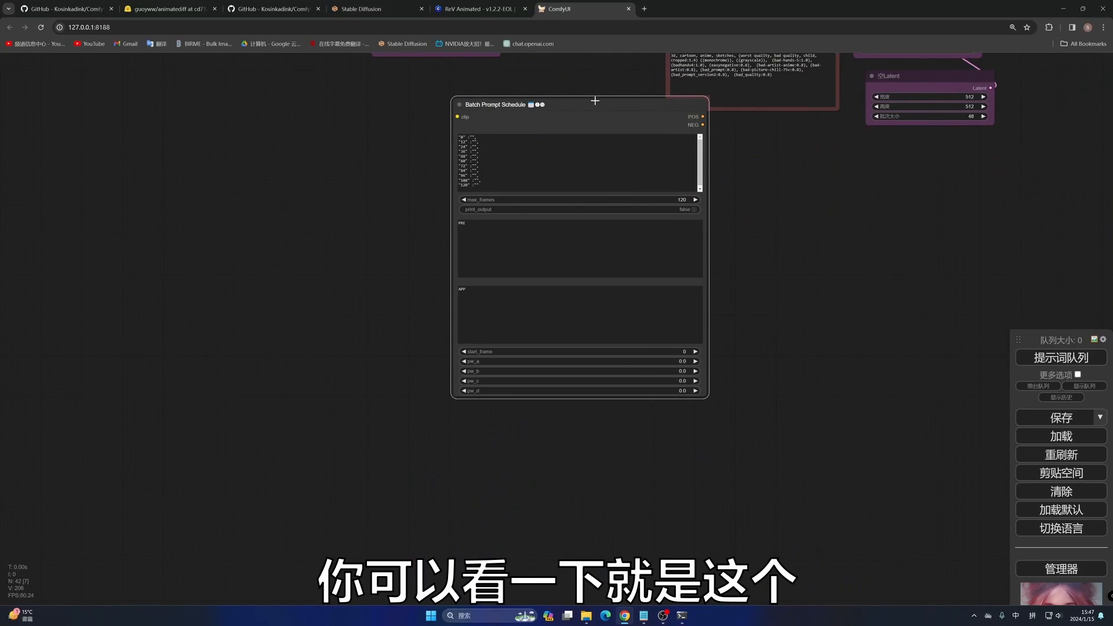
drag(594, 100, 554, 137)
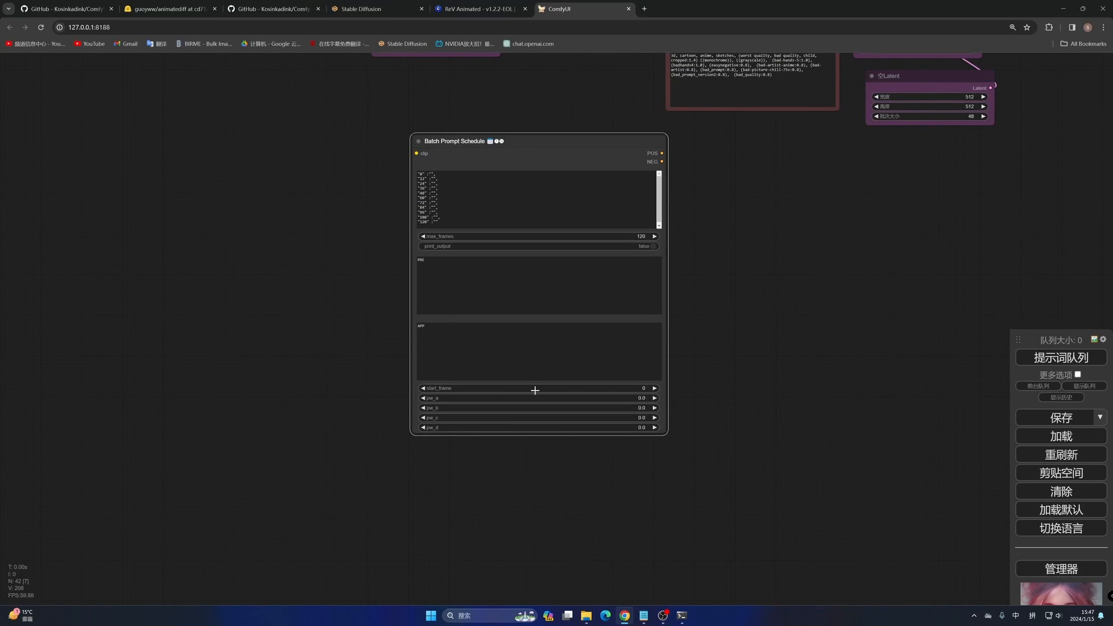
scroll(687, 238, up, 6)
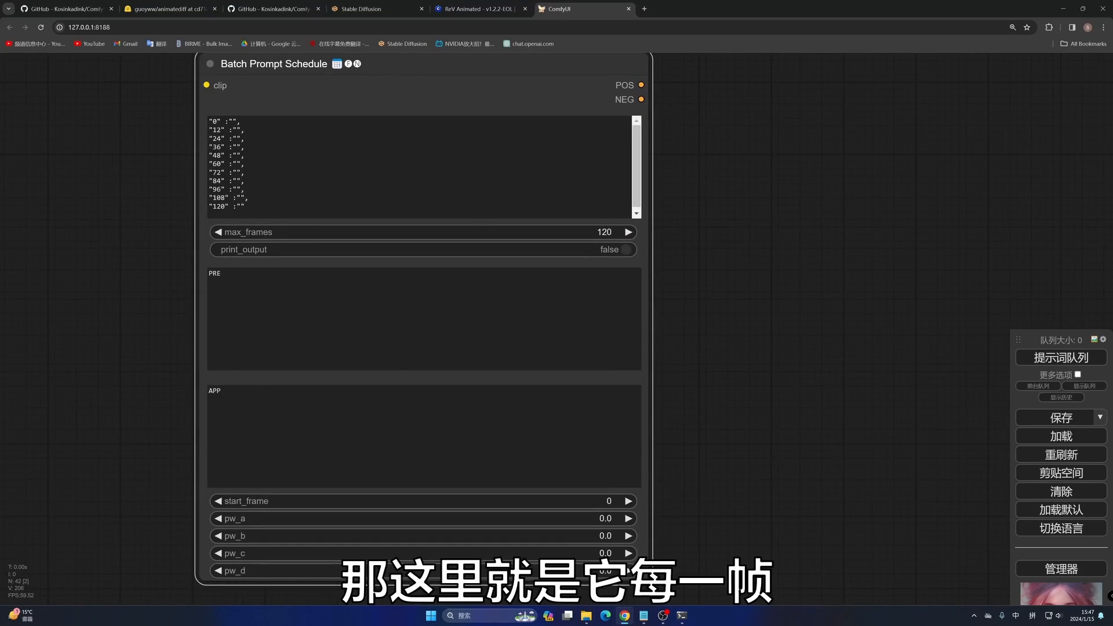
click(217, 121)
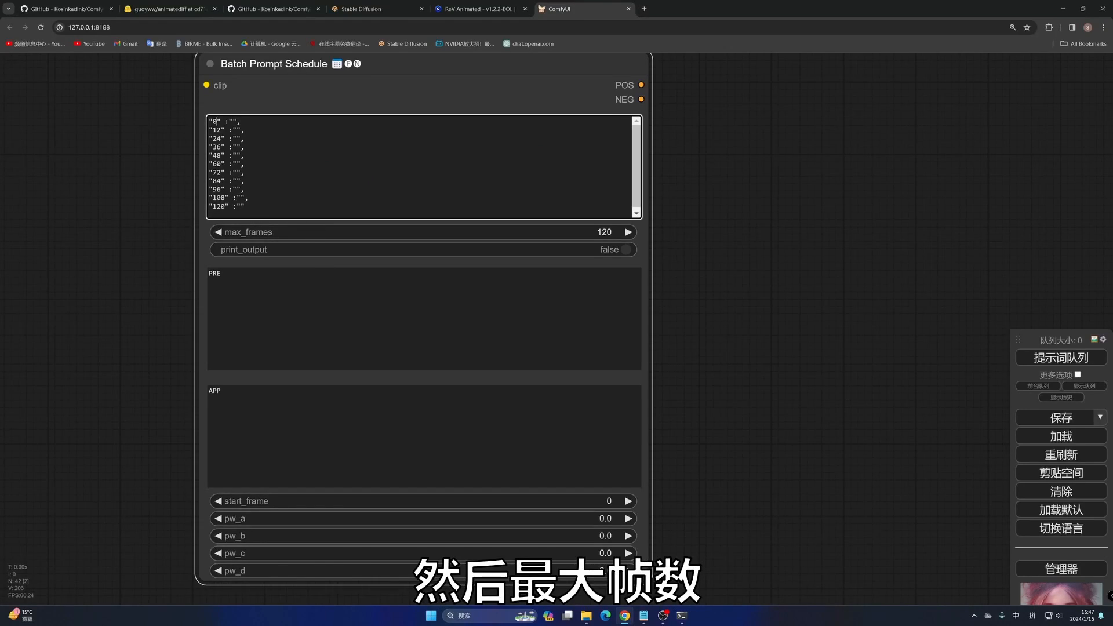
click(221, 273)
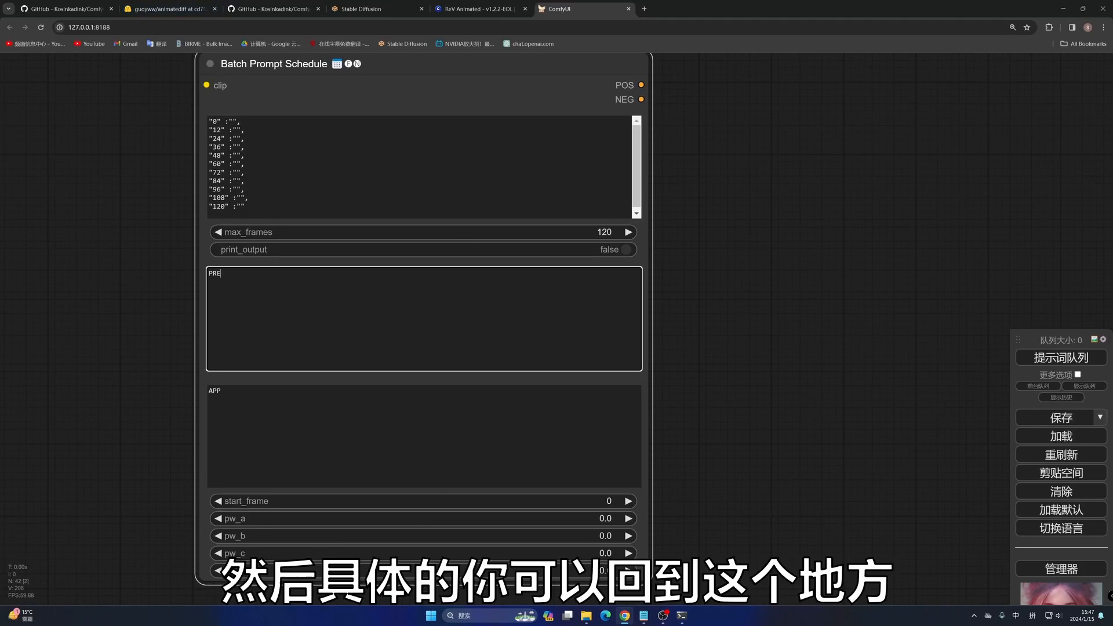
Step: Open the ComfyUI_FizzNodes repository from the AnimateDiff-Evolved README and examine its PromptSchedule keyframe syntax and pre_text examples
click(56, 4)
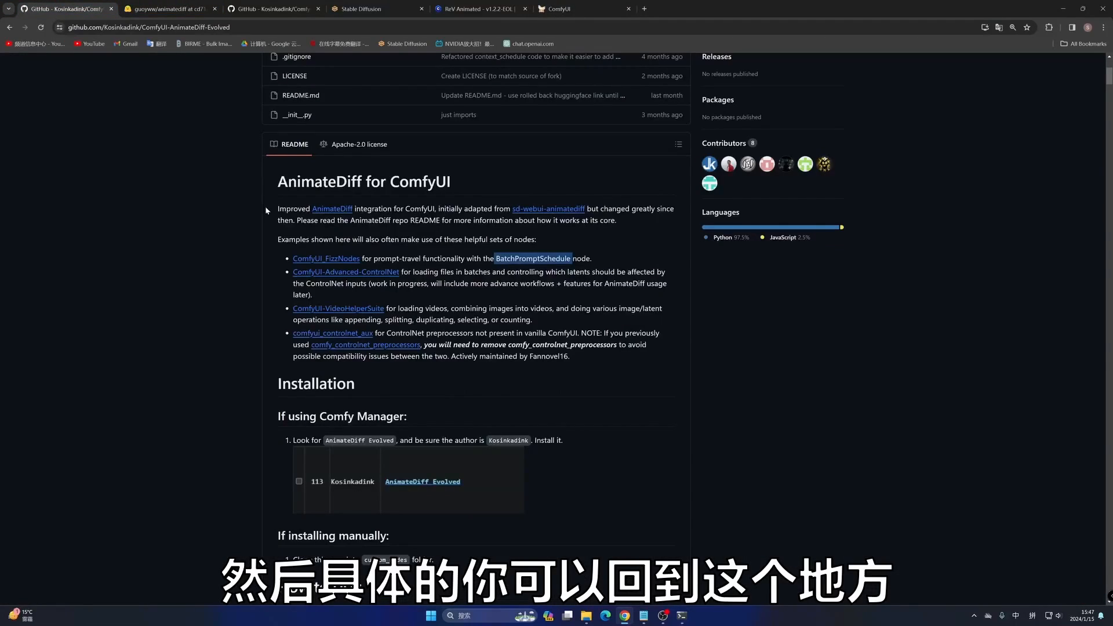
click(341, 262)
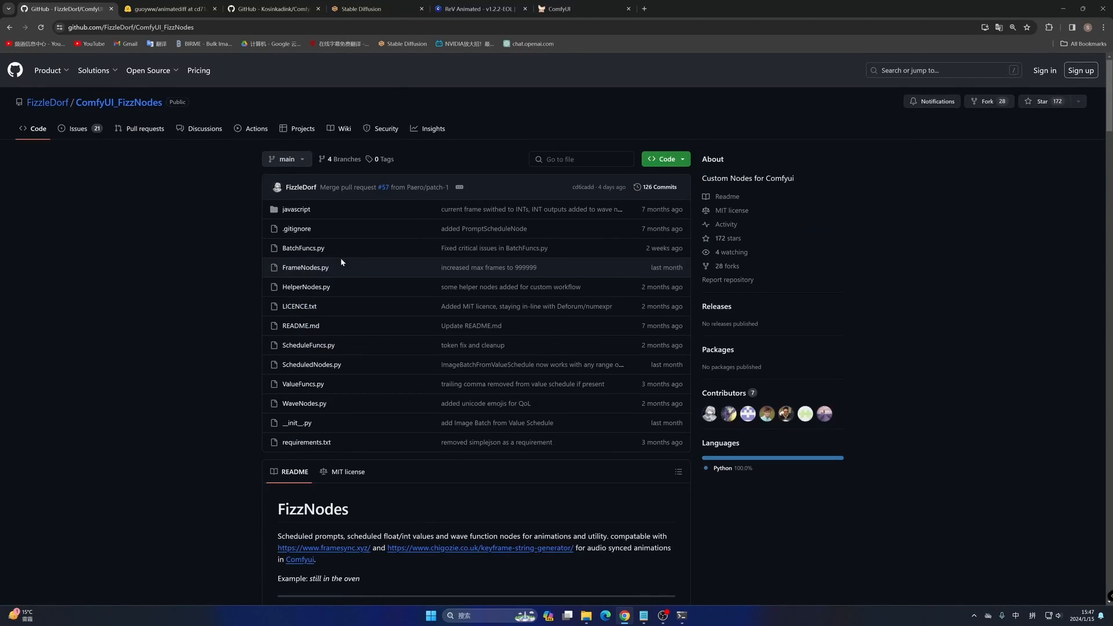
scroll(374, 290, down, 7)
scroll(375, 290, down, 5)
scroll(538, 294, down, 10)
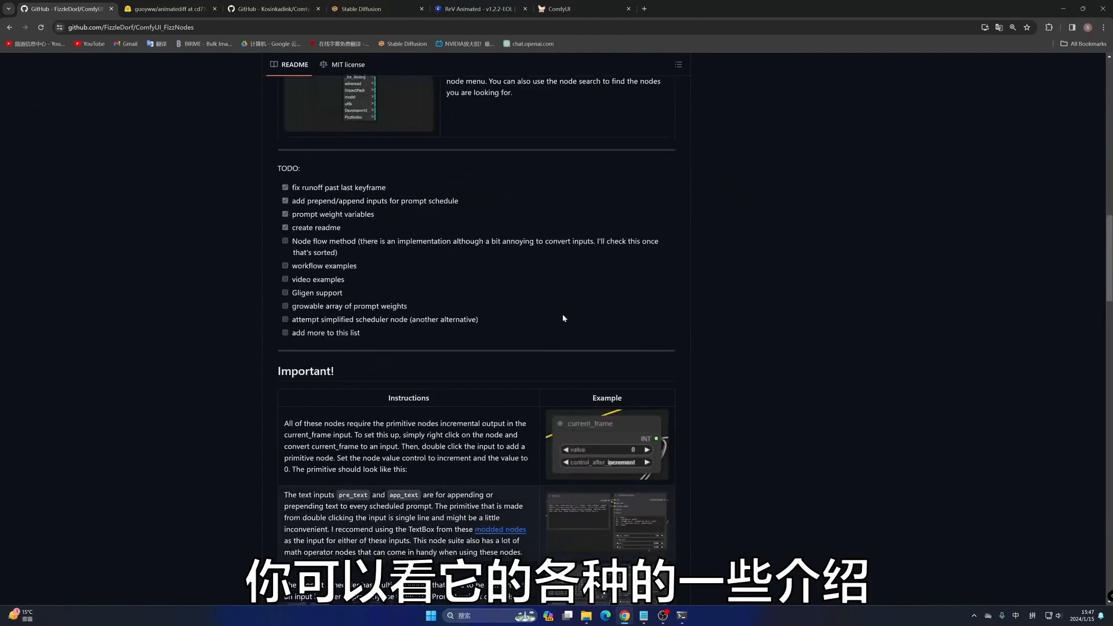
scroll(566, 379, down, 20)
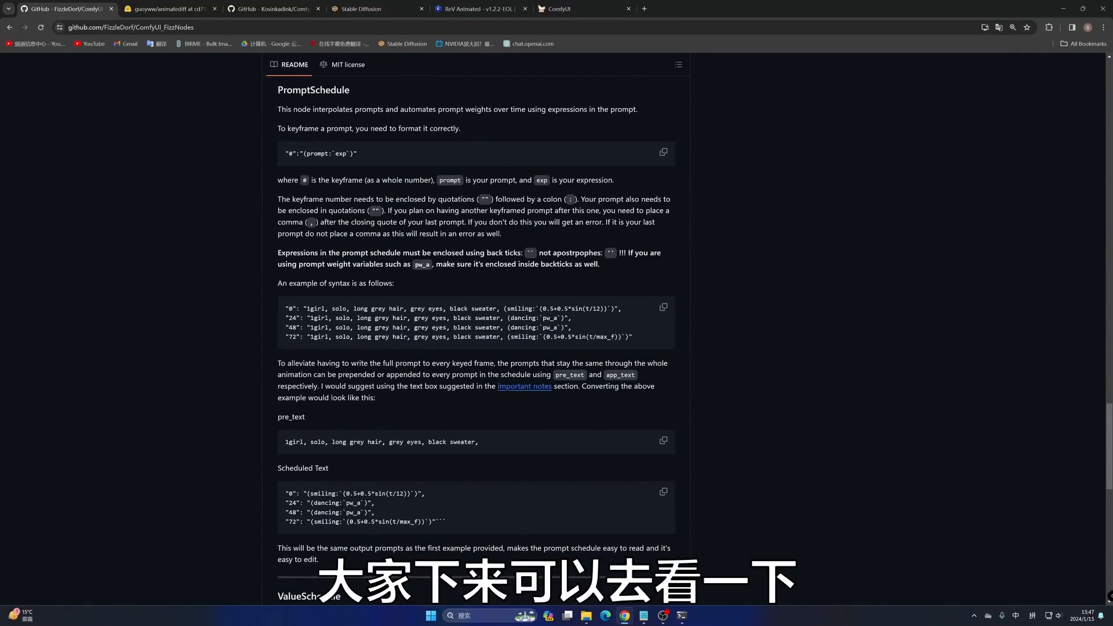
Step: Back in ComfyUI, move the negative CLIP text encoder out of the way and delete the positive CLIP text encoder
click(577, 8)
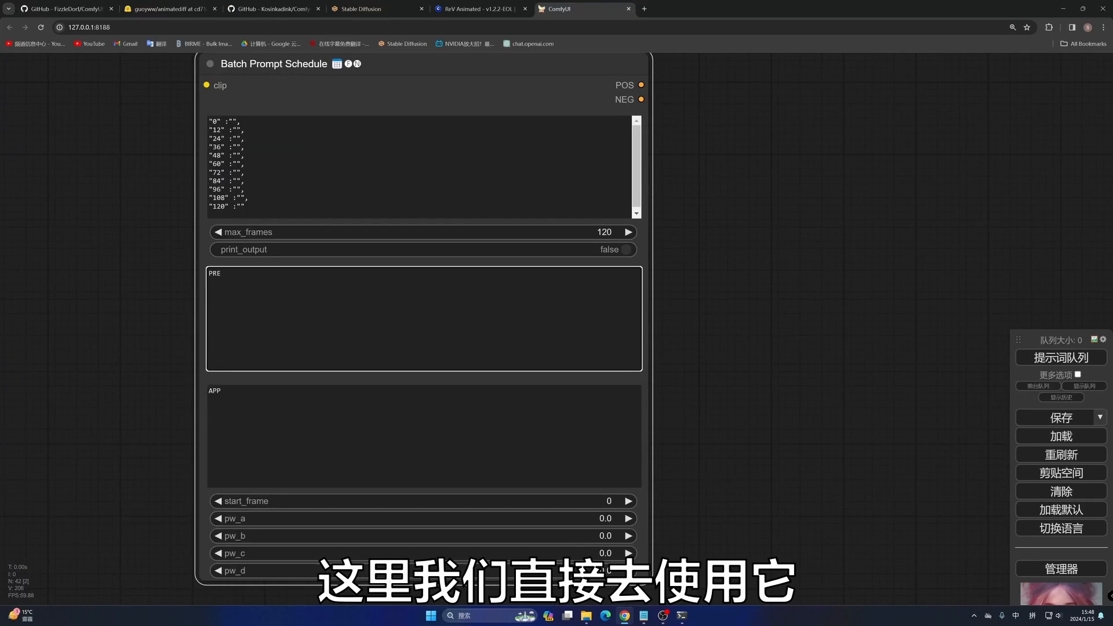
scroll(719, 242, down, 4)
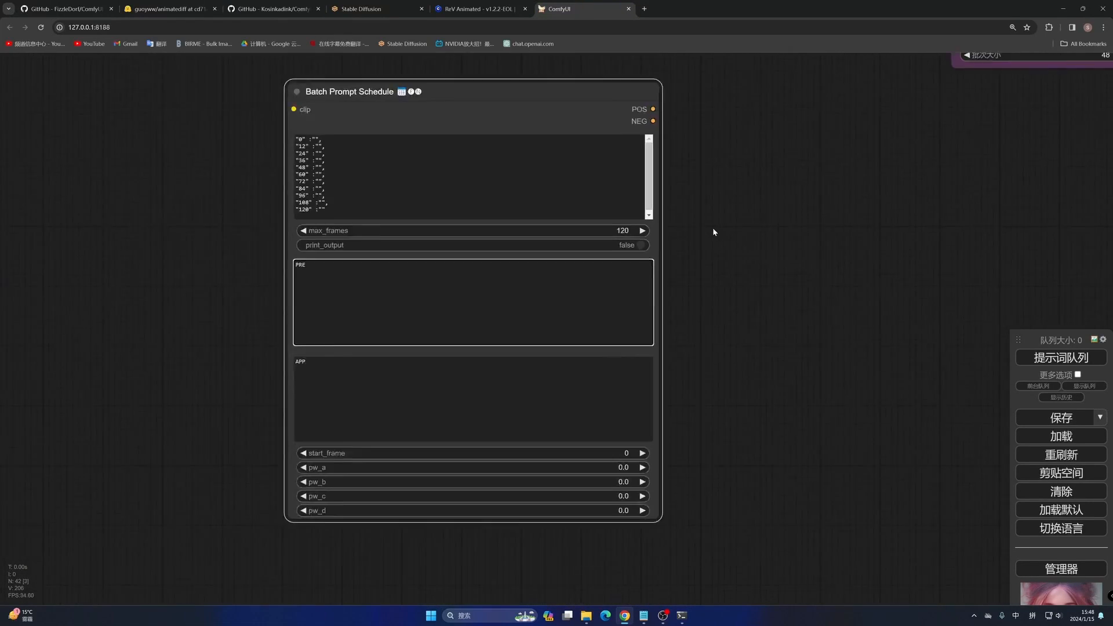
drag(893, 211, 653, 397)
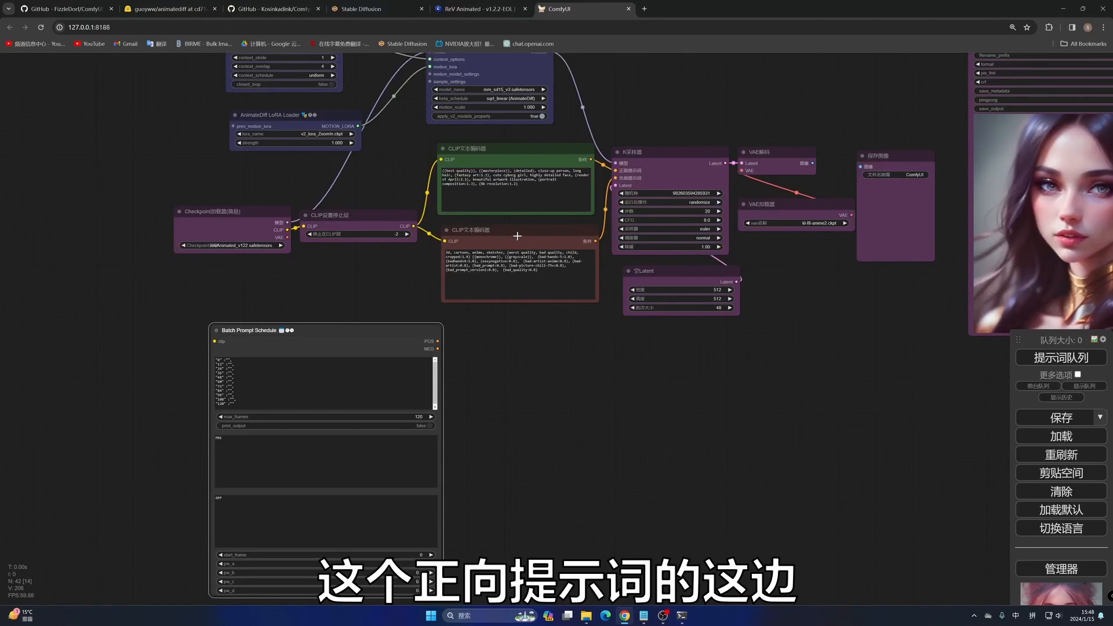
drag(517, 236, 568, 507)
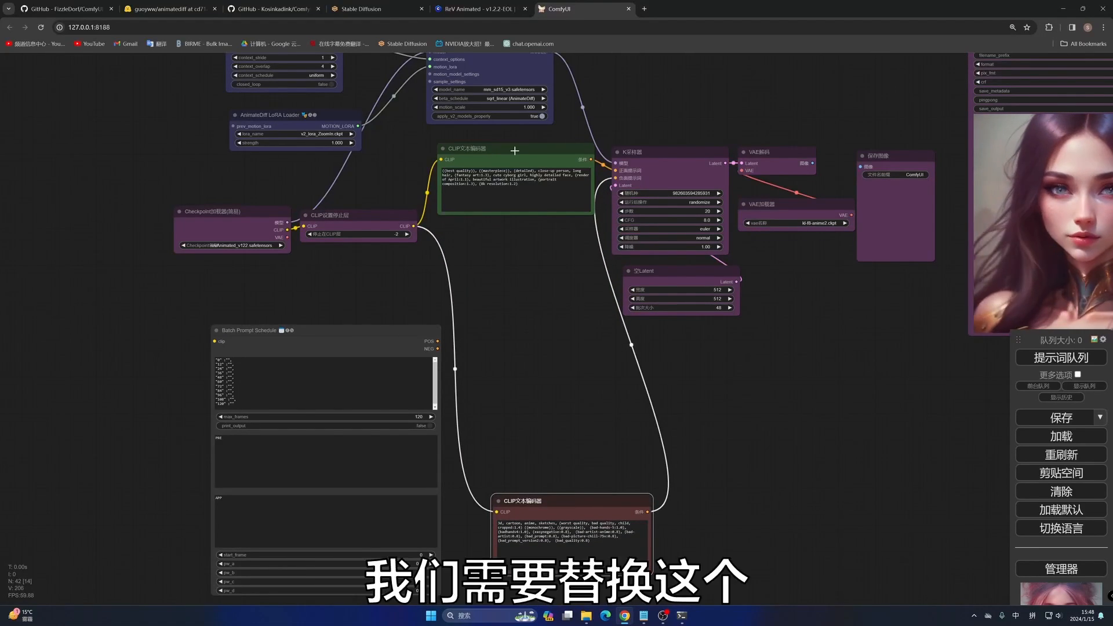
drag(518, 155, 511, 153)
key(Delete)
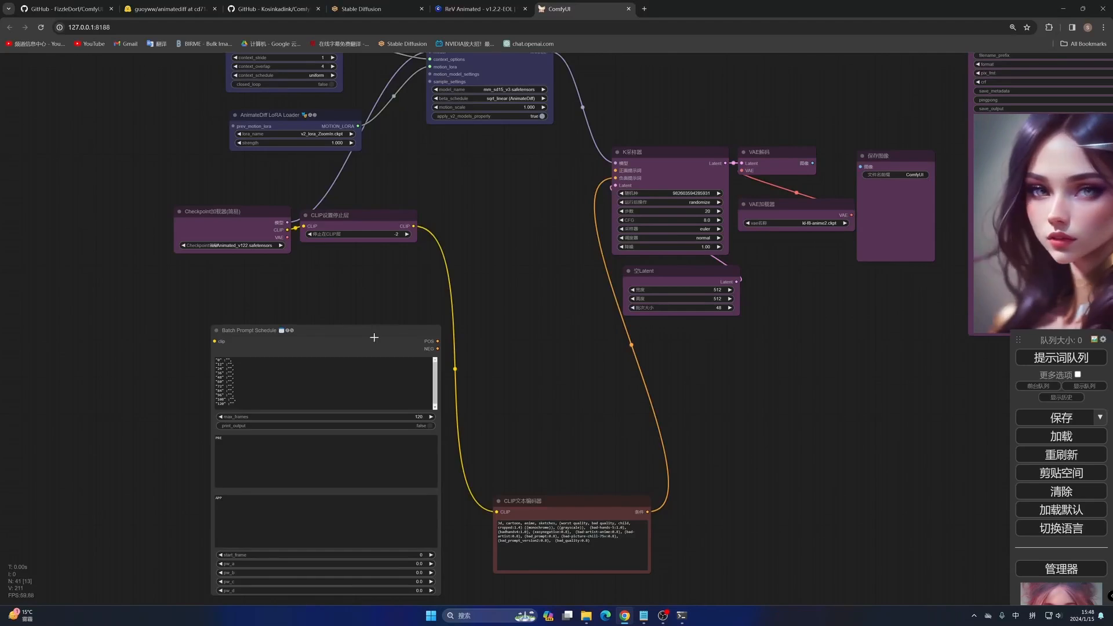
Step: Place the Batch Prompt Schedule node between the CLIP layer node and K采样器, with the negative encoder beneath it, and colour it green
drag(249, 329, 469, 154)
drag(660, 419, 615, 342)
drag(521, 500, 470, 374)
right_click(531, 152)
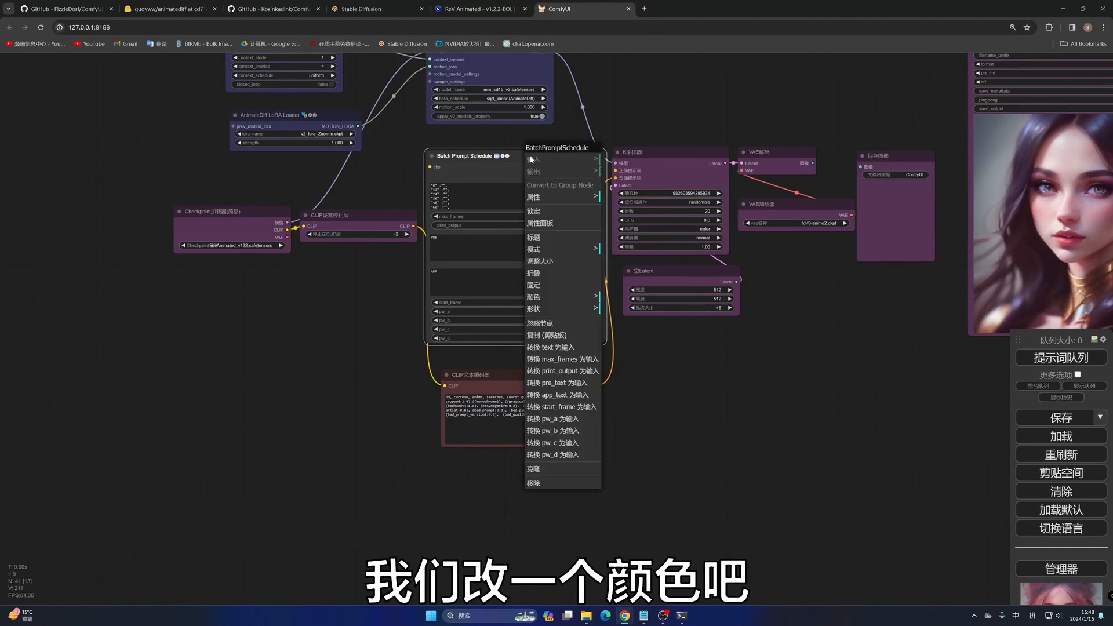
click(563, 302)
click(620, 336)
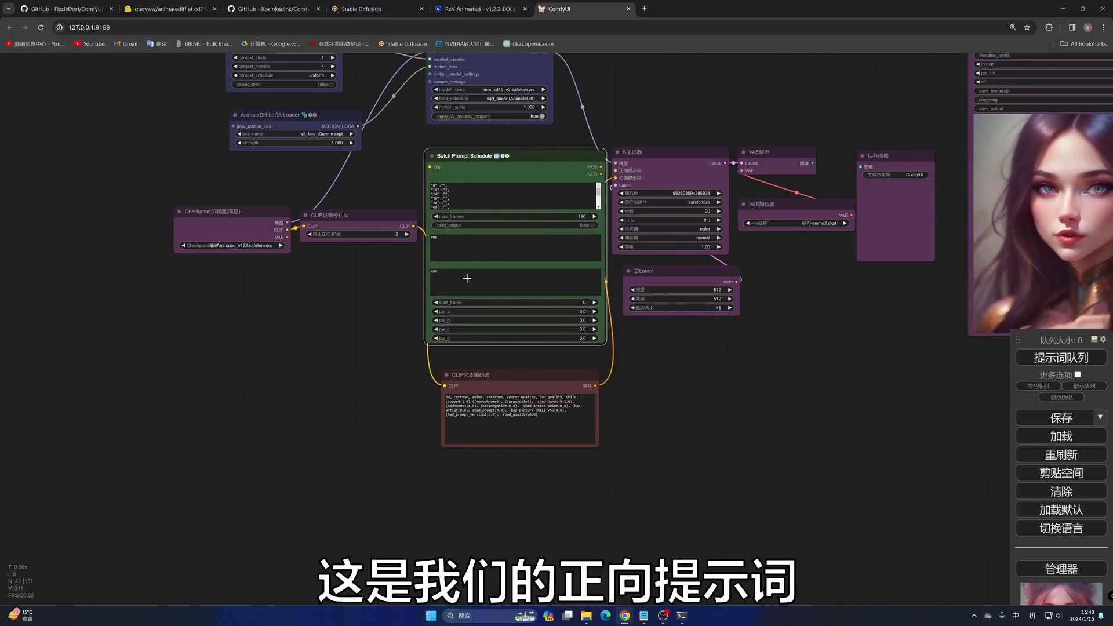
Step: Set max_frames of the Batch Prompt Schedule node to 48
scroll(667, 343, up, 6)
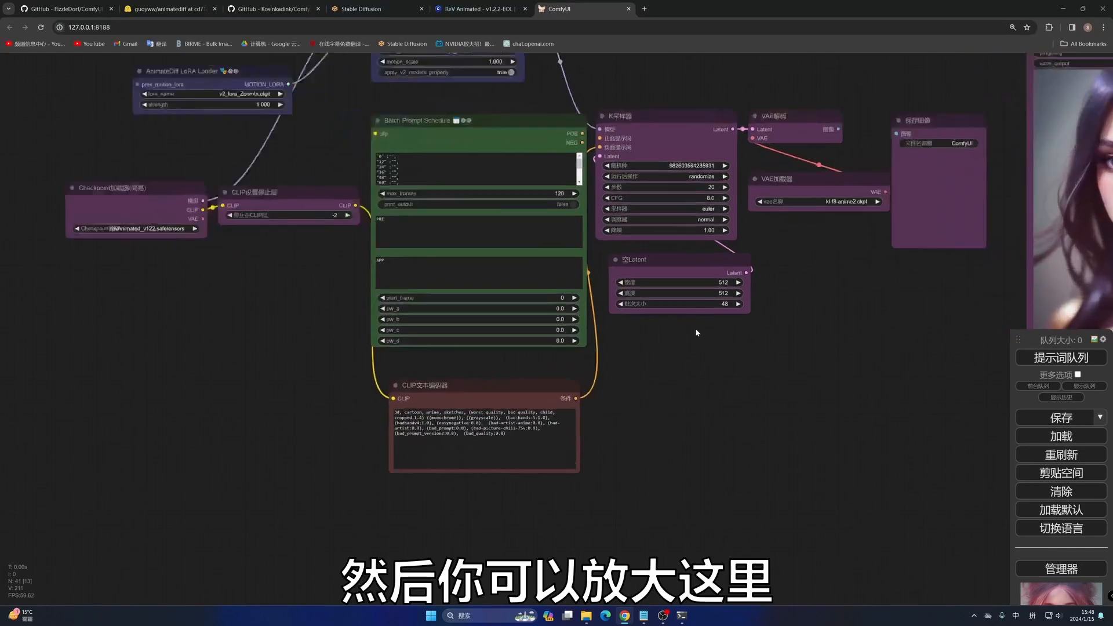
scroll(632, 430, down, 5)
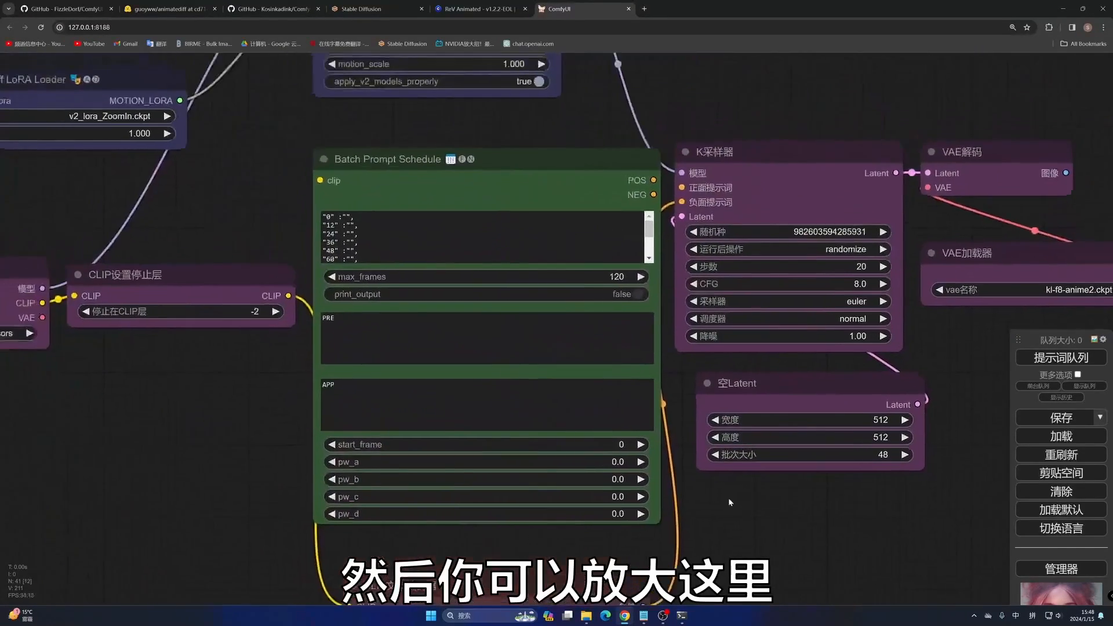
scroll(728, 497, up, 5)
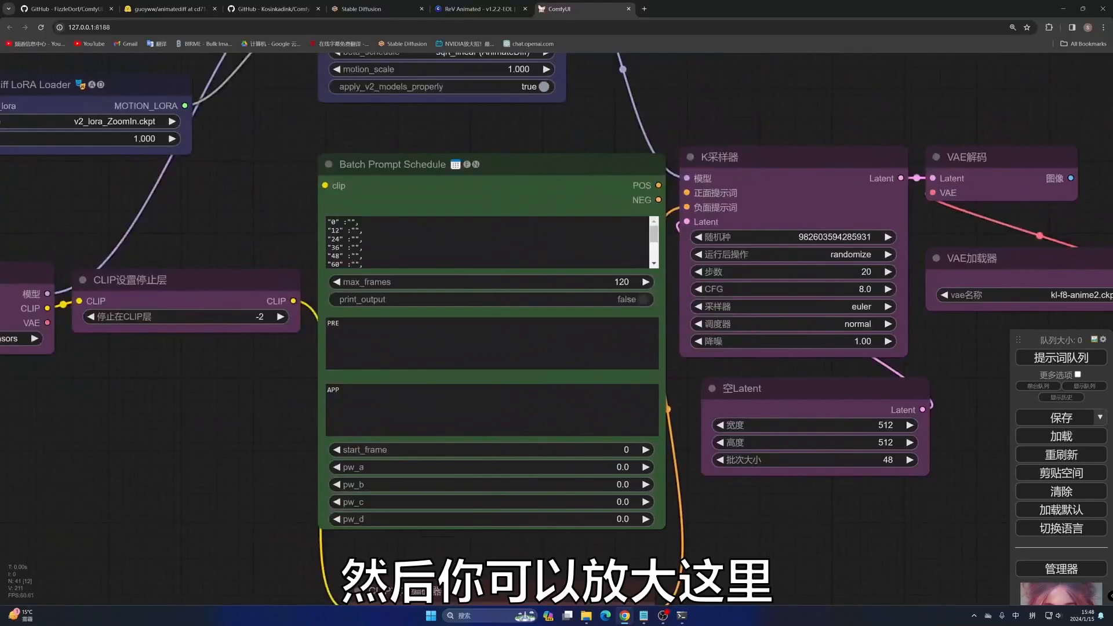
click(621, 282)
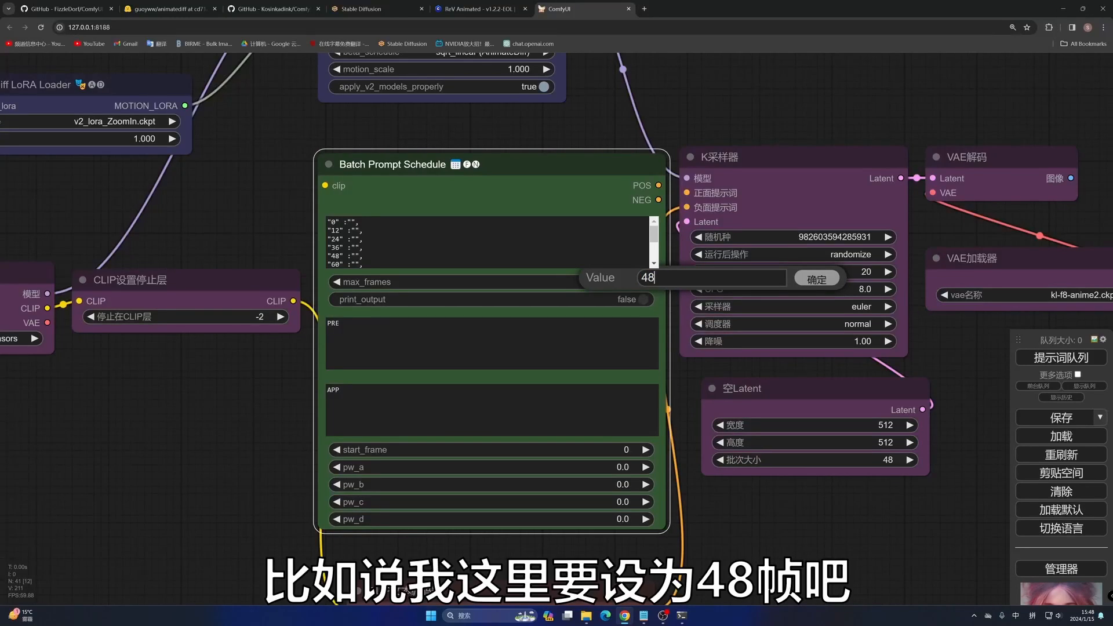
text(48)
click(815, 278)
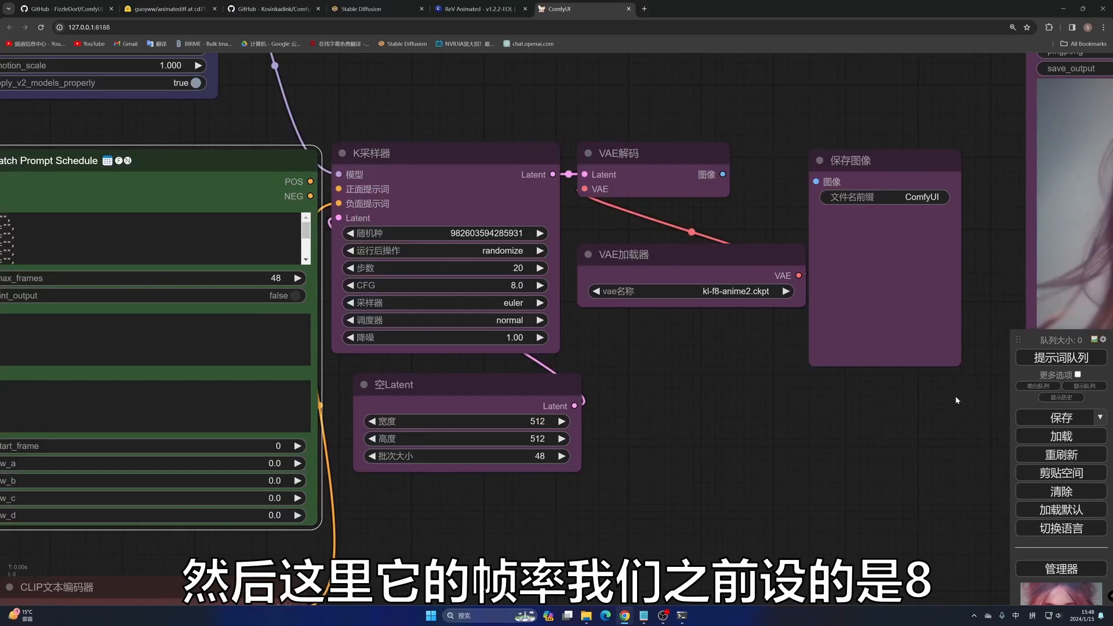
Step: Connect the VAE解码 image output to both the 保存图像 node and the images input of Video Combine
scroll(818, 484, down, 5)
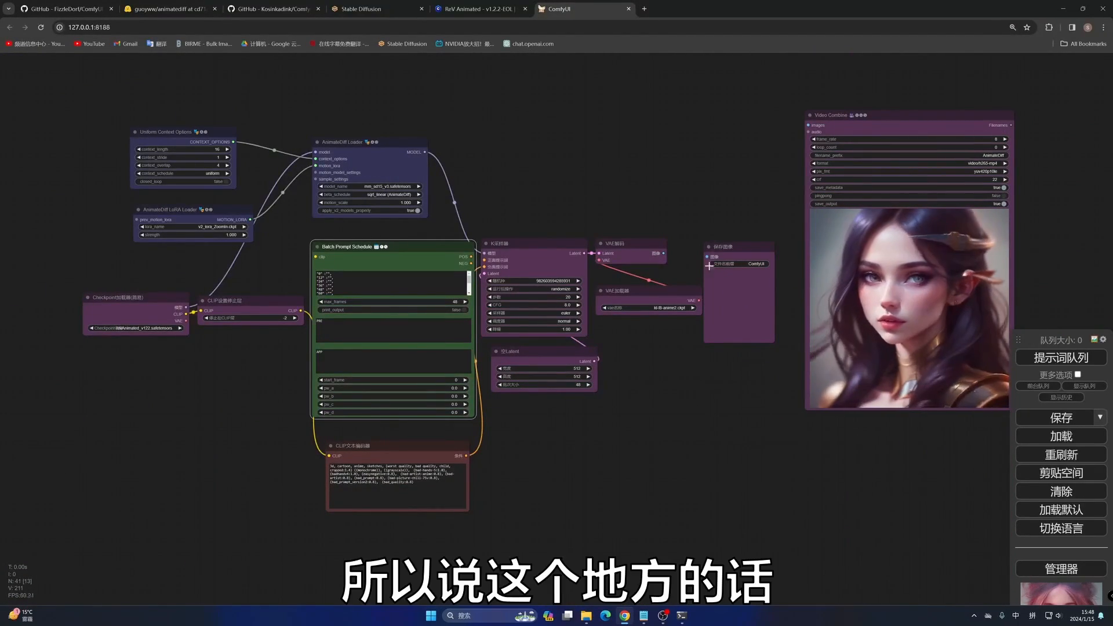
scroll(579, 397, up, 3)
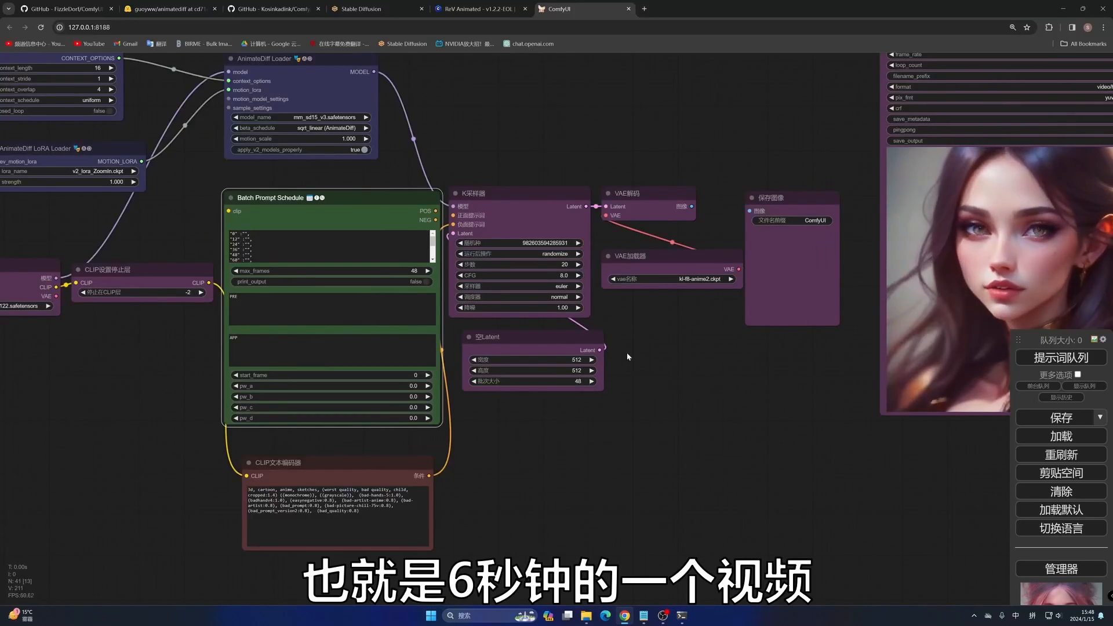
scroll(708, 214, up, 3)
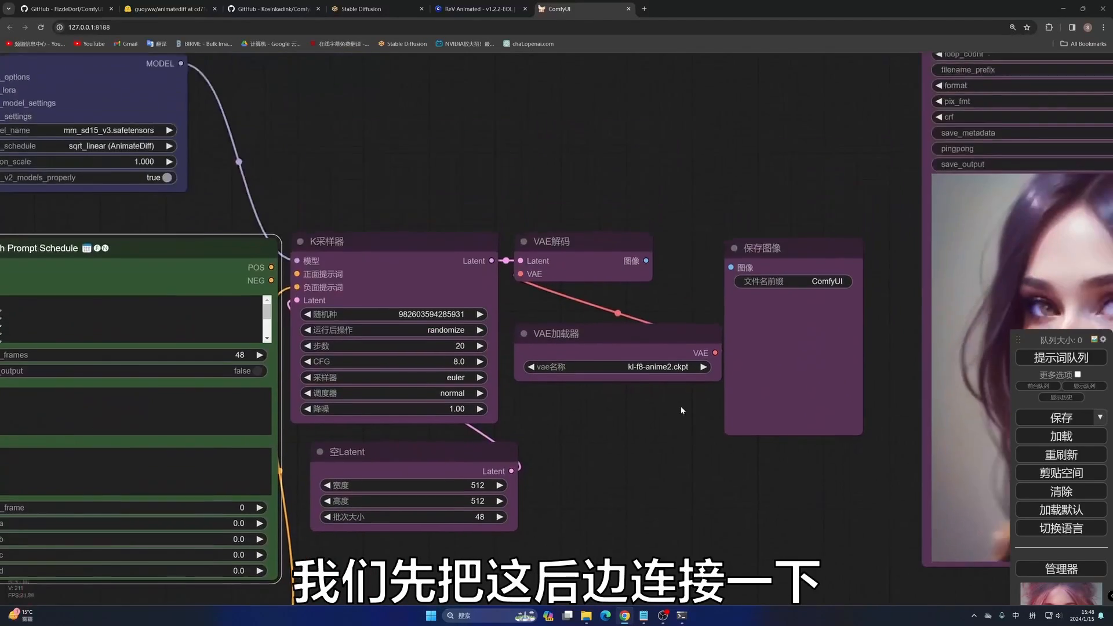
drag(647, 267, 732, 275)
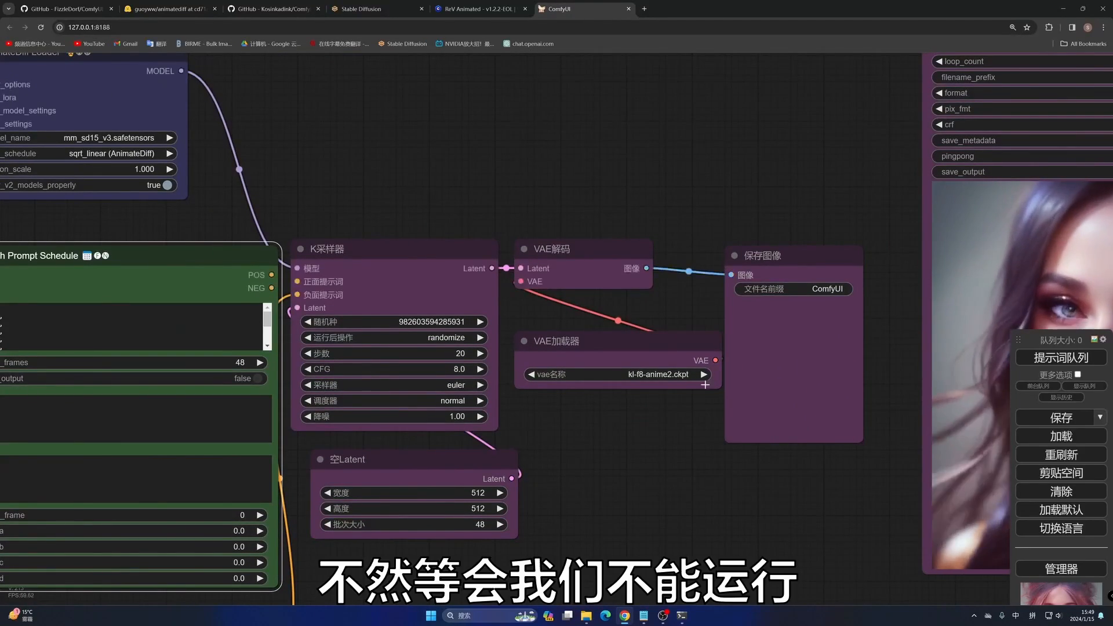
scroll(697, 394, down, 4)
drag(806, 149, 802, 214)
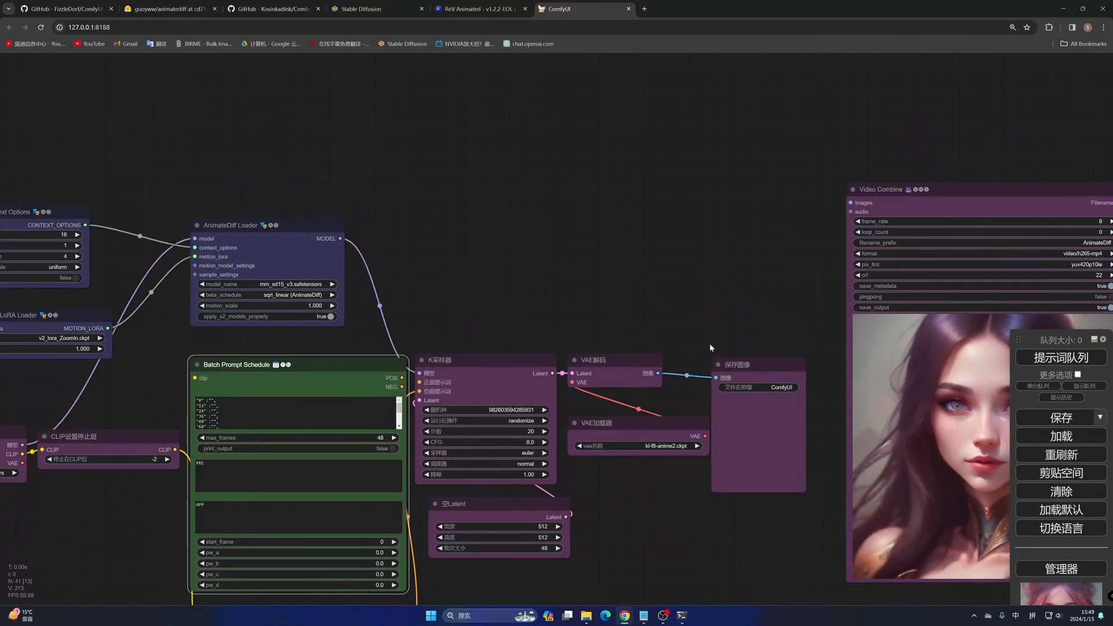
drag(658, 373, 850, 202)
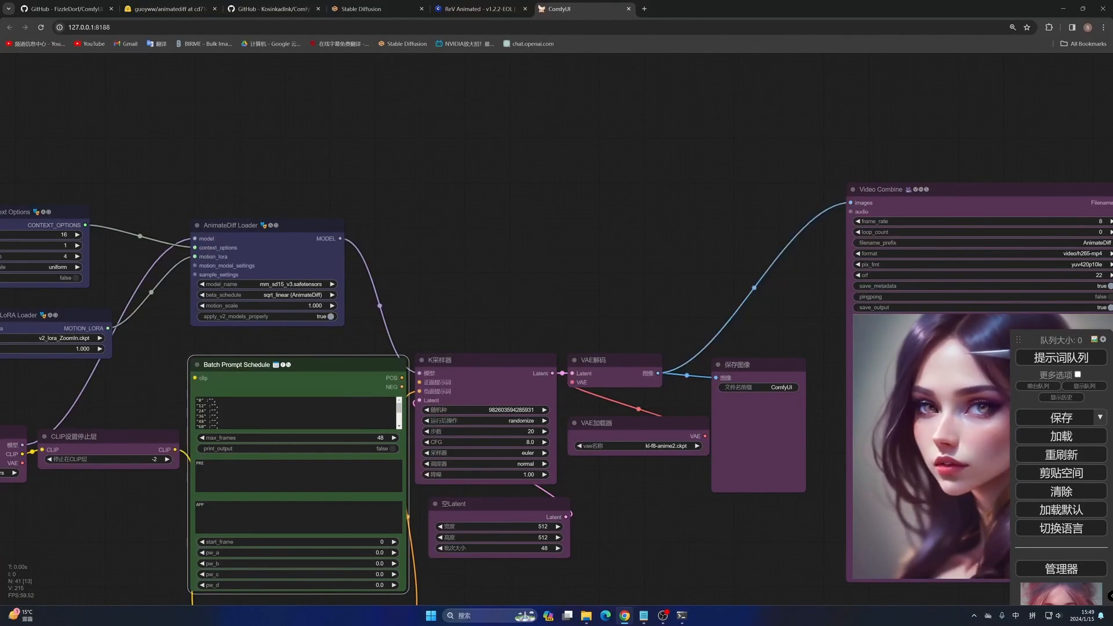
Step: Replace the PRE text with the positive prompt of the ReV Animated sample on Civitai, starting "((best quality)), ((masterpiece)), (detailed), close-up person, long hair"
drag(651, 520, 954, 363)
drag(834, 476, 935, 422)
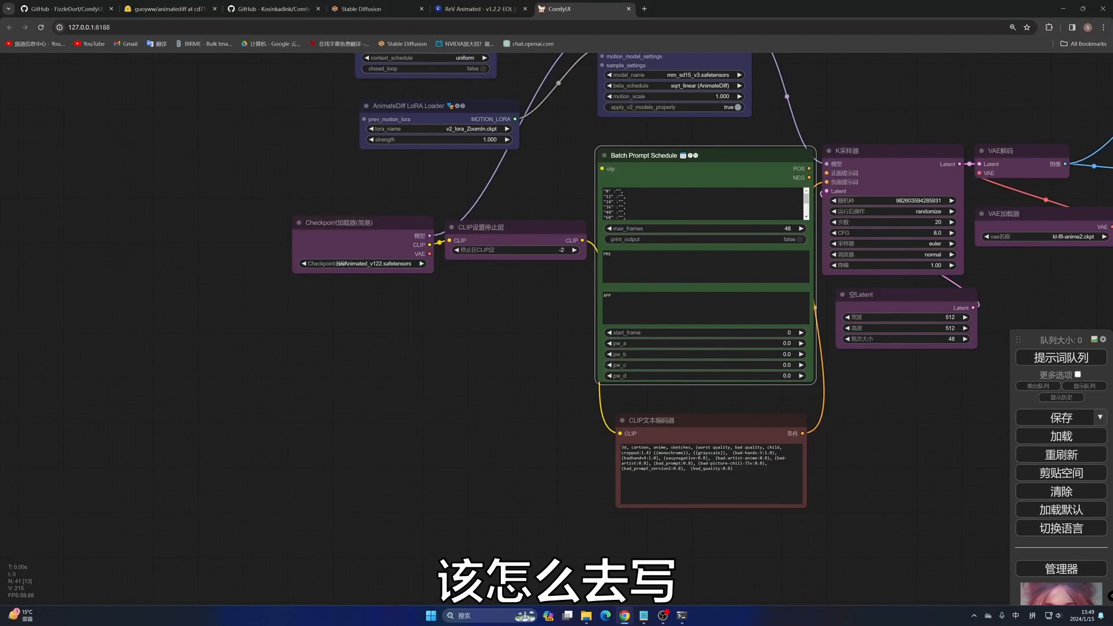
click(655, 265)
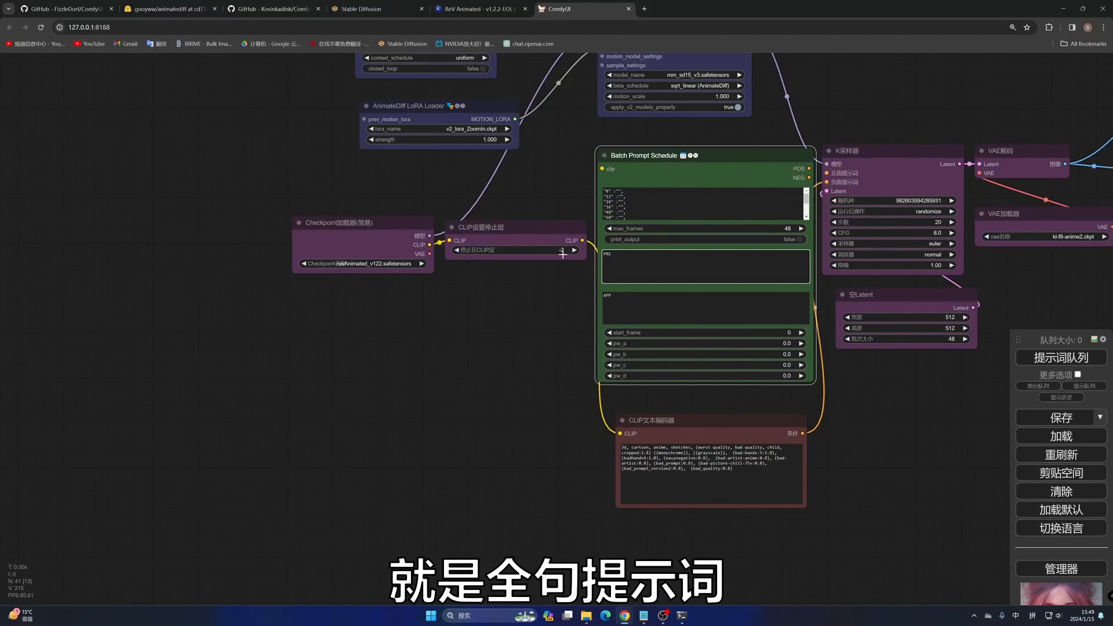
click(479, 8)
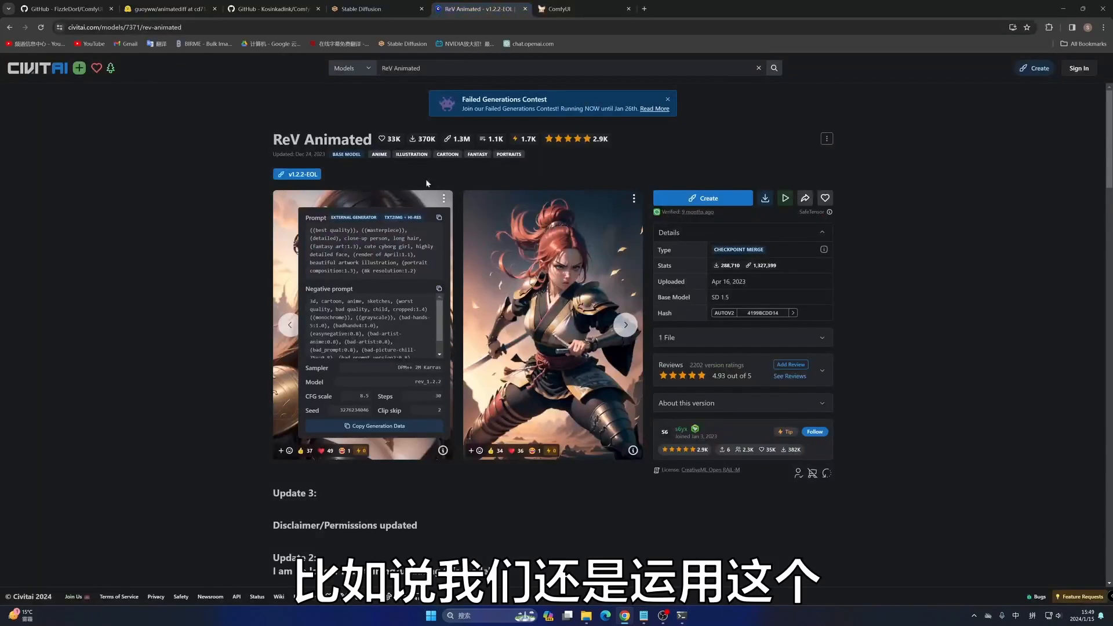
click(579, 9)
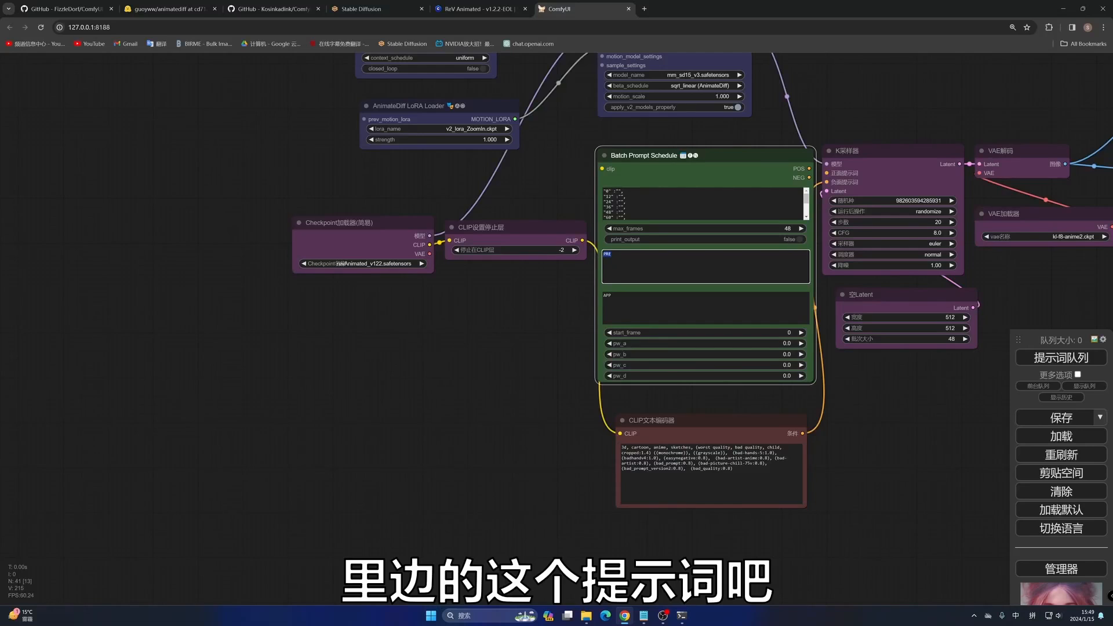
text(((best quality)), ((masterpiece)), (detailed), close-up person, long hair, (fantasy art:1.3), cute cyborg girl, highly detailed face, (render of April:1.1), beautiful artwork illustration, (portrait composition:1.3), (8k resolution:1.2))
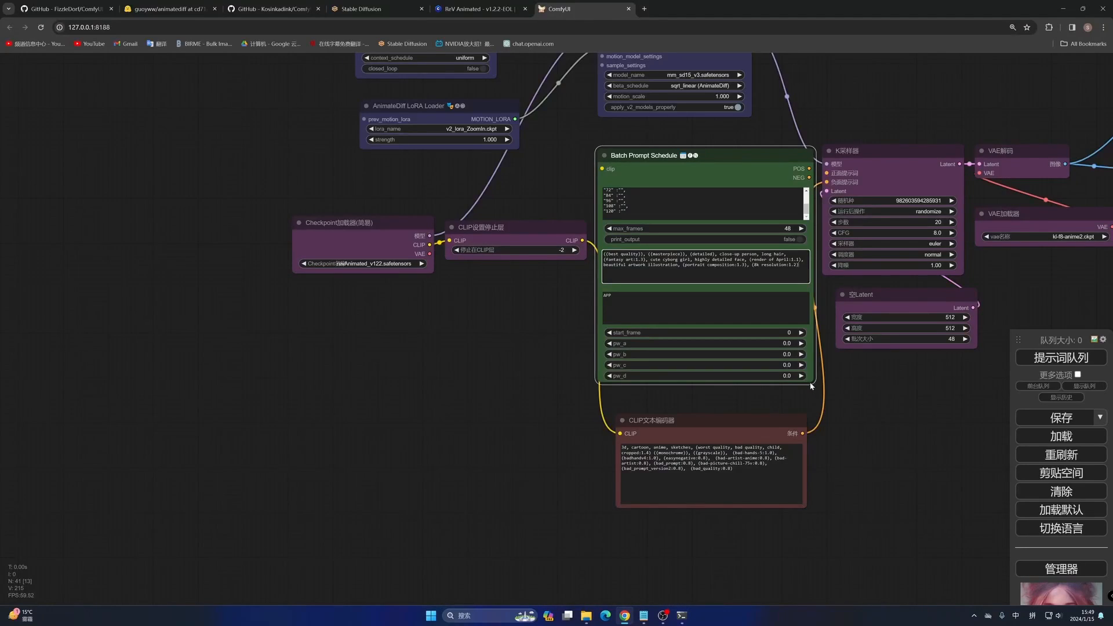
Step: Enlarge the Batch Prompt Schedule node and delete all keyframe lines after "48" from its schedule
drag(813, 389, 871, 499)
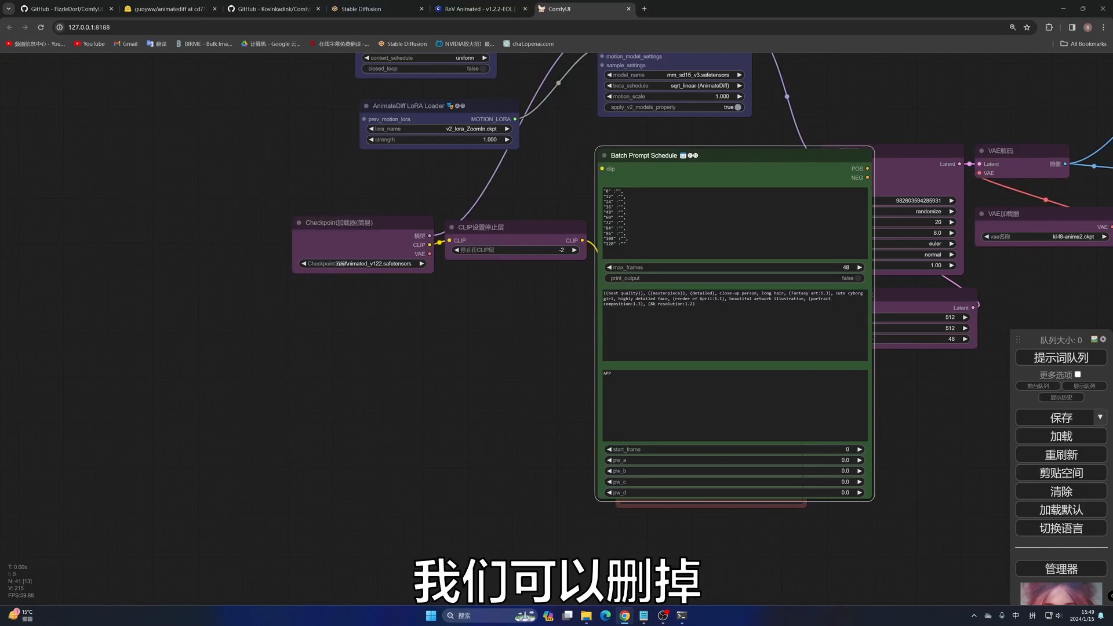
click(627, 244)
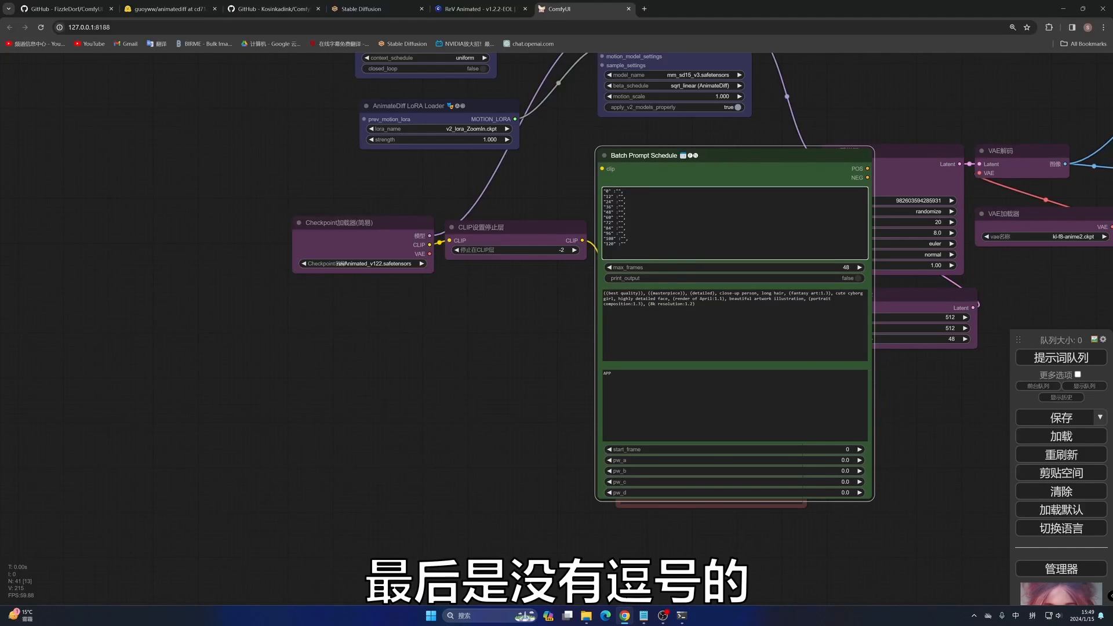
drag(619, 244, 604, 222)
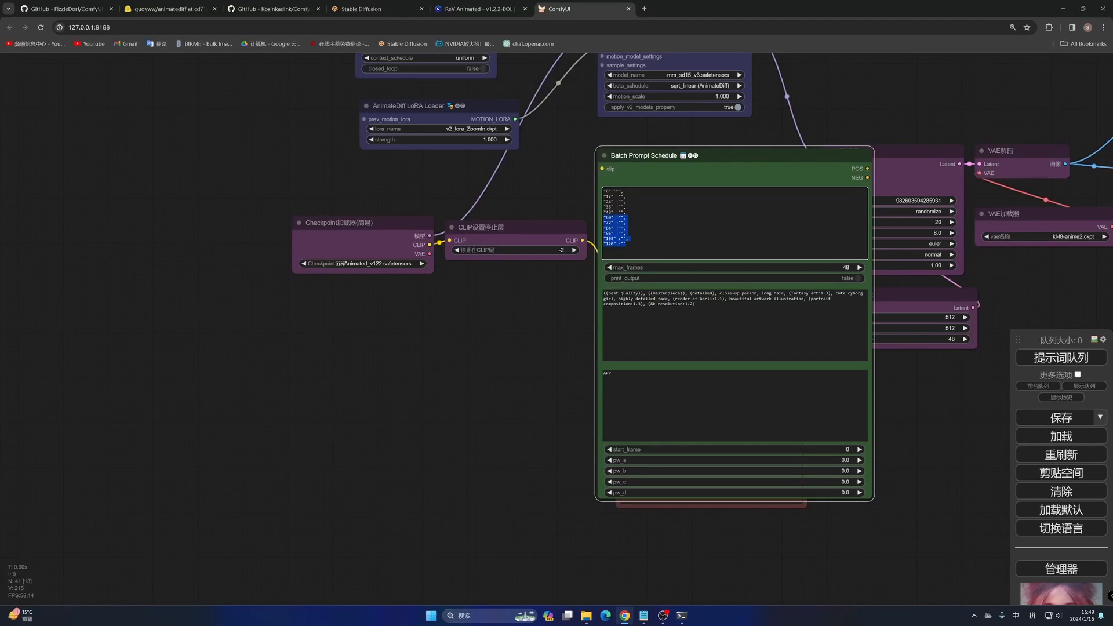
key(BackSpace)
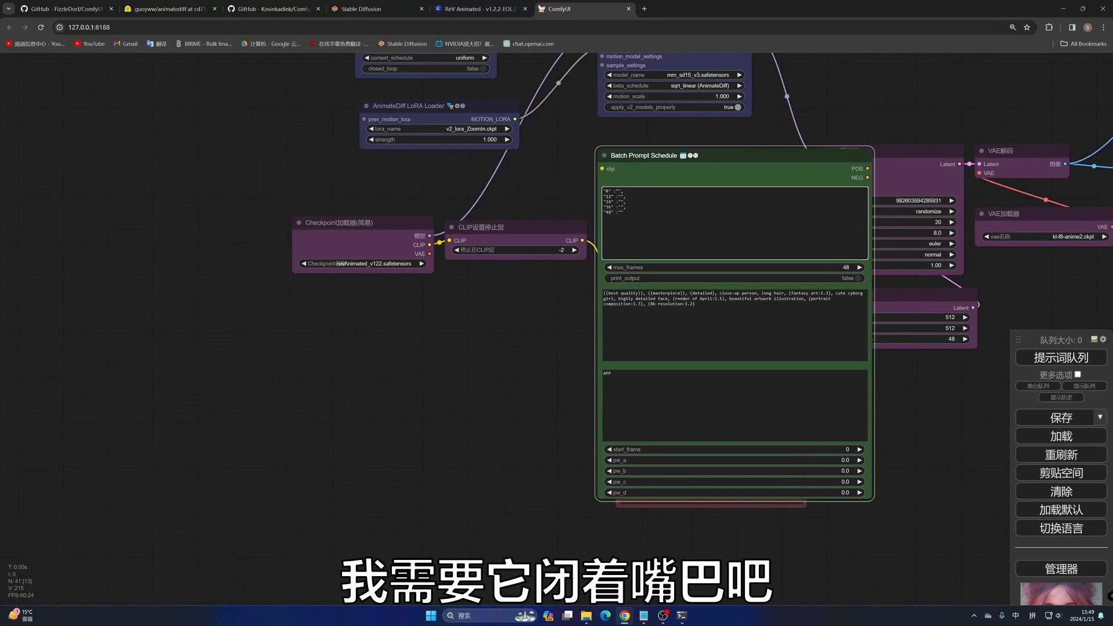
text(CLO)
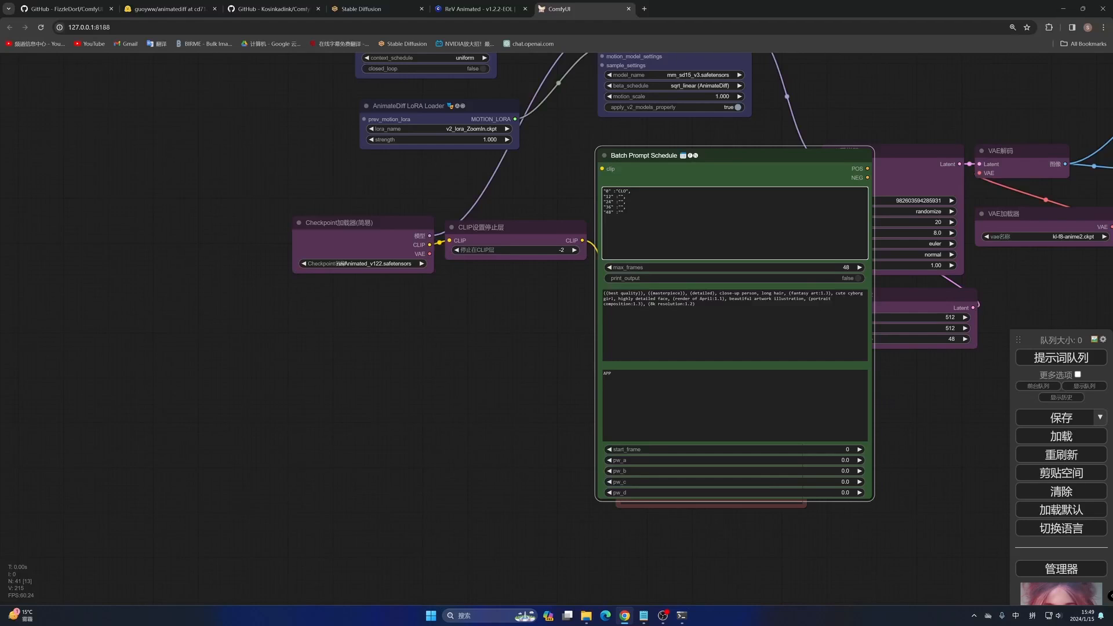
text(SE)
key(BackSpace)
key(BackSpace)
key(BackSpace)
key(BackSpace)
key(BackSpace)
key(BackSpace)
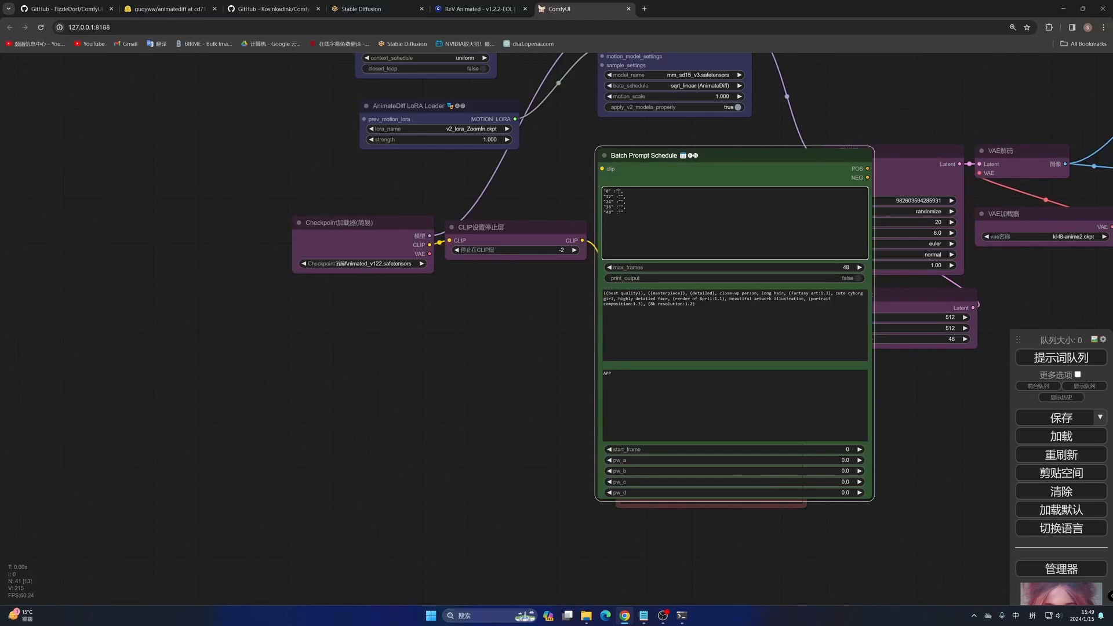
Step: Enter "close mouth" as the prompt for keyframe 0 and delete the "24" and "36" keyframe lines
text(close mouth)
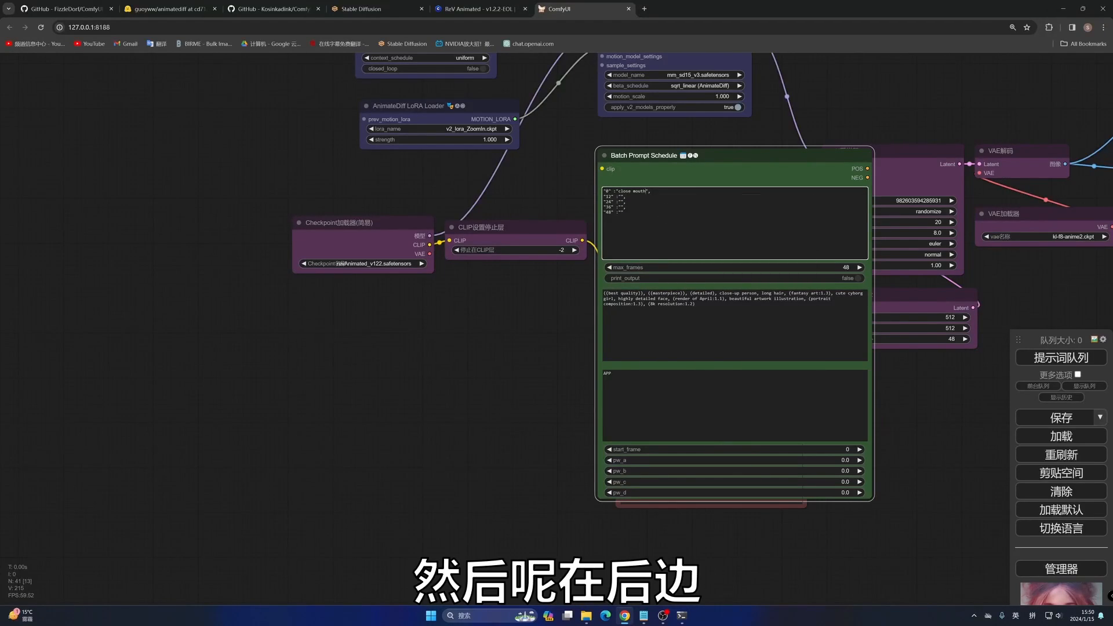
drag(616, 207, 626, 207)
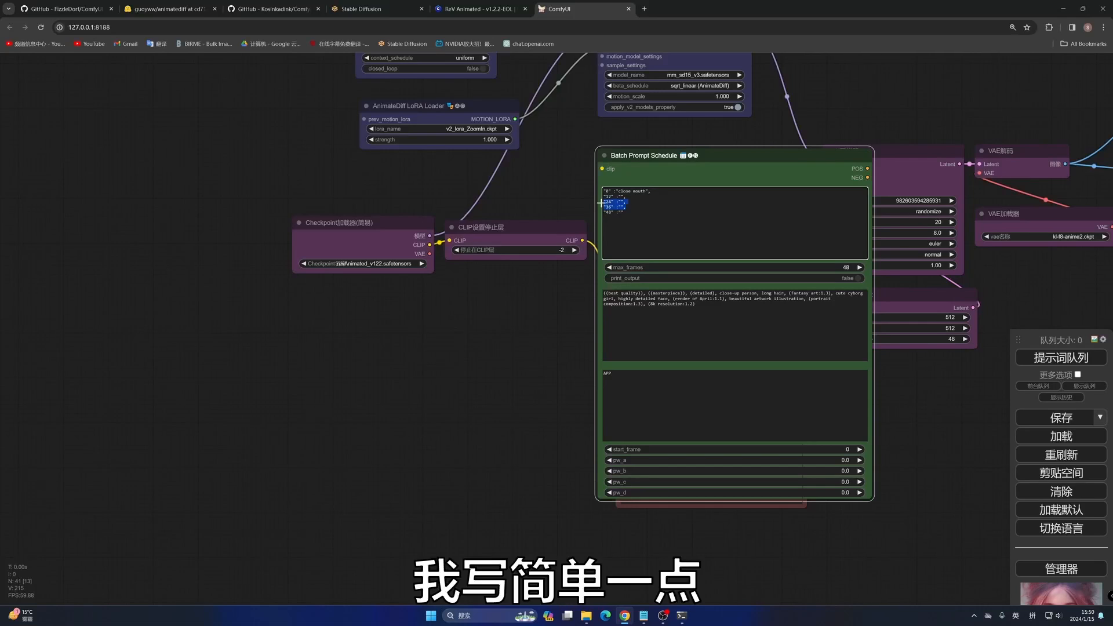
key(BackSpace)
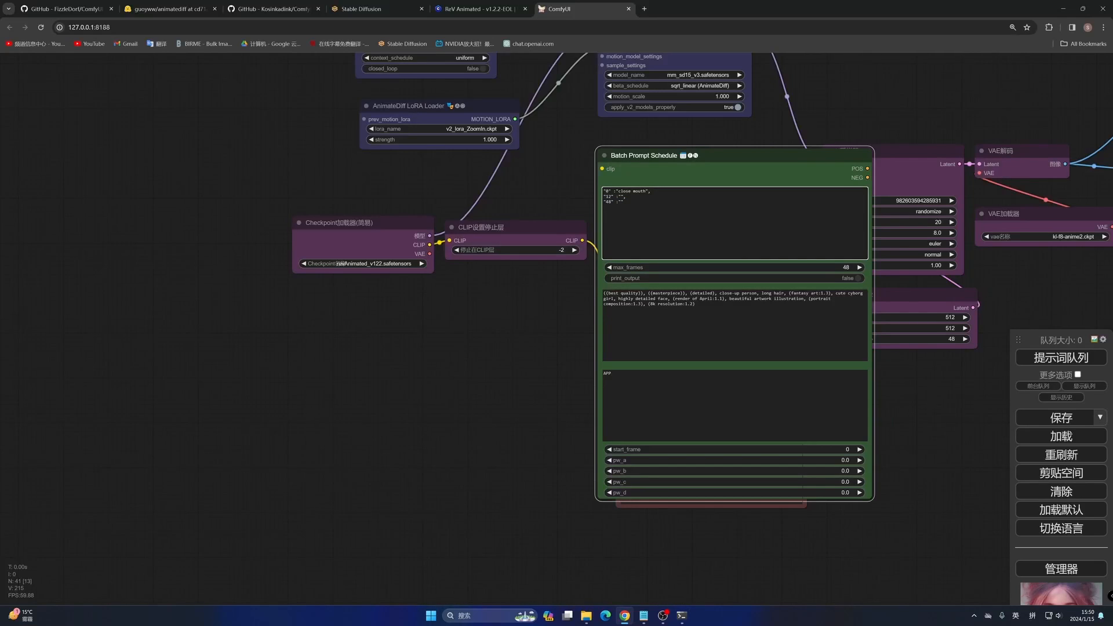
Step: Change the middle keyframe to 24 with the prompt "open mouth" and enter "smile" for keyframe 48
click(611, 196)
key(BackSpace)
key(BackSpace)
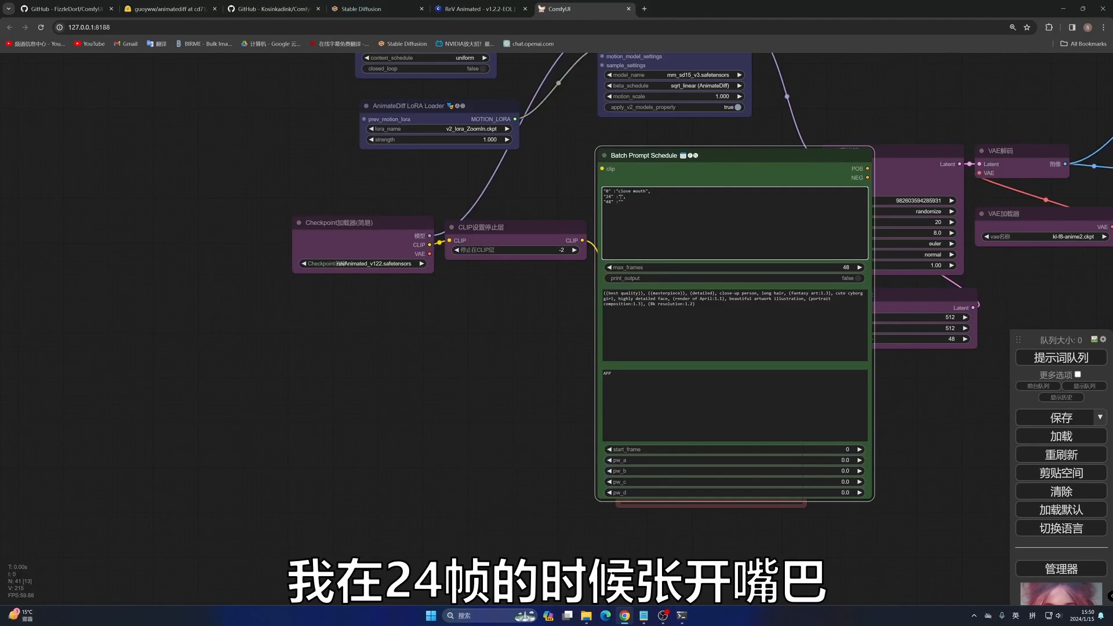
text(open mouth)
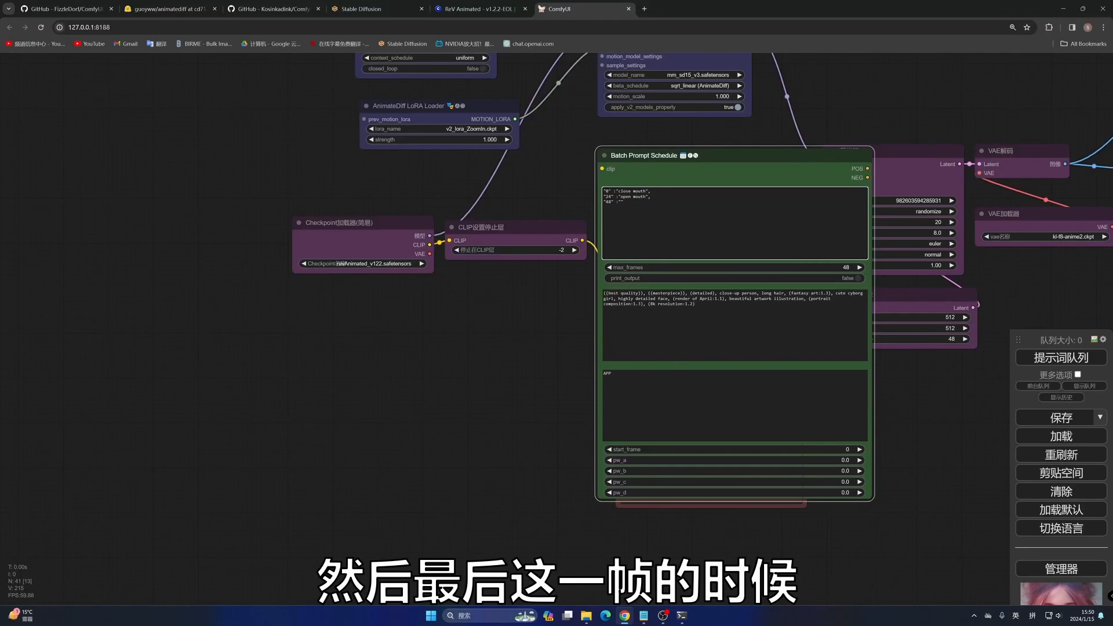
text(smile)
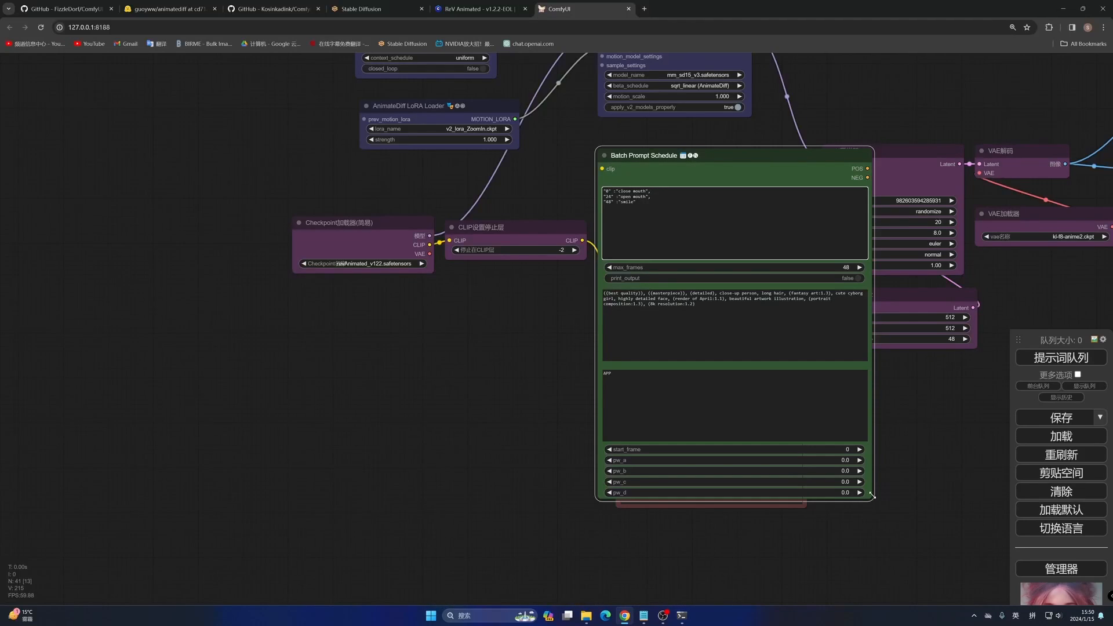
Step: Shrink the Batch Prompt Schedule node back down and place the red CLIP文本编码器 node directly beneath it
drag(873, 499, 813, 375)
drag(762, 422, 746, 395)
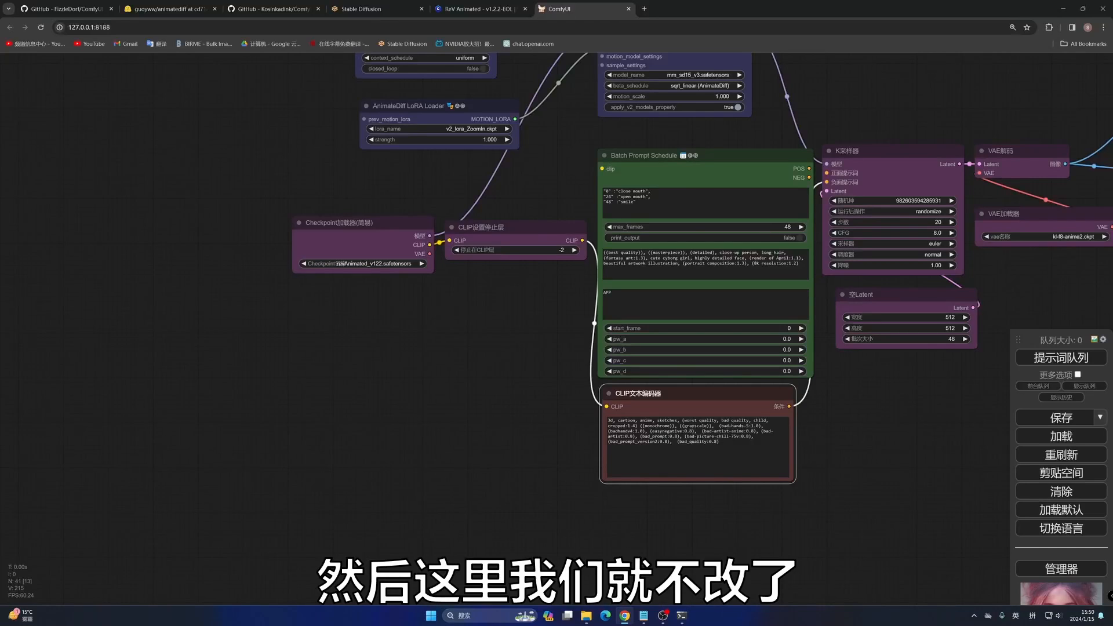
Step: Bypass the AnimateDiff LoRA Loader node
drag(819, 393, 790, 470)
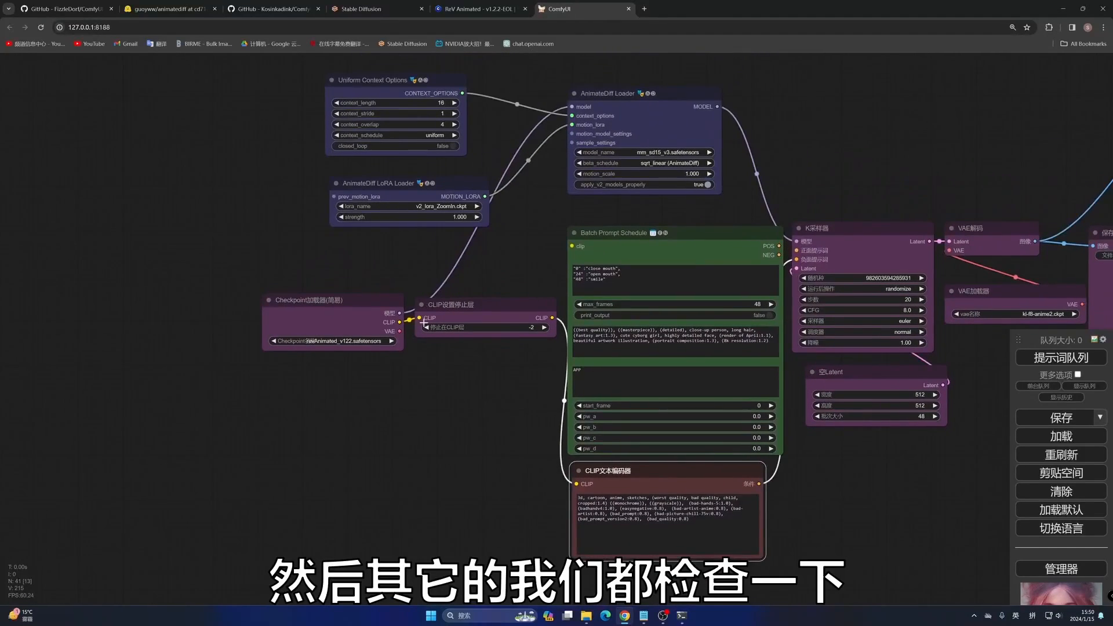
click(398, 186)
right_click(398, 187)
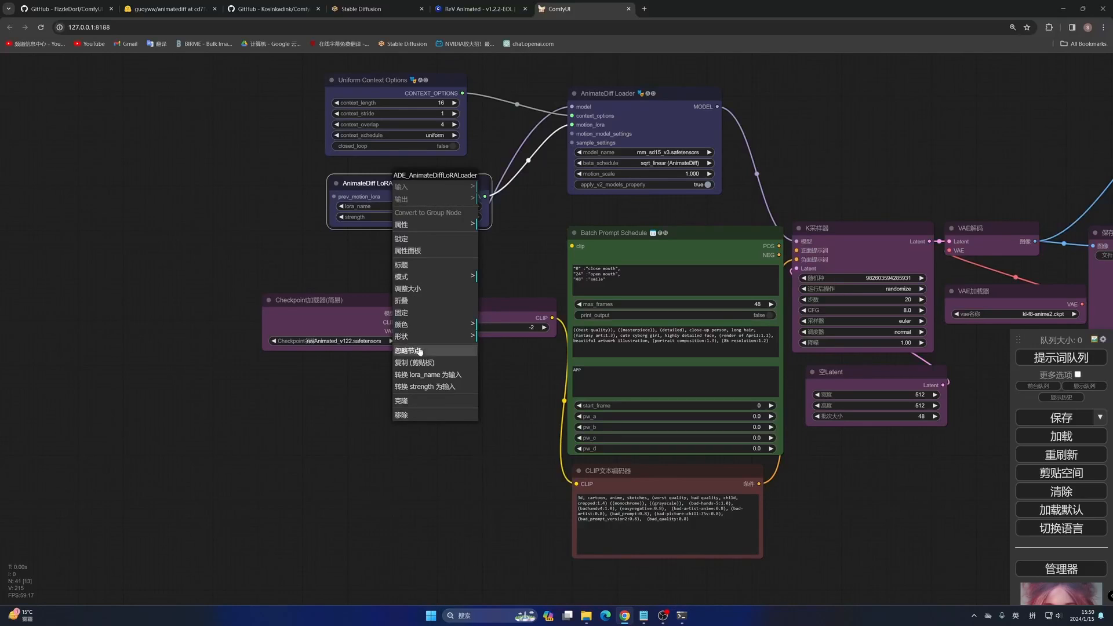
click(420, 351)
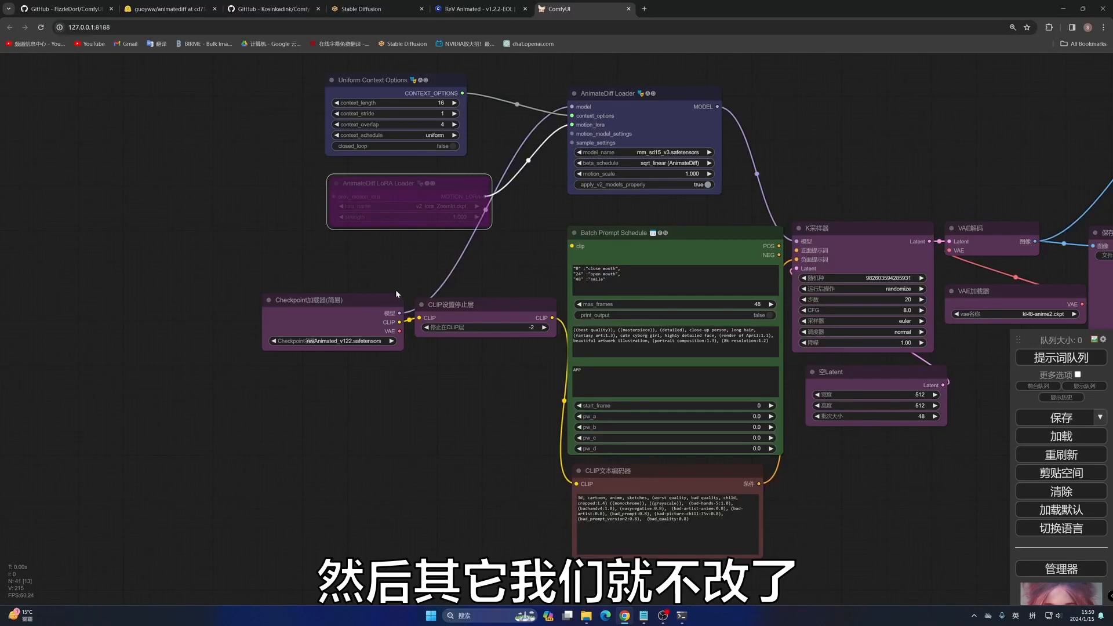
Step: Try to queue the prompt-travel workflow for generation
drag(925, 450, 640, 433)
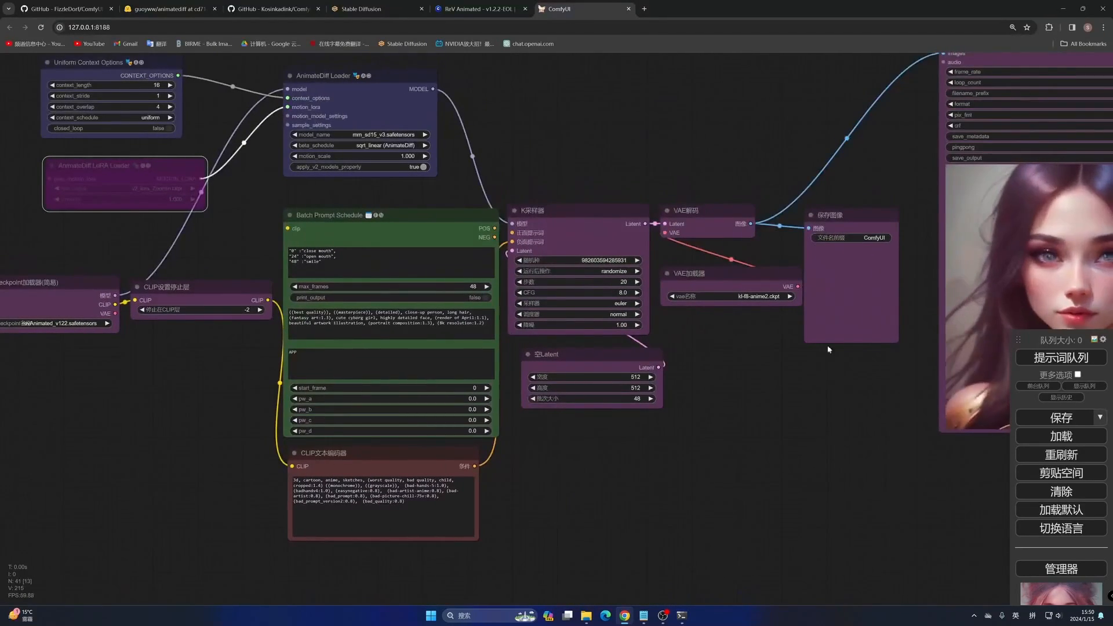
click(634, 398)
click(710, 435)
click(806, 397)
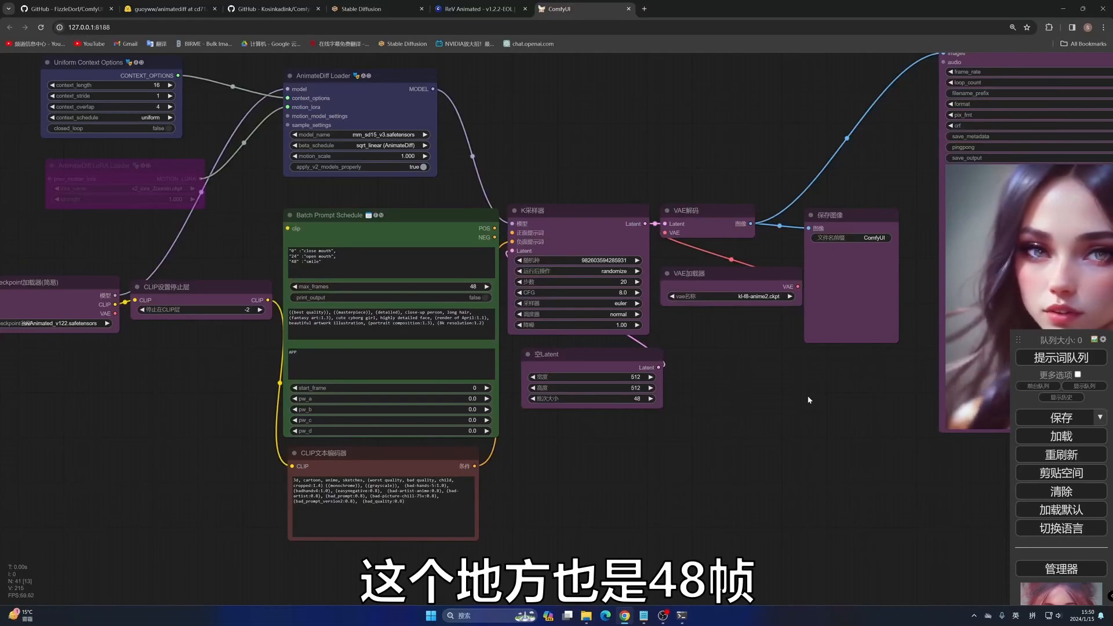
click(1068, 359)
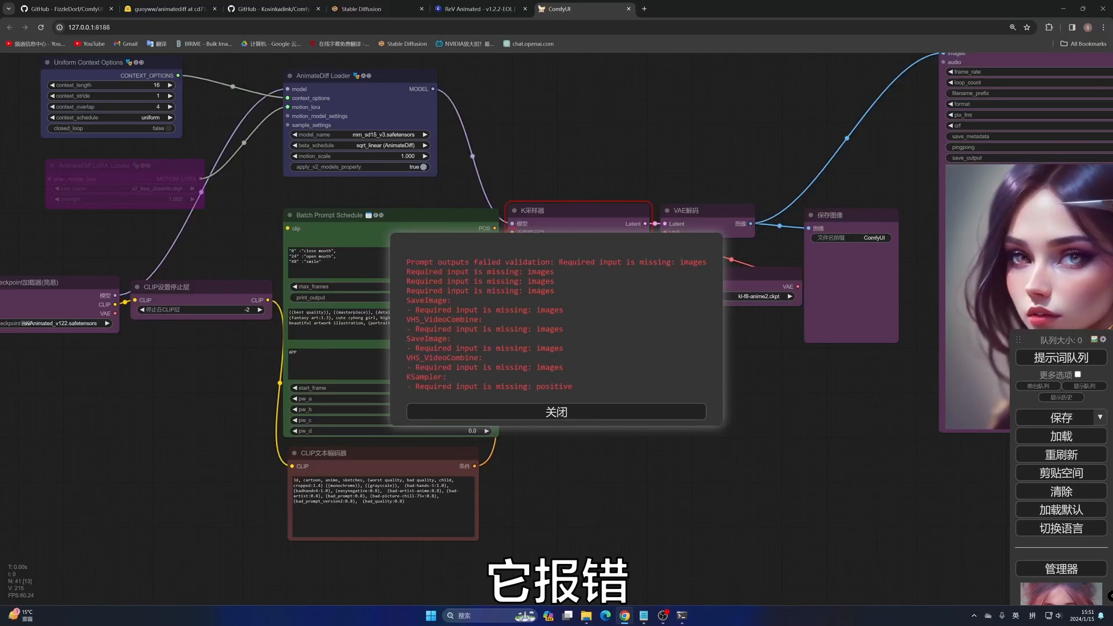
click(542, 413)
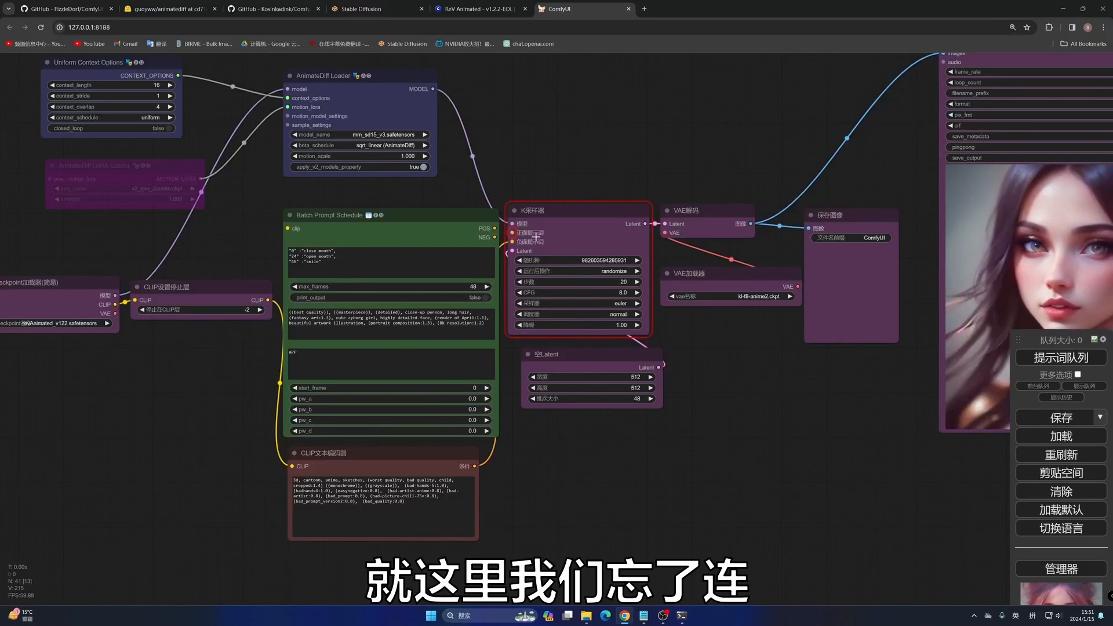
Step: Connect the CLIP layer output to the Batch Prompt Schedule clip input, and its POS output to the positive prompt input of K采样器
drag(766, 403, 990, 434)
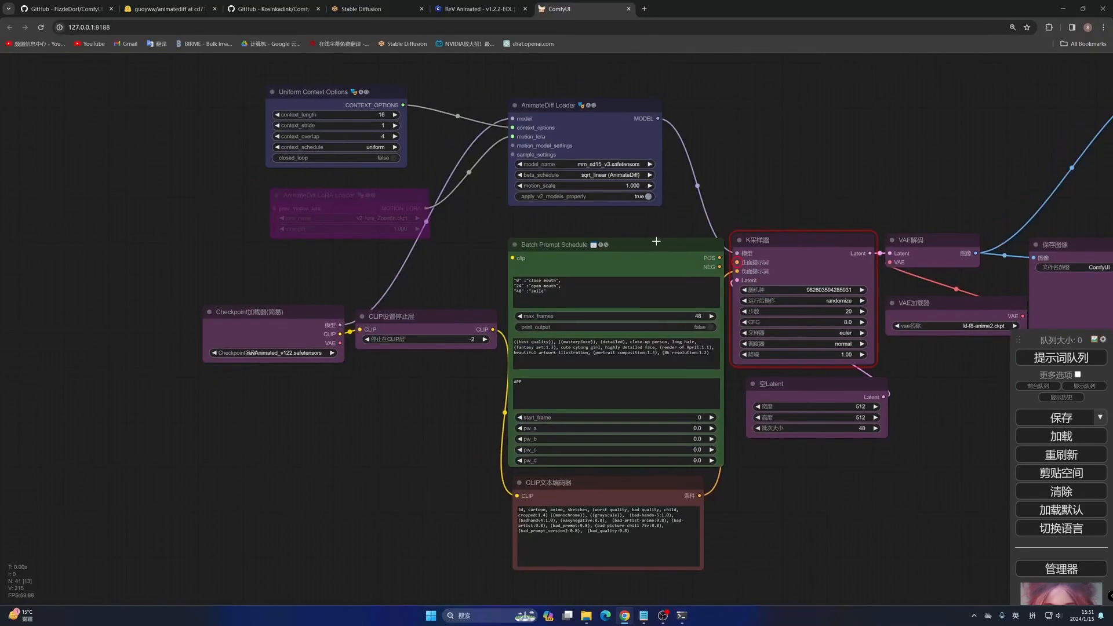
mouse_move(659, 243)
mouse_down()
mouse_move(503, 255)
mouse_move(694, 302)
mouse_move(590, 264)
mouse_move(662, 244)
mouse_up()
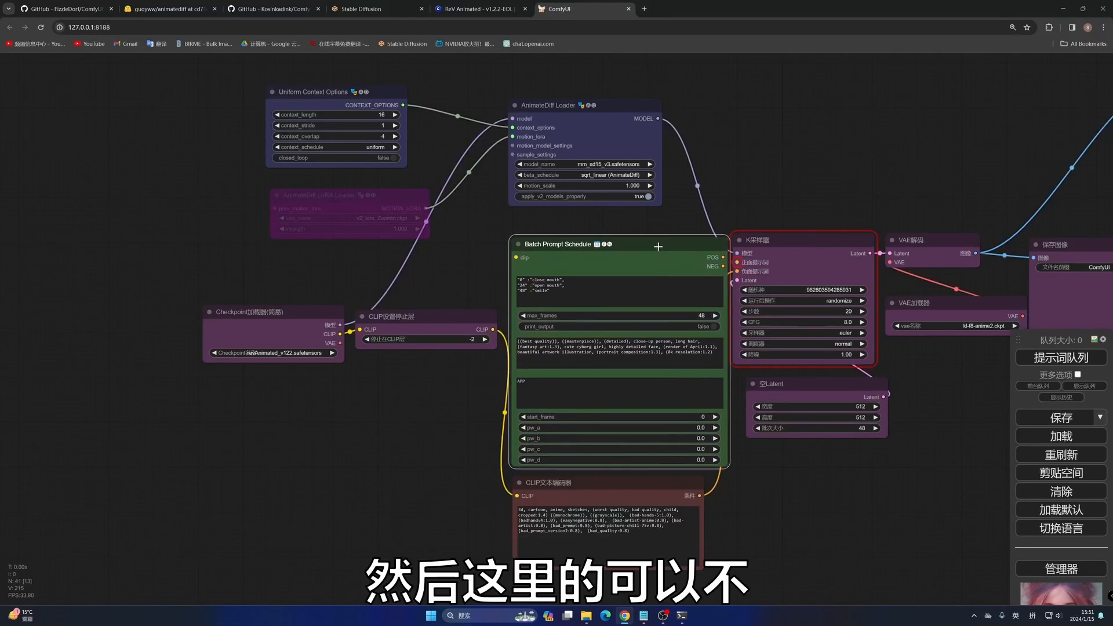
drag(492, 330, 516, 258)
drag(712, 257, 667, 240)
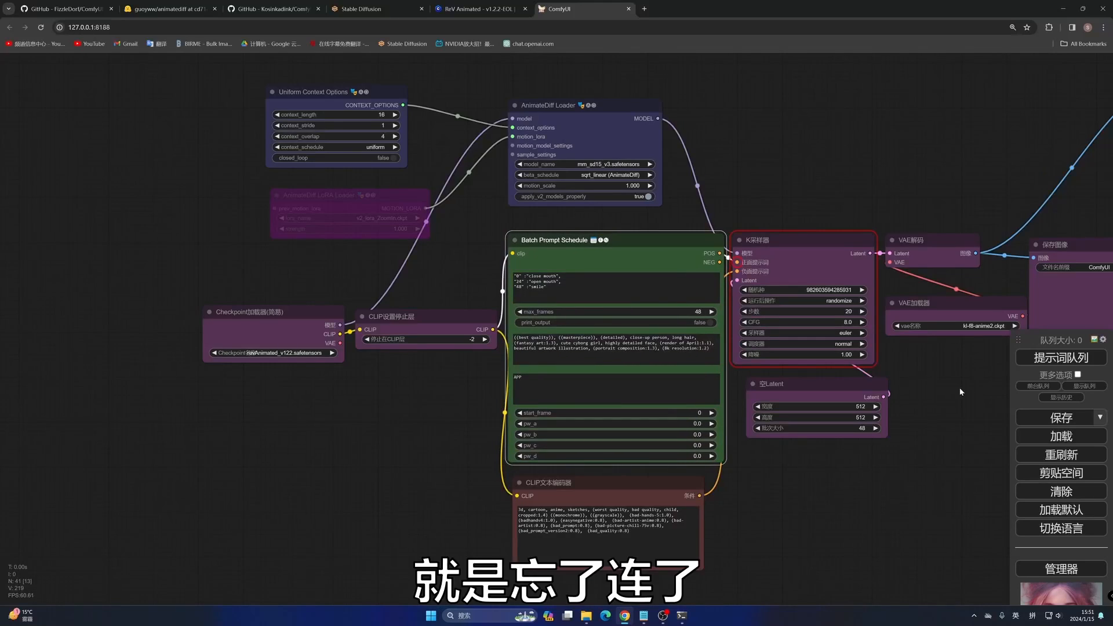
Step: Queue the connected workflow for generation and view the resulting animation in the Video Combine node
drag(960, 392, 860, 382)
click(1066, 358)
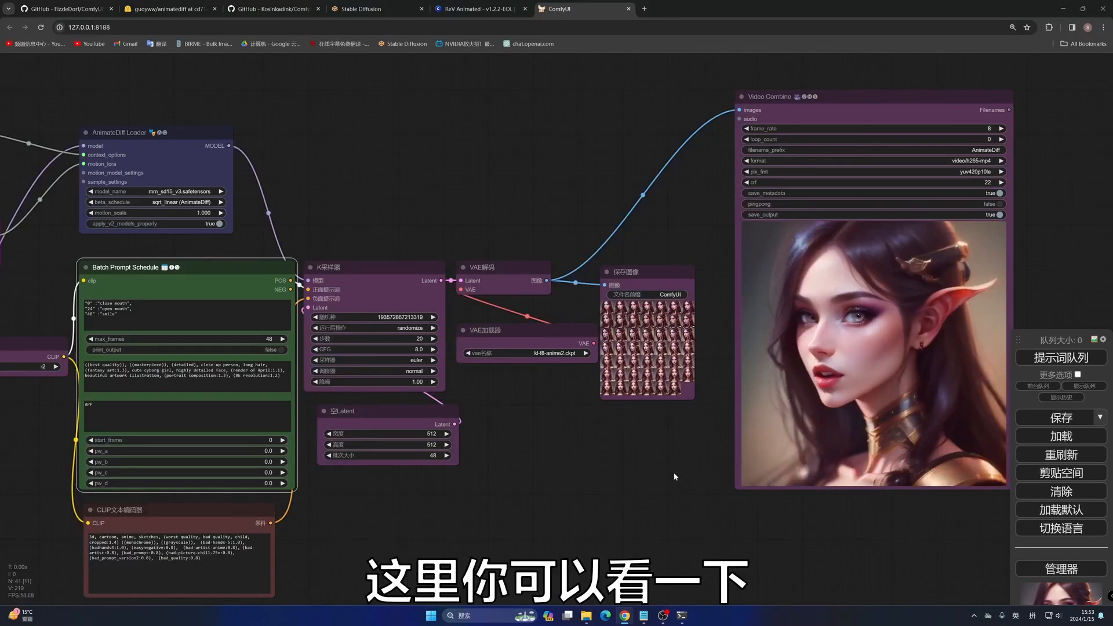
drag(607, 471, 484, 458)
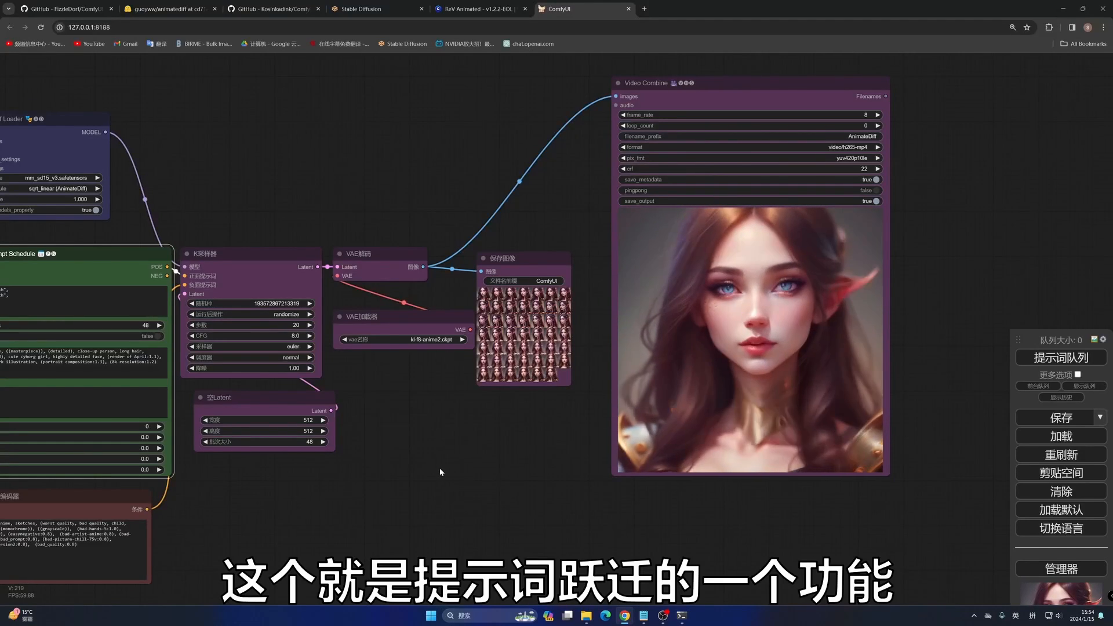
Step: Add a new group on the empty canvas and title it 提示词跃迁
scroll(440, 467, down, 3)
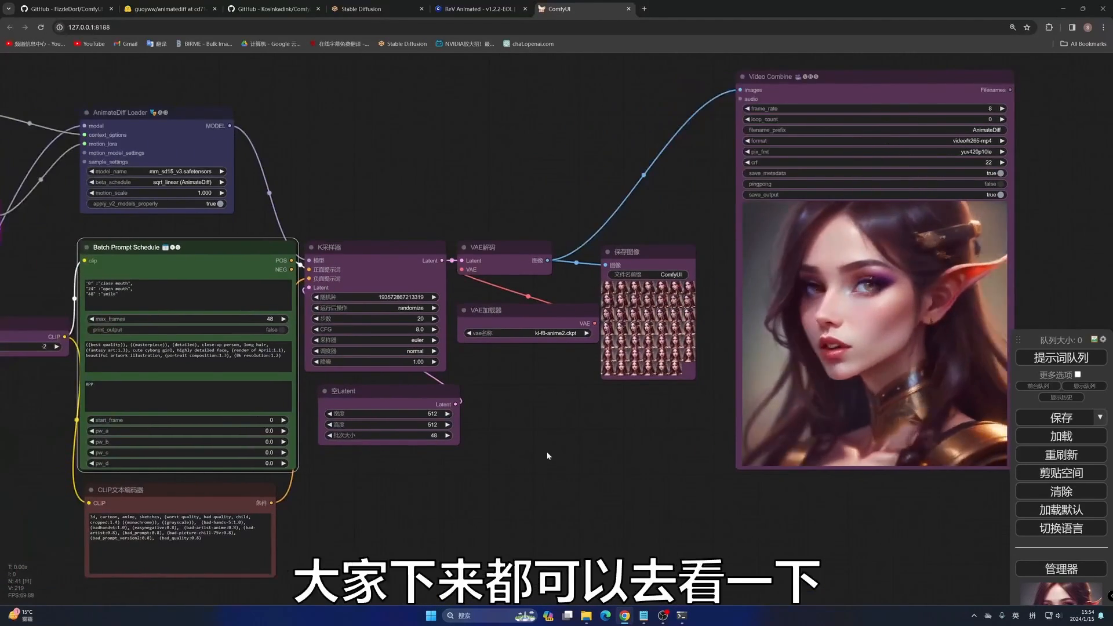
right_click(541, 433)
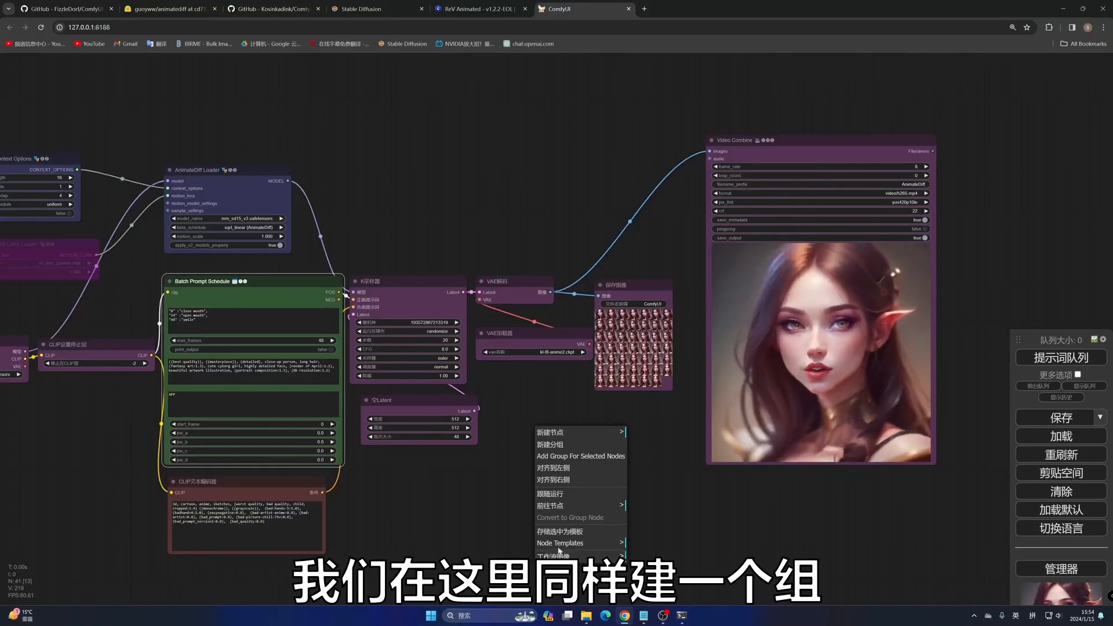
click(552, 446)
right_click(582, 465)
click(606, 592)
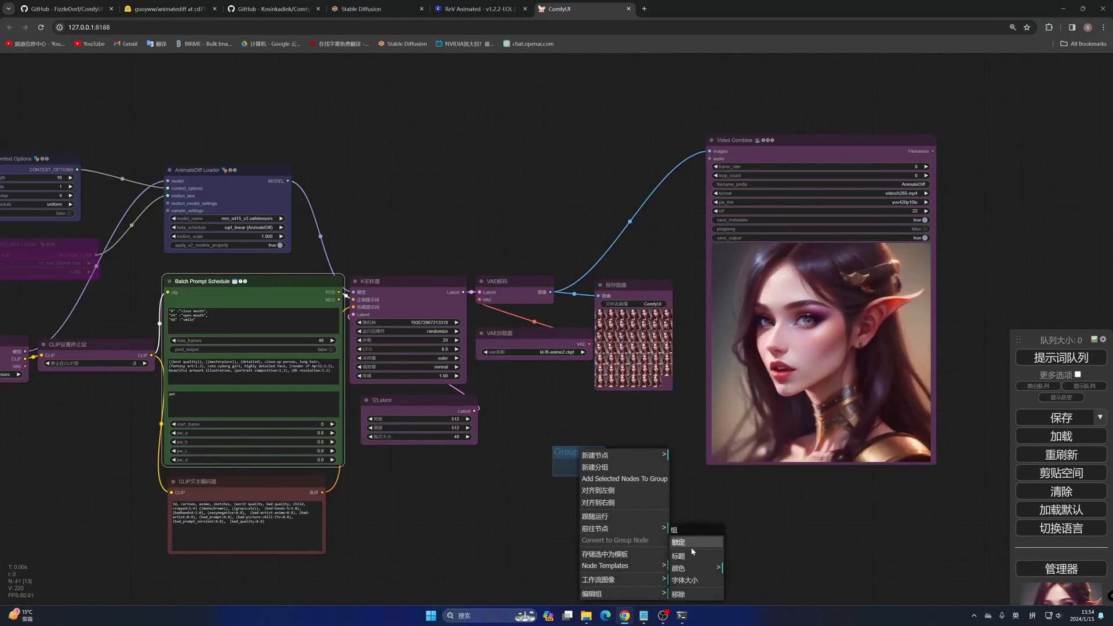
click(690, 545)
text(提示词跃迁)
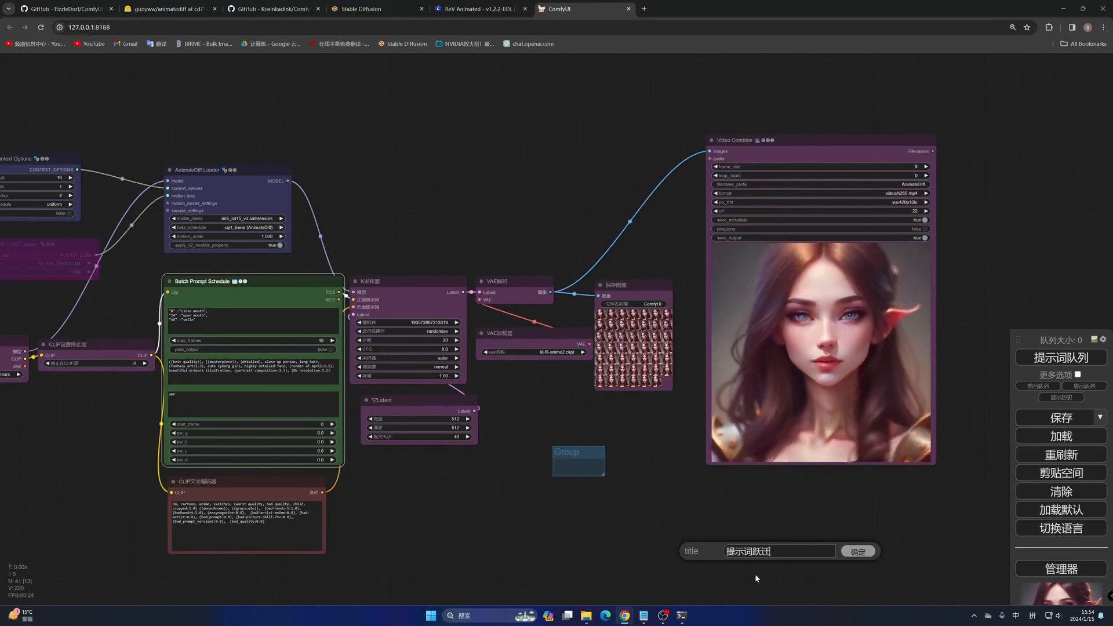
key(Return)
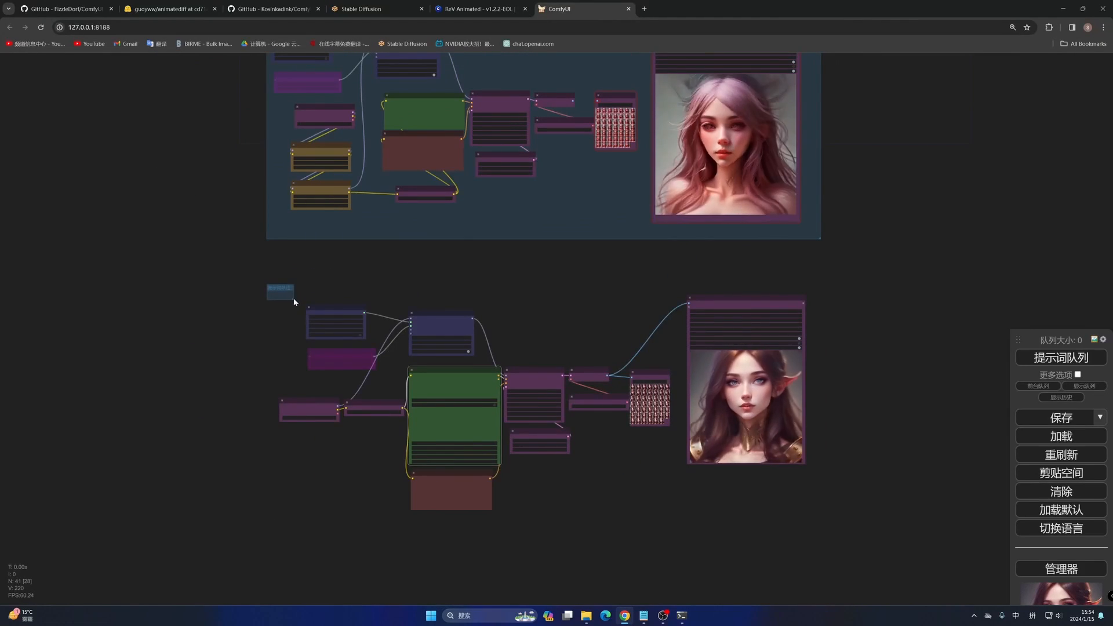
Step: Enlarge the 提示词跃迁 group to enclose all prompt-travel nodes and move it closer to the group above
drag(293, 301, 824, 527)
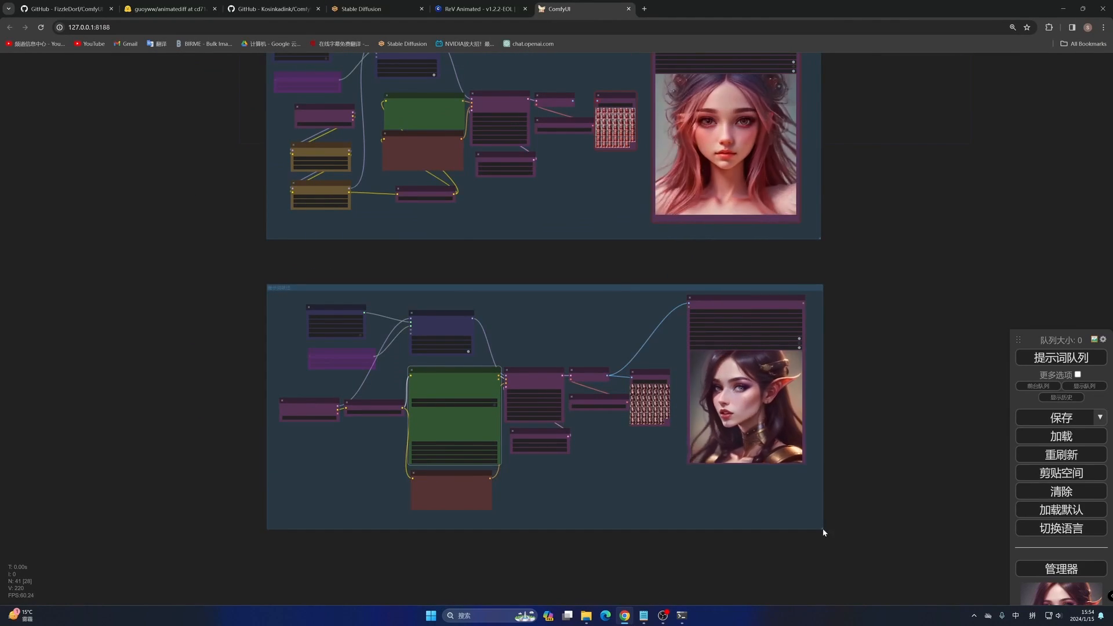
drag(606, 288, 606, 257)
scroll(606, 257, up, 5)
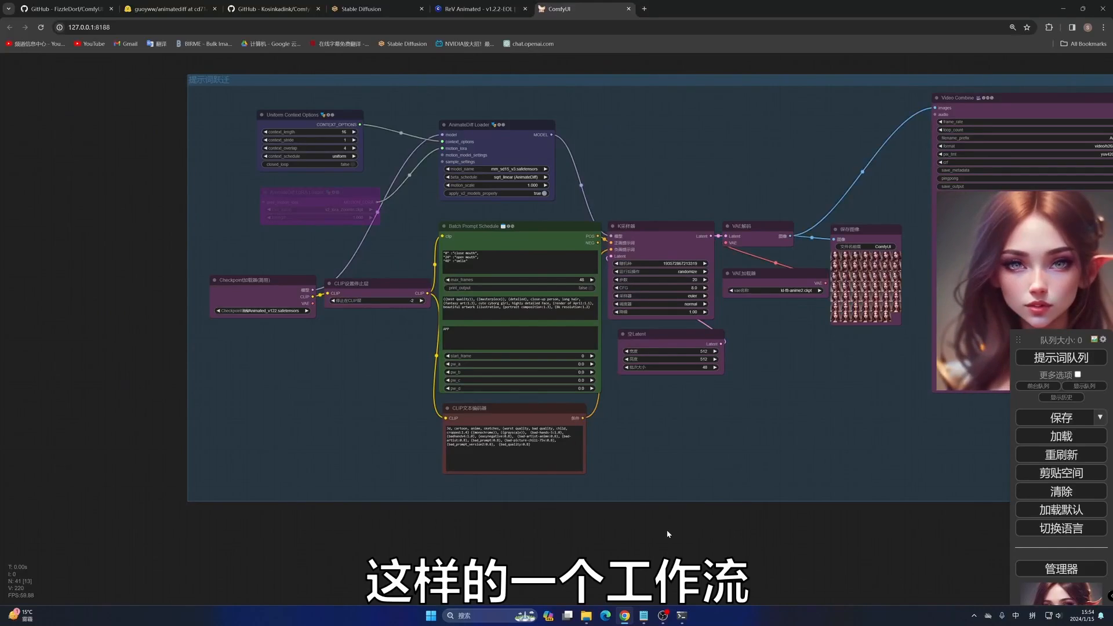
drag(683, 549, 652, 480)
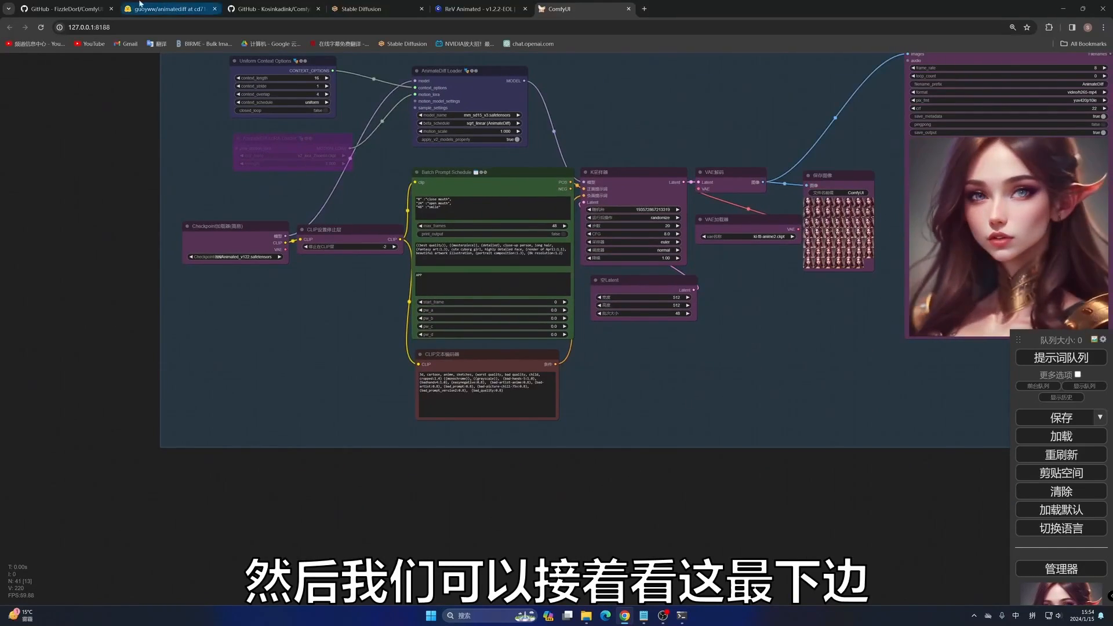
Step: Switch to the FizzNodes page on GitHub and return from it to the ComfyUI-AnimateDiff-Evolved repository
click(67, 9)
scroll(674, 389, down, 10)
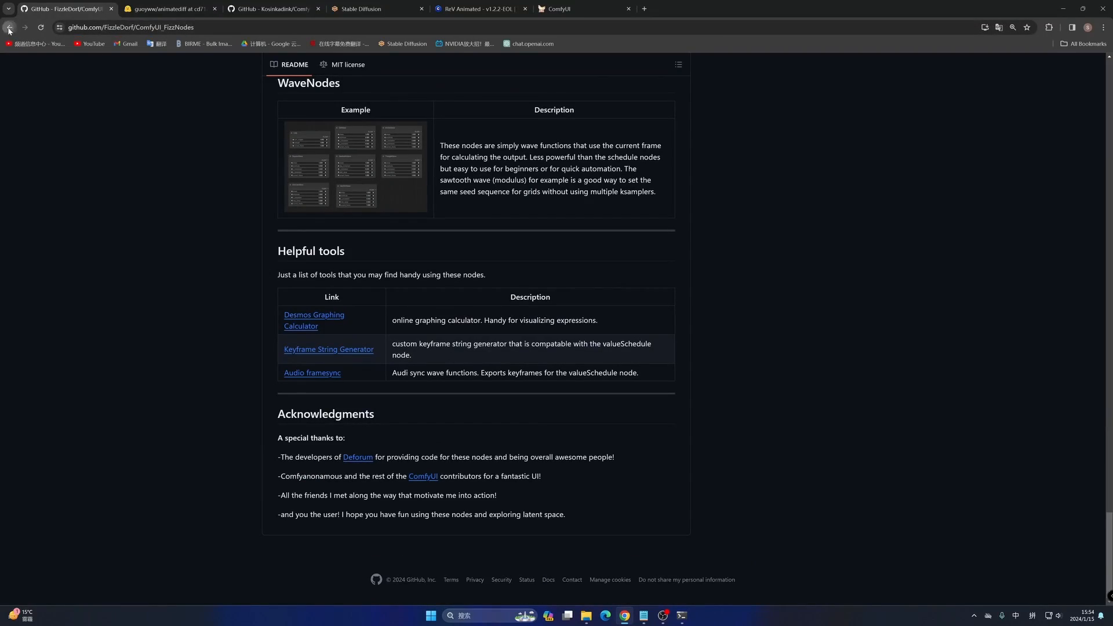
click(8, 27)
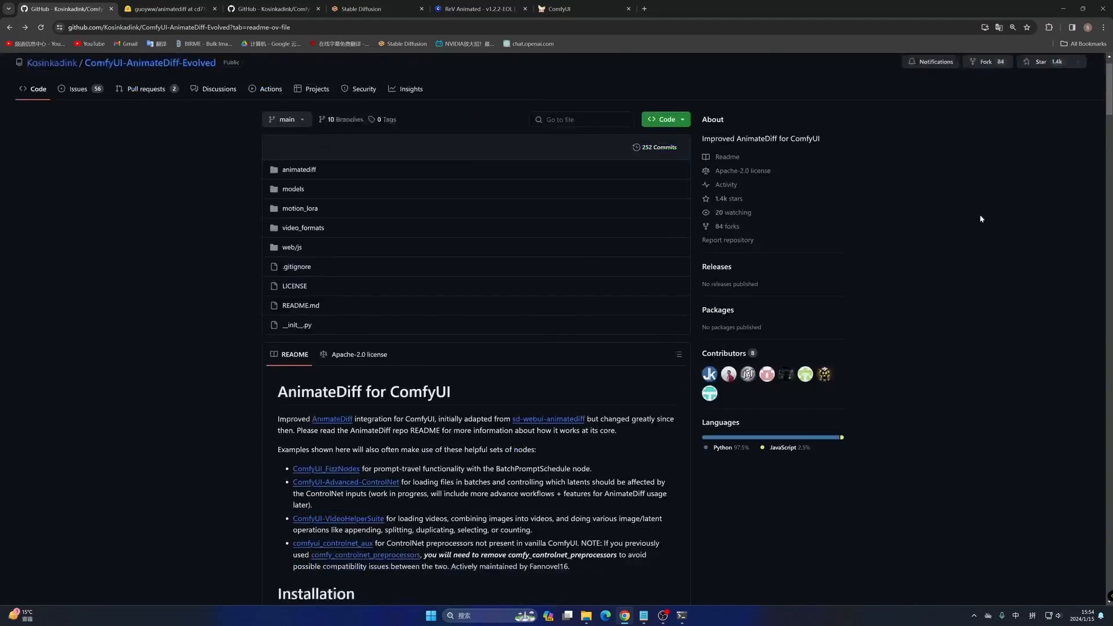
Step: Examine the txt2img sample workflows in the README, particularly the prompt-travel and latent upscale examples
scroll(980, 214, down, 20)
scroll(980, 213, down, 20)
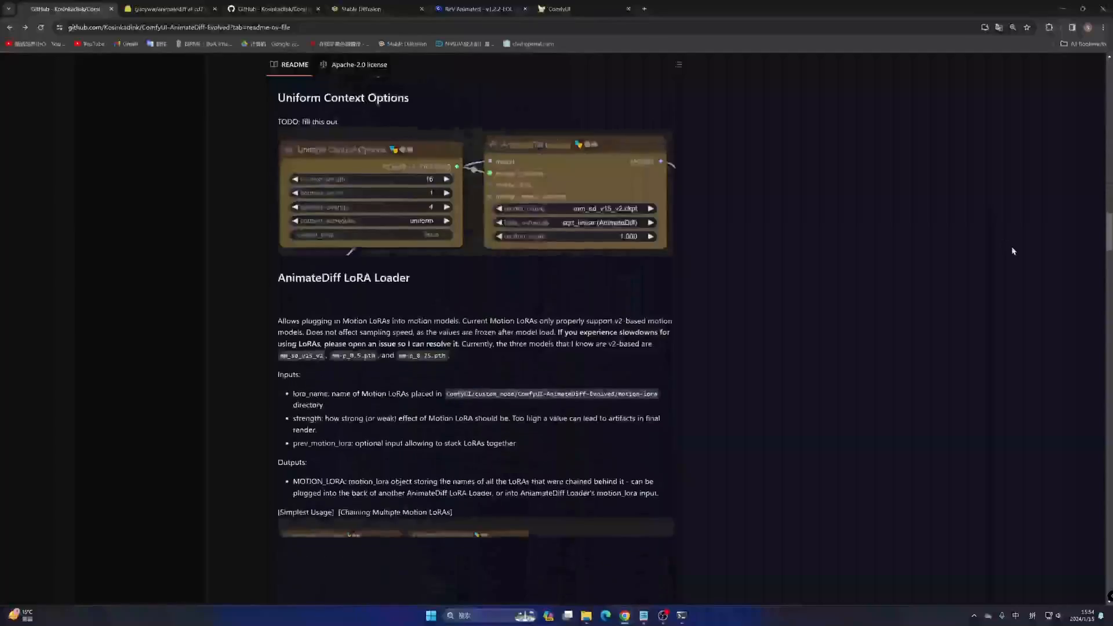
drag(1109, 225, 1108, 342)
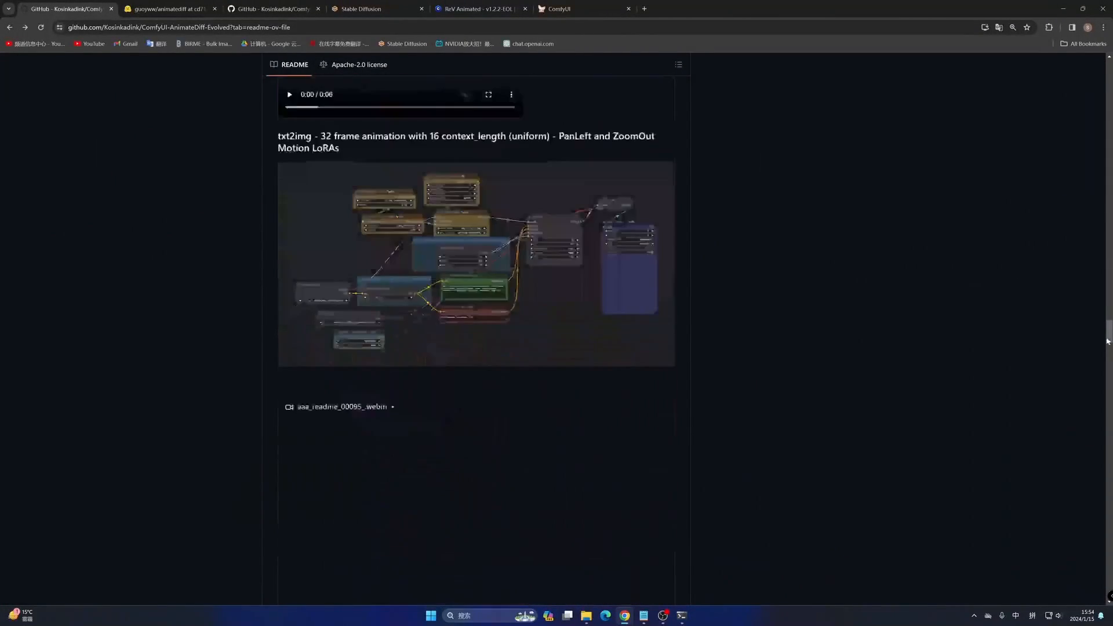
scroll(777, 318, up, 10)
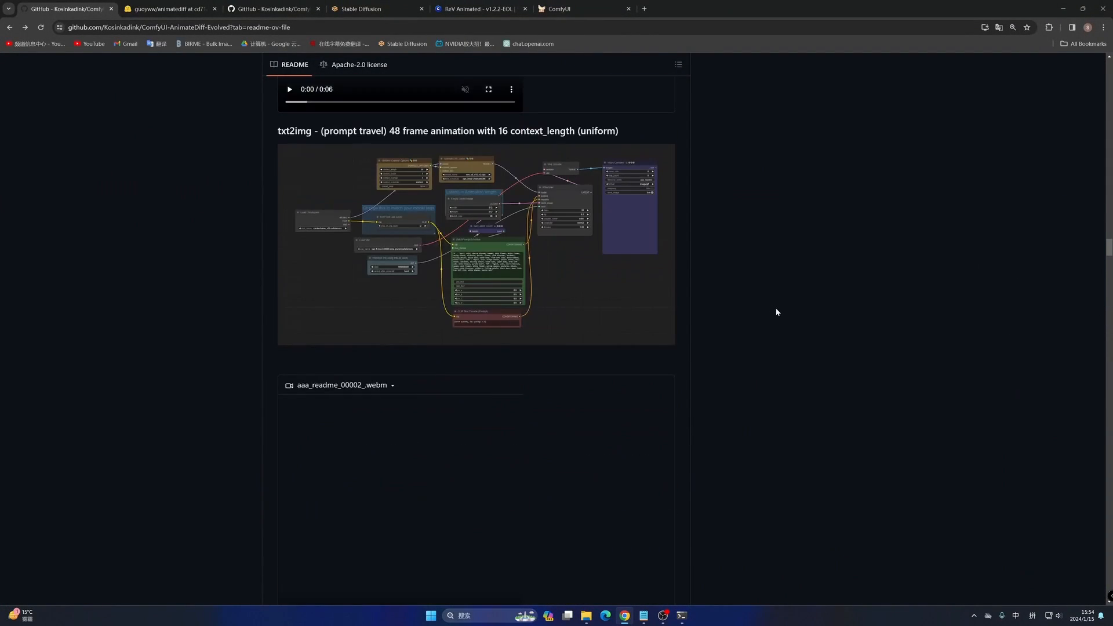
scroll(778, 312, down, 10)
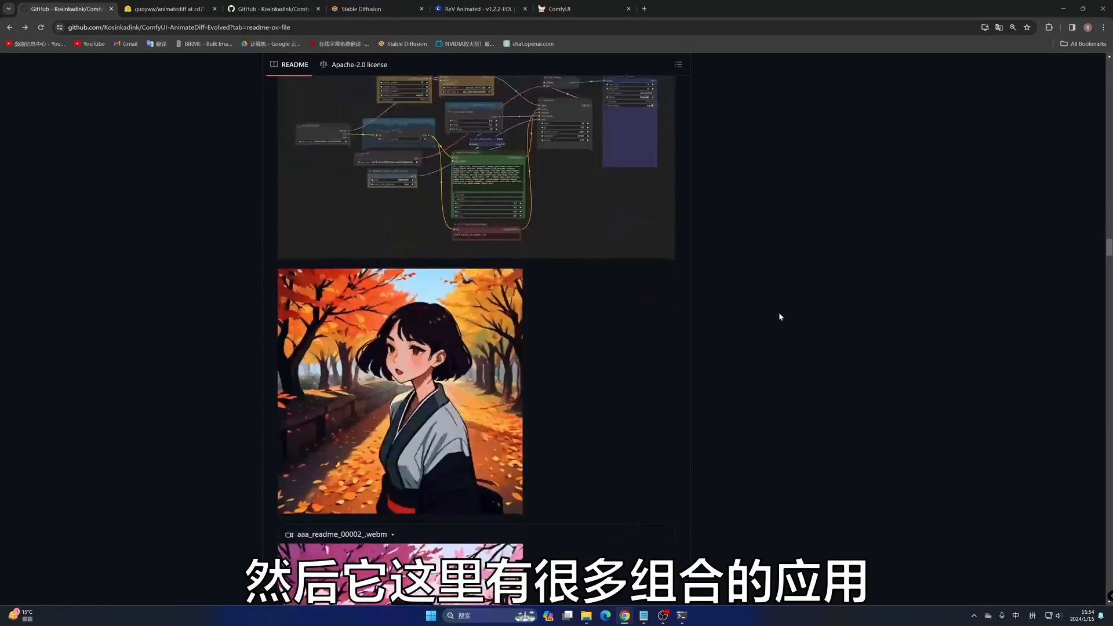
scroll(781, 316, down, 15)
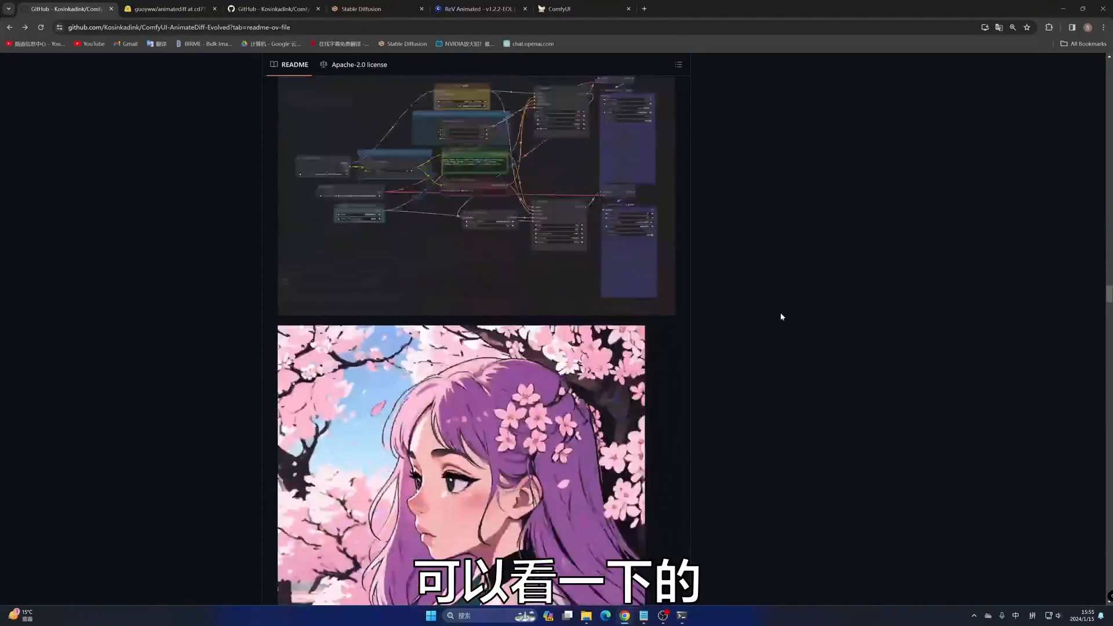
scroll(780, 316, down, 7)
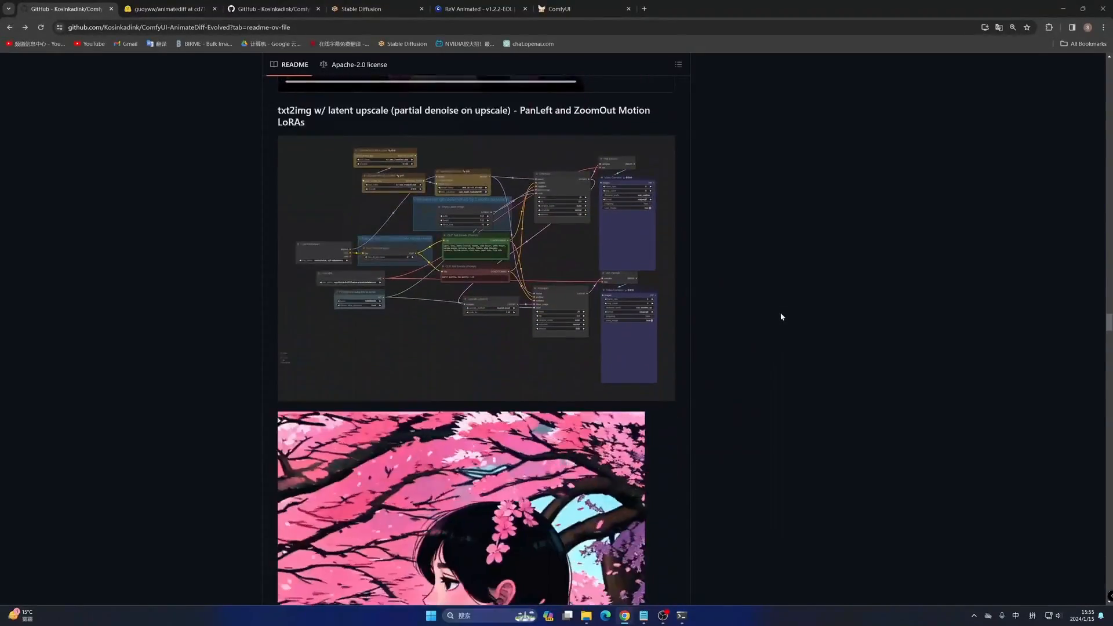
scroll(780, 316, up, 2)
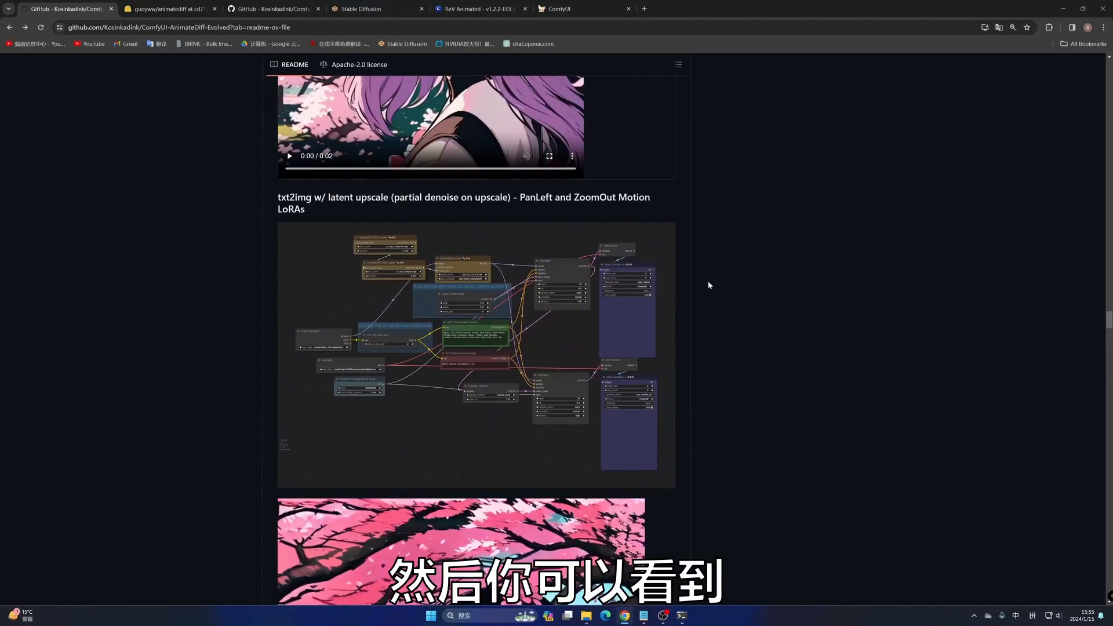
scroll(707, 284, up, 9)
scroll(712, 288, up, 10)
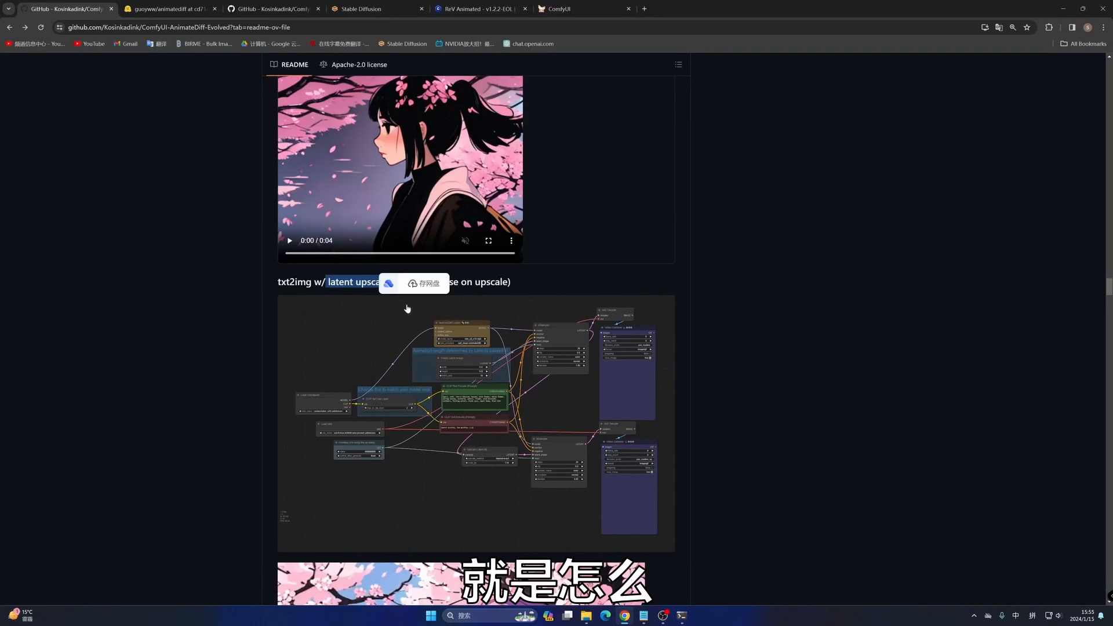
drag(511, 282, 304, 282)
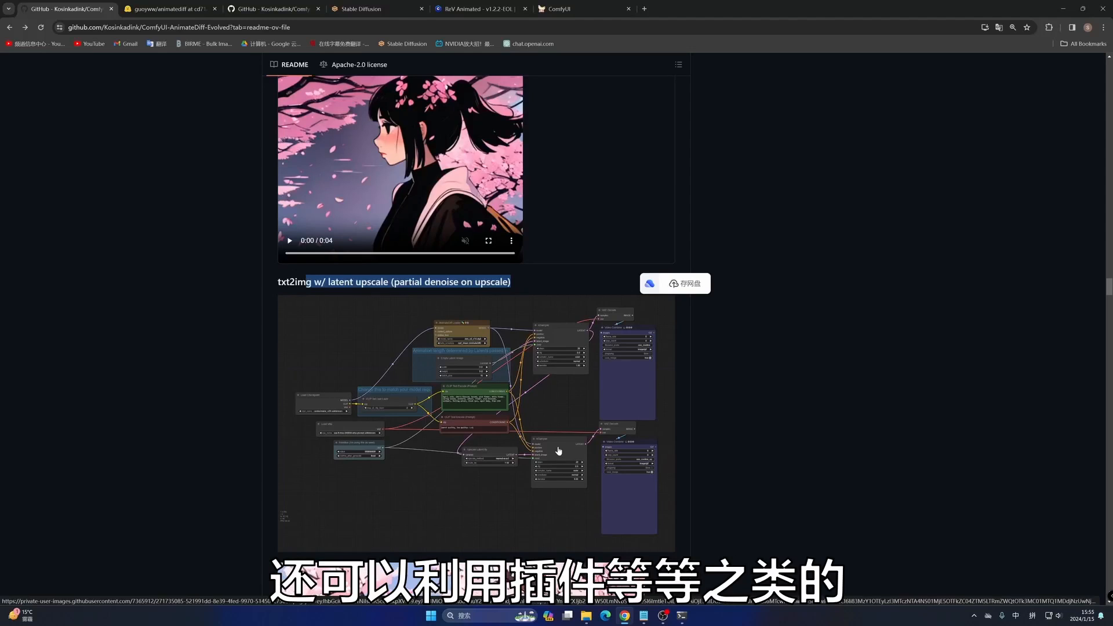
Step: Switch to ComfyUI, bring up the text notes and review the UltimateSDUpscale plugin name and download link
click(559, 8)
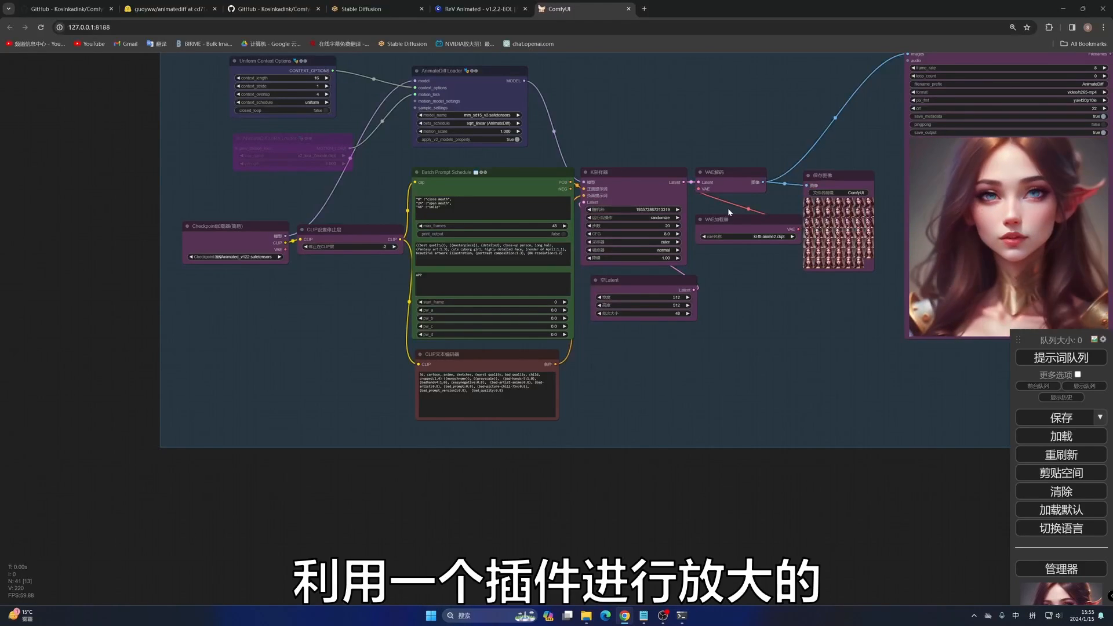
click(643, 616)
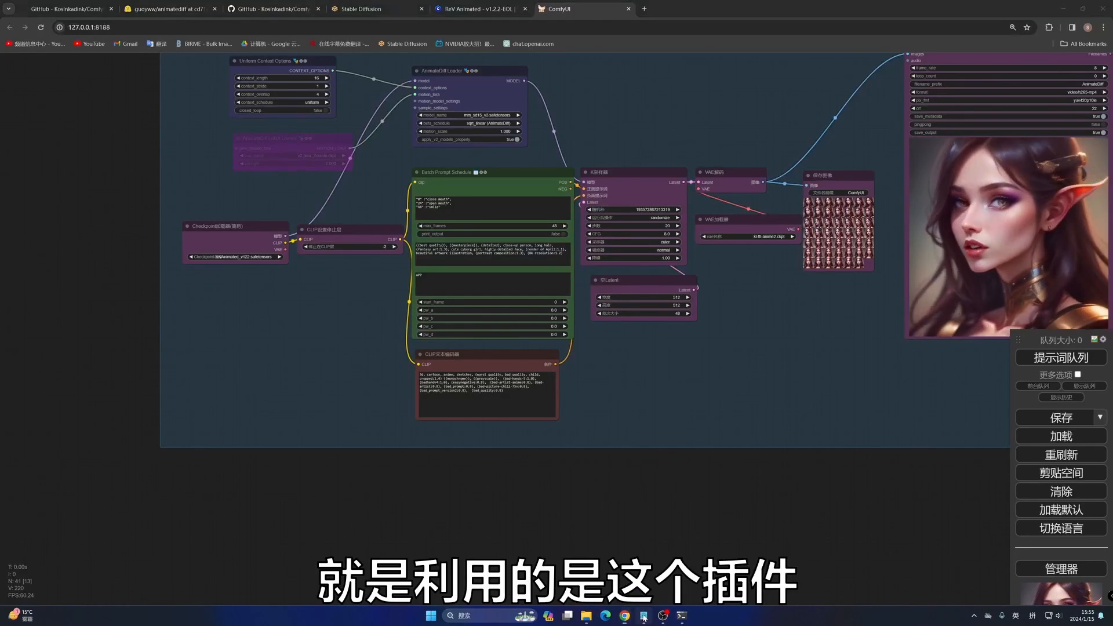
drag(411, 413, 416, 414)
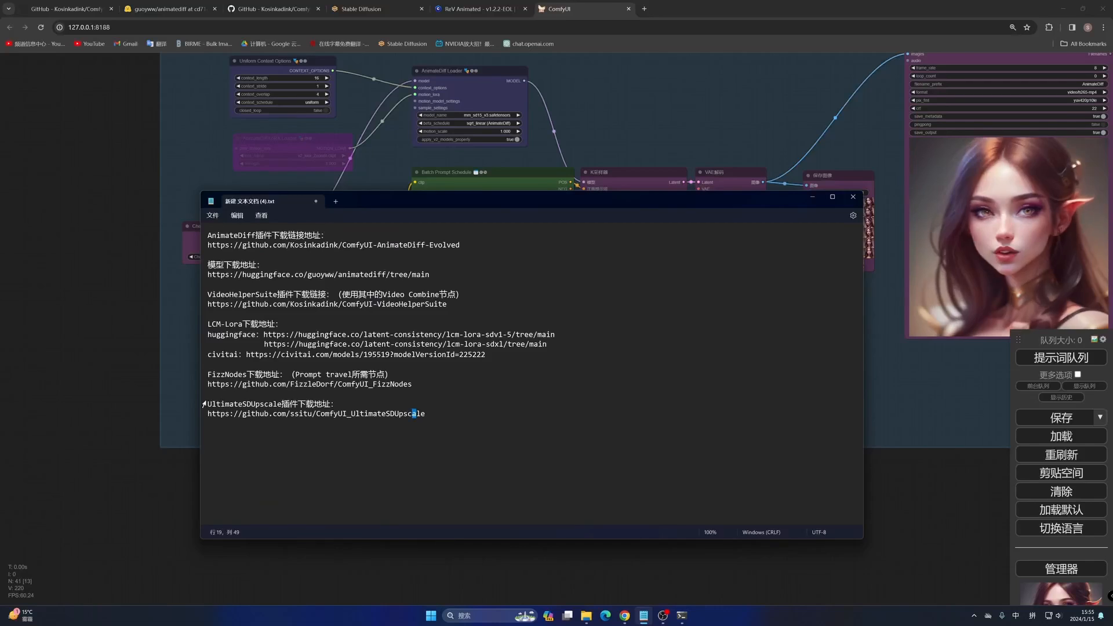
drag(207, 404, 277, 405)
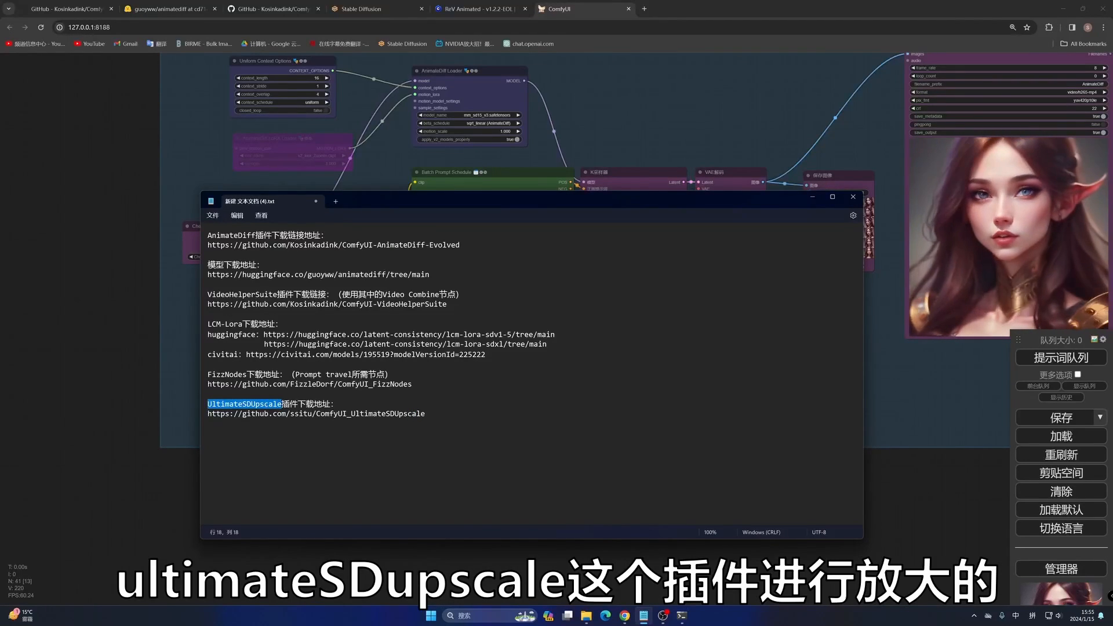
click(342, 415)
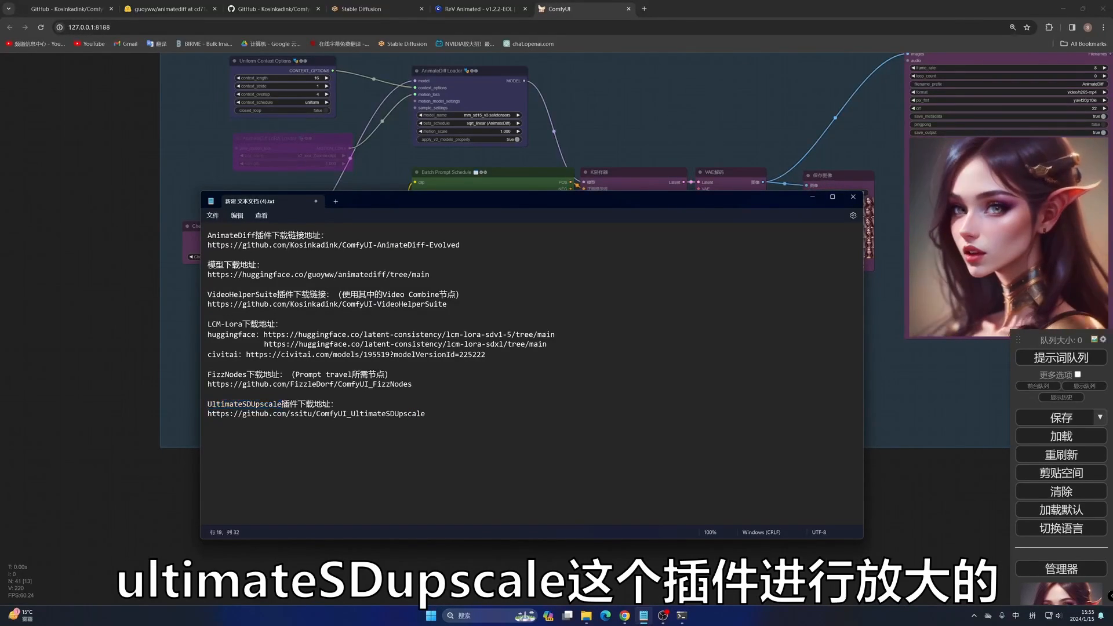
drag(424, 414, 207, 414)
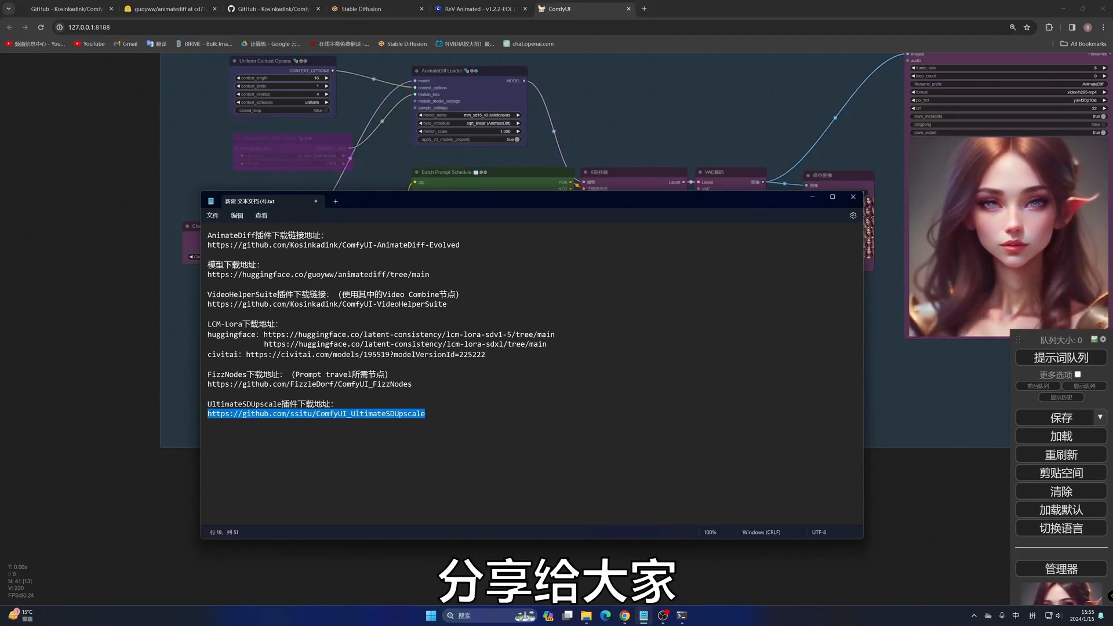
click(814, 197)
Step: Open the custom node installation list in the ComfyUI manager and copy "SDUpscale" from the text notes
click(1061, 568)
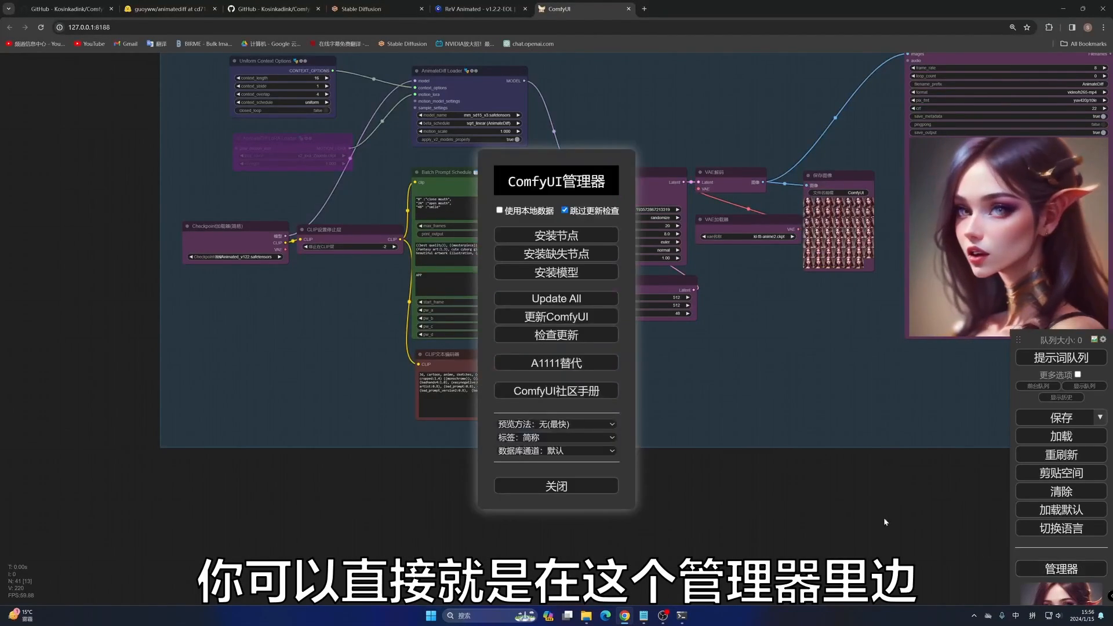
click(547, 236)
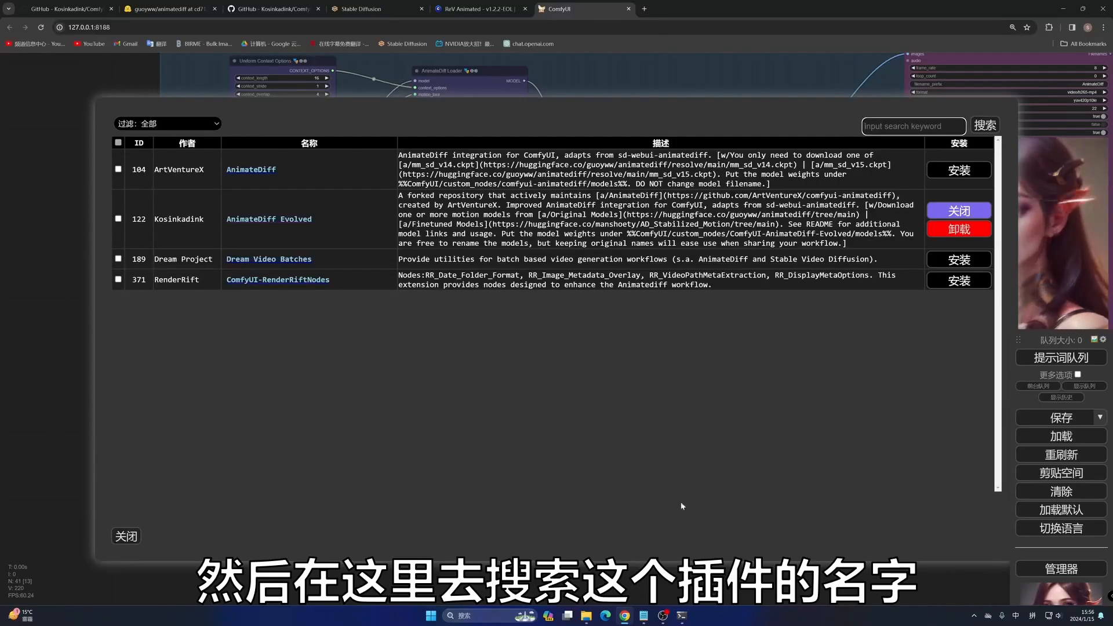
key(alt+Tab)
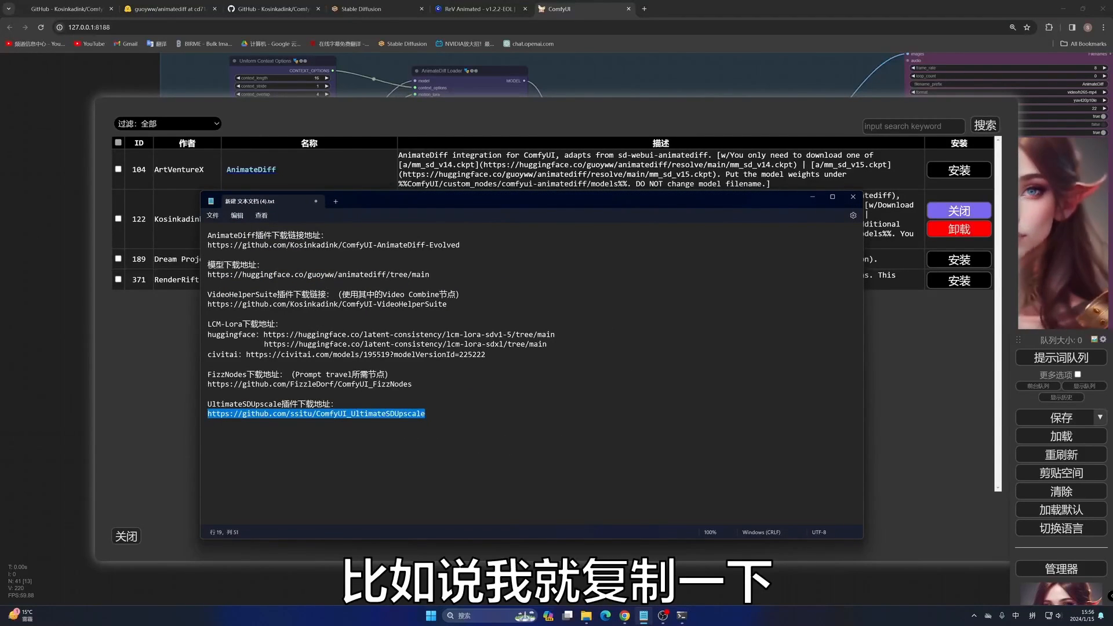
drag(282, 404, 243, 403)
key(ctrl+c)
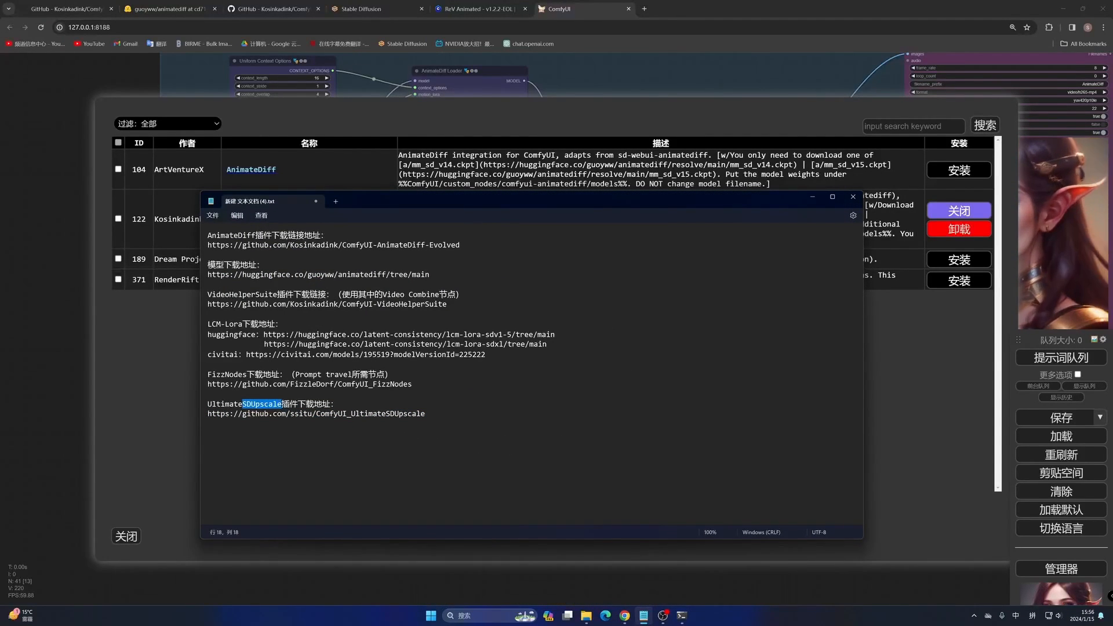
Step: Search the custom node list for SDUpscale, then close the list and the manager
click(810, 198)
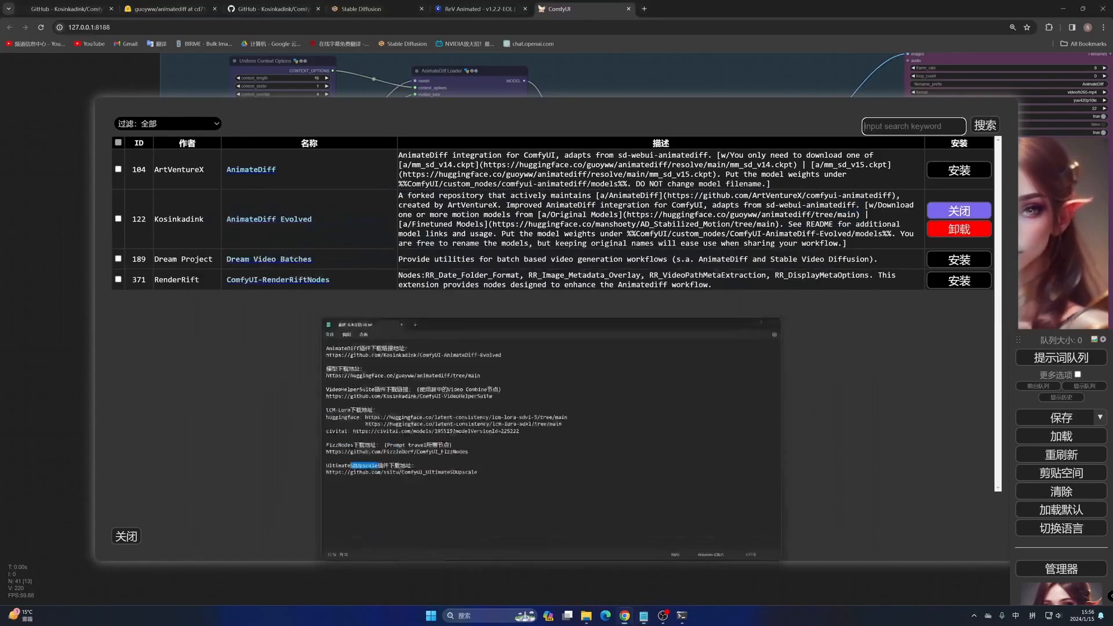
click(913, 126)
key(ctrl+v)
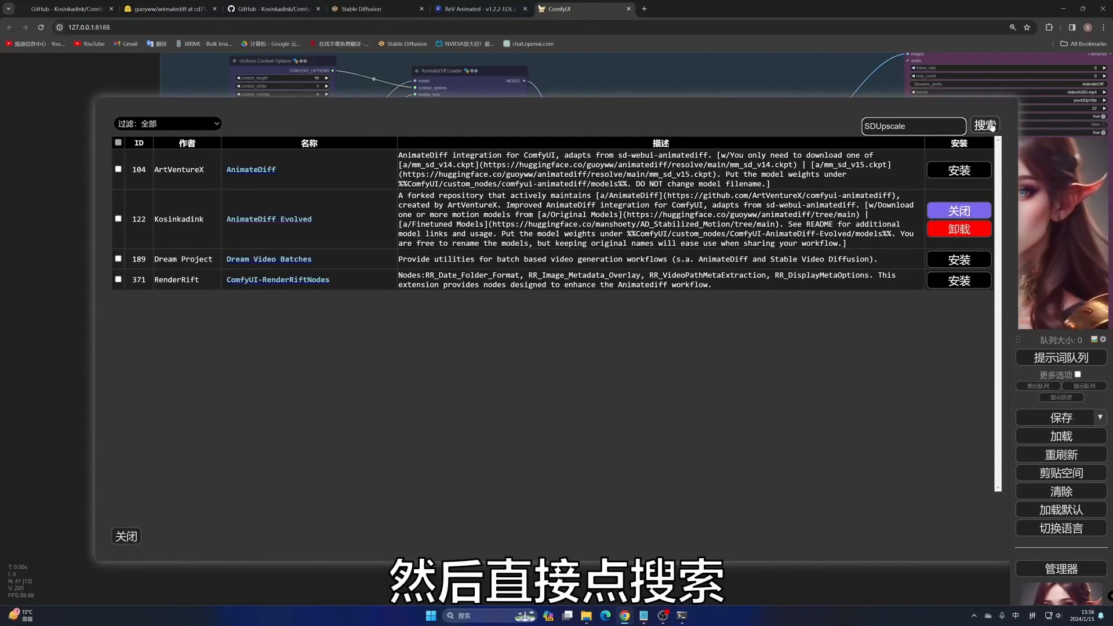
click(986, 125)
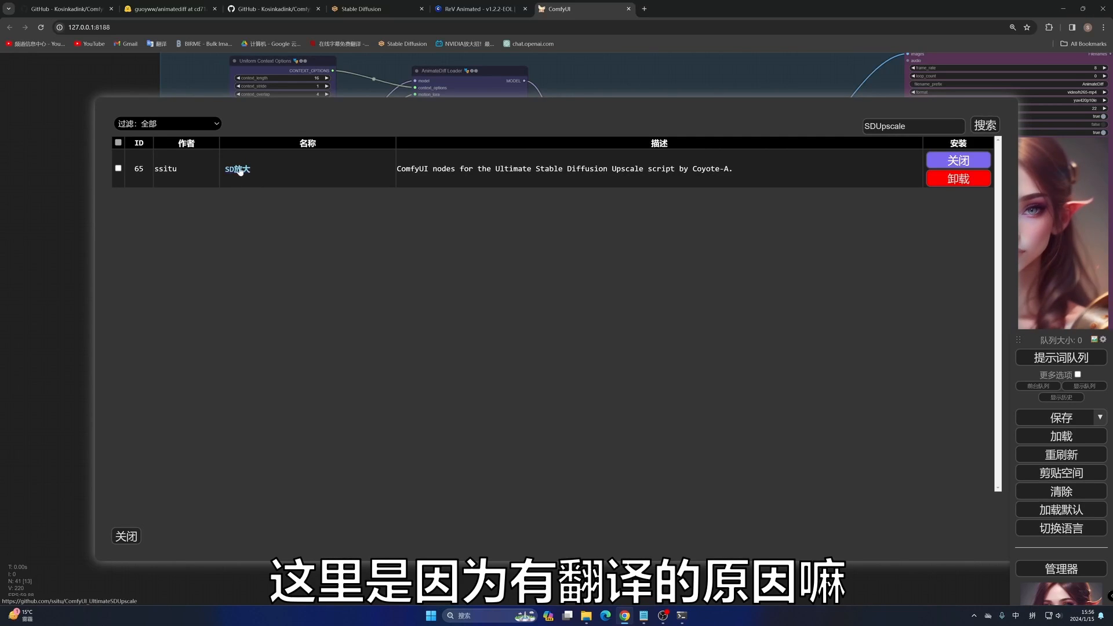
drag(927, 125, 835, 136)
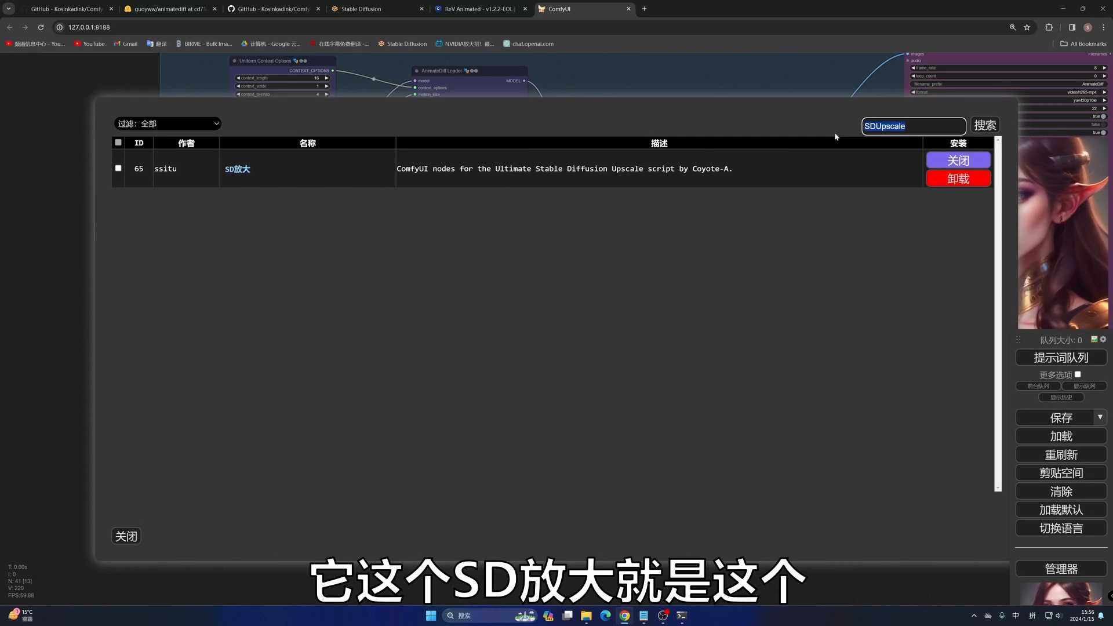
click(125, 536)
click(556, 486)
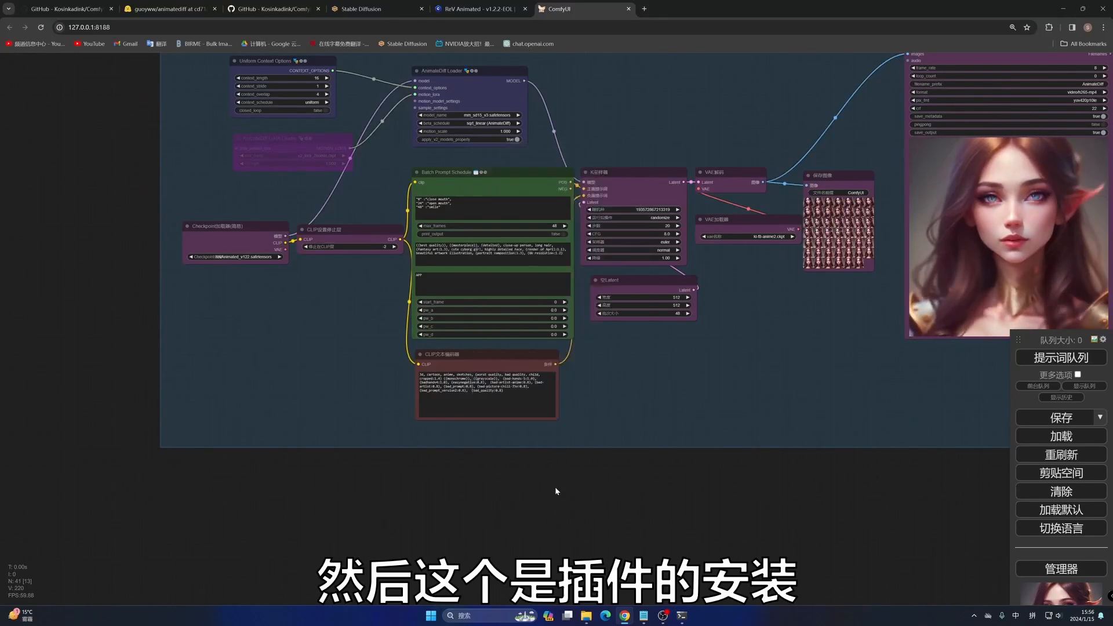
Step: Copy all nodes of the topmost workflow group and paste them on the empty canvas below the last group
scroll(678, 426, down, 1)
drag(666, 440, 627, 587)
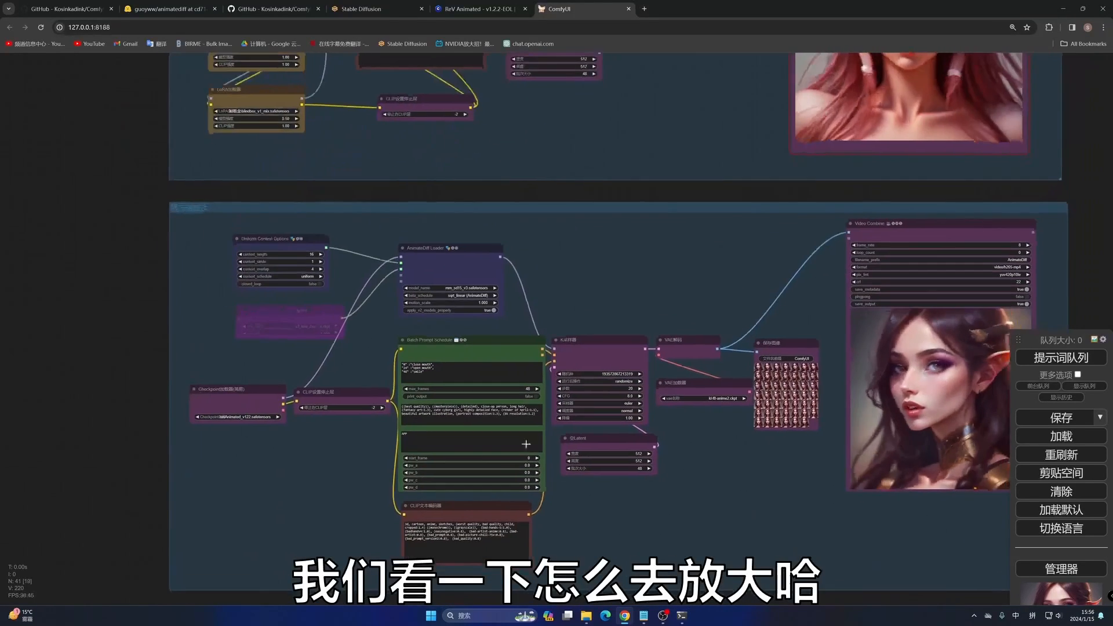
scroll(1055, 189, up, 1)
scroll(1043, 187, down, 8)
scroll(1034, 186, down, 2)
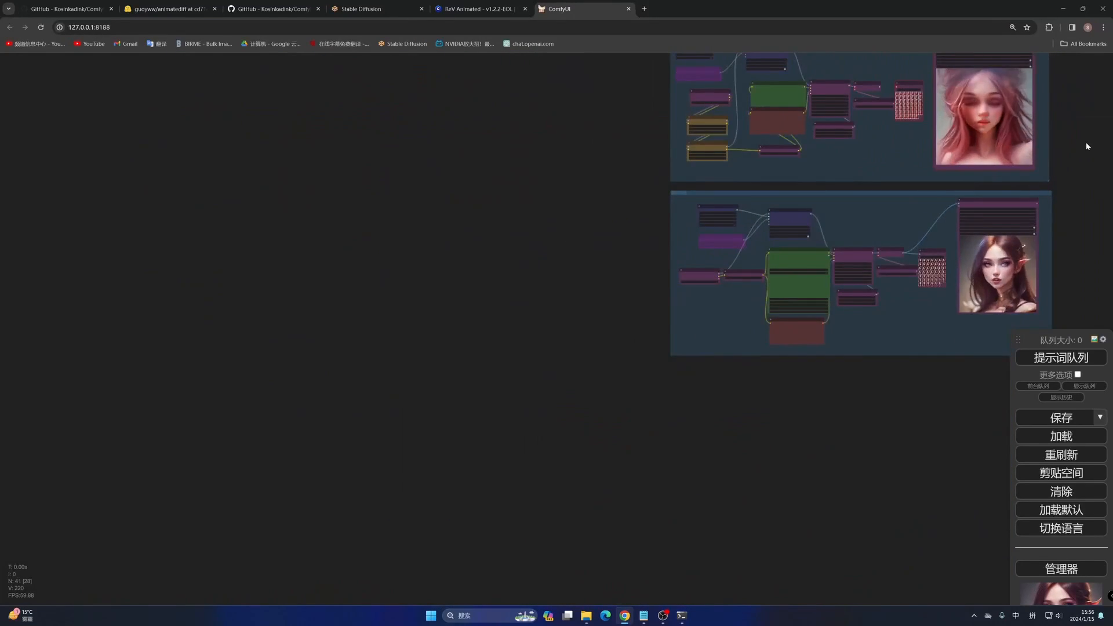
drag(1084, 143, 816, 476)
scroll(874, 306, up, 3)
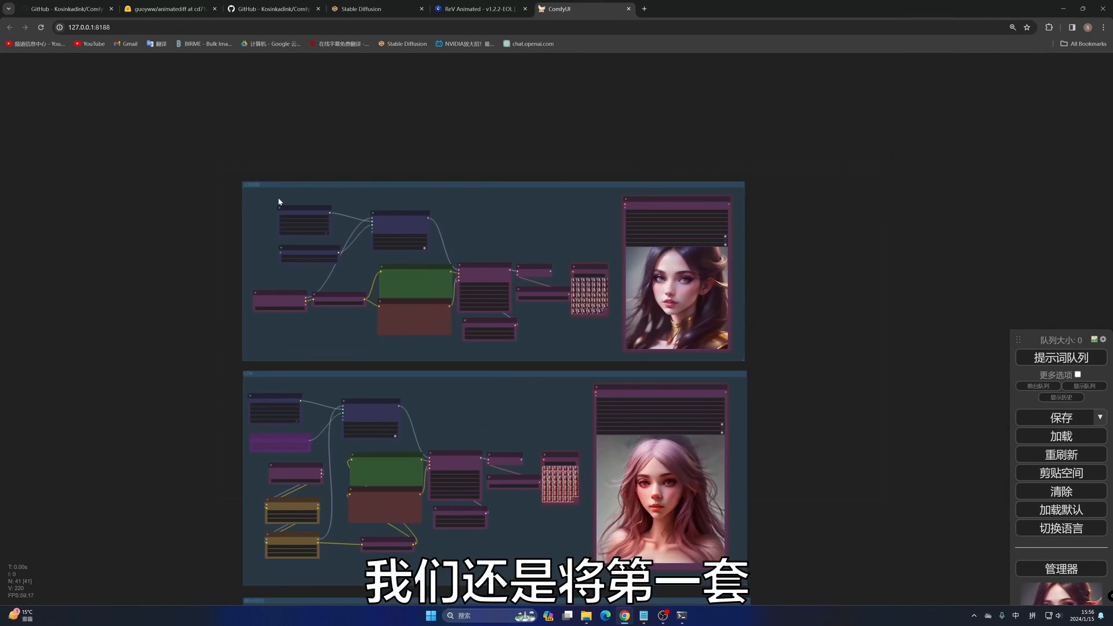
drag(224, 169, 750, 354)
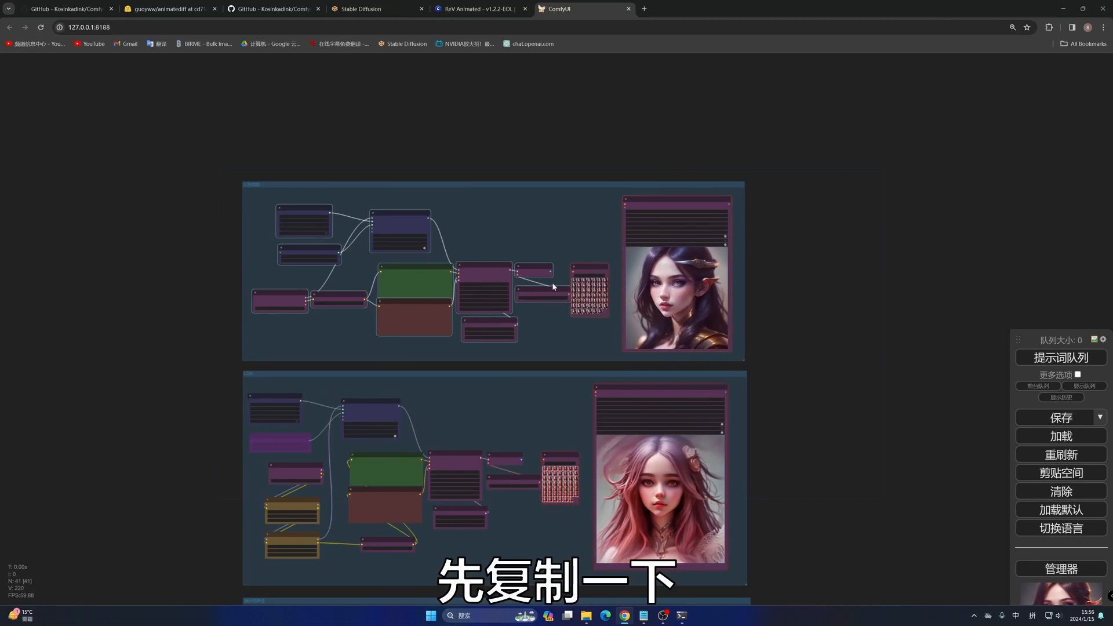
drag(857, 377, 925, 4)
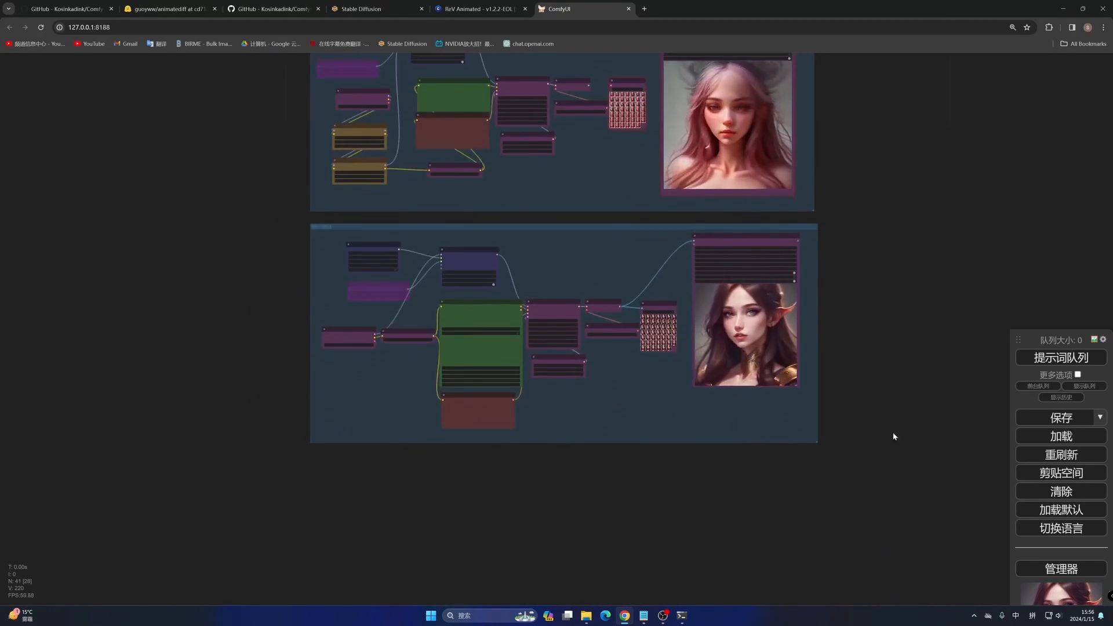
drag(798, 566, 794, 241)
key(ctrl+v)
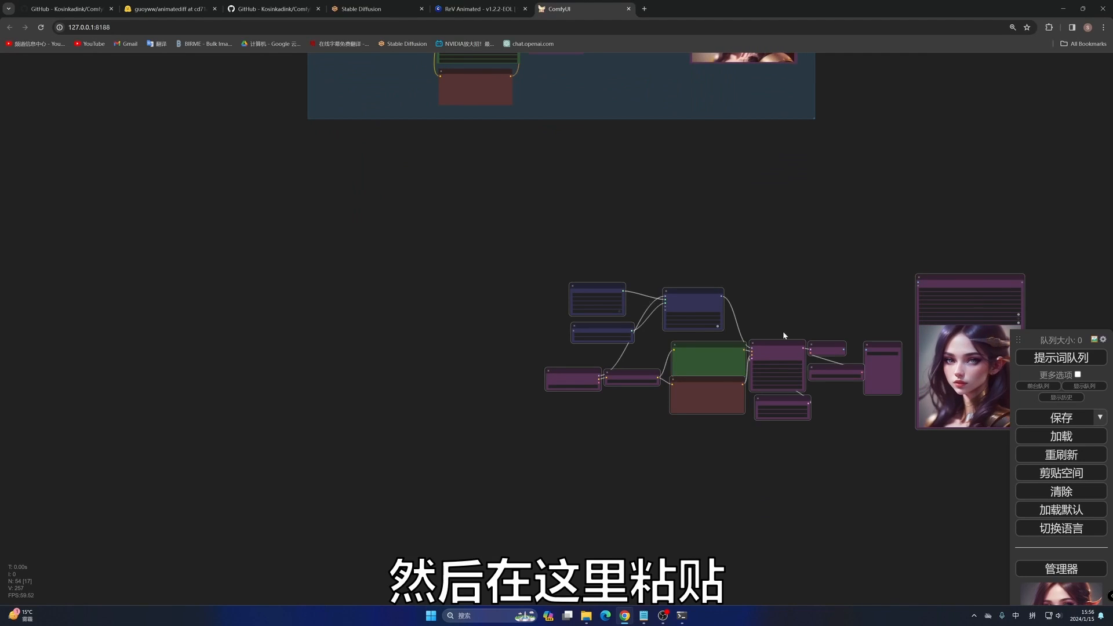
Step: Select all the pasted nodes and move them together so they sit directly beneath the prompt-travel group
click(695, 314)
click(392, 313)
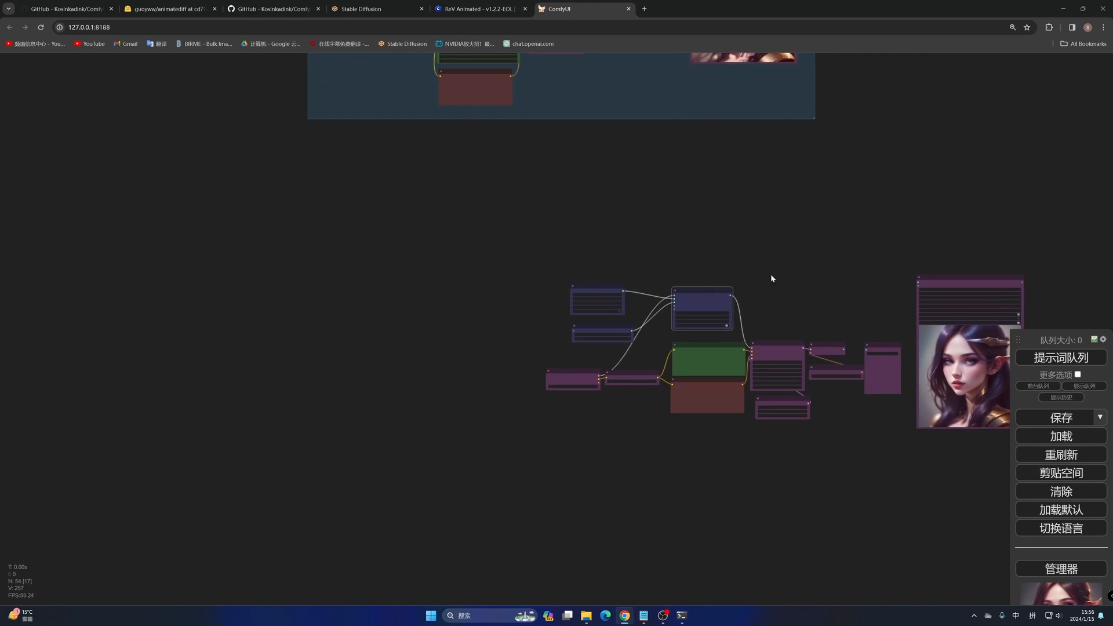
drag(562, 254, 1040, 470)
drag(615, 283, 384, 187)
drag(503, 405, 639, 388)
scroll(777, 278, up, 5)
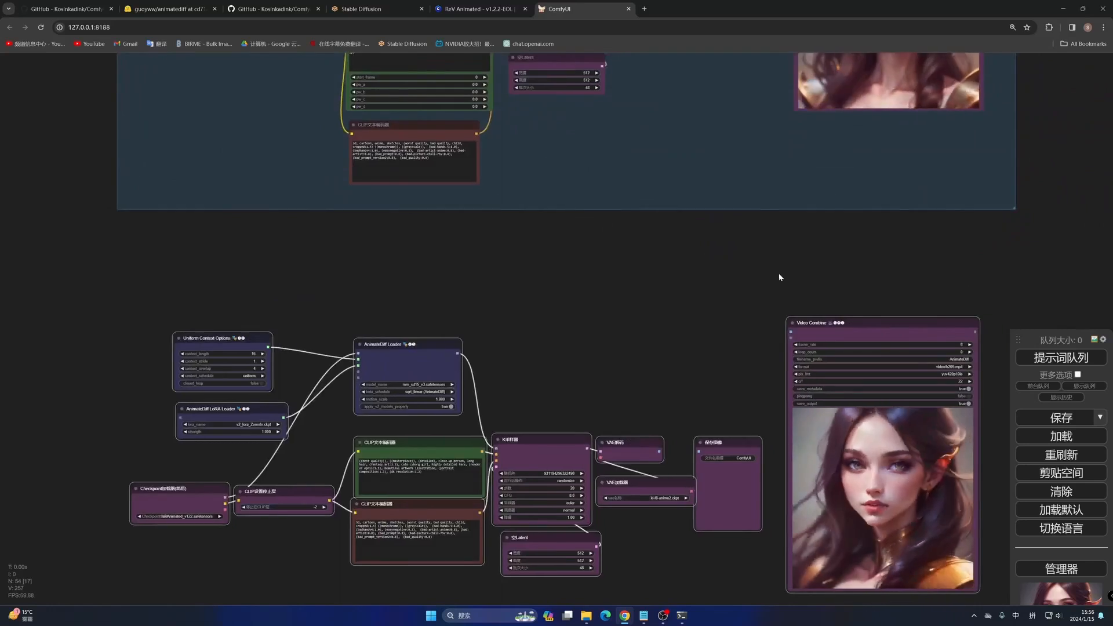
scroll(926, 318, down, 5)
scroll(918, 339, up, 5)
drag(689, 266, 655, 235)
drag(603, 374, 582, 324)
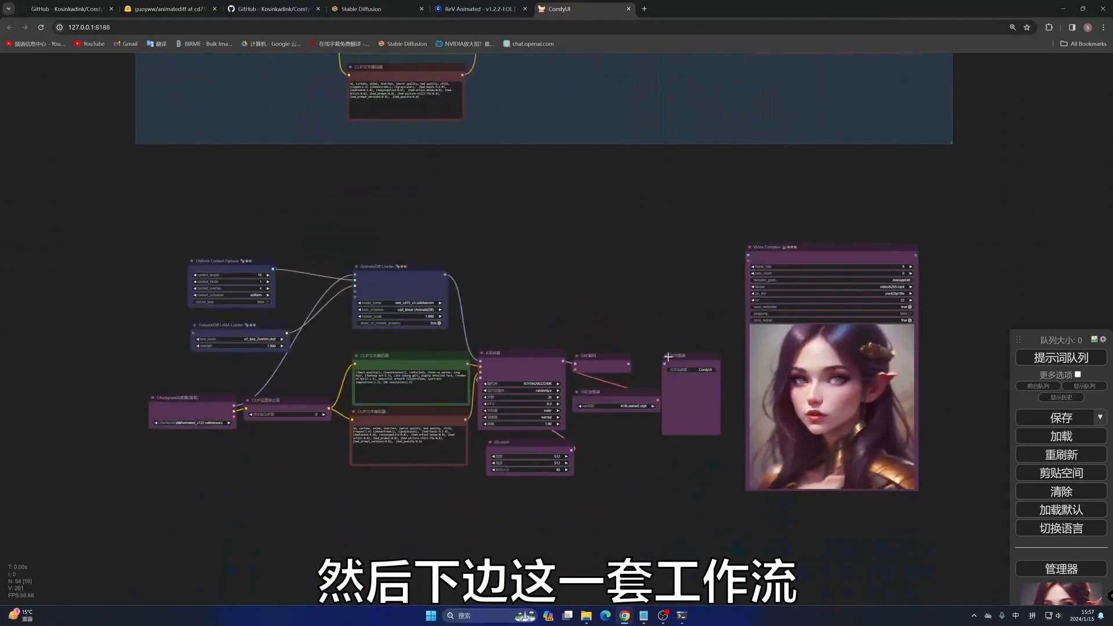
Step: Connect the pasted VAE解码 node's image output to the 保存图像 node and the images input of Video Combine
scroll(712, 403, up, 5)
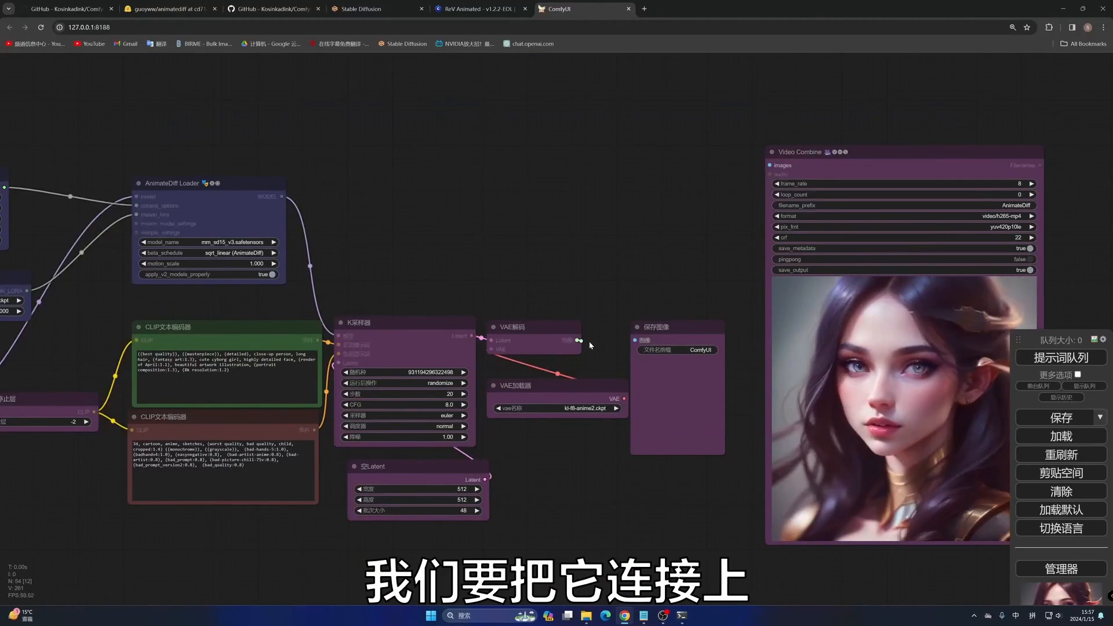
drag(575, 339, 769, 166)
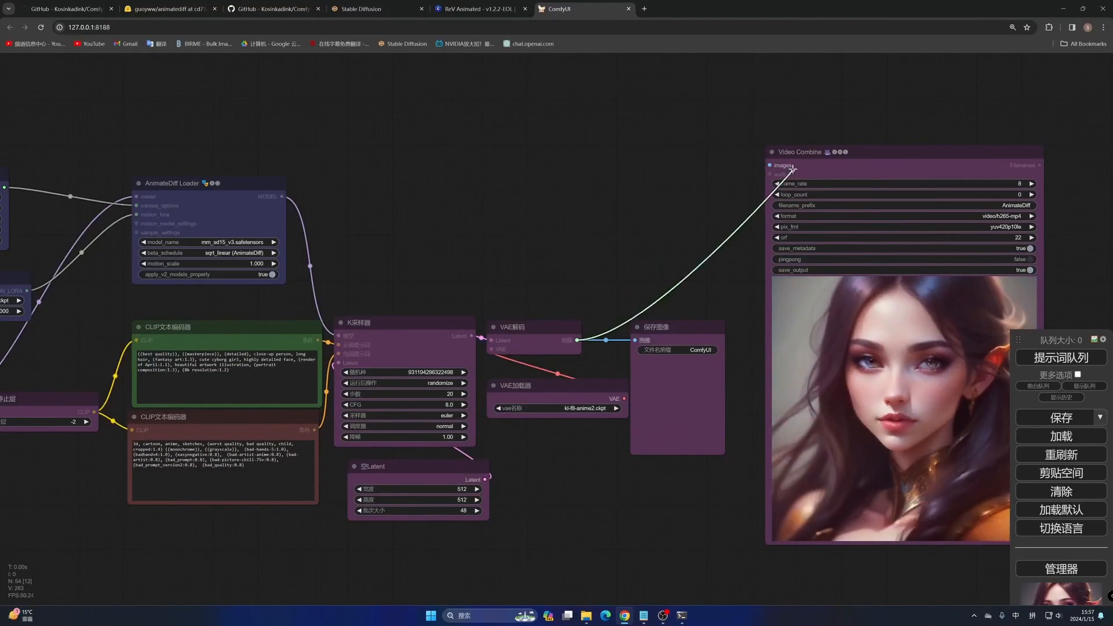
Step: Move the 保存图像 node up beside Video Combine and add an SD放大 node below it, fed by the VAE解码 image output
drag(699, 329, 732, 272)
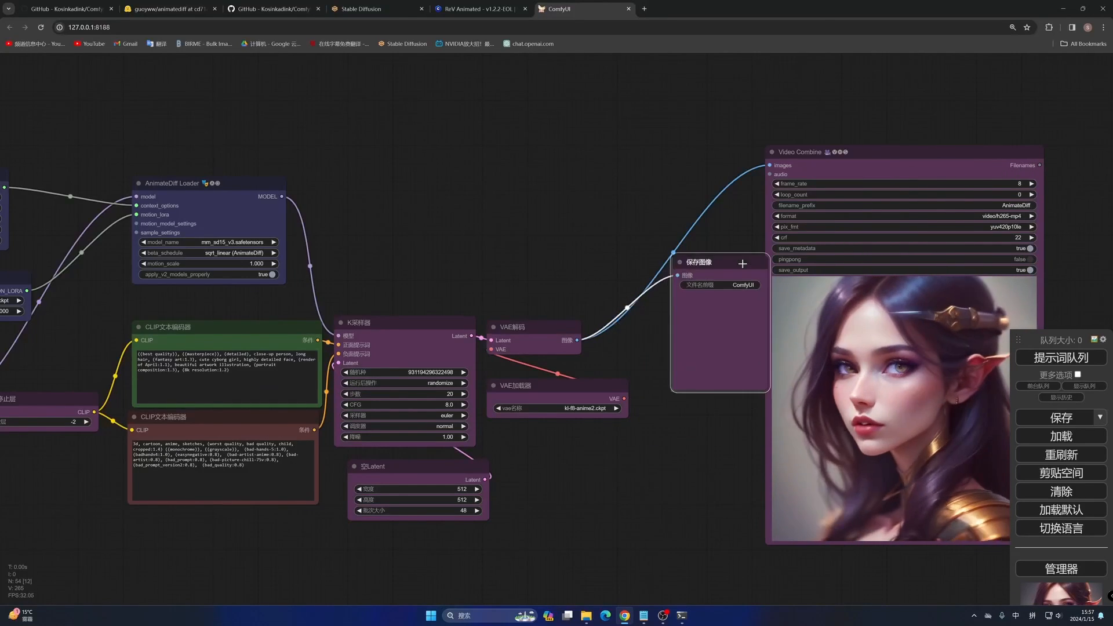
drag(648, 505, 634, 387)
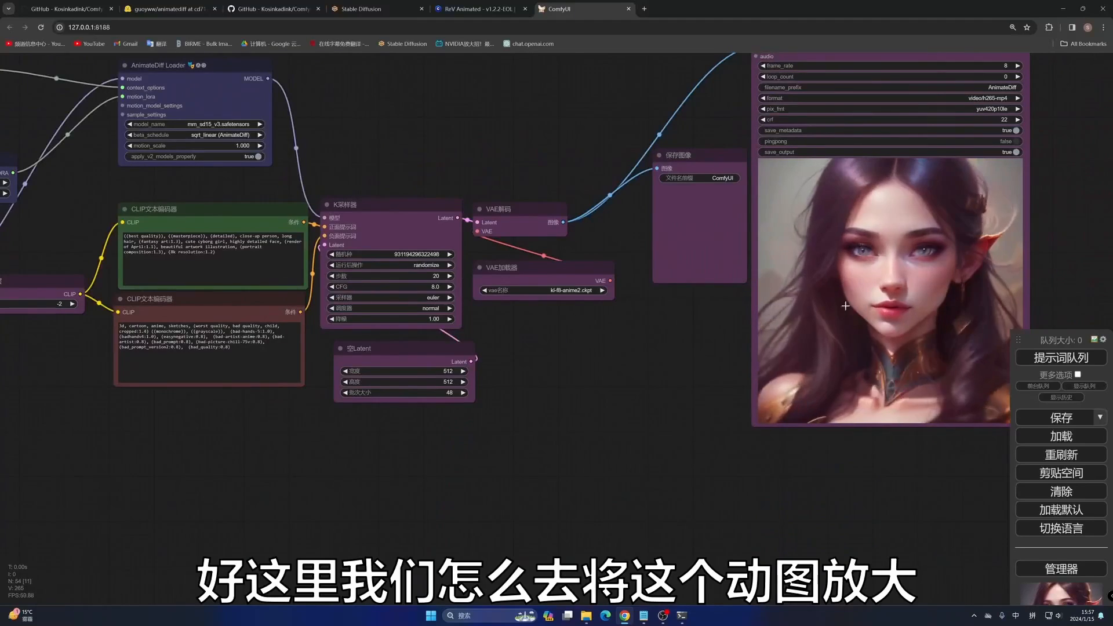
drag(577, 424, 645, 328)
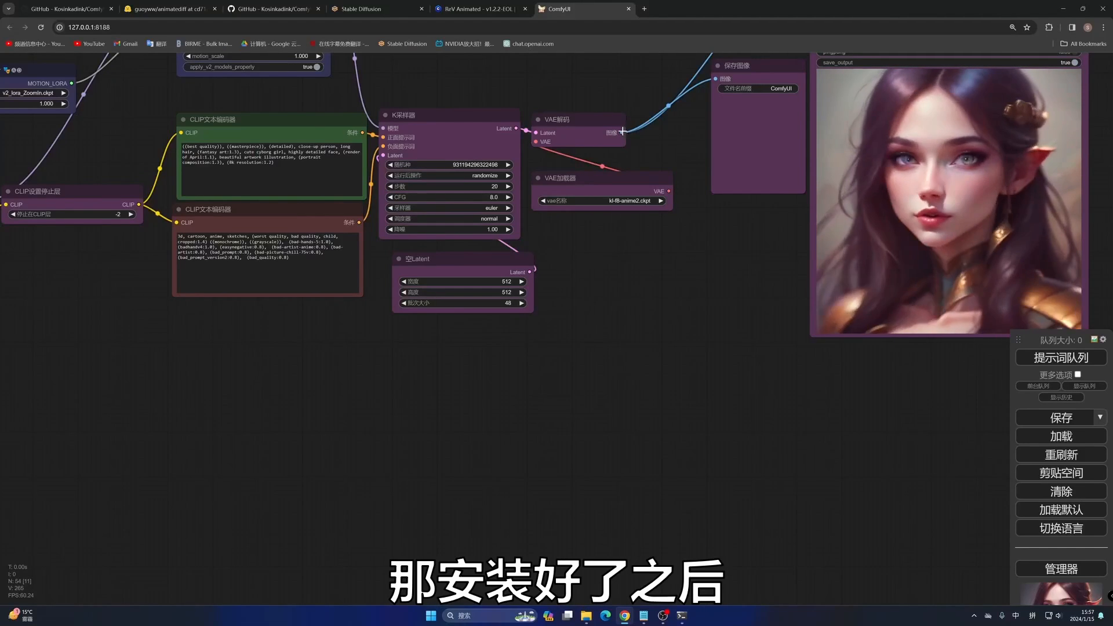
drag(584, 121, 684, 249)
click(698, 262)
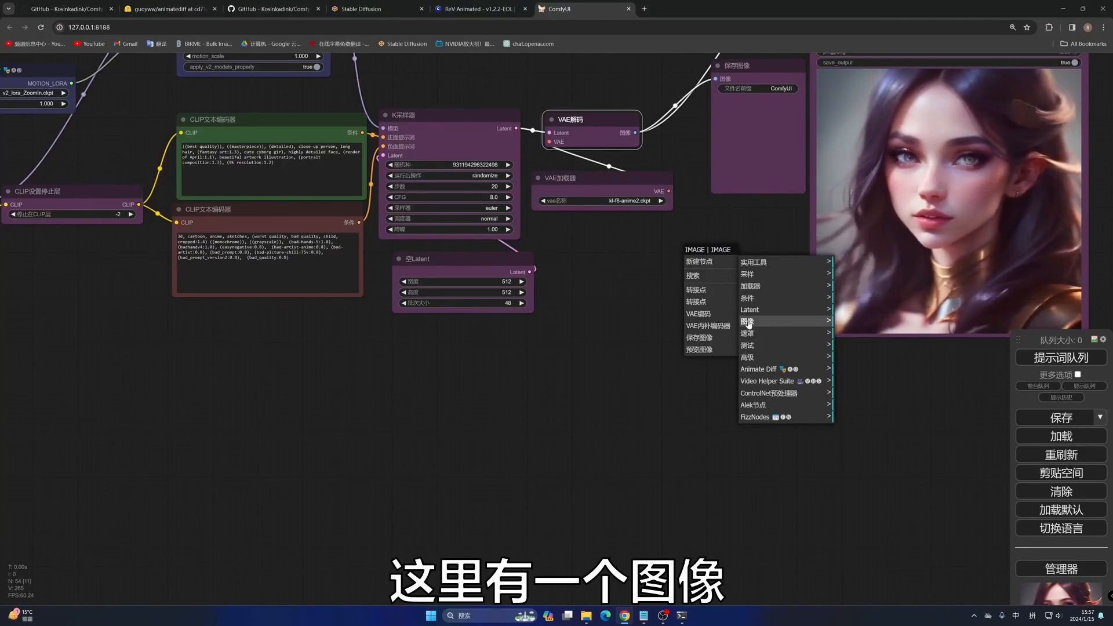
click(753, 322)
click(844, 262)
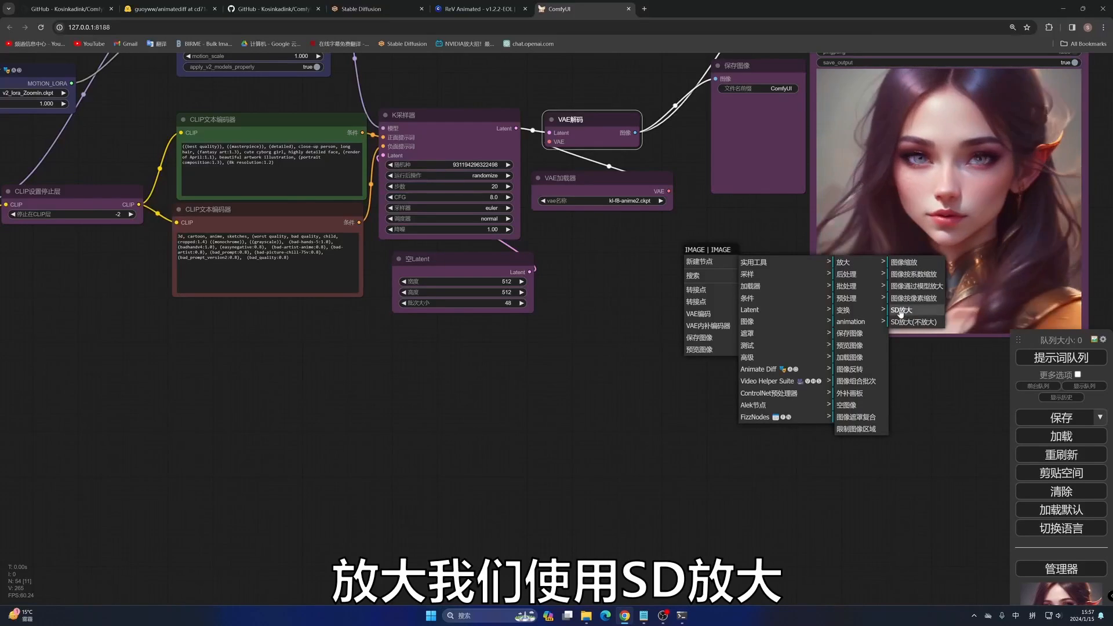
click(911, 314)
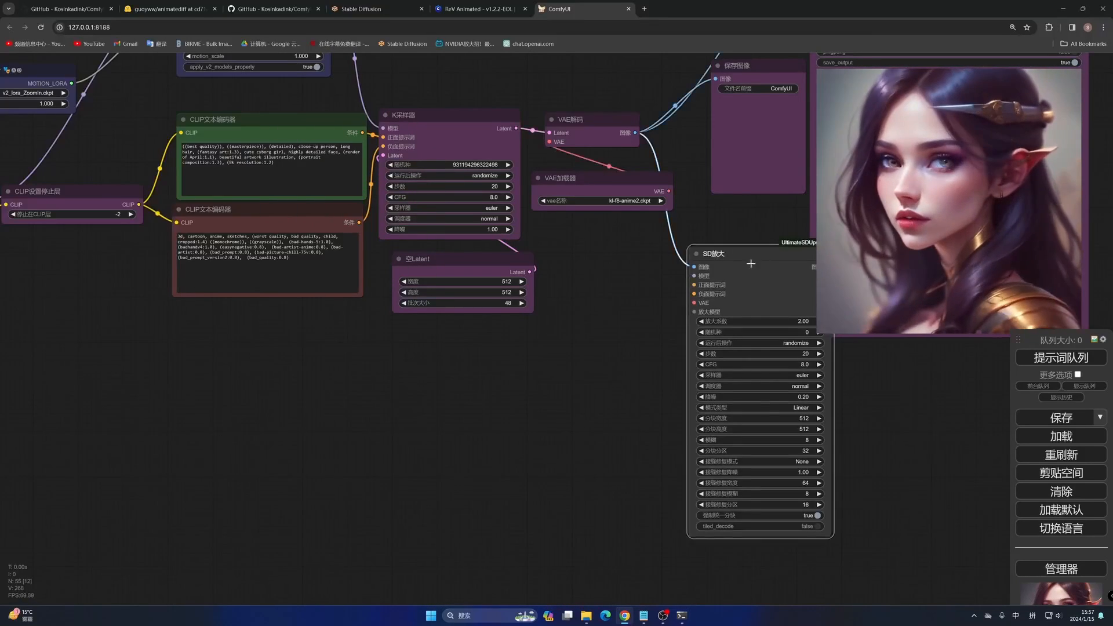
drag(757, 263, 719, 284)
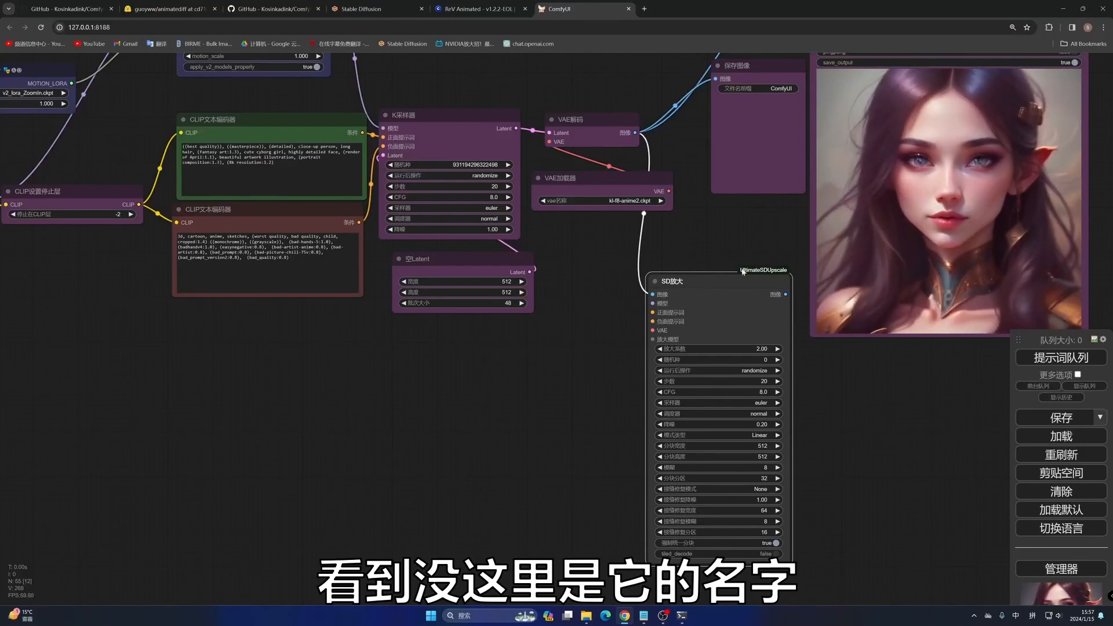
Step: Add a ControlNet应用 node from the VAE解码 image output and place it to the left of SD放大
drag(571, 366, 602, 295)
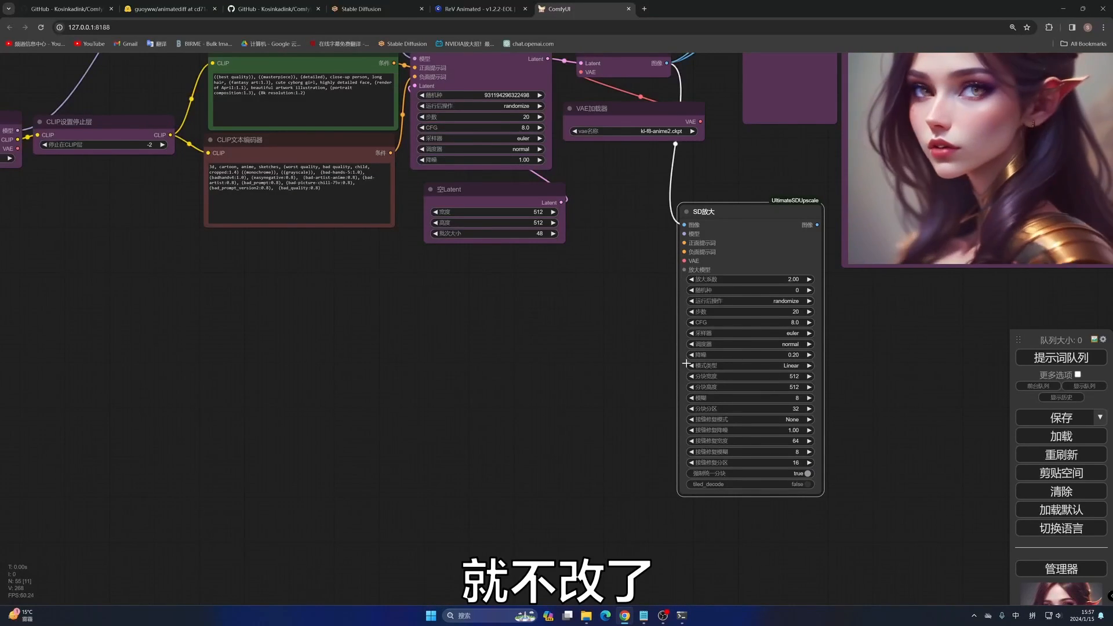
drag(611, 312, 753, 371)
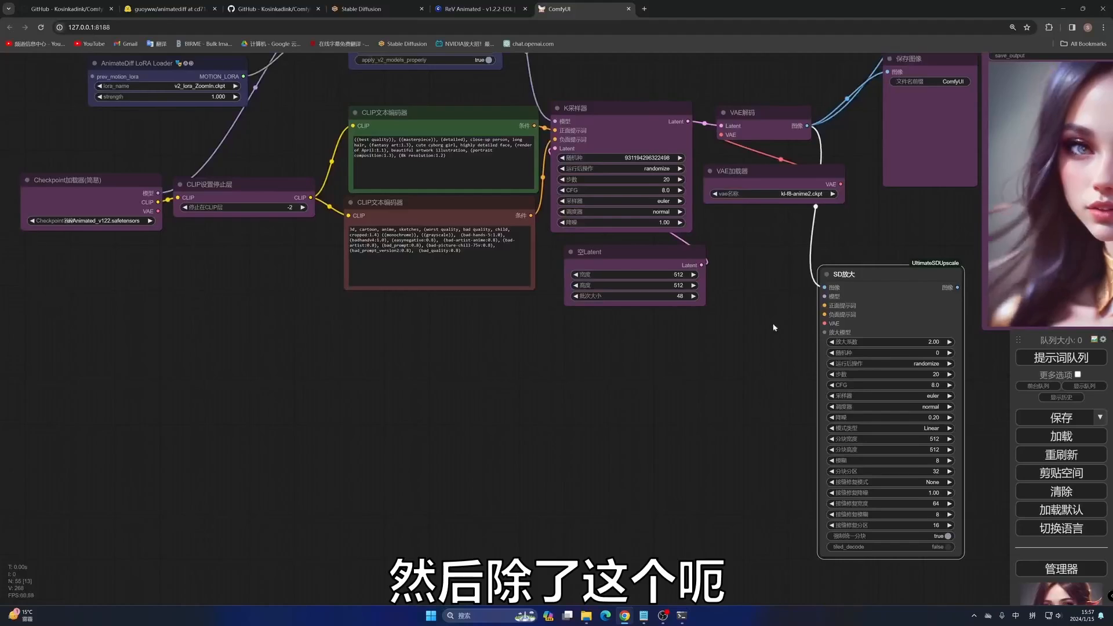
drag(890, 275, 903, 288)
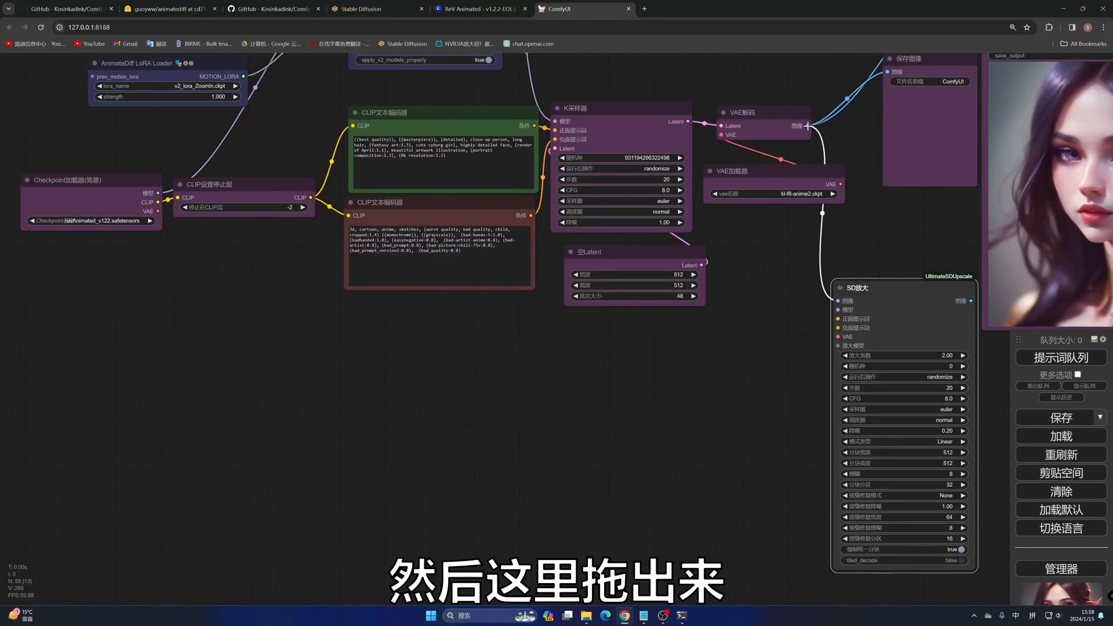
drag(755, 308, 729, 333)
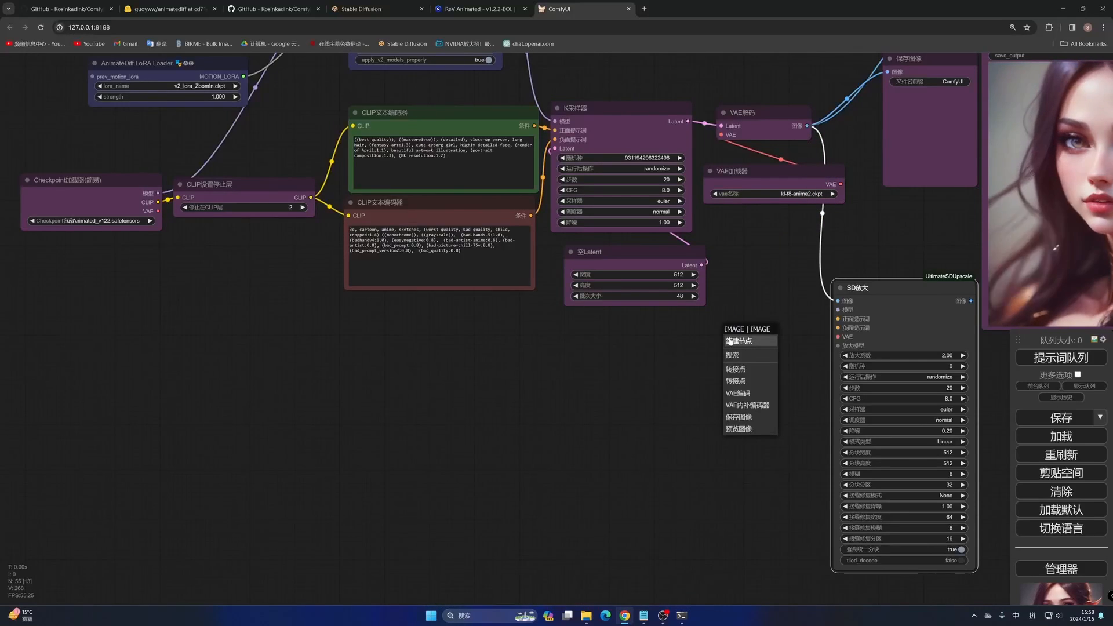
click(733, 343)
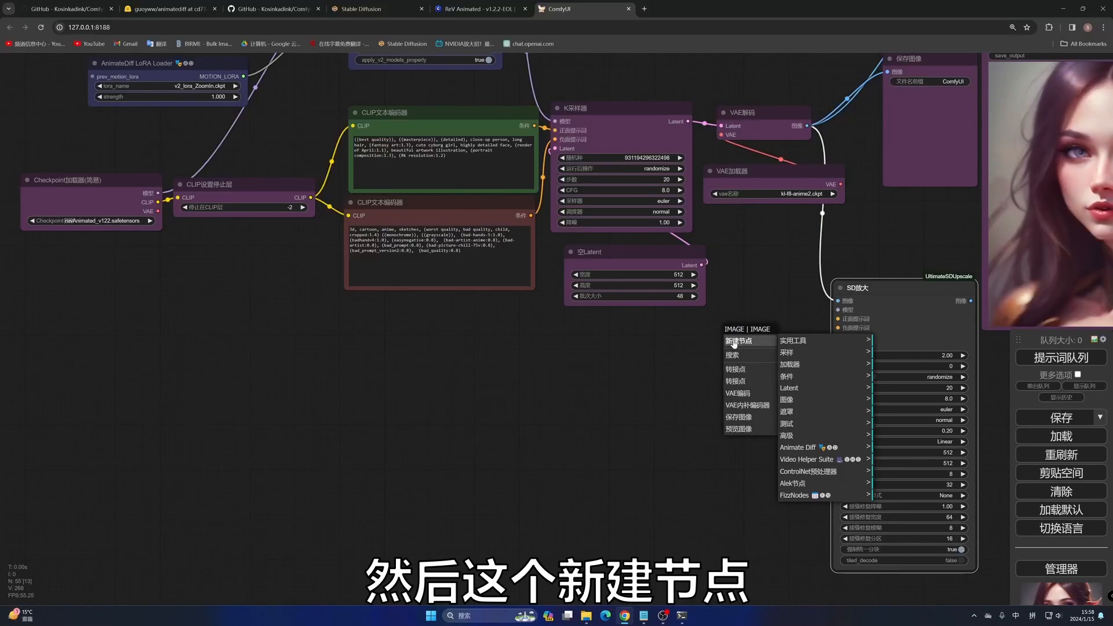
click(791, 380)
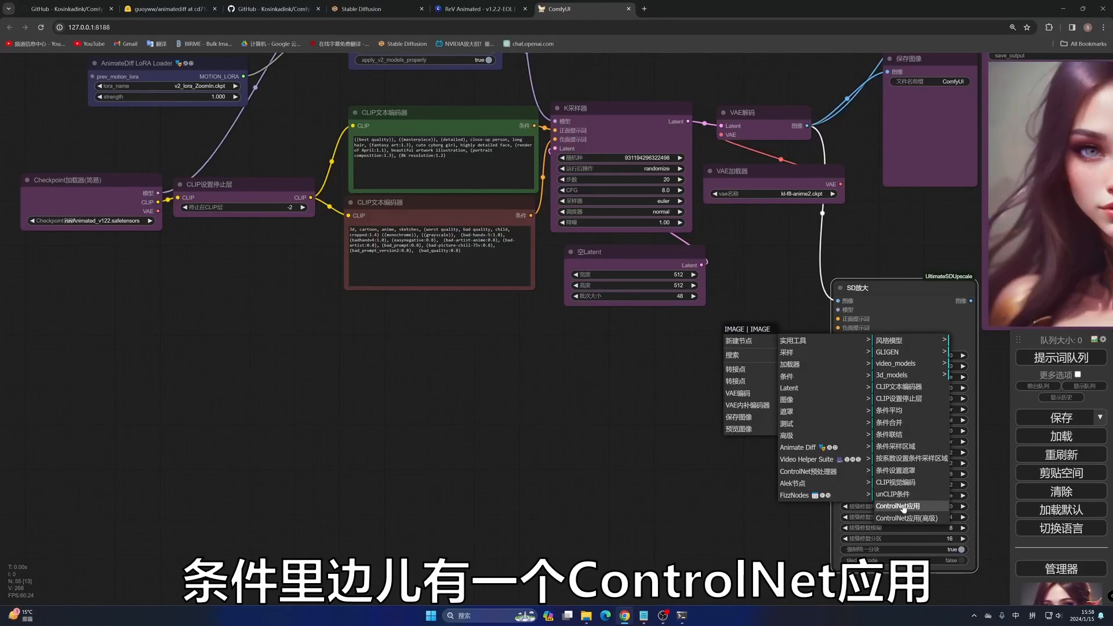
click(897, 506)
drag(822, 333, 732, 355)
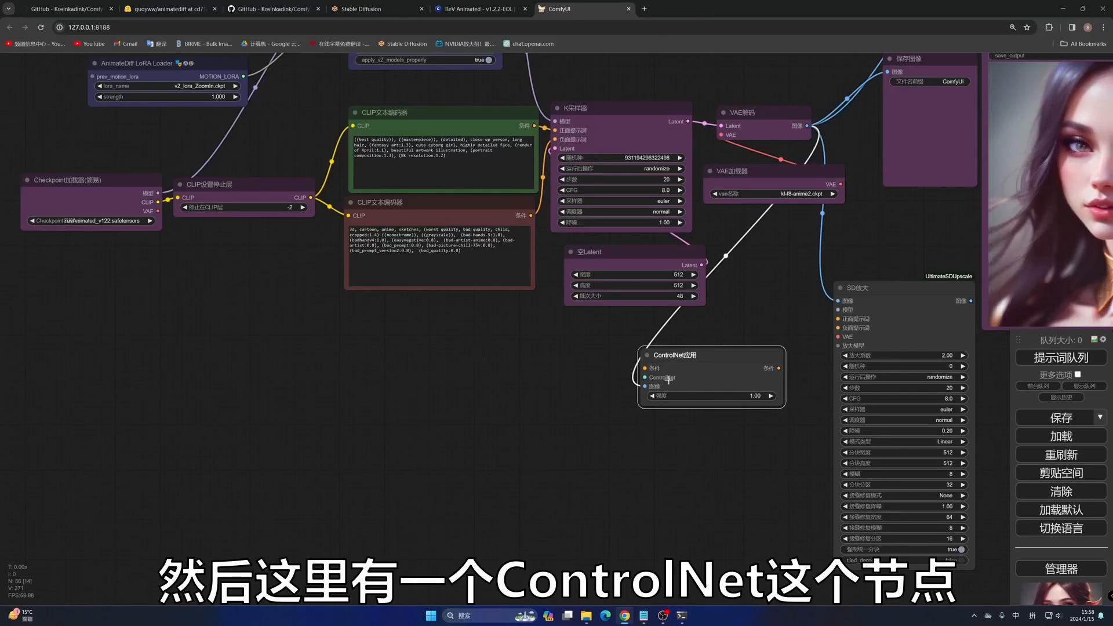
Step: Add a ControlNet加载器 feeding the ControlNet应用 node, select control_v11f1e_sd15_tile.pth, and arrange the two nodes side by side
drag(587, 386, 571, 387)
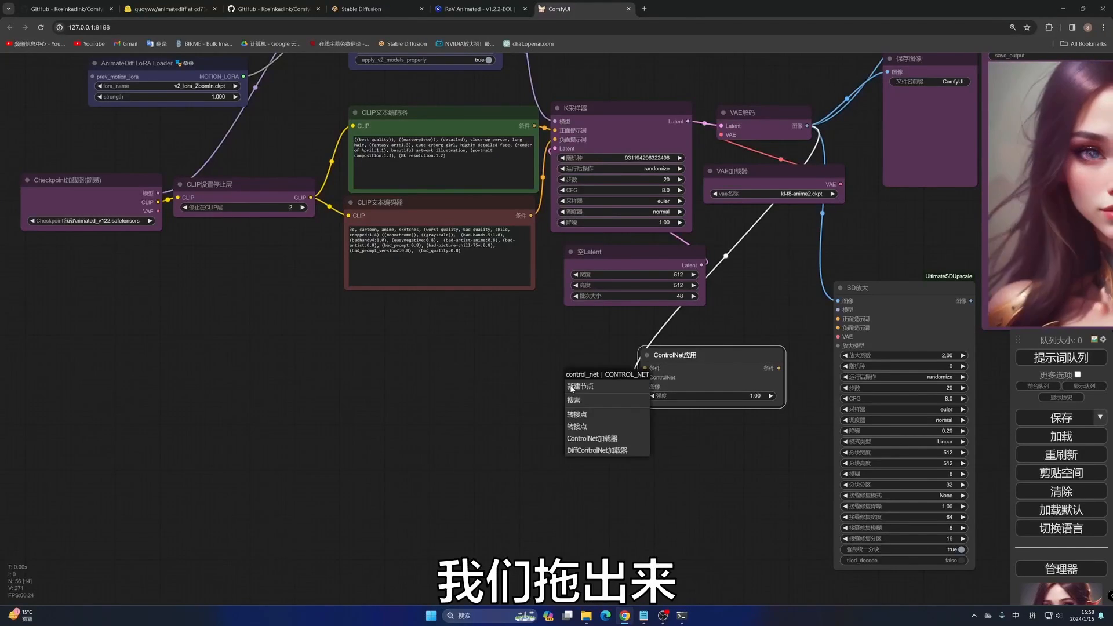
click(596, 440)
drag(643, 379, 509, 366)
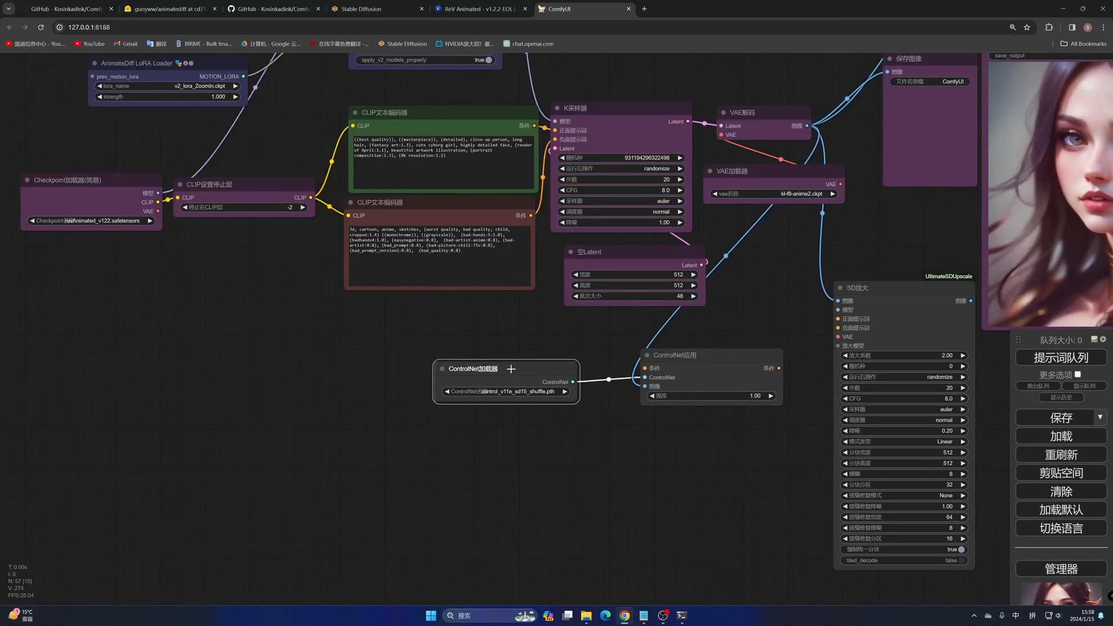
click(518, 393)
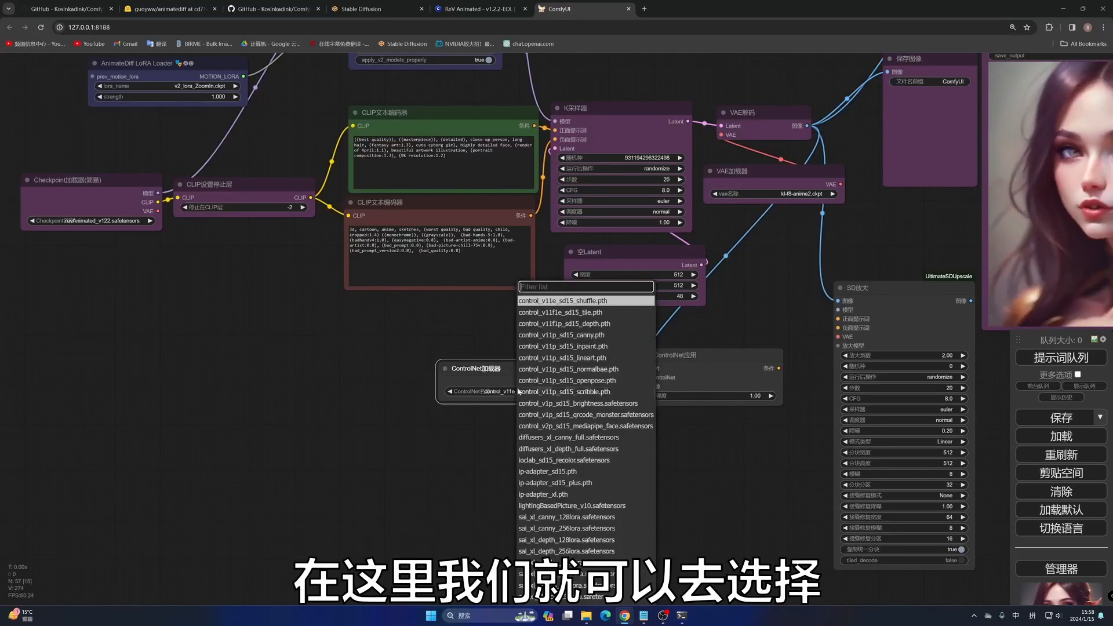
click(599, 314)
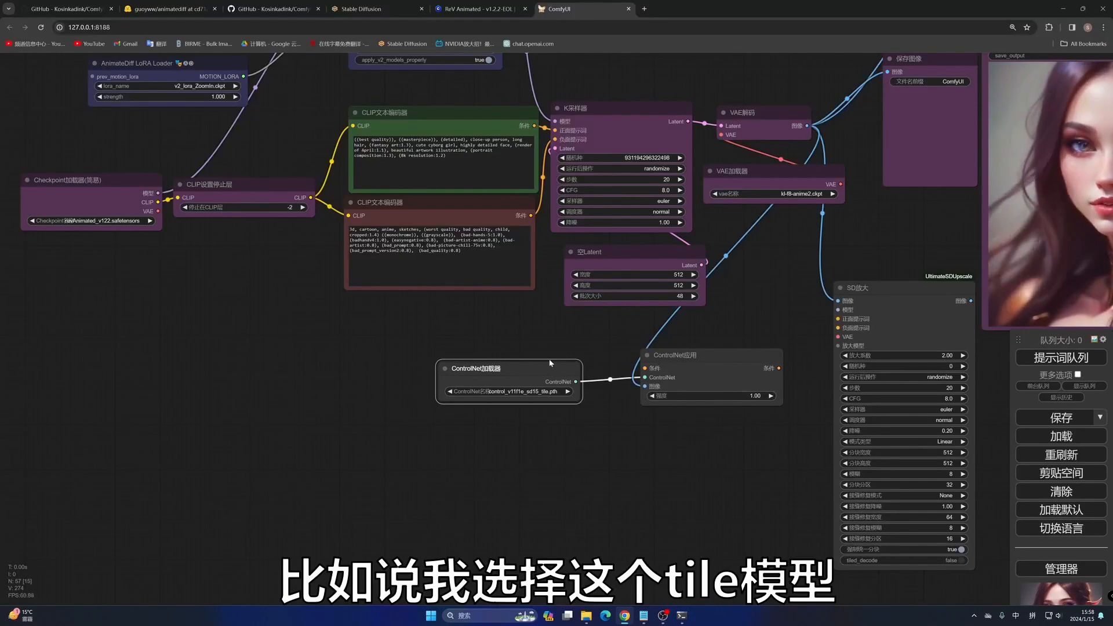
drag(557, 366, 539, 383)
mouse_move(714, 360)
mouse_down()
mouse_move(713, 395)
mouse_move(723, 365)
mouse_up()
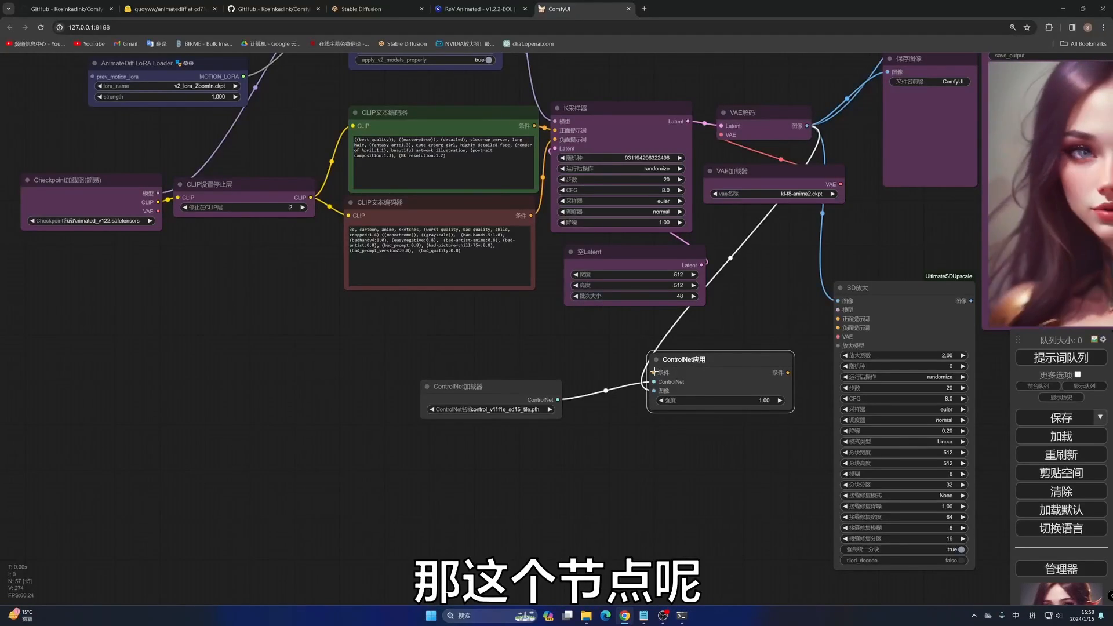
Step: Route the positive prompt through ControlNet应用 into SD放大's 正面提示词 input, and connect the negative prompt to its 负面提示词 input
drag(575, 210, 535, 126)
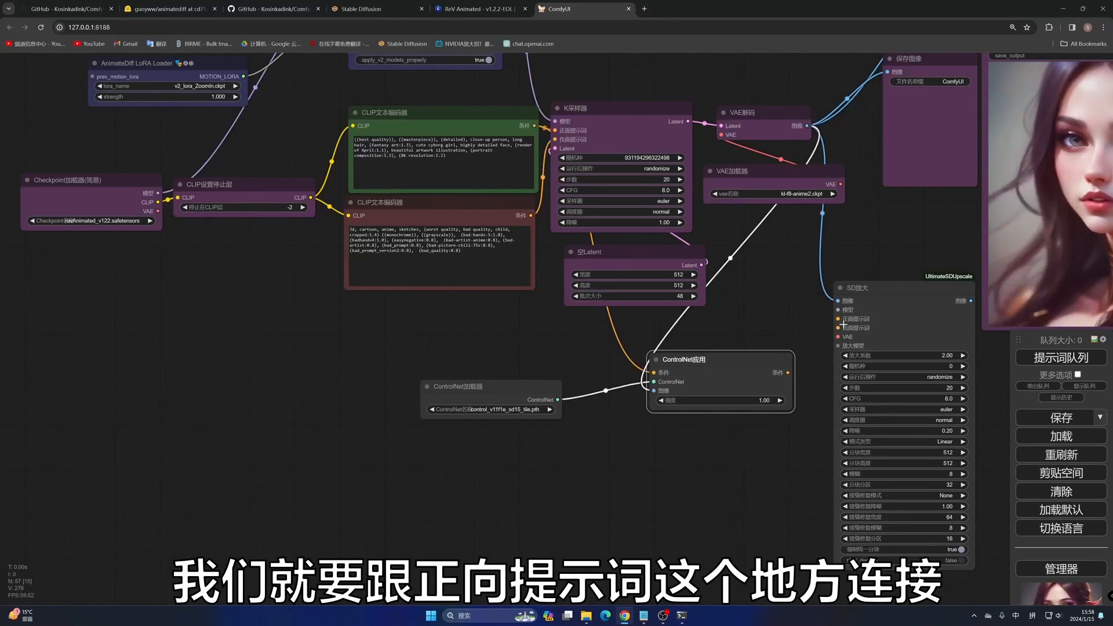
drag(803, 365, 837, 318)
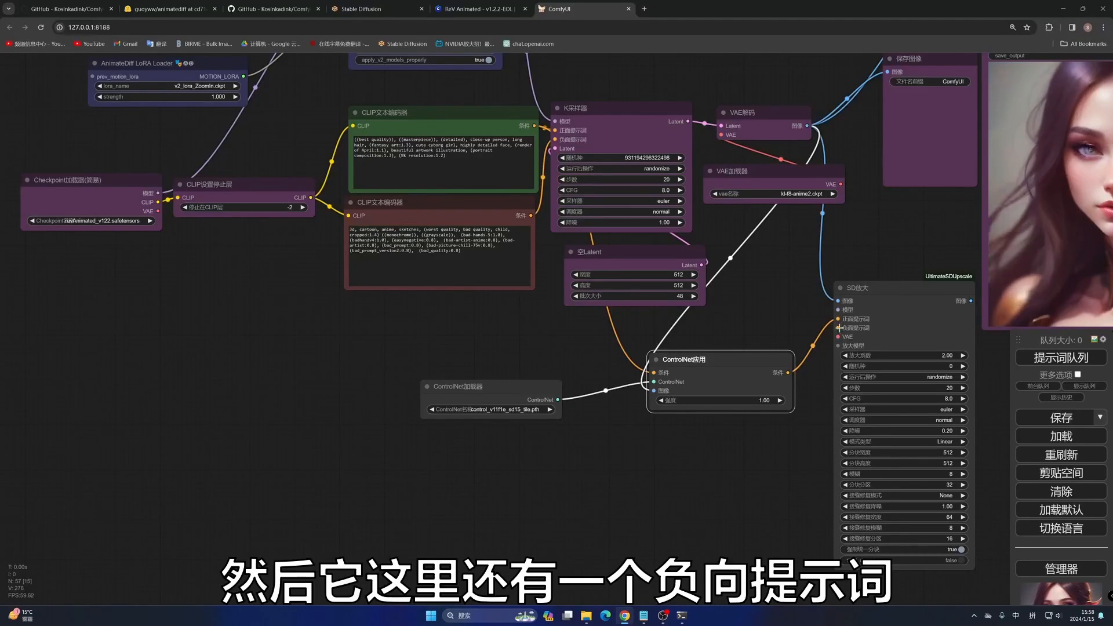
drag(838, 328, 544, 244)
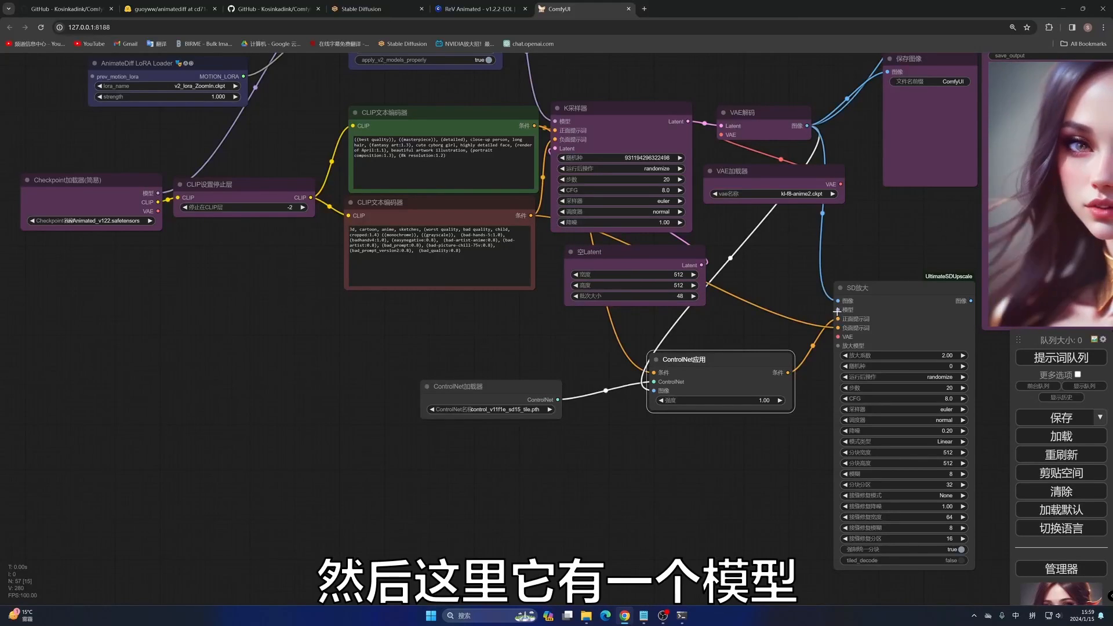
Step: Connect the AnimateDiff Loader's MODEL output and the VAE加载器's VAE output to the matching inputs of SD放大
drag(782, 253, 779, 366)
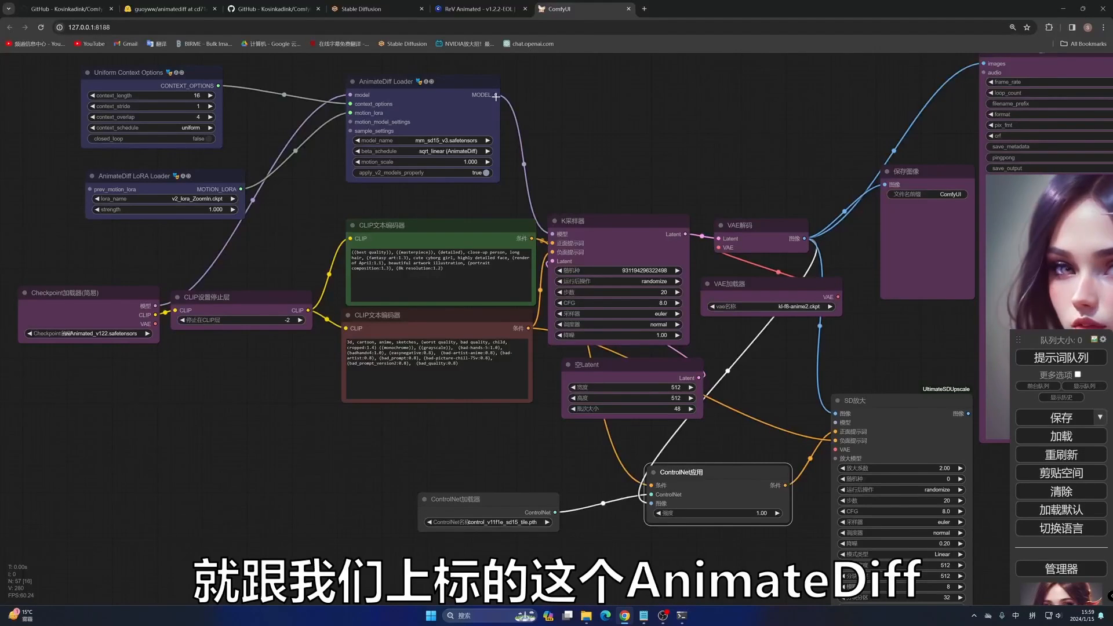
drag(495, 95, 835, 422)
drag(823, 477, 754, 413)
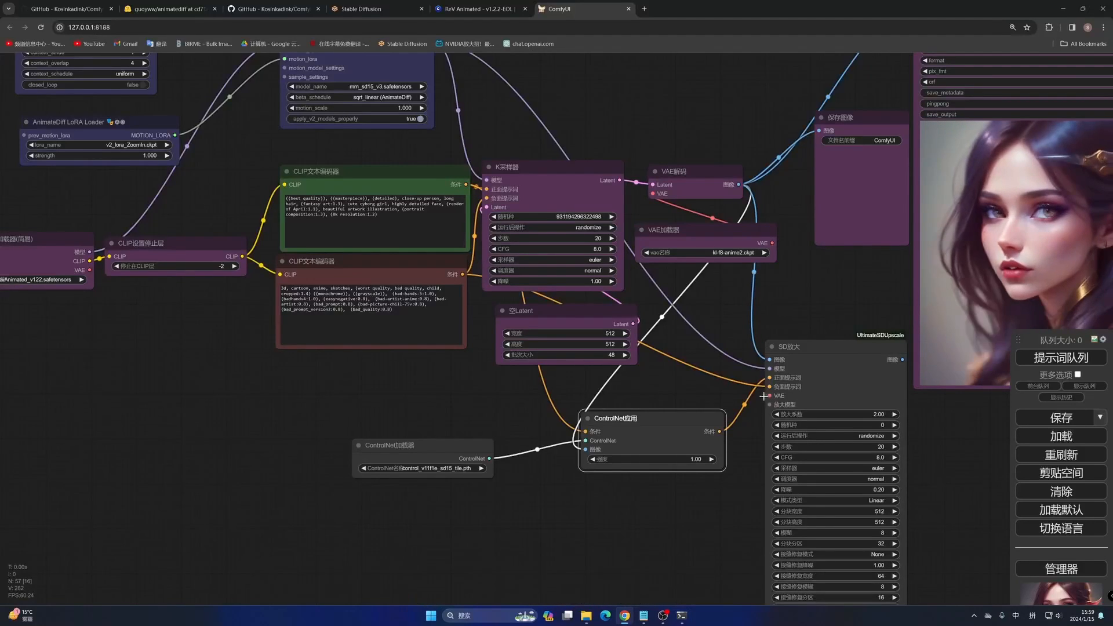
drag(769, 395, 772, 243)
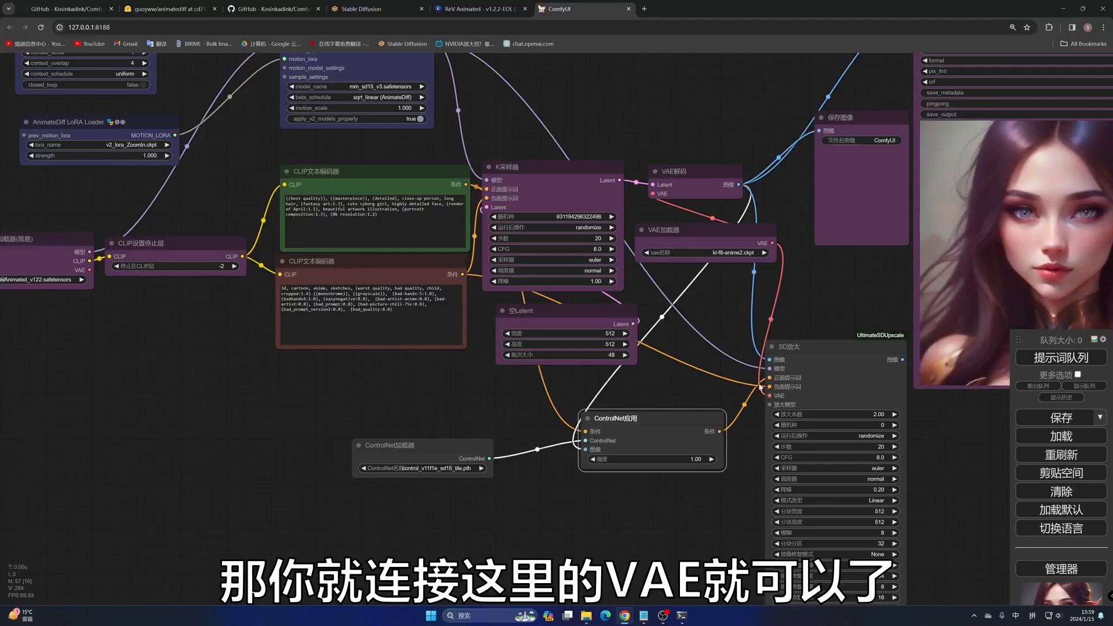
Step: Add a 放大模型加载器 node to SD放大's 放大模型 input below ControlNet应用 and select RealESRGAN_x4plus.pth
drag(752, 425, 659, 427)
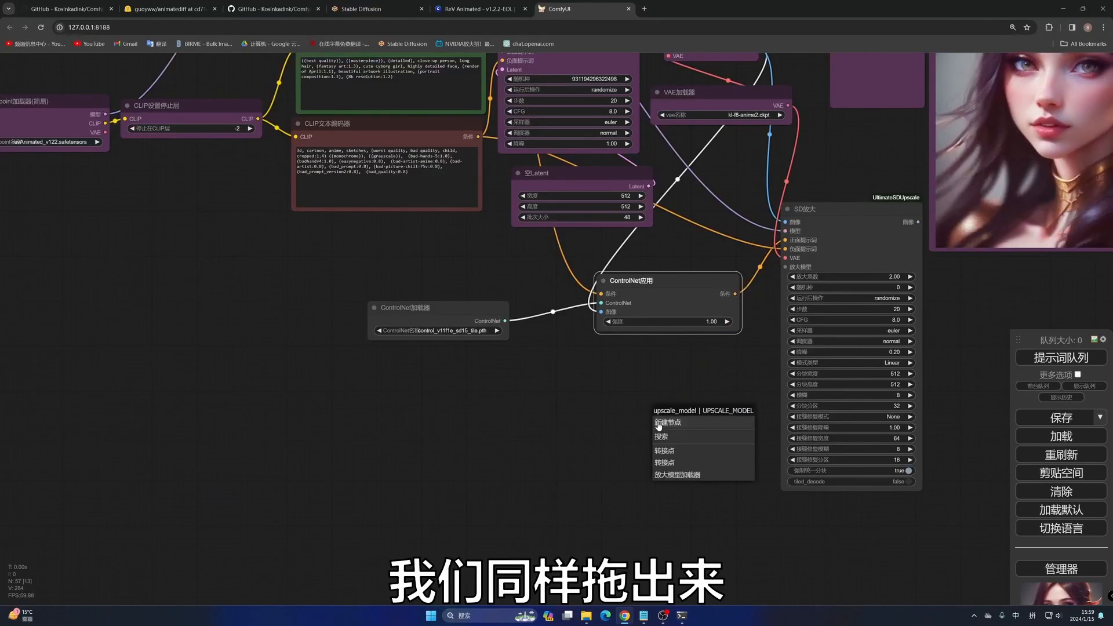
click(684, 475)
drag(735, 412, 614, 420)
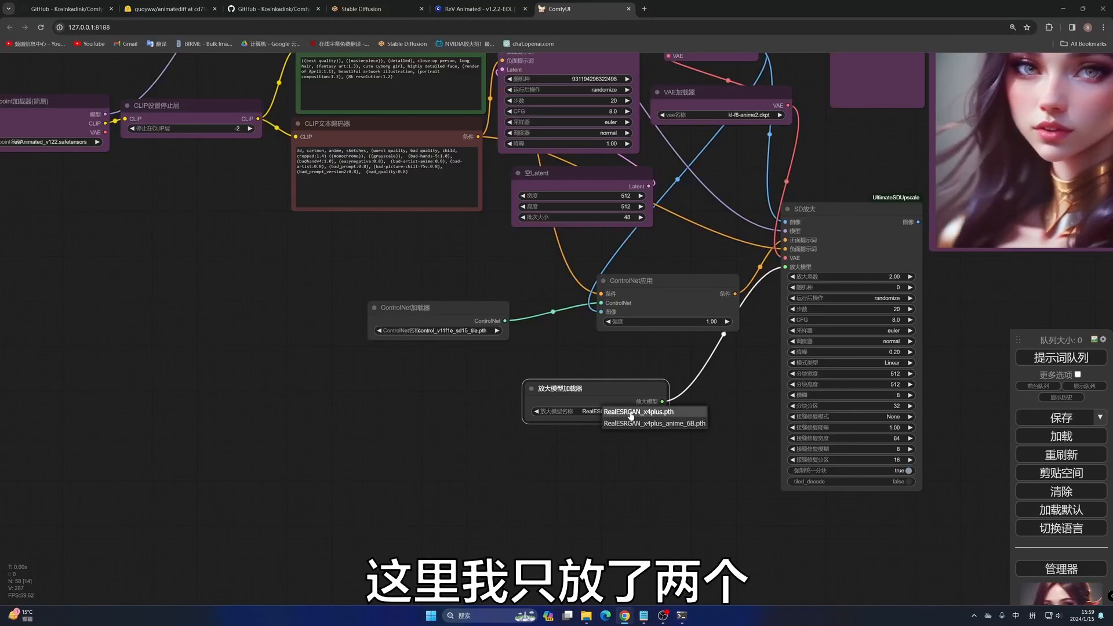
Step: Shift SD放大 down slightly and add a Video Helper Suite Video Combine node to its image output
drag(721, 404, 438, 462)
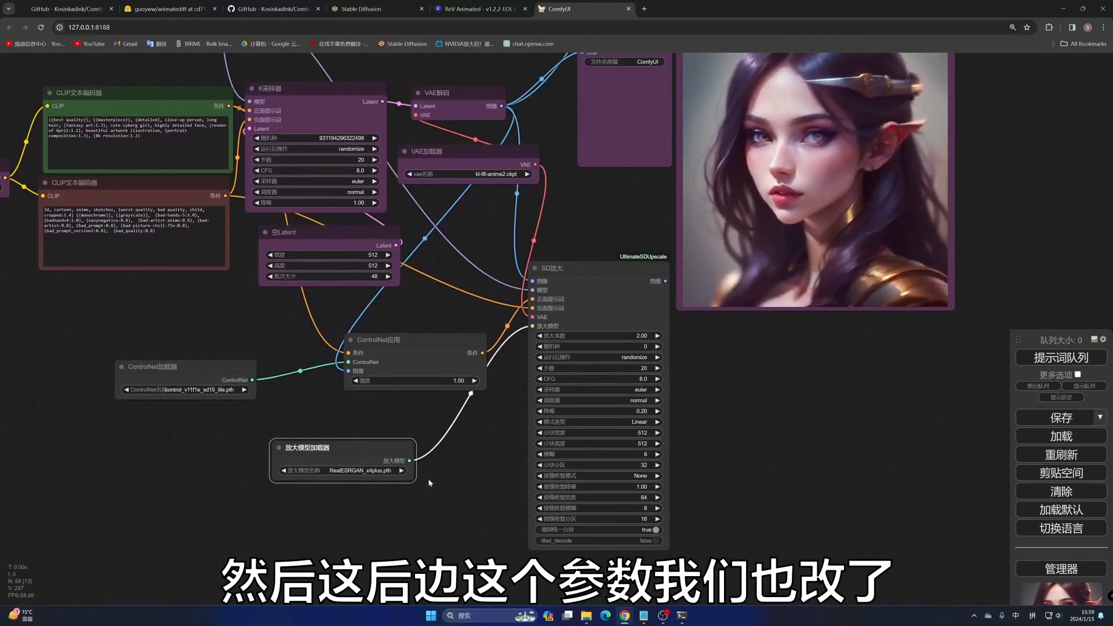
drag(612, 276, 594, 333)
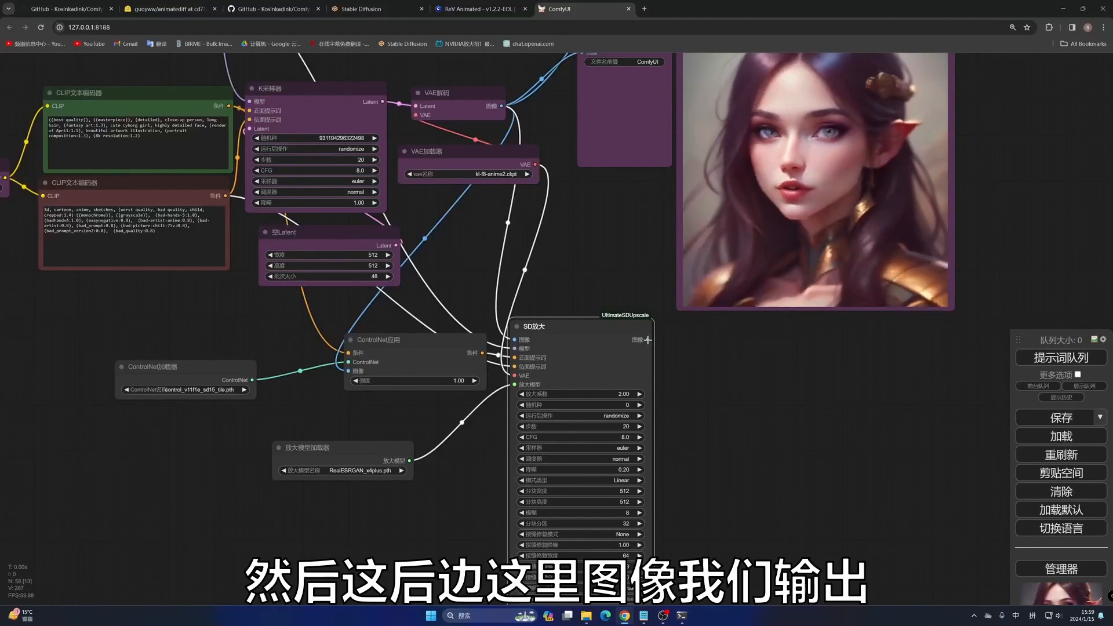
drag(647, 340, 753, 396)
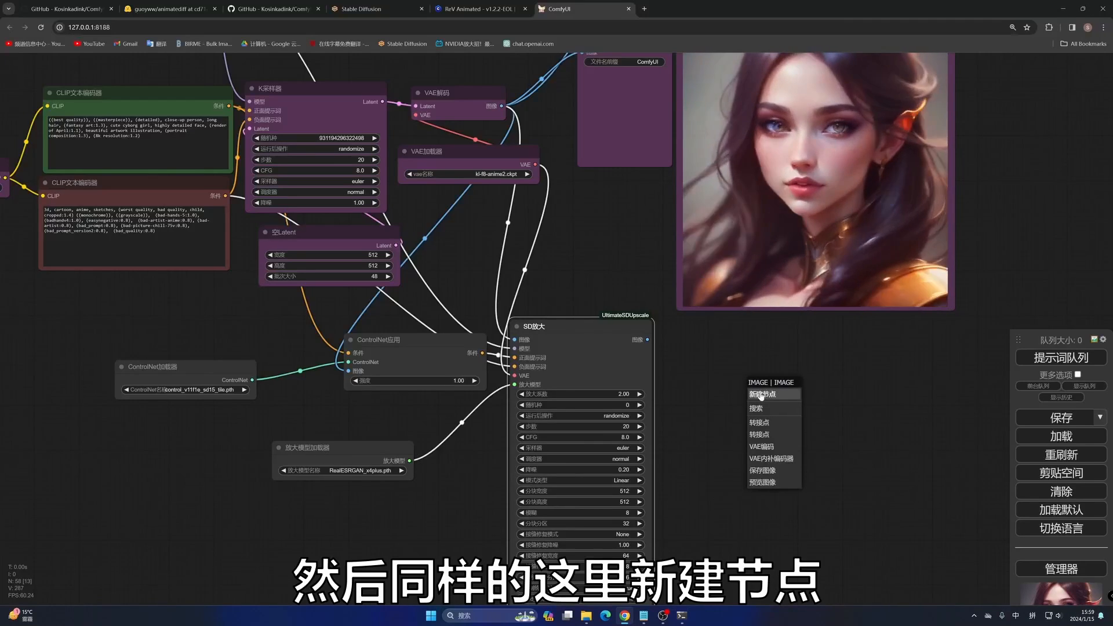
click(761, 395)
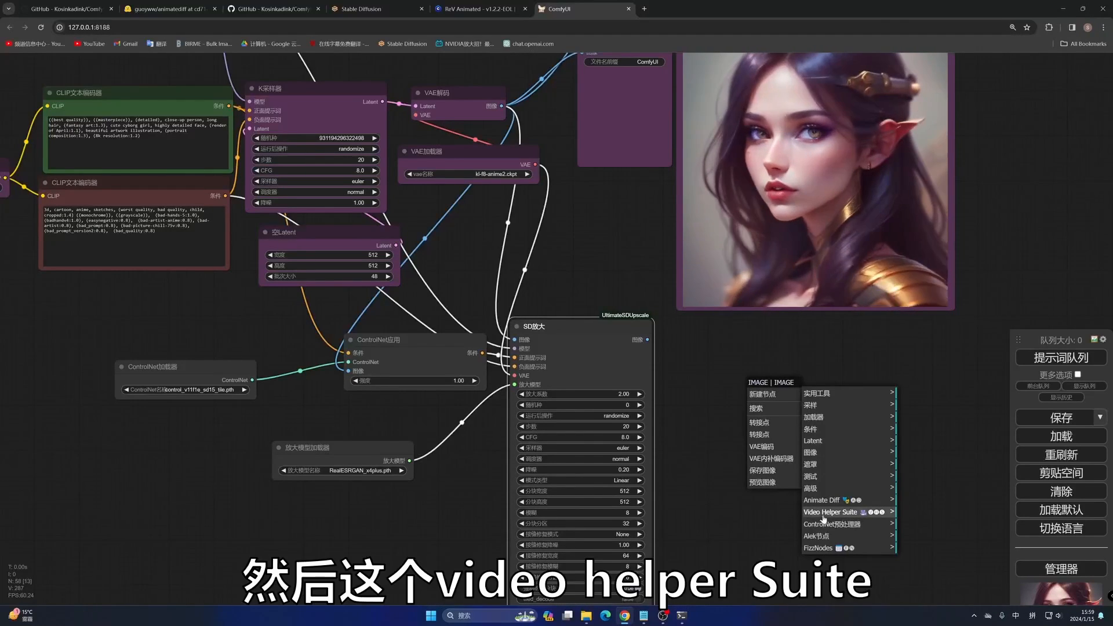
click(836, 514)
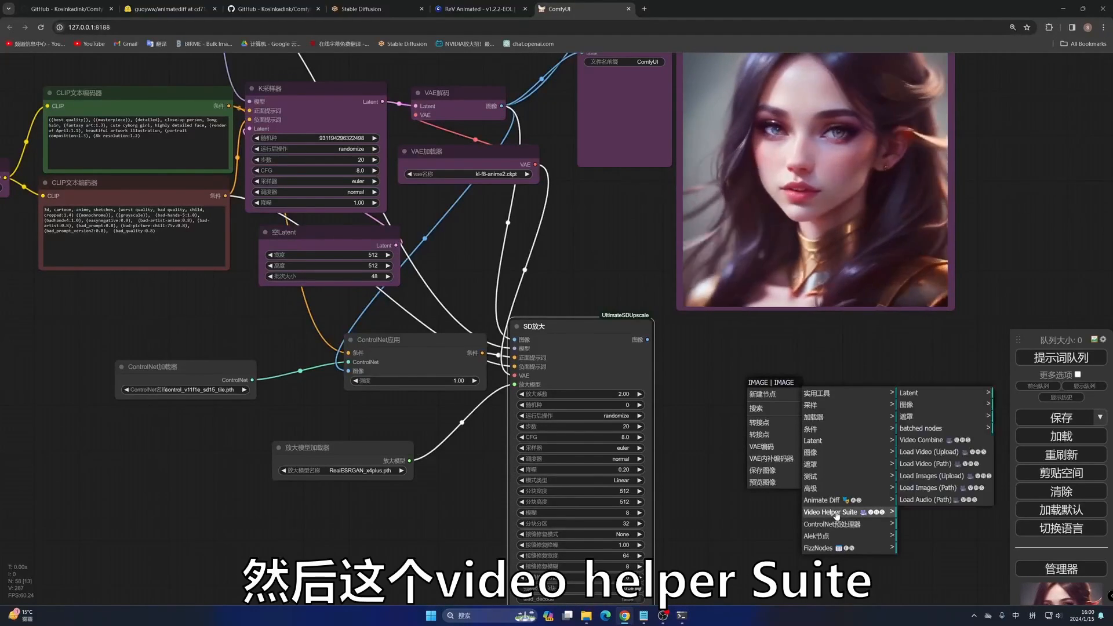
click(922, 440)
Step: Place the new Video Combine node to the right of the existing one and set its format to video/h265-mp4
drag(1082, 129, 1078, 110)
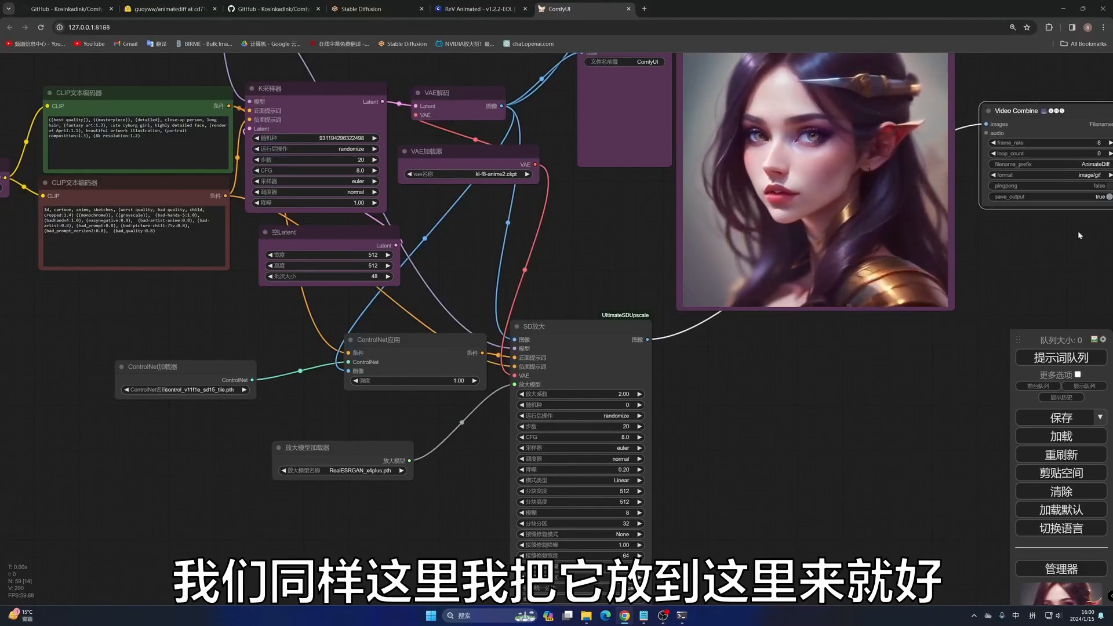
drag(1061, 255, 789, 525)
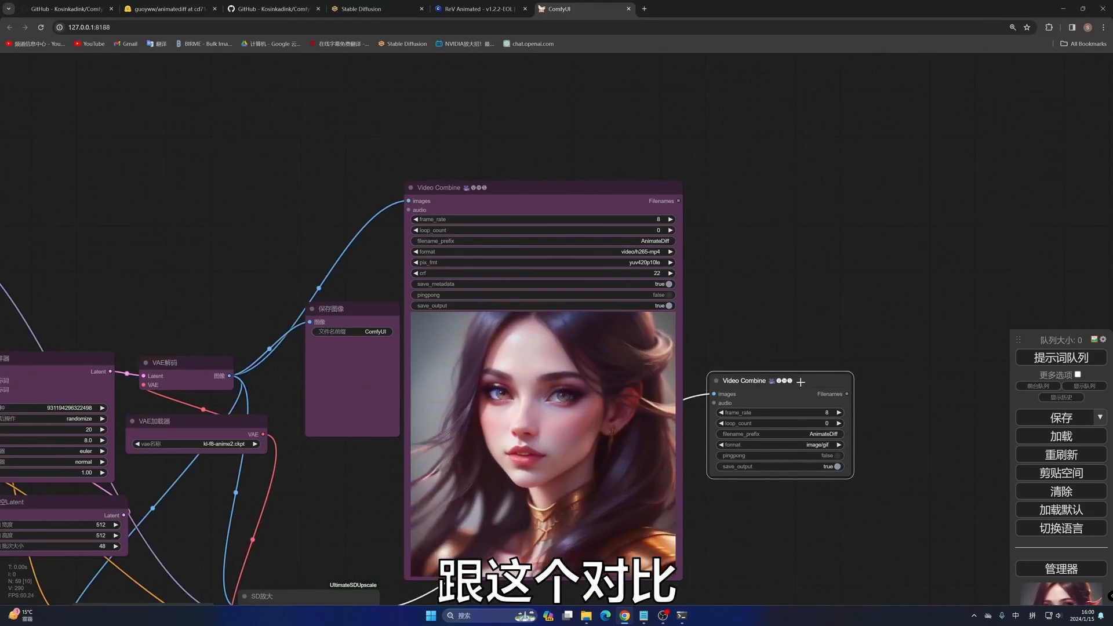
drag(811, 380, 853, 191)
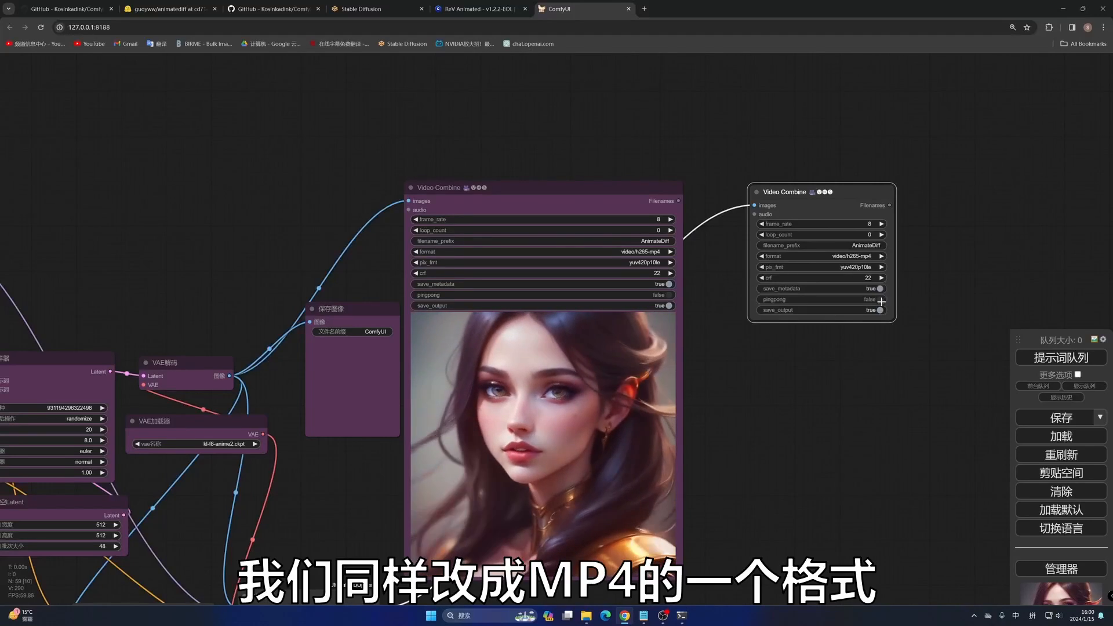
Step: Align the new Video Combine node with the top of the existing one and queue the workflow
drag(859, 190, 864, 186)
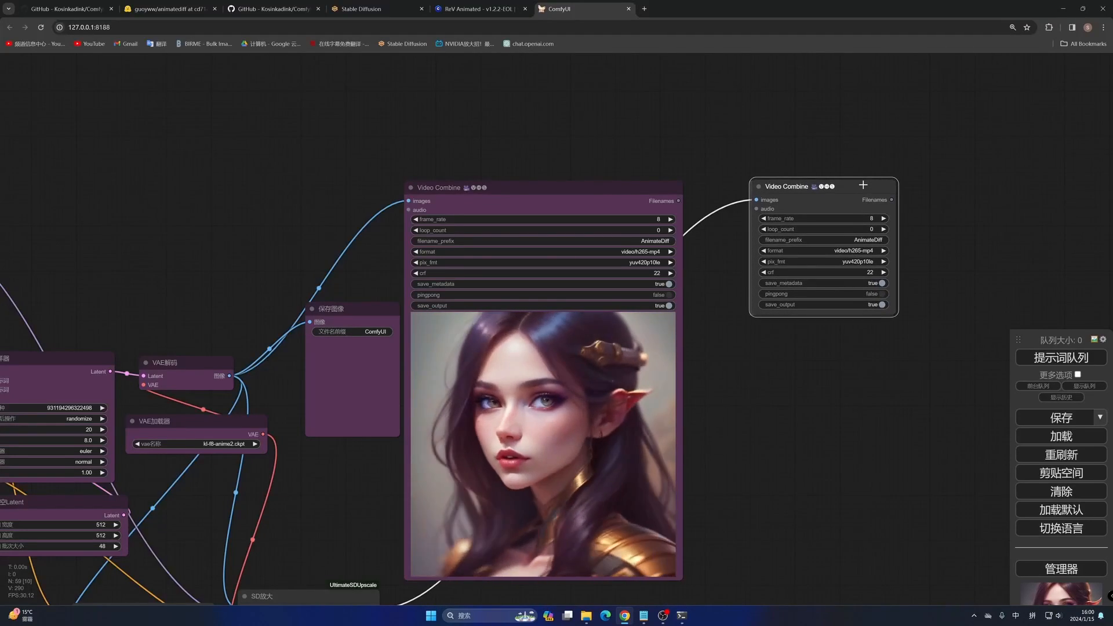
drag(858, 400, 1018, 283)
scroll(951, 346, down, 2)
drag(776, 457, 955, 422)
scroll(323, 284, down, 2)
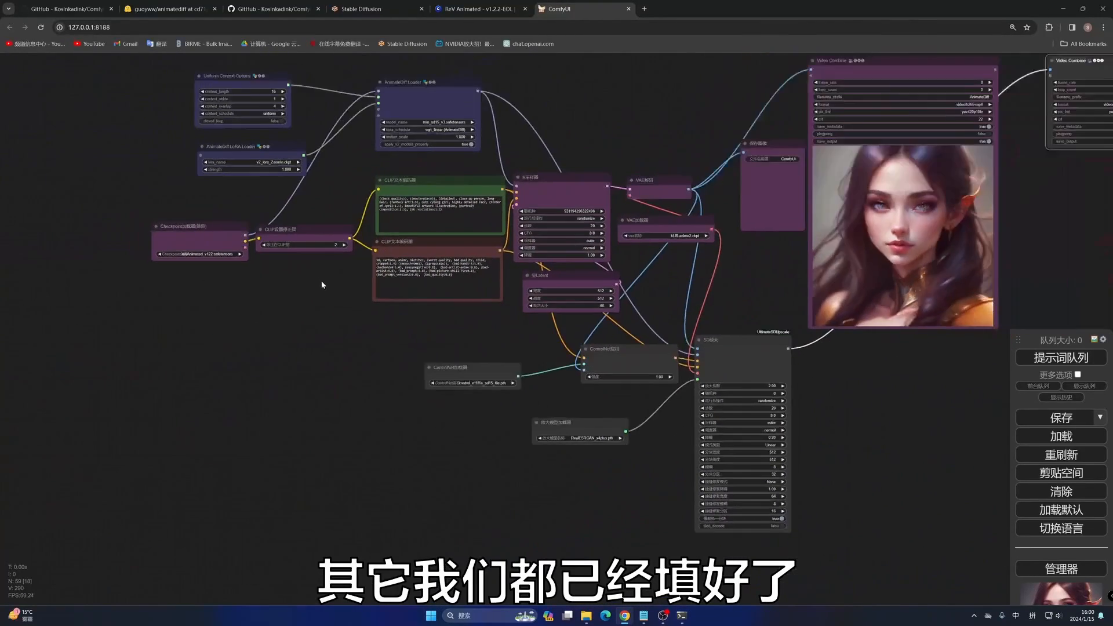
drag(332, 308, 315, 367)
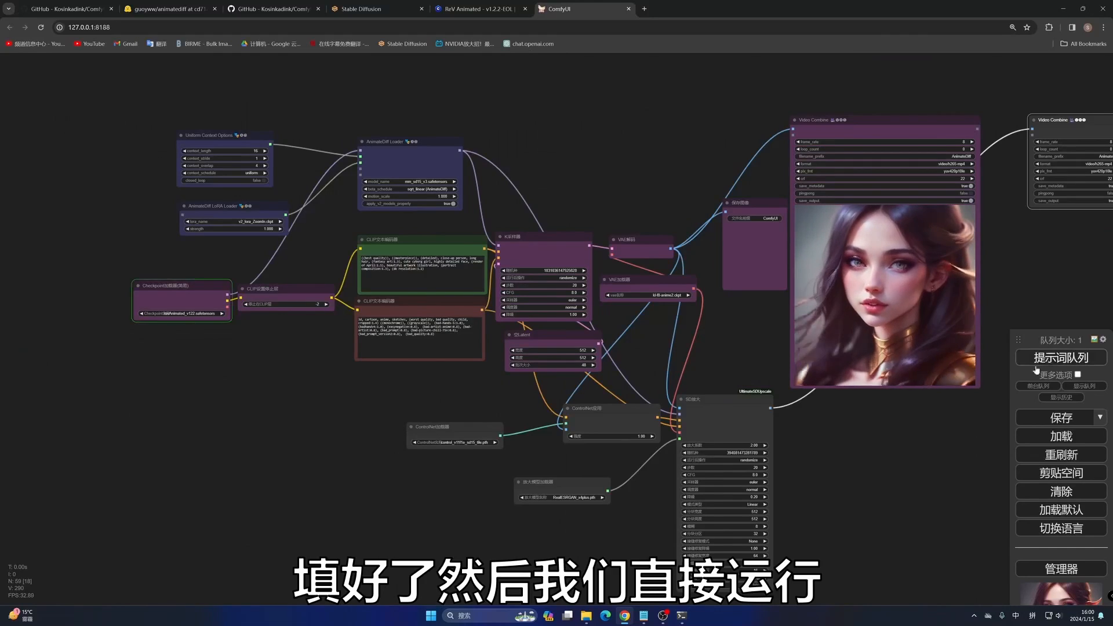
Step: Create a new group on the empty canvas beside SD放大 and title it 放大
drag(878, 448, 825, 411)
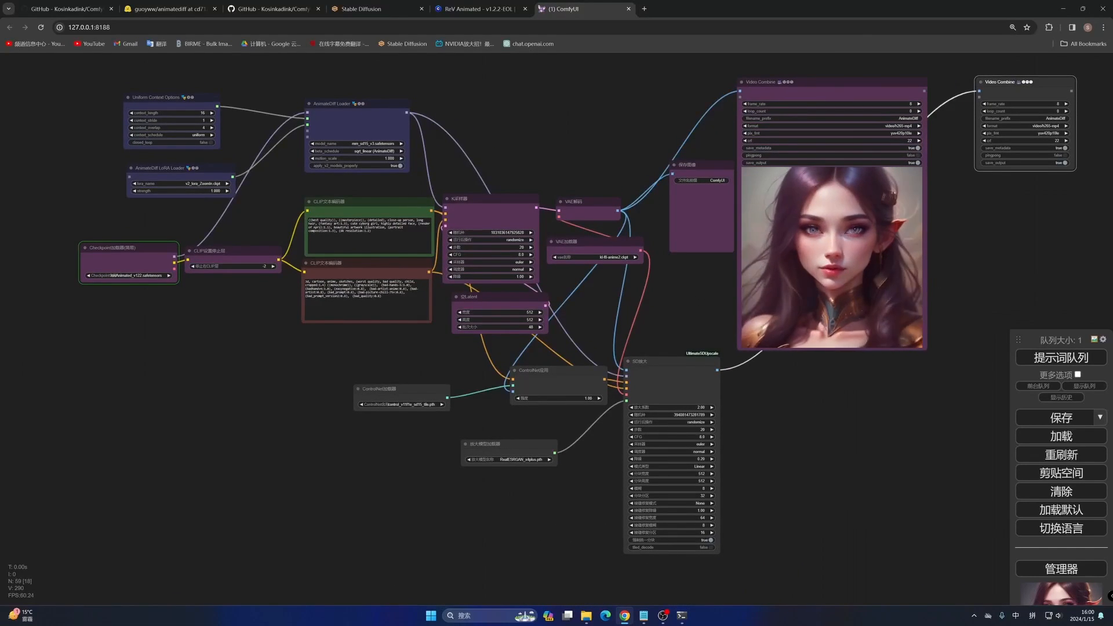
drag(853, 455, 767, 398)
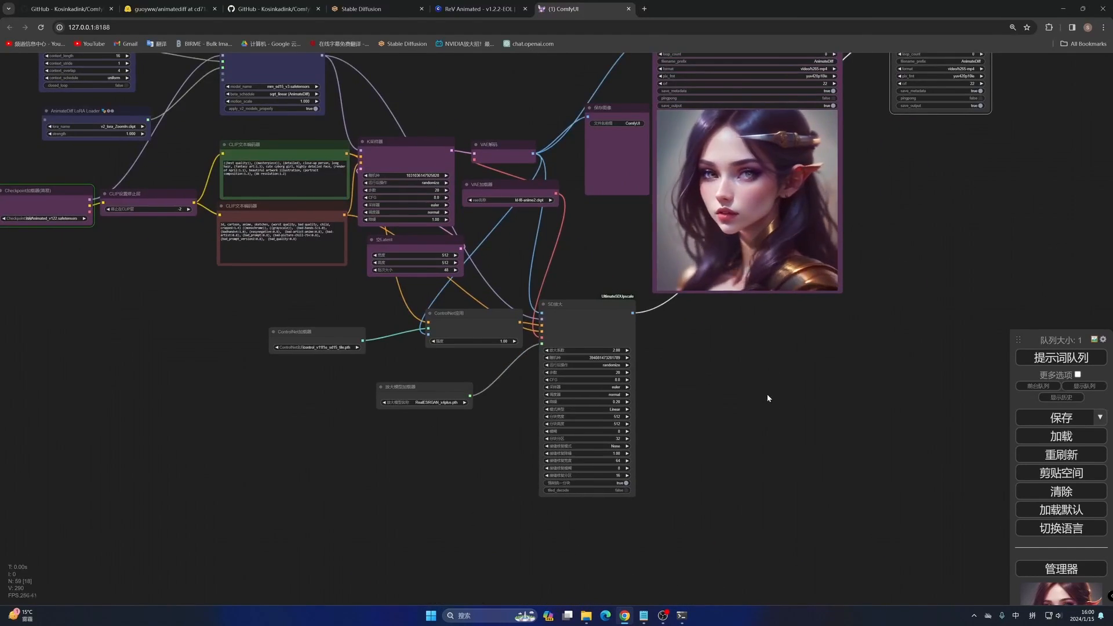
right_click(735, 376)
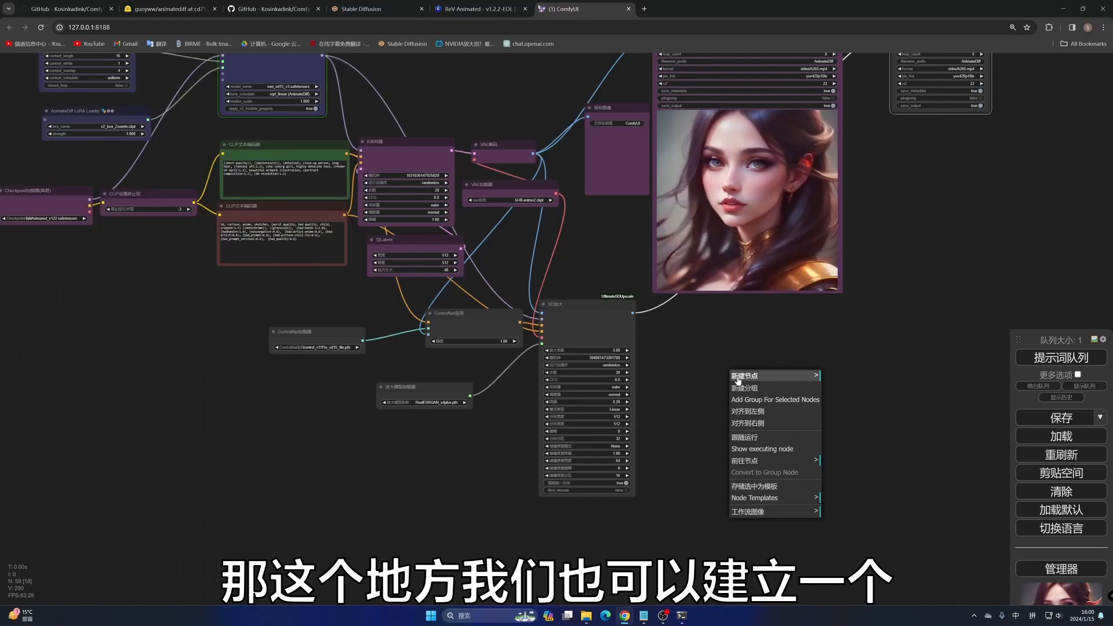
click(750, 385)
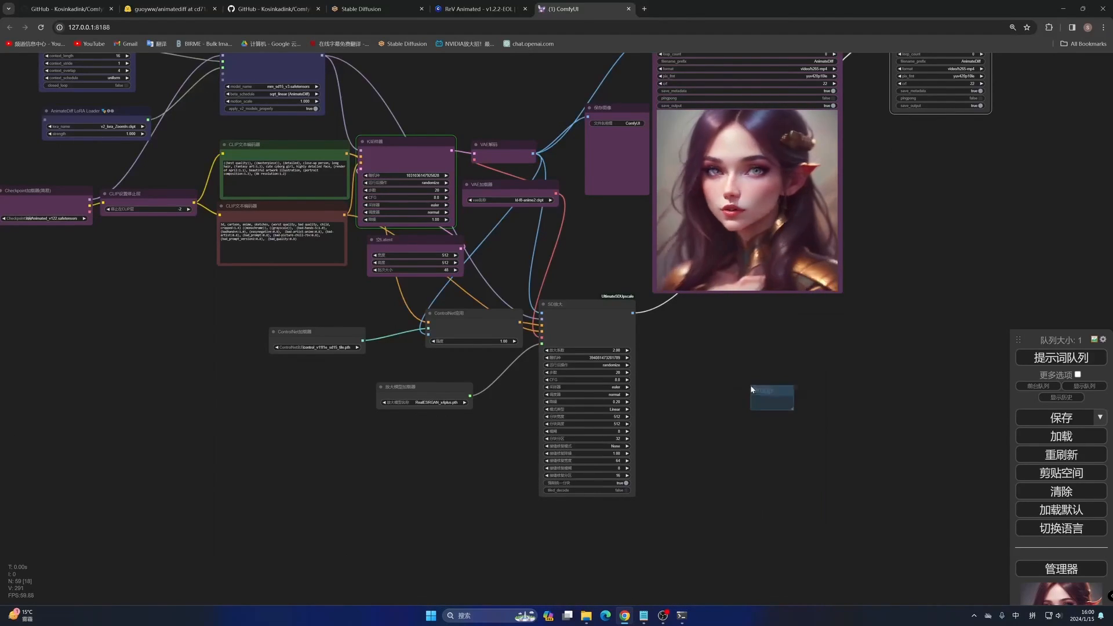
right_click(775, 391)
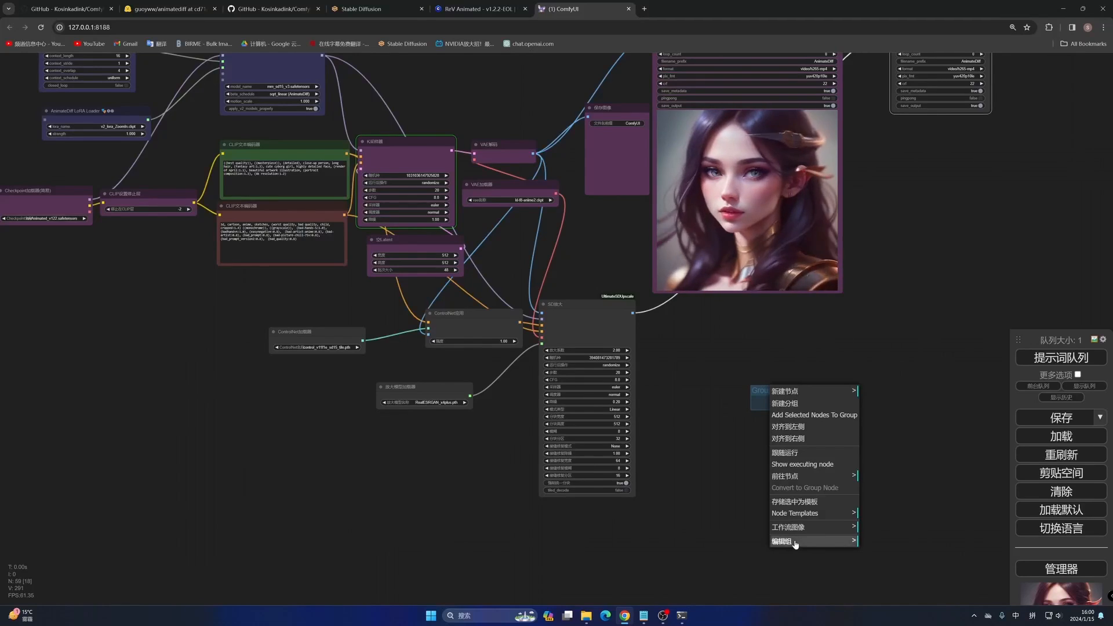
mouse_move(795, 543)
click(872, 542)
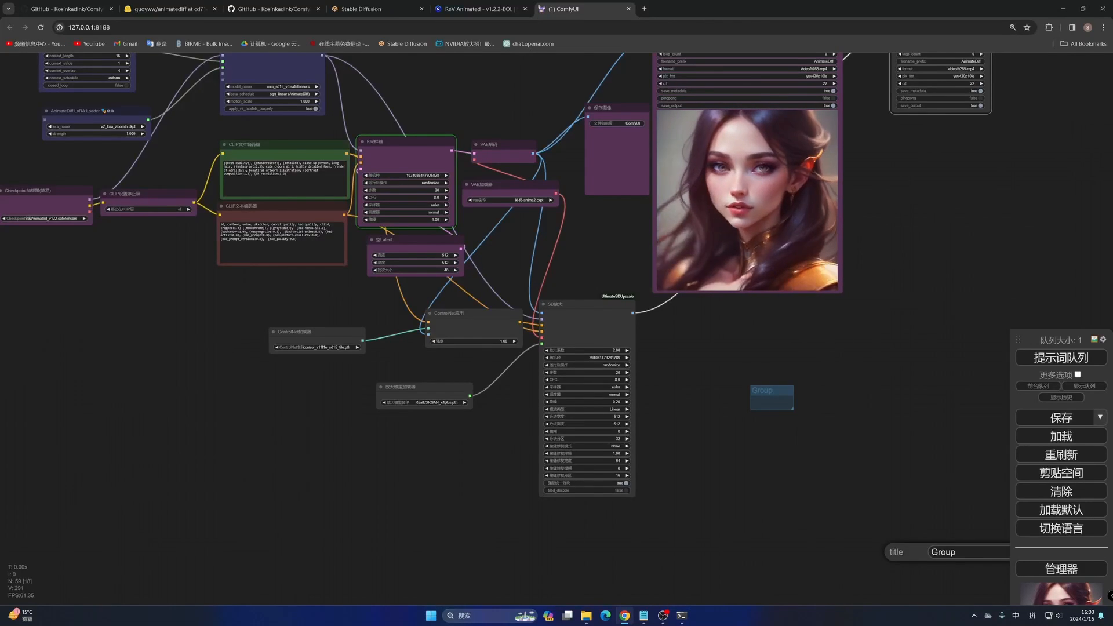
drag(963, 553, 922, 554)
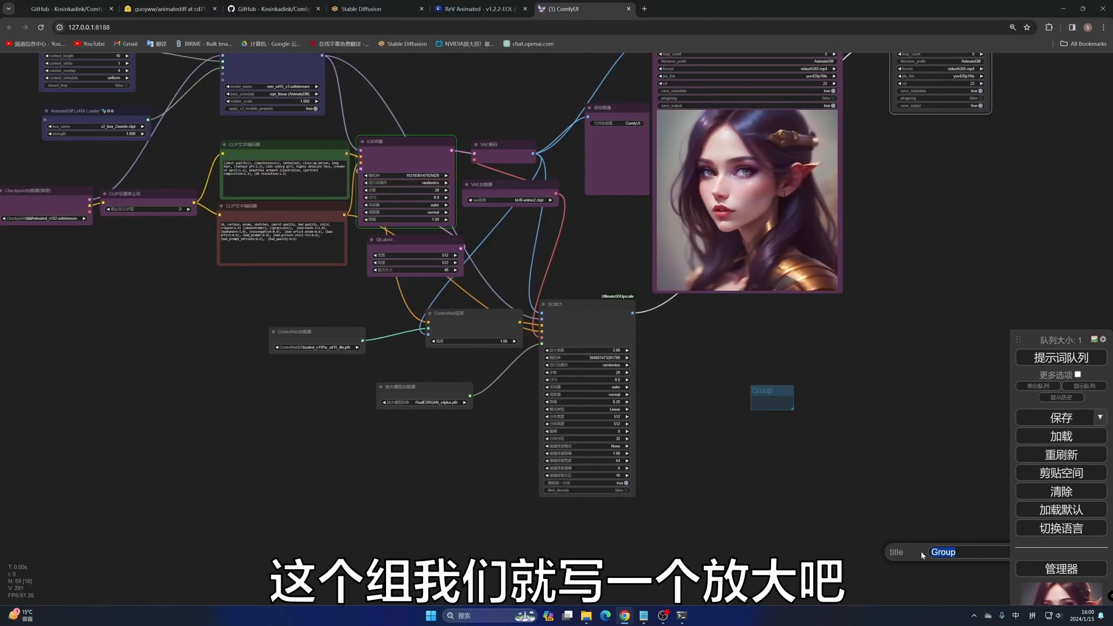
text(fangd)
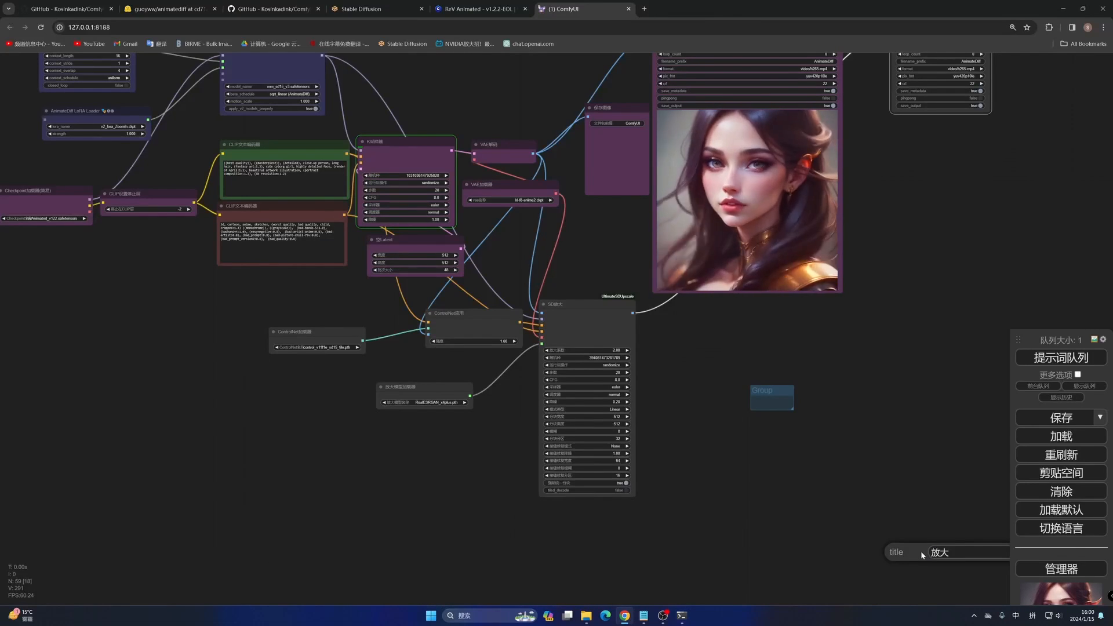
key(space)
key(Return)
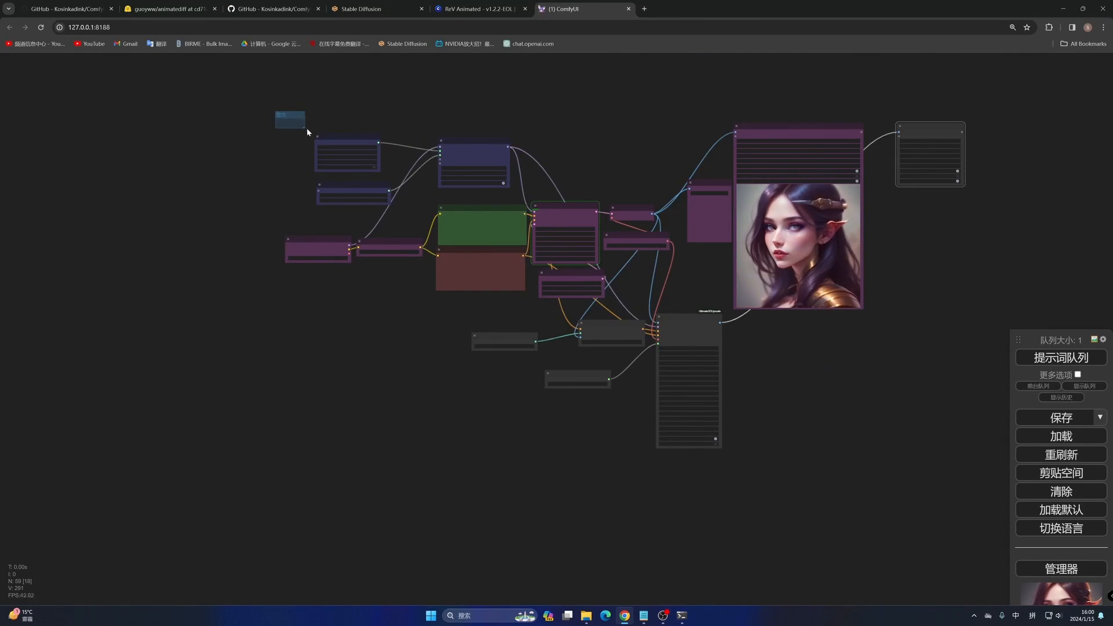
Step: Stretch the 放大 group around the whole upscaling workflow and move it up close to the group above
drag(304, 127, 1009, 457)
drag(777, 90, 778, 197)
drag(748, 223, 748, 174)
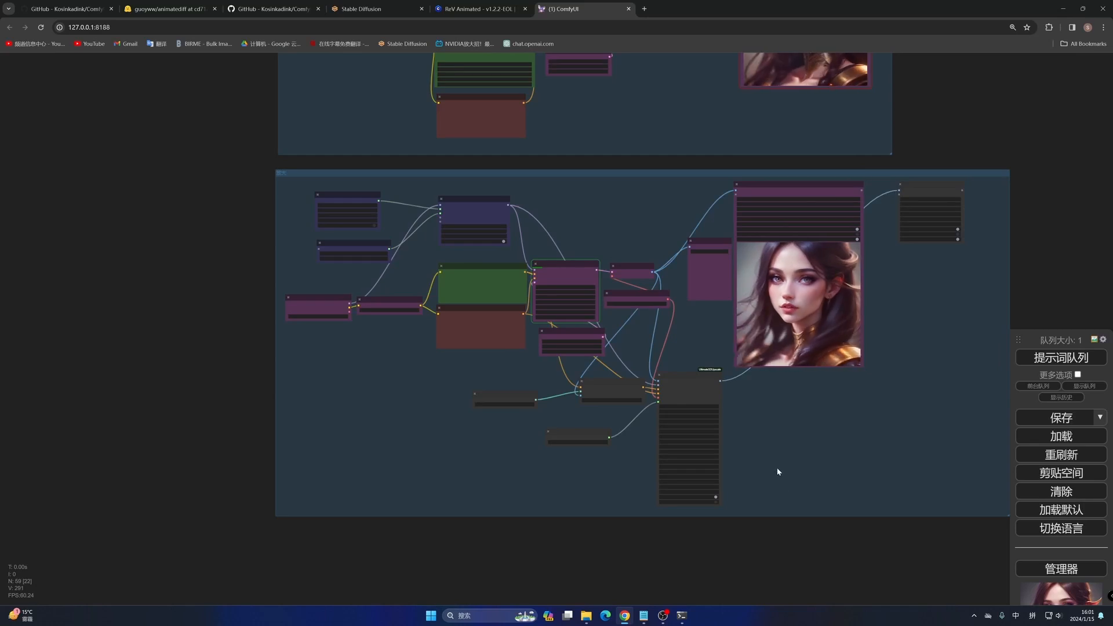
Step: Colour the SD放大, ControlNet应用, ControlNet加载器 and 放大模型加载器 nodes cyan (青) together
scroll(1077, 192, up, 8)
drag(802, 391, 964, 97)
scroll(568, 375, down, 3)
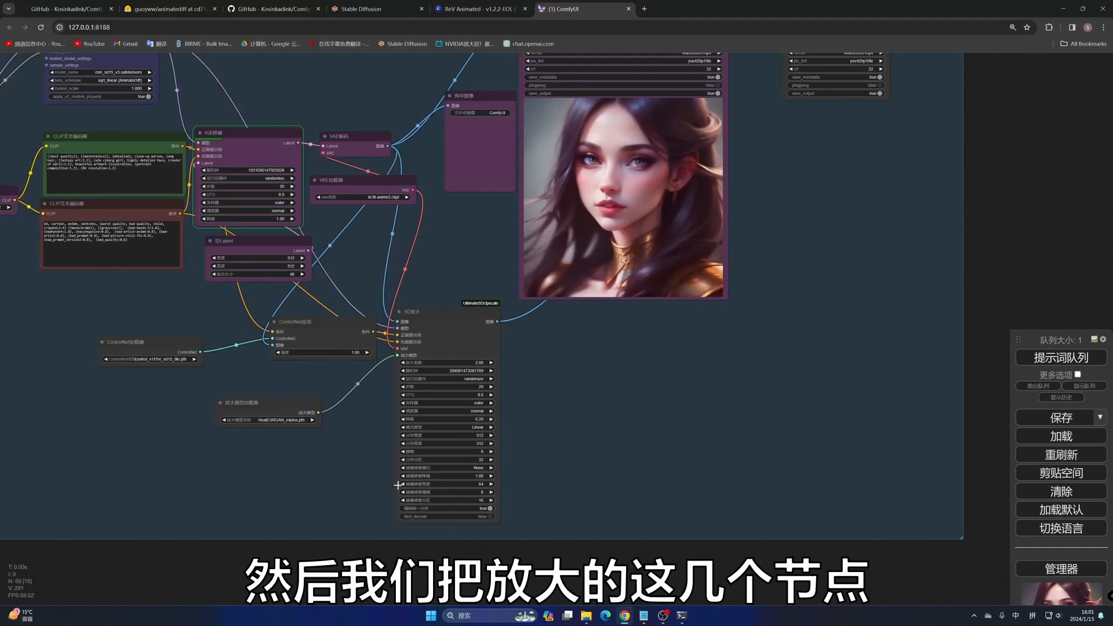
drag(288, 551, 452, 527)
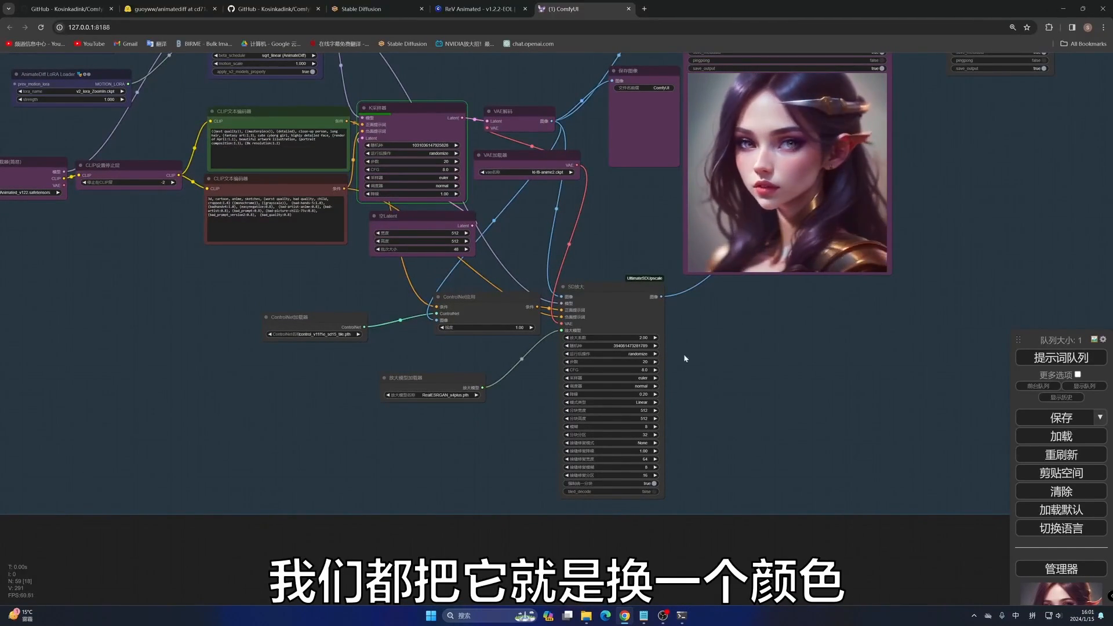
right_click(613, 309)
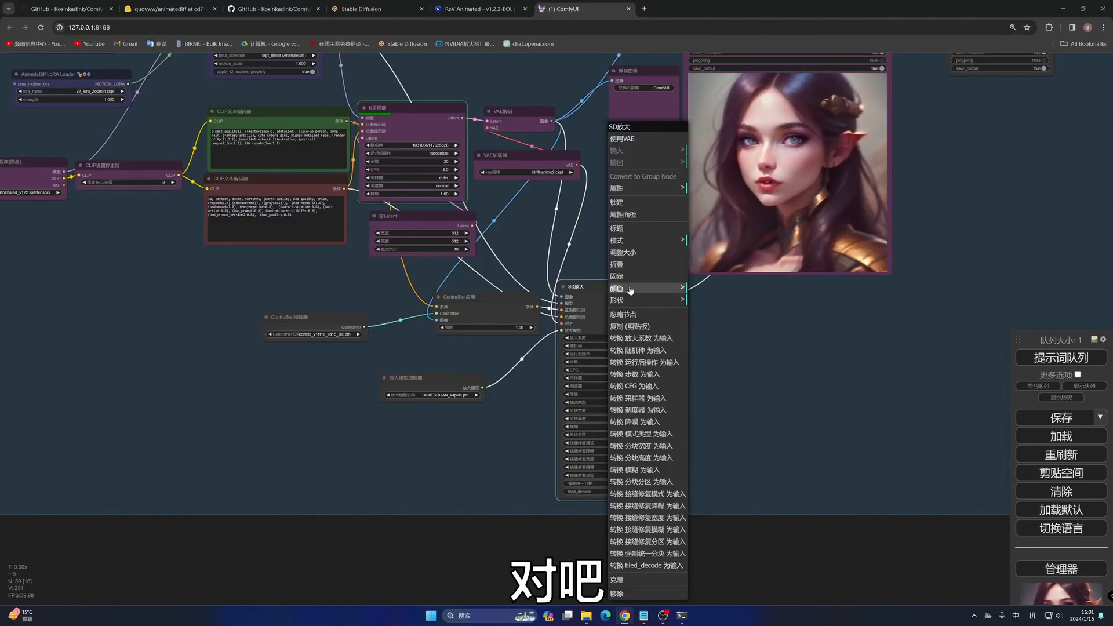
click(847, 375)
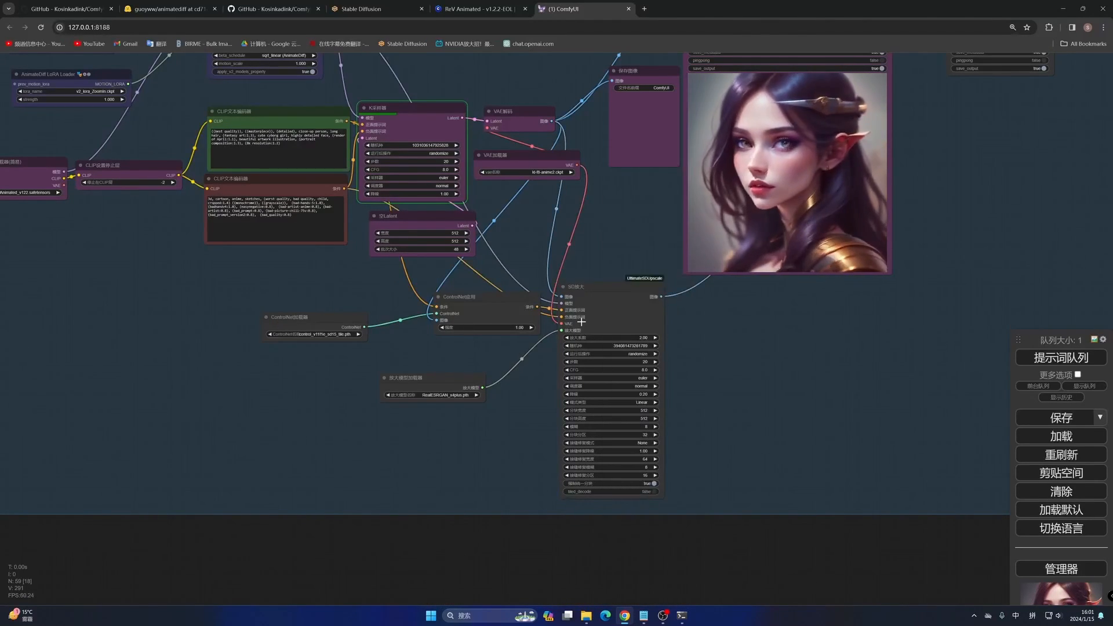
ctrl+click(321, 319)
ctrl+click(465, 303)
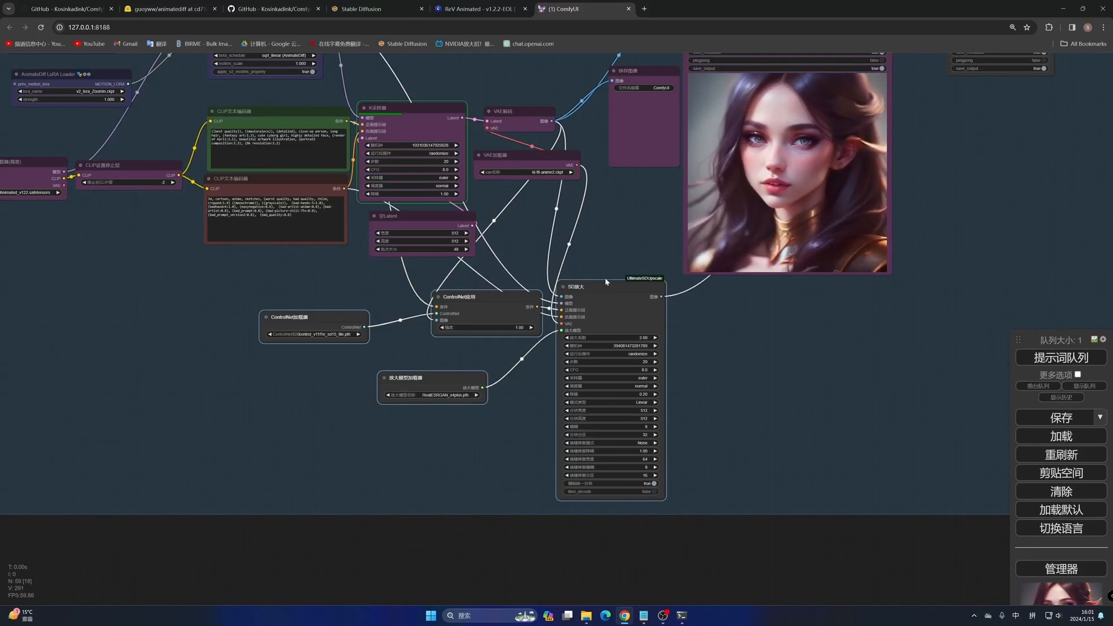
right_click(609, 298)
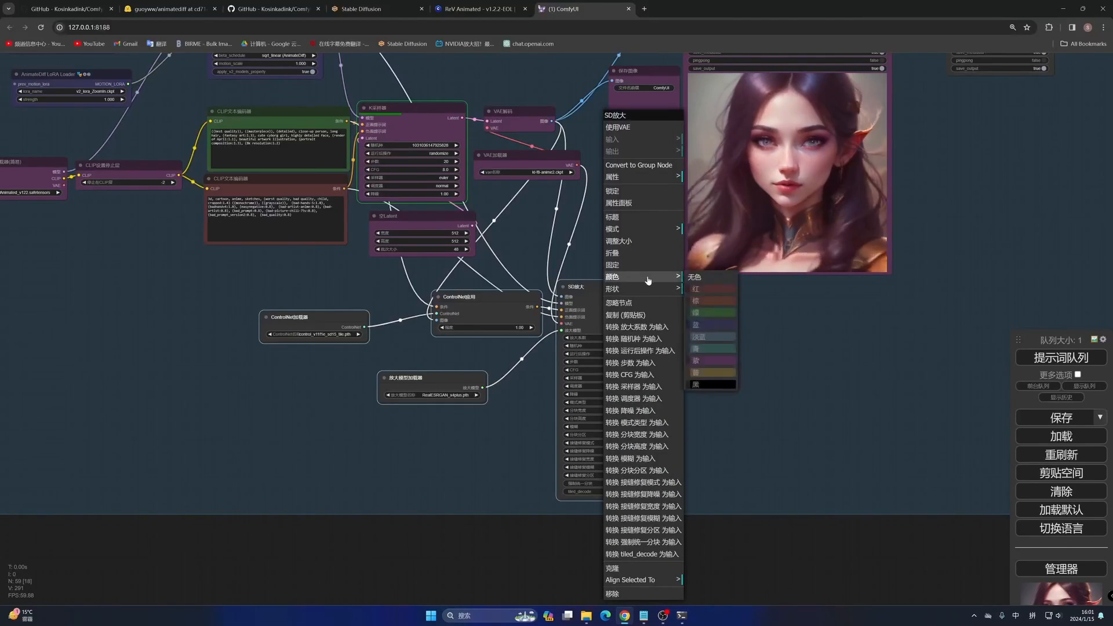
click(719, 349)
Step: Give the Video Combine node that outputs the upscaled video the same cyan (青) colour
drag(936, 201, 713, 423)
click(789, 202)
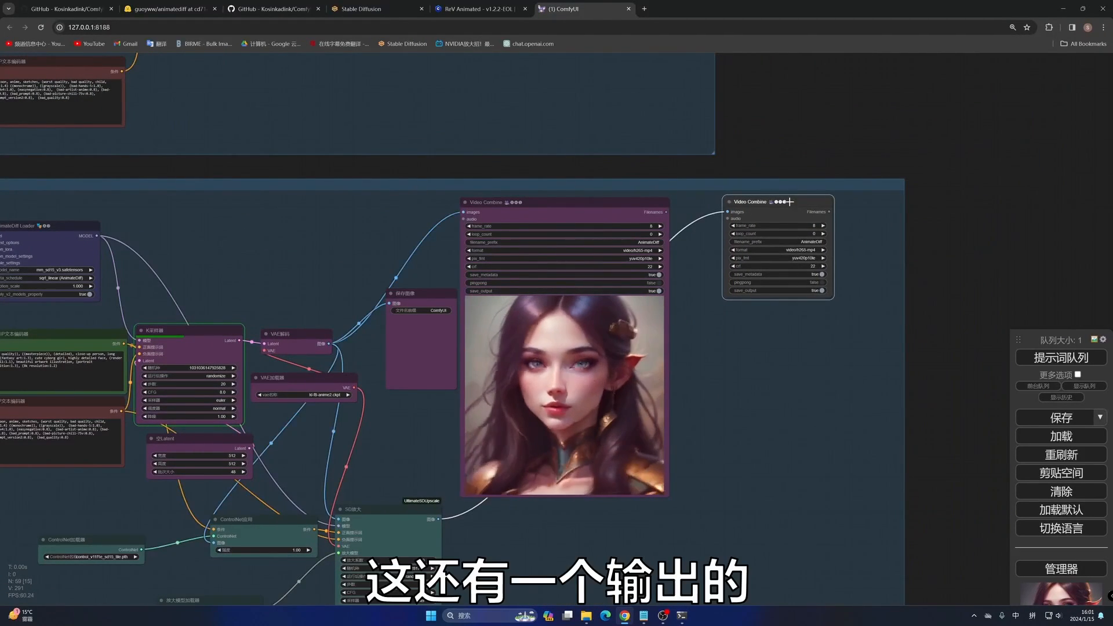
right_click(789, 202)
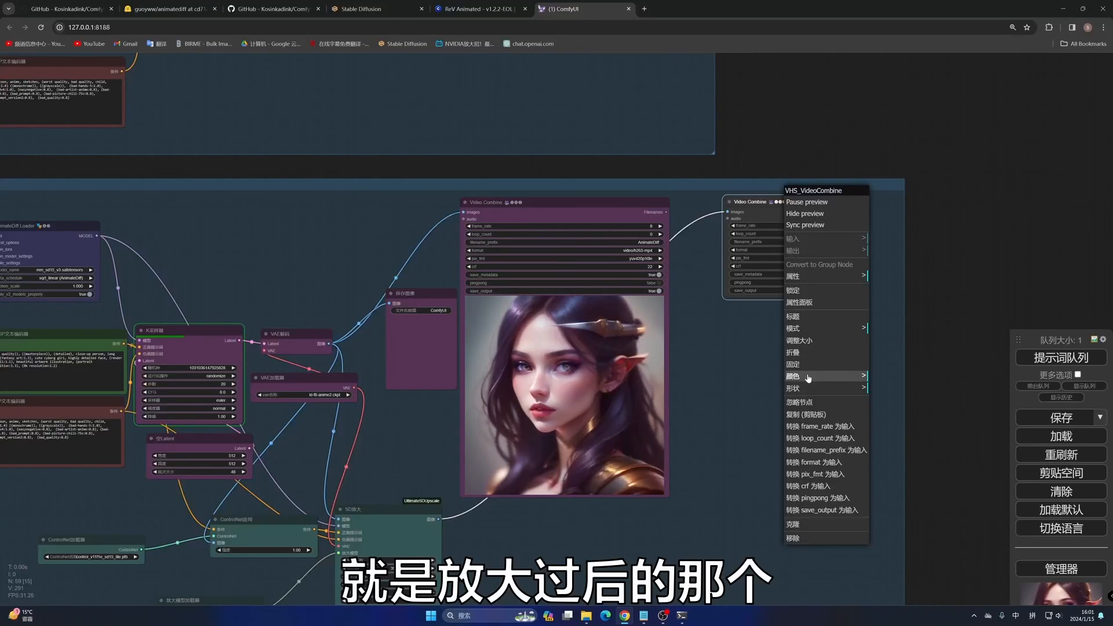
mouse_move(808, 378)
click(892, 449)
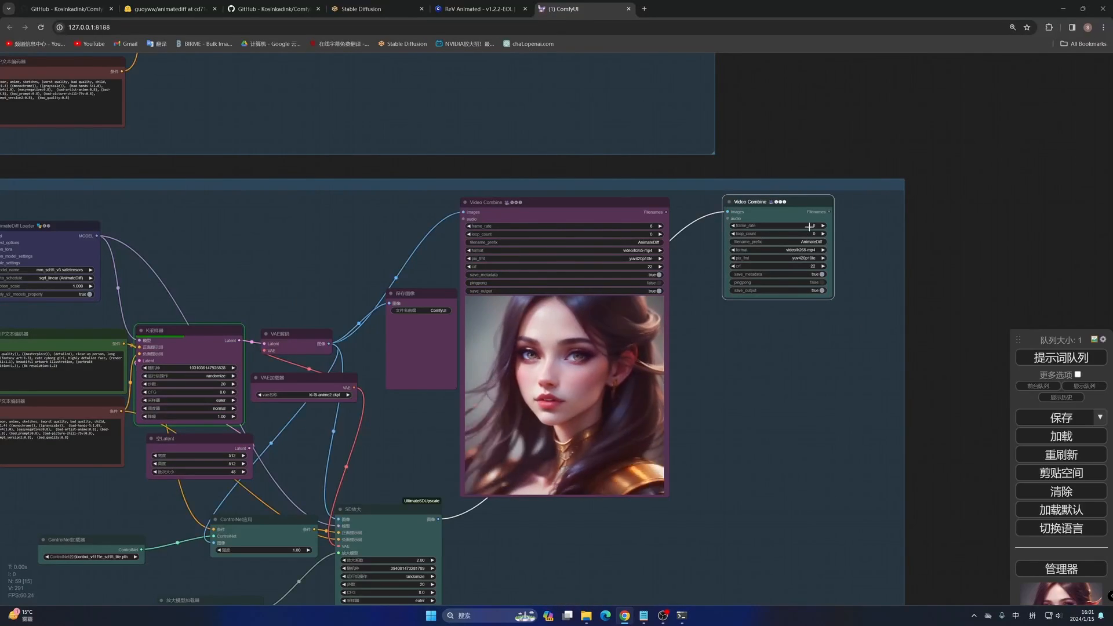
Step: Move SD放大 up below VAE加载器 and stack ControlNet应用, ControlNet加载器 and 放大模型加载器 between 空Latent and SD放大
drag(792, 437, 927, 258)
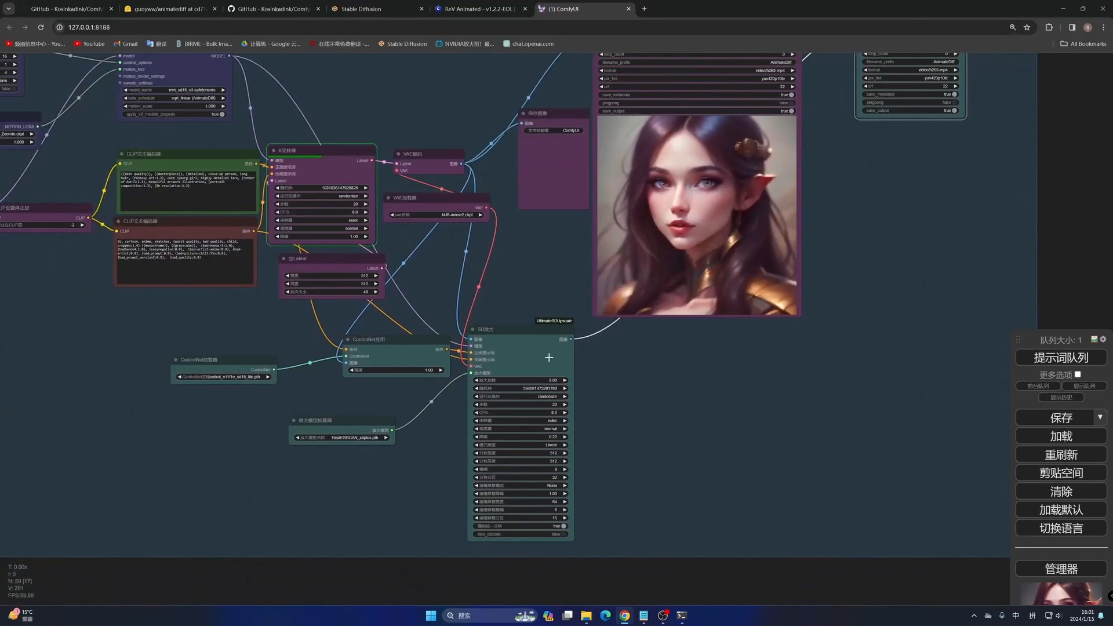
drag(543, 349, 551, 264)
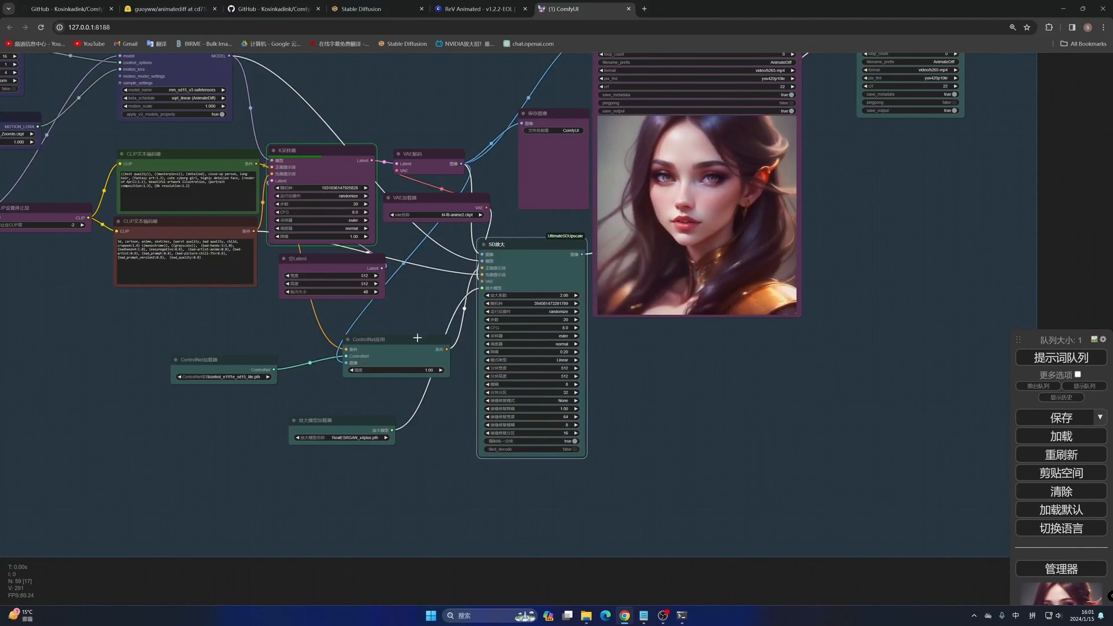
drag(417, 338, 437, 303)
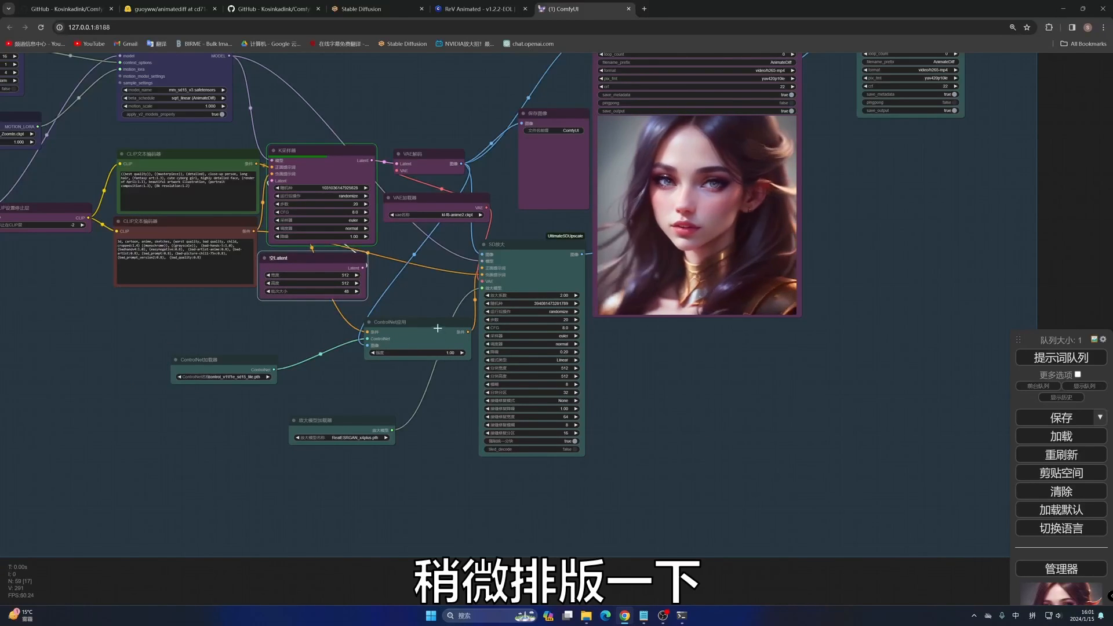
drag(405, 348, 414, 284)
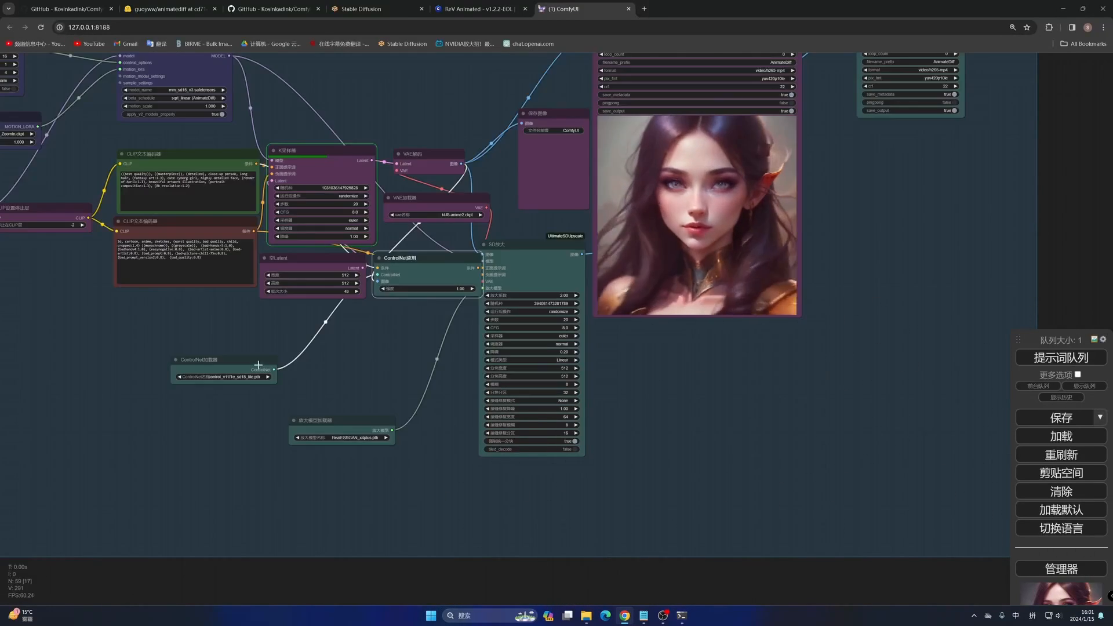
drag(258, 365, 463, 313)
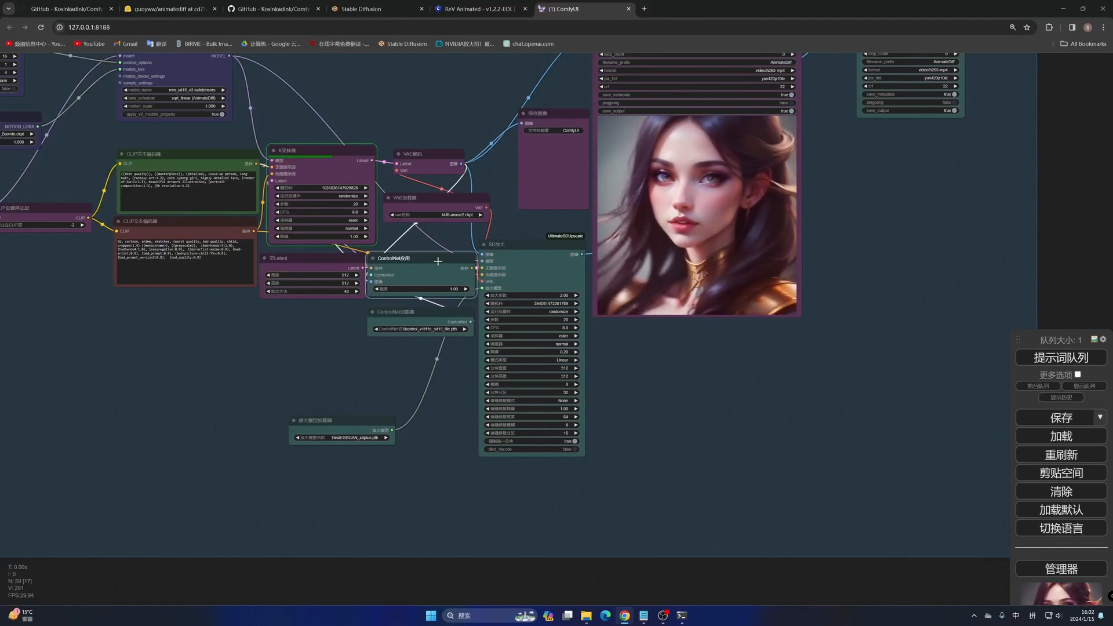
drag(318, 263, 315, 263)
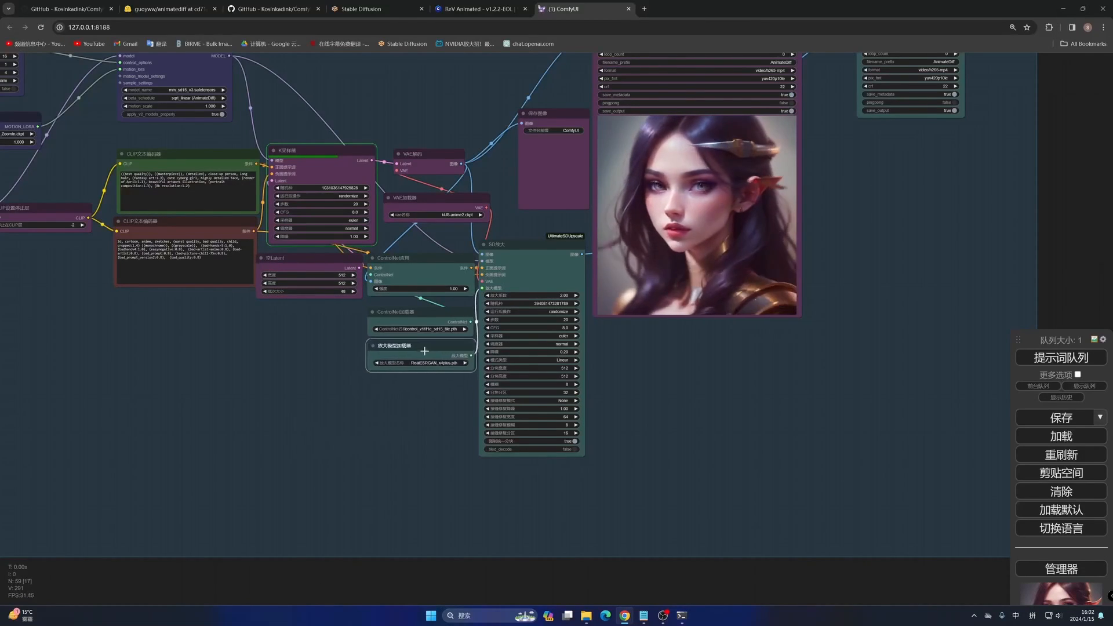
drag(425, 350, 425, 356)
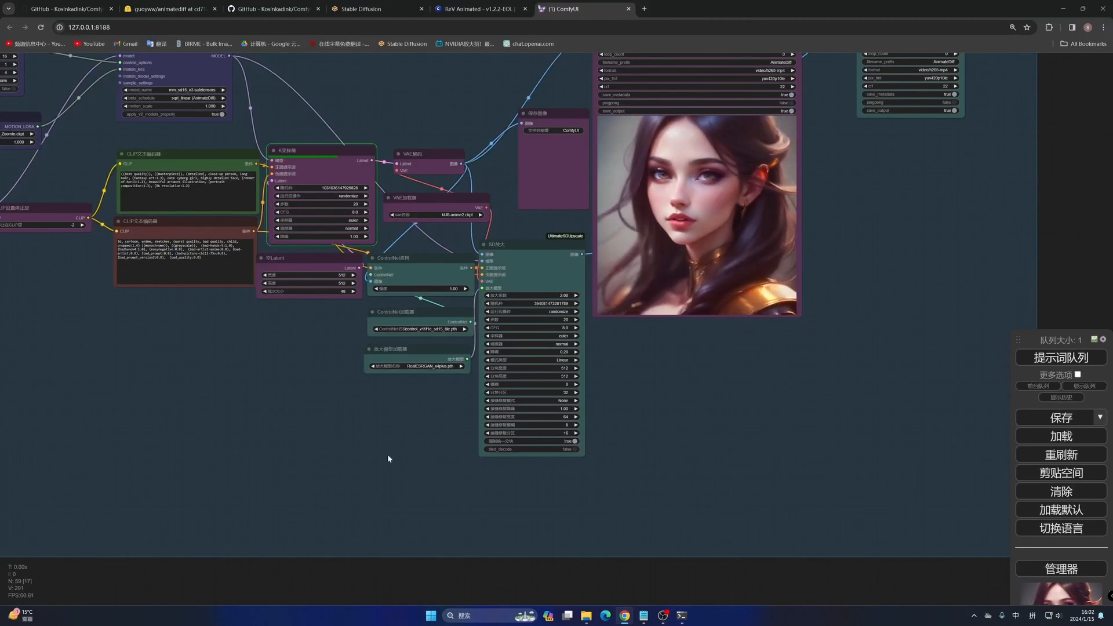
Step: Compare the original and upscaled videos close up in the two Video Combine previews
scroll(388, 458, down, 3)
drag(652, 430, 791, 430)
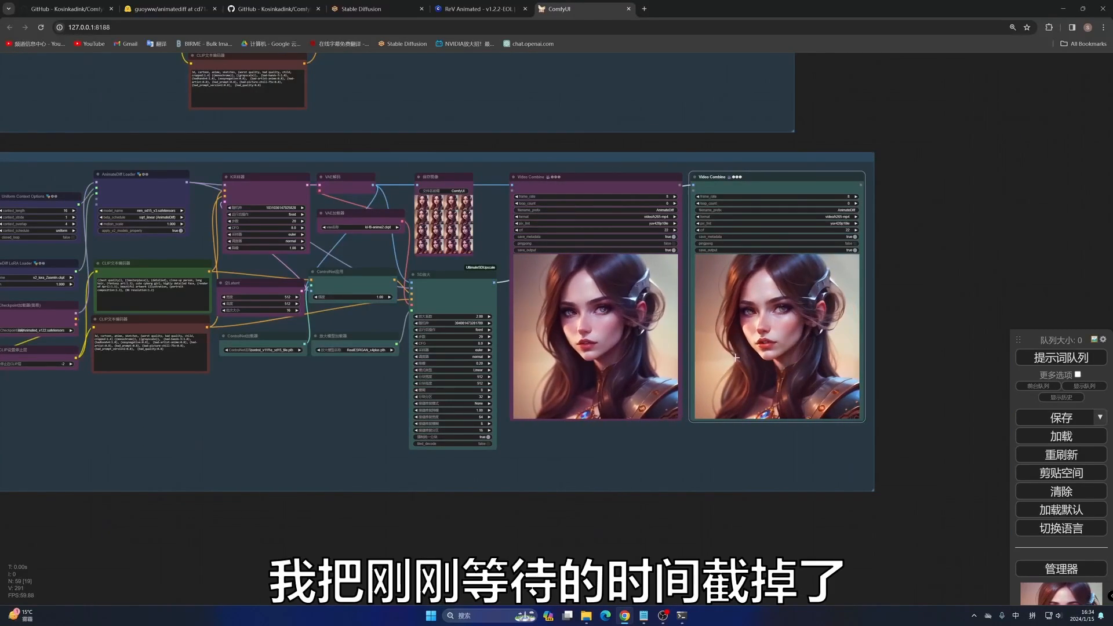
scroll(928, 304, up, 5)
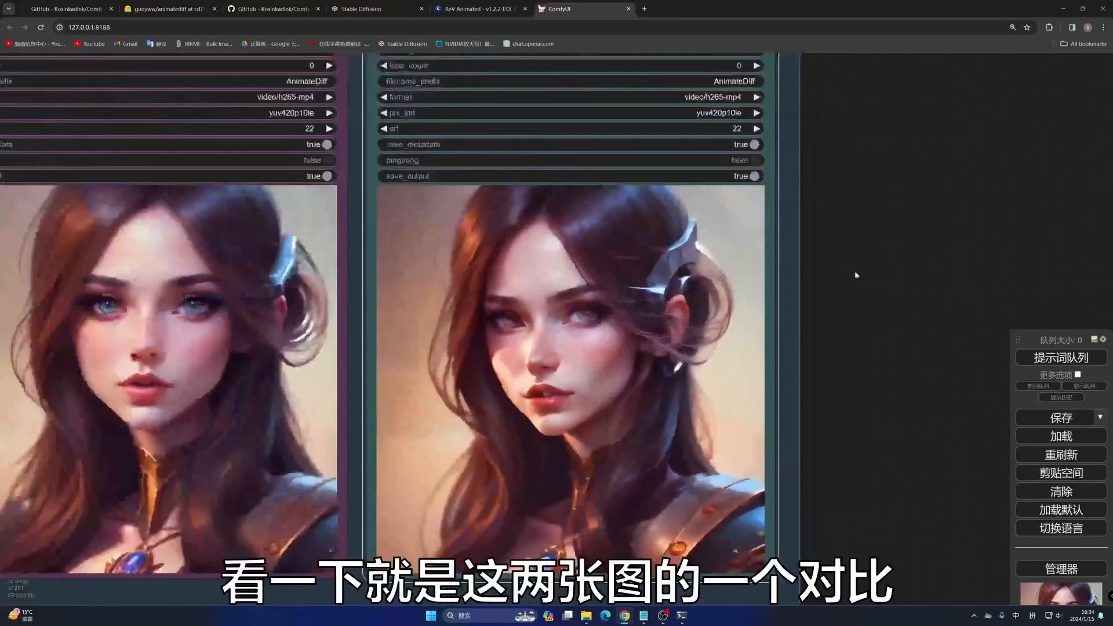
drag(856, 275, 1037, 209)
scroll(1038, 209, up, 4)
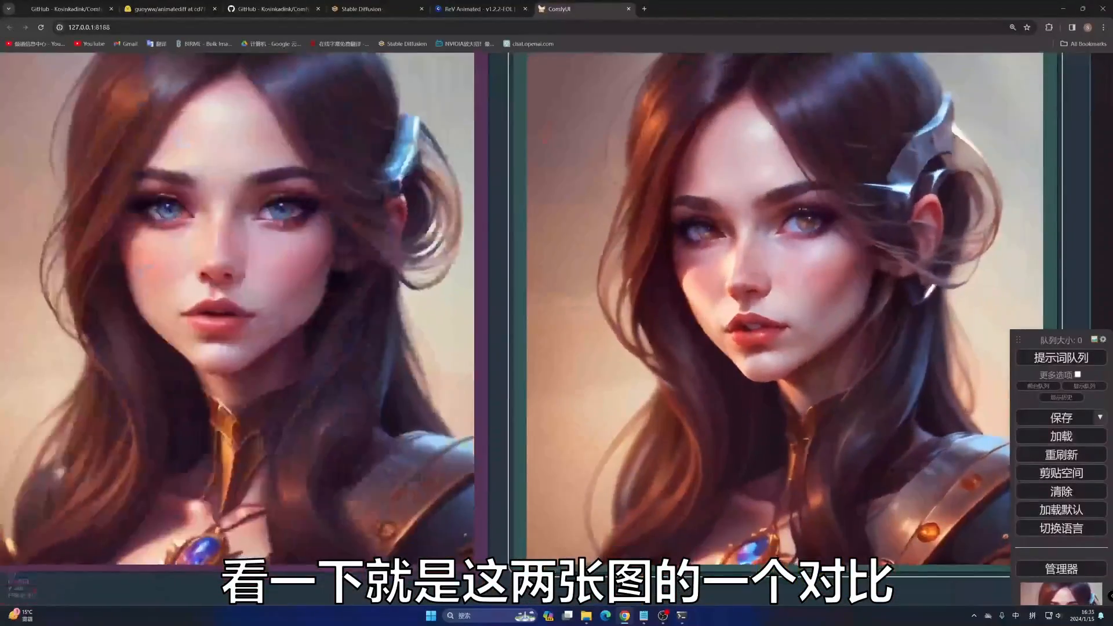
scroll(528, 330, down, 3)
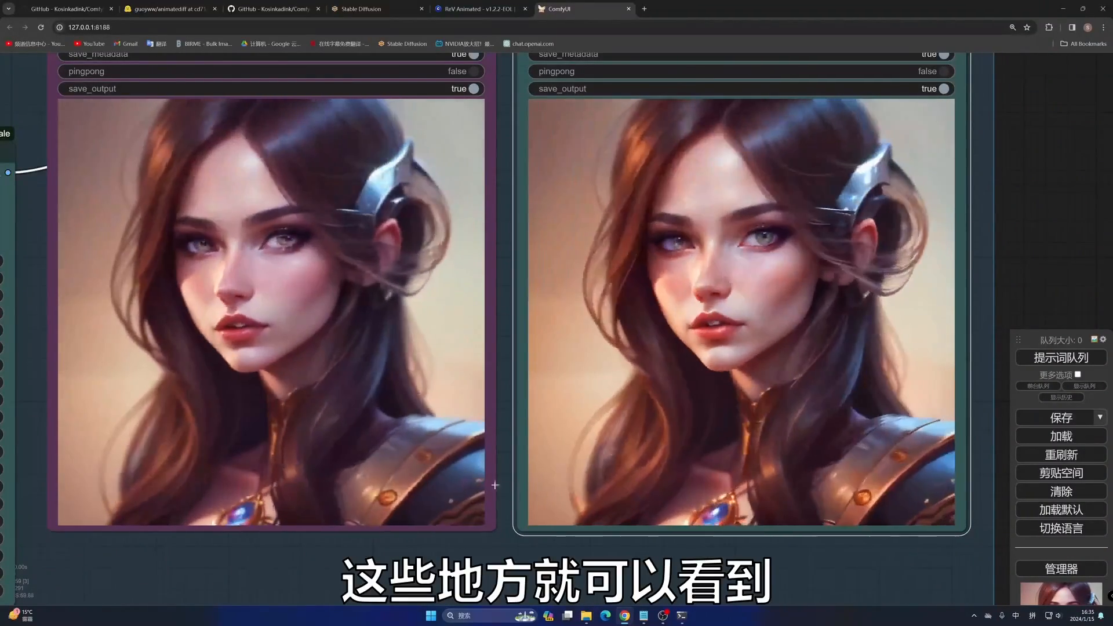
scroll(545, 508, down, 3)
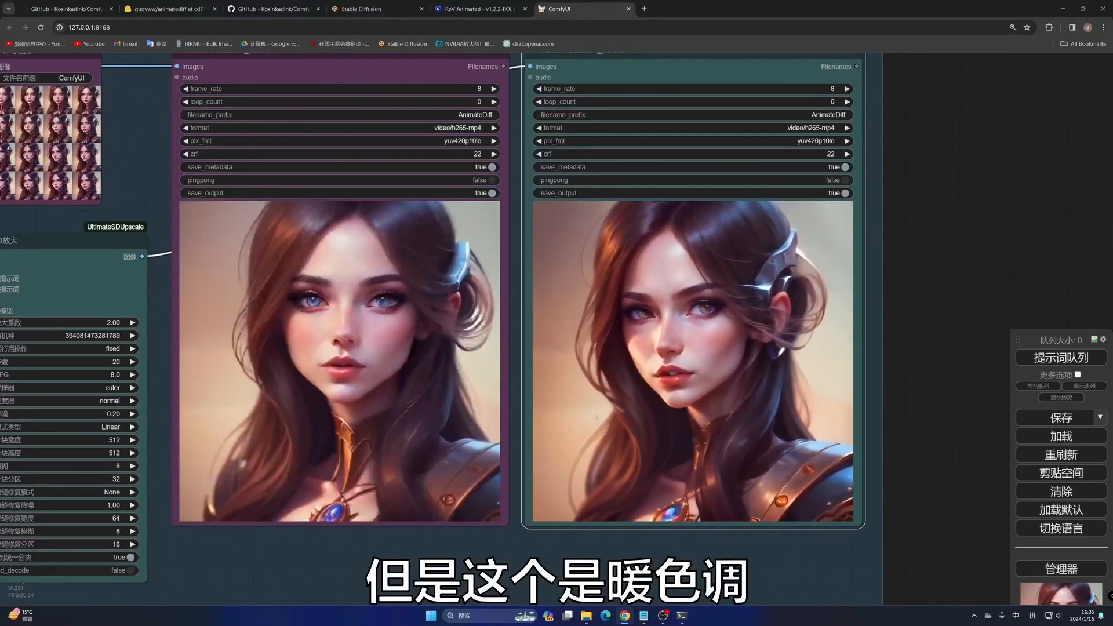
drag(926, 231, 1104, 186)
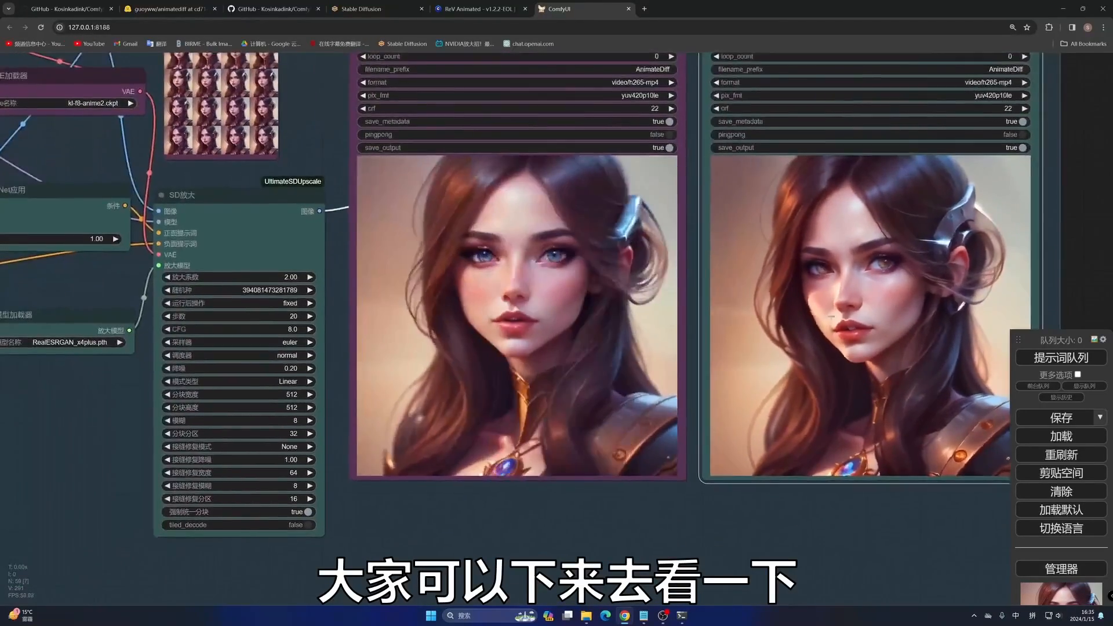
Step: Shift the AnimateDiff Loader node slightly to the right above the green CLIP文本编码器 node in the 放大 group
scroll(678, 376, down, 4)
drag(538, 505, 718, 489)
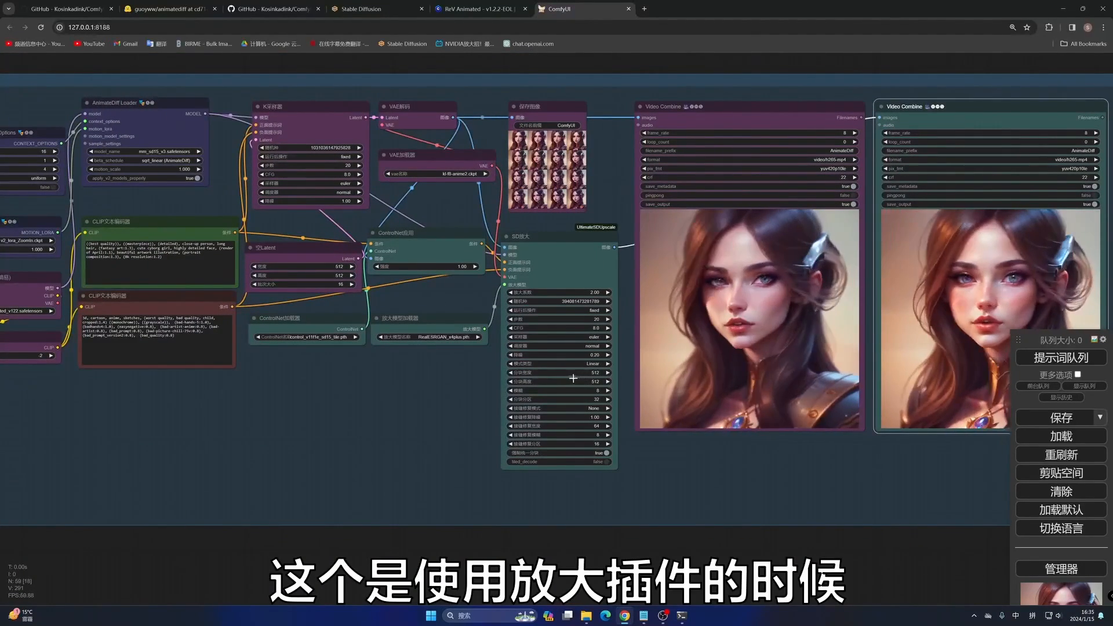
drag(375, 398, 596, 426)
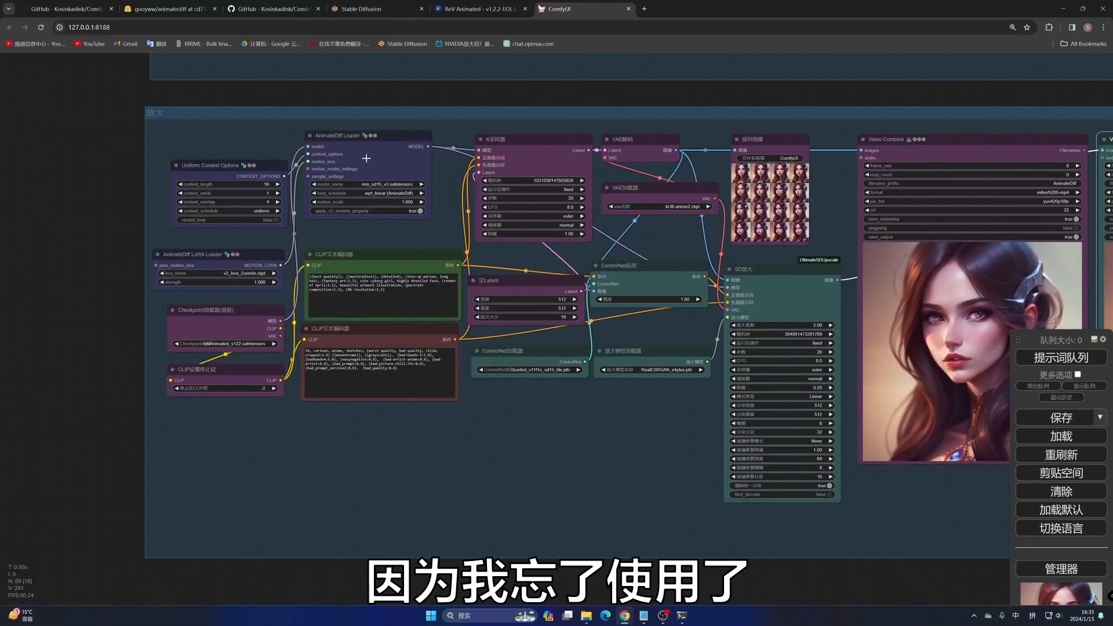
drag(465, 115, 486, 113)
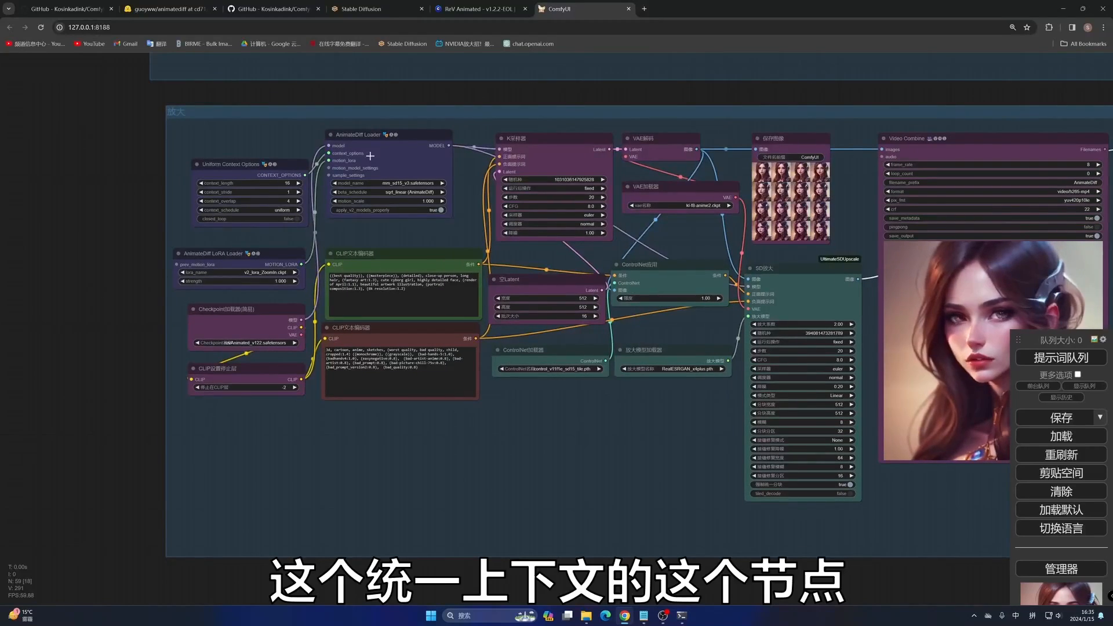
drag(393, 152, 395, 153)
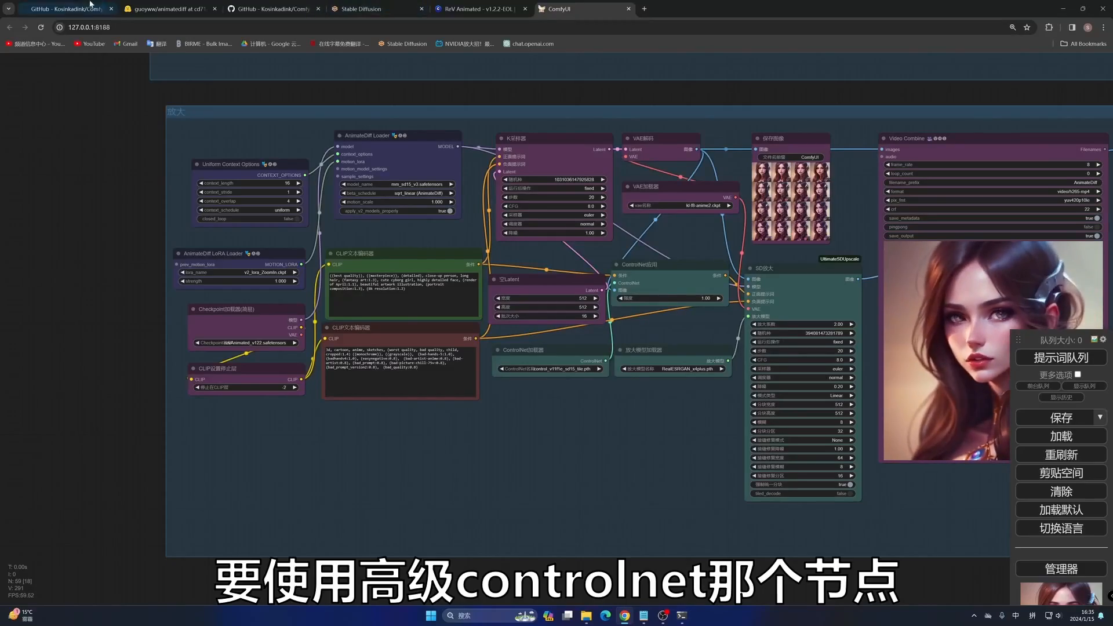
Step: Check the ComfyUI-Advanced-ControlNet entry in the AnimateDiff-Evolved README on GitHub and return to the 放大 workflow in ComfyUI
click(90, 7)
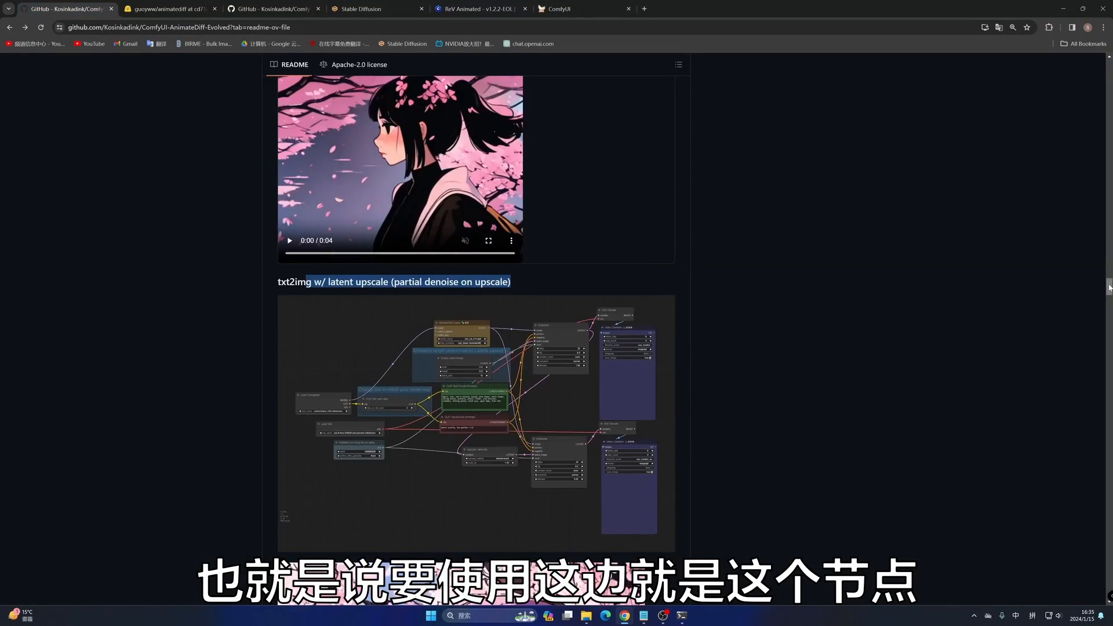
drag(1109, 287, 1108, 66)
scroll(321, 298, down, 6)
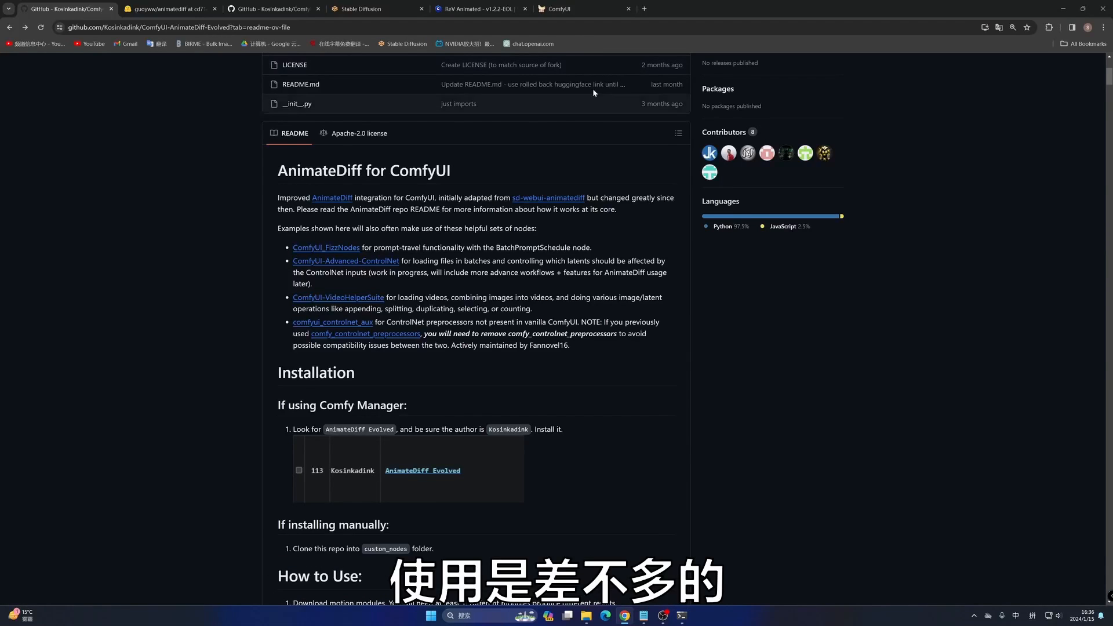
click(563, 8)
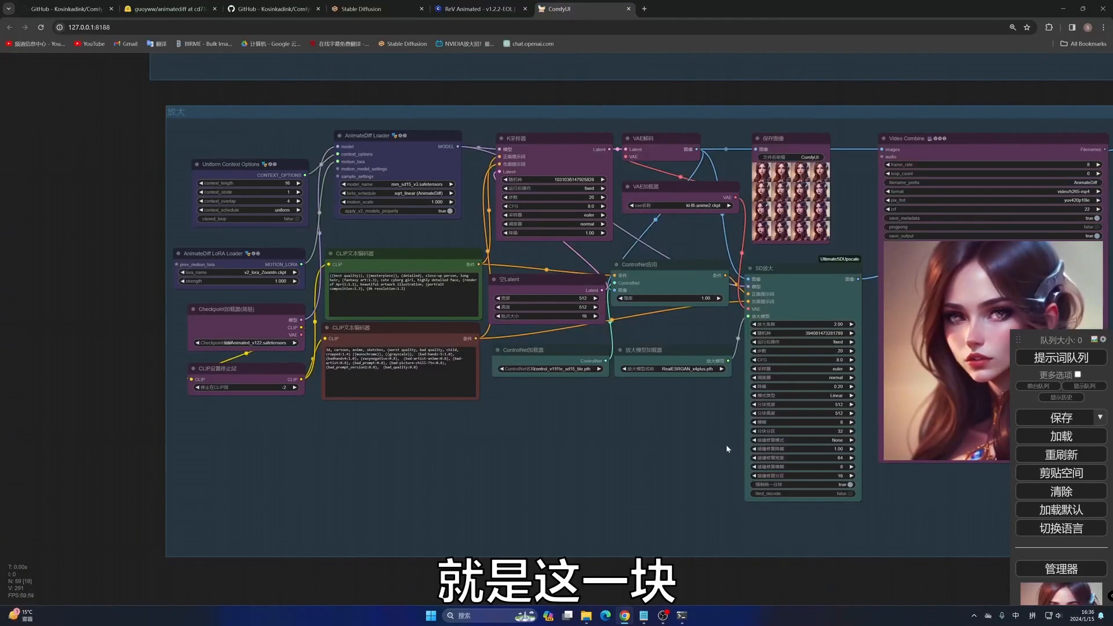
drag(726, 444, 617, 402)
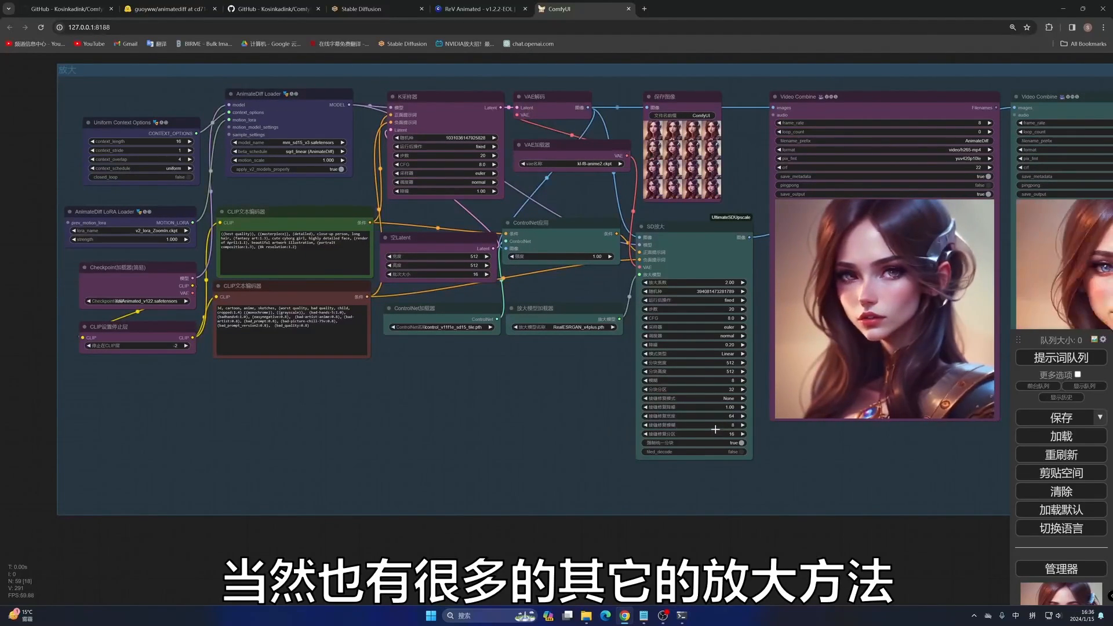